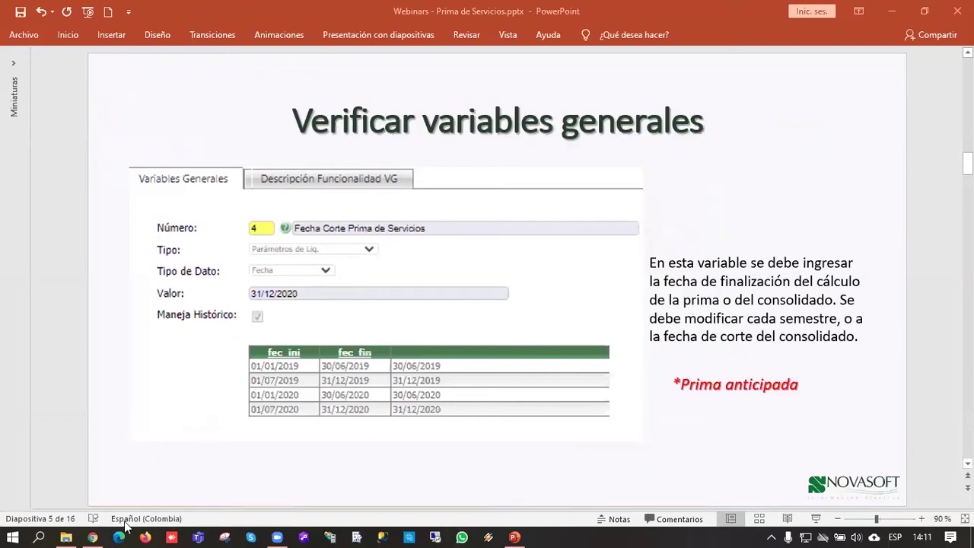
# Step: In the payroll web app, open Variables Generales Nómina under Parametrización > Nómina
pyautogui.click(93, 535)
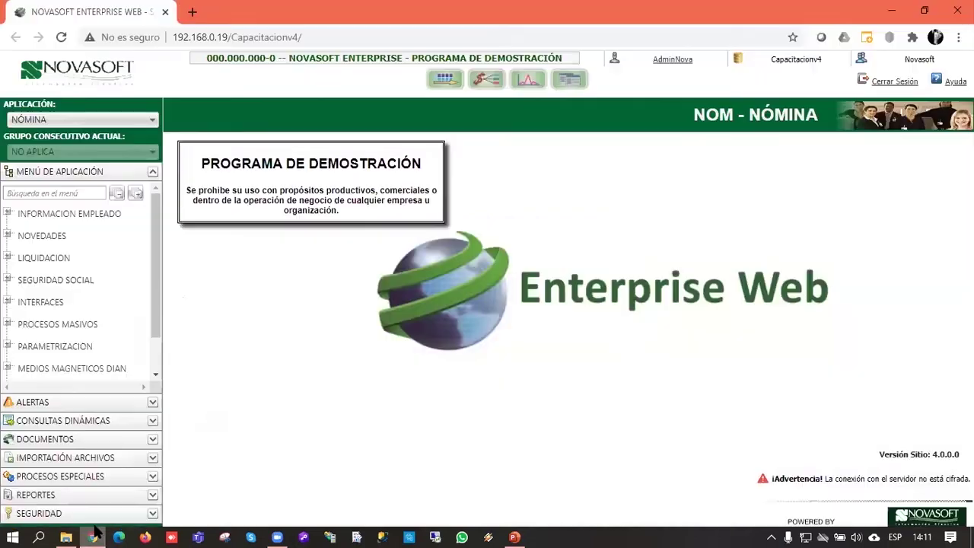
pyautogui.click(10, 347)
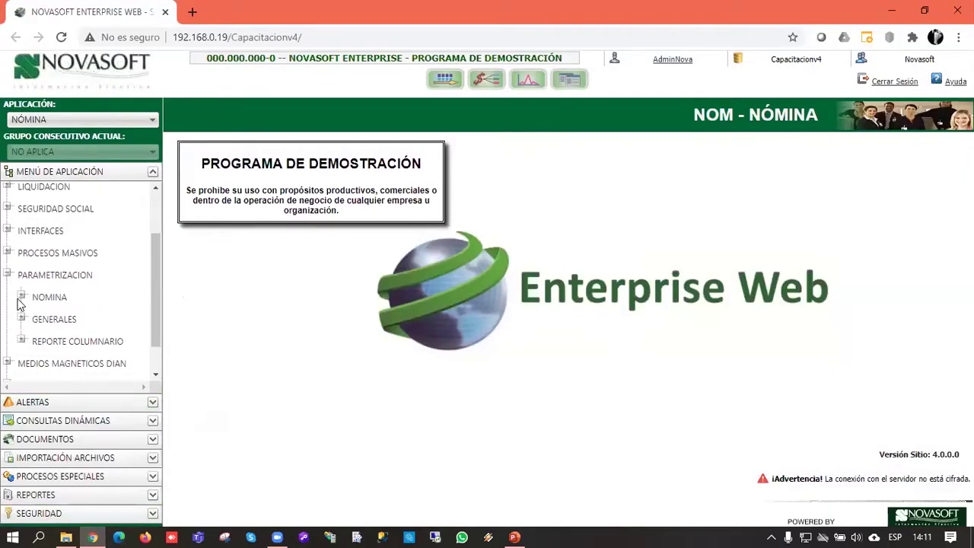
pyautogui.click(22, 297)
pyautogui.scroll(-2, 68, 304)
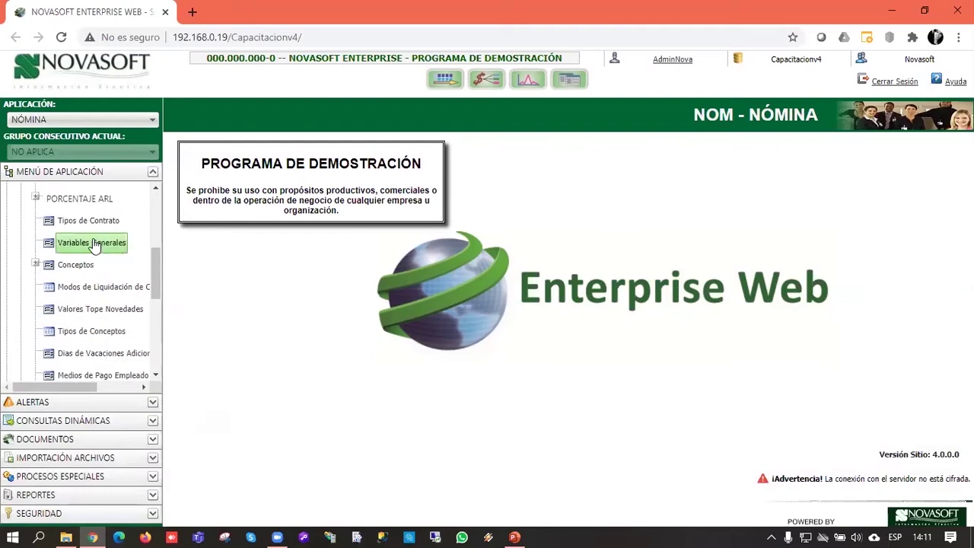
pyautogui.click(99, 245)
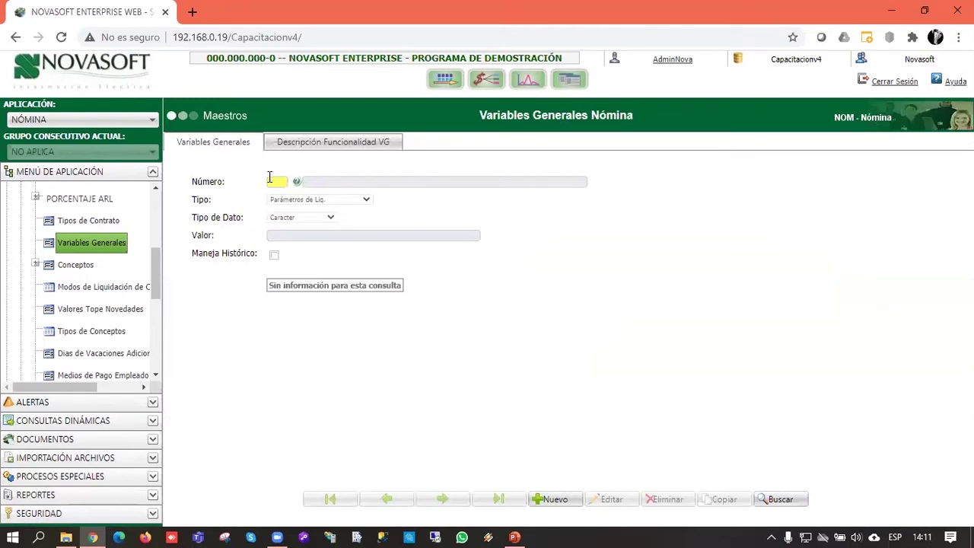
# Step: Load variable 4, Fecha Corte Prima de Servicios (31/12/2020), and read its functional description
pyautogui.click(276, 180)
pyautogui.click(278, 284)
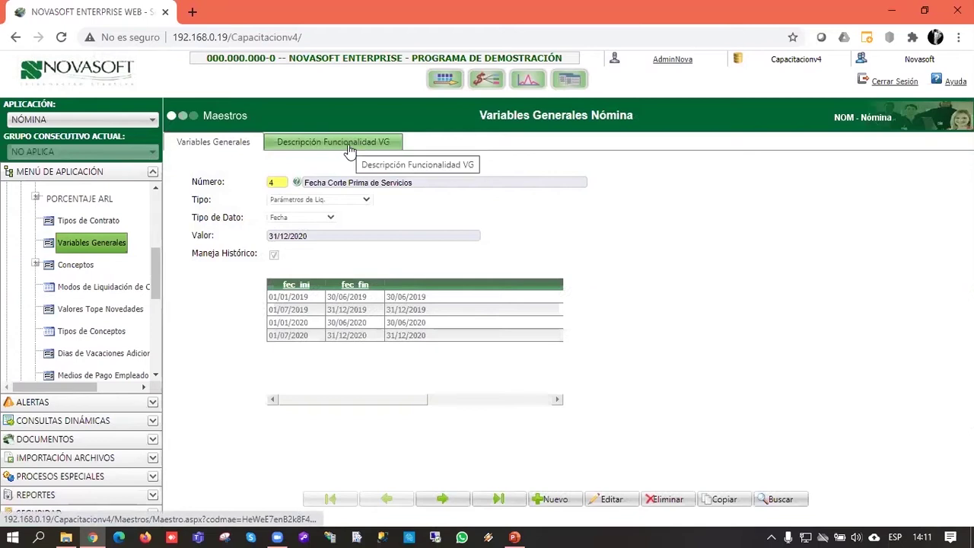
pyautogui.click(349, 149)
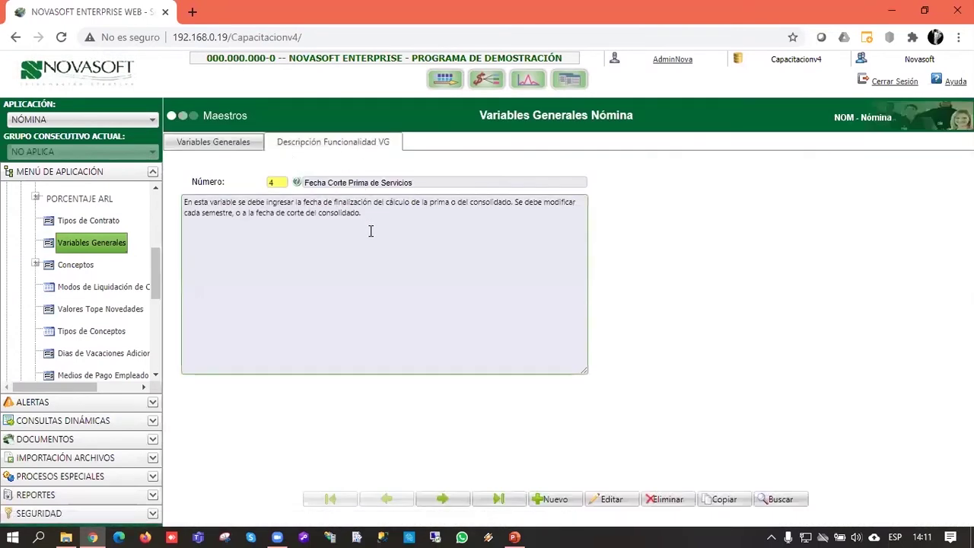
pyautogui.click(370, 232)
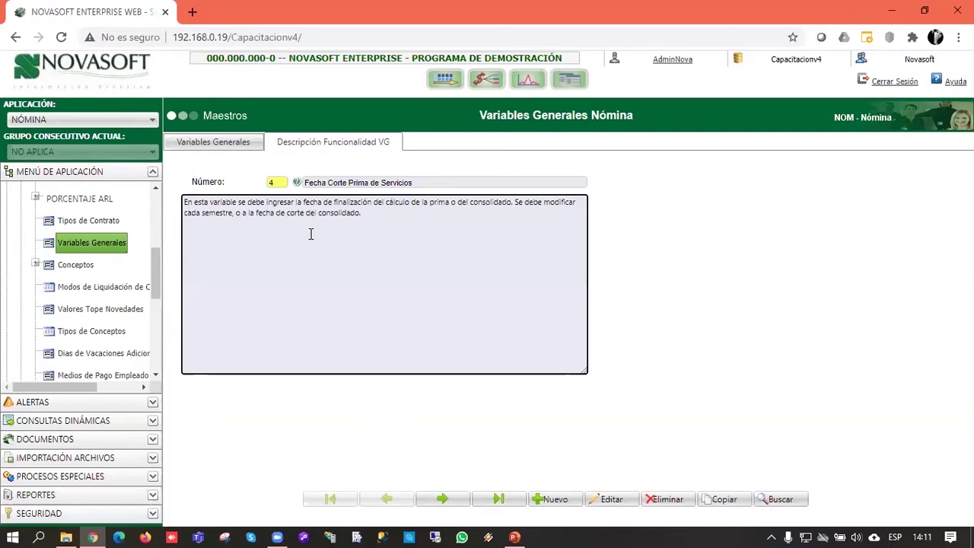
pyautogui.click(238, 149)
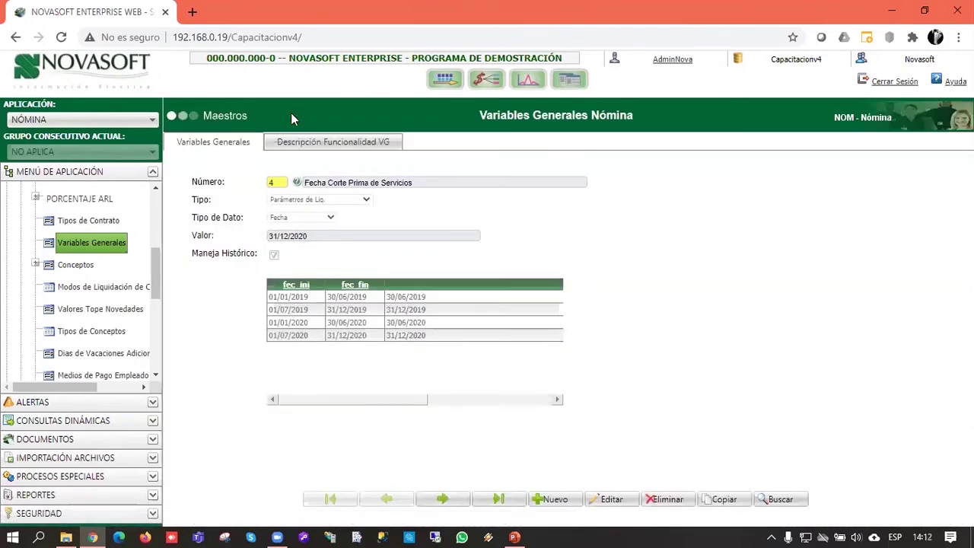
# Step: Load variable 21, Fecha Inicial Prima de Servicios, and check its 01/07/2020 history date before returning to the slides
pyautogui.doubleClick(273, 182)
pyautogui.write('21')
pyautogui.press('Tab')
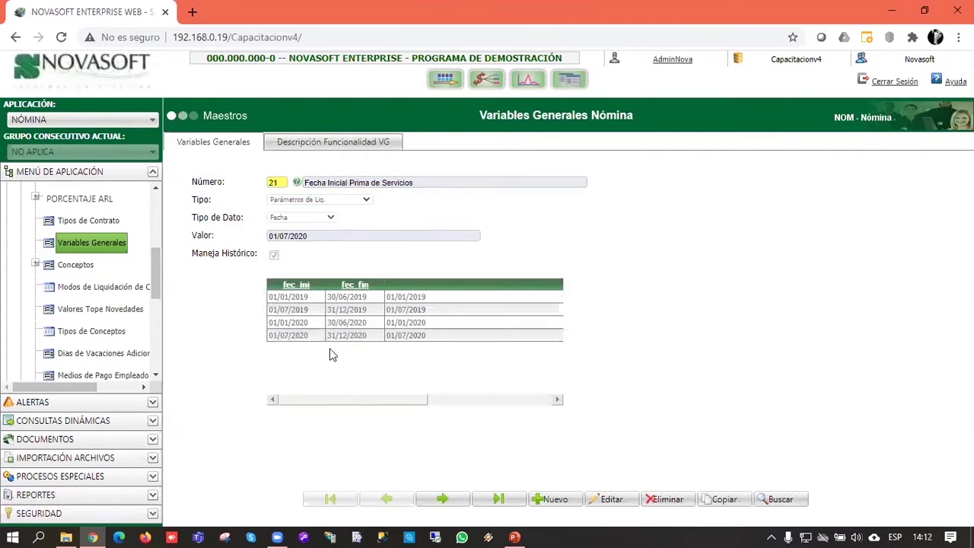
pyautogui.moveTo(388, 337); pyautogui.dragTo(426, 343)
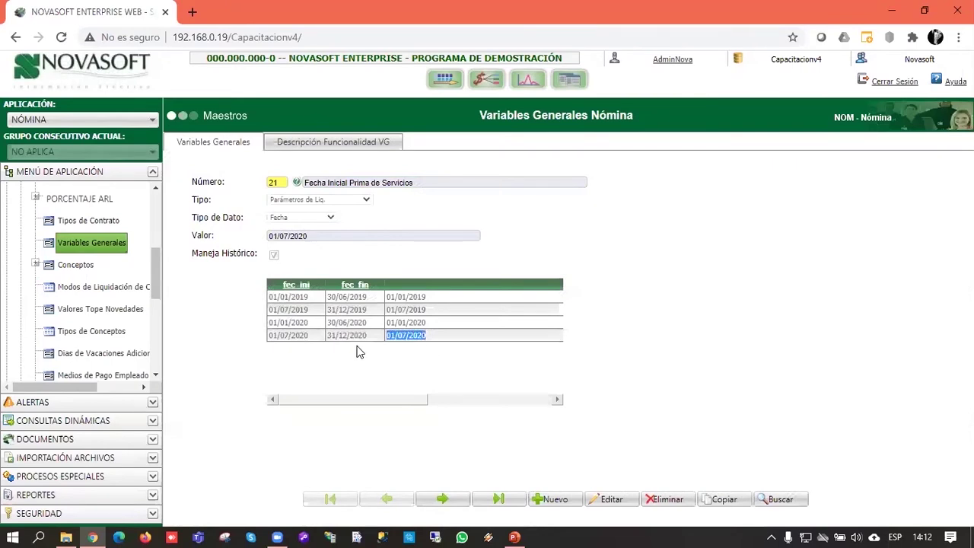
pyautogui.moveTo(327, 285); pyautogui.dragTo(415, 340)
pyautogui.click(515, 537)
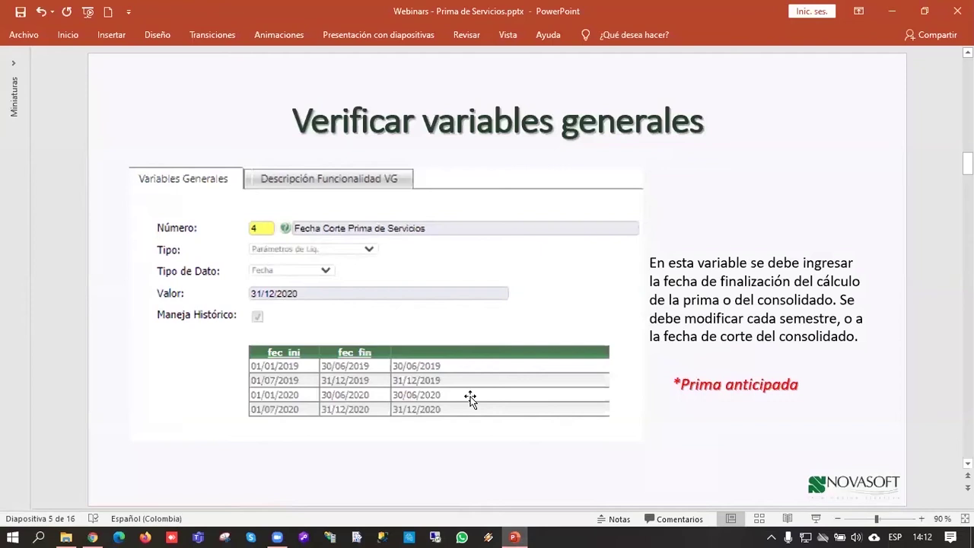
# Step: Review the Prima anticipada note and slides 6 through 8, then return to Novasoft
pyautogui.scroll(-1, 639, 383)
pyautogui.click(694, 371)
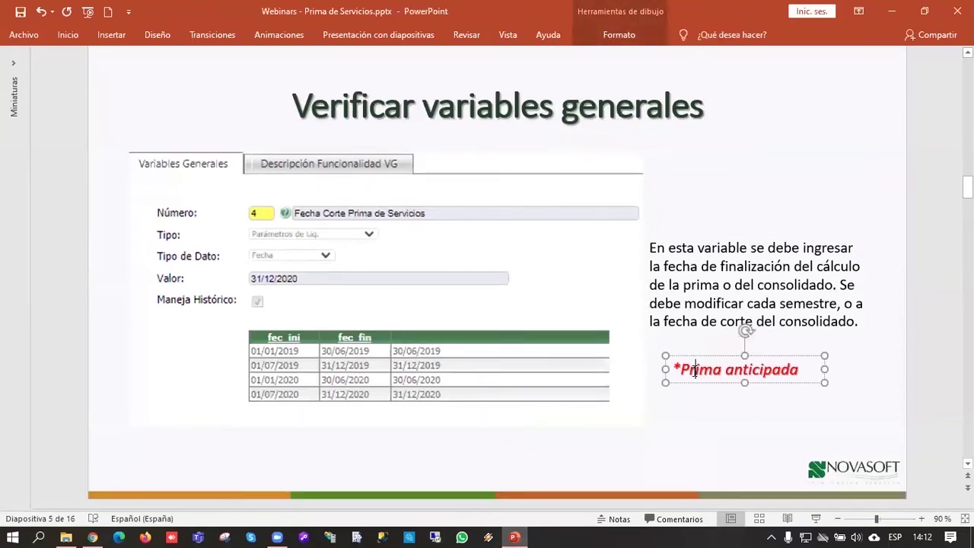
pyautogui.click(722, 420)
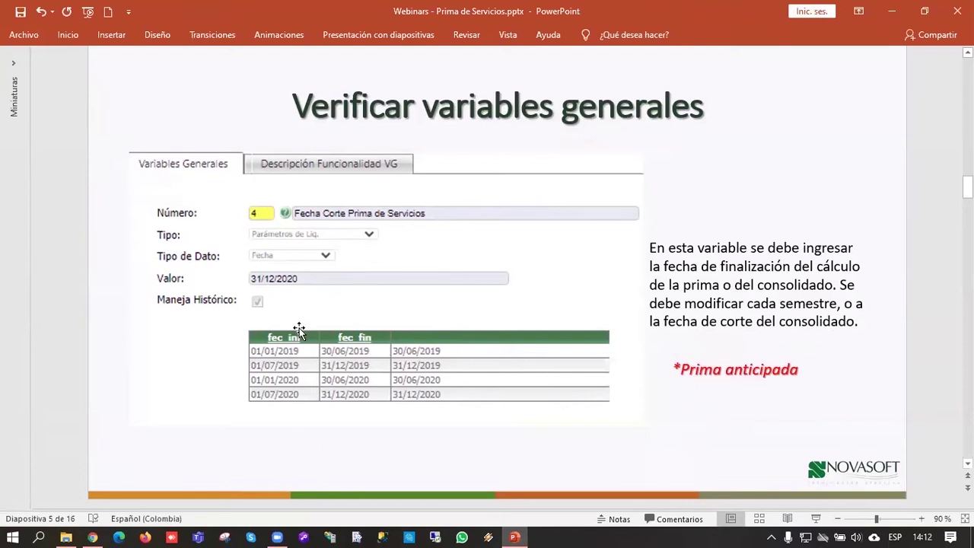
pyautogui.scroll(-1, 299, 328)
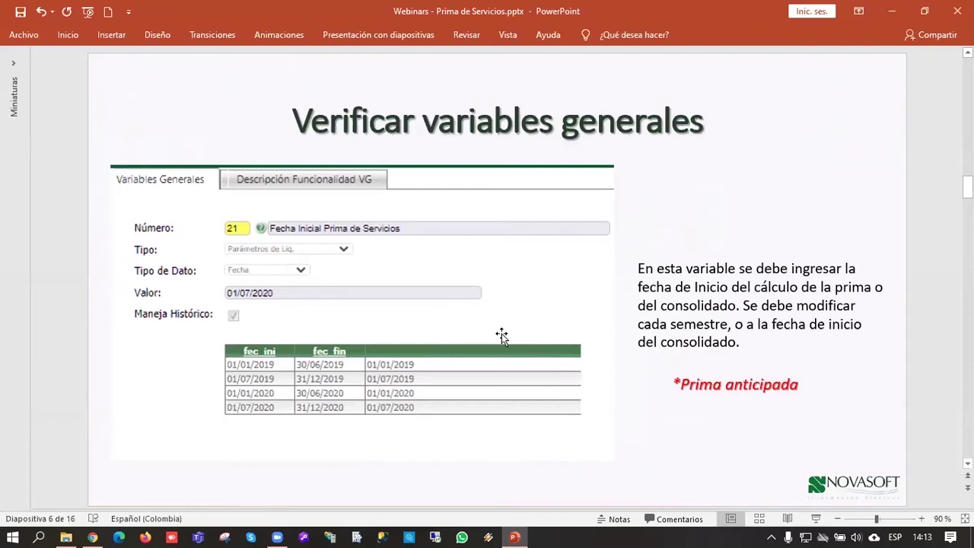
pyautogui.scroll(-1, 480, 356)
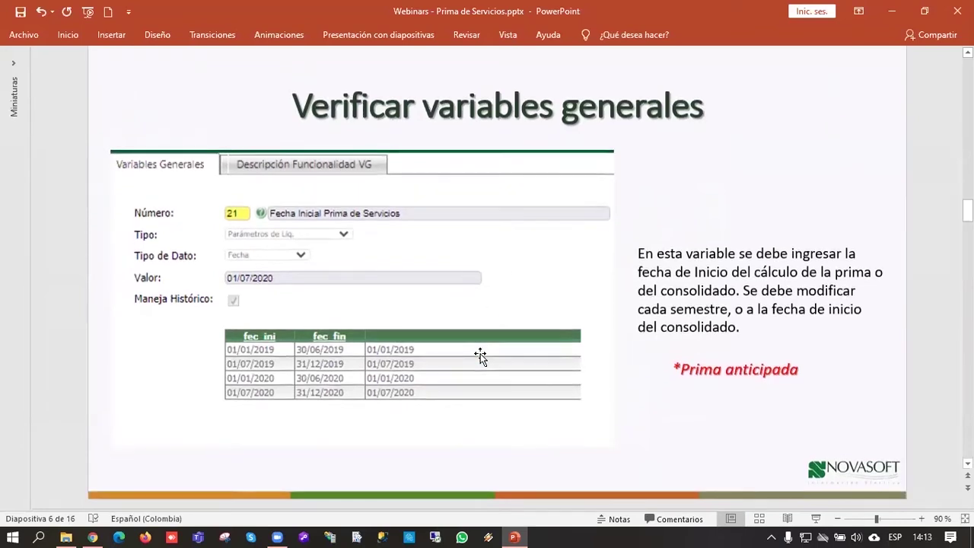
pyautogui.scroll(-1, 480, 356)
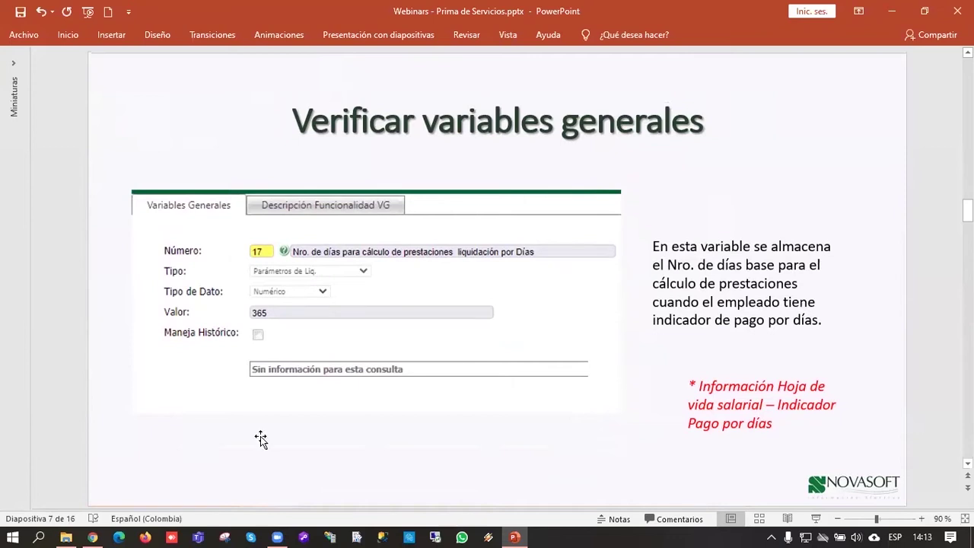
pyautogui.scroll(-1, 337, 415)
pyautogui.scroll(-2, 337, 417)
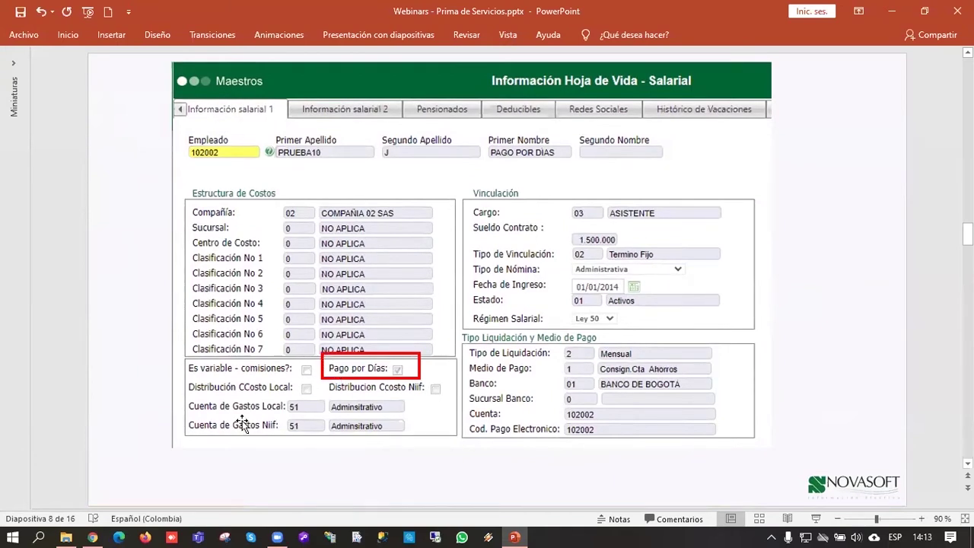
pyautogui.click(92, 537)
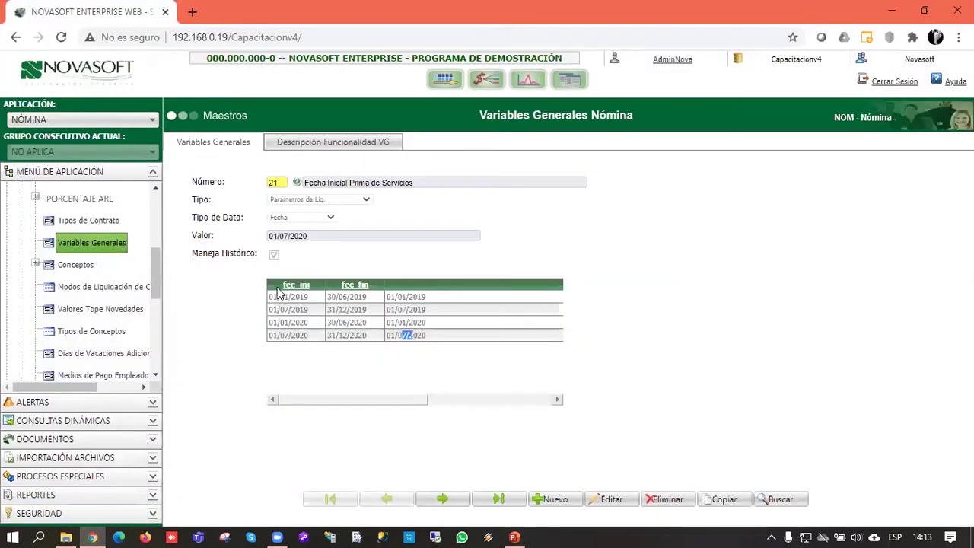
# Step: Load contract type 01, Termino Indefinido, and check its 360-day prima proportionality base
pyautogui.click(111, 222)
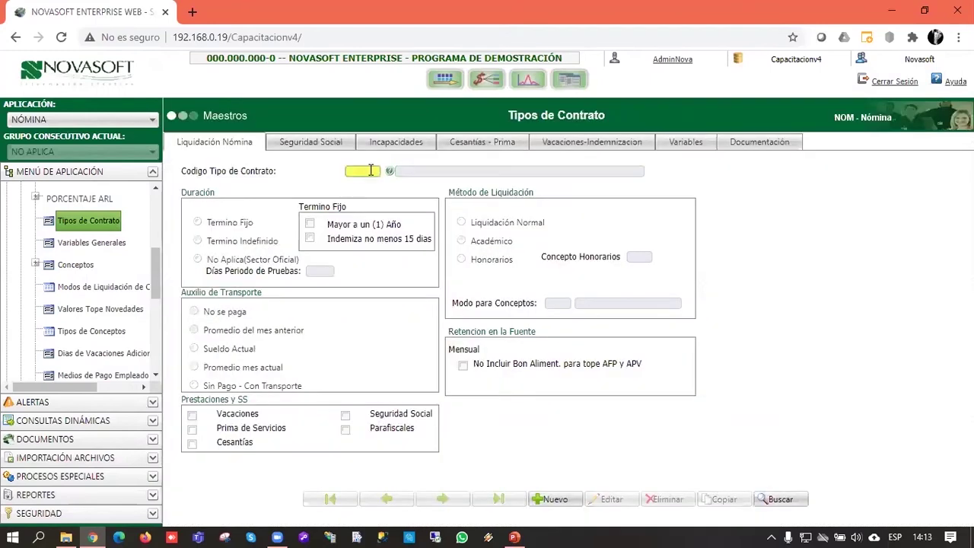
pyautogui.click(366, 170)
pyautogui.write('0')
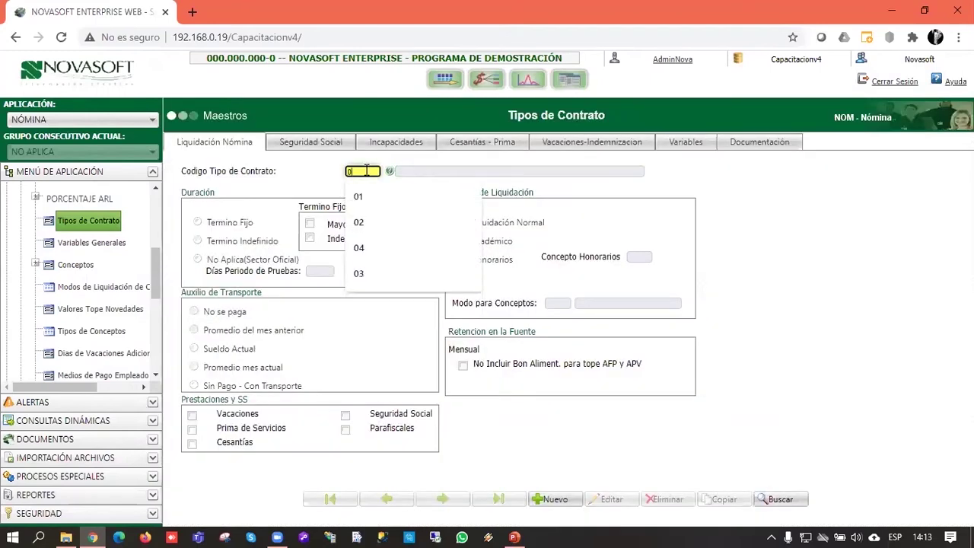
pyautogui.click(359, 196)
pyautogui.click(478, 141)
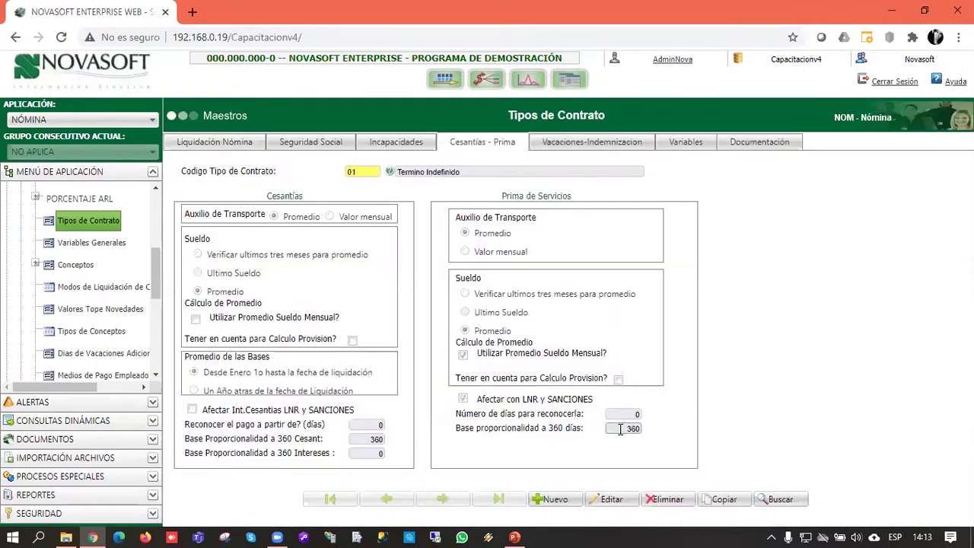
pyautogui.doubleClick(620, 429)
pyautogui.scroll(3, 101, 236)
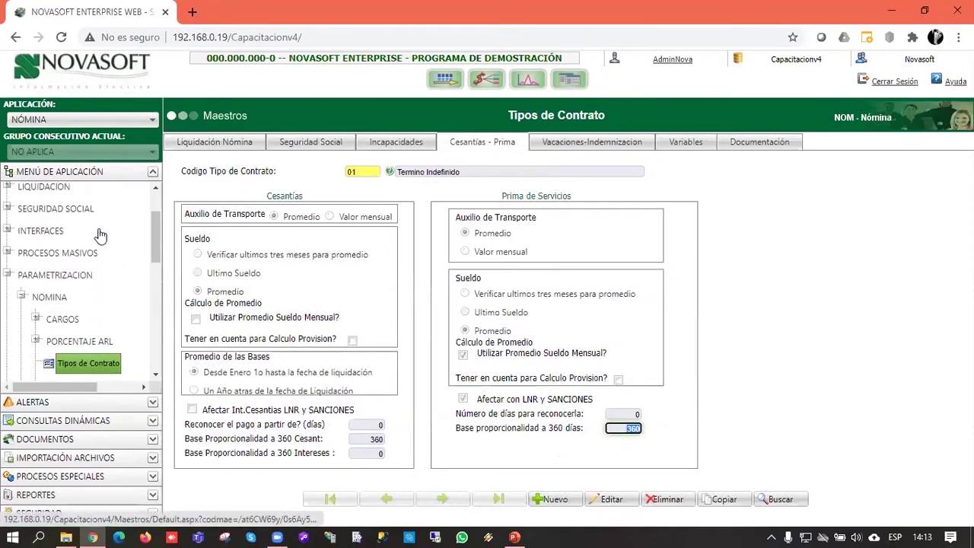
pyautogui.scroll(3, 102, 235)
# Step: Visit Información Hoja de Vida - Salarial, then reopen the Variables Generales Nómina page
pyautogui.click(23, 213)
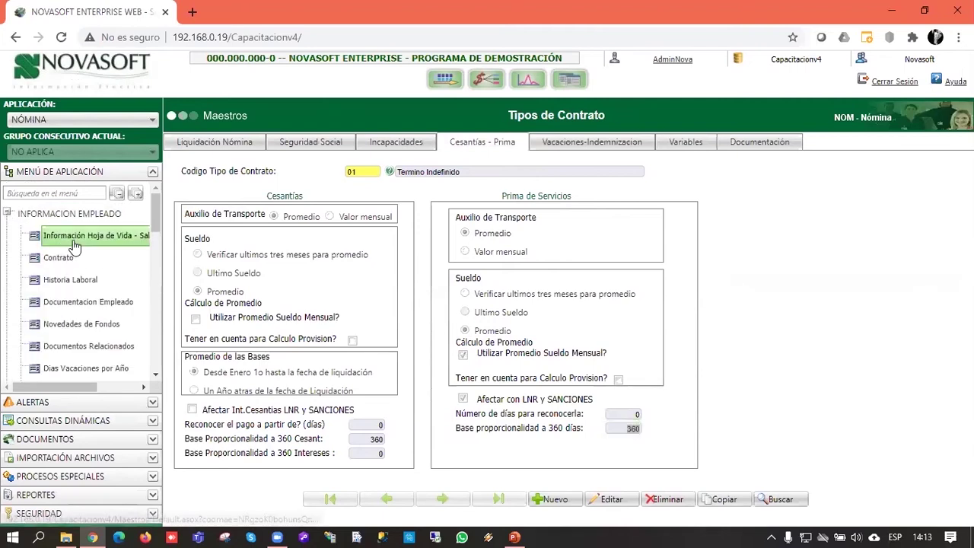
pyautogui.click(75, 242)
pyautogui.scroll(-3, 43, 316)
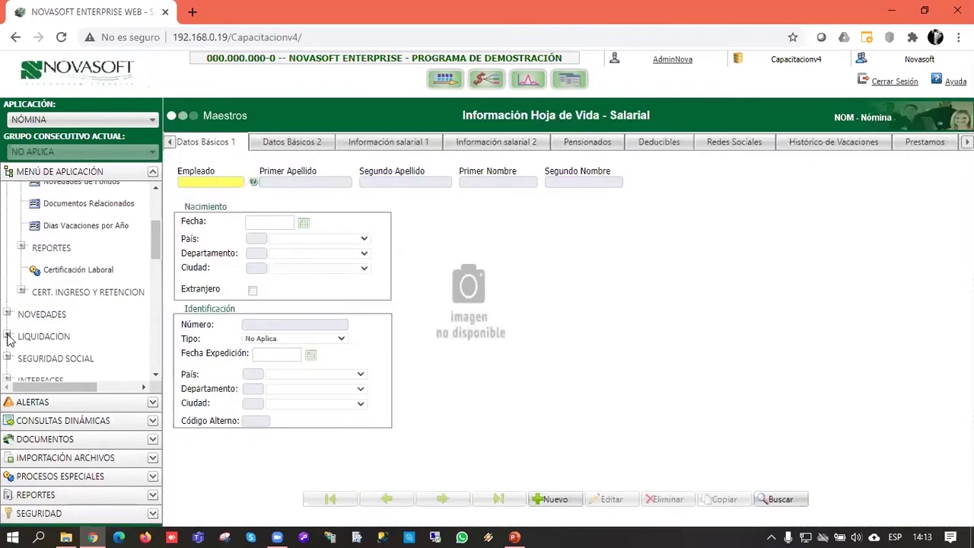
pyautogui.click(8, 336)
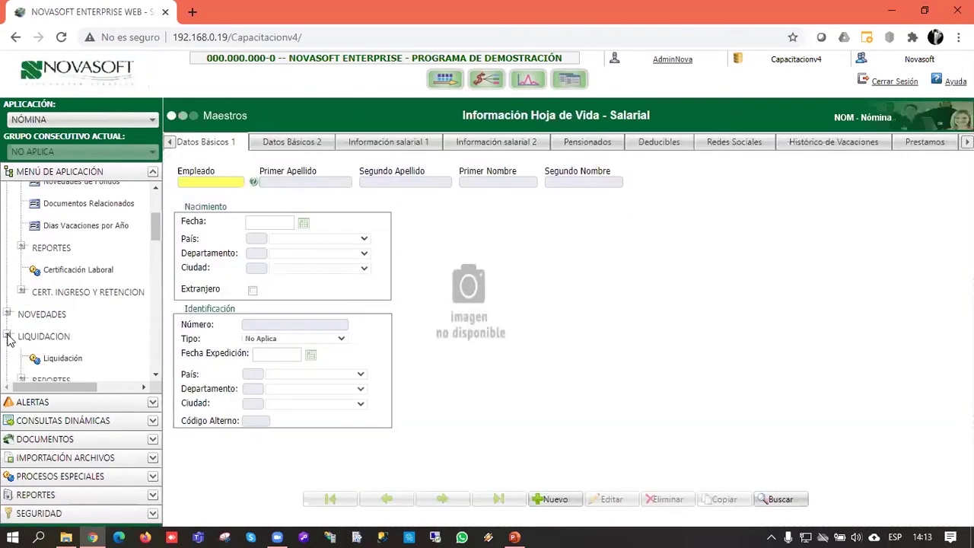
pyautogui.scroll(-3, 8, 339)
pyautogui.click(7, 265)
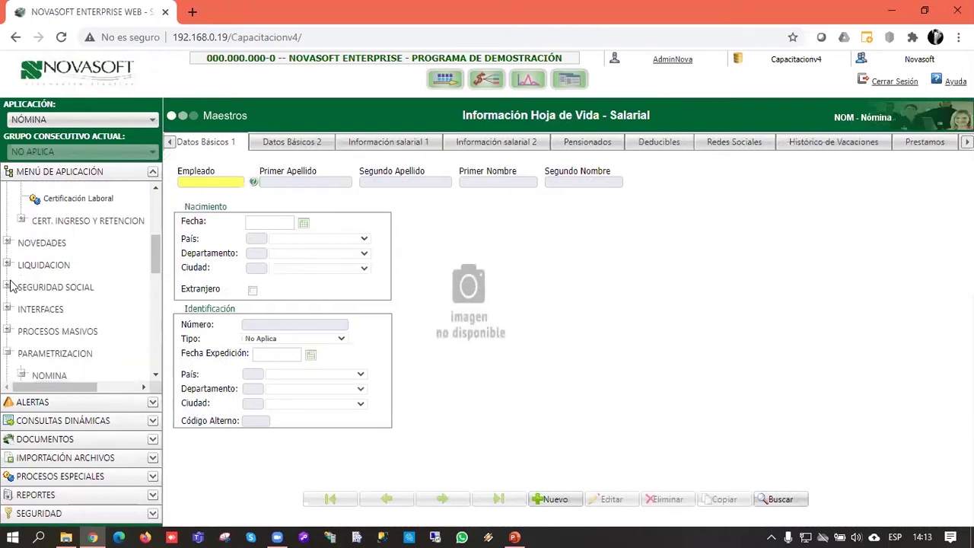
pyautogui.scroll(-6, 14, 285)
pyautogui.click(85, 320)
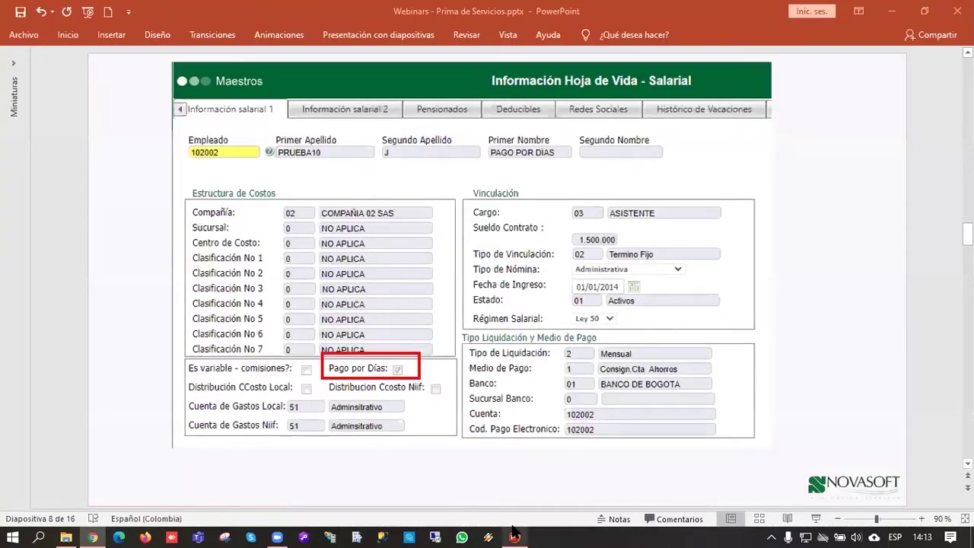
# Step: Load general variable 17 and review its value of 365 days for Pago por Días
pyautogui.scroll(1, 470, 350)
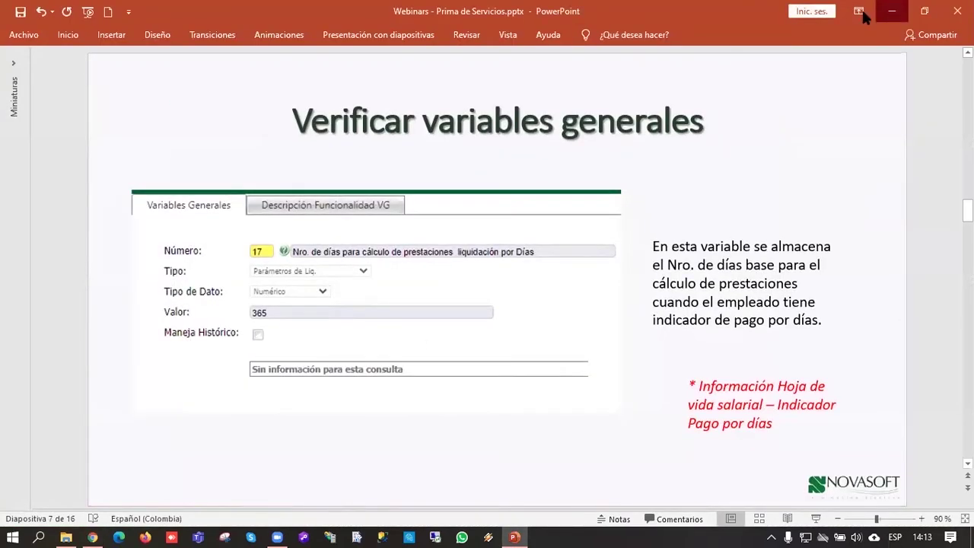
pyautogui.click(891, 11)
pyautogui.click(284, 181)
pyautogui.write('17')
pyautogui.press('Tab')
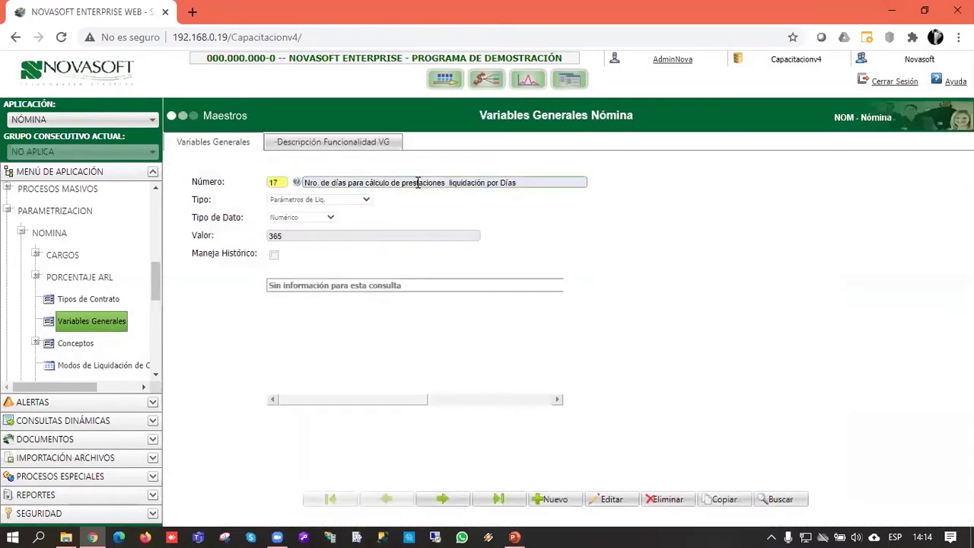
pyautogui.click(326, 233)
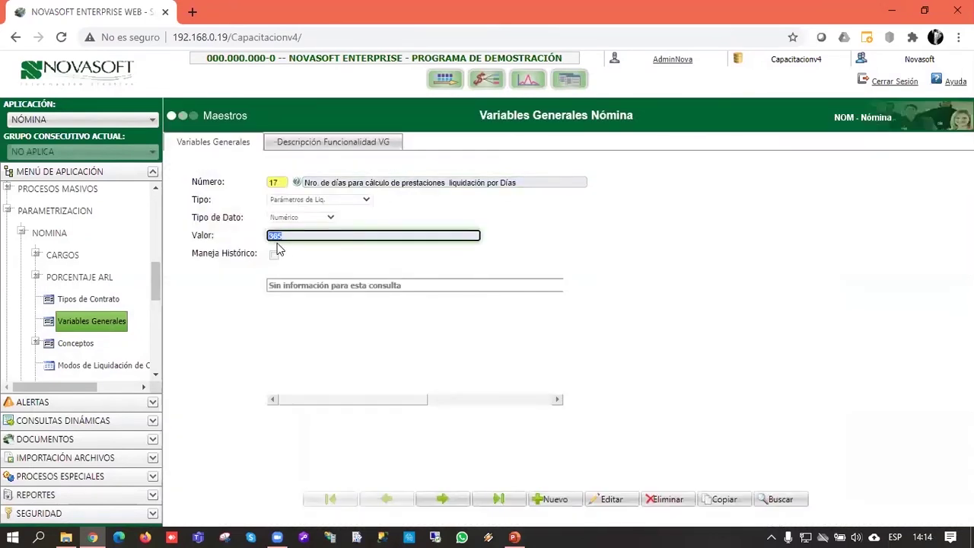
pyautogui.moveTo(416, 183); pyautogui.dragTo(497, 183)
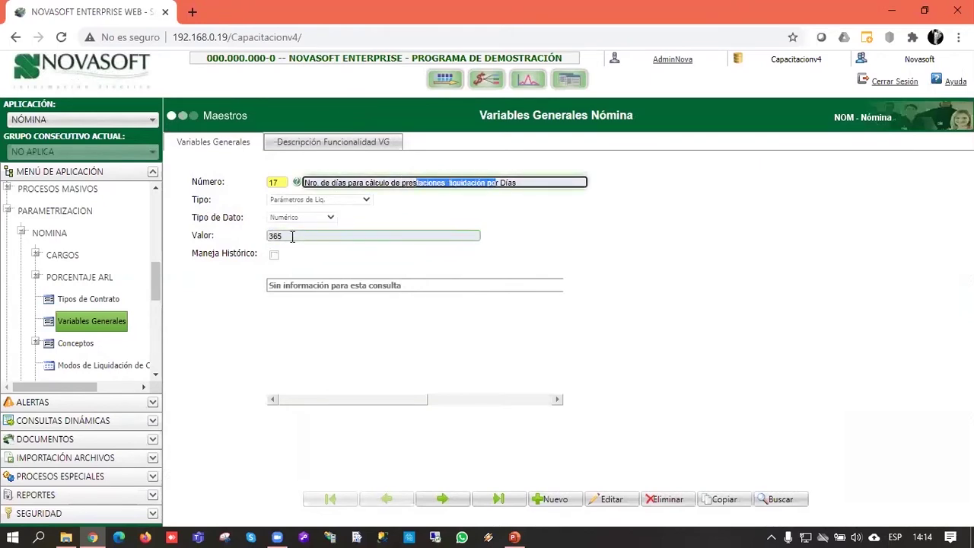
pyautogui.click(292, 237)
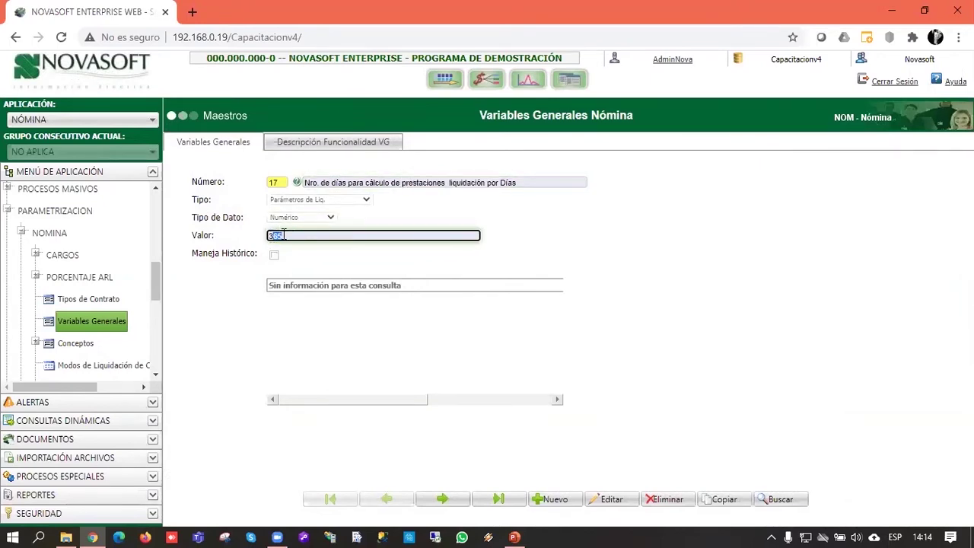
pyautogui.click(282, 232)
pyautogui.moveTo(302, 236); pyautogui.dragTo(273, 238)
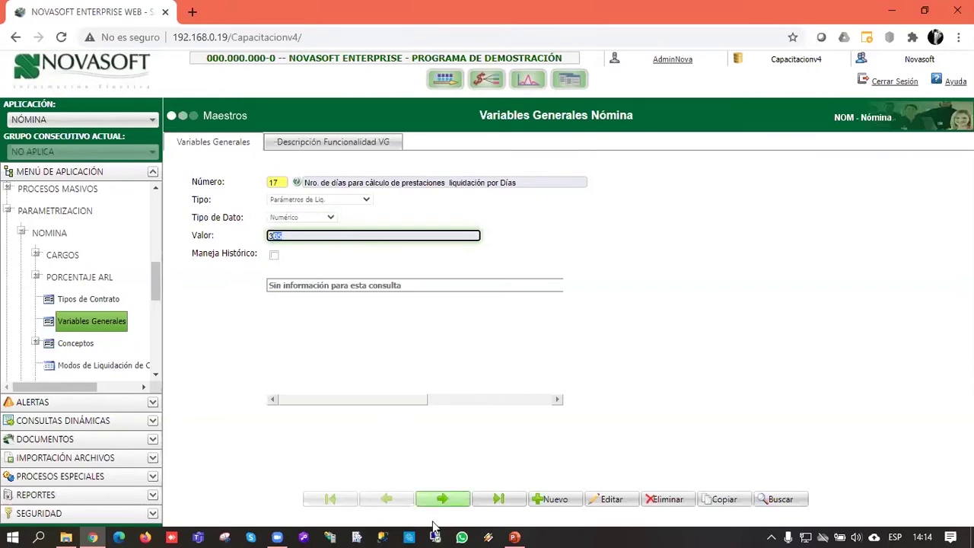
# Step: Compare against the following slides, then bring the payroll page back to the front
pyautogui.click(516, 532)
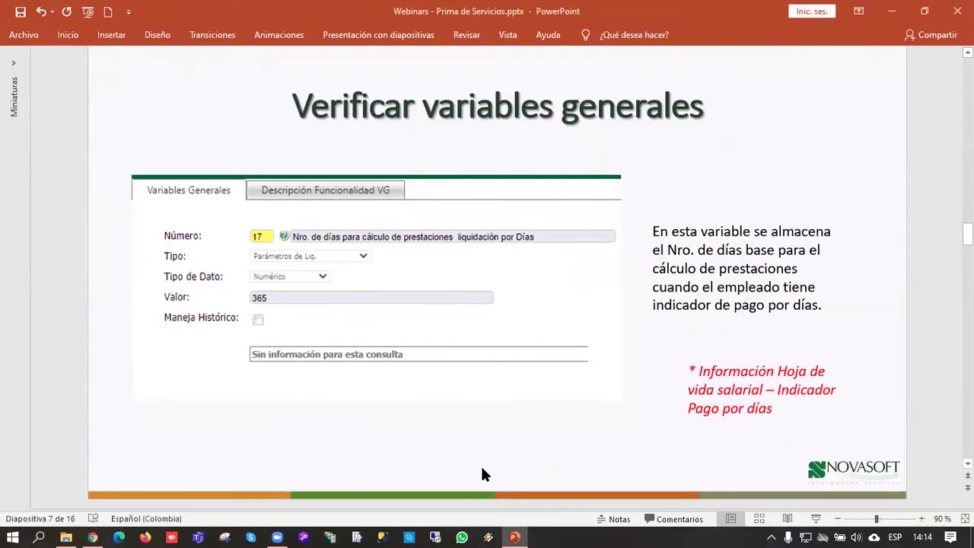
pyautogui.scroll(-2, 480, 467)
pyautogui.scroll(-1, 476, 463)
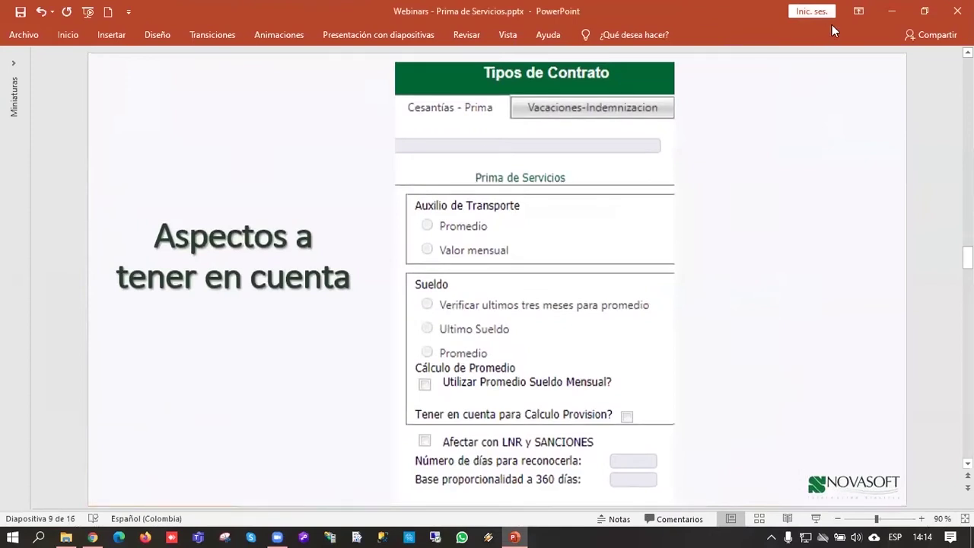
pyautogui.click(892, 12)
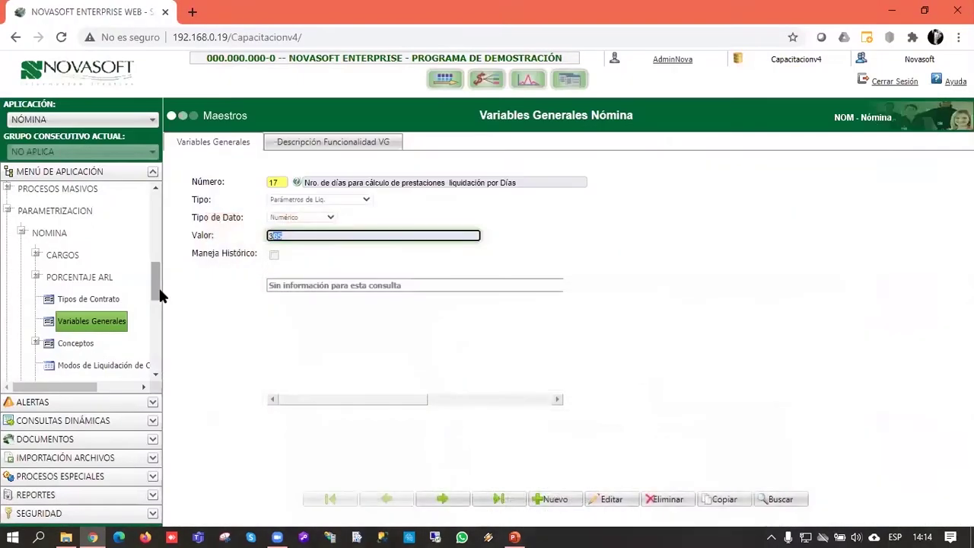
# Step: Load contract type 01 Termino Indefinido and display its Cesantías - Prima settings with the 360-day base
pyautogui.click(111, 300)
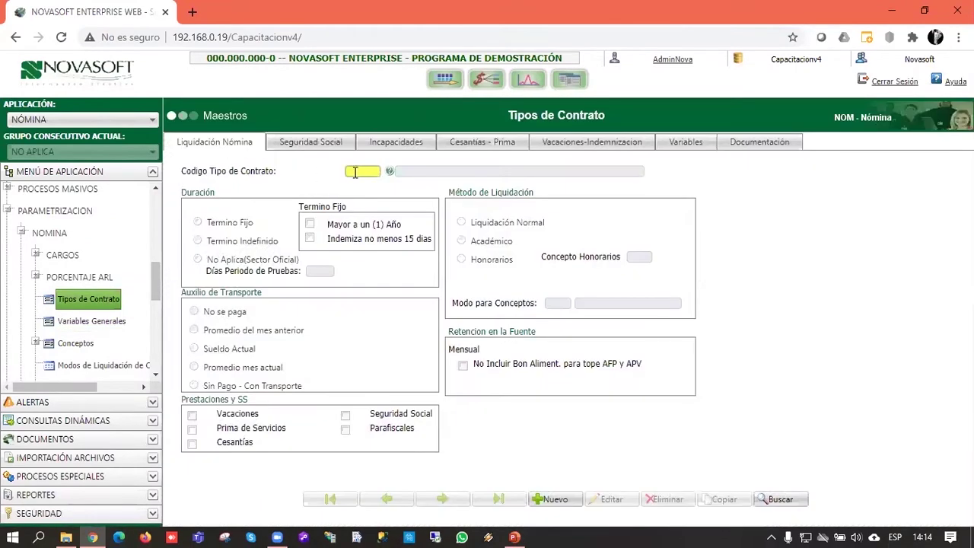
pyautogui.click(354, 172)
pyautogui.write('01')
pyautogui.press('Return')
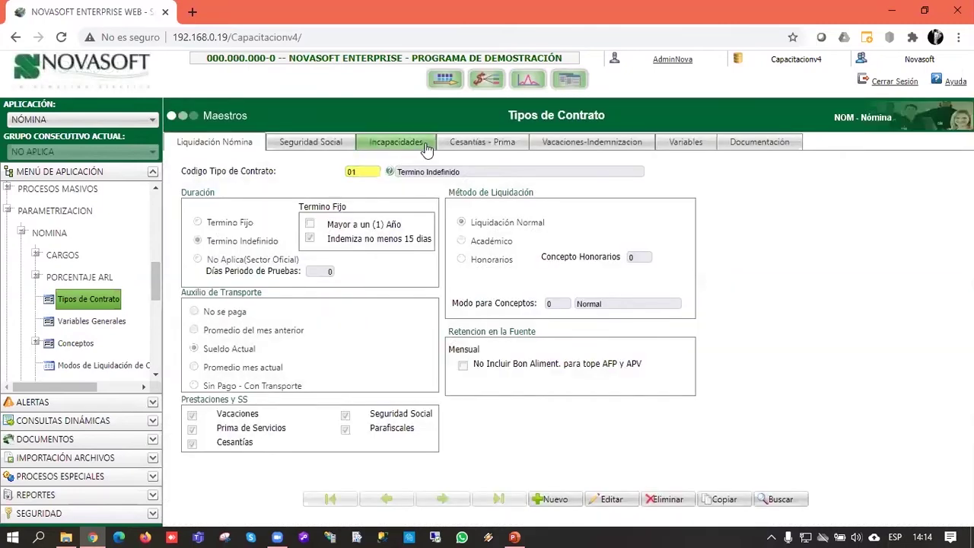
pyautogui.click(466, 145)
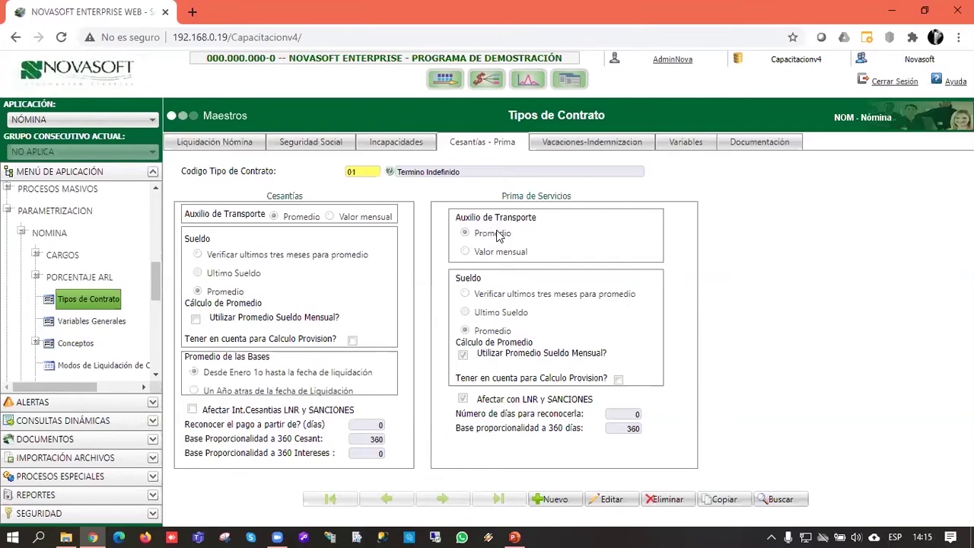
pyautogui.moveTo(476, 255); pyautogui.dragTo(516, 261)
pyautogui.click(545, 258)
pyautogui.moveTo(479, 294); pyautogui.dragTo(615, 302)
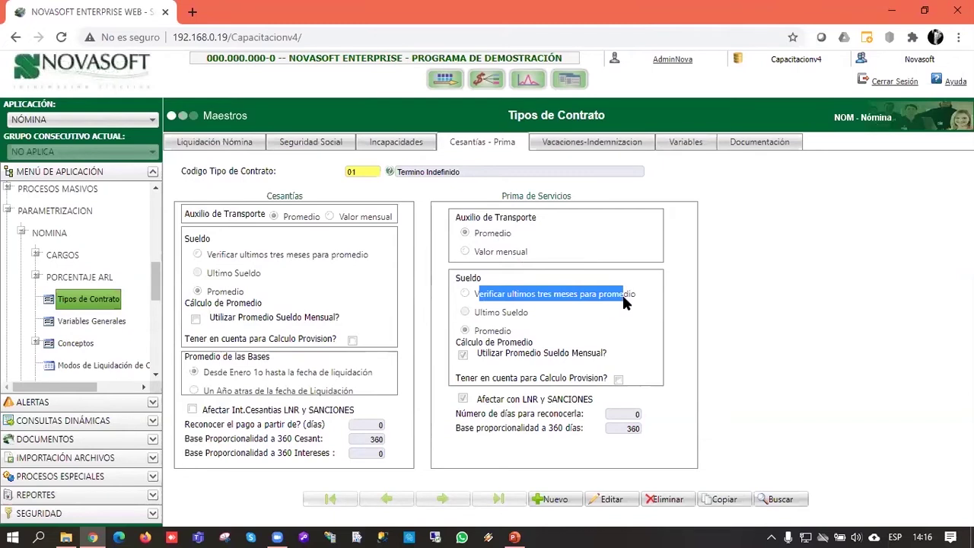
pyautogui.click(624, 308)
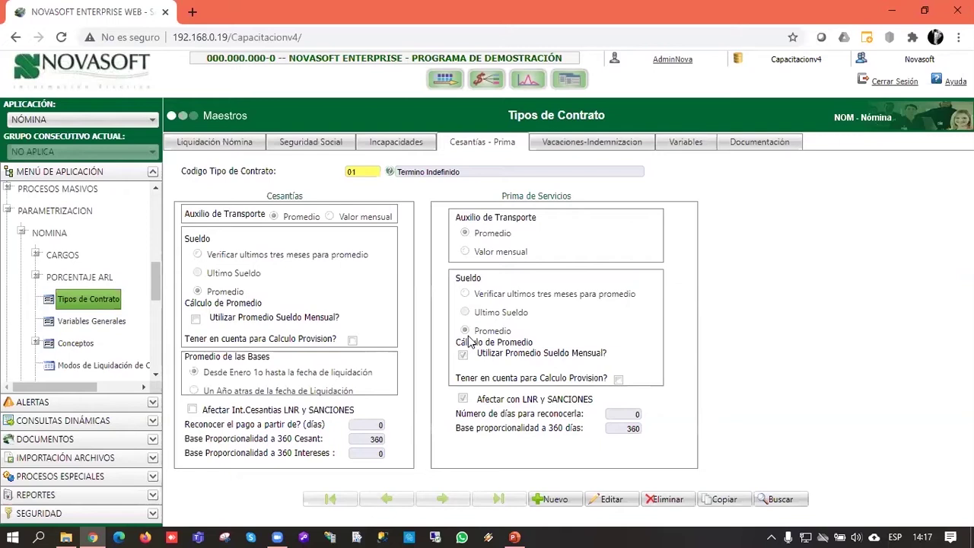
pyautogui.moveTo(479, 354); pyautogui.dragTo(533, 354)
pyautogui.click(532, 354)
pyautogui.doubleClick(480, 331)
pyautogui.moveTo(478, 297); pyautogui.dragTo(623, 305)
pyautogui.click(623, 305)
pyautogui.moveTo(604, 353); pyautogui.dragTo(482, 355)
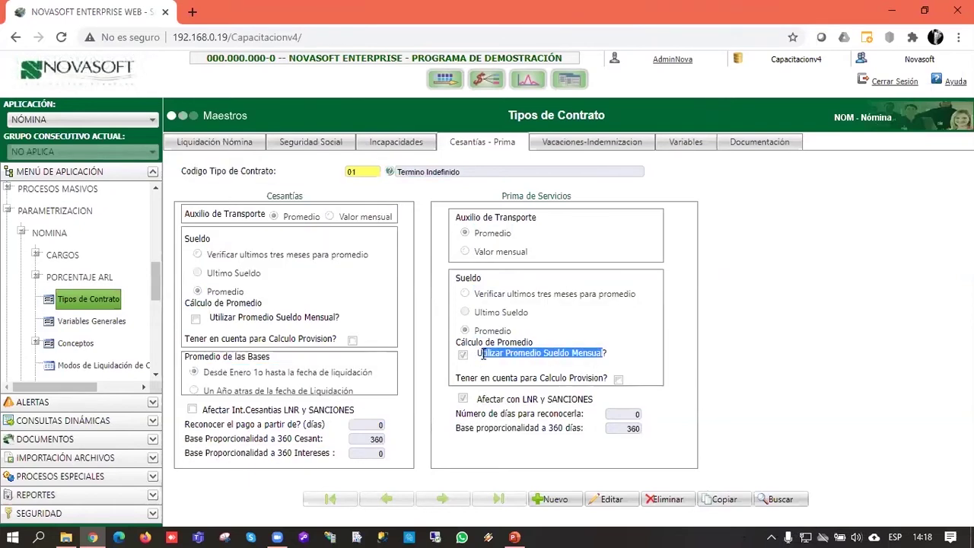
pyautogui.click(484, 355)
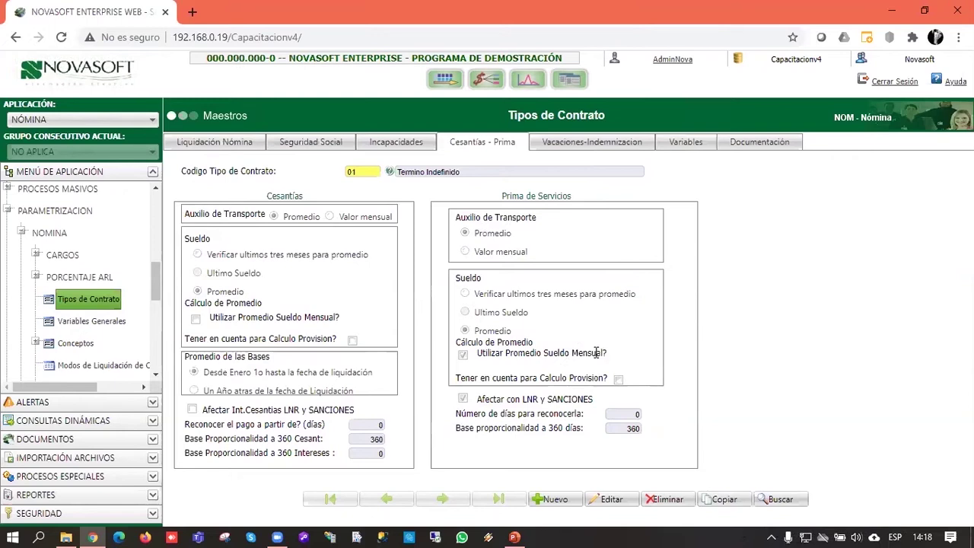
pyautogui.moveTo(601, 352); pyautogui.dragTo(515, 337)
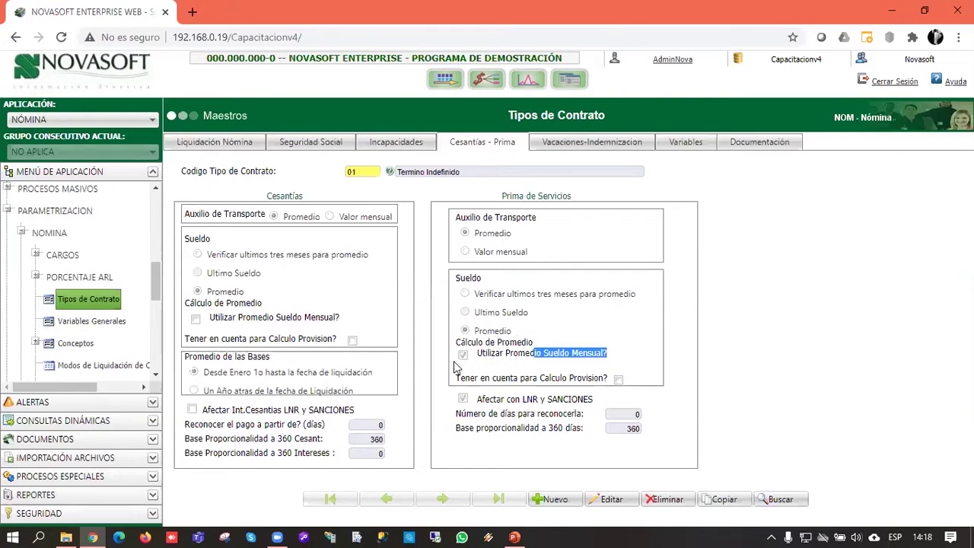
pyautogui.click(516, 365)
pyautogui.moveTo(543, 356); pyautogui.dragTo(597, 369)
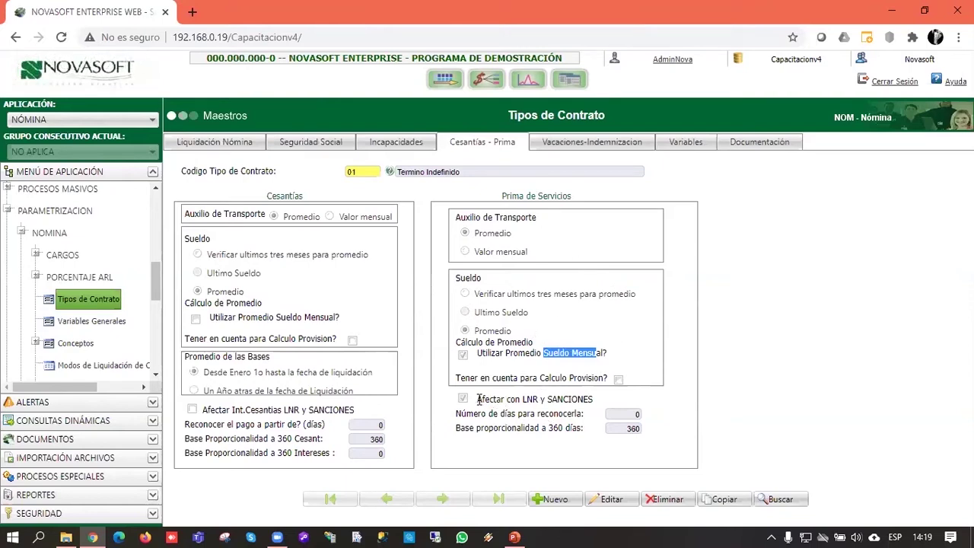
pyautogui.moveTo(477, 399); pyautogui.dragTo(568, 398)
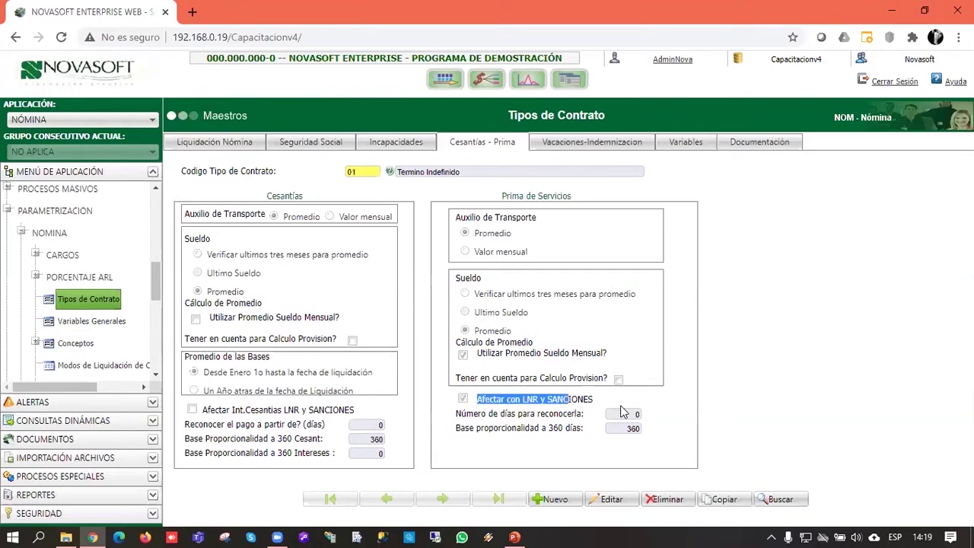
pyautogui.click(587, 400)
pyautogui.tripleClick(592, 401)
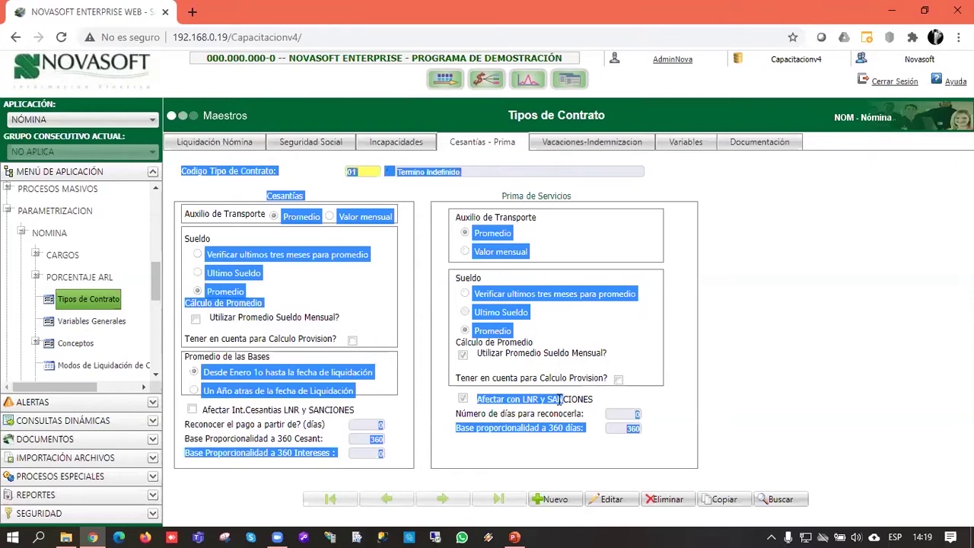
pyautogui.click(556, 399)
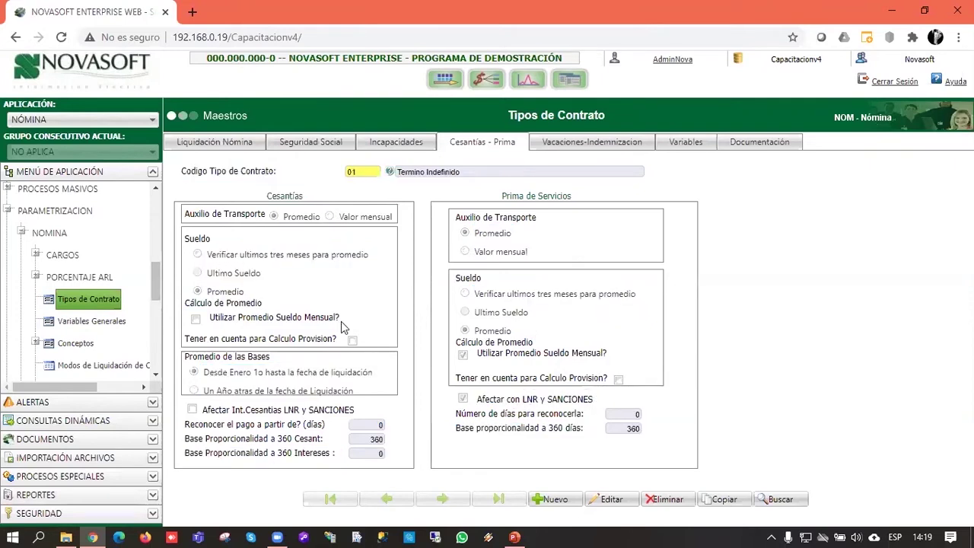
pyautogui.moveTo(537, 396); pyautogui.dragTo(530, 396)
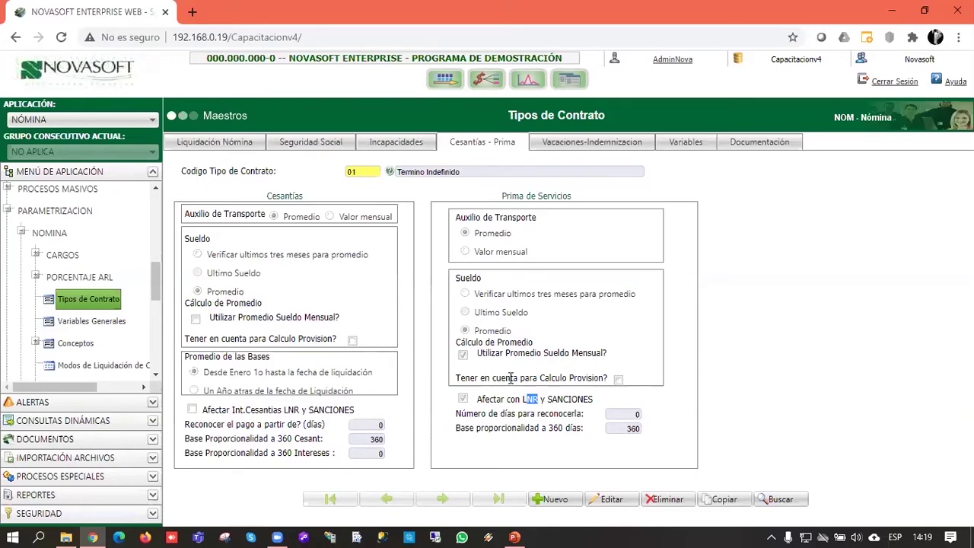
pyautogui.moveTo(489, 395); pyautogui.dragTo(535, 396)
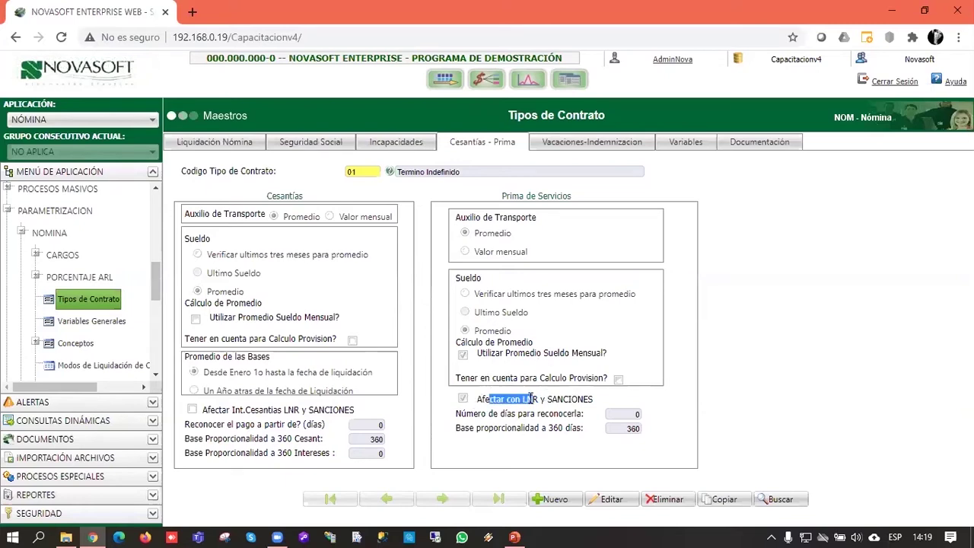
pyautogui.click(594, 397)
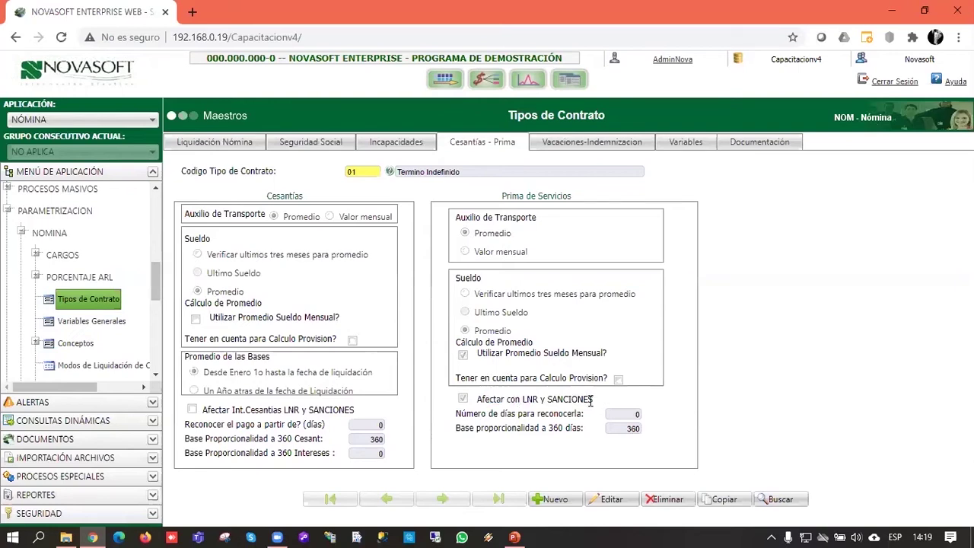
pyautogui.moveTo(592, 399); pyautogui.dragTo(480, 395)
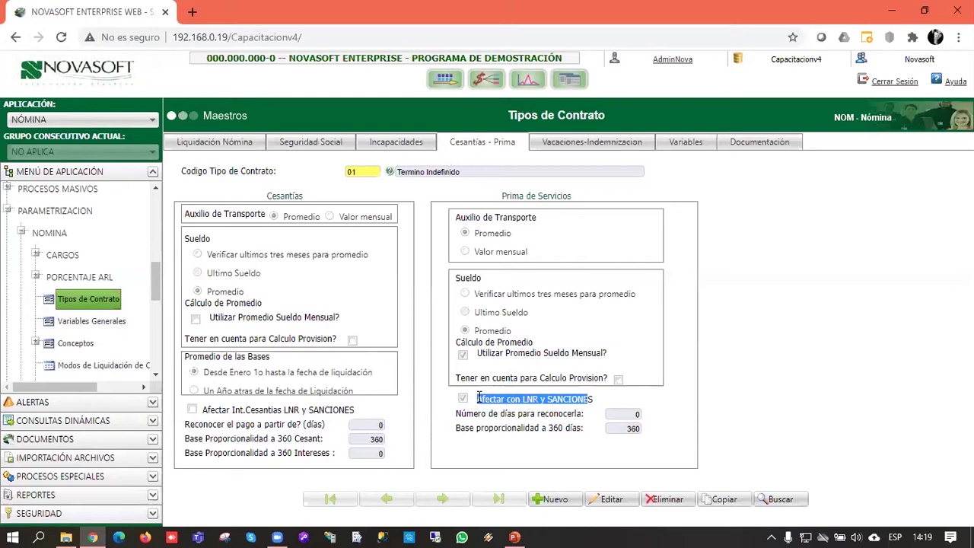
pyautogui.click(528, 401)
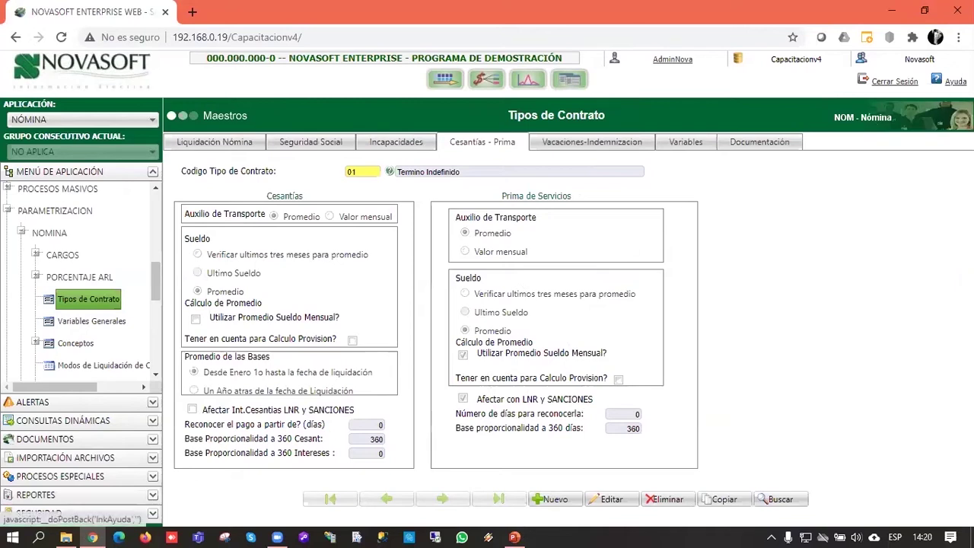
# Step: Open Novasoft Ayuda En Línea and its Nómina help topics
pyautogui.click(955, 81)
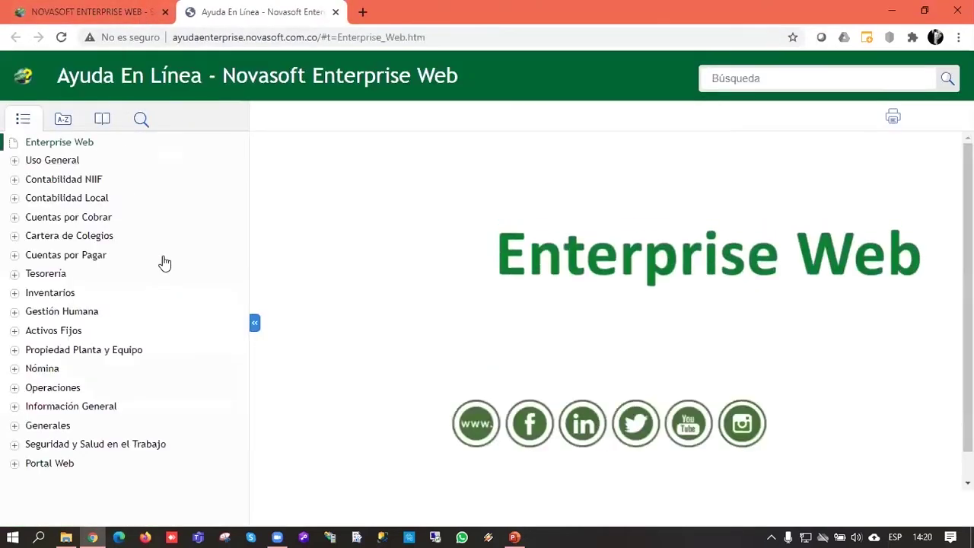
pyautogui.click(40, 372)
pyautogui.scroll(-1, 71, 404)
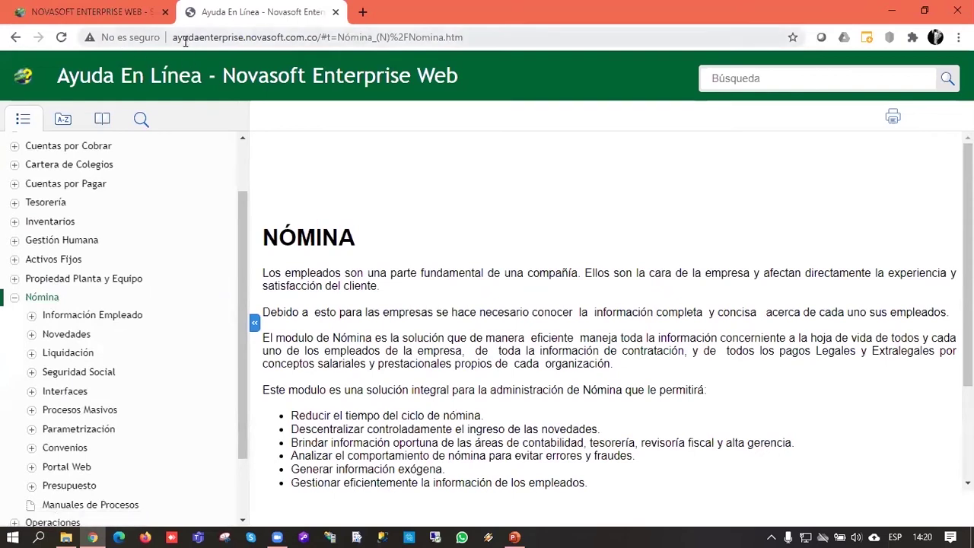
pyautogui.click(146, 18)
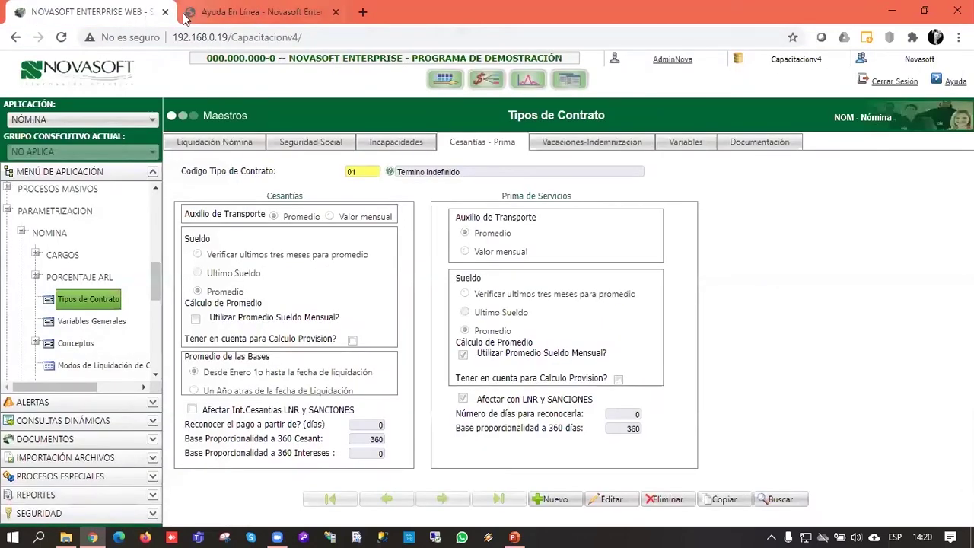
pyautogui.click(182, 18)
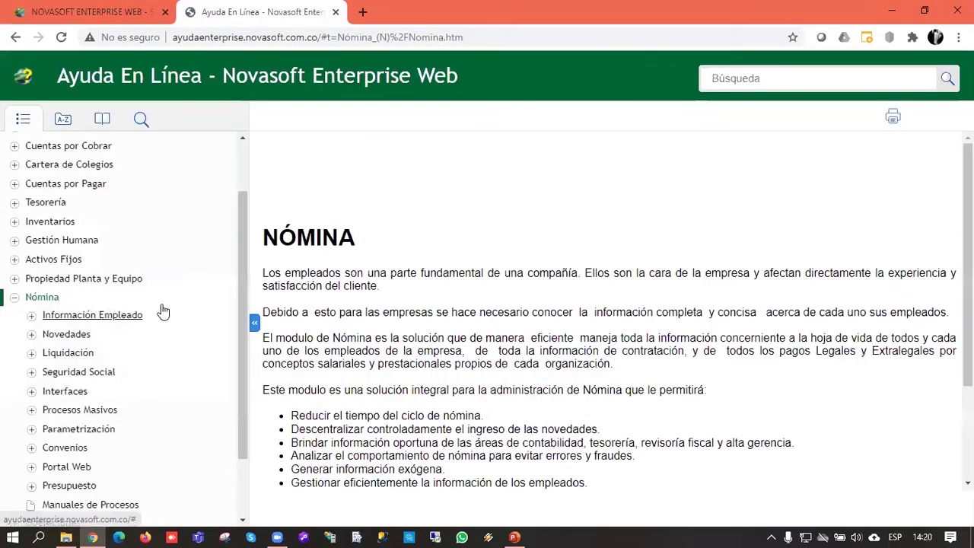
pyautogui.scroll(-1, 114, 343)
# Step: Navigate the help contents to Parametrización > Nomina > Tipos de Contrato > Cesantías y Prima
pyautogui.click(105, 359)
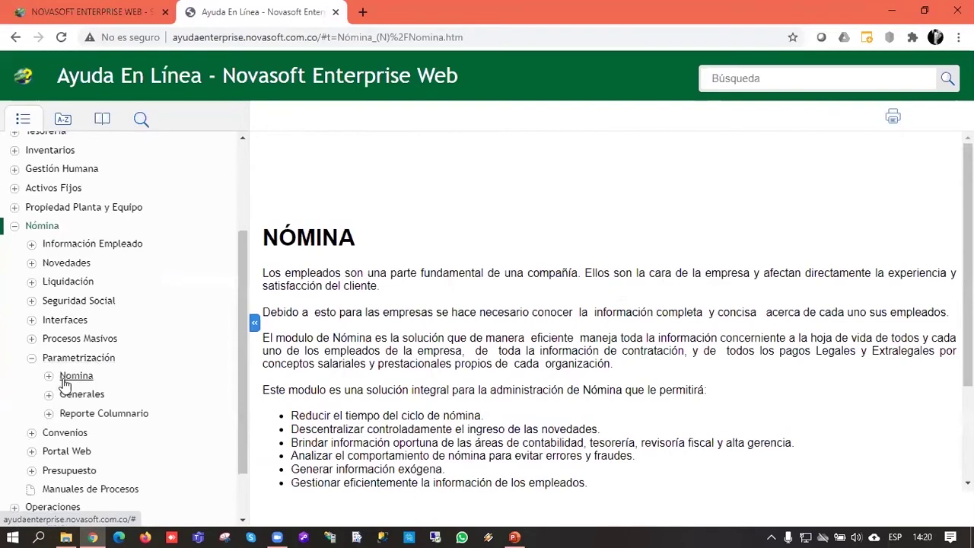
pyautogui.click(76, 376)
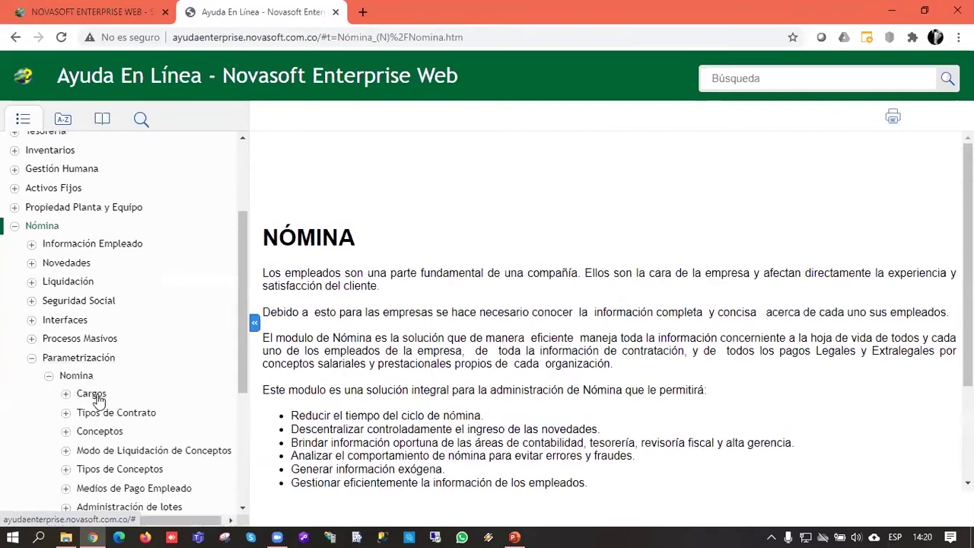
pyautogui.click(103, 413)
pyautogui.scroll(-1, 128, 430)
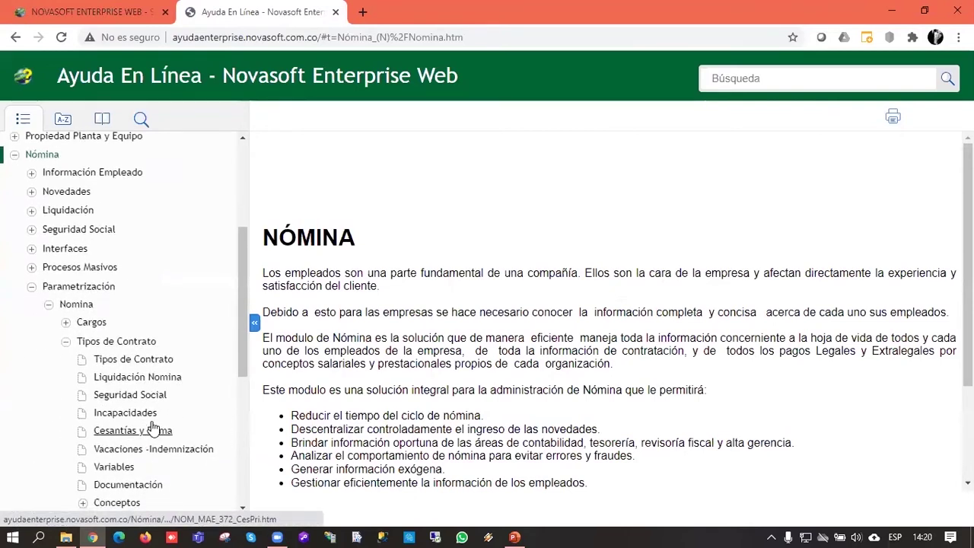
pyautogui.click(155, 436)
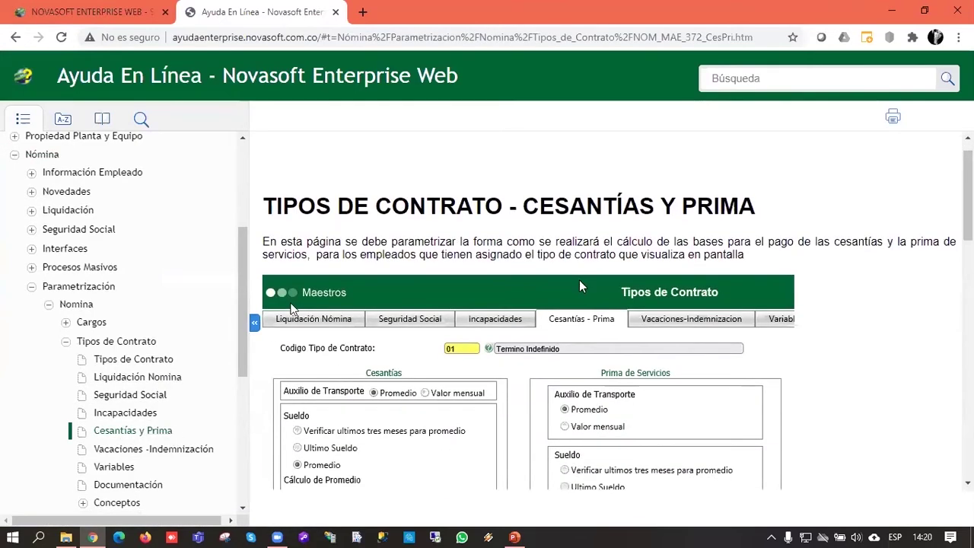
# Step: Read through the Cesantías y Prima help topic and return to the Tipos de Contrato form
pyautogui.scroll(-5, 601, 312)
pyautogui.scroll(-1, 597, 343)
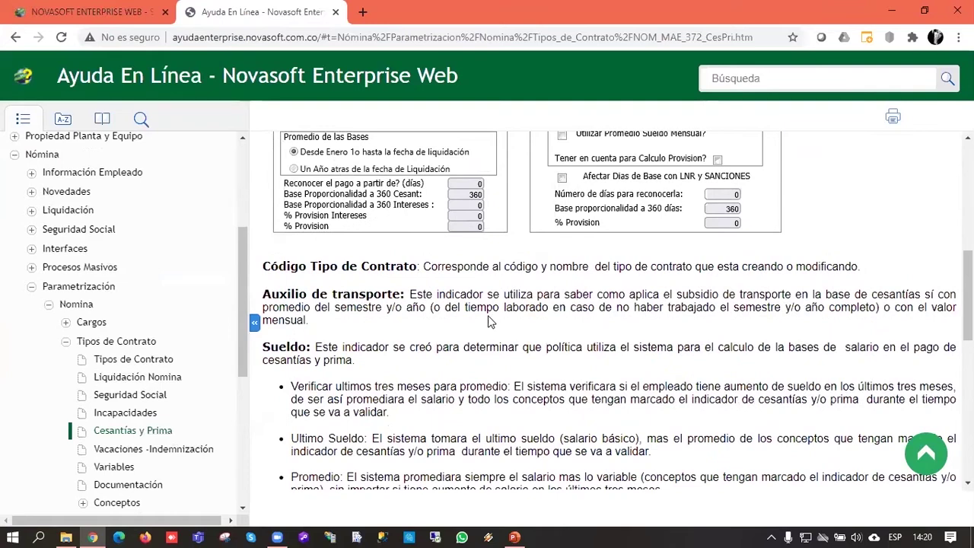
pyautogui.scroll(-1, 443, 279)
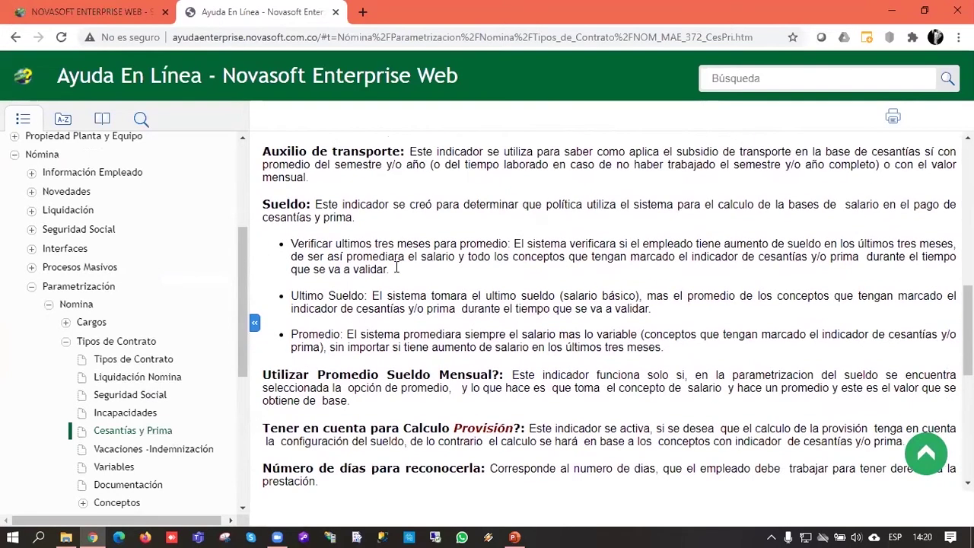
pyautogui.scroll(-1, 436, 356)
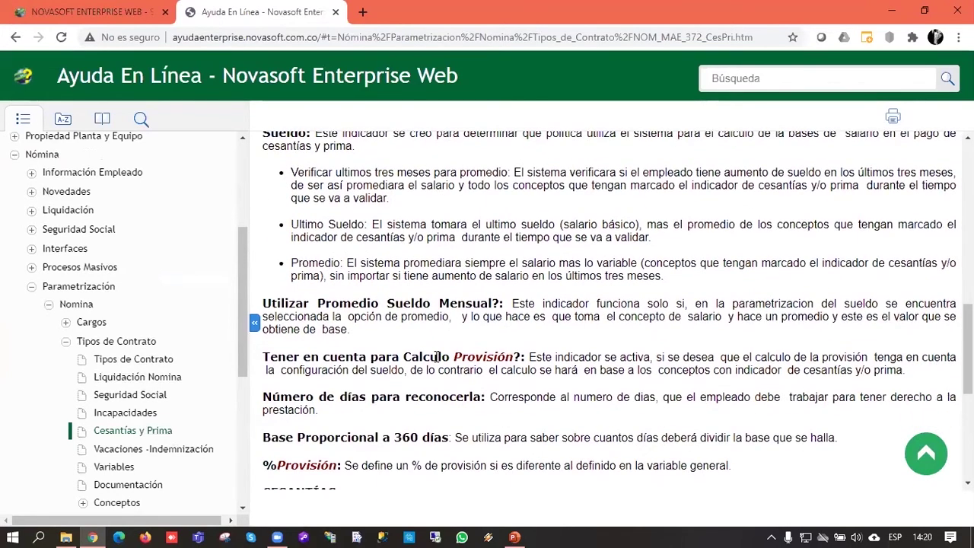
pyautogui.scroll(-1, 434, 358)
pyautogui.scroll(-1, 414, 367)
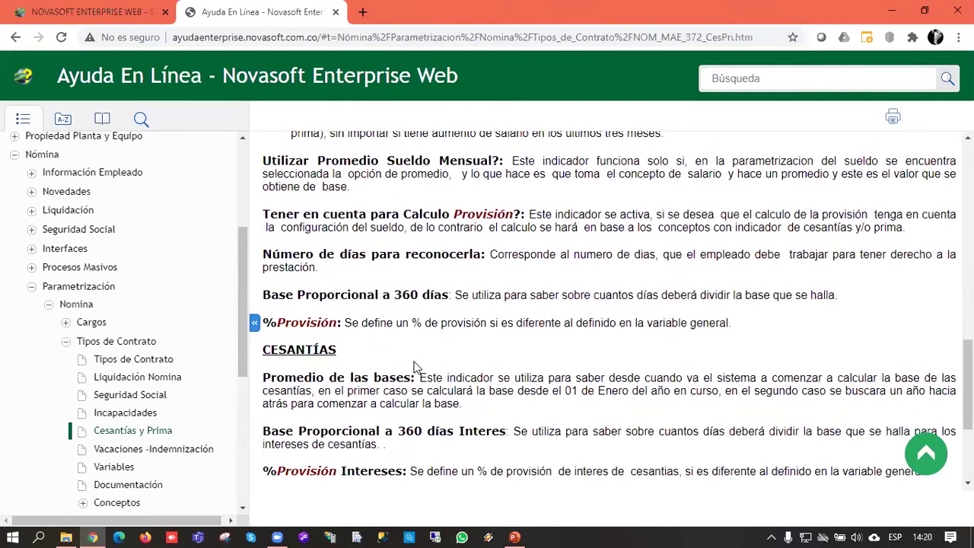
pyautogui.scroll(2, 396, 302)
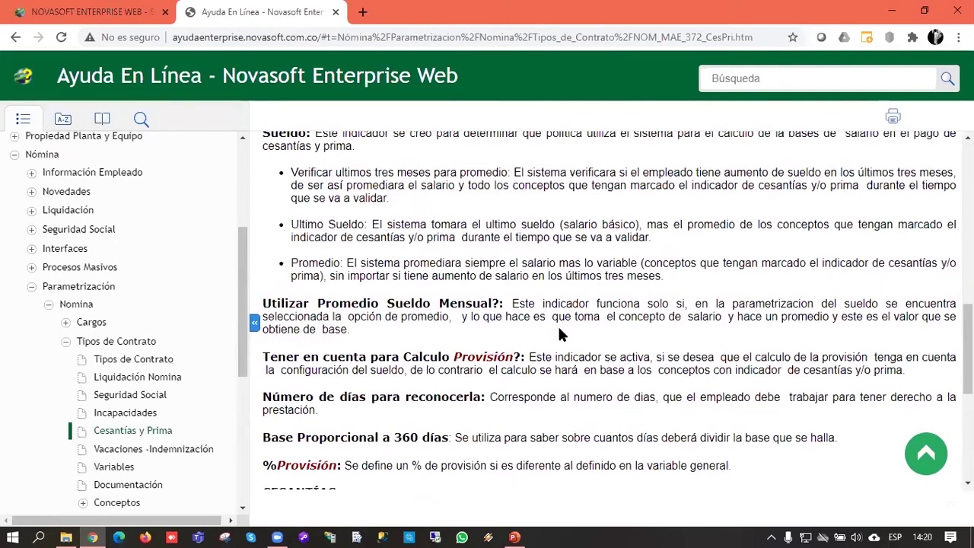
pyautogui.scroll(1, 544, 328)
pyautogui.scroll(-1, 546, 330)
pyautogui.click(109, 20)
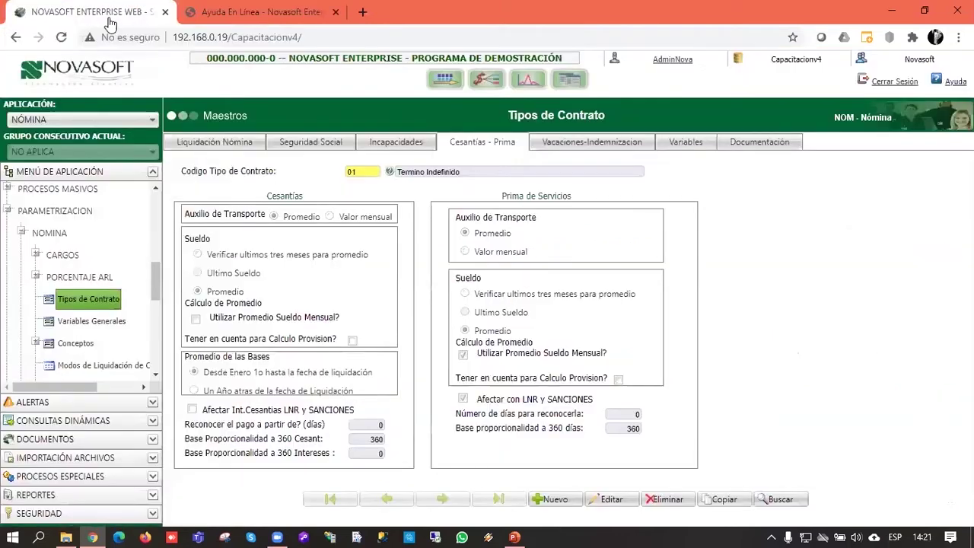
# Step: Review slides 10 and 11 on liquidation types 02 Prima de Servicios and 01 Nómina, then return to Novasoft
pyautogui.click(514, 533)
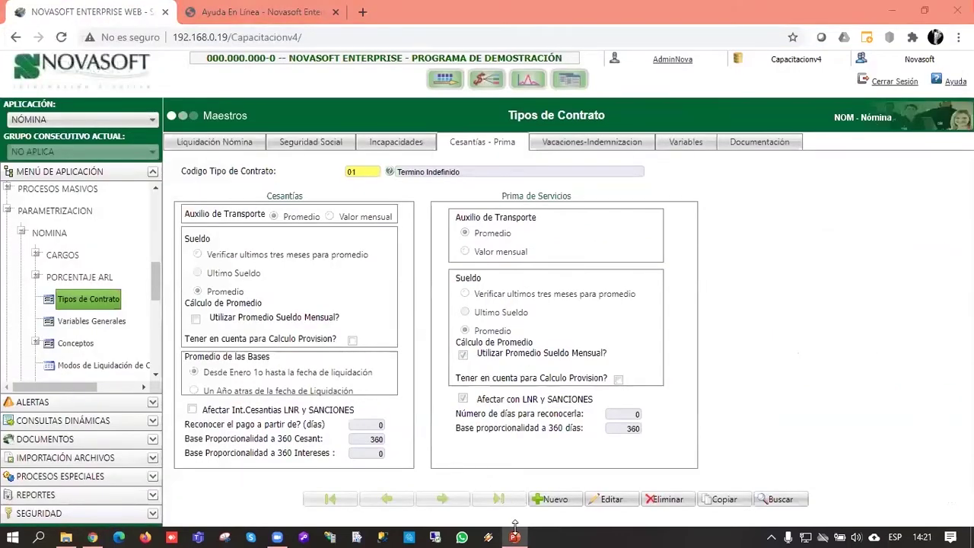
pyautogui.scroll(-1, 485, 399)
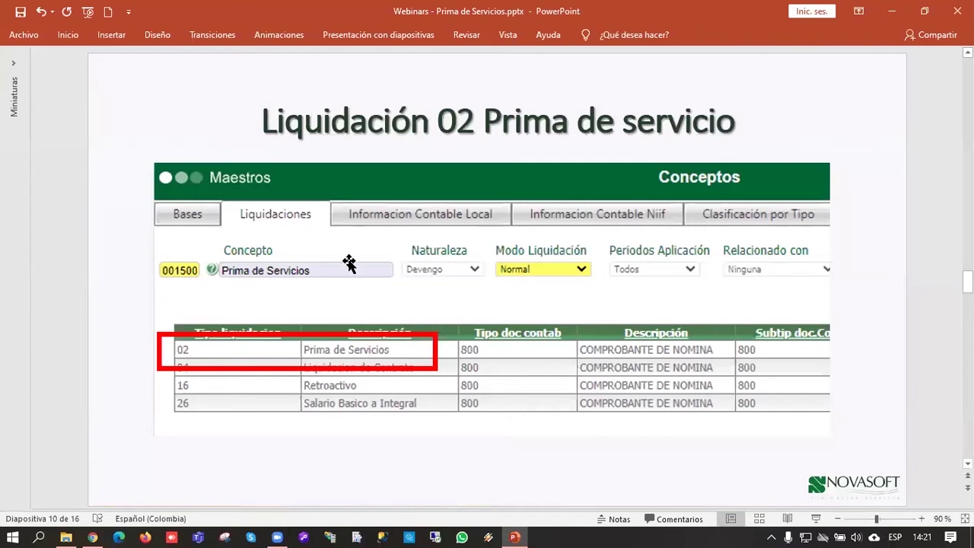
pyautogui.scroll(-1, 347, 261)
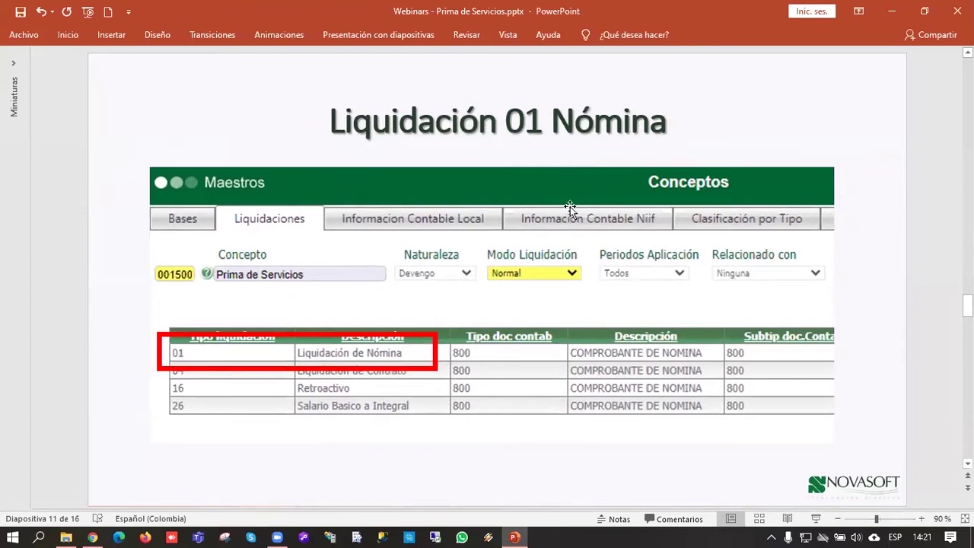
pyautogui.click(93, 537)
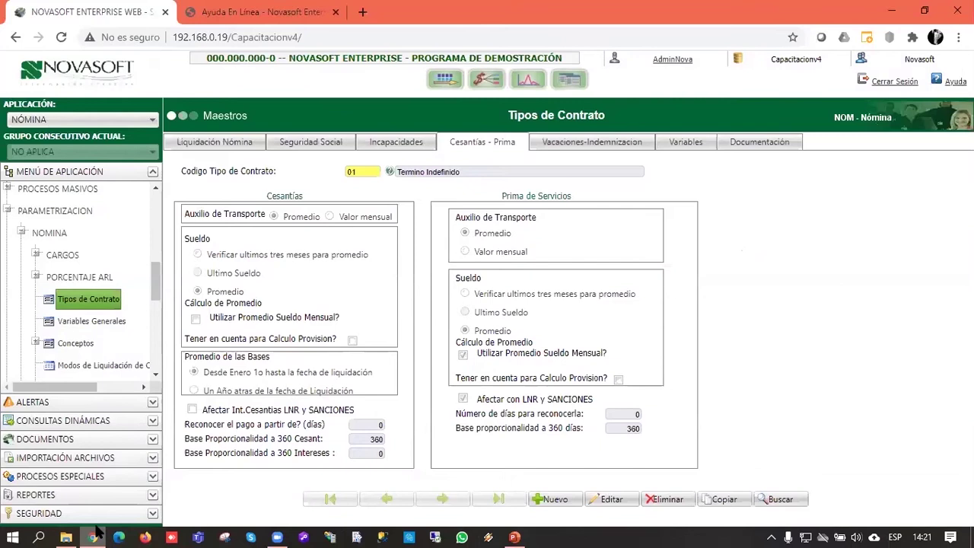
# Step: Load concept 001500 Prima de Servicios and review its liquidation type 02 row
pyautogui.click(75, 343)
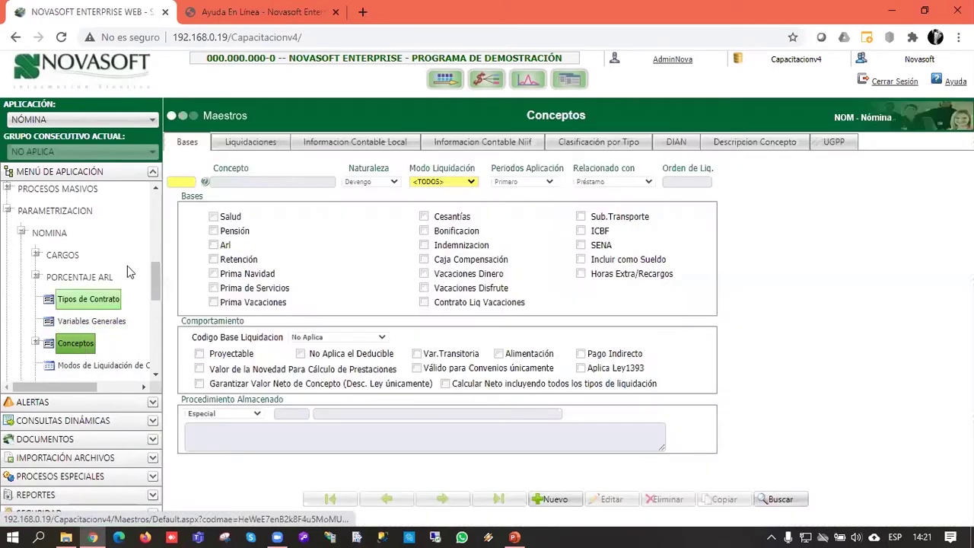
pyautogui.click(180, 183)
pyautogui.write('0015')
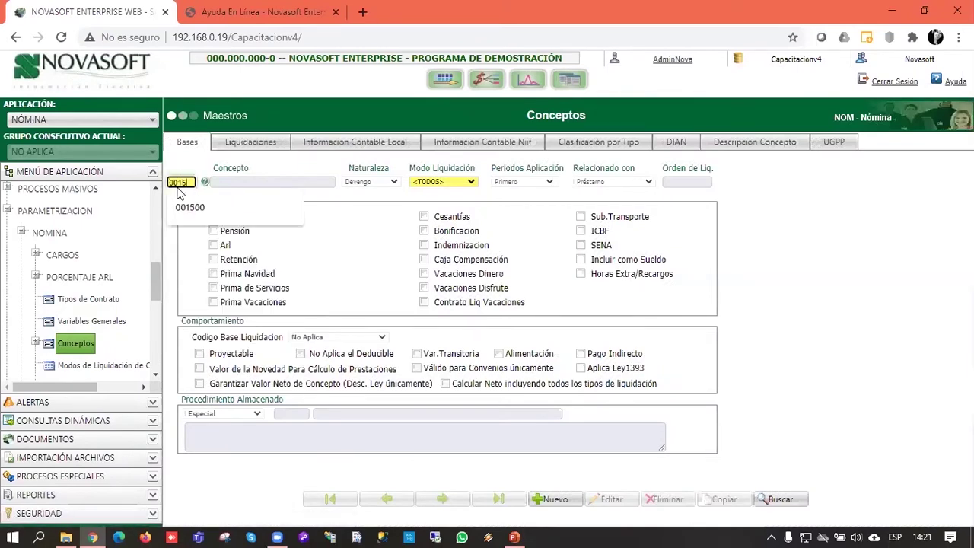
pyautogui.click(183, 206)
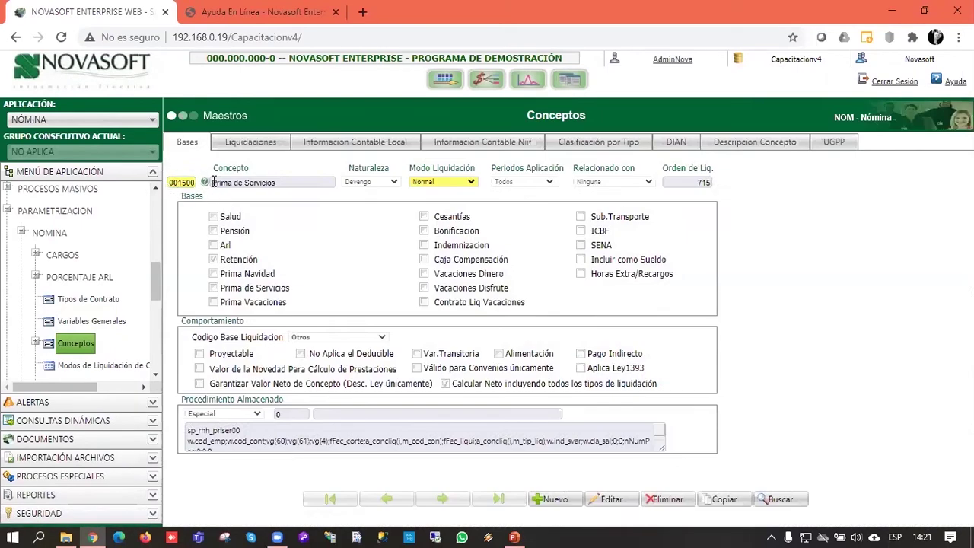
pyautogui.click(249, 142)
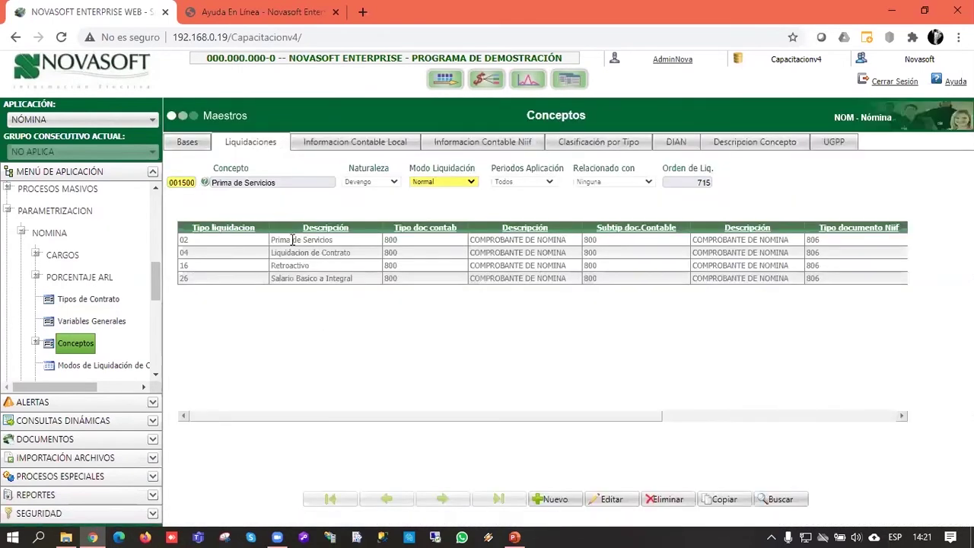
pyautogui.moveTo(335, 240); pyautogui.dragTo(257, 245)
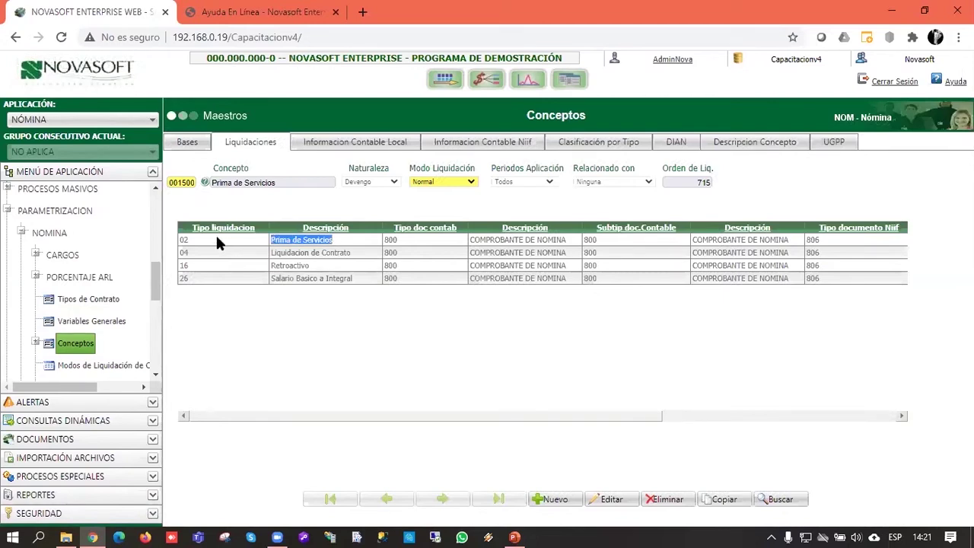
# Step: Try changing the row's liquidation type from 02 to 01, then cancel without saving
pyautogui.click(625, 498)
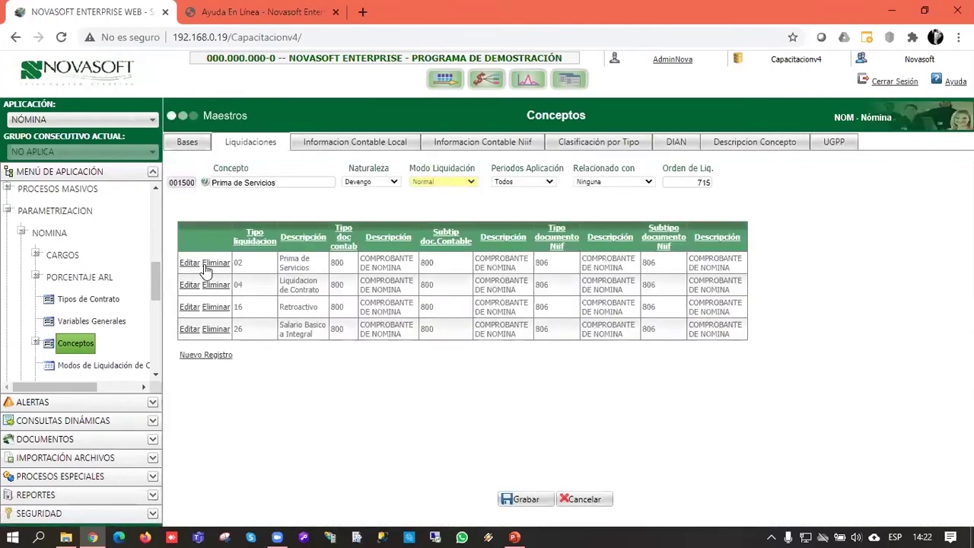
pyautogui.click(189, 263)
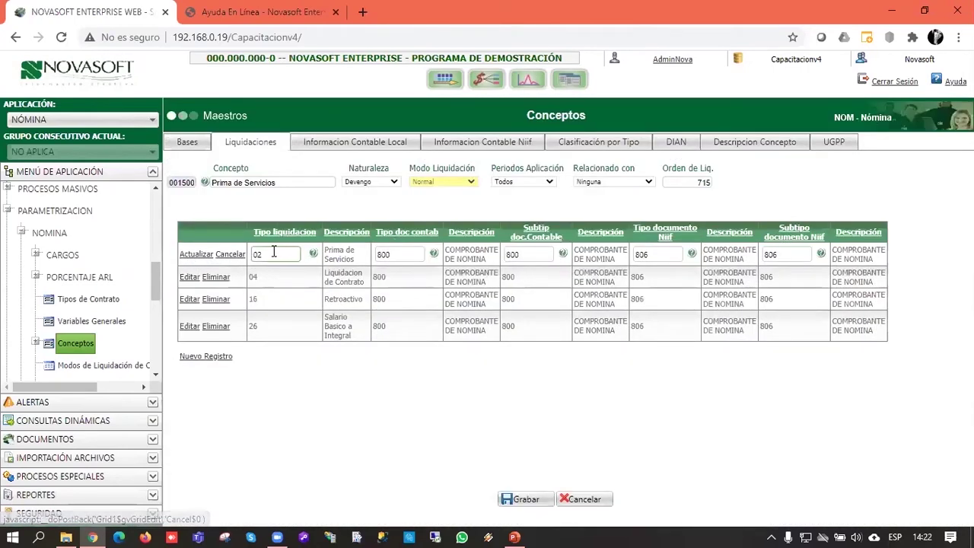
pyautogui.doubleClick(275, 255)
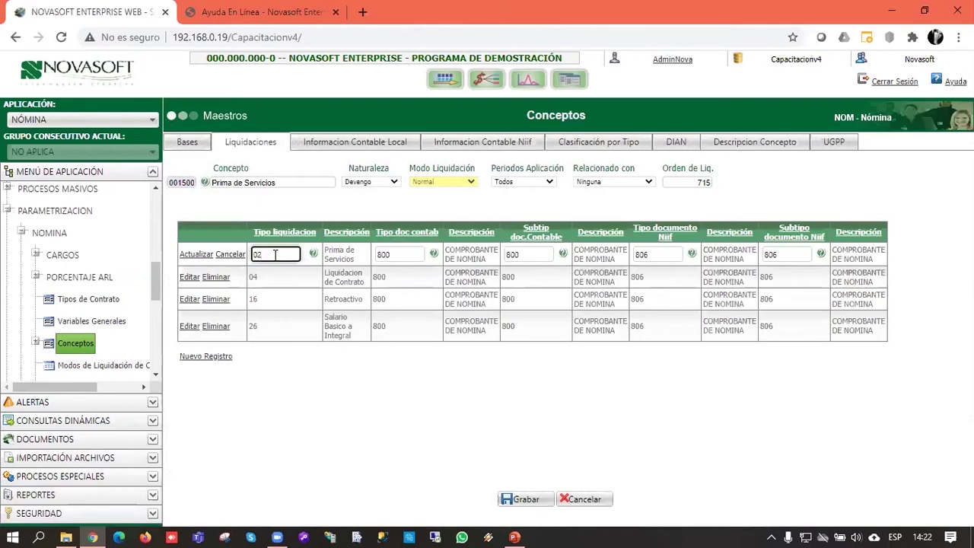
pyautogui.write('01')
pyautogui.click(287, 302)
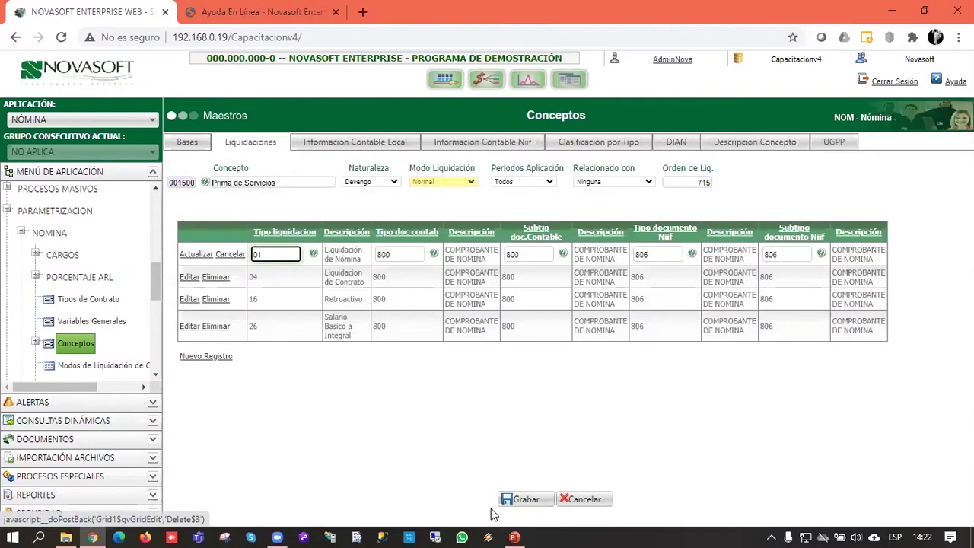
pyautogui.click(588, 502)
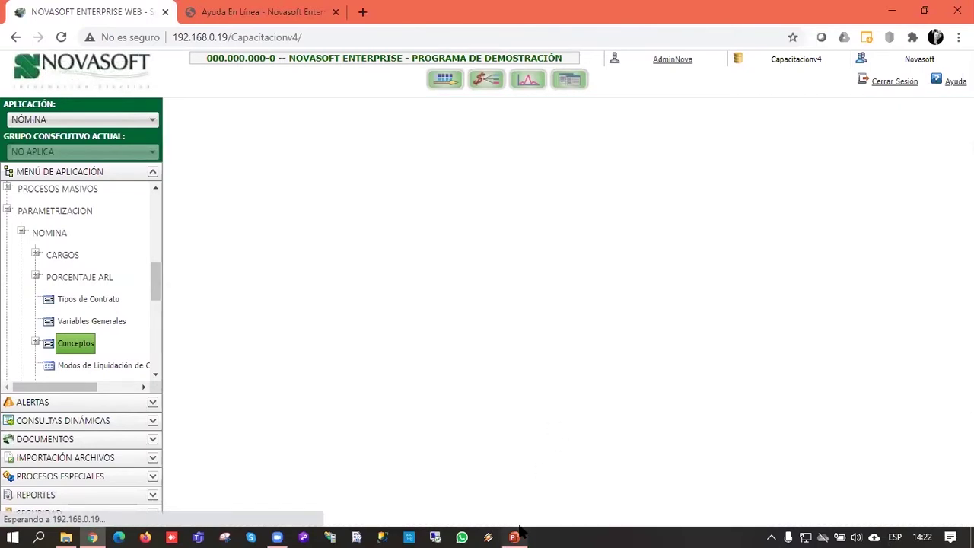
# Step: Review PowerPoint slide 12, Validar conceptos y sus bases, then return to Novasoft's Conceptos page
pyautogui.moveTo(515, 534)
pyautogui.click(523, 502)
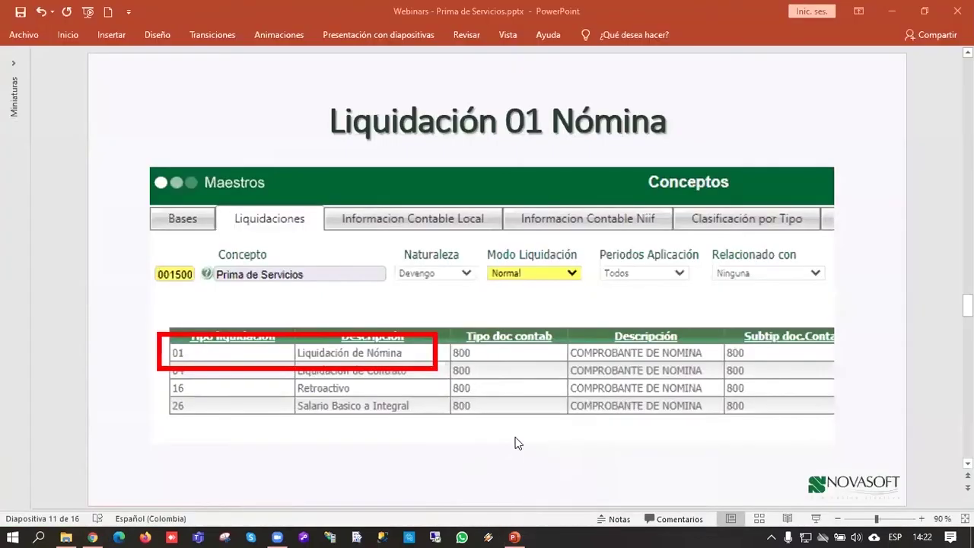
pyautogui.scroll(-3, 515, 444)
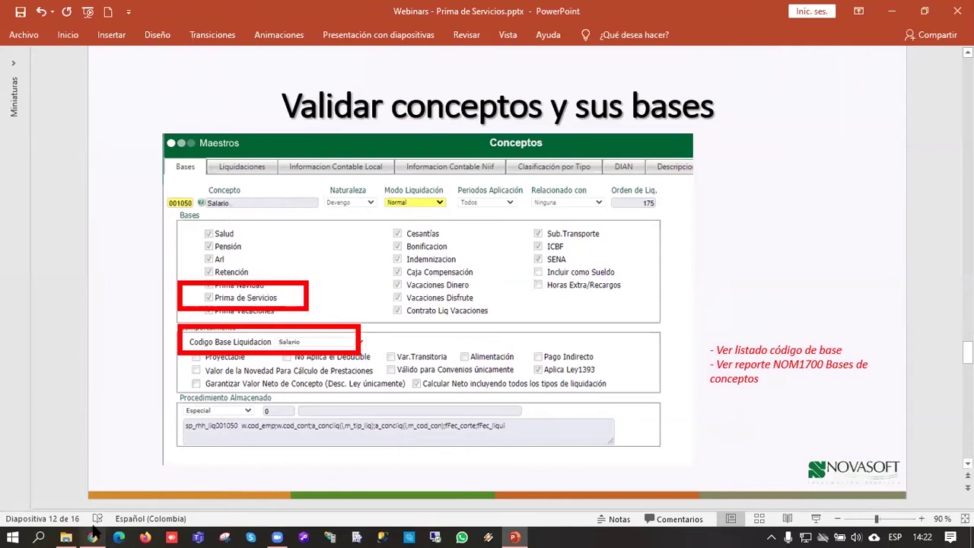
pyautogui.moveTo(92, 532)
pyautogui.click(126, 519)
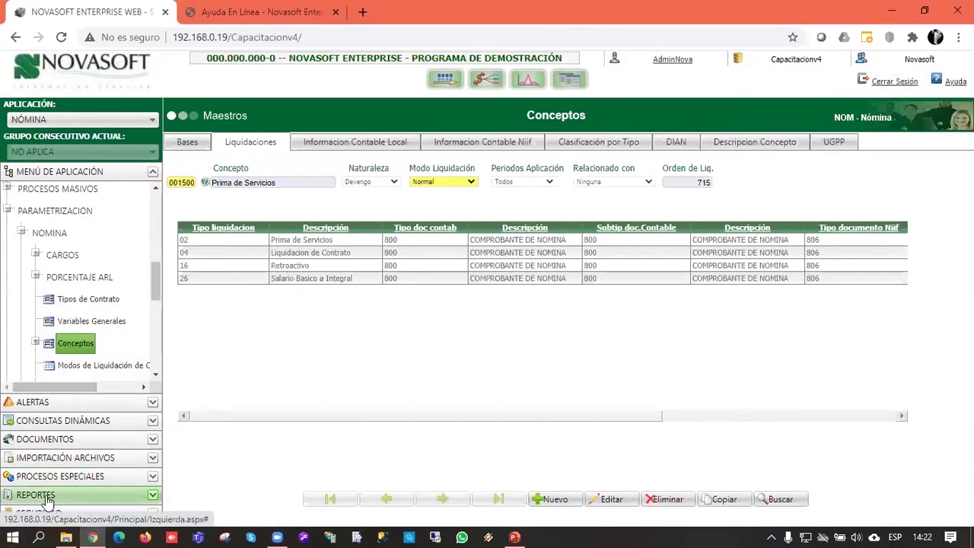
# Step: Open NOM1700 Bases de conceptos.xlsx from the Taller de primas DIC2020 folder
pyautogui.click(66, 537)
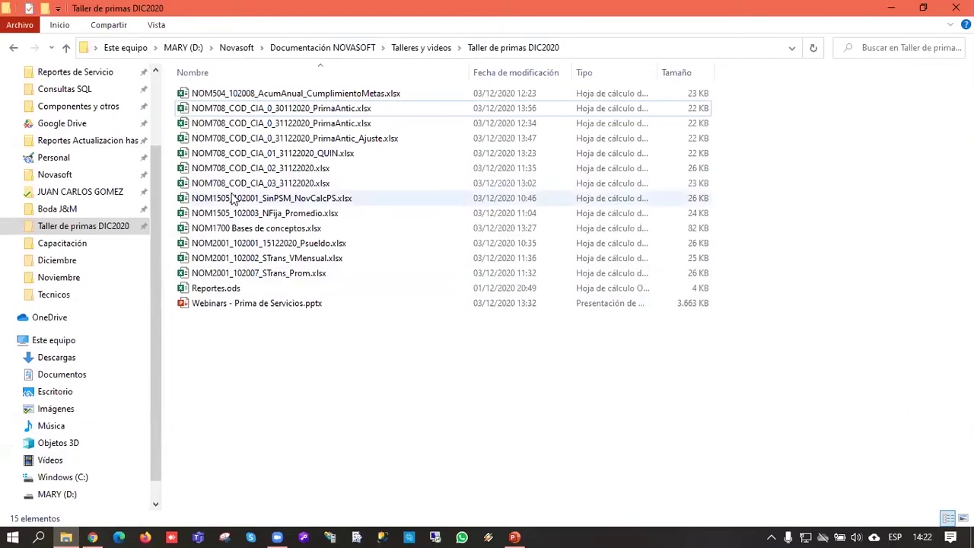
pyautogui.doubleClick(244, 230)
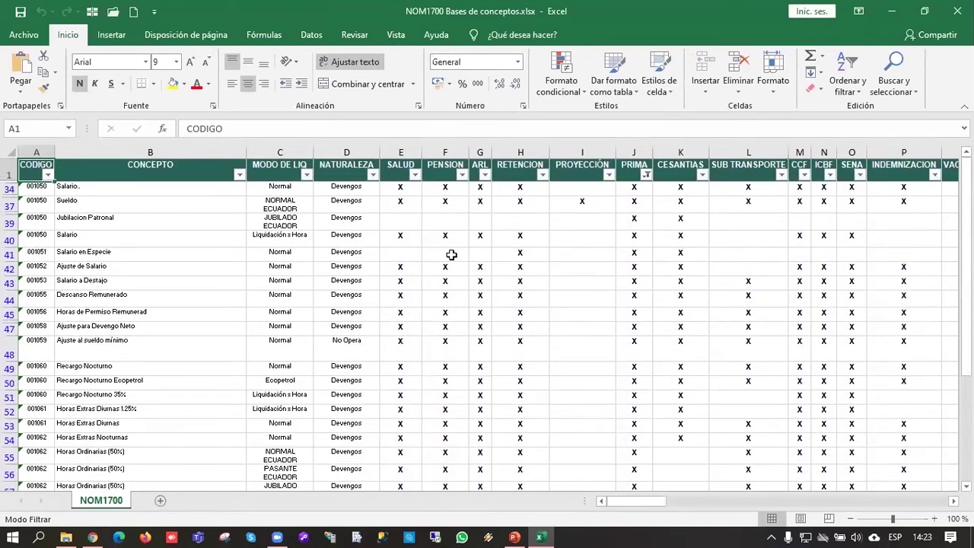
pyautogui.keyDown('ctrl'); pyautogui.scroll(1, 450, 254); pyautogui.keyUp('ctrl')
# Step: Minimize Excel and open REPORTES > Ejecución De Reportes in Novasoft
pyautogui.click(904, 9)
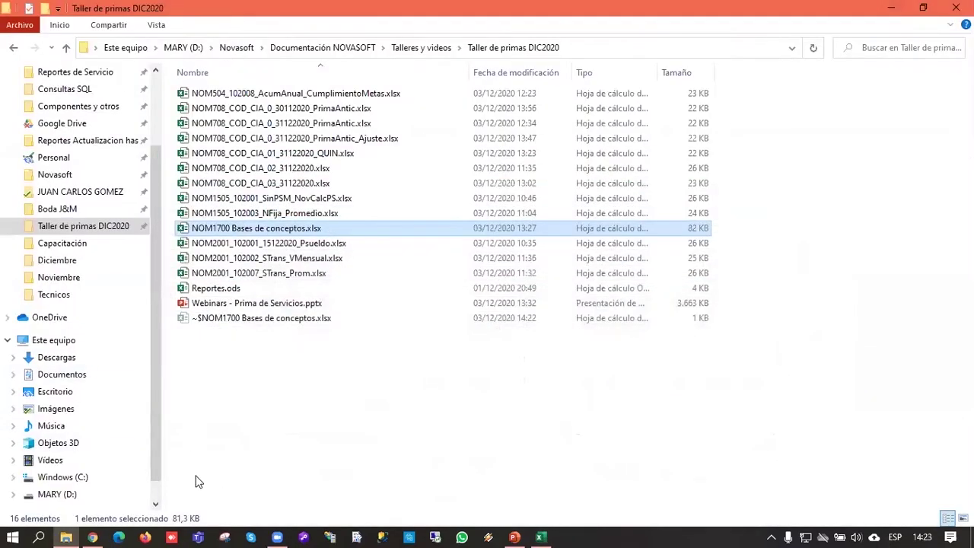
pyautogui.click(92, 537)
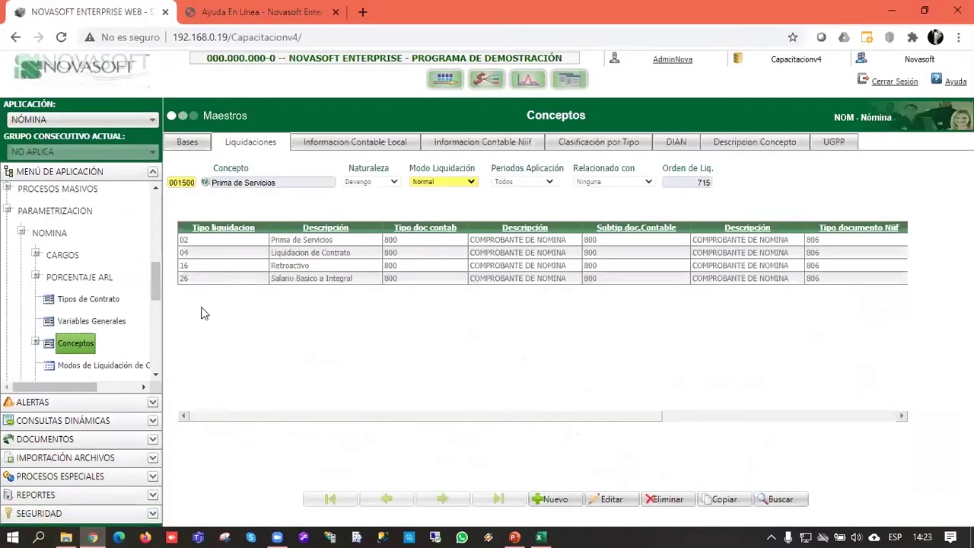
pyautogui.click(8, 211)
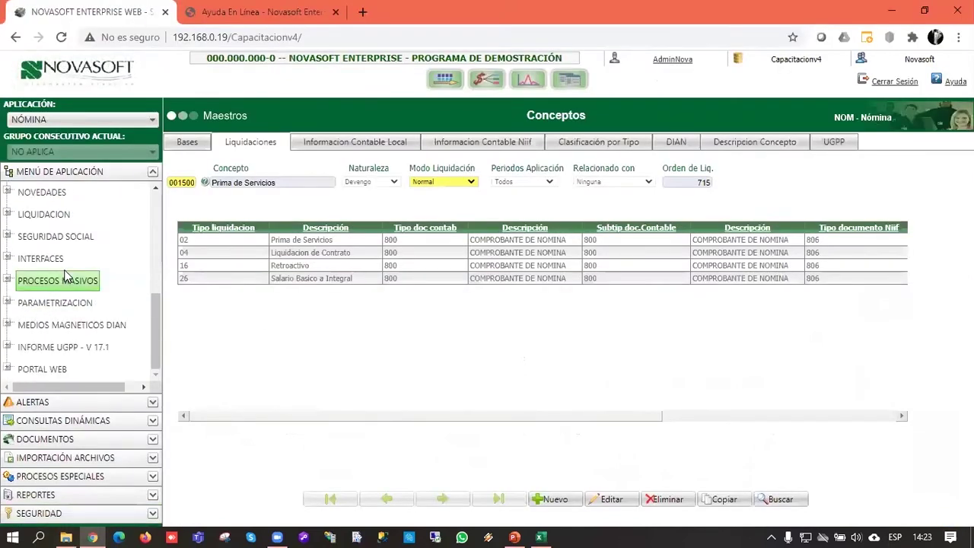
pyautogui.click(45, 496)
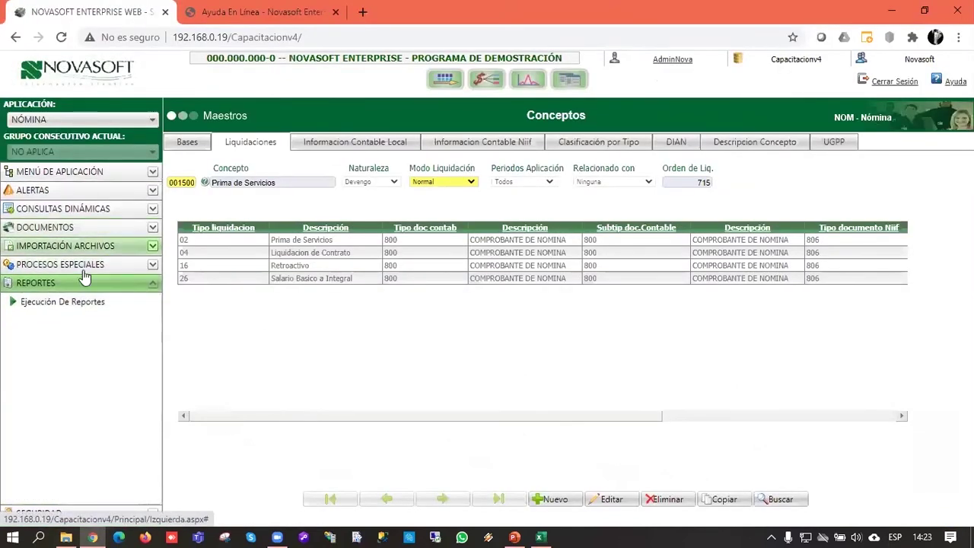
pyautogui.click(81, 301)
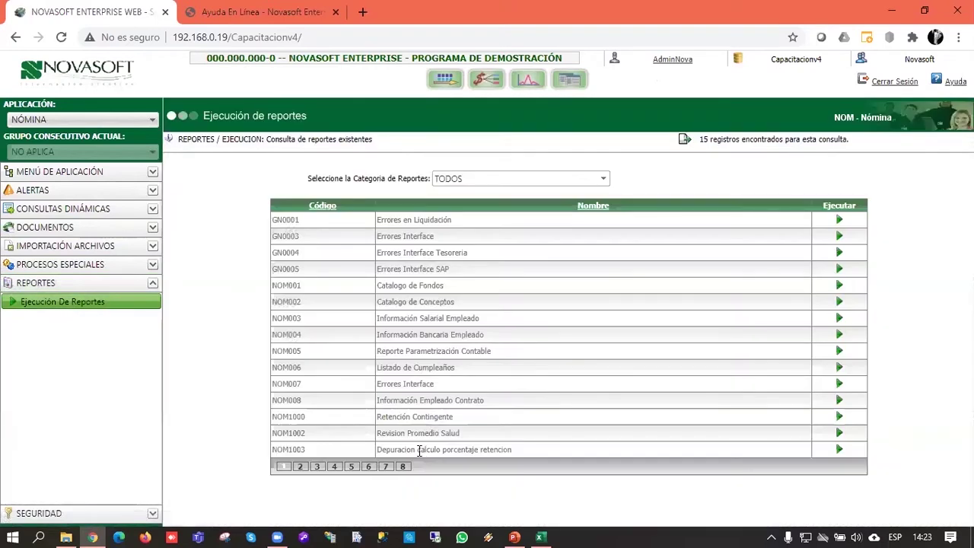
# Step: Run the NOM1700 Bases de Conceptos report from page 5 of the report list
pyautogui.click(334, 467)
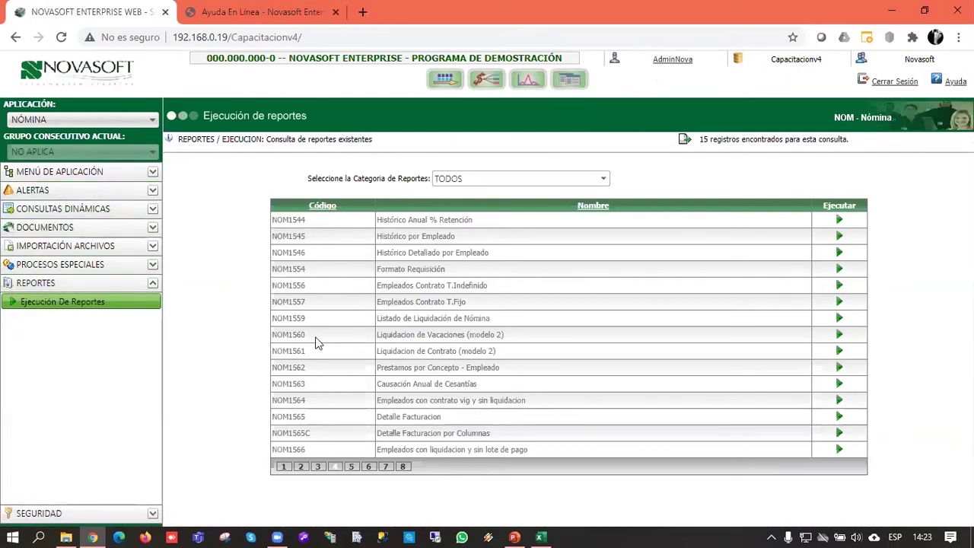
pyautogui.click(351, 466)
pyautogui.moveTo(376, 268); pyautogui.dragTo(395, 269)
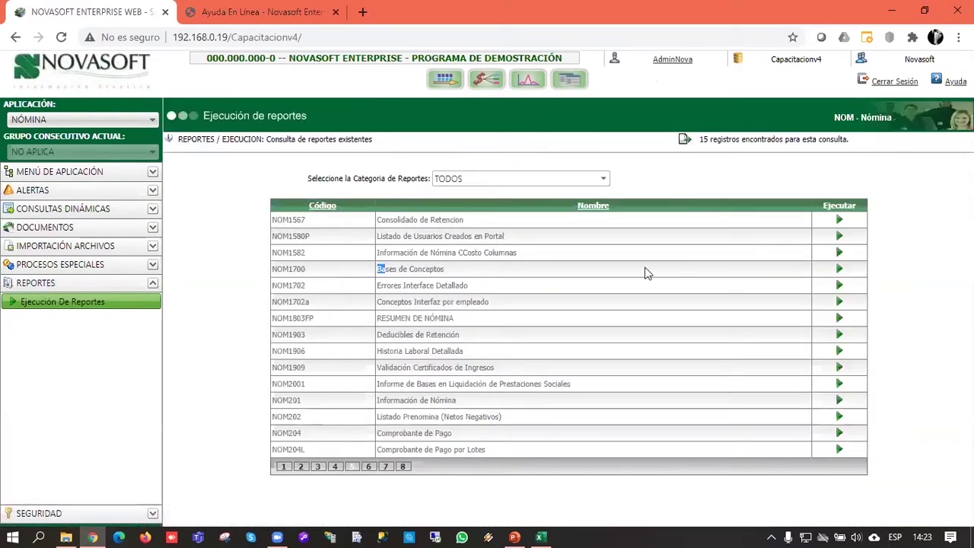
pyautogui.click(840, 269)
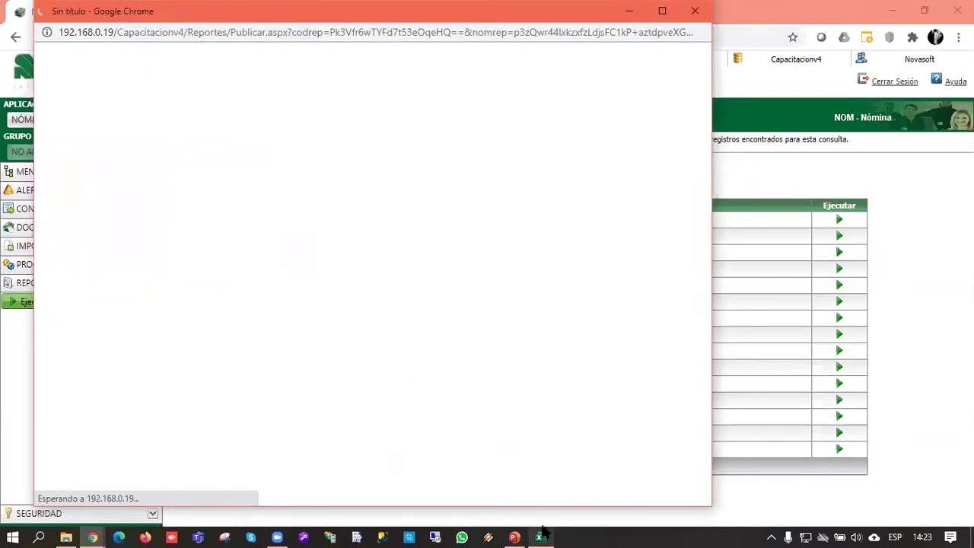
pyautogui.click(541, 533)
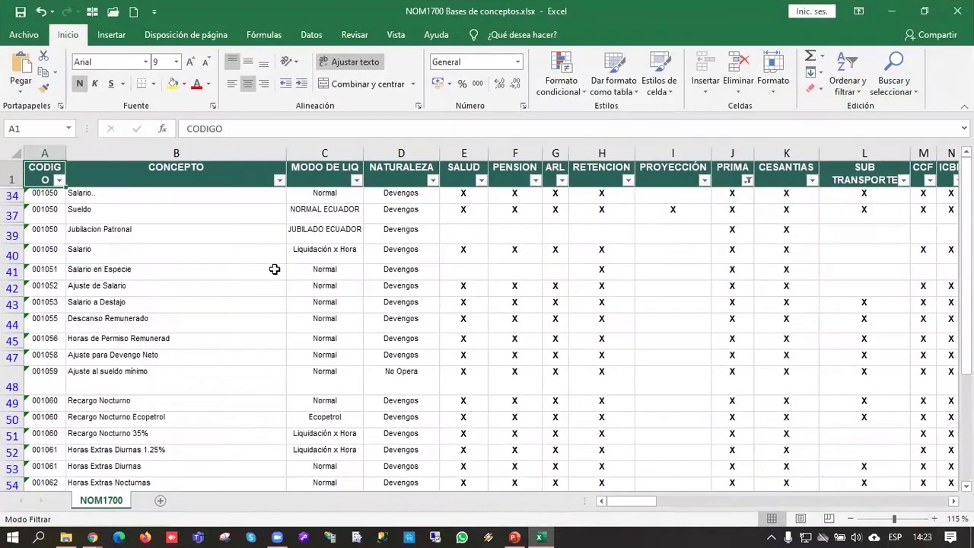
# Step: Clear the PRIMA filter so all concept rows show
pyautogui.click(274, 268)
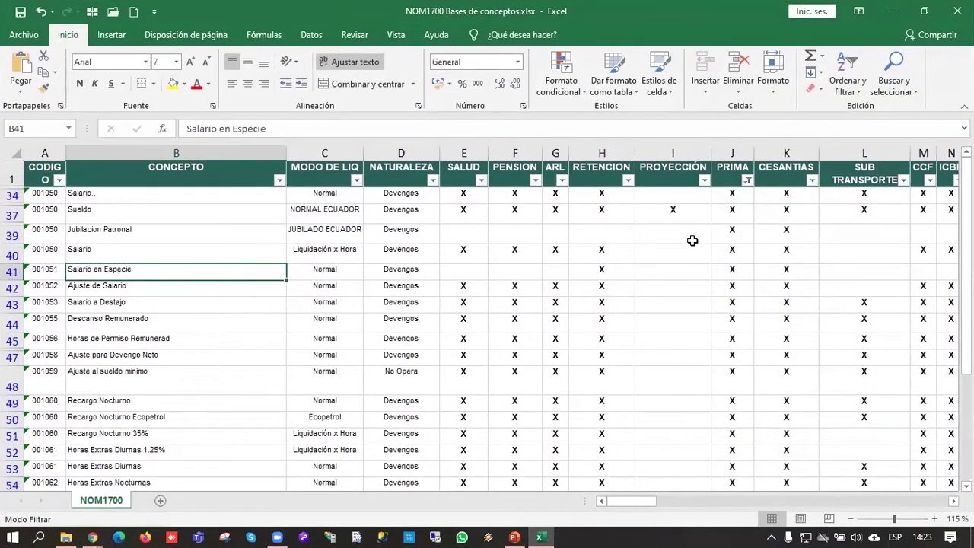
pyautogui.click(747, 183)
pyautogui.click(645, 338)
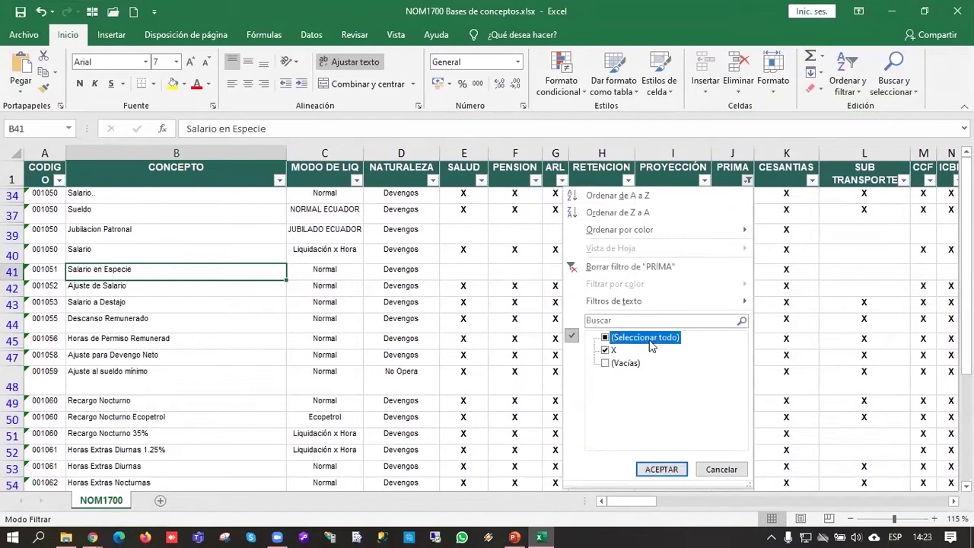
pyautogui.click(661, 469)
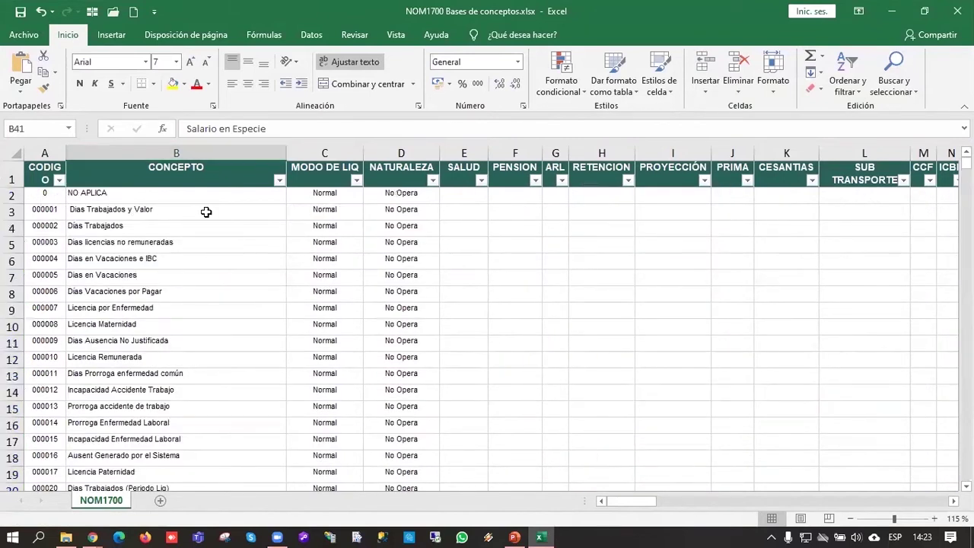
pyautogui.click(62, 324)
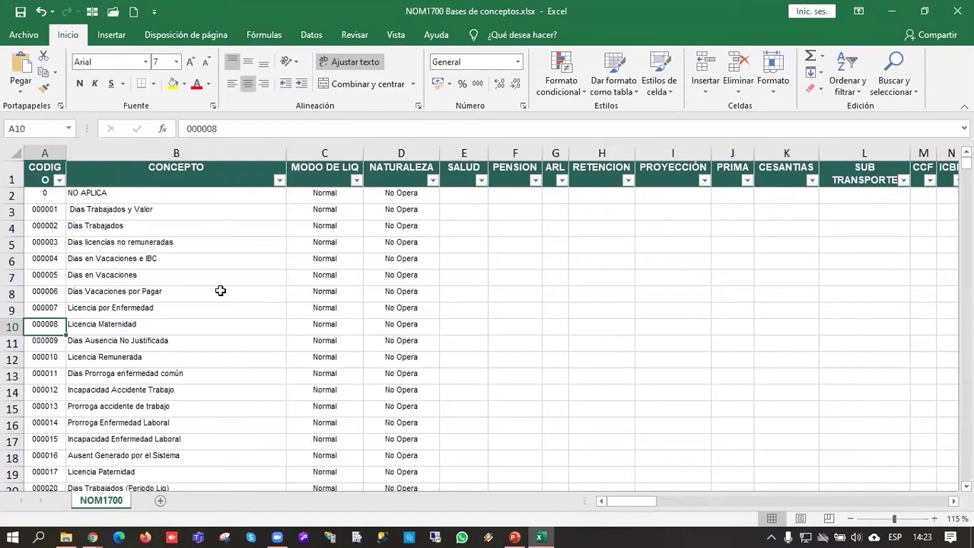
pyautogui.click(391, 309)
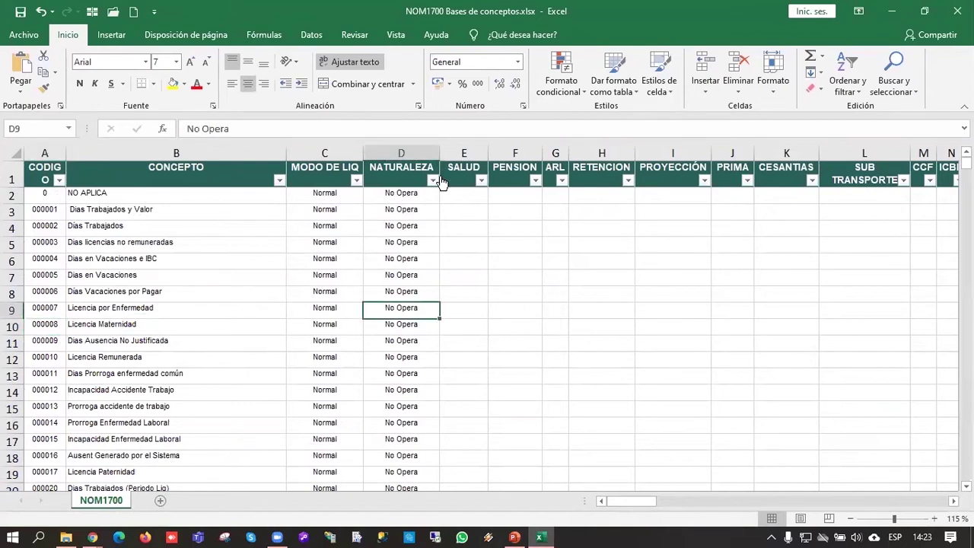
# Step: Filter NATURALEZA to Devengos and Deducciones
pyautogui.click(432, 180)
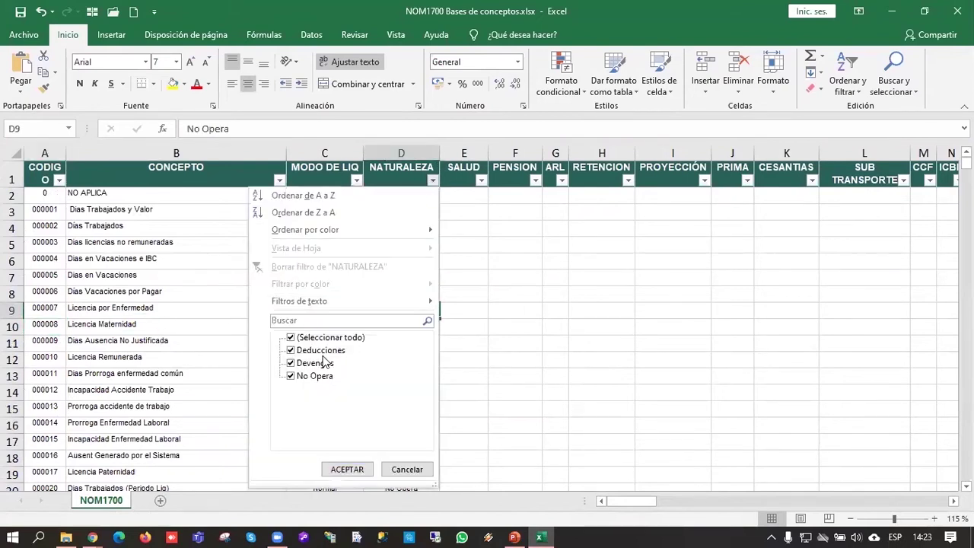
pyautogui.click(324, 338)
pyautogui.click(292, 368)
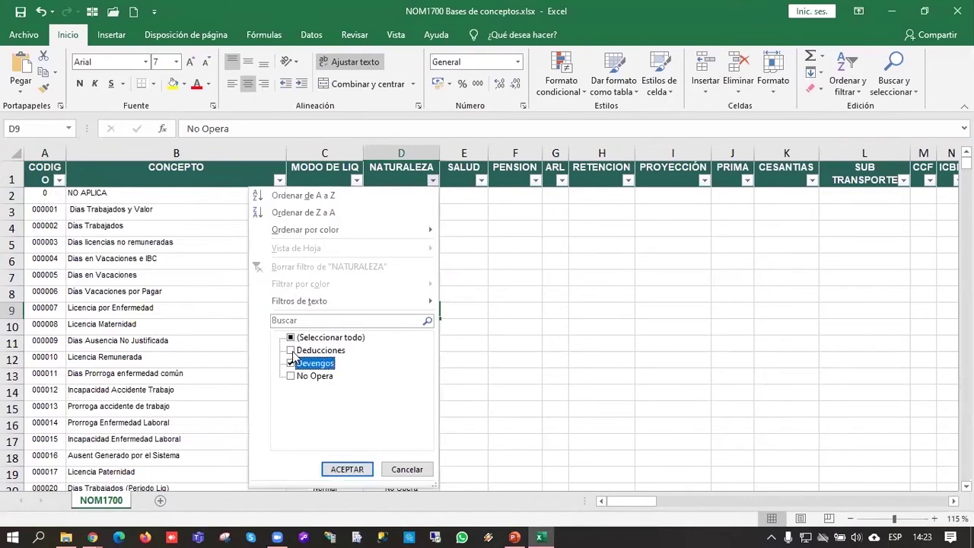
pyautogui.click(291, 351)
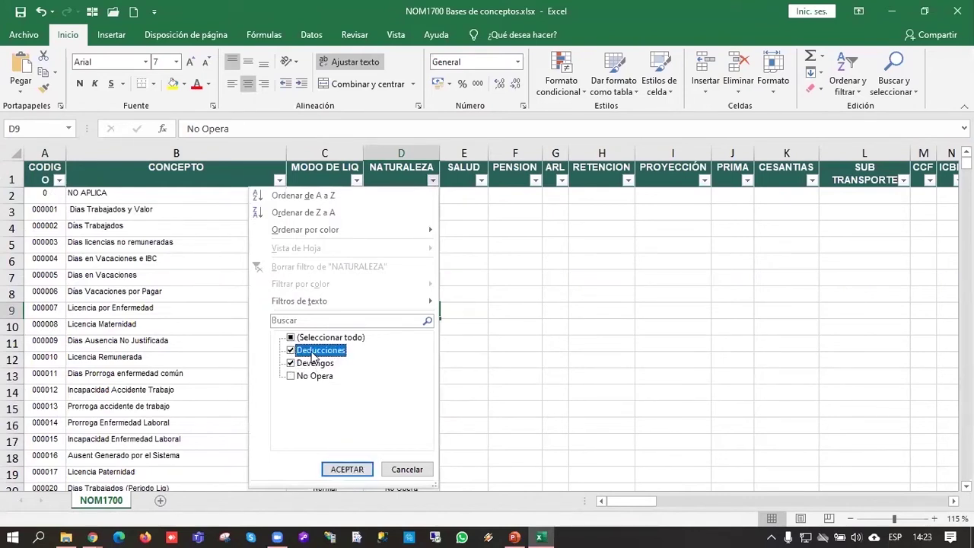
pyautogui.click(348, 468)
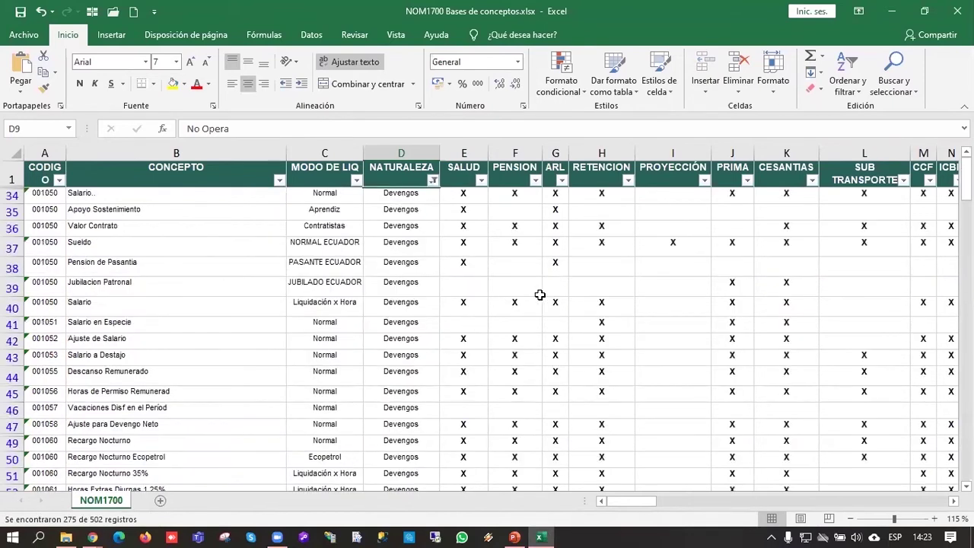
# Step: Filter PRIMA to X, leaving 113 of 502 records
pyautogui.click(747, 180)
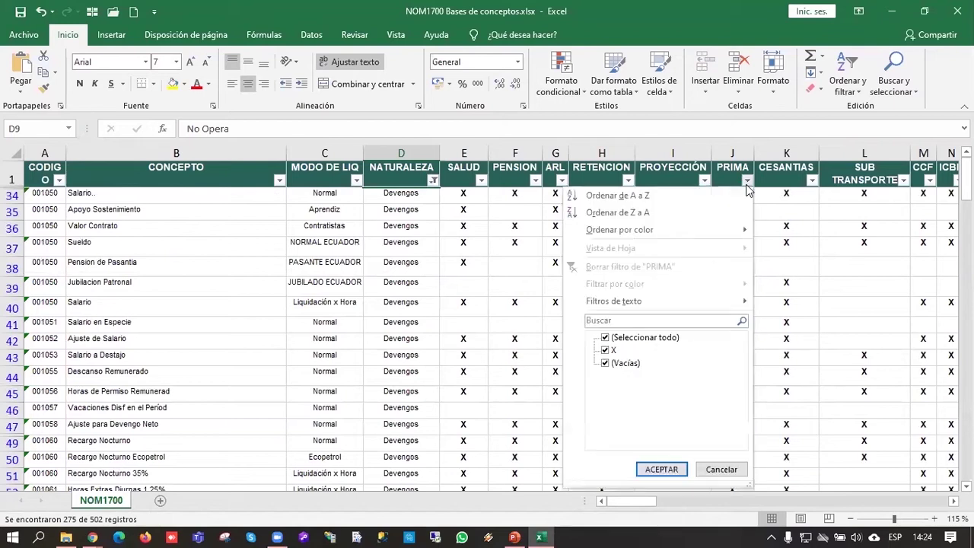
pyautogui.click(660, 341)
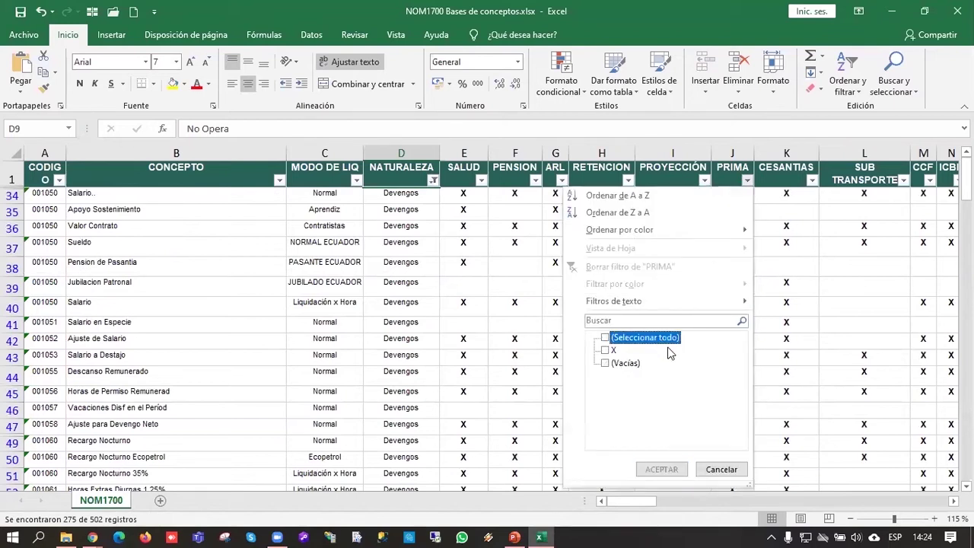
pyautogui.click(609, 352)
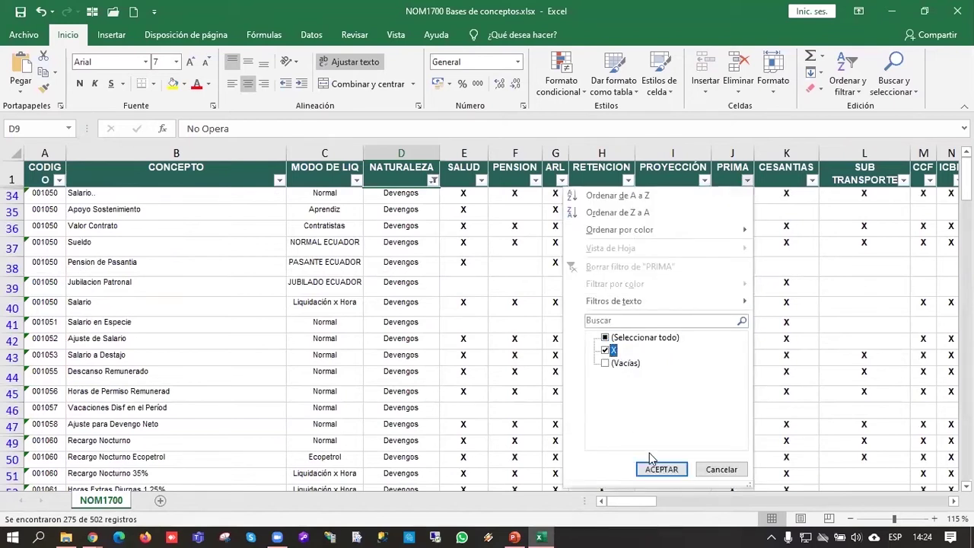
pyautogui.click(671, 468)
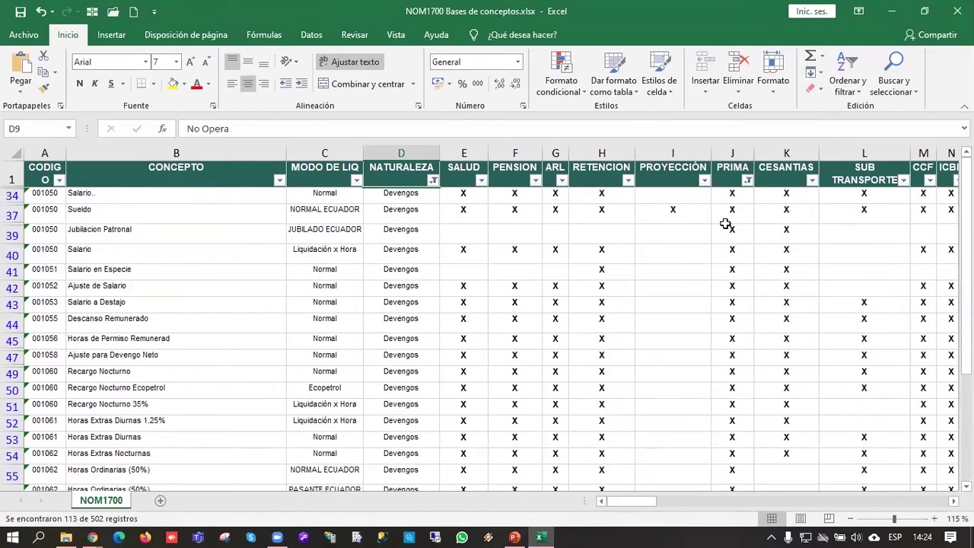
pyautogui.click(732, 199)
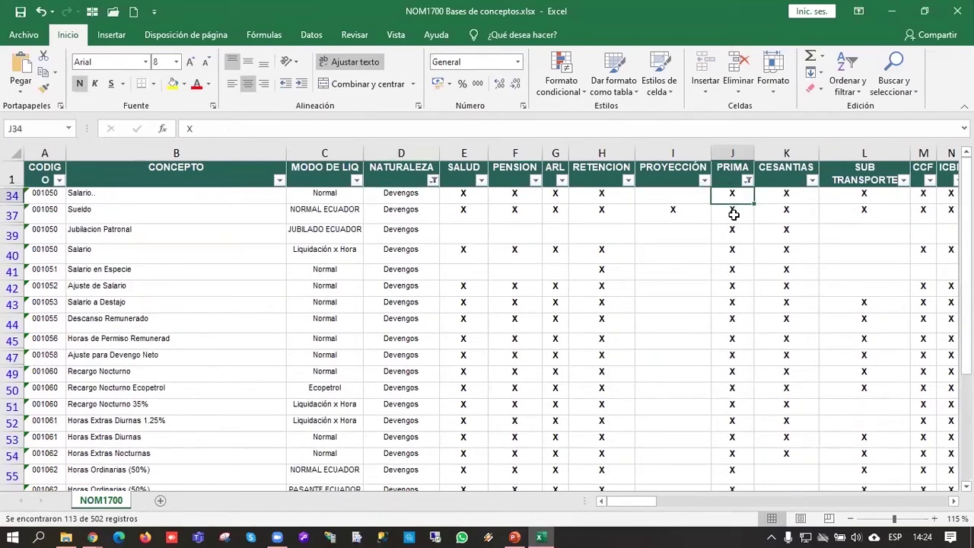
# Step: Jump to the last filtered PRIMA row and back to the top of the sheet
pyautogui.hotkey('ctrl', 'Down')
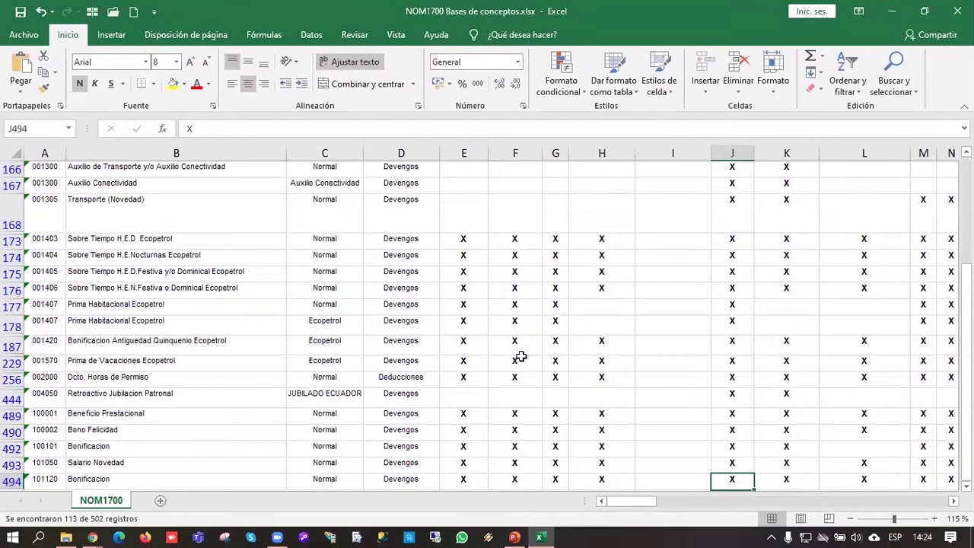
pyautogui.scroll(2, 729, 427)
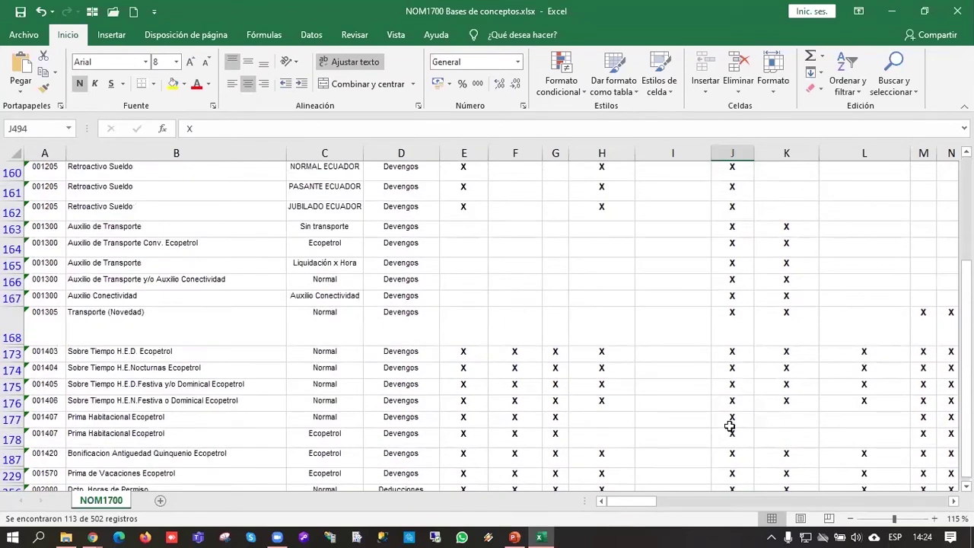
pyautogui.hotkey('ctrl', 'Home')
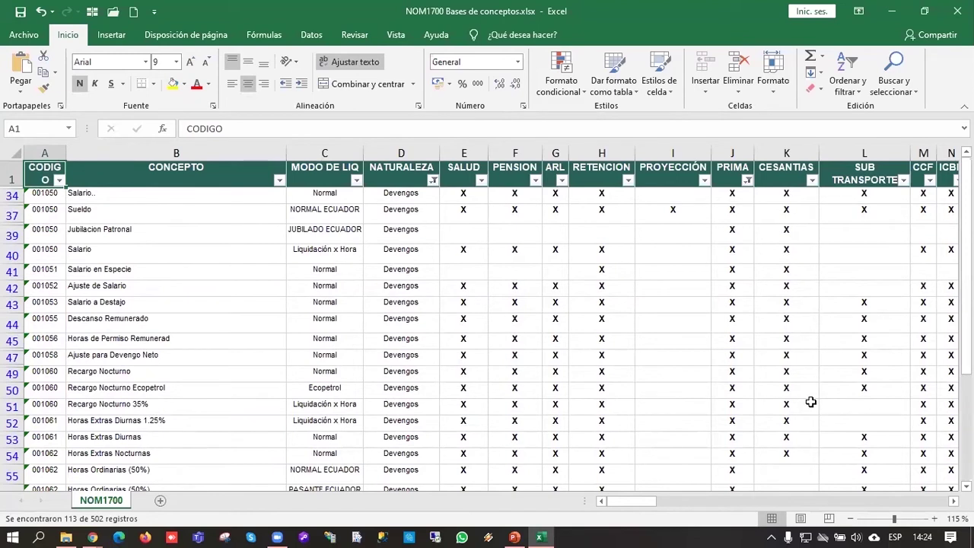
pyautogui.scroll(-4, 689, 293)
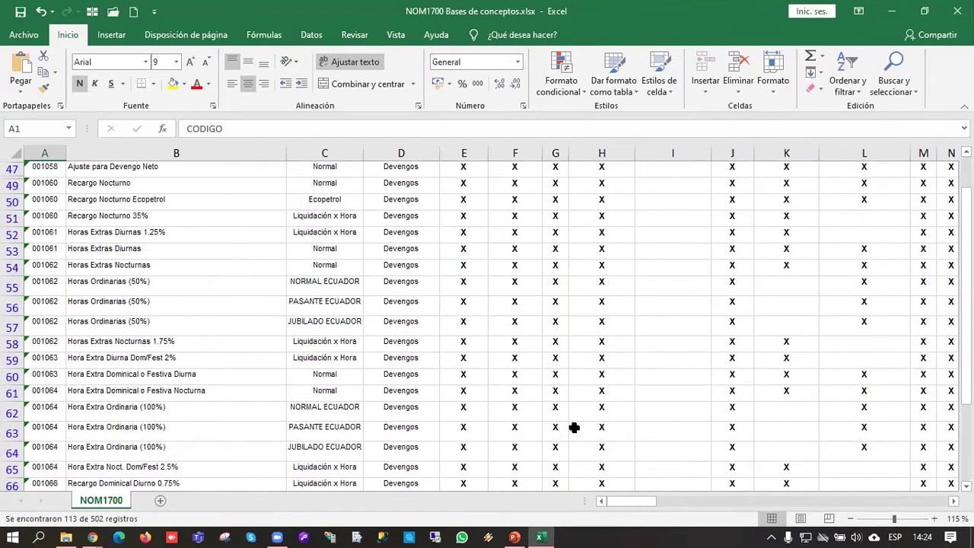
pyautogui.scroll(4, 574, 427)
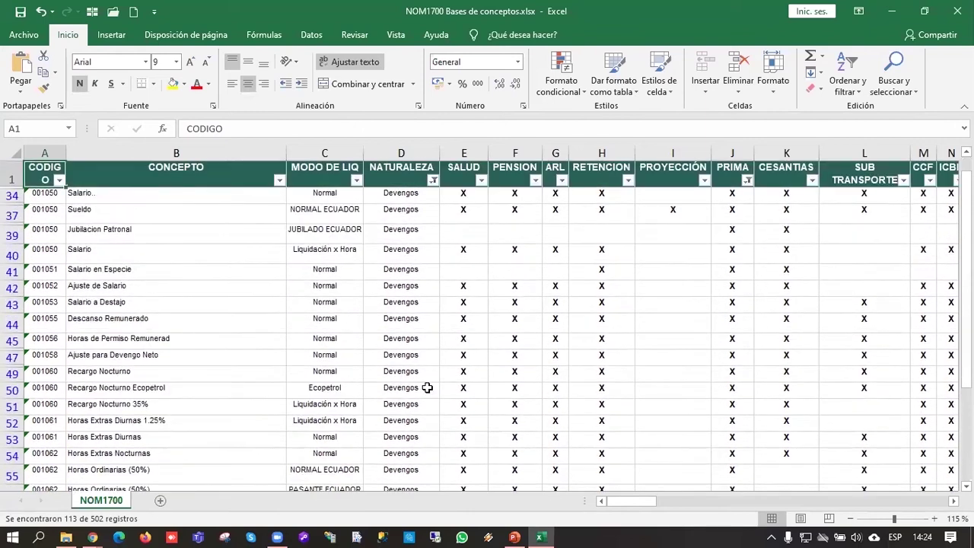
# Step: Filter CODIGO to 100001 and check Beneficio Prestacional's X in PRIMA
pyautogui.click(61, 181)
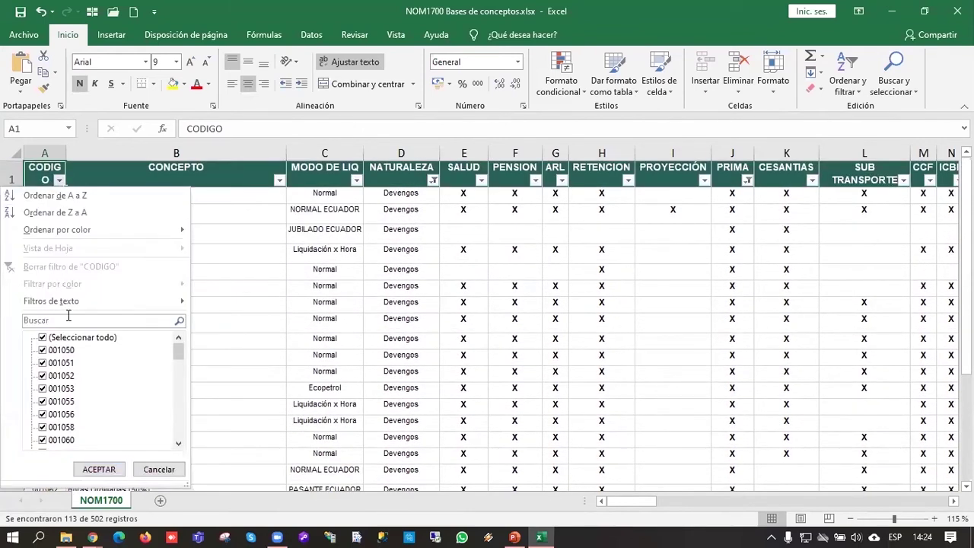
pyautogui.click(69, 318)
pyautogui.write('100001')
pyautogui.press('Return')
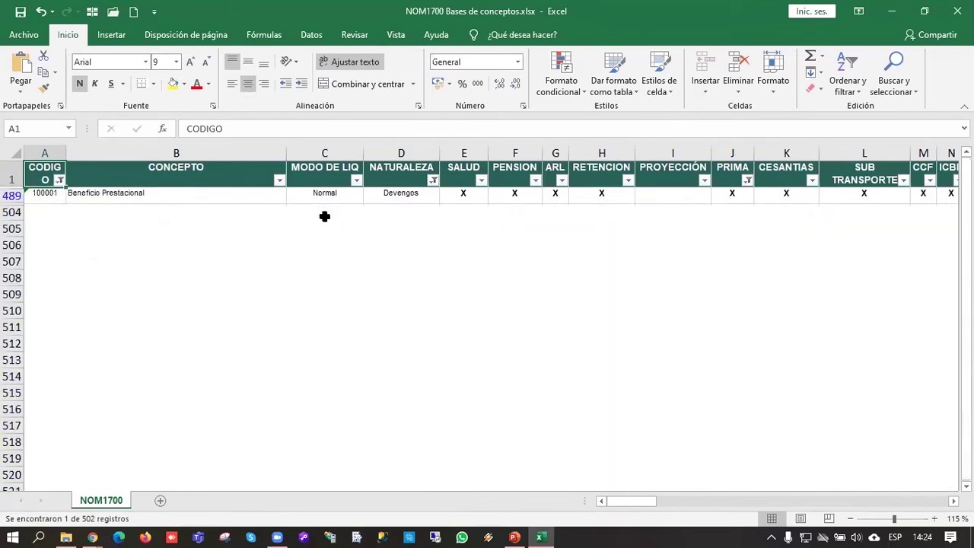
pyautogui.click(732, 195)
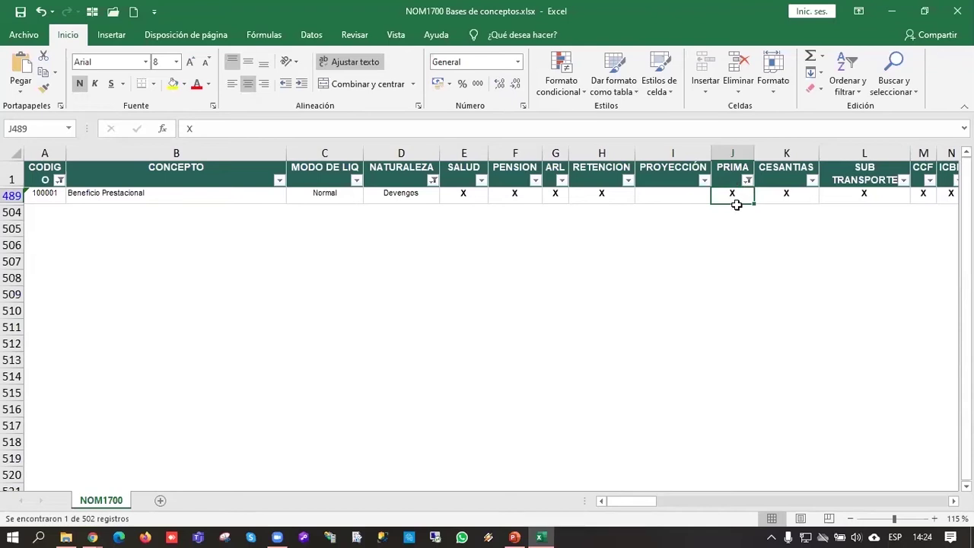
pyautogui.click(576, 343)
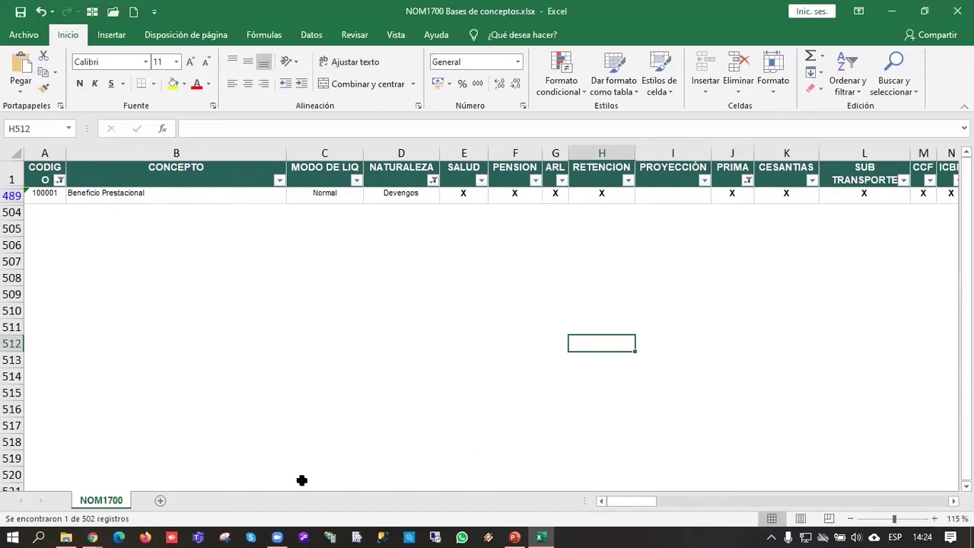
# Step: Remove the CODIGO 100001 filter to show all prima concepts again
pyautogui.click(747, 181)
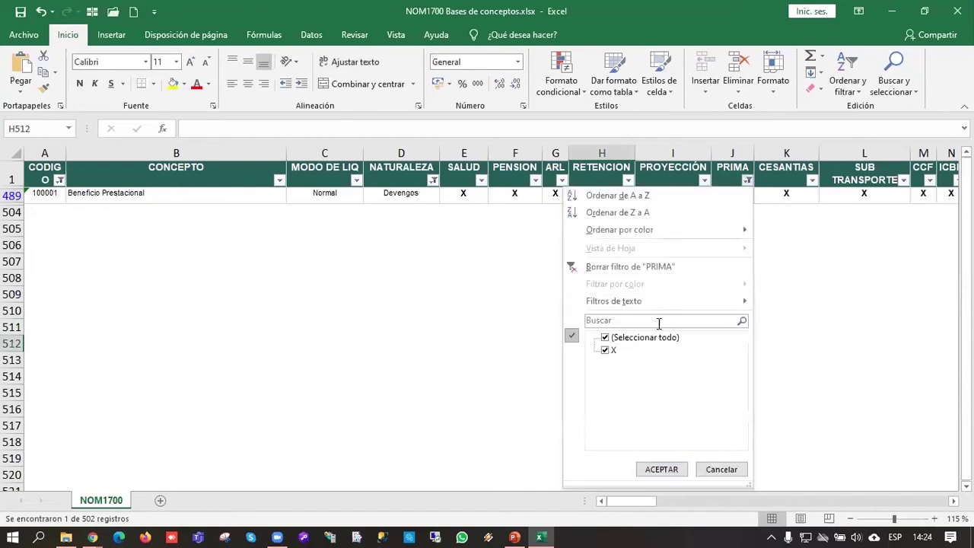
pyautogui.click(490, 332)
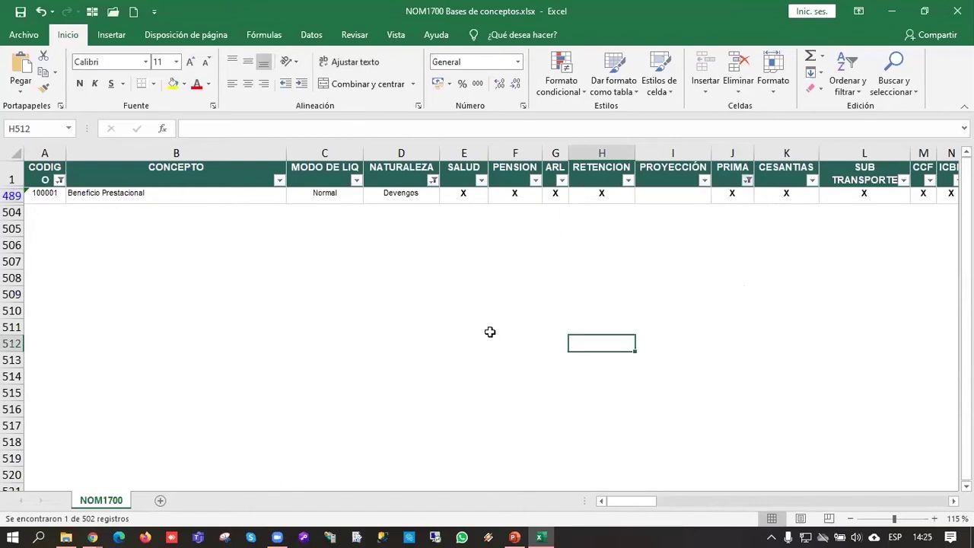
pyautogui.click(433, 180)
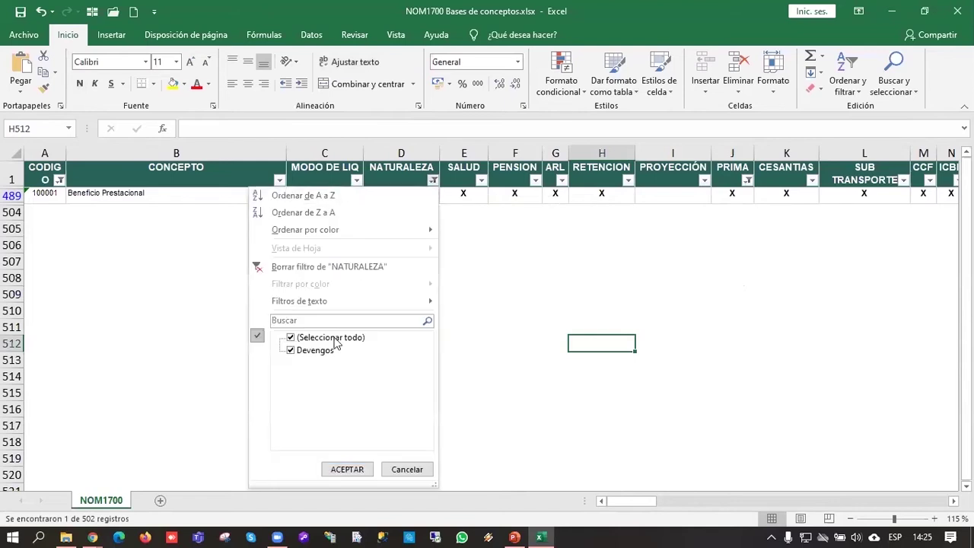
pyautogui.click(347, 469)
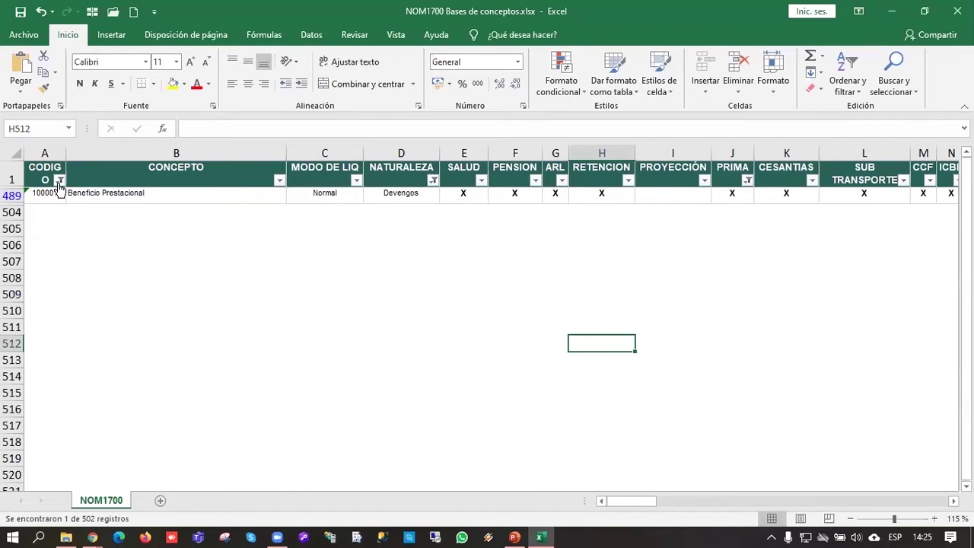
pyautogui.hotkey('ctrl', 'z')
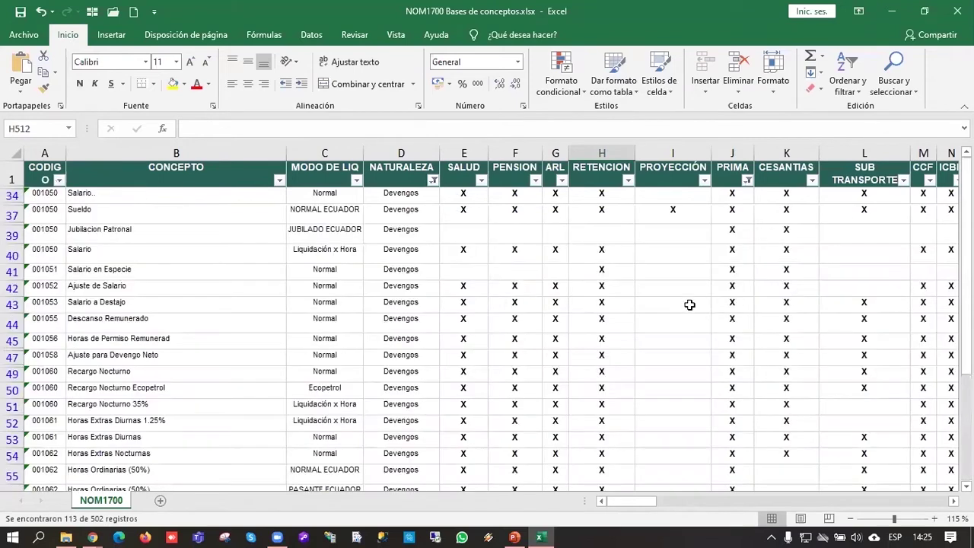
# Step: Include blank entries in the PRIMA filter
pyautogui.click(747, 181)
pyautogui.click(659, 339)
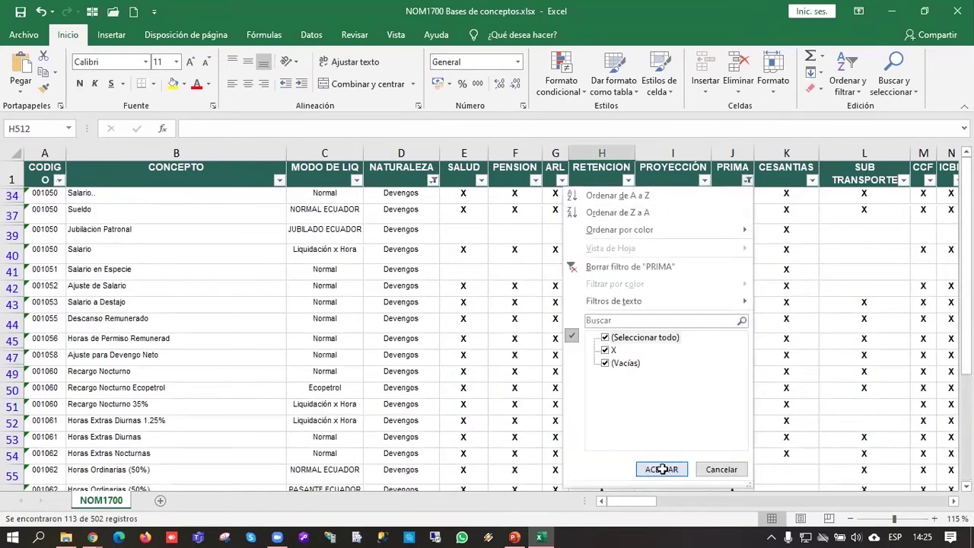
pyautogui.click(661, 468)
pyautogui.click(470, 328)
# Step: Exclude Deducciones from NATURALEZA, then undo to clear the remaining filters
pyautogui.click(432, 180)
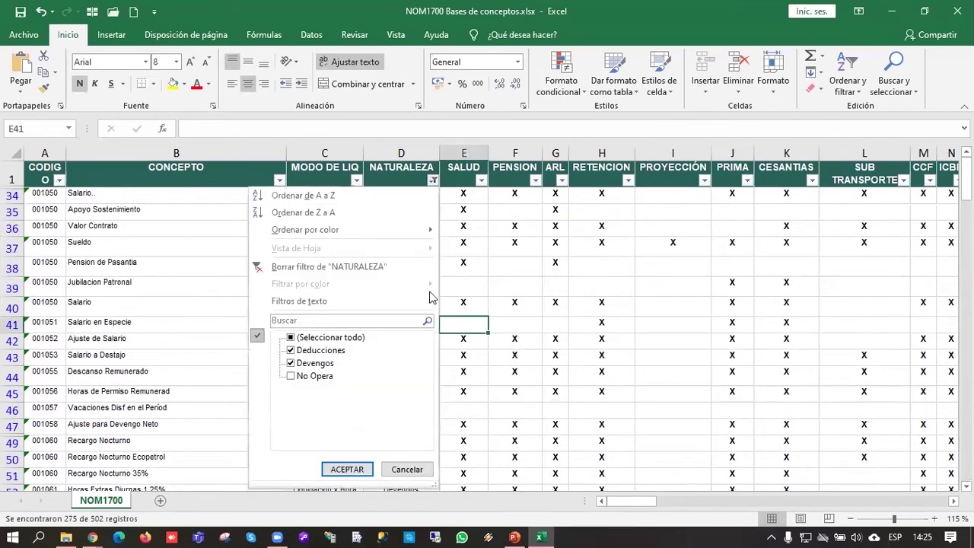
pyautogui.click(296, 351)
pyautogui.click(347, 468)
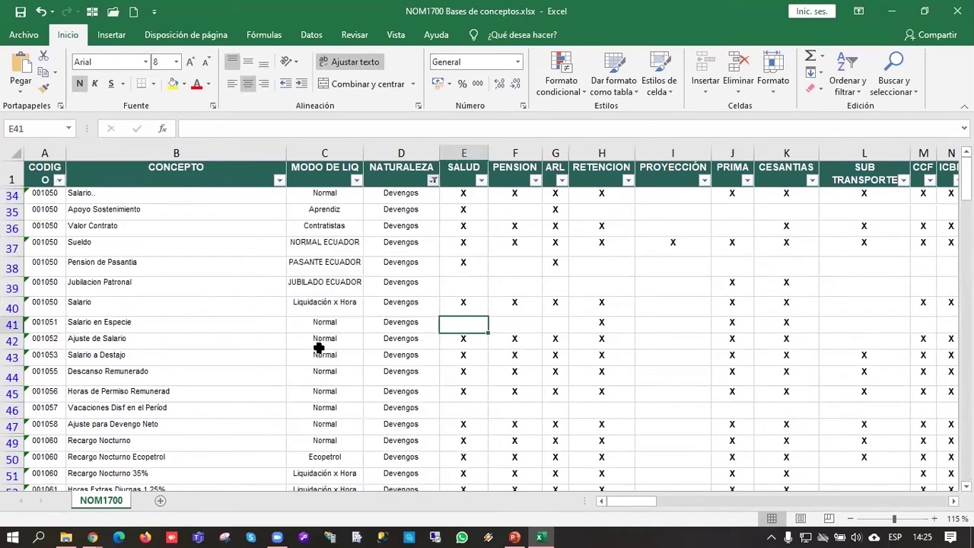
pyautogui.hotkey('ctrl', 'z')
pyautogui.click(428, 308)
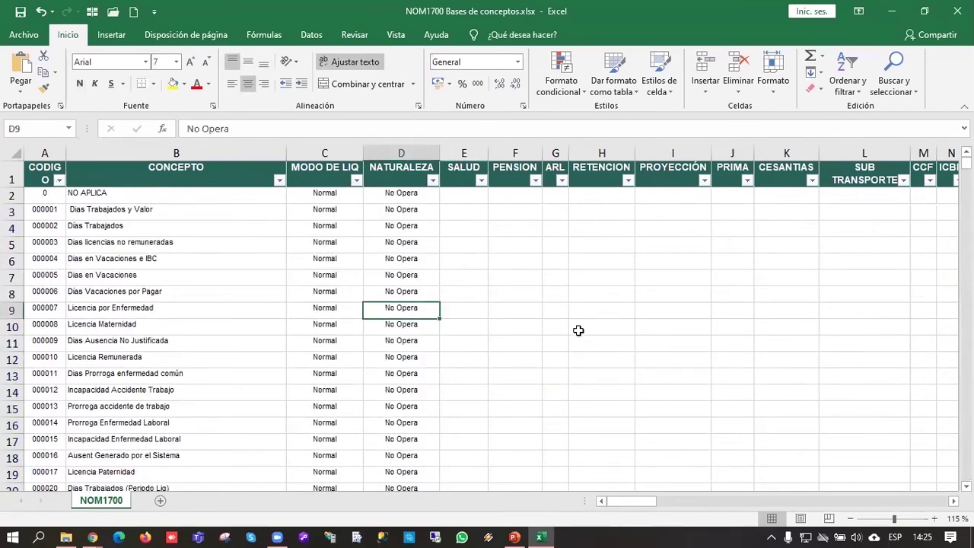
pyautogui.moveTo(92, 537)
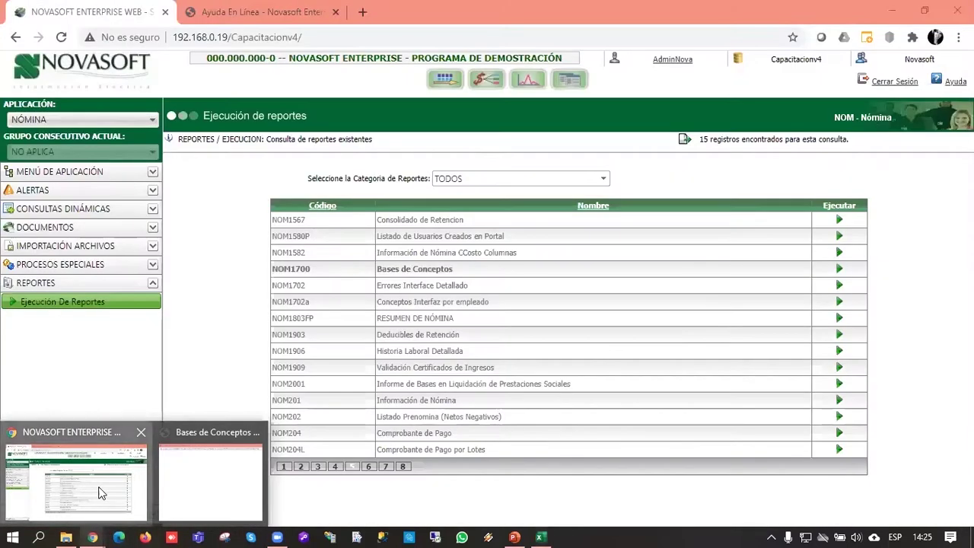
pyautogui.click(107, 469)
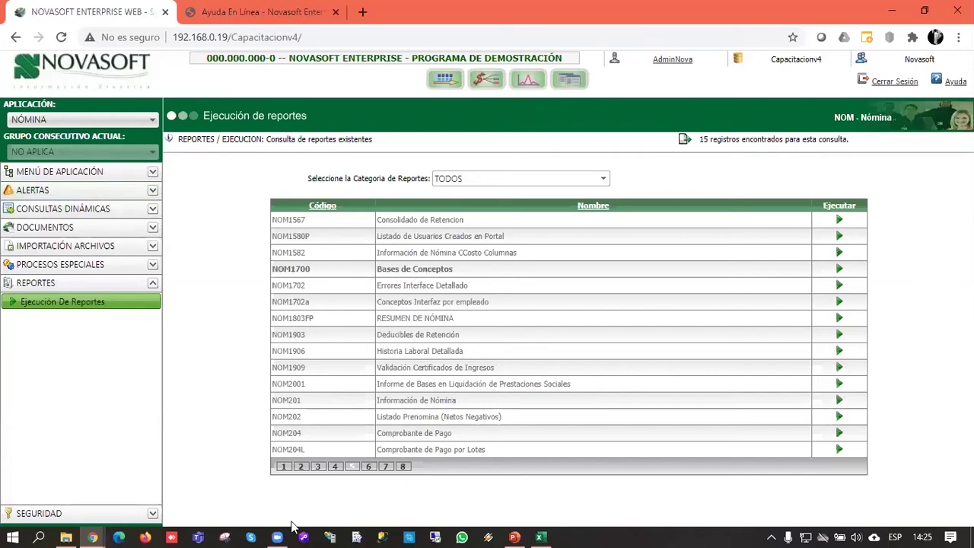
# Step: View PowerPoint slide 12 again, then return to Novasoft and expand the application menu
pyautogui.click(515, 537)
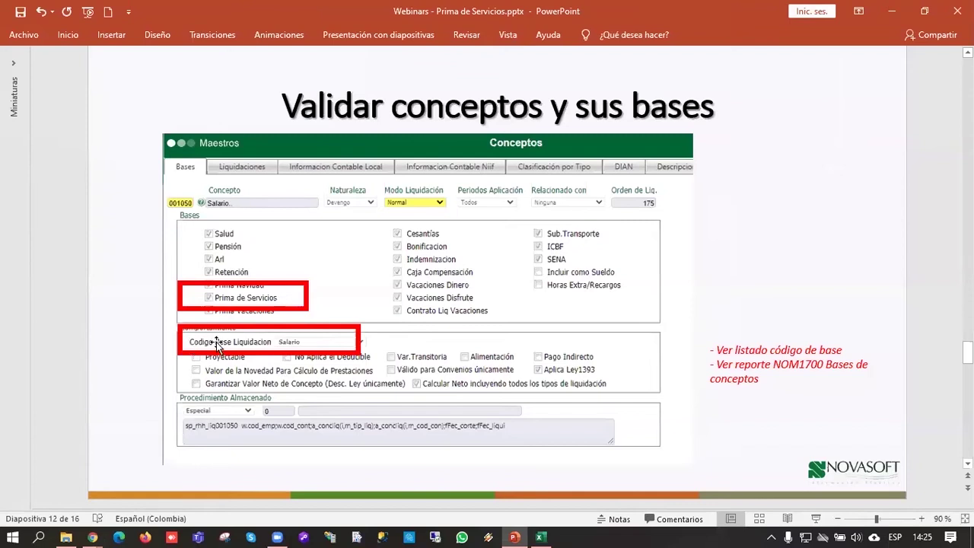
pyautogui.click(892, 9)
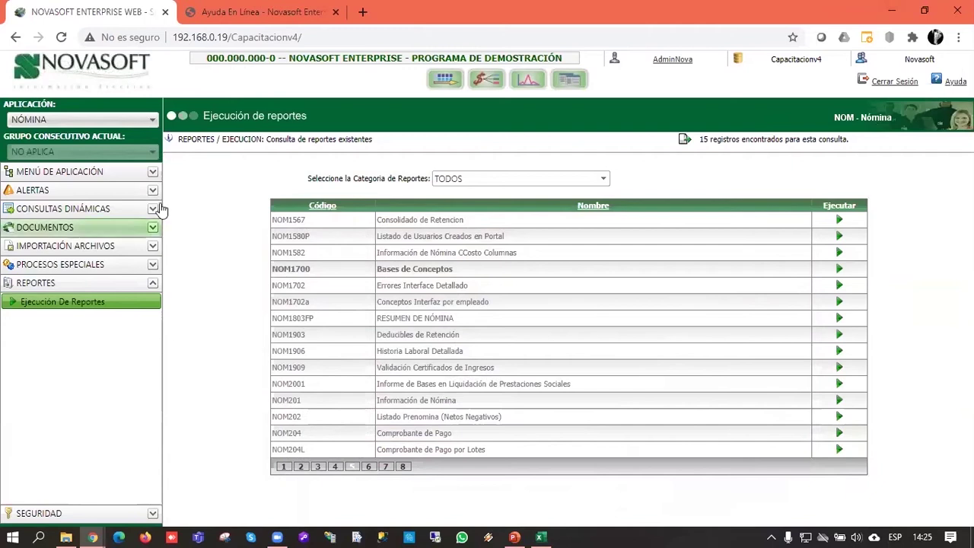
pyautogui.click(140, 172)
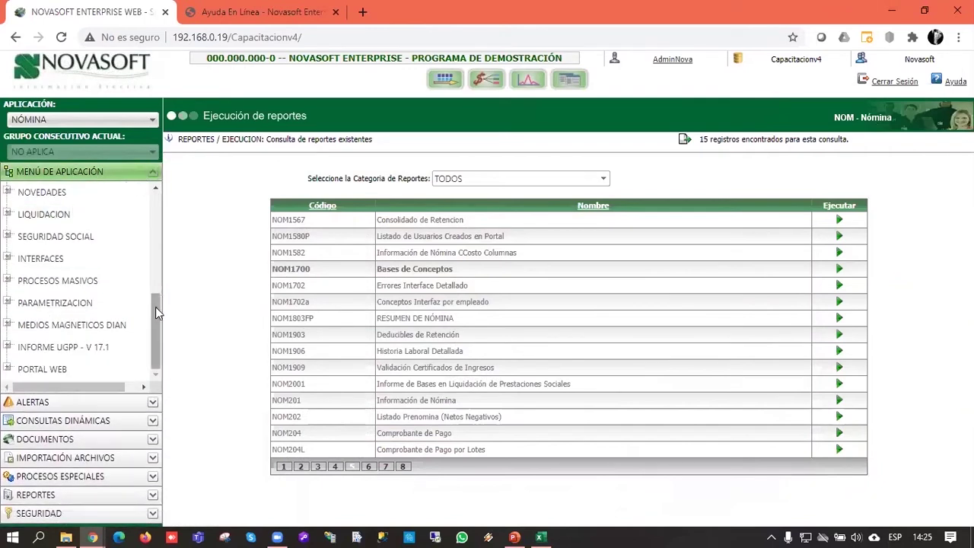
# Step: Search the application menu for 'cod' and open Codigo Bases de Liquidacion
pyautogui.moveTo(155, 306); pyautogui.dragTo(149, 211)
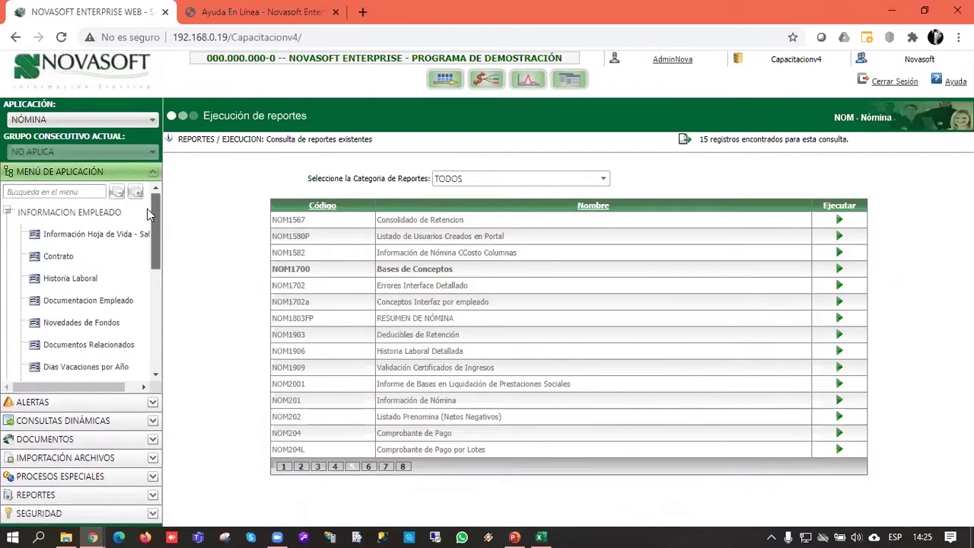
pyautogui.click(10, 213)
pyautogui.click(28, 191)
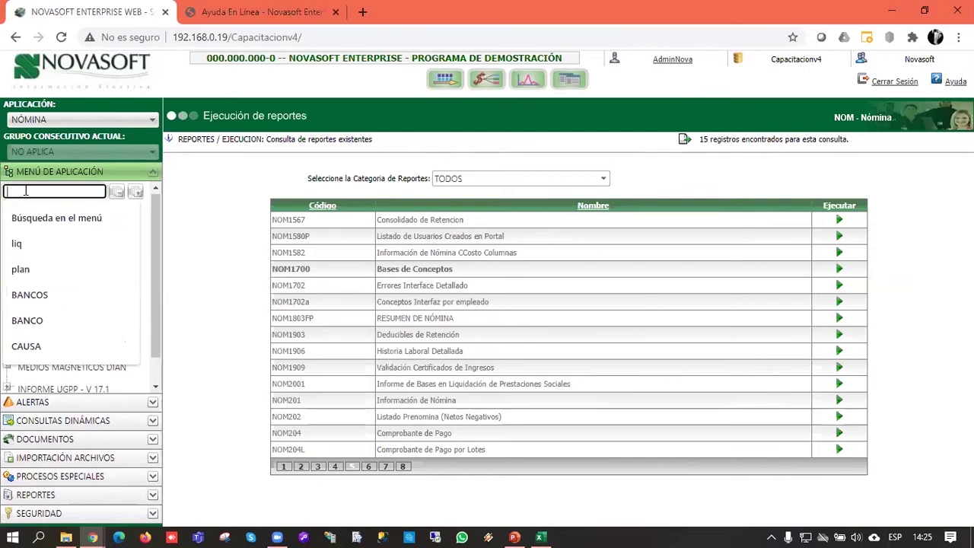
pyautogui.write('deta')
pyautogui.press('Return')
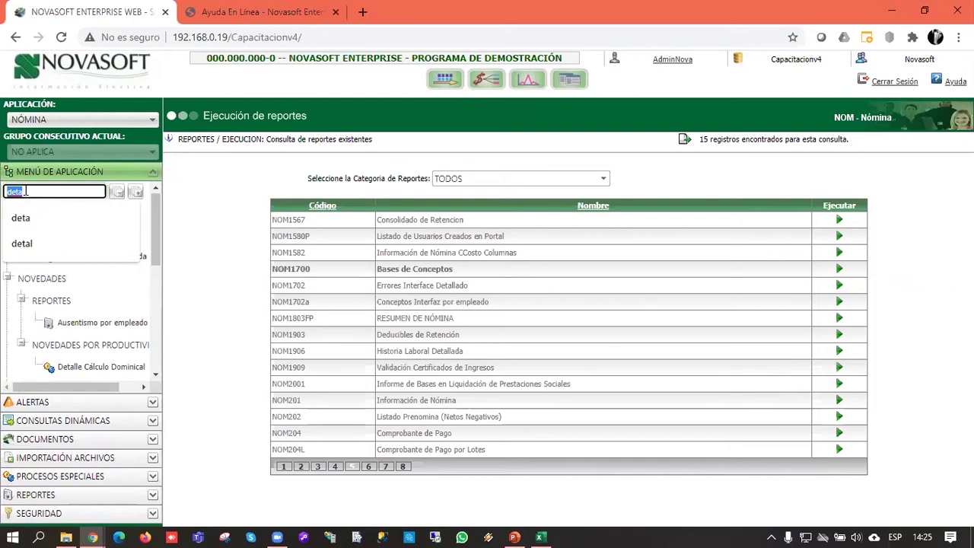
pyautogui.write('cod')
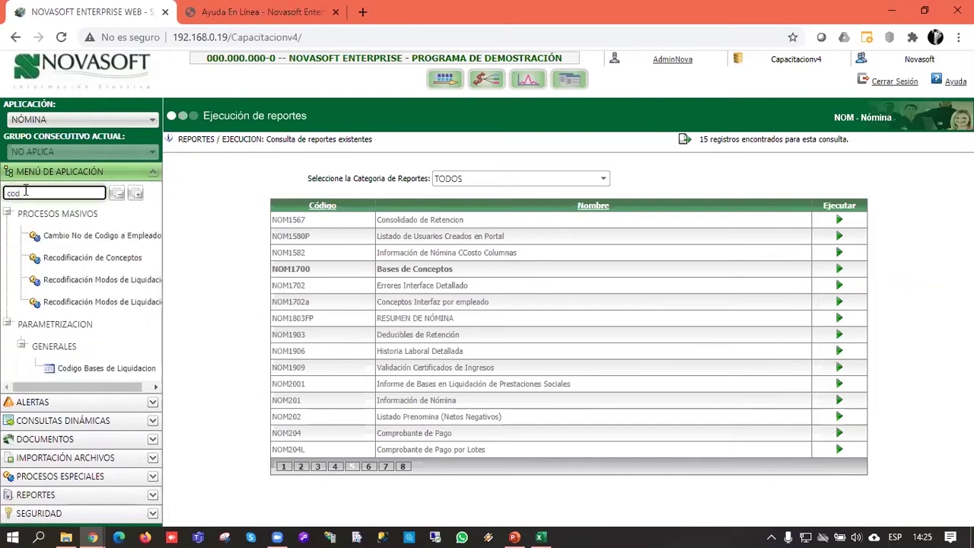
pyautogui.click(118, 369)
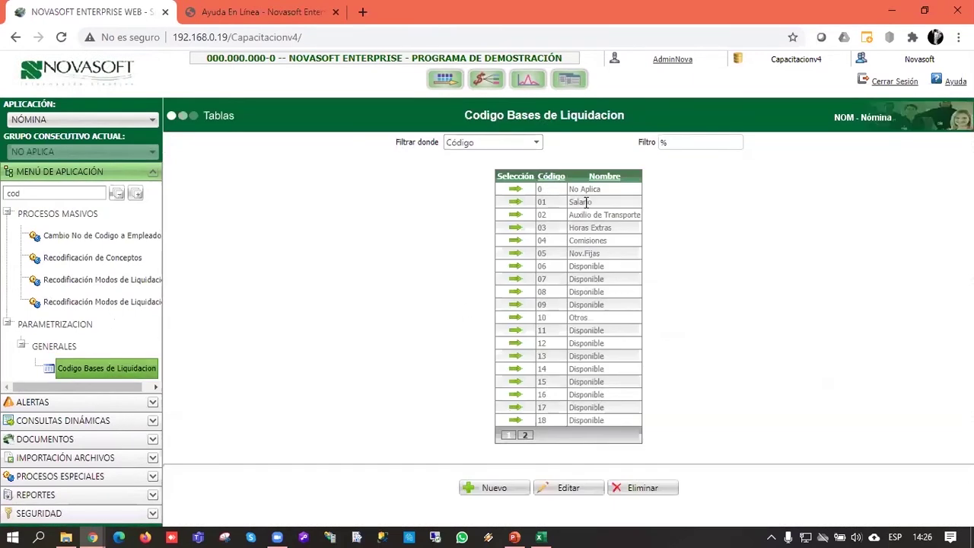
# Step: Highlight the Salario, Comisiones, Nov.Fijas and Otros bases, then open base code 06
pyautogui.moveTo(586, 201); pyautogui.dragTo(595, 231)
pyautogui.click(596, 252)
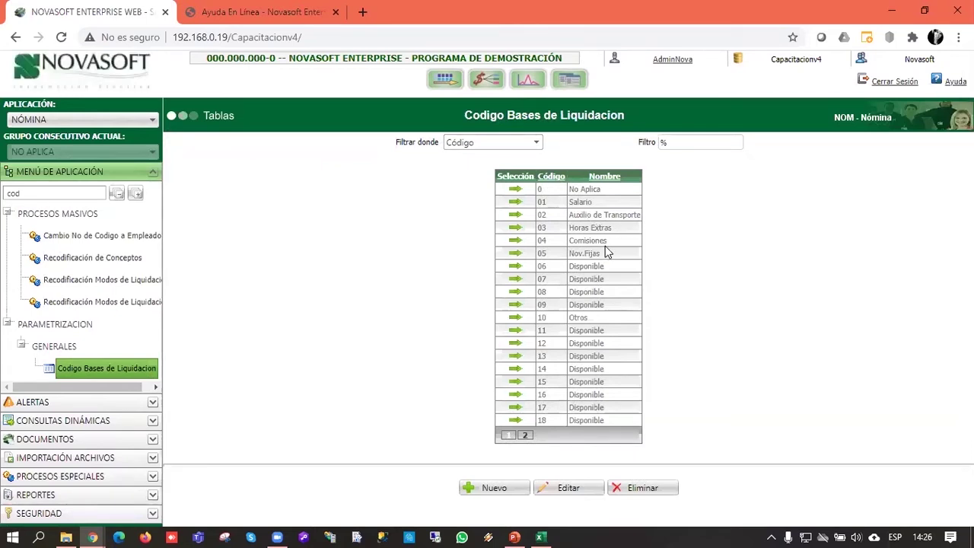
pyautogui.moveTo(606, 242); pyautogui.dragTo(578, 240)
pyautogui.moveTo(601, 254); pyautogui.dragTo(573, 256)
pyautogui.moveTo(588, 319); pyautogui.dragTo(564, 320)
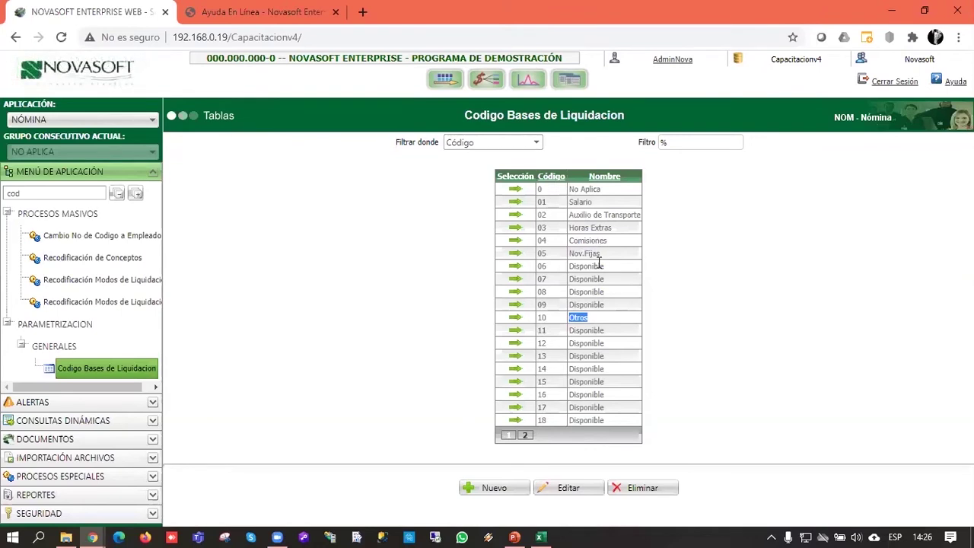
pyautogui.click(516, 268)
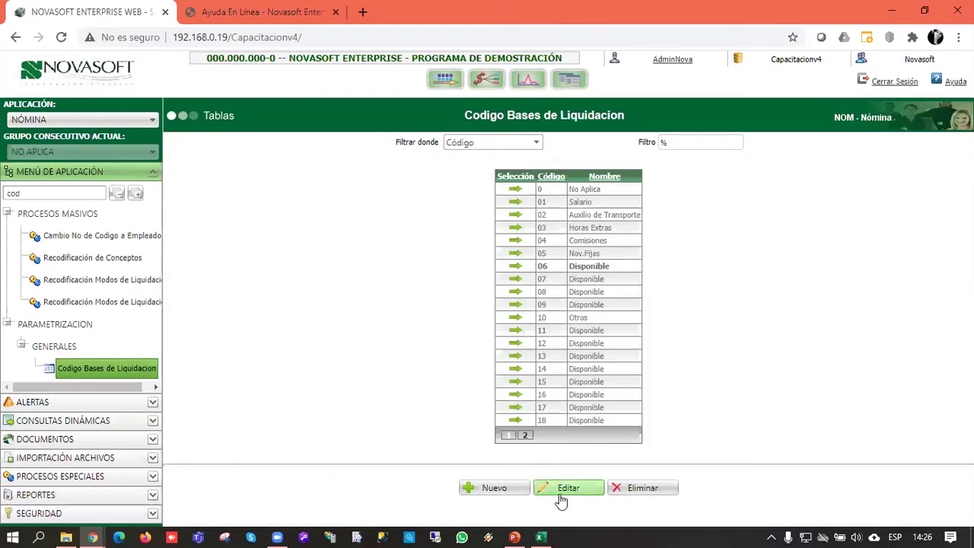
pyautogui.click(561, 495)
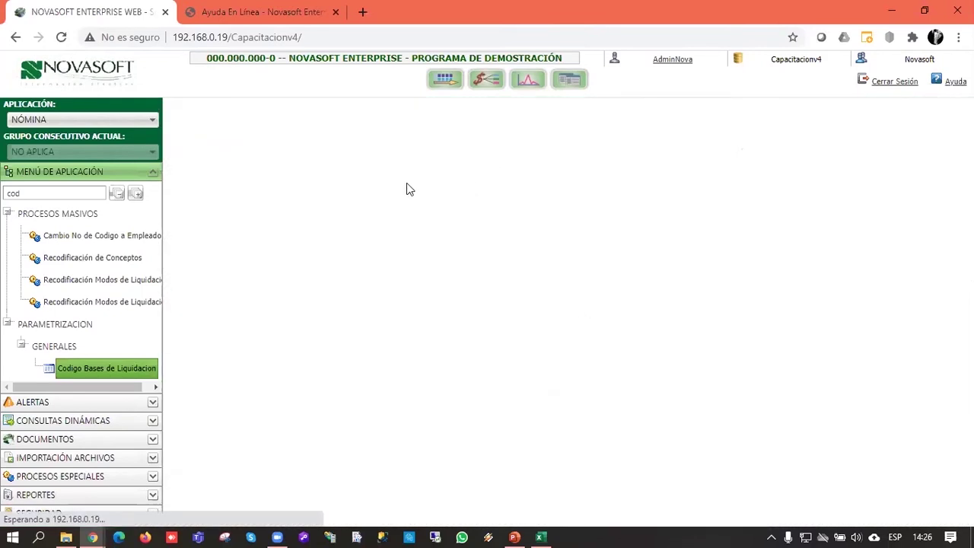
pyautogui.moveTo(575, 194); pyautogui.dragTo(491, 194)
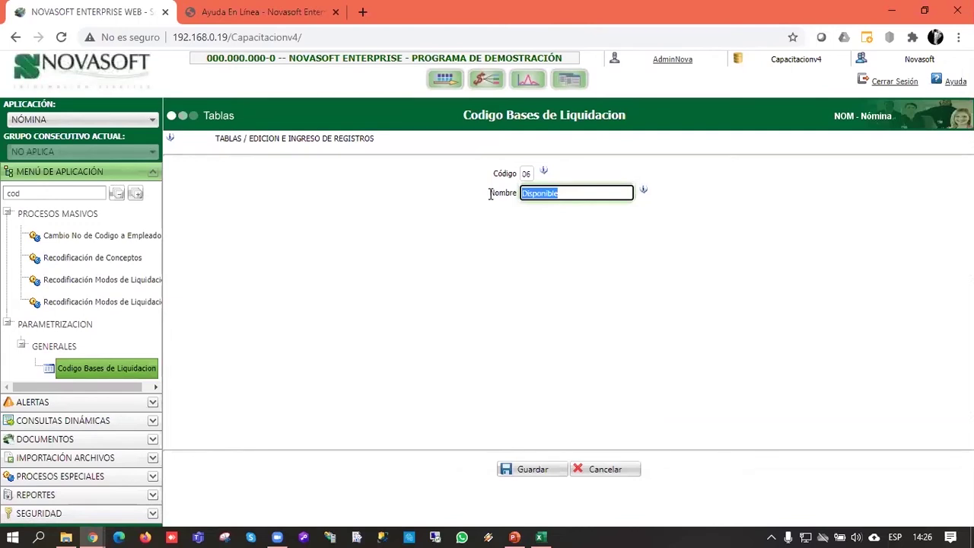
pyautogui.click(695, 407)
pyautogui.click(615, 476)
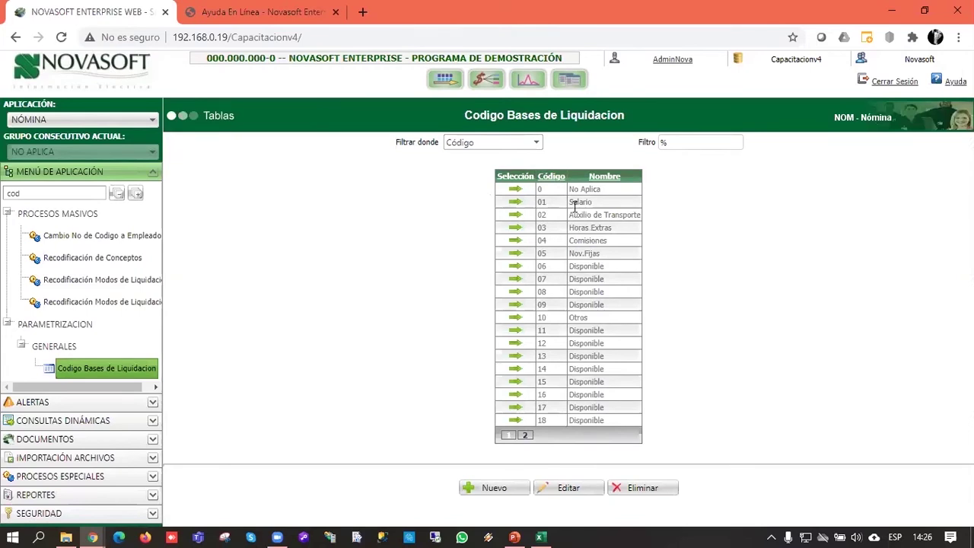
# Step: Highlight base codes Salario through Nov.Fijas and clear 'cod' from the menu search
pyautogui.moveTo(575, 202); pyautogui.dragTo(611, 257)
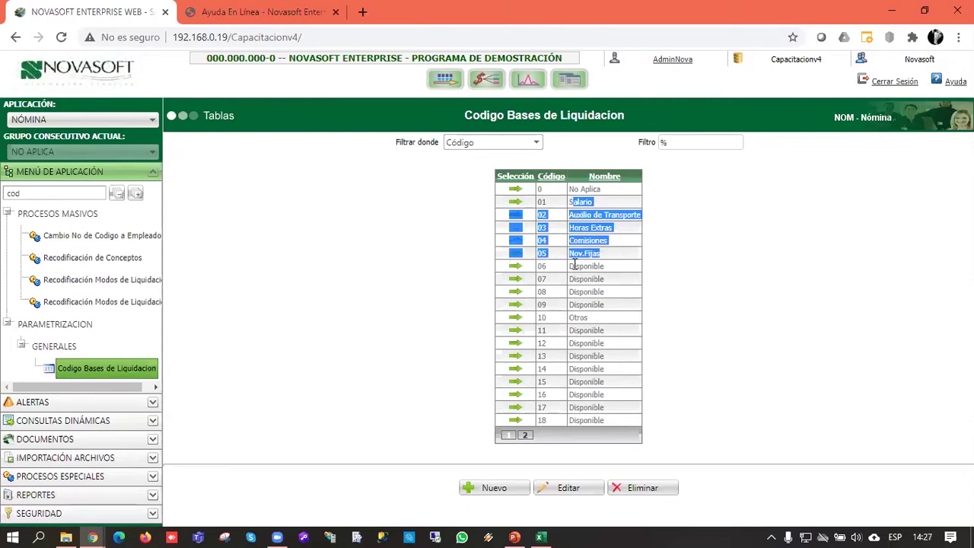
pyautogui.moveTo(573, 263); pyautogui.dragTo(612, 253)
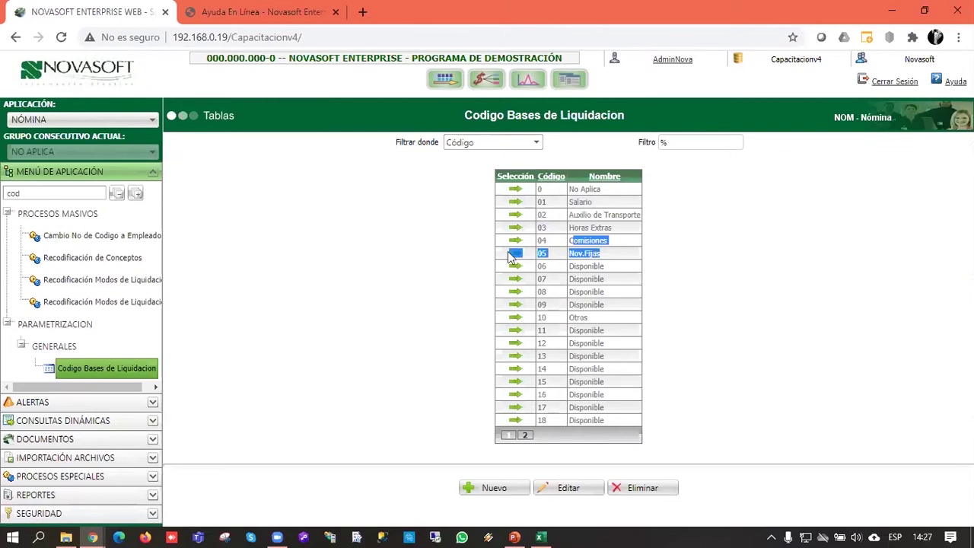
pyautogui.doubleClick(60, 194)
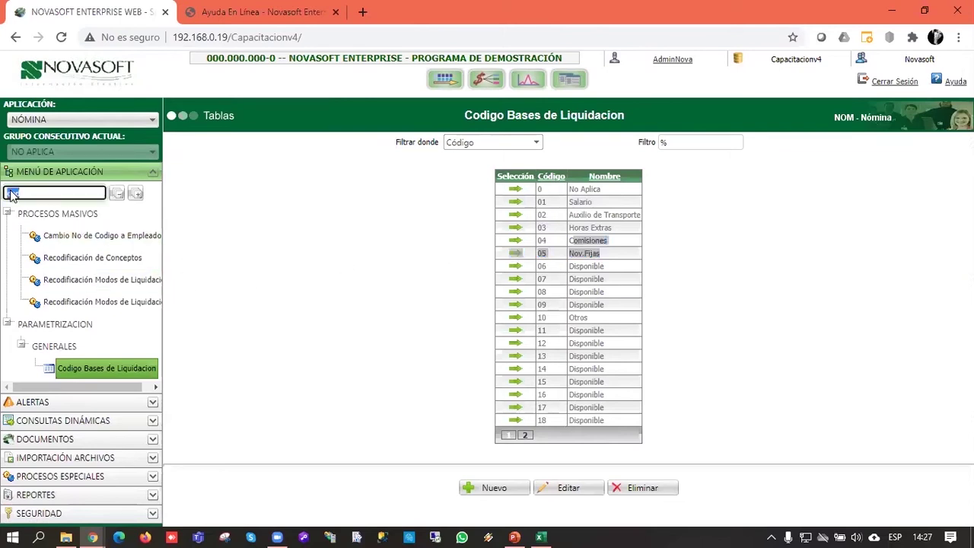
pyautogui.press('BackSpace')
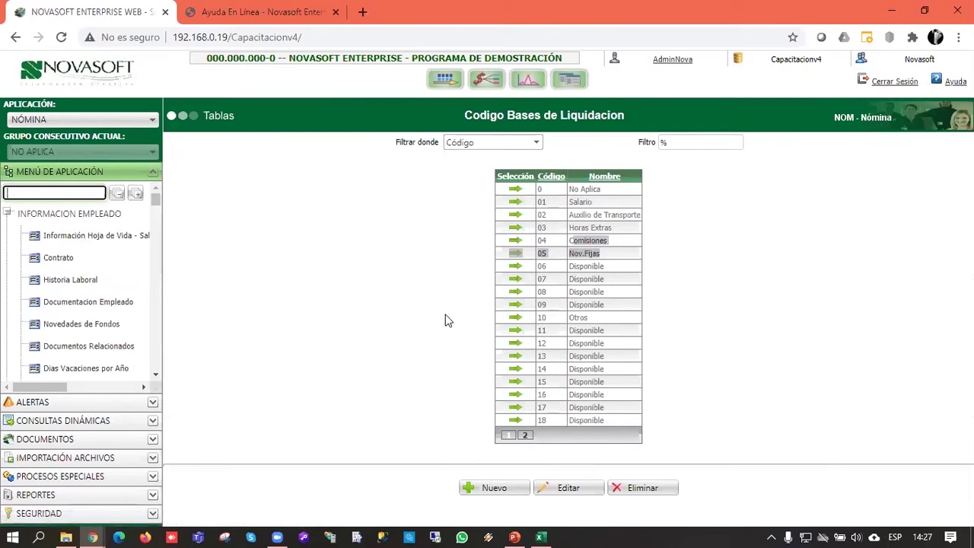
# Step: Highlight codes Salario through Comisiones, then collapse the INFORMACION EMPLEADO menu branch
pyautogui.moveTo(549, 202); pyautogui.dragTo(599, 253)
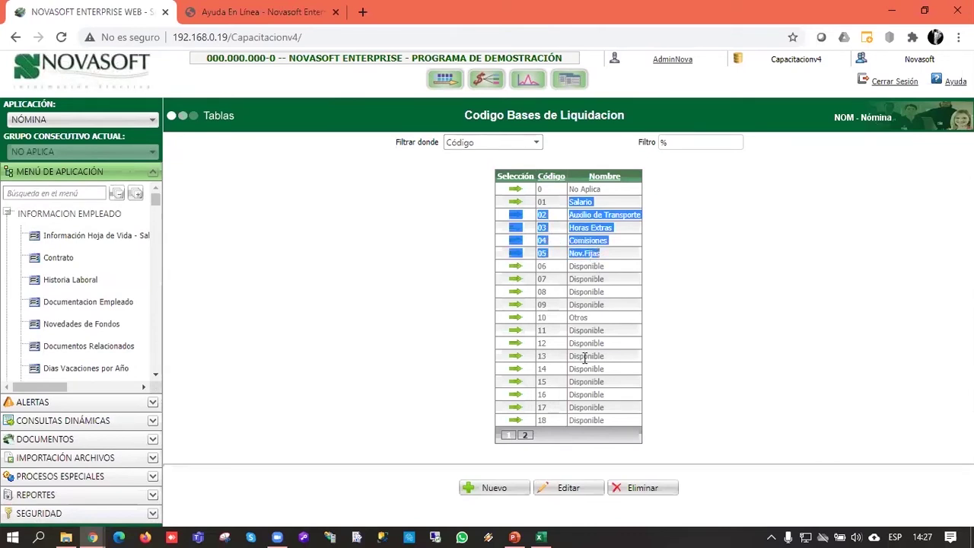
pyautogui.click(575, 279)
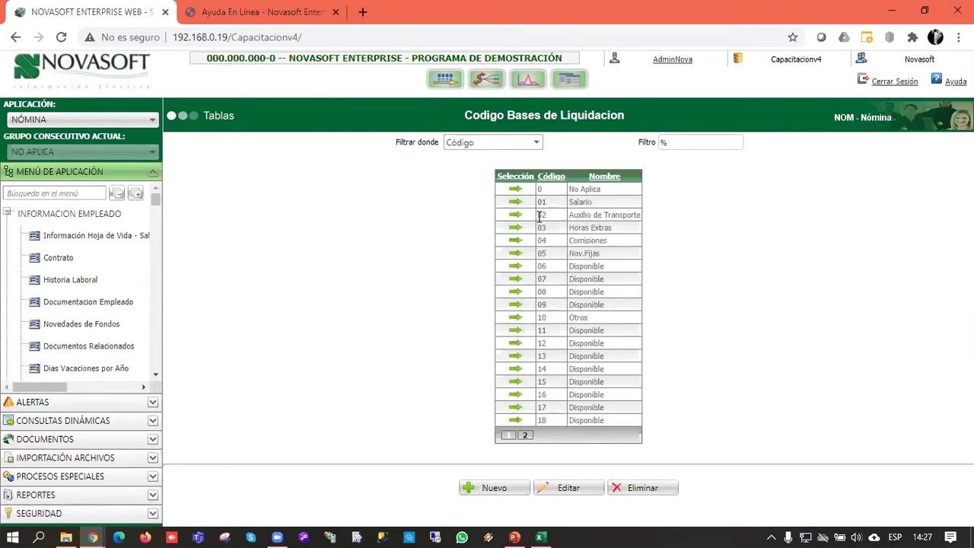
pyautogui.moveTo(592, 201); pyautogui.dragTo(541, 202)
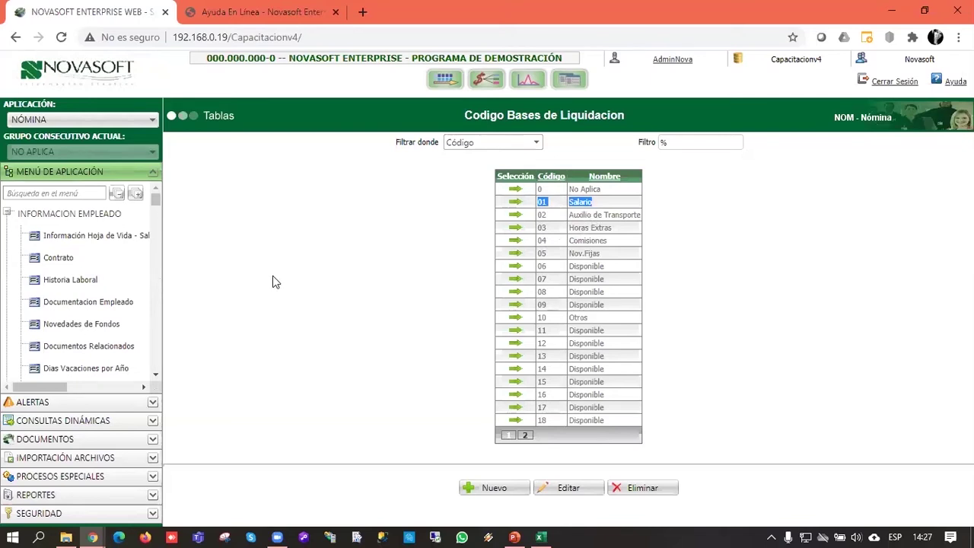
pyautogui.click(609, 213)
pyautogui.click(46, 214)
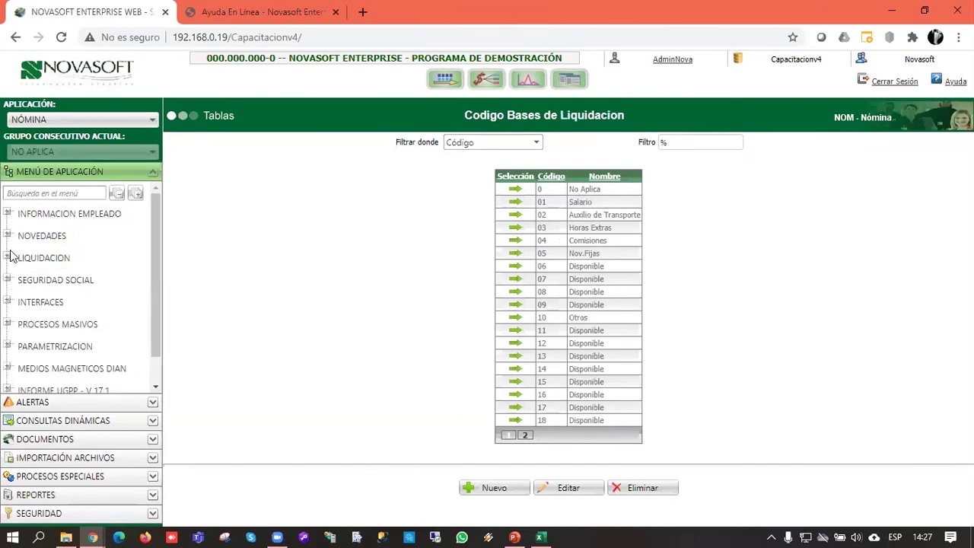
# Step: Search the menu for 'deta' and open Detalle Cesantías y Prima
pyautogui.click(38, 194)
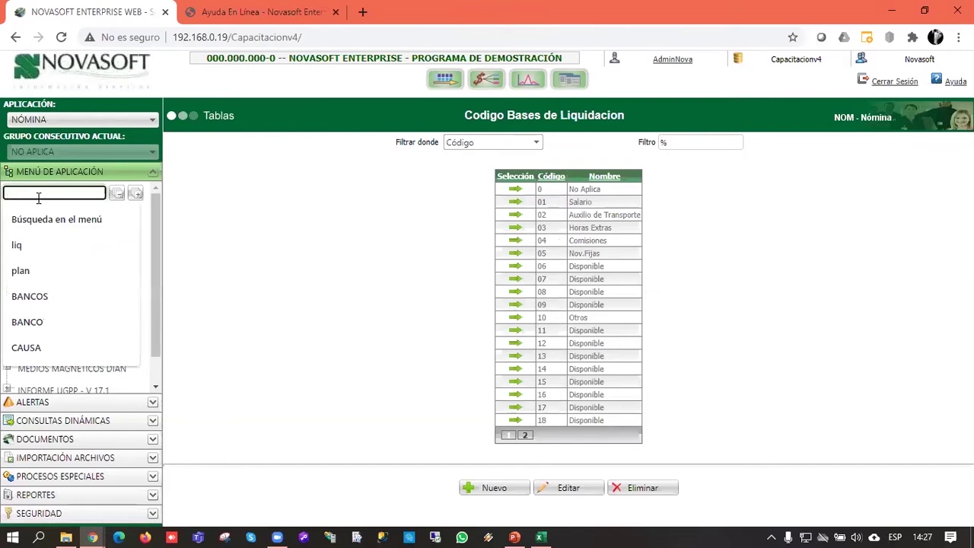
pyautogui.write('deta')
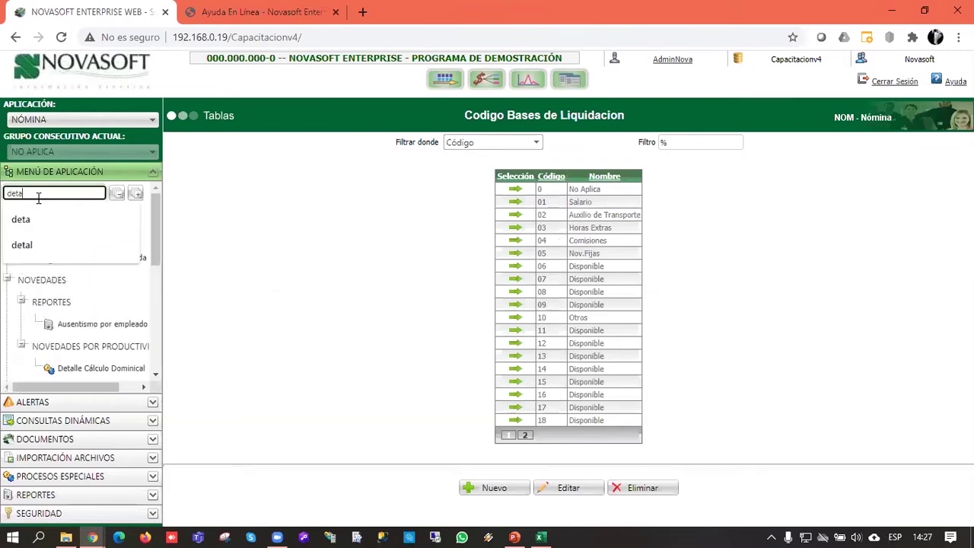
pyautogui.scroll(-3, 114, 365)
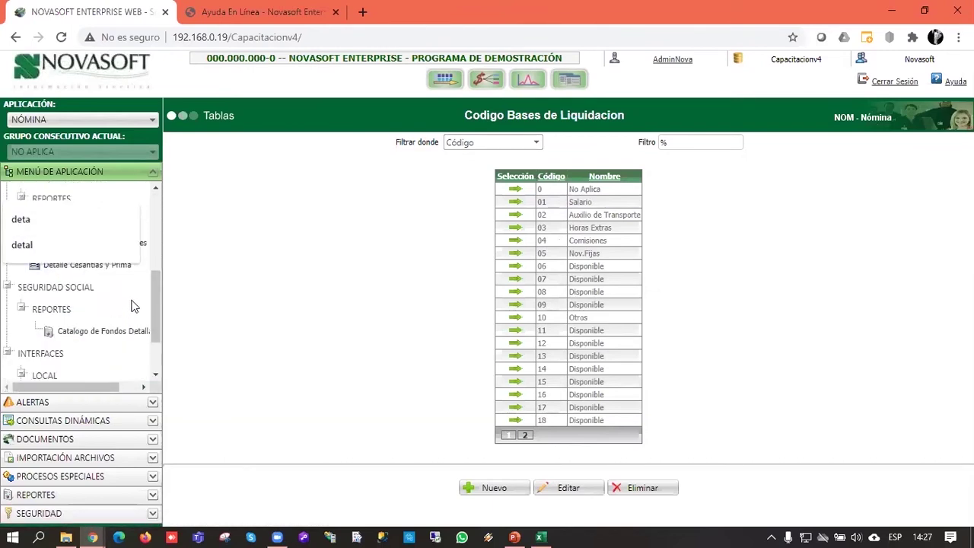
pyautogui.click(315, 211)
pyautogui.click(76, 265)
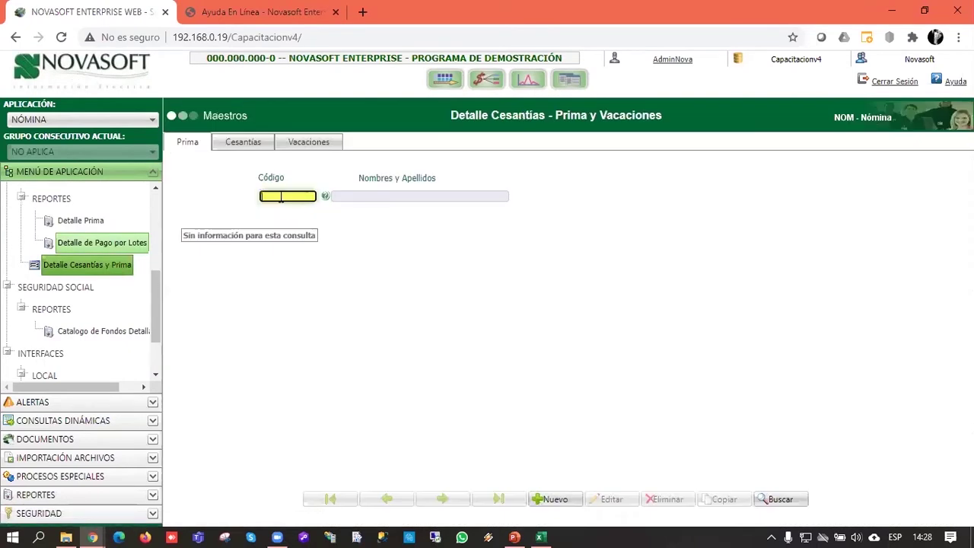
# Step: Load an employee's prima details by code and review concept 001500's 1.425.000,00 value
pyautogui.click(286, 198)
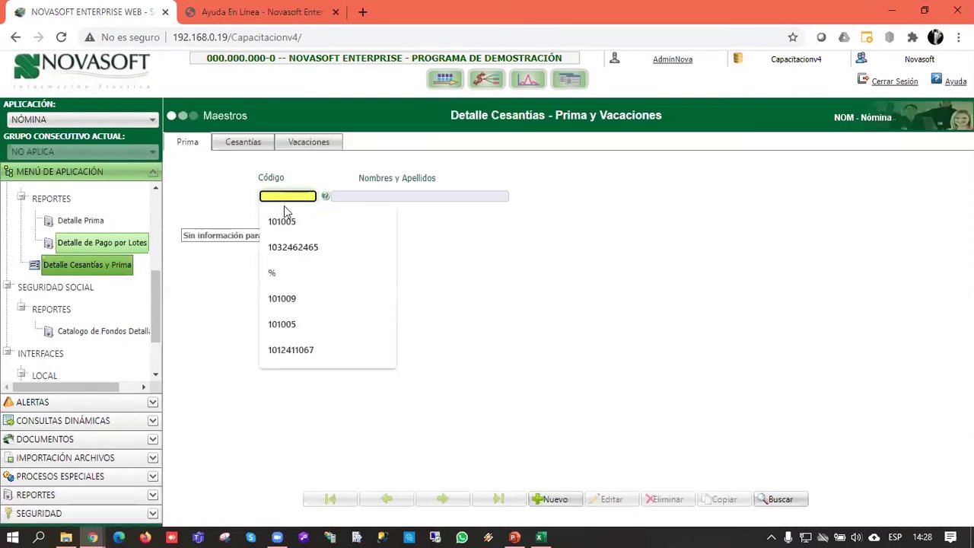
pyautogui.write('102012')
pyautogui.press('Return')
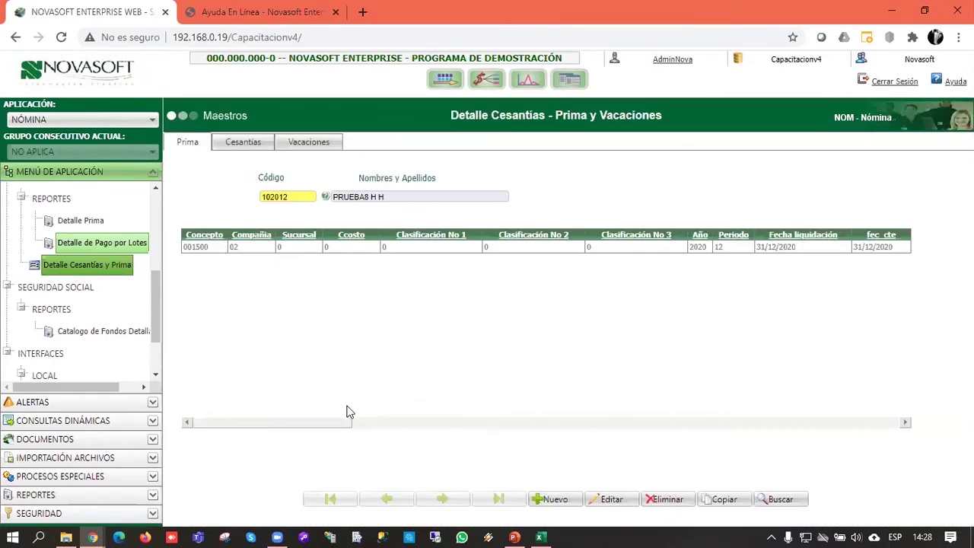
pyautogui.moveTo(329, 432); pyautogui.dragTo(521, 493)
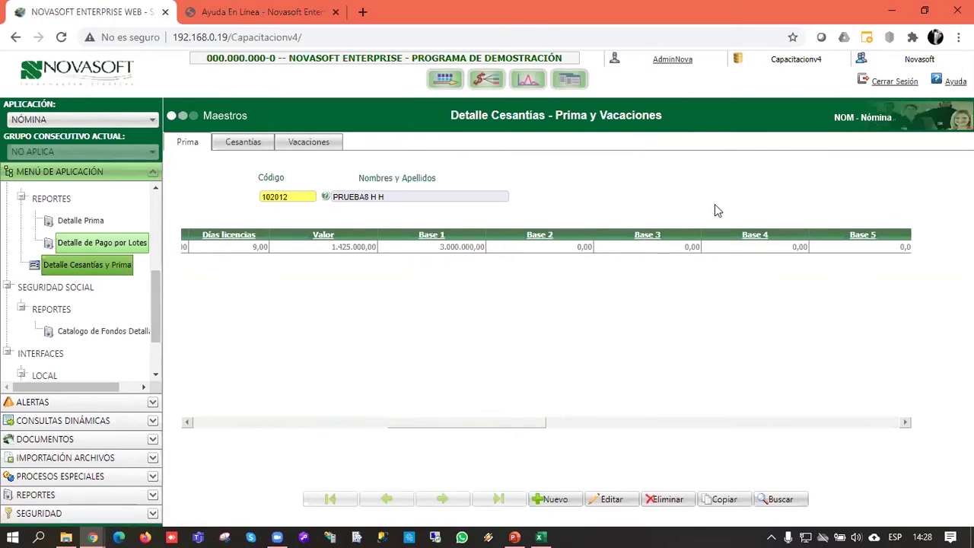
pyautogui.moveTo(522, 431); pyautogui.dragTo(715, 426)
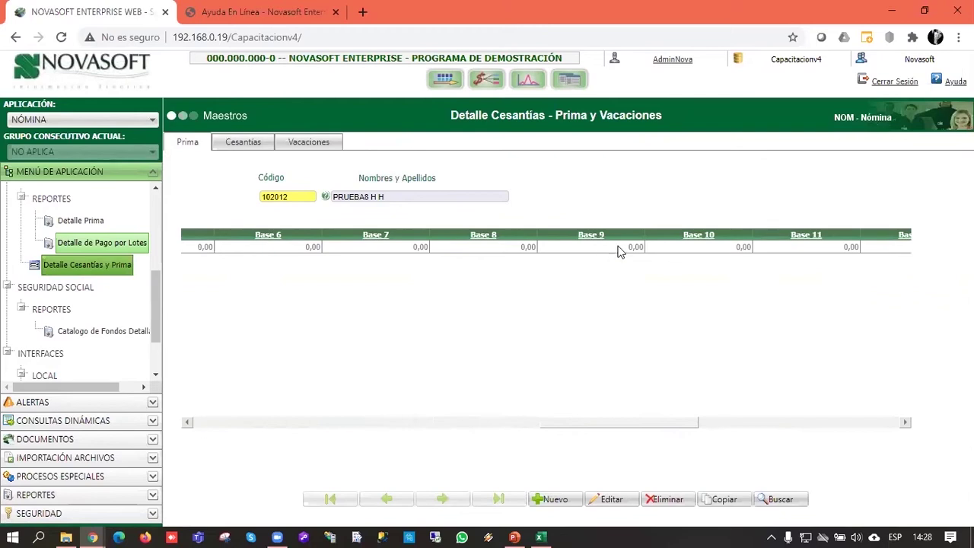
pyautogui.moveTo(646, 423); pyautogui.dragTo(417, 382)
pyautogui.moveTo(426, 426); pyautogui.dragTo(523, 424)
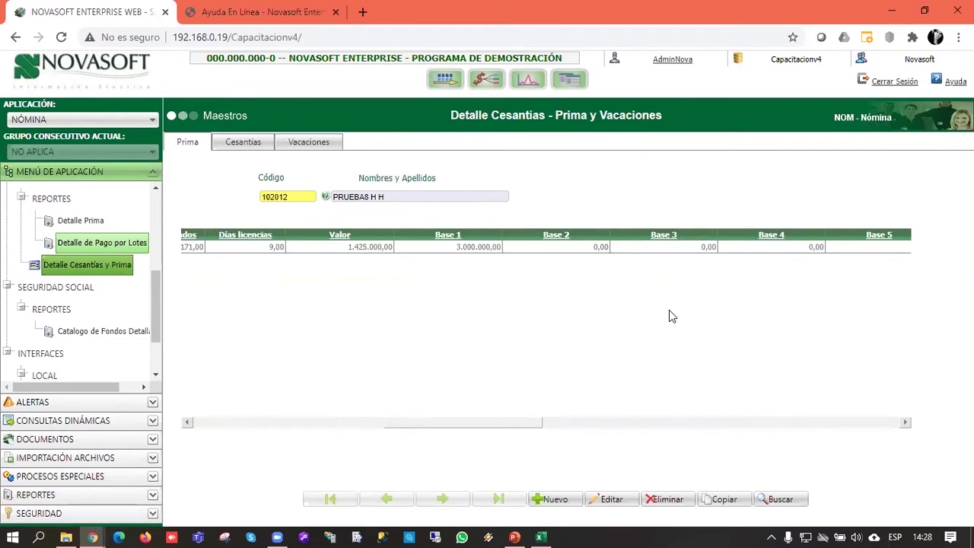
pyautogui.moveTo(472, 424); pyautogui.dragTo(200, 344)
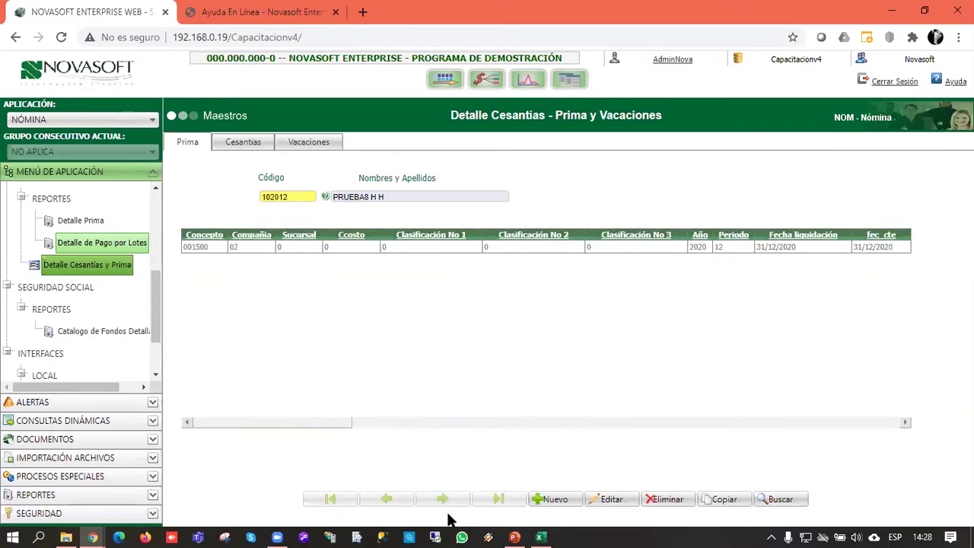
# Step: Bring PowerPoint forward, advance to slide 13 'Casos de prima', then minimize it
pyautogui.click(514, 537)
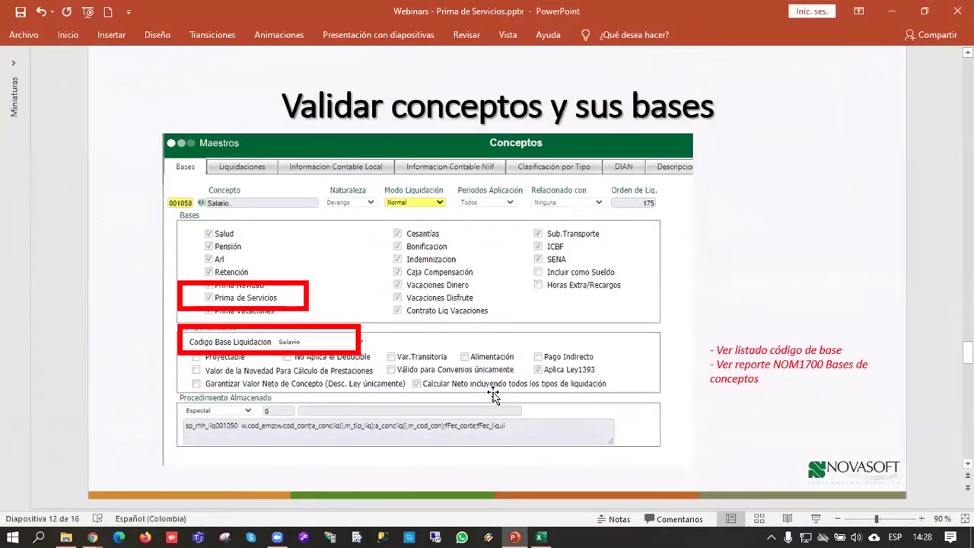
pyautogui.scroll(-1, 493, 395)
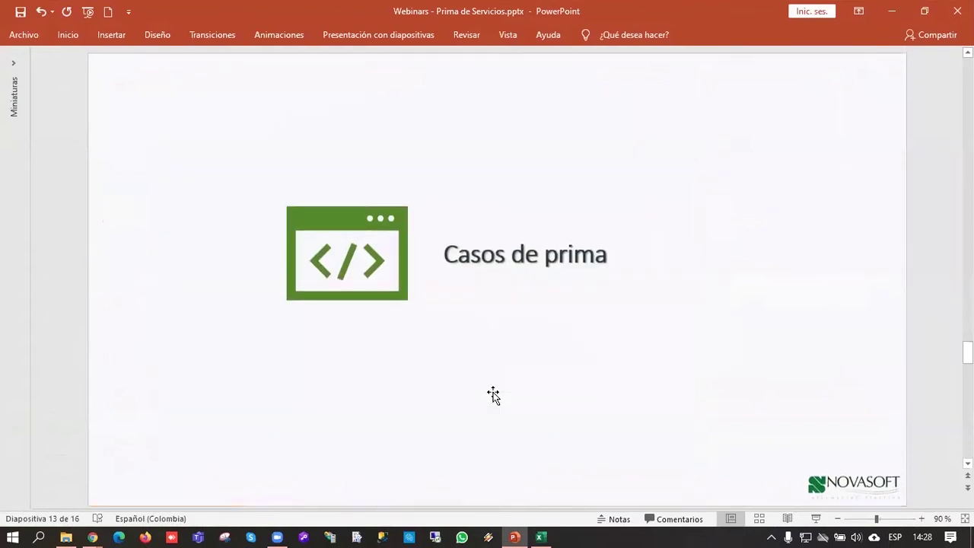
pyautogui.click(889, 15)
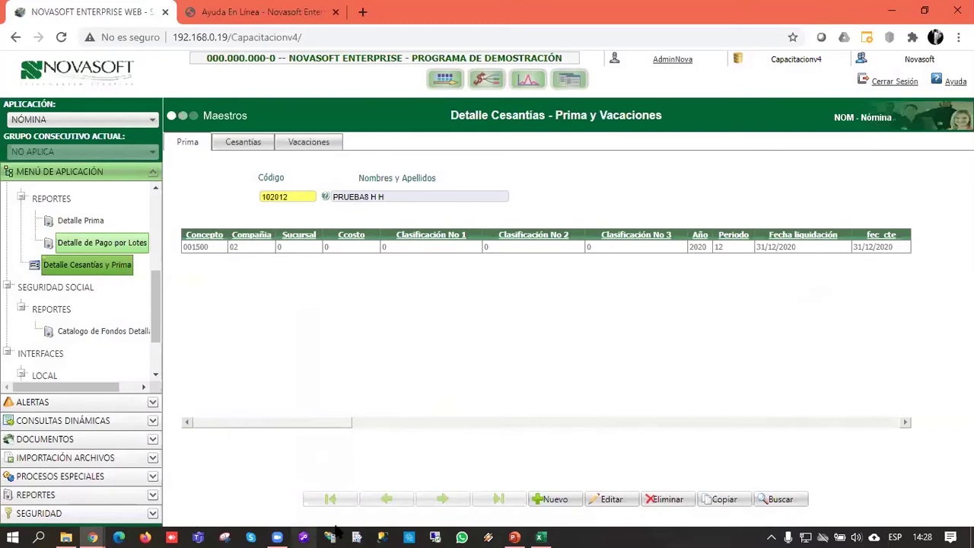
# Step: Open NOM708_COD_CIA_0_30112020_PrimaAntic.xlsx from the Taller de primas DIC2020 folder
pyautogui.click(66, 538)
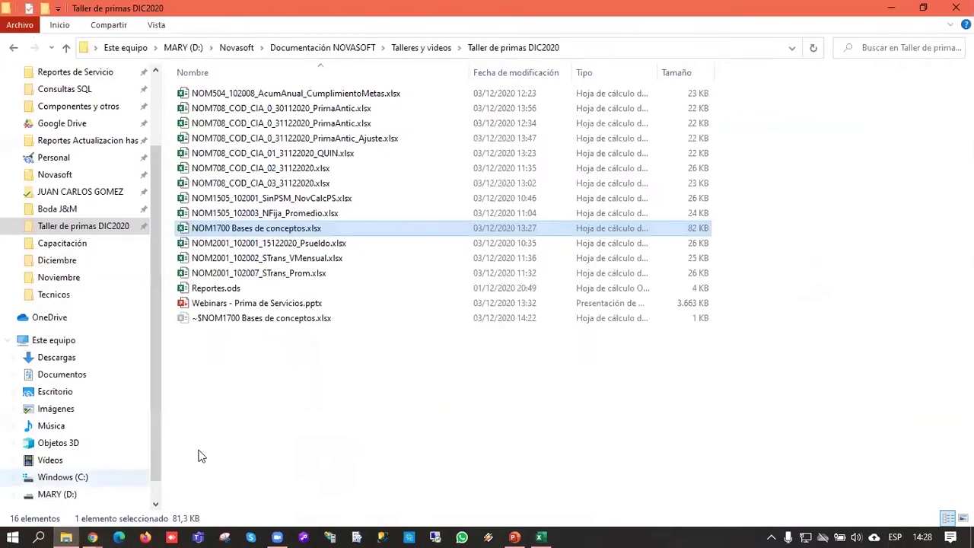
pyautogui.click(299, 451)
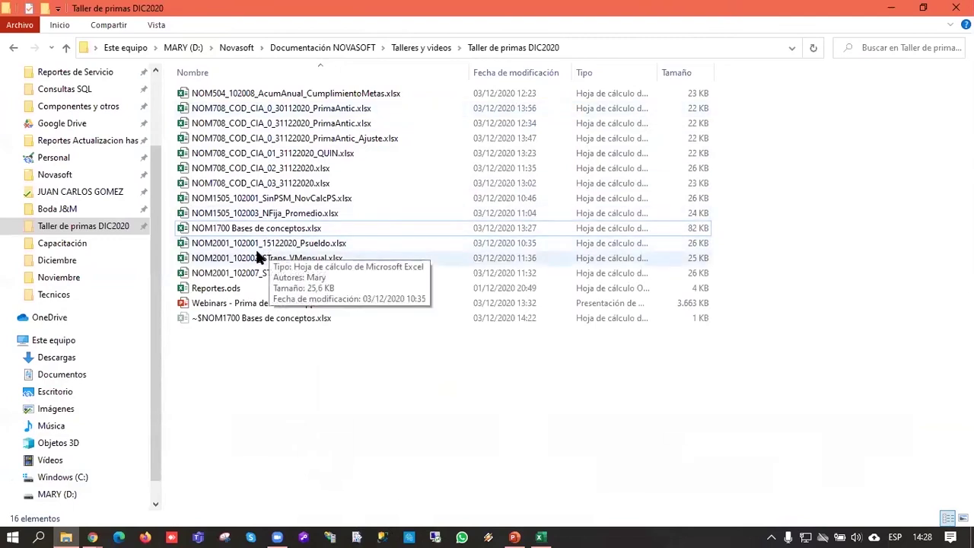
pyautogui.doubleClick(308, 112)
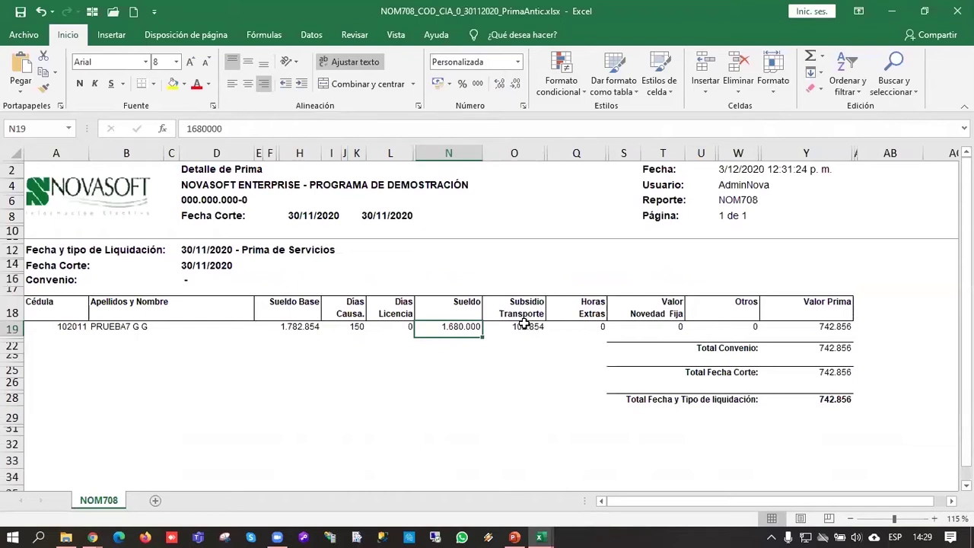
# Step: Check the 30/11/2020 report's 150 days caused in I19, behind its 742.856 prima
pyautogui.click(504, 380)
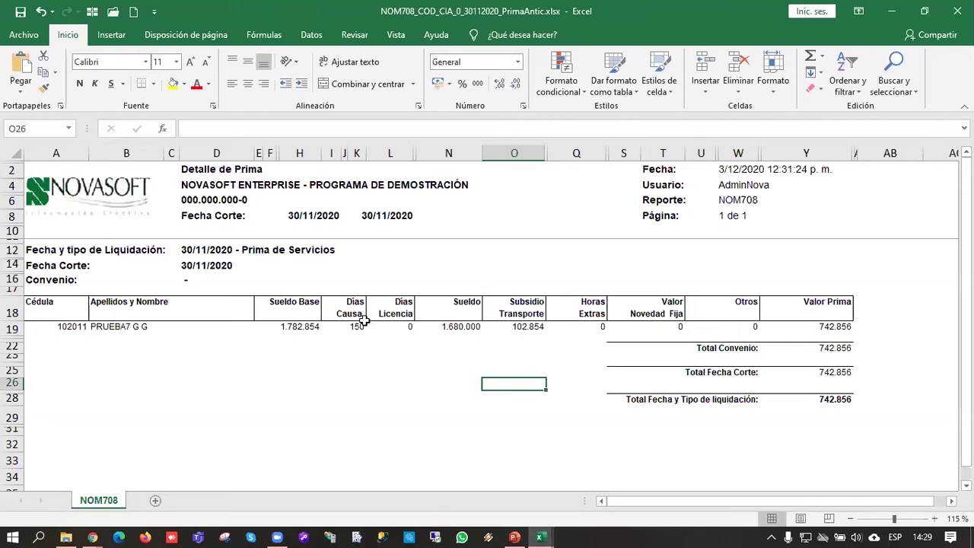
pyautogui.click(384, 362)
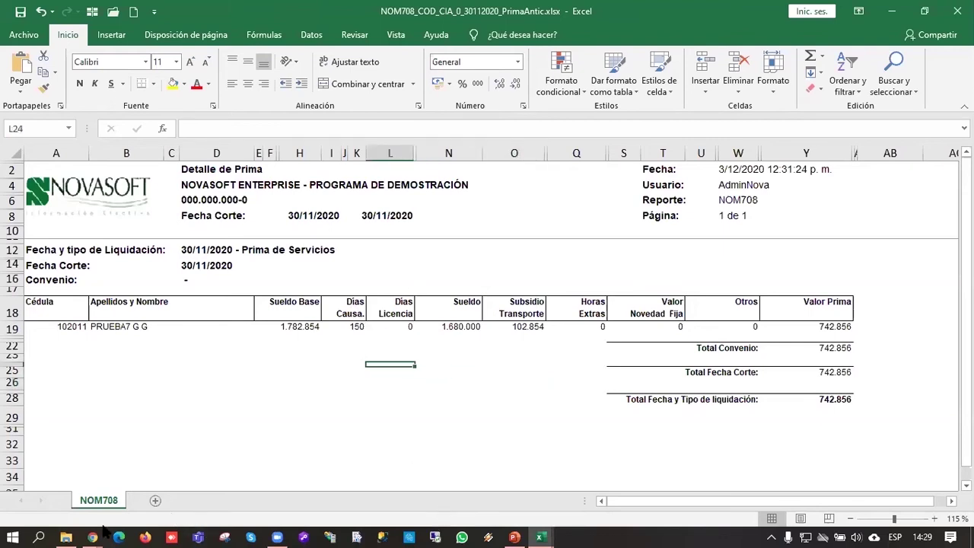
pyautogui.click(353, 327)
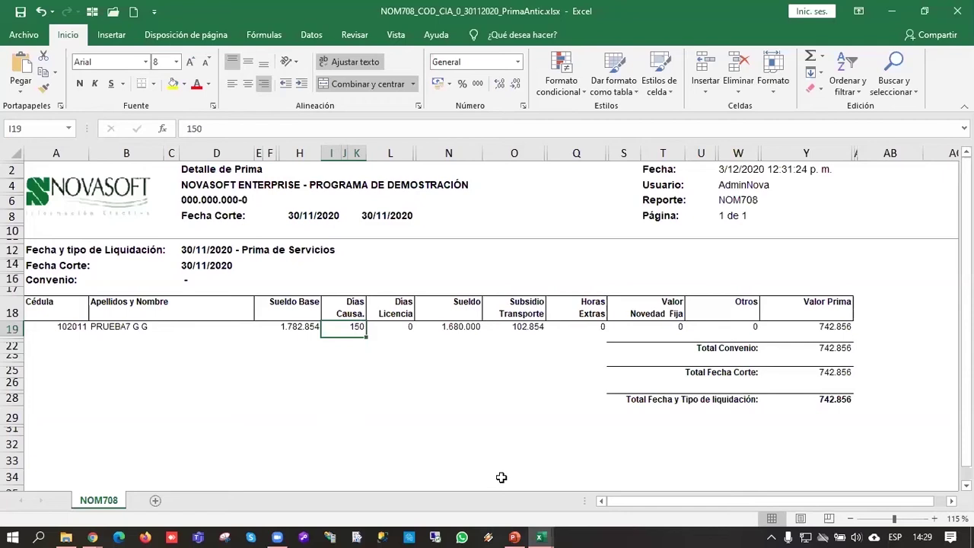
# Step: Bring the Prima de Servicios deck forward and scroll to slide 15, Prima Anticipada
pyautogui.moveTo(516, 535)
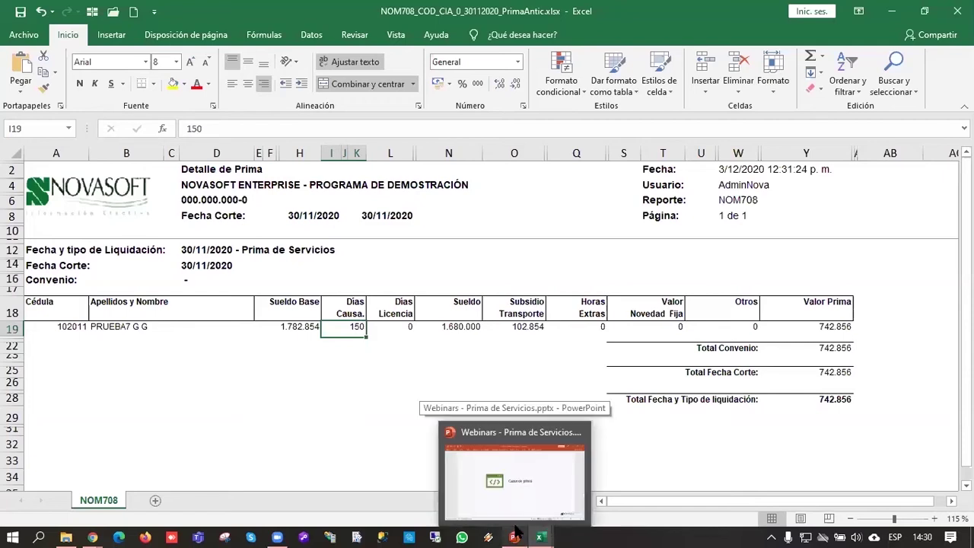
pyautogui.click(523, 494)
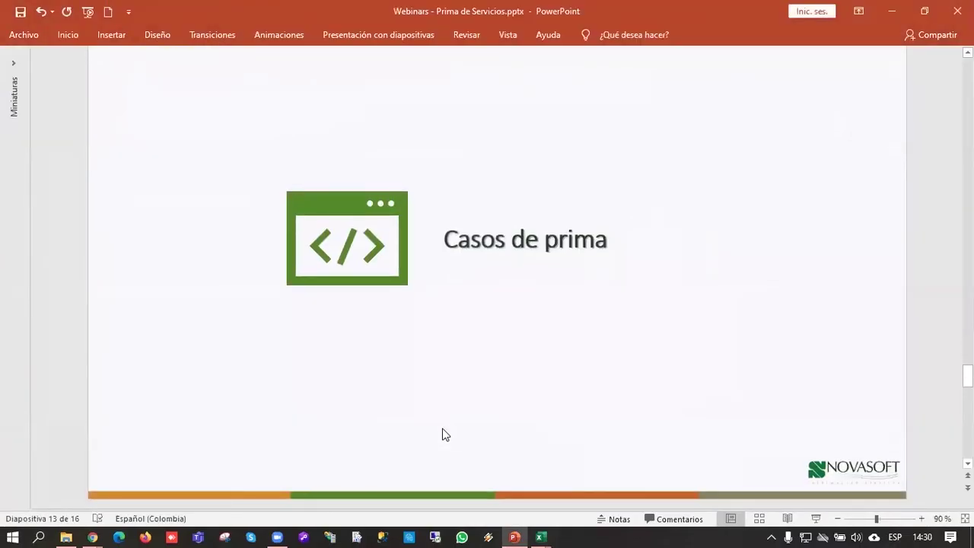
pyautogui.scroll(-6, 444, 433)
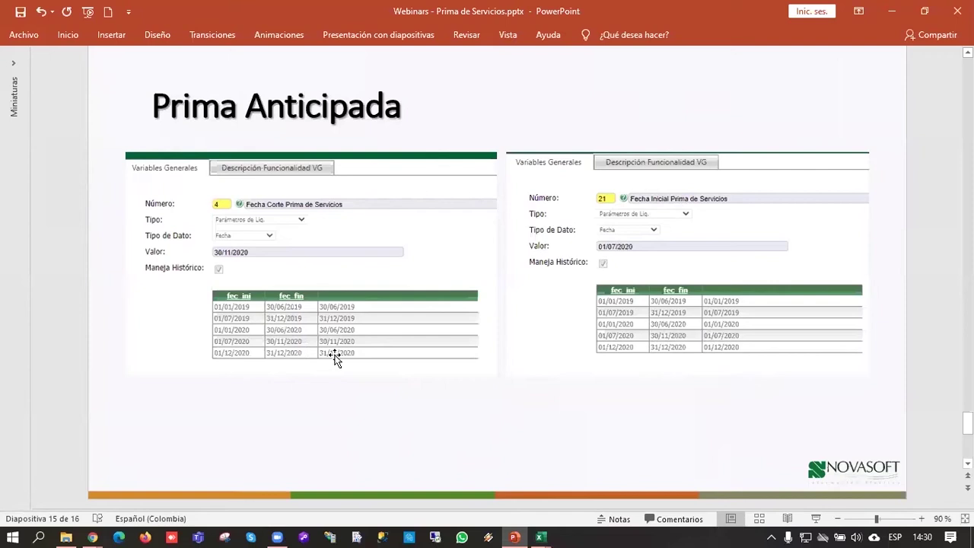
# Step: Check the 742.856 Valor Prima in Y19 of the 30/11/2020 report, then bring the primas folder forward
pyautogui.moveTo(541, 530)
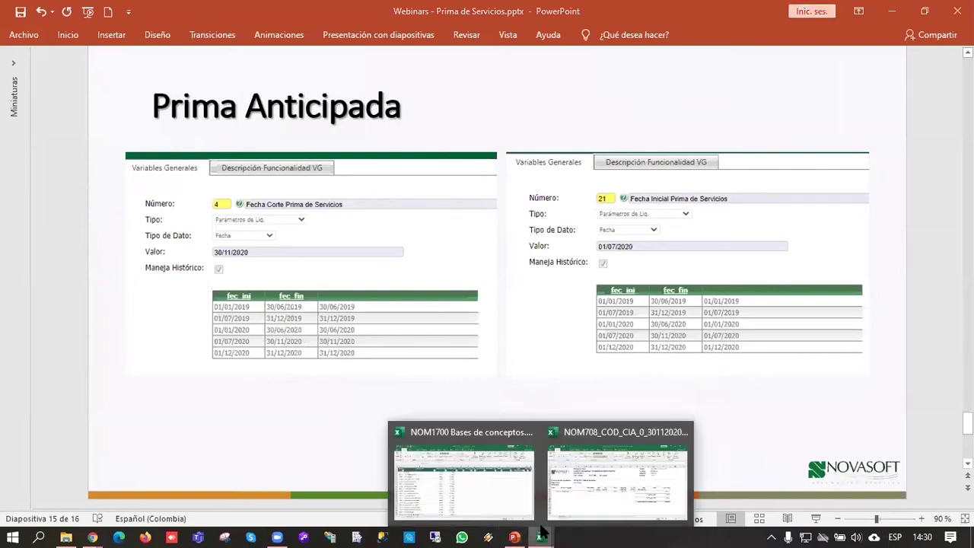
pyautogui.click(575, 505)
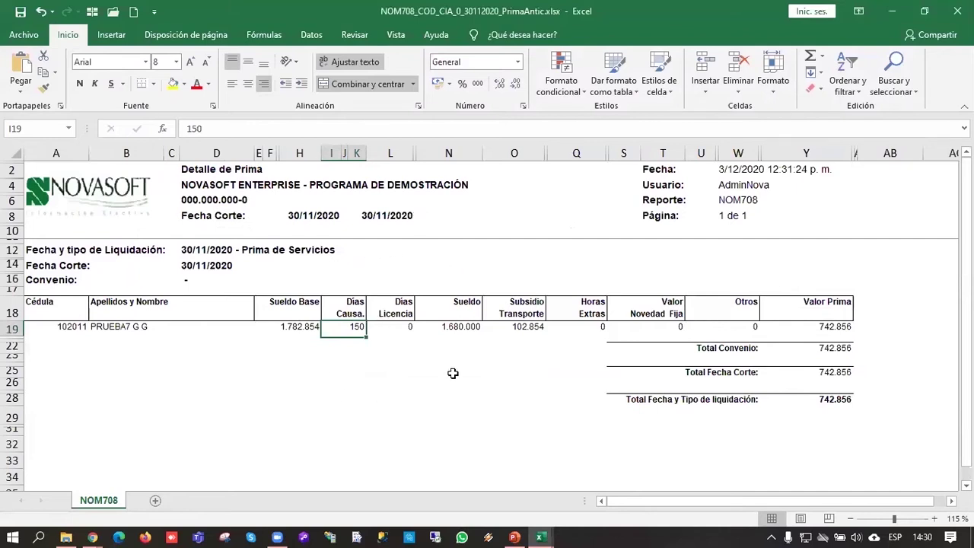
pyautogui.click(816, 326)
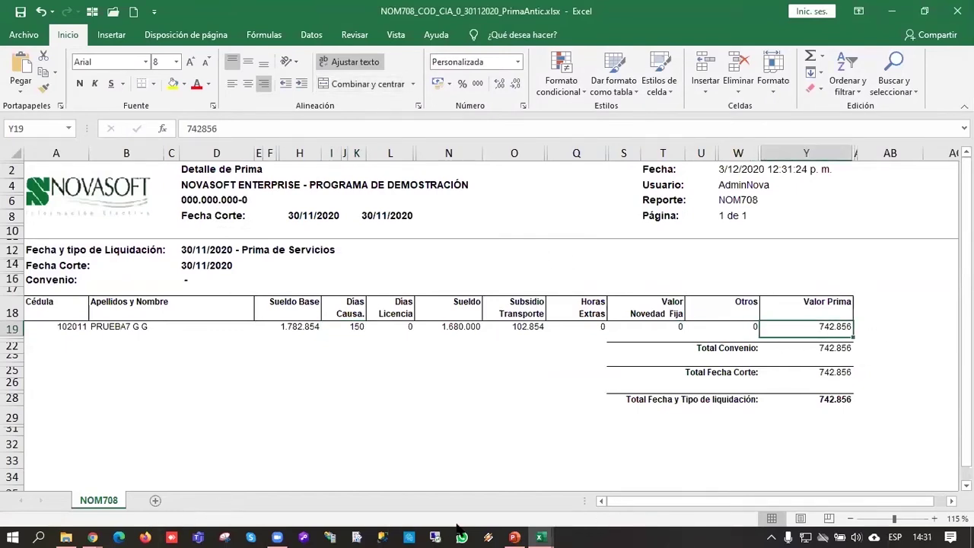
pyautogui.click(67, 535)
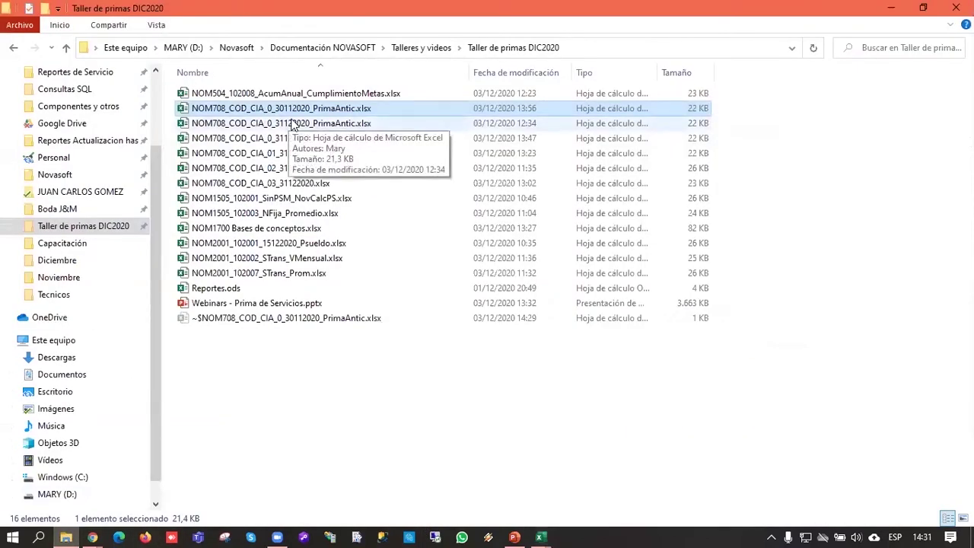
# Step: Open the 31/12/2020 PrimaAntic report and check its 30 days caused in I19
pyautogui.doubleClick(319, 124)
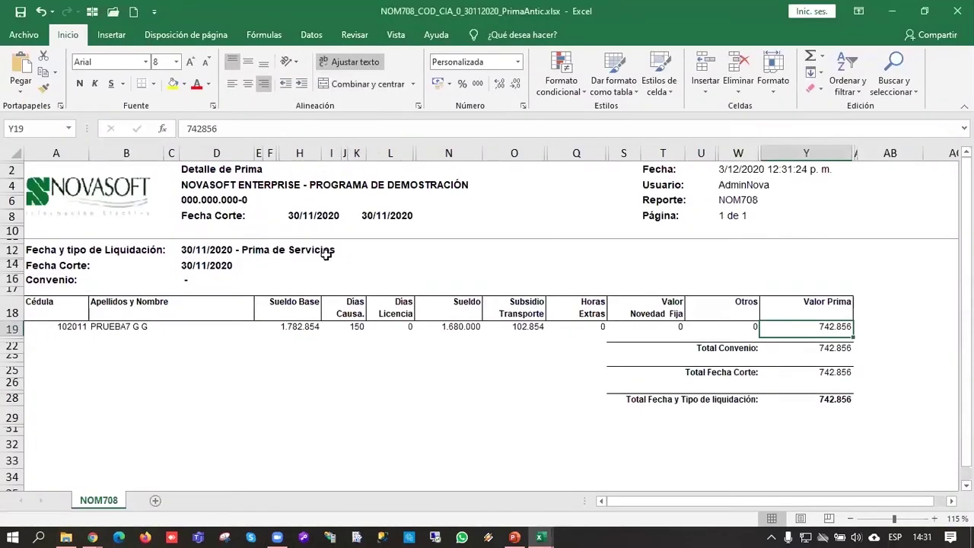
pyautogui.click(335, 353)
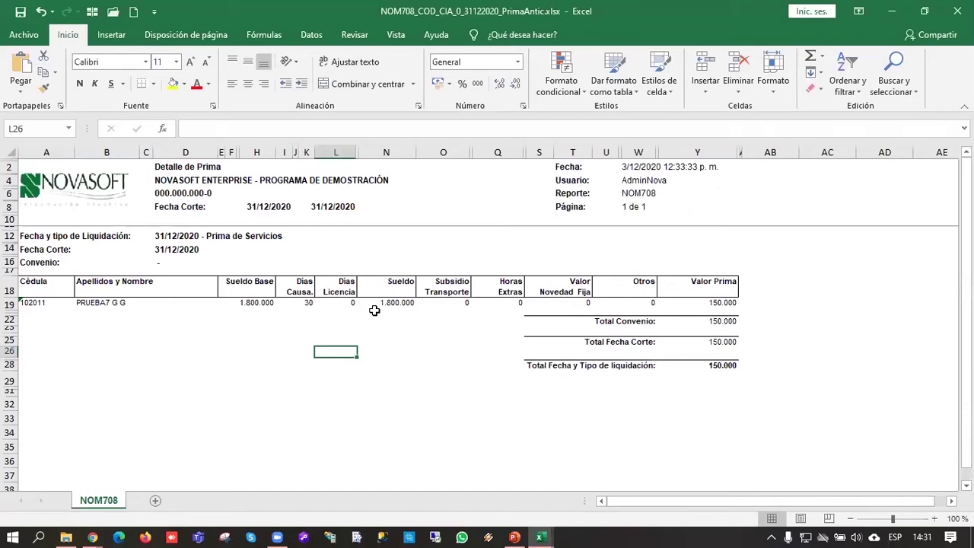
pyautogui.click(308, 303)
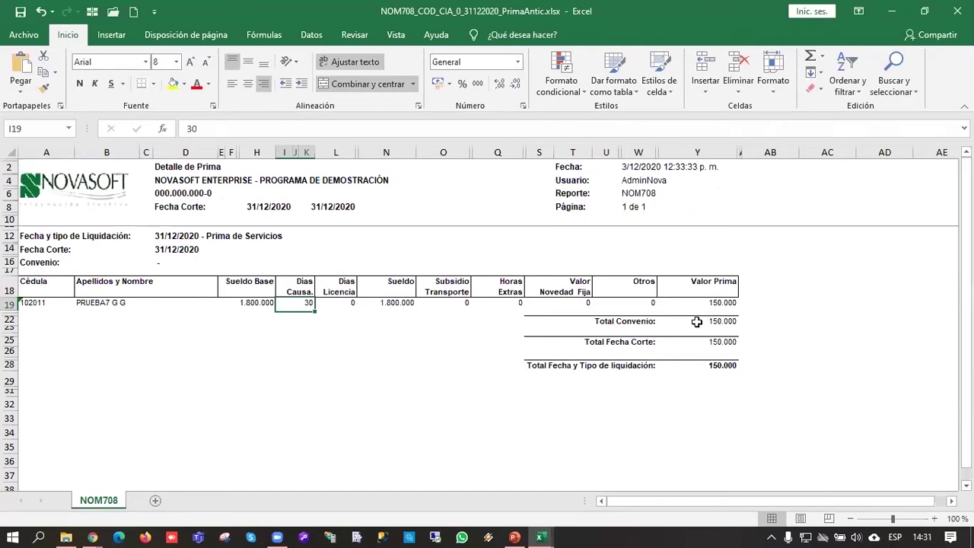
# Step: Glance at the presentation, then check the 1.800.000 Sueldo and the employee's cédula in A19
pyautogui.click(515, 537)
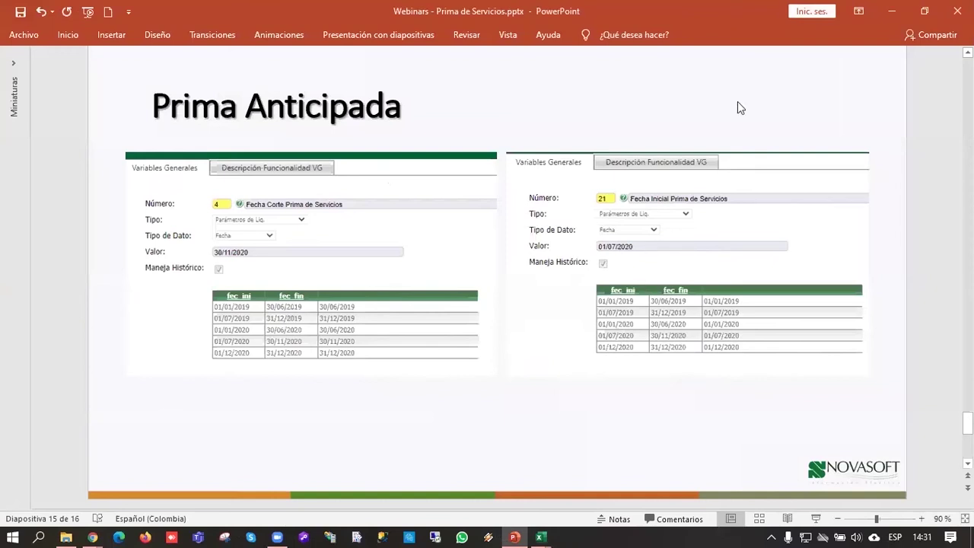
pyautogui.click(892, 12)
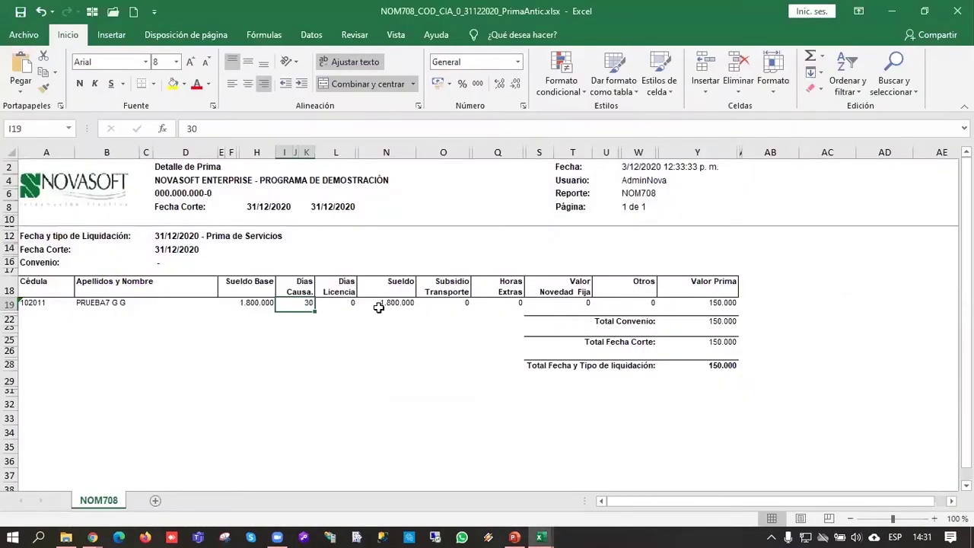
pyautogui.click(379, 304)
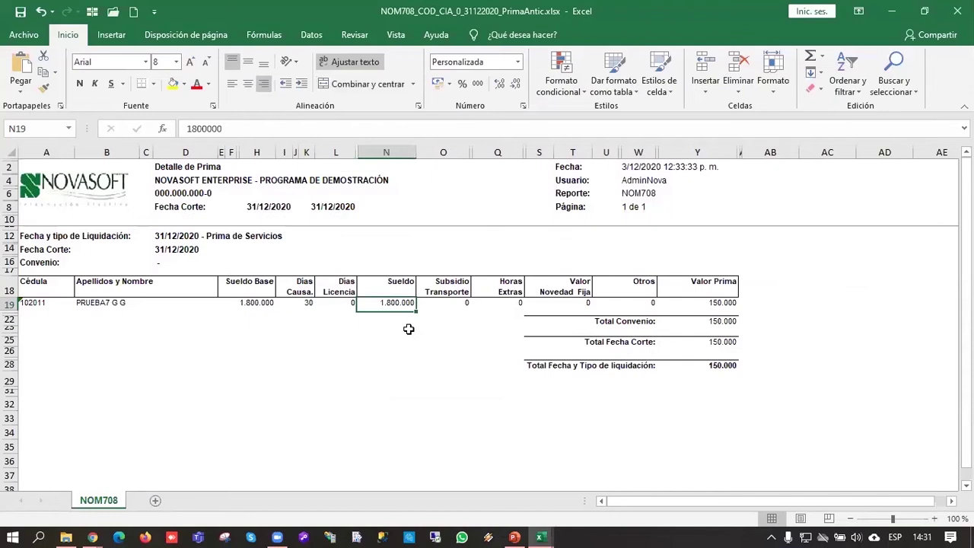
pyautogui.click(42, 303)
pyautogui.doubleClick(199, 128)
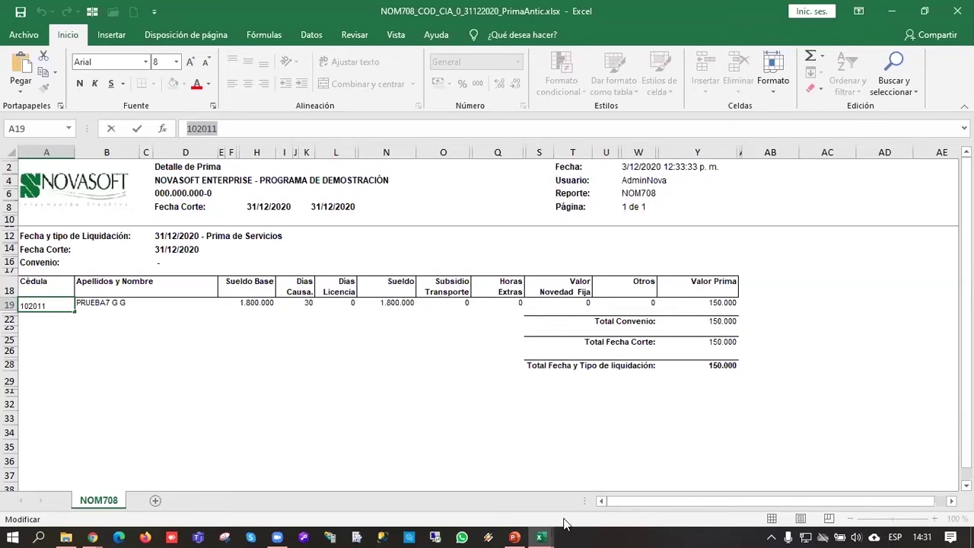
pyautogui.moveTo(517, 534)
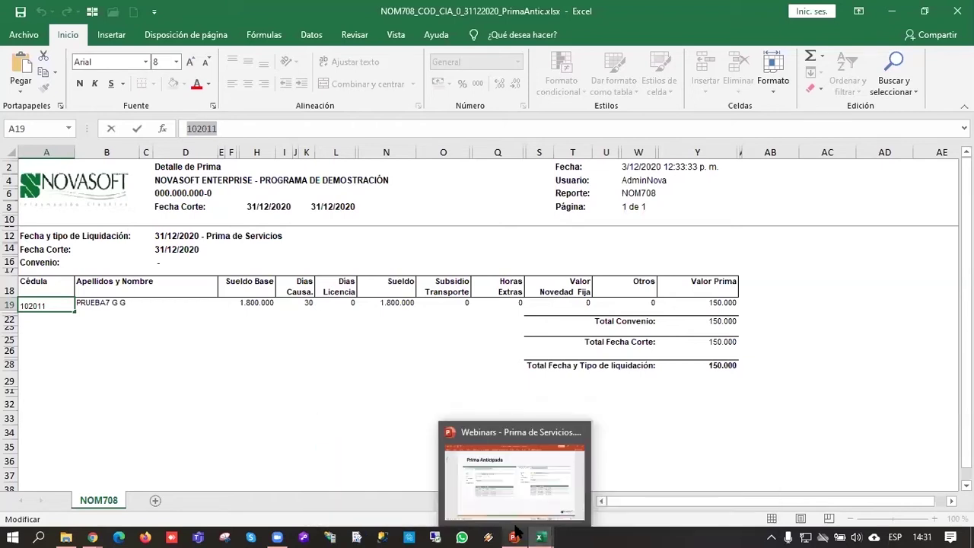
# Step: Return to Novasoft in Chrome, search the menu for 'varia' and open Nómina > Variables Generales
pyautogui.click(92, 537)
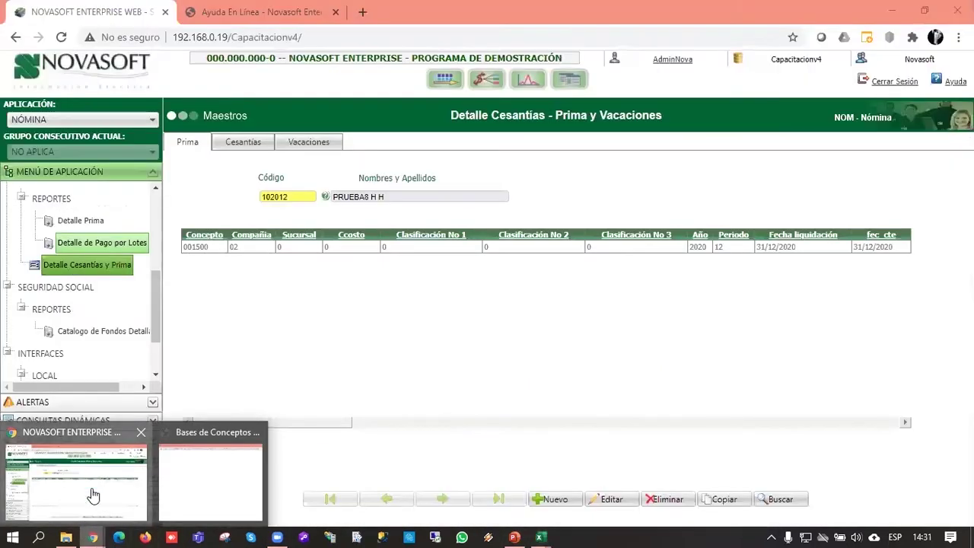
pyautogui.click(91, 493)
pyautogui.scroll(3, 51, 209)
pyautogui.doubleClick(48, 192)
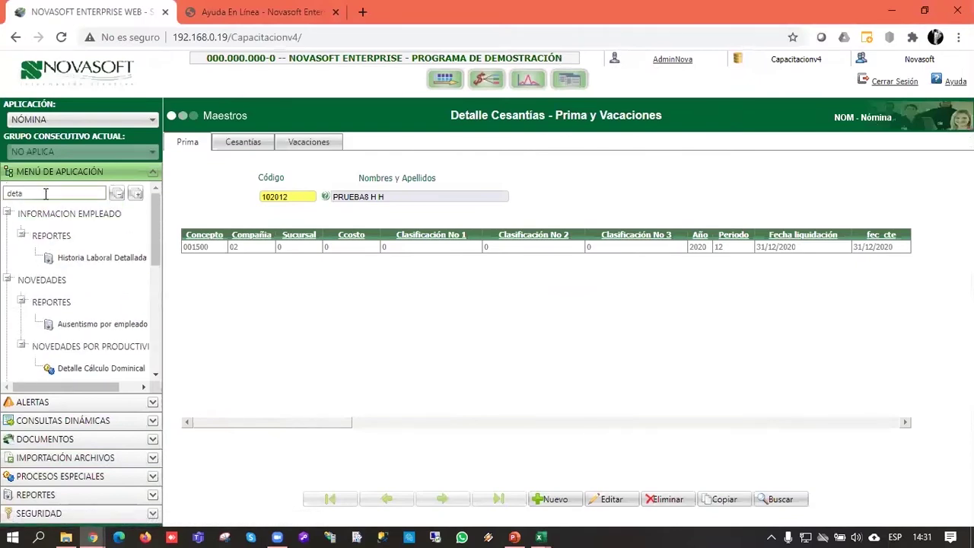
pyautogui.press('BackSpace')
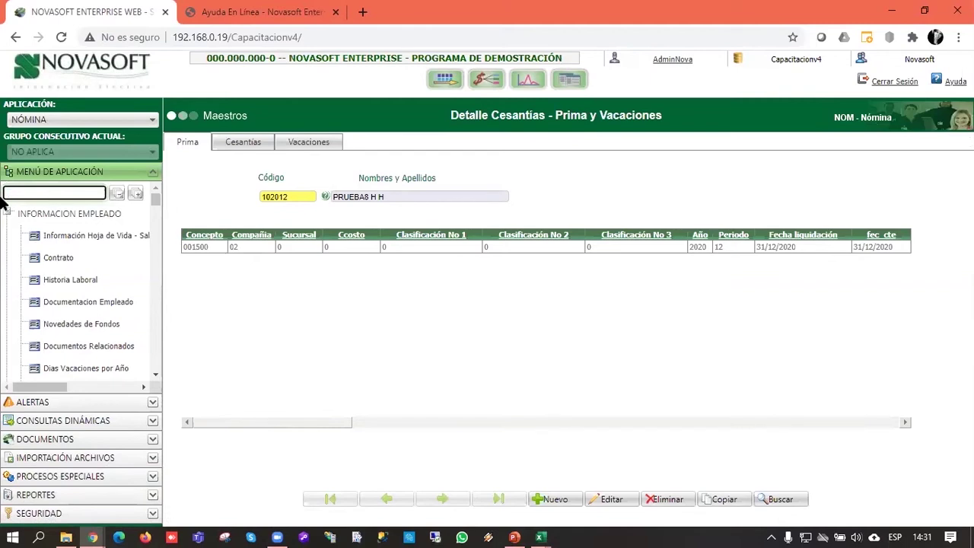
pyautogui.write('varia')
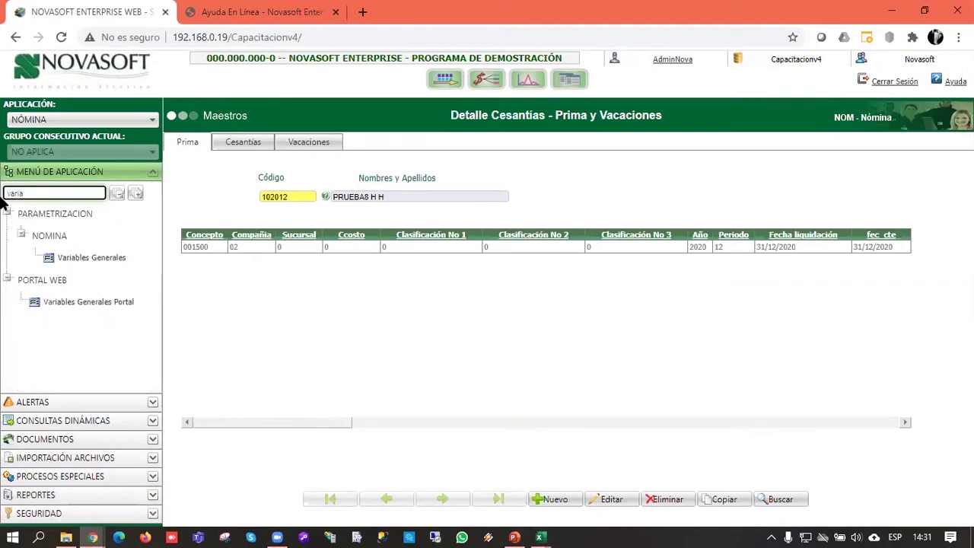
pyautogui.click(121, 257)
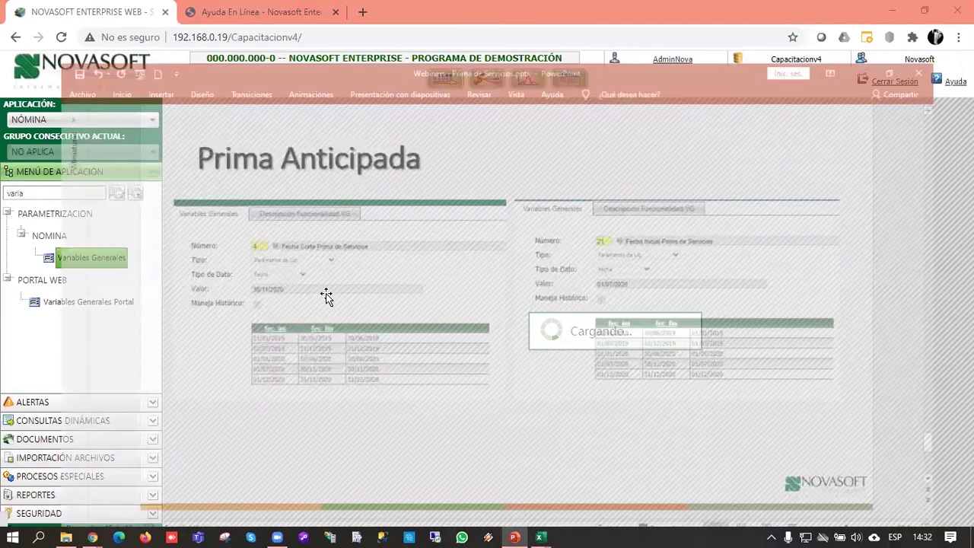
# Step: Review slide 6 'Verificar variables generales' (variable 21 at 01/07/2020), then bring the workshop folder forward
pyautogui.scroll(-1, 326, 293)
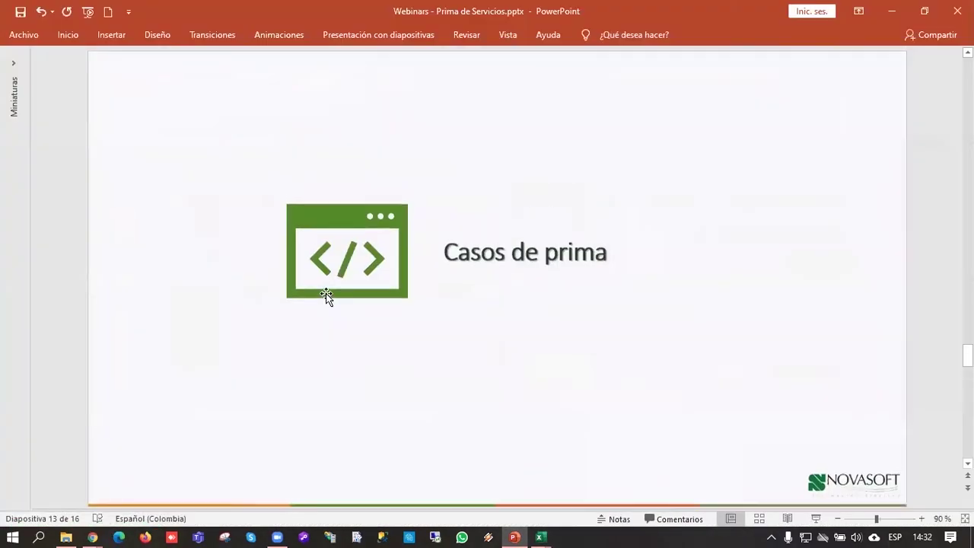
pyautogui.scroll(-2, 325, 295)
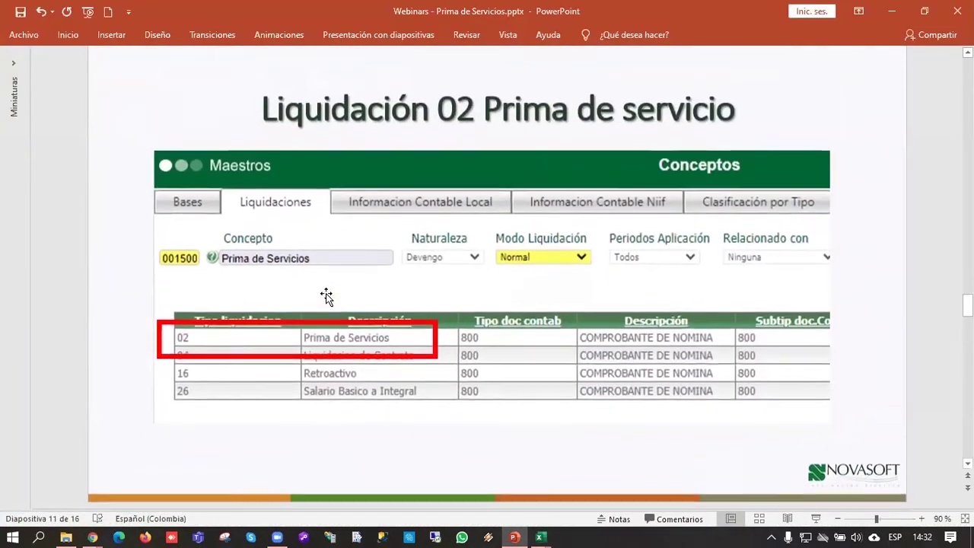
pyautogui.scroll(3, 325, 296)
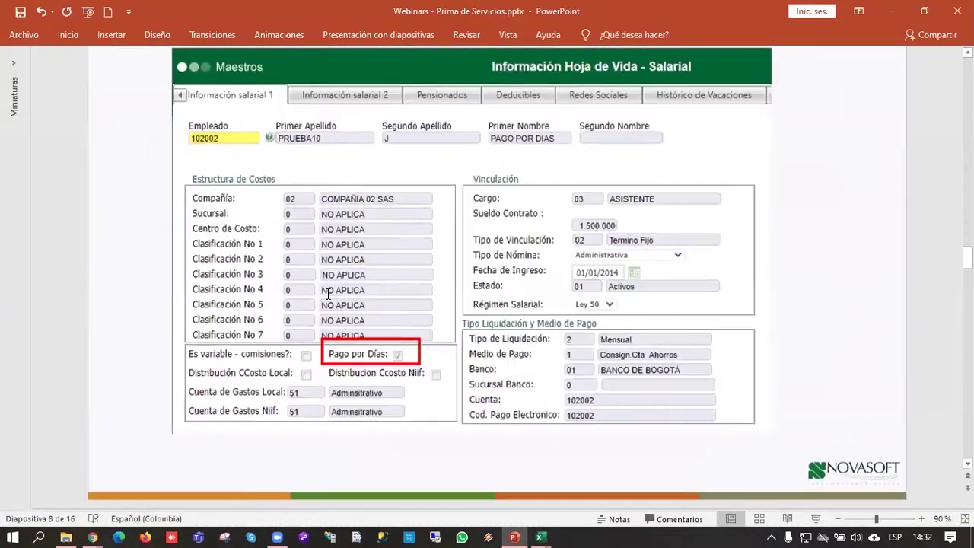
pyautogui.scroll(2, 327, 293)
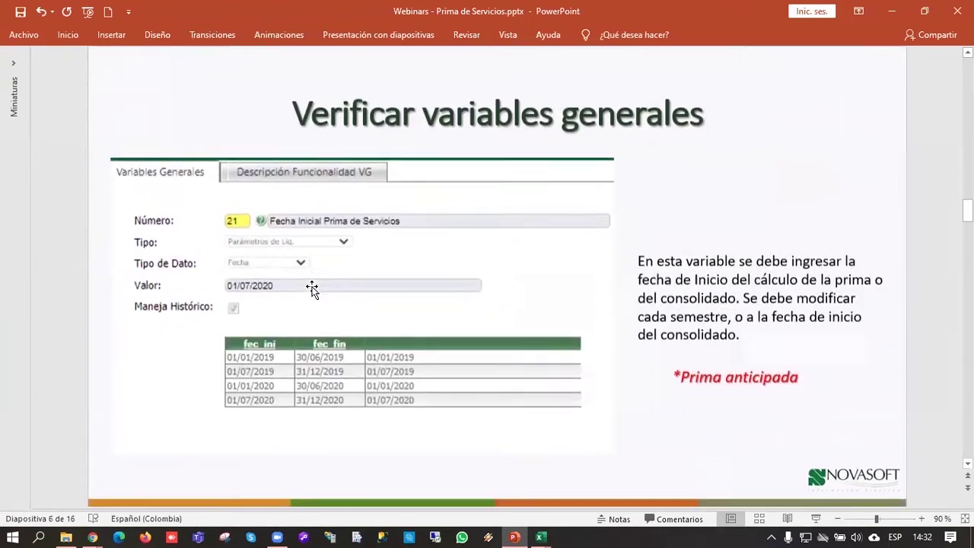
pyautogui.scroll(1, 312, 287)
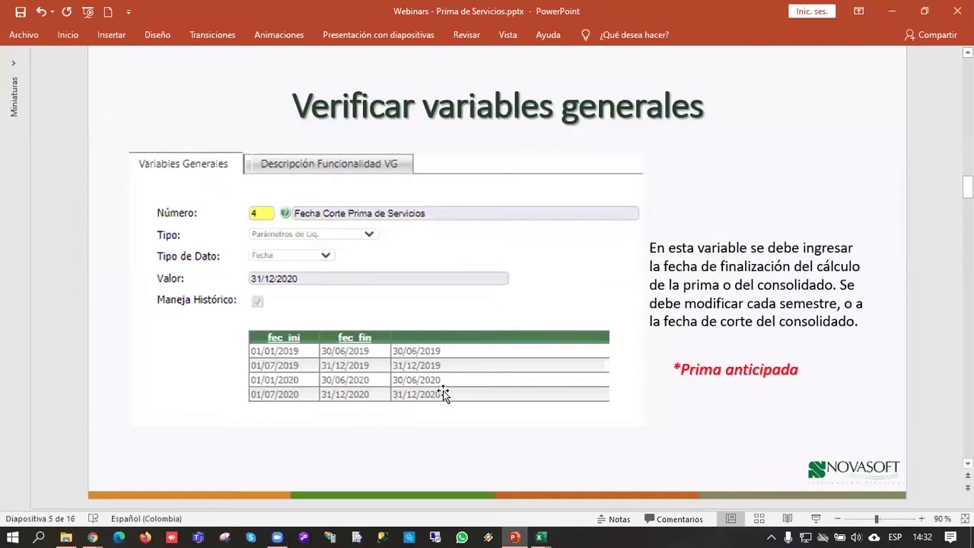
pyautogui.scroll(-1, 443, 390)
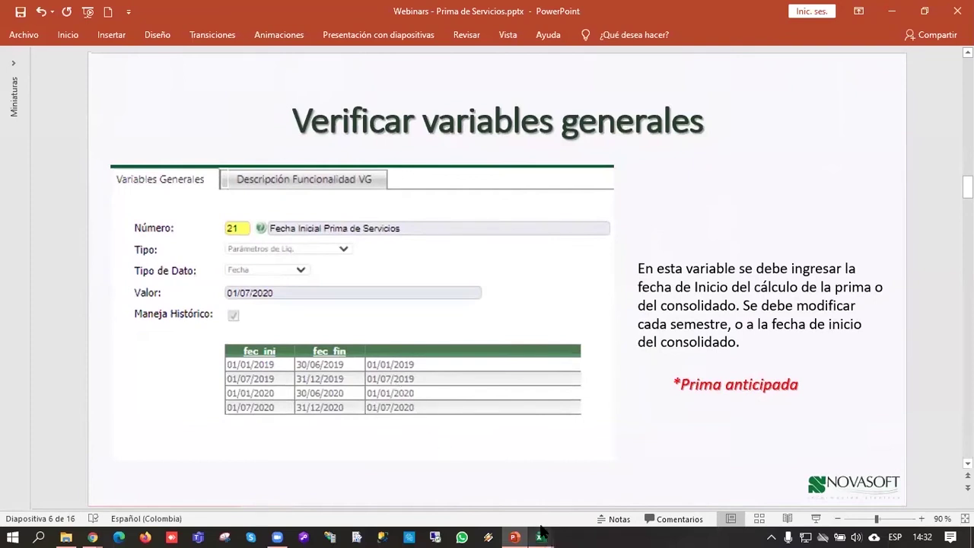
pyautogui.moveTo(540, 537)
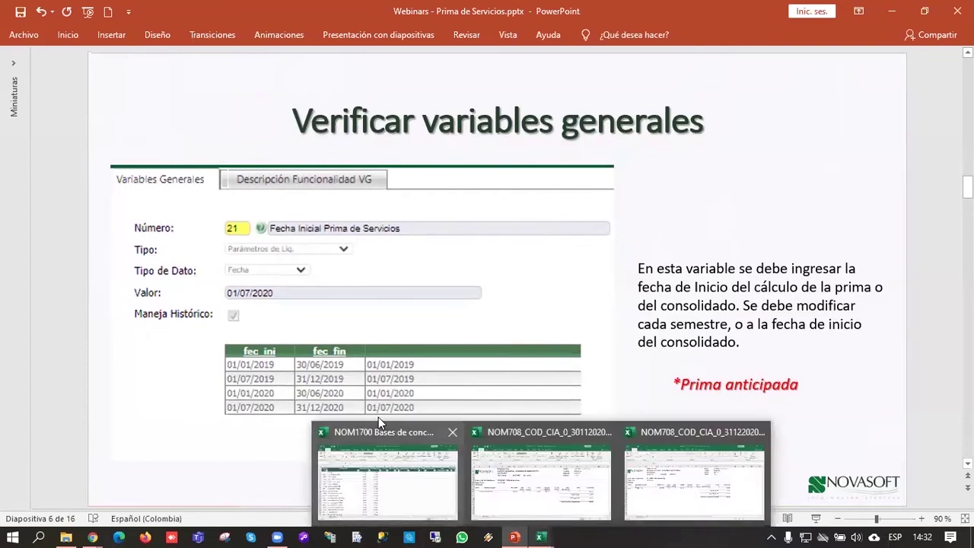
pyautogui.click(66, 538)
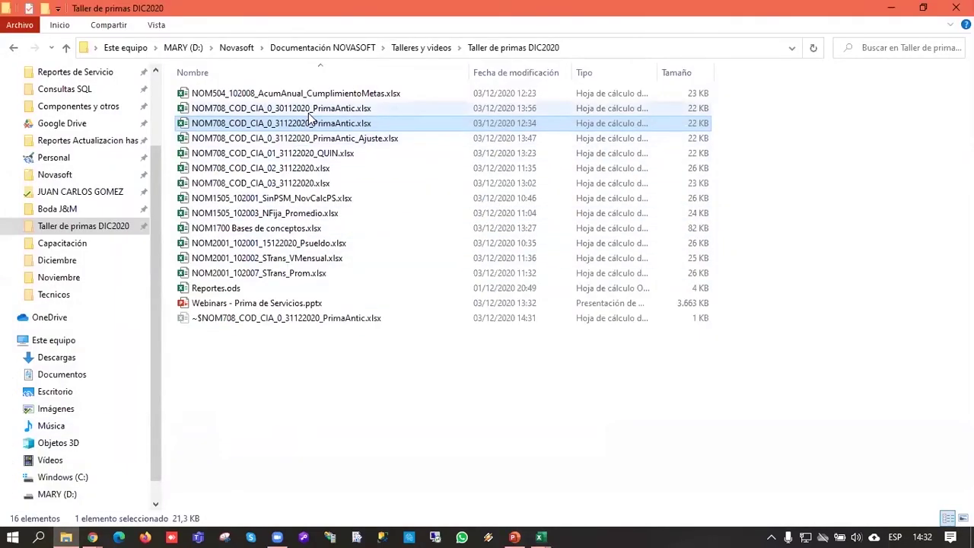
# Step: Open PrimaAntic_Ajuste.xlsx and check its 180 days caused and 208.571 Valor Prima
pyautogui.doubleClick(332, 140)
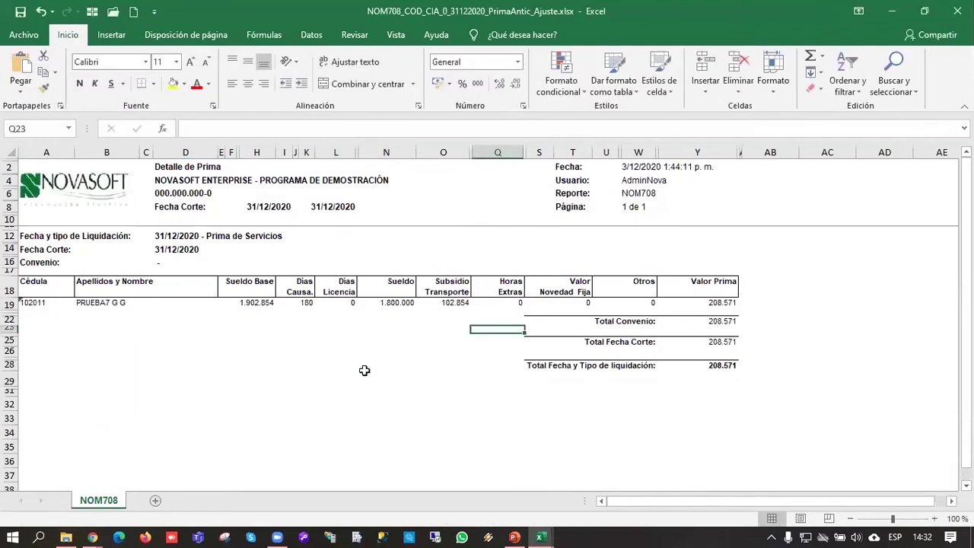
pyautogui.click(399, 349)
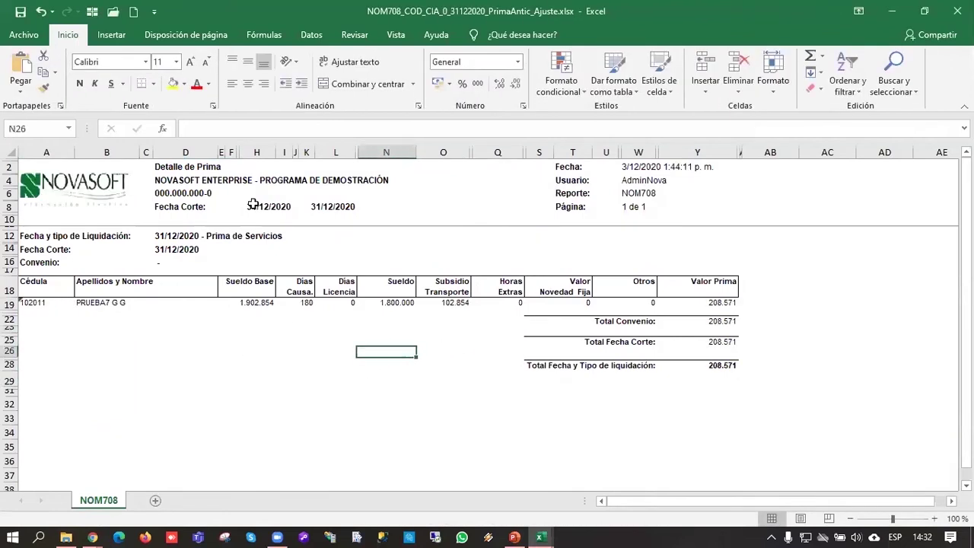
pyautogui.click(296, 306)
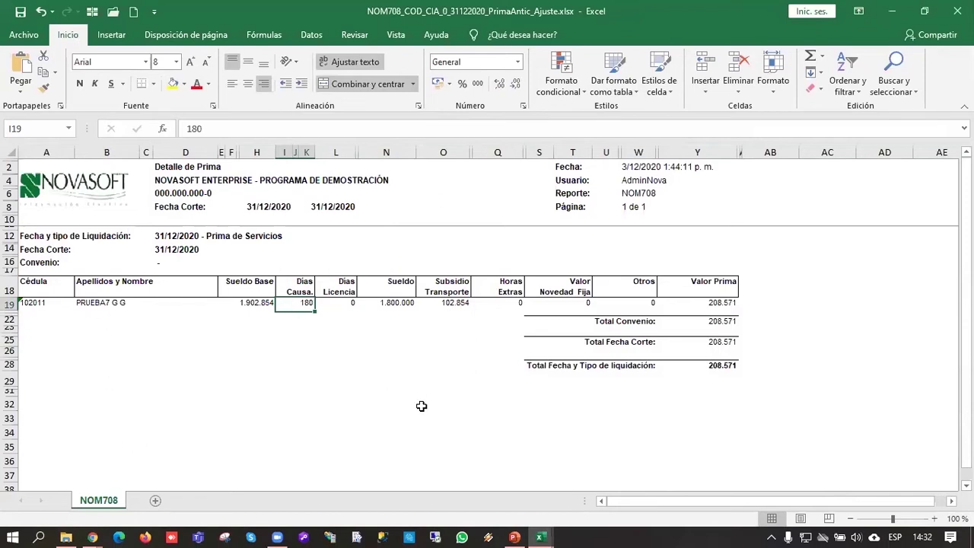
pyautogui.click(711, 302)
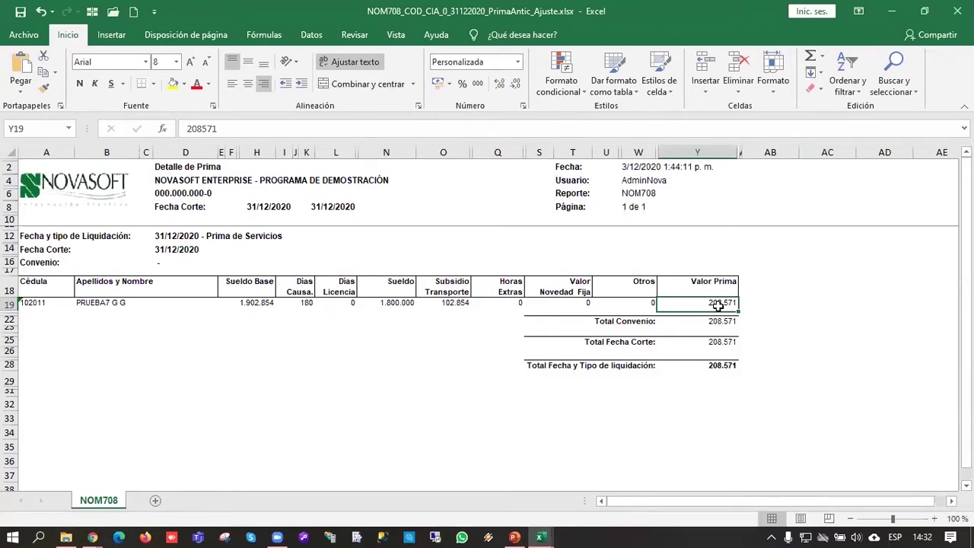
# Step: Compare with the PrimaAntic report's 150.000 Valor Prima, then return to the Ajuste report
pyautogui.click(540, 537)
pyautogui.moveTo(540, 528)
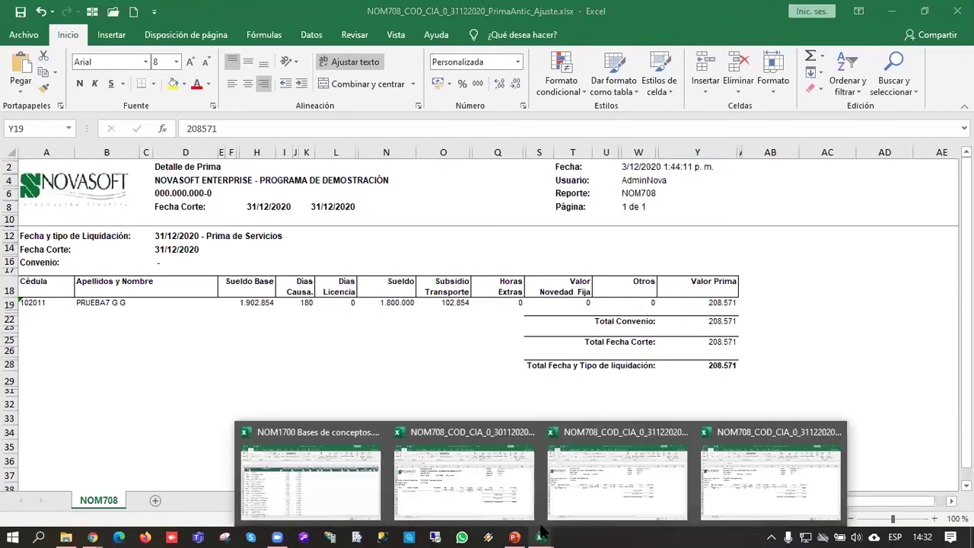
pyautogui.click(567, 510)
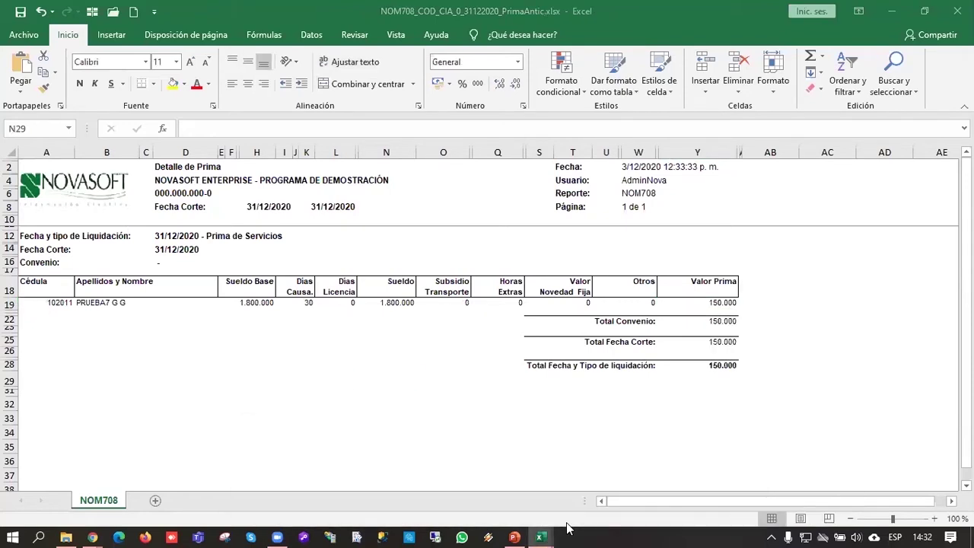
pyautogui.click(729, 302)
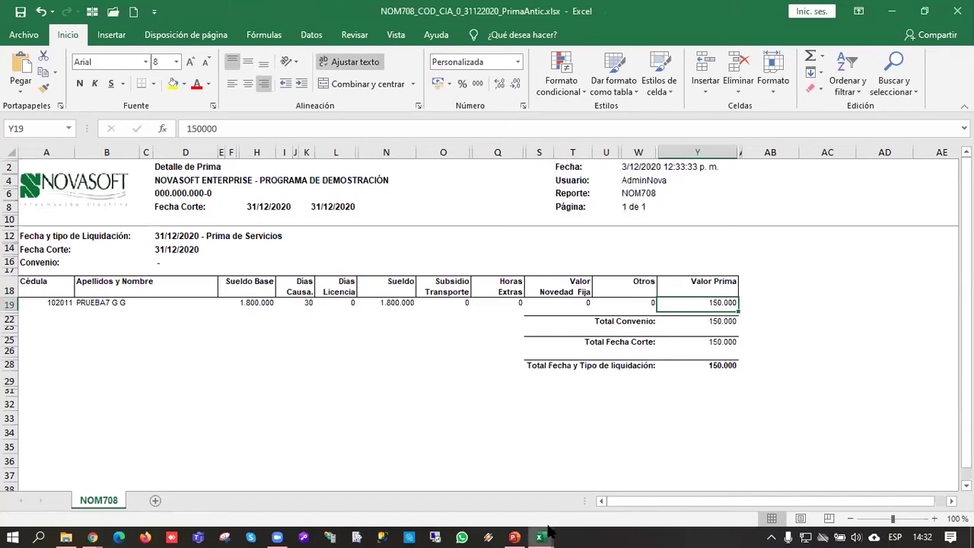
pyautogui.moveTo(550, 533)
pyautogui.click(768, 464)
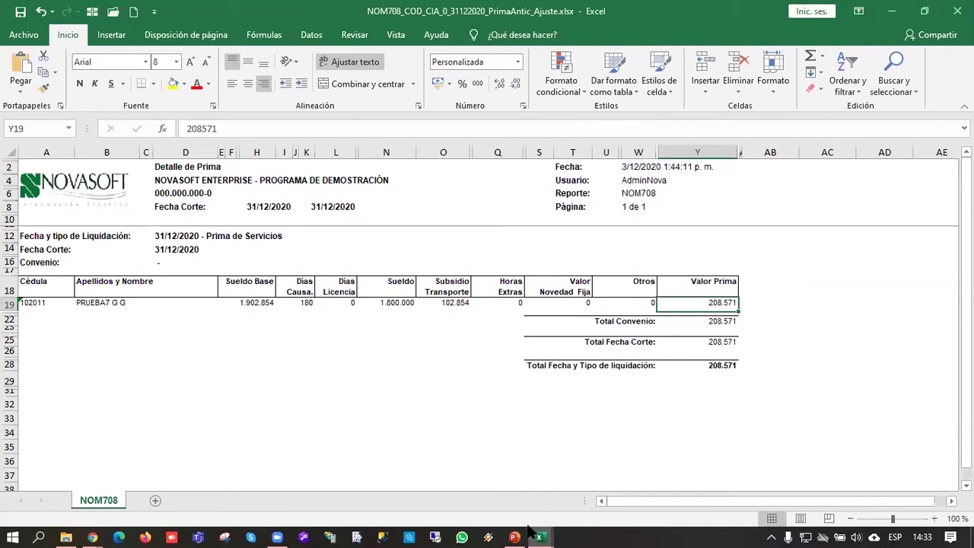
pyautogui.click(553, 407)
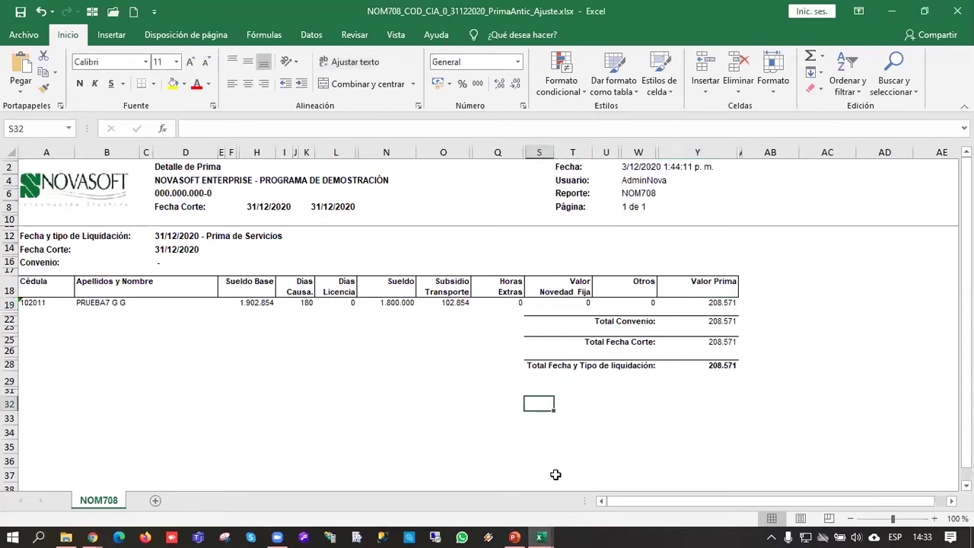
# Step: Close the PrimaAntic_Ajuste, PrimaAntic and NOM1700 Bases de conceptos workbooks without saving
pyautogui.click(956, 11)
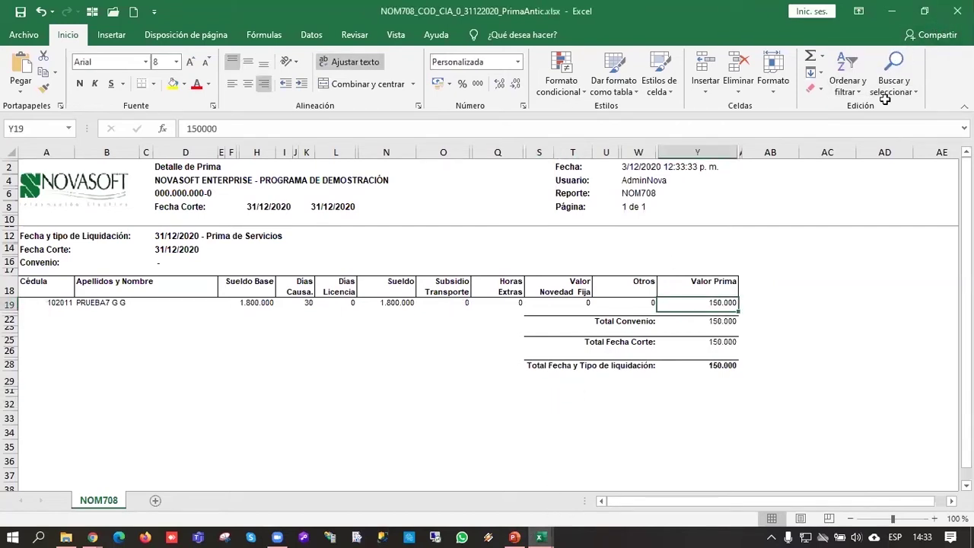
pyautogui.click(958, 11)
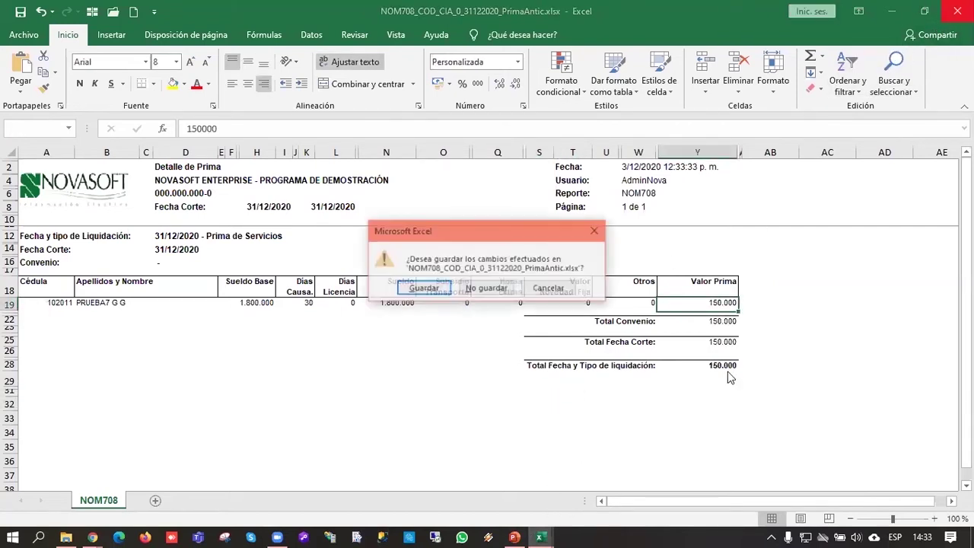
pyautogui.click(486, 297)
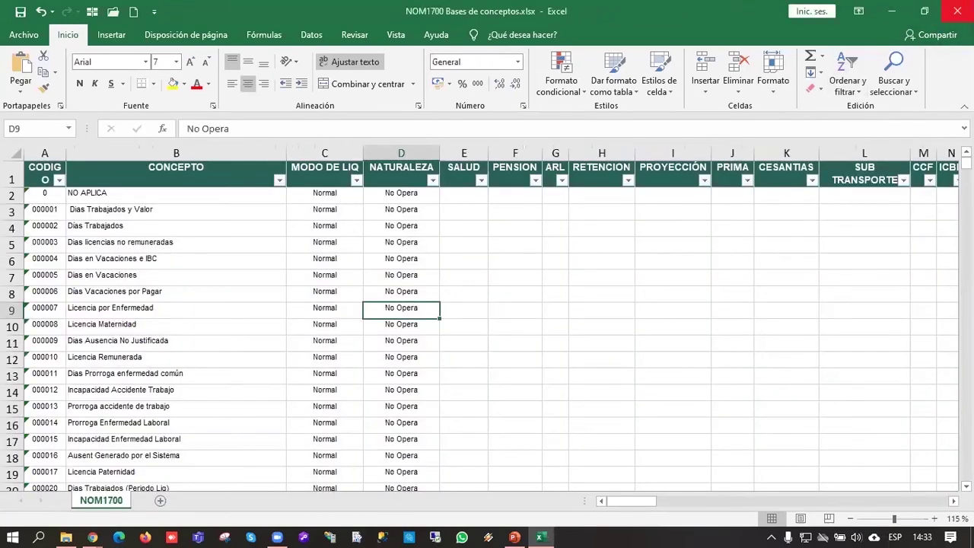
pyautogui.click(957, 10)
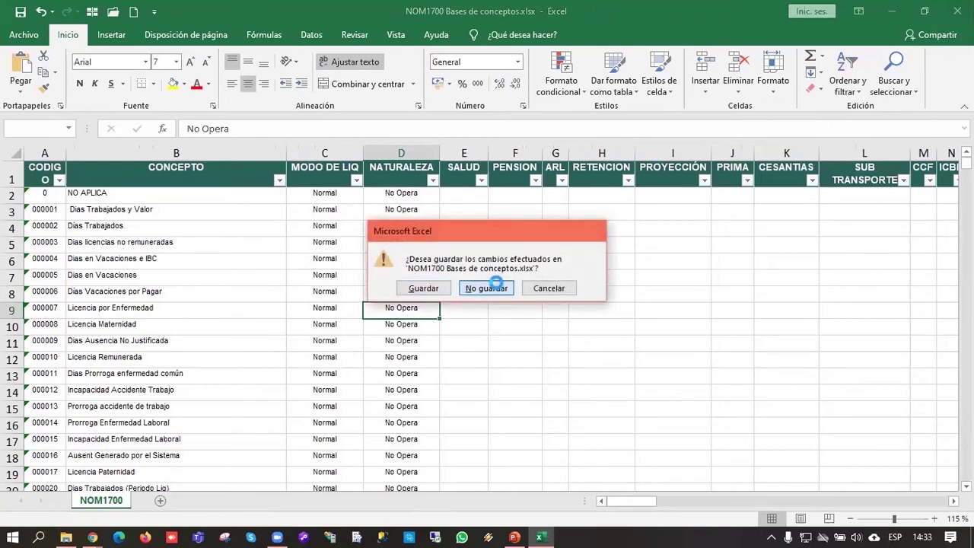
pyautogui.click(498, 290)
pyautogui.click(441, 426)
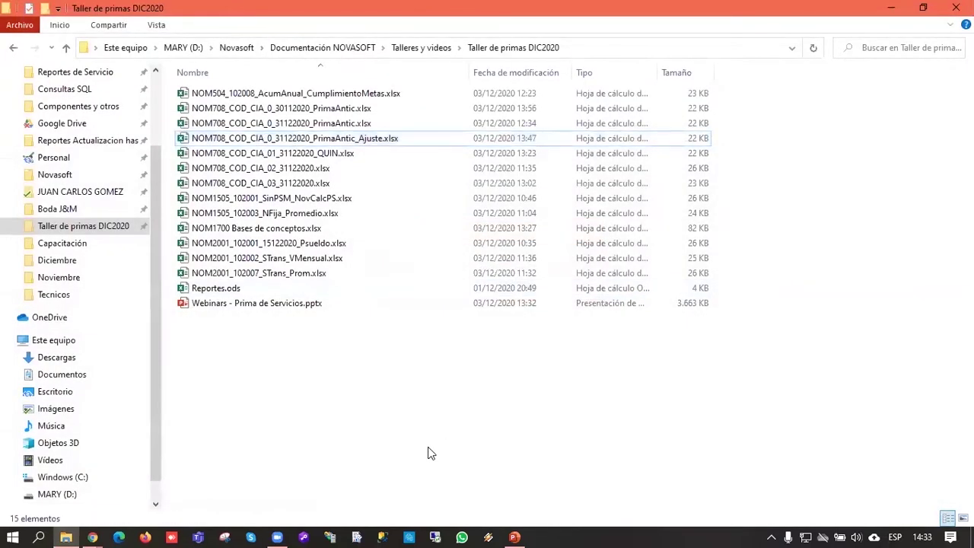
# Step: Open NOM708_COD_CIA_01_31122020_QUIN.xlsx, sum the Sueldo Base values and check the 31/12/2020 Fecha Corte
pyautogui.doubleClick(288, 155)
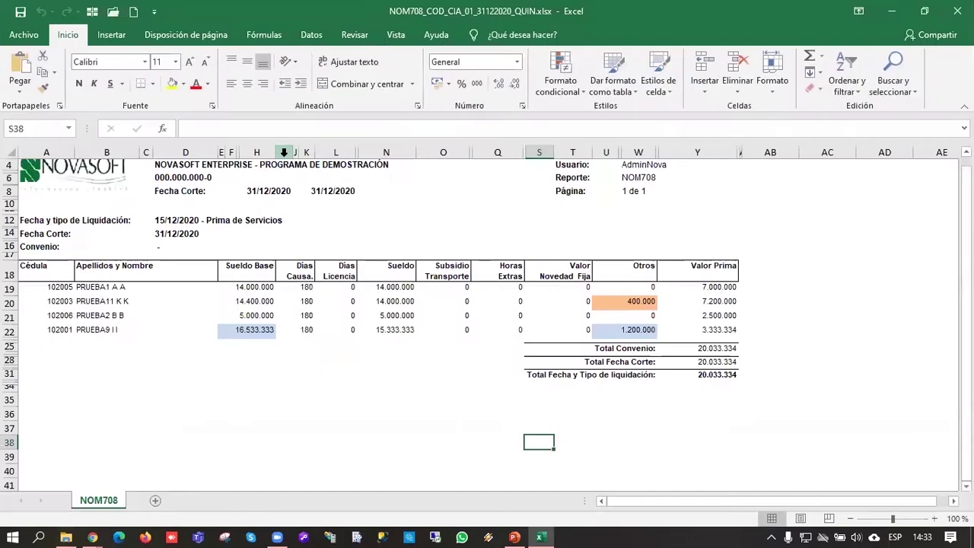
pyautogui.click(284, 427)
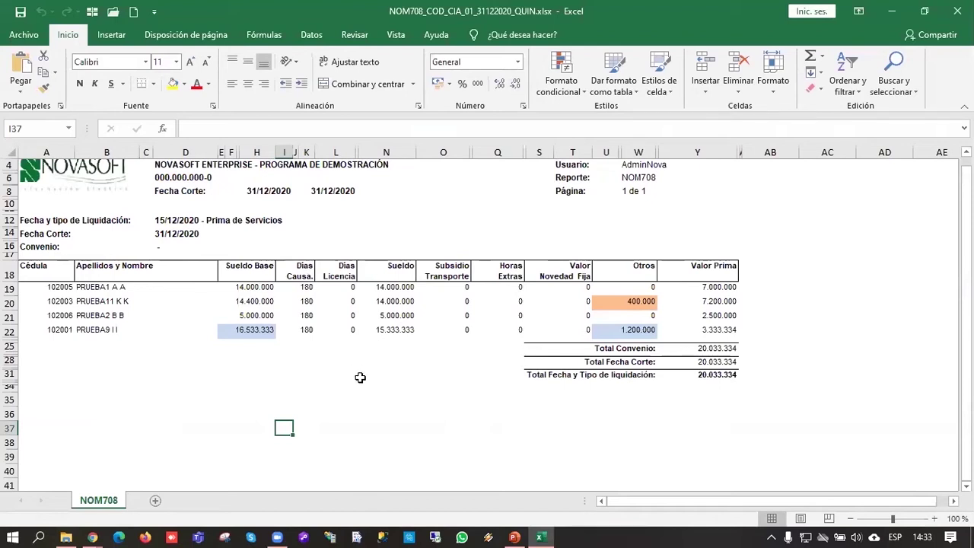
pyautogui.moveTo(262, 286); pyautogui.dragTo(234, 327)
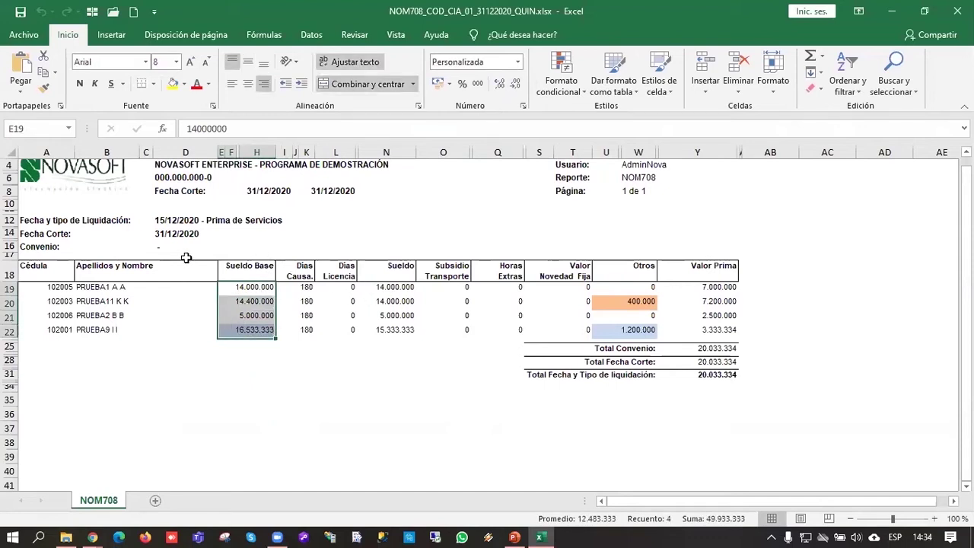
pyautogui.click(176, 235)
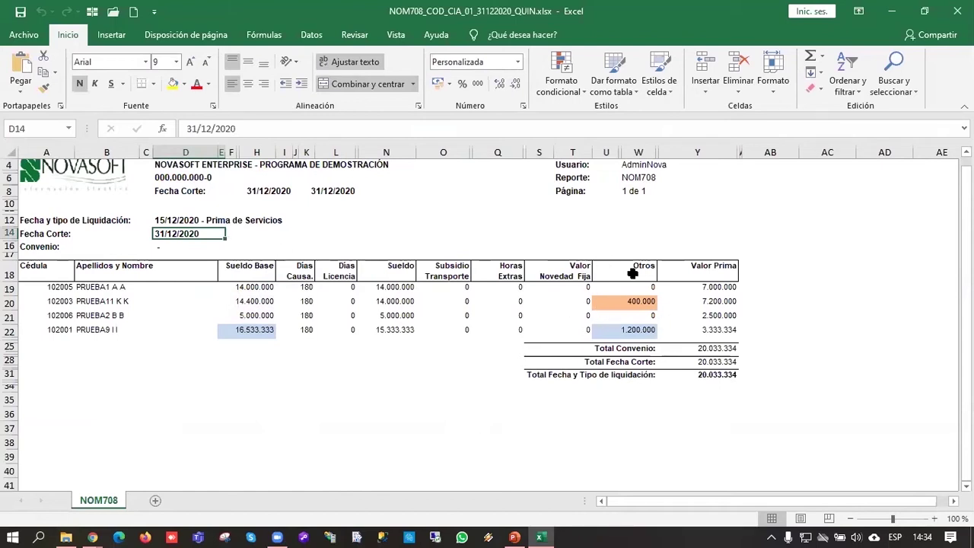
# Step: Check the 400.000 and 1.200.000 Otros values and row 20's employee ID, then bring the folder forward
pyautogui.click(601, 301)
pyautogui.click(623, 333)
pyautogui.click(624, 302)
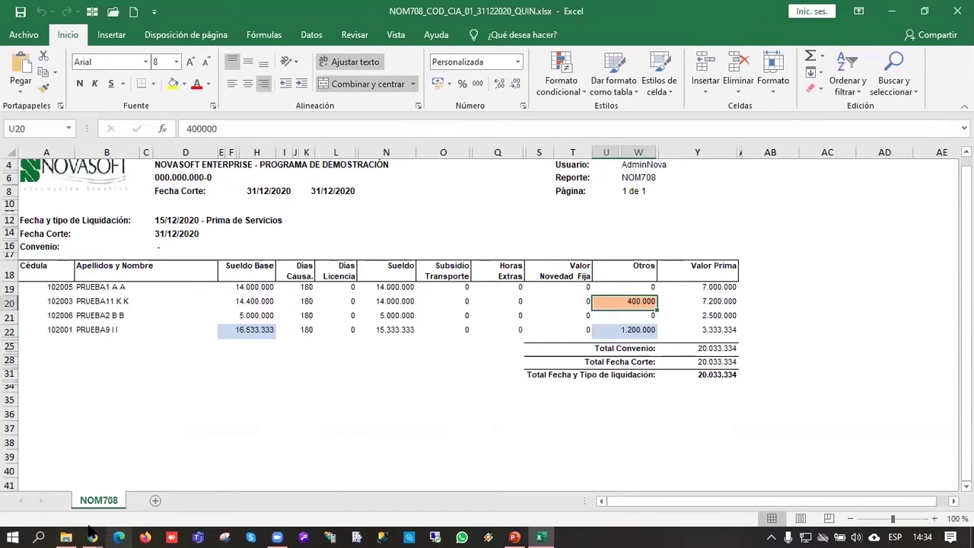
pyautogui.click(67, 304)
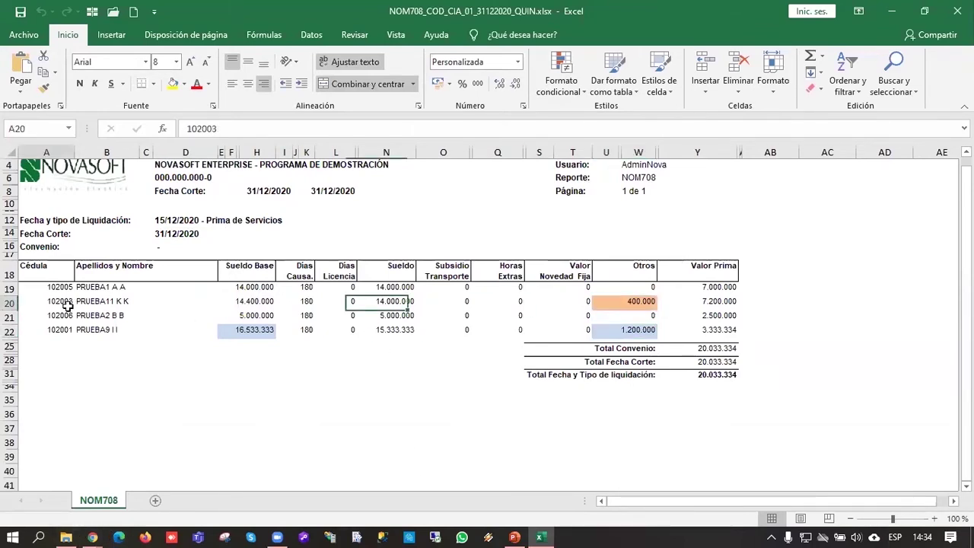
pyautogui.click(67, 535)
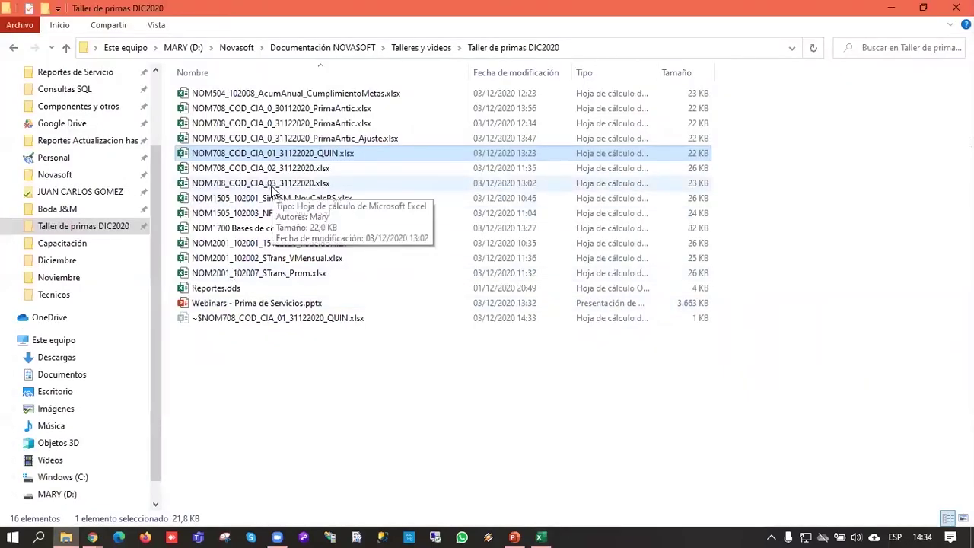
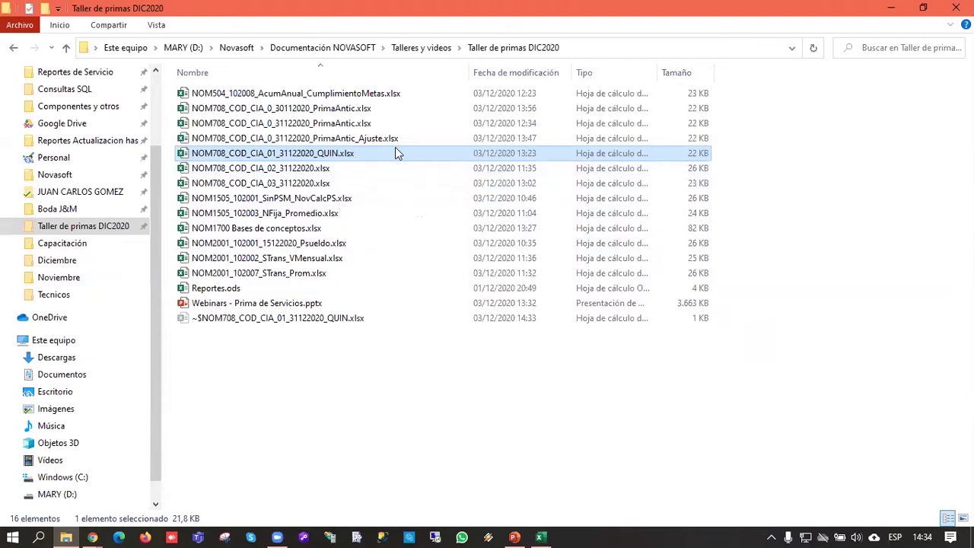
# Step: Open the NOM1505_102003_NFija_Promedio and NOM1505_102001_SinPSM_NovCalcPS workbooks from the Taller de primas folder
pyautogui.doubleClick(311, 211)
pyautogui.click(351, 334)
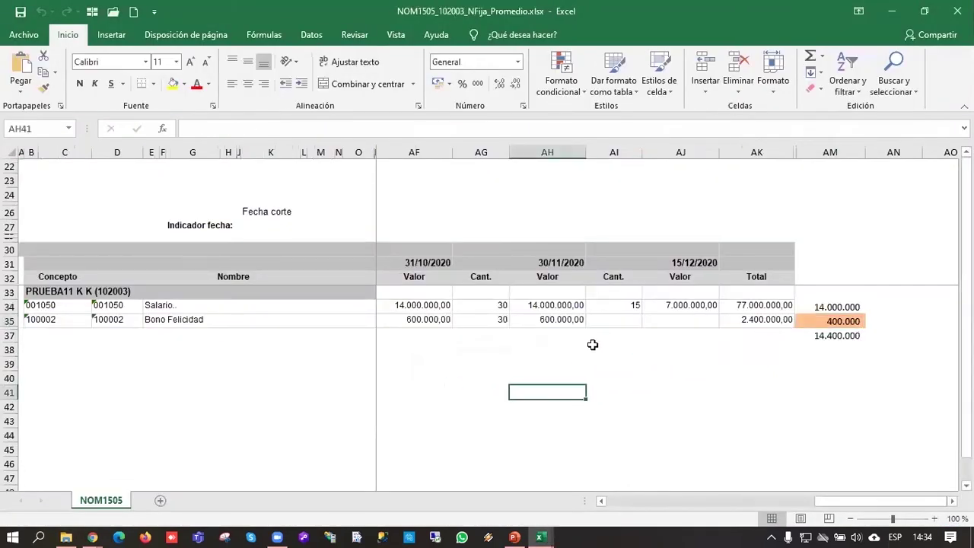
pyautogui.click(892, 10)
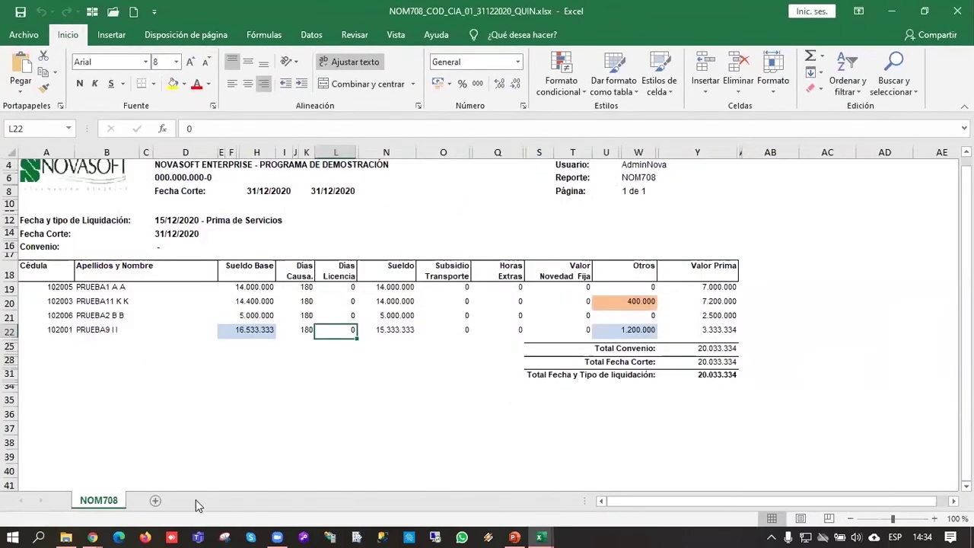
pyautogui.click(67, 537)
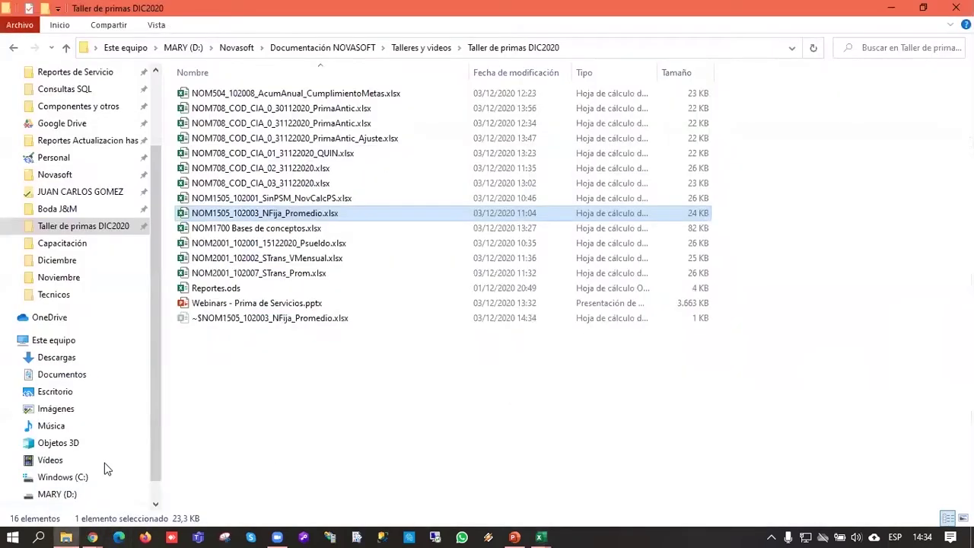
pyautogui.doubleClick(283, 199)
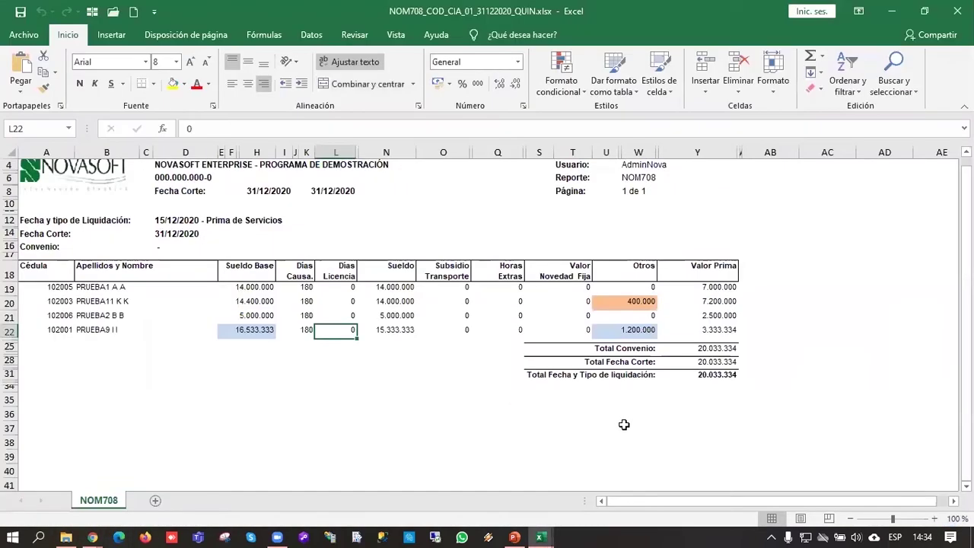
# Step: Return to the NOM1505_102003 workbook, then bring the Novasoft browser window forward
pyautogui.moveTo(540, 537)
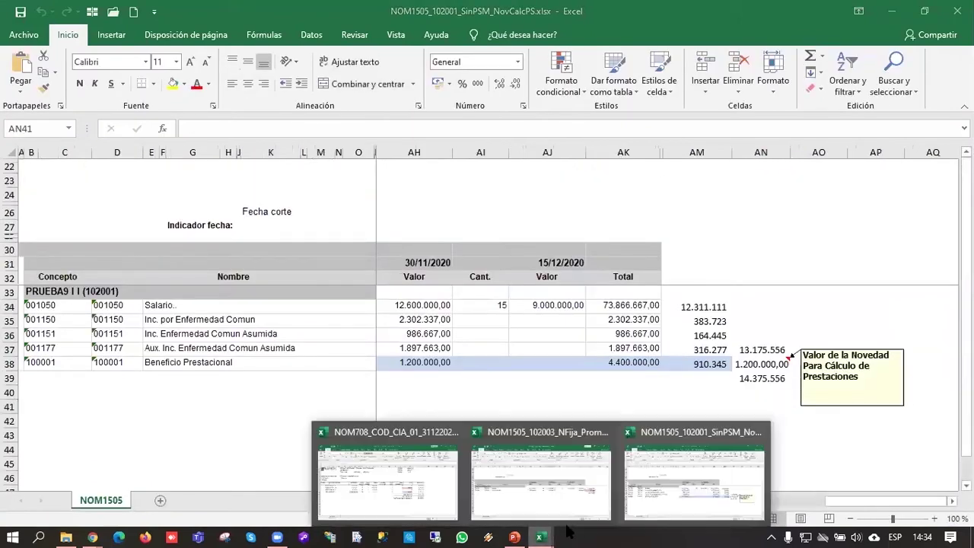
pyautogui.click(583, 494)
pyautogui.click(437, 363)
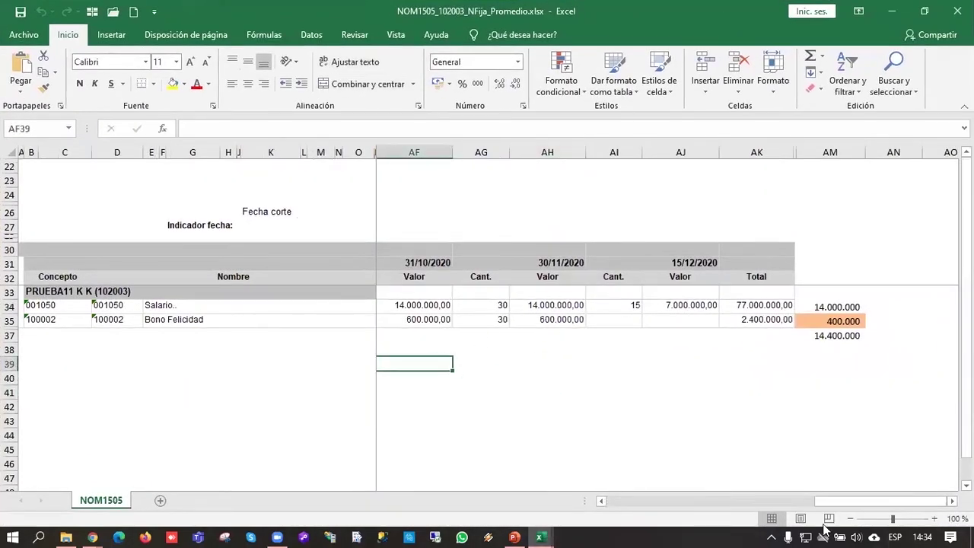
pyautogui.click(799, 501)
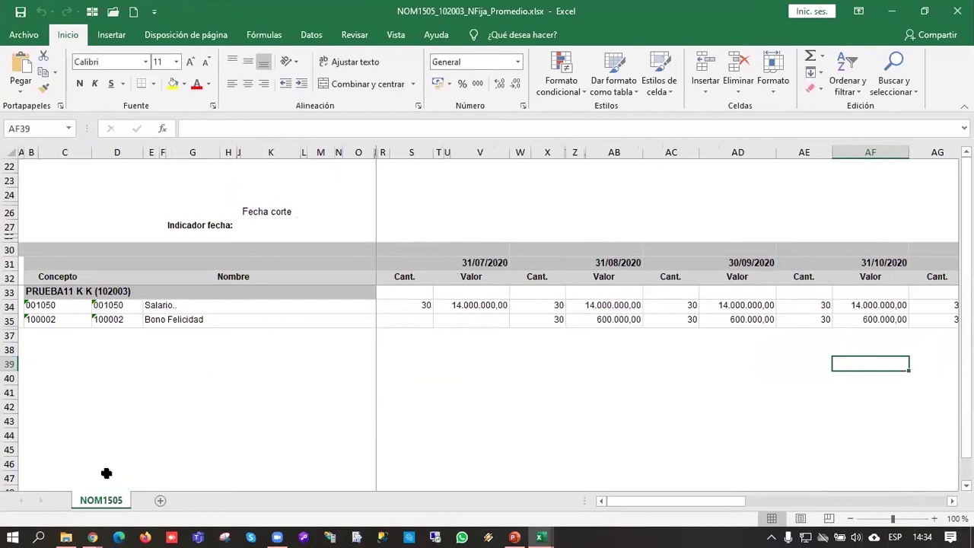
pyautogui.moveTo(92, 538)
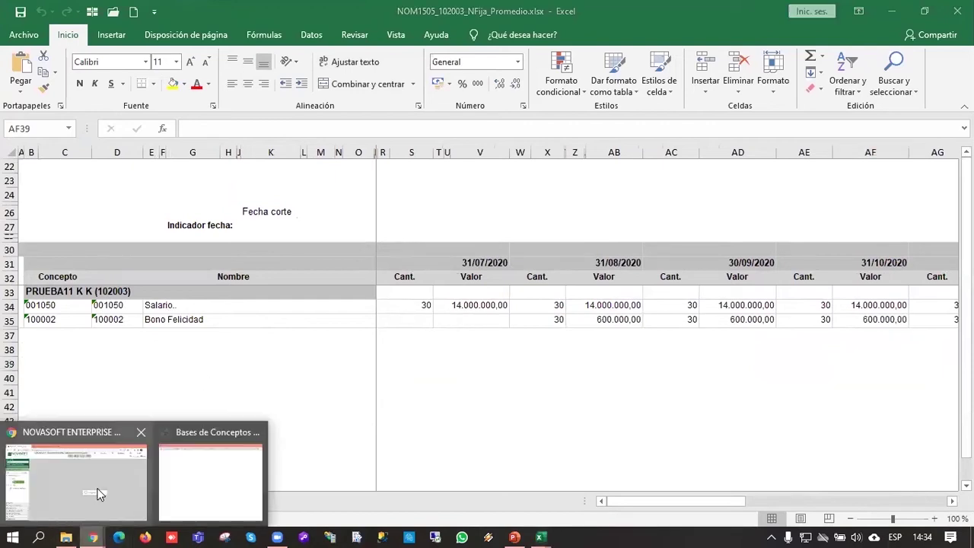
pyautogui.click(97, 494)
pyautogui.doubleClick(28, 193)
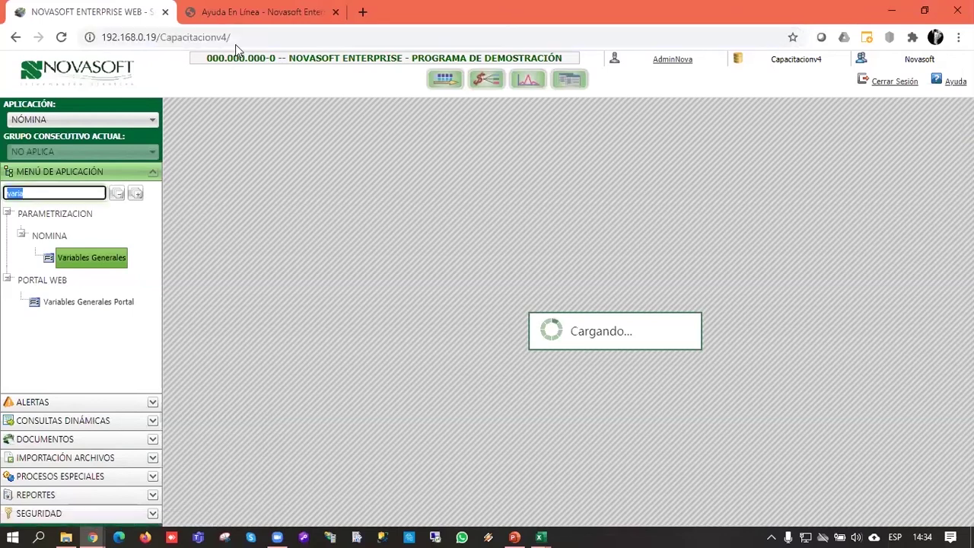
# Step: Select the Novasoft page address, then bring the NOM1505_102001_SinPSM_NovCalcPS workbook back to the front
pyautogui.moveTo(250, 37); pyautogui.dragTo(65, 37)
pyautogui.click(459, 370)
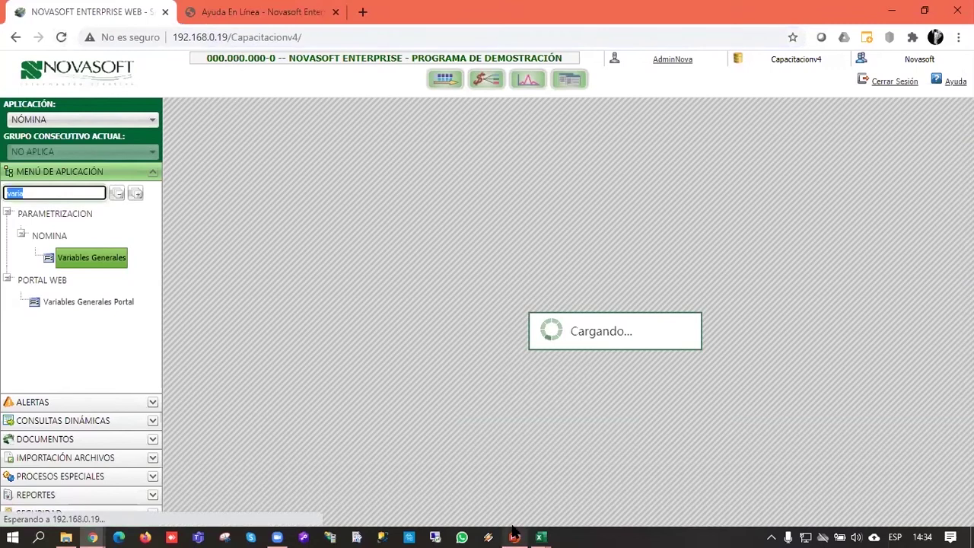
pyautogui.moveTo(535, 530)
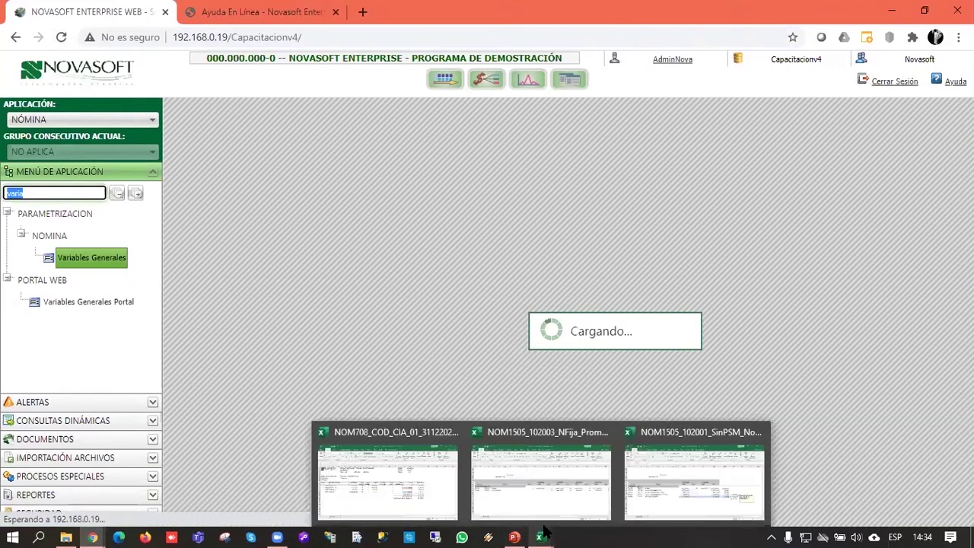
pyautogui.click(657, 492)
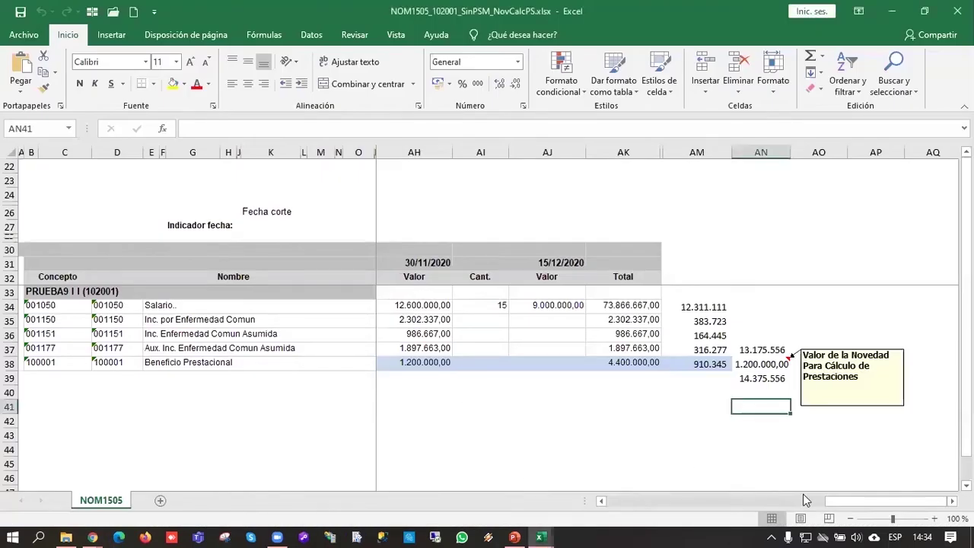
# Step: Switch to the NOM1505_102003_NFija_Promedio workbook and check the July header cell
pyautogui.moveTo(843, 505); pyautogui.dragTo(624, 504)
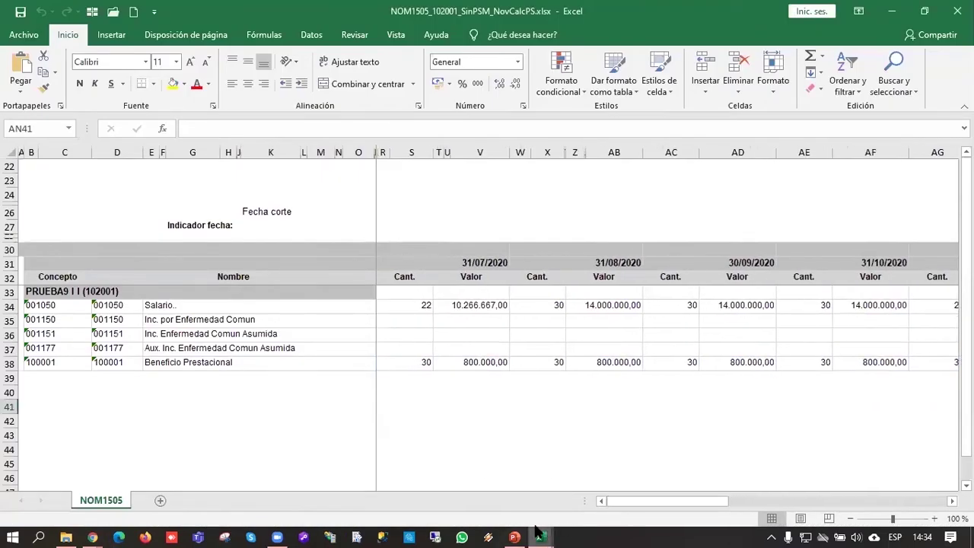
pyautogui.moveTo(538, 530)
pyautogui.click(561, 491)
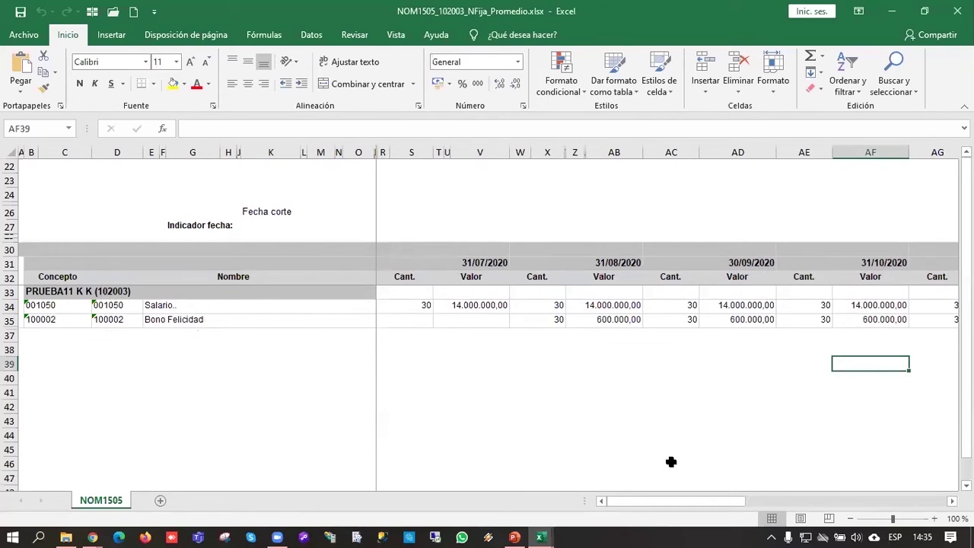
pyautogui.click(464, 386)
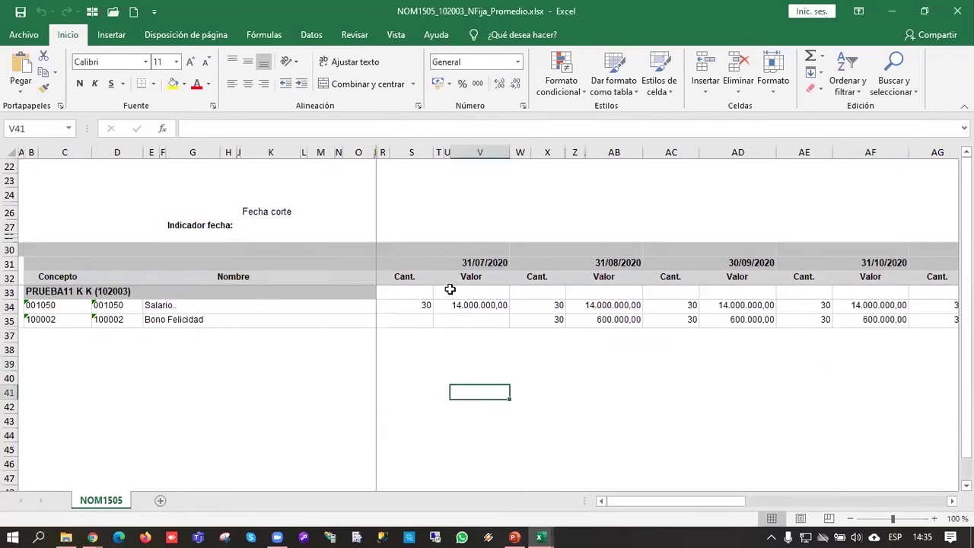
pyautogui.click(449, 290)
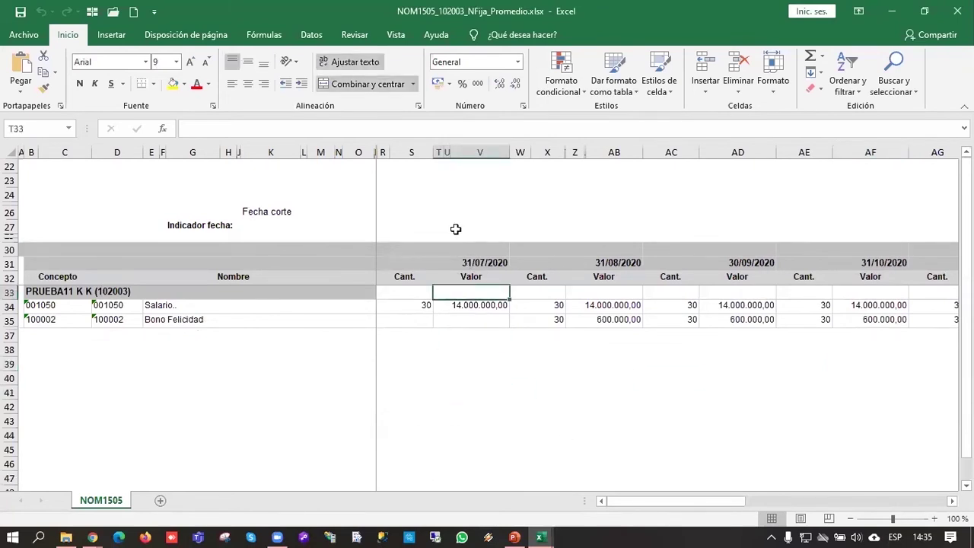
# Step: Follow the Bono Felicidad row (concept 100002) right to its empty December quantity
pyautogui.moveTo(679, 502); pyautogui.dragTo(884, 473)
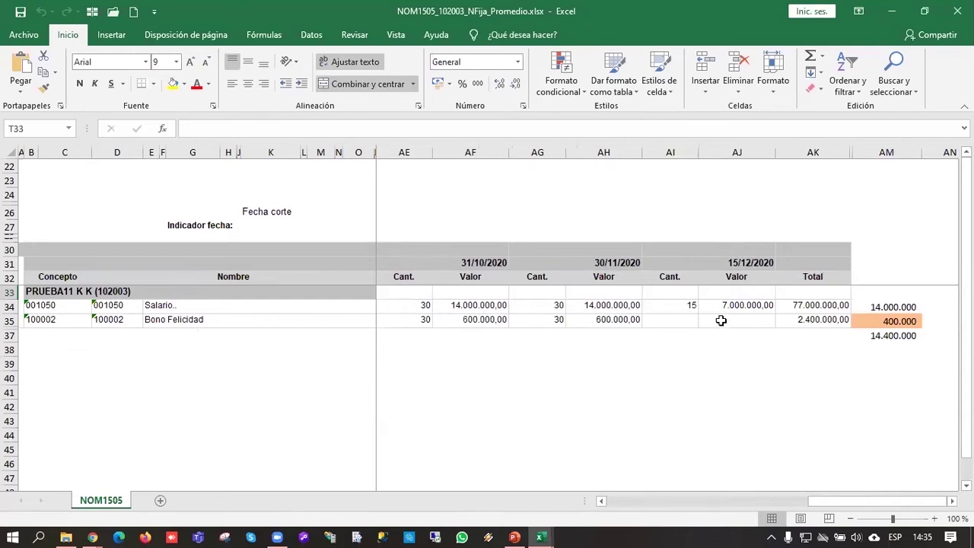
pyautogui.click(105, 318)
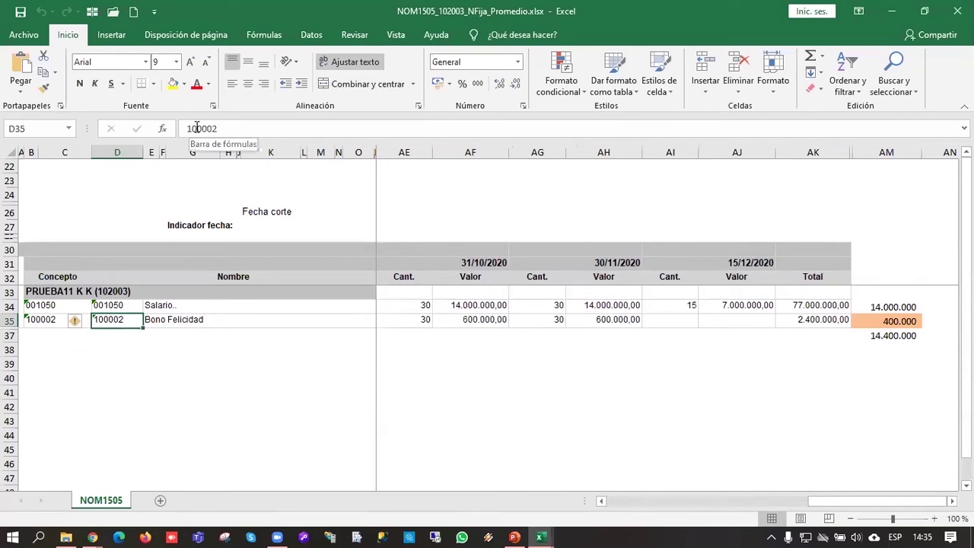
pyautogui.click(241, 317)
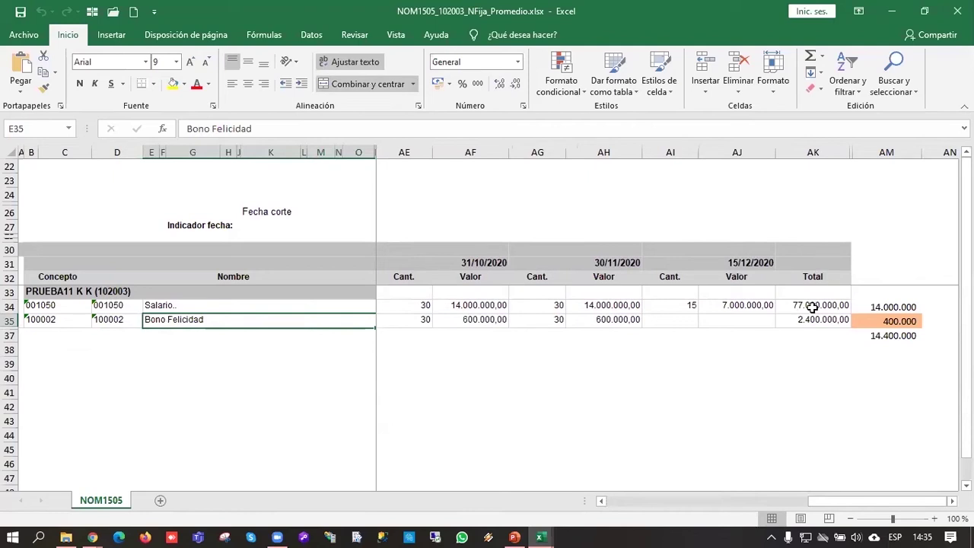
pyautogui.click(673, 318)
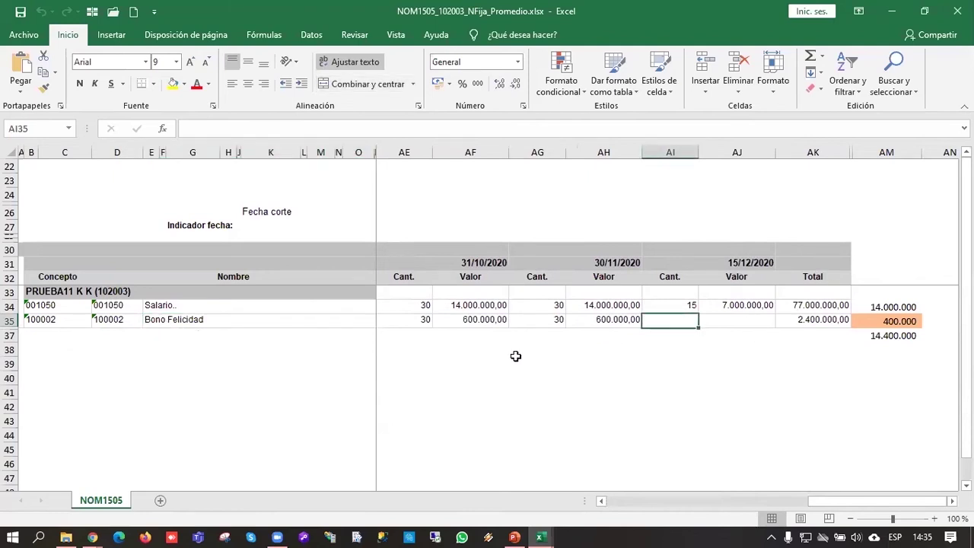
pyautogui.scroll(-1, 516, 356)
# Step: Check the 2.400.000 Bono Felicidad total in AK35 and the =+AK35/180*30 formula in AM35
pyautogui.click(694, 293)
pyautogui.press('Left')
pyautogui.press('Left')
pyautogui.press('Home')
pyautogui.press('Right')
pyautogui.press('Right')
pyautogui.press('Right')
pyautogui.press('Right')
pyautogui.press('Right')
pyautogui.press('Right')
pyautogui.press('Right')
pyautogui.press('Right')
pyautogui.press('Right')
pyautogui.press('Right')
pyautogui.press('Right')
pyautogui.press('Right')
pyautogui.press('Right')
pyautogui.press('Right')
pyautogui.press('Right')
pyautogui.press('Right')
pyautogui.press('Right')
pyautogui.press('Right')
pyautogui.press('Right')
pyautogui.press('Right')
pyautogui.press('Right')
pyautogui.press('Right')
pyautogui.press('Right')
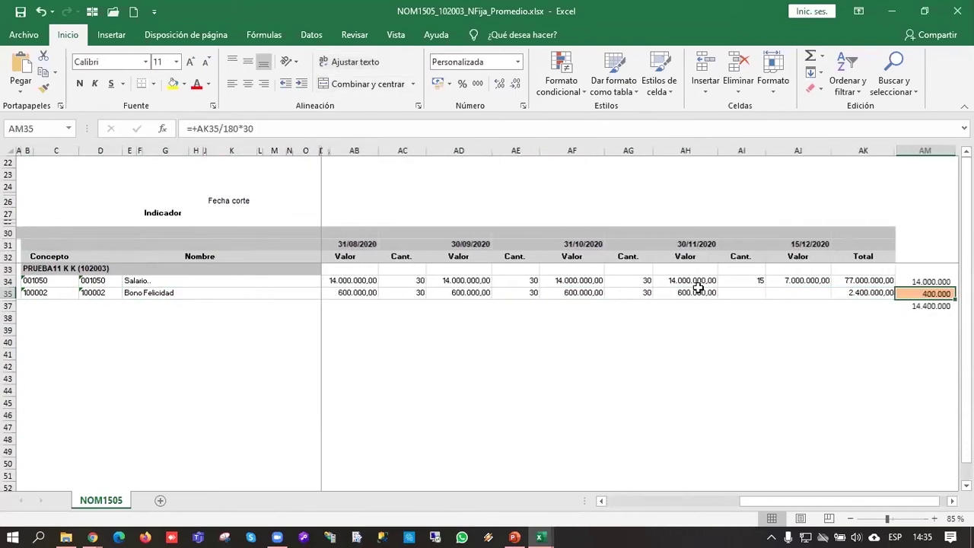
pyautogui.press('Left')
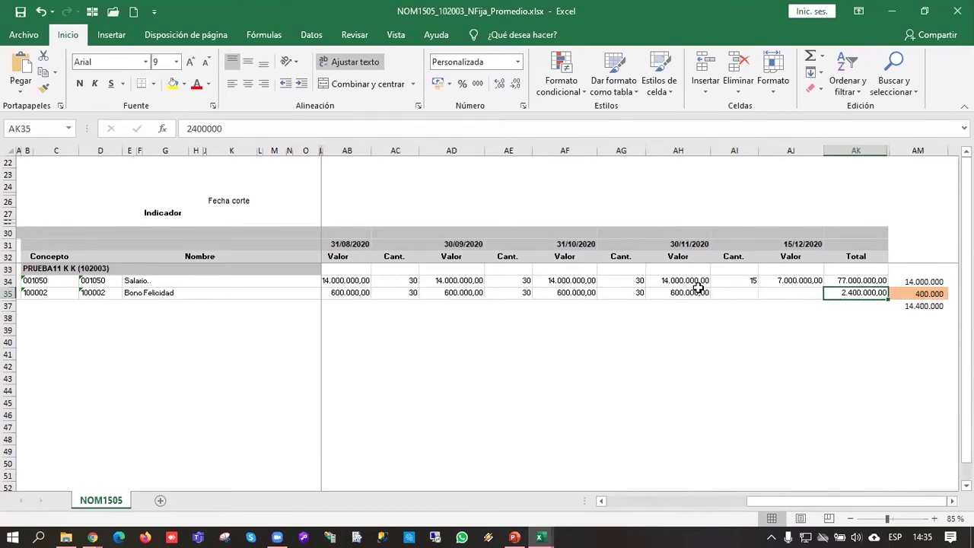
pyautogui.press('Right')
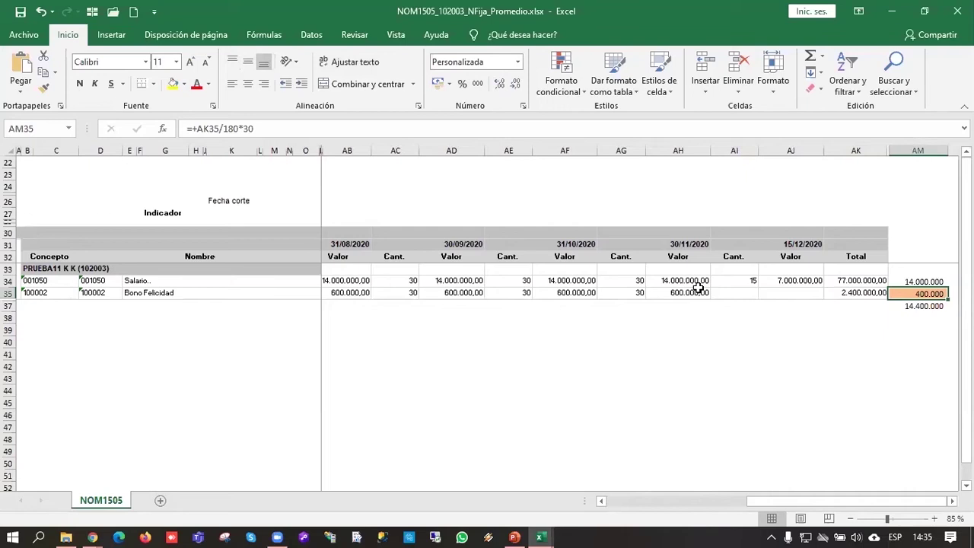
pyautogui.press('Down')
pyautogui.press('Up')
pyautogui.press('Up')
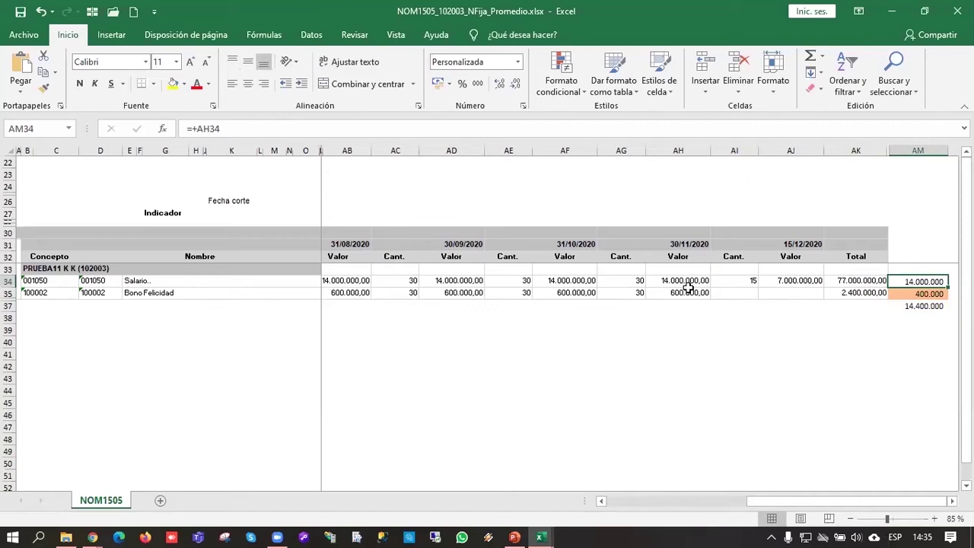
pyautogui.click(68, 520)
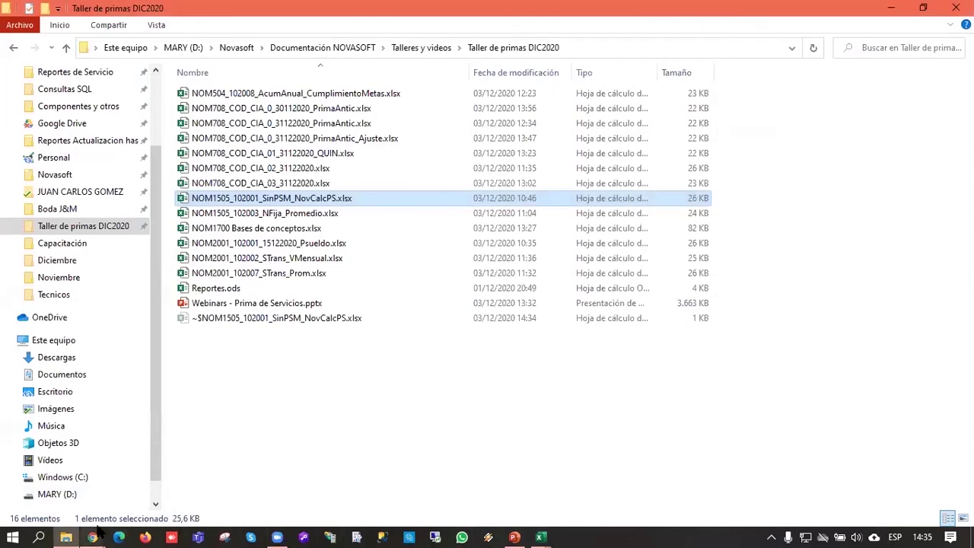
# Step: Search the Novasoft menu for 'bases' and open the Bases de Liquidacion report
pyautogui.moveTo(92, 537)
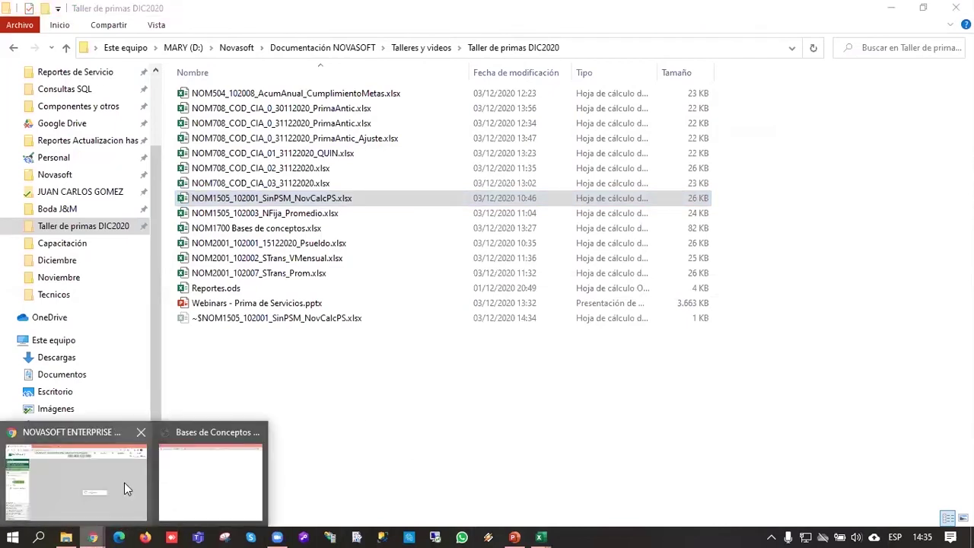
pyautogui.click(68, 481)
pyautogui.click(190, 42)
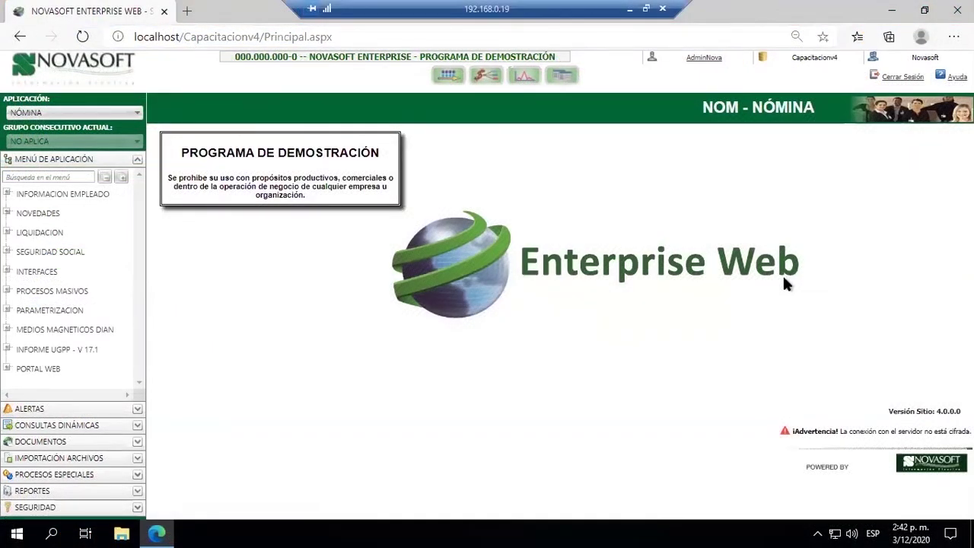
pyautogui.click(61, 177)
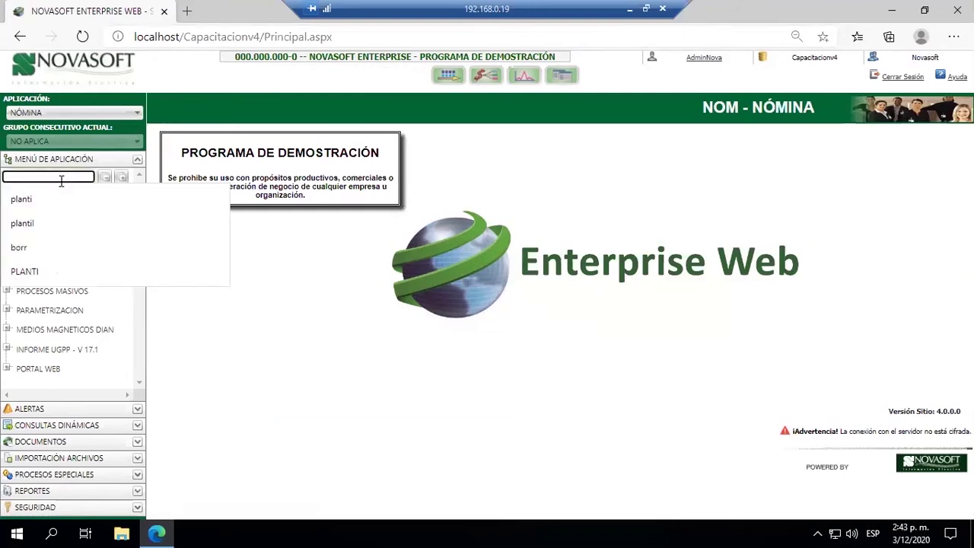
pyautogui.write('bases')
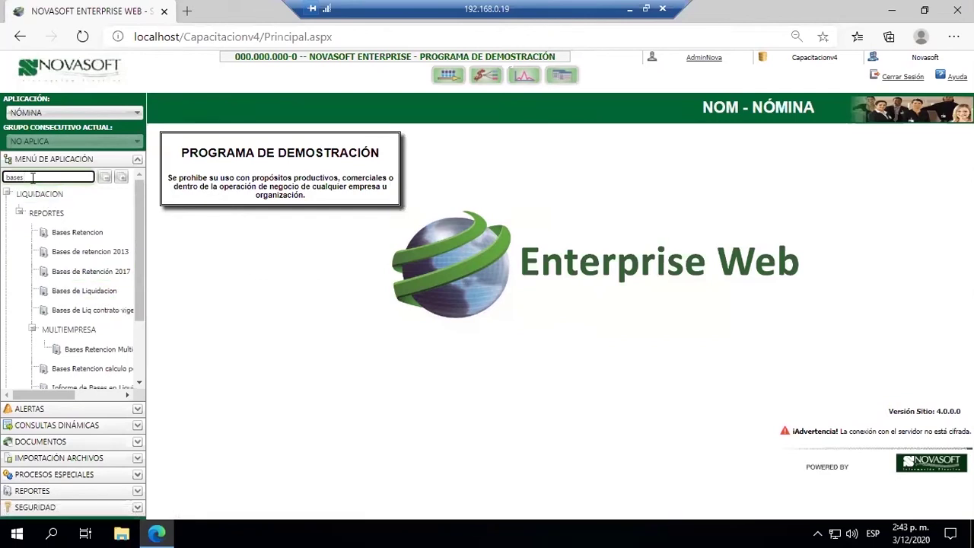
pyautogui.click(69, 292)
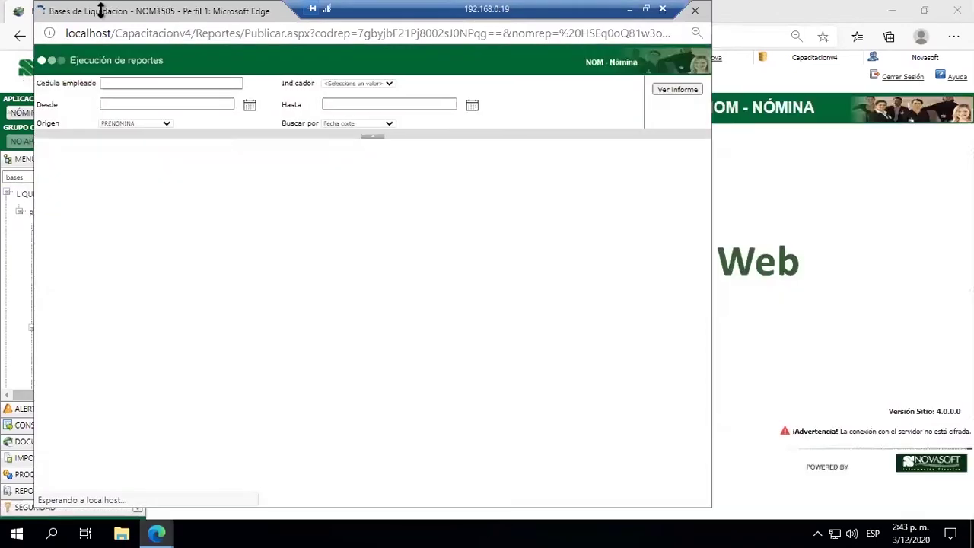
# Step: Copy the employee number from cell B33 and paste it into Cedula Empleado
pyautogui.moveTo(102, 11); pyautogui.dragTo(106, 41)
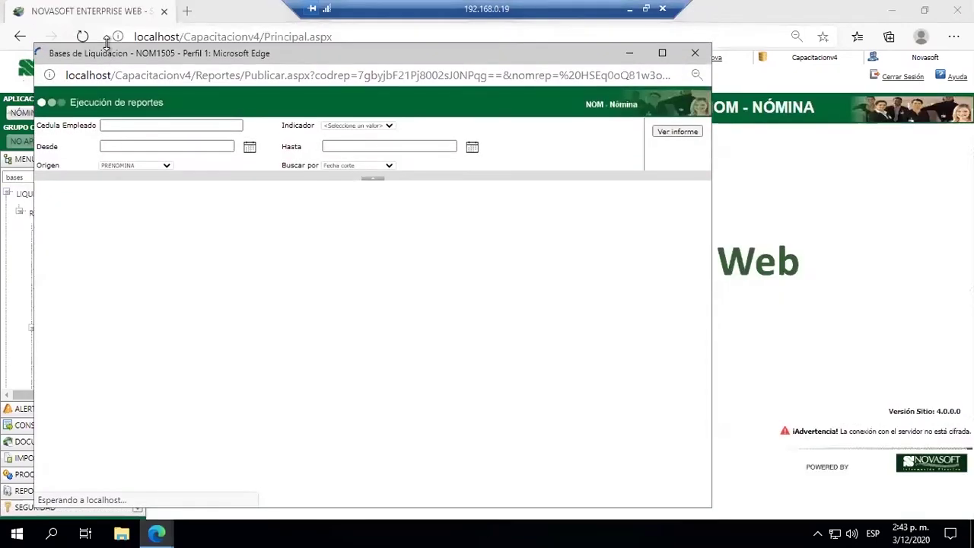
pyautogui.click(199, 128)
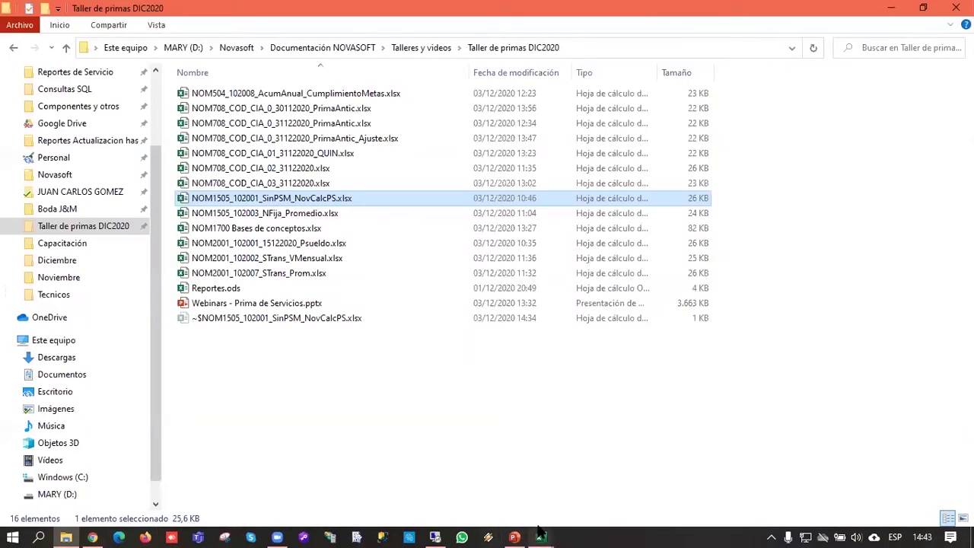
pyautogui.moveTo(540, 537)
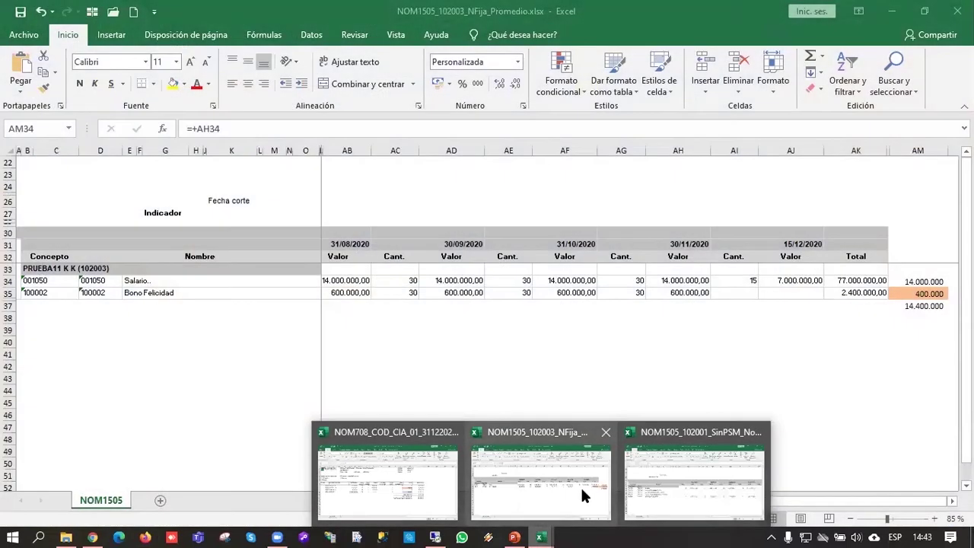
pyautogui.click(581, 489)
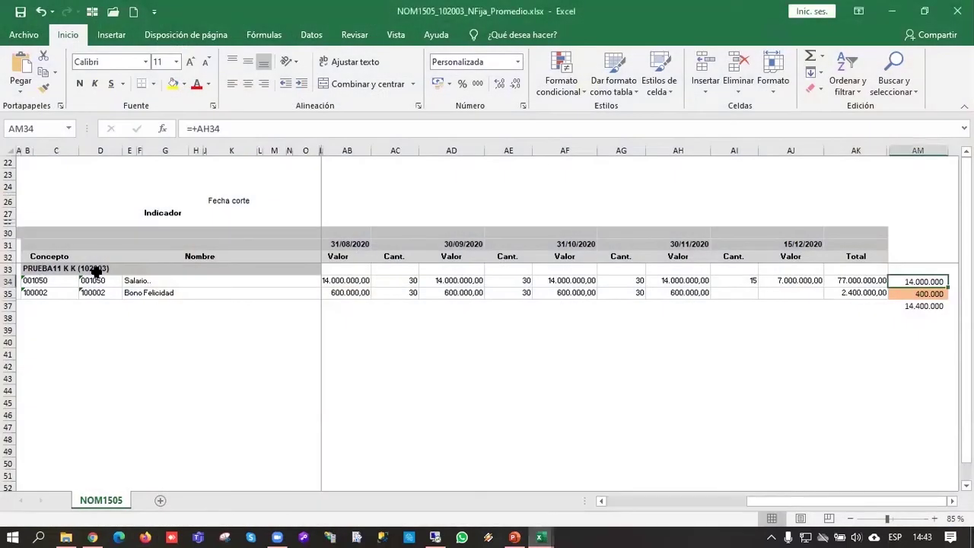
pyautogui.click(90, 269)
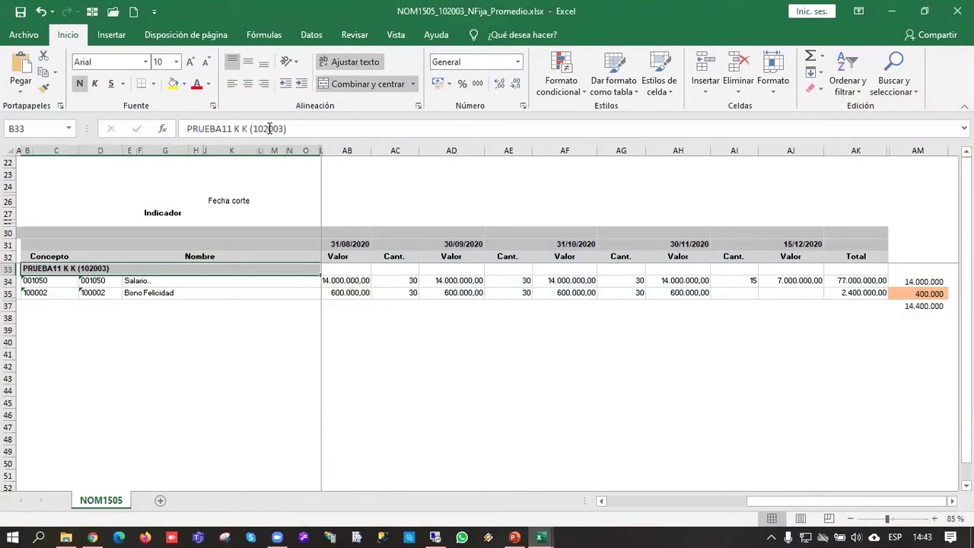
pyautogui.moveTo(283, 129); pyautogui.dragTo(254, 129)
pyautogui.hotkey('ctrl', 'c')
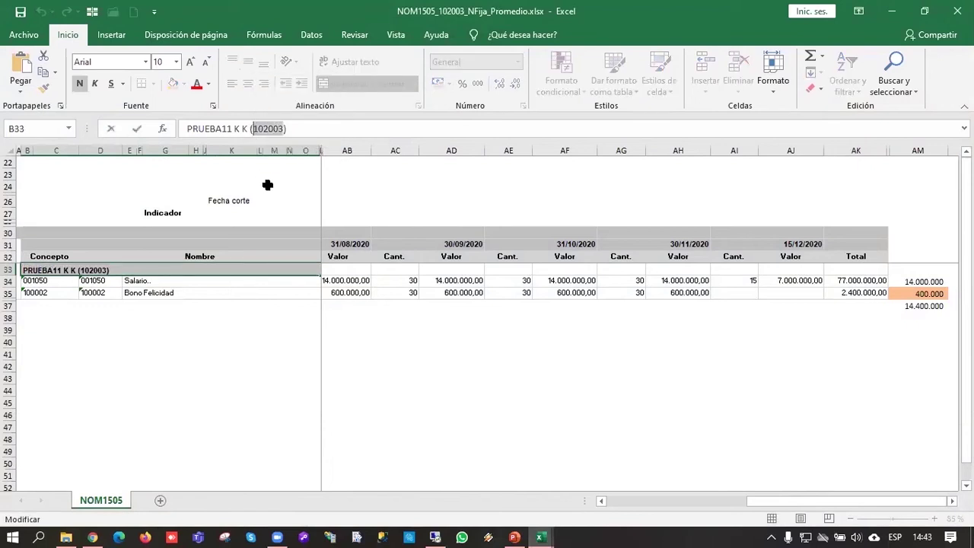
pyautogui.click(398, 404)
pyautogui.click(424, 533)
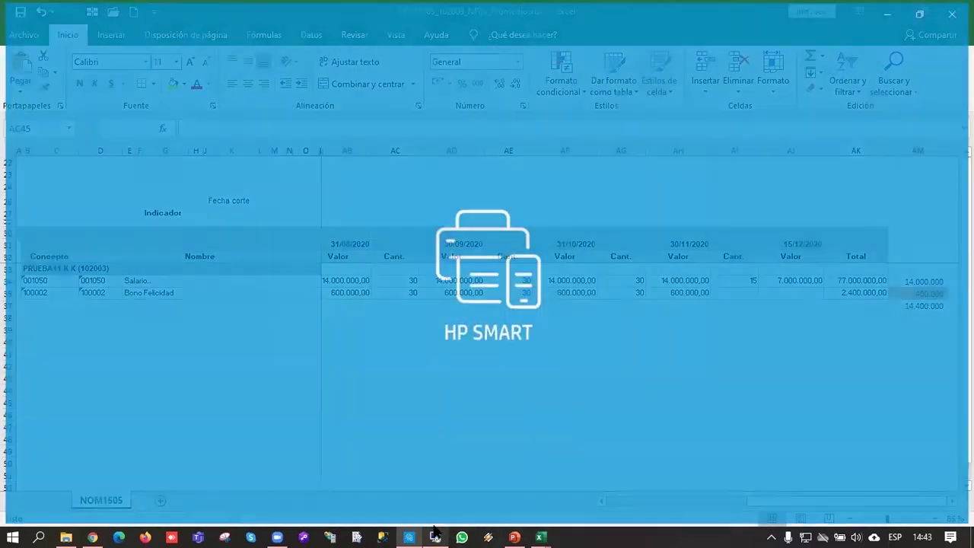
pyautogui.hotkey('ctrl', 'v')
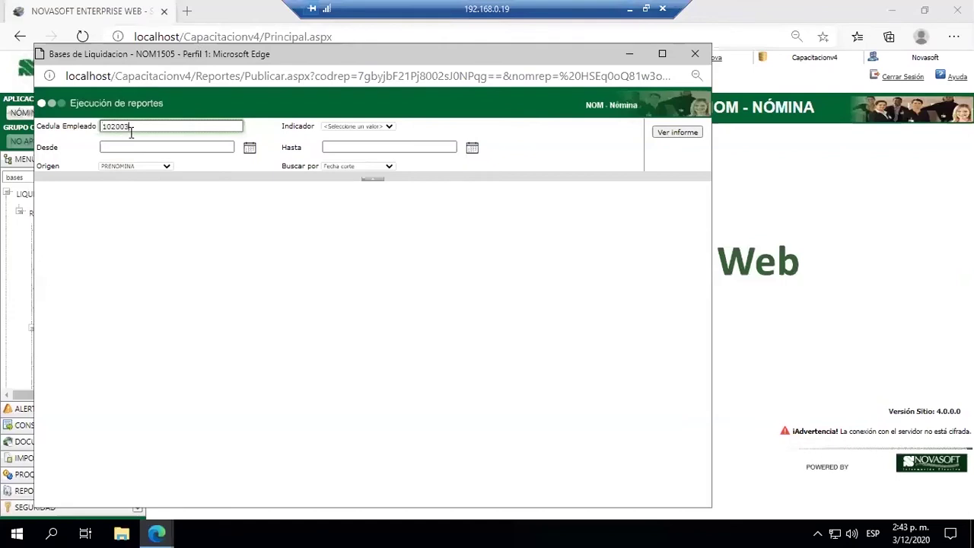
# Step: Set indicator Prima de Servic, dates 01/07/2020–31/12/2020, origin HISTORICO, and generate the report
pyautogui.click(139, 146)
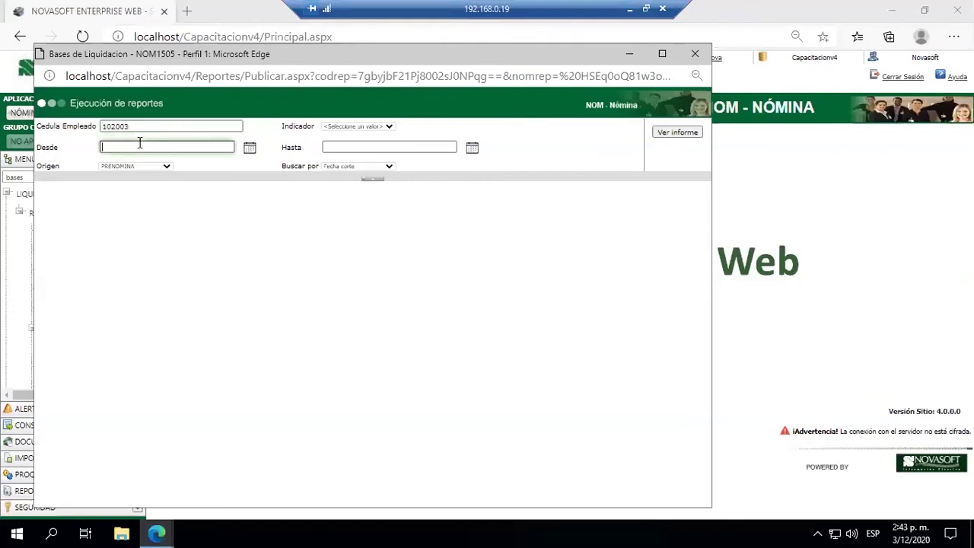
pyautogui.click(366, 126)
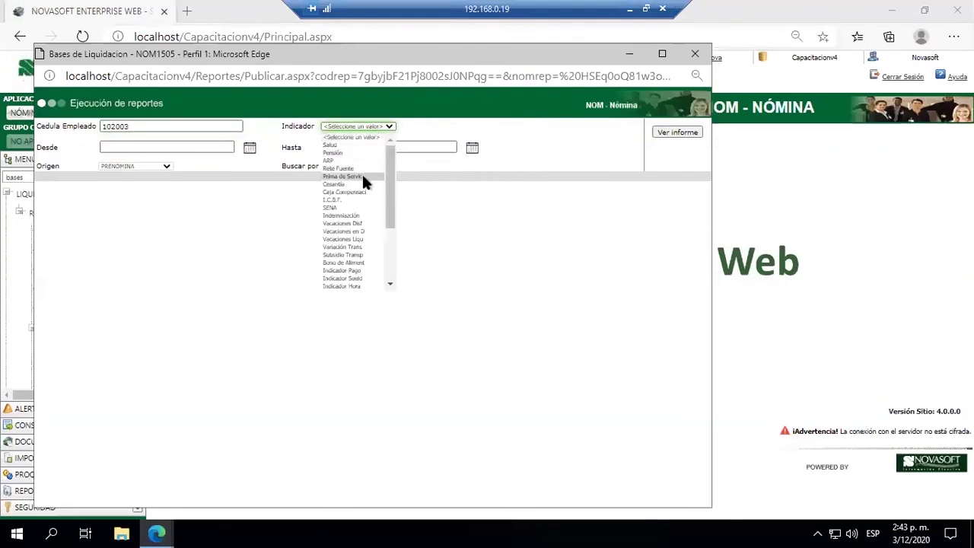
pyautogui.click(362, 176)
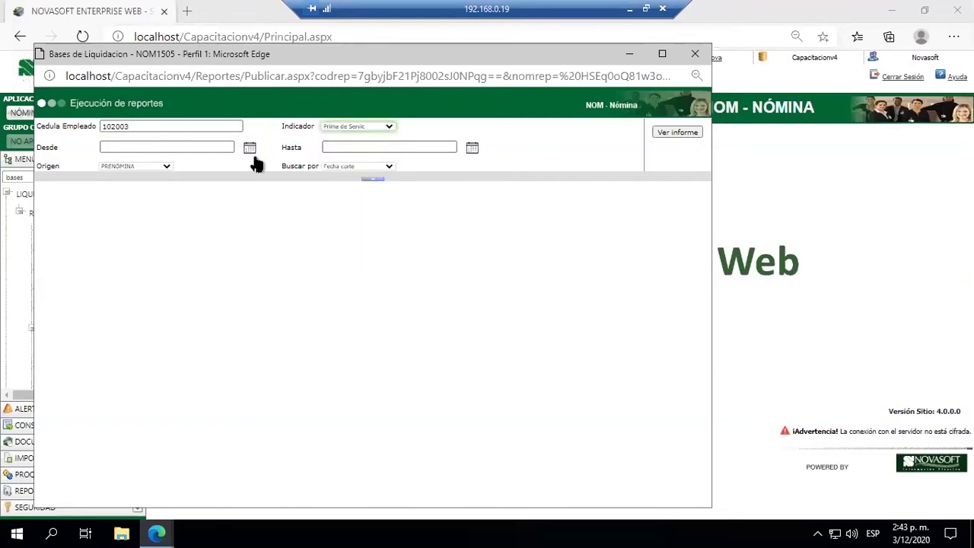
pyautogui.click(220, 148)
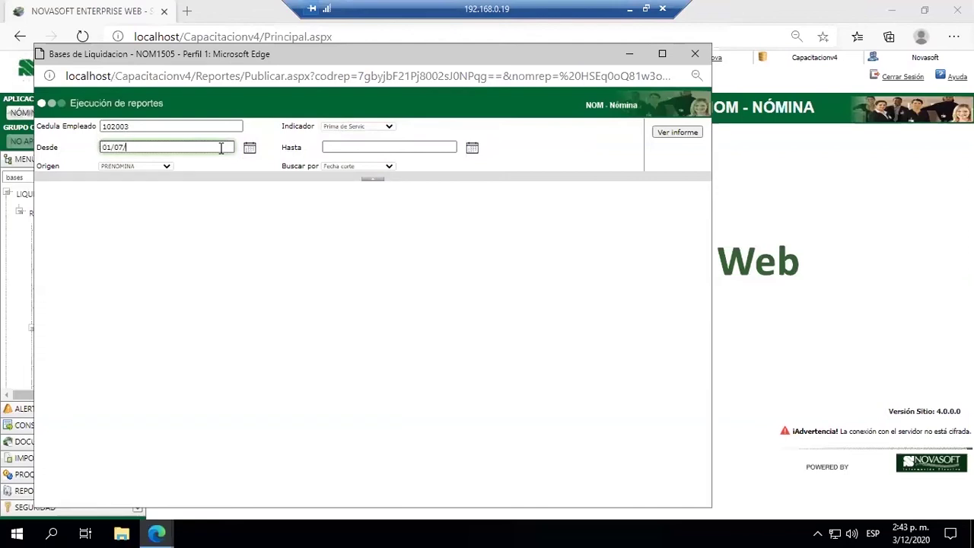
pyautogui.click(386, 149)
pyautogui.write('31/12/2020')
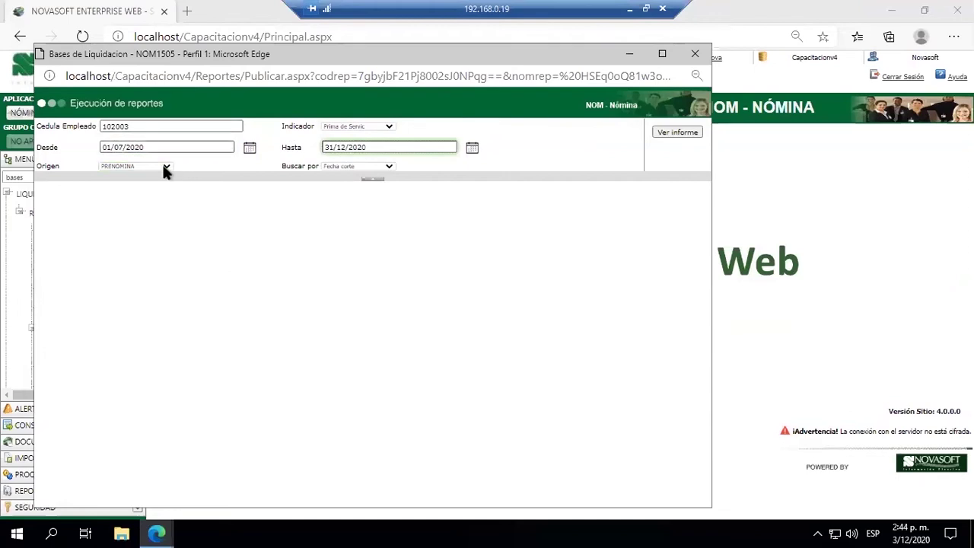
pyautogui.click(167, 168)
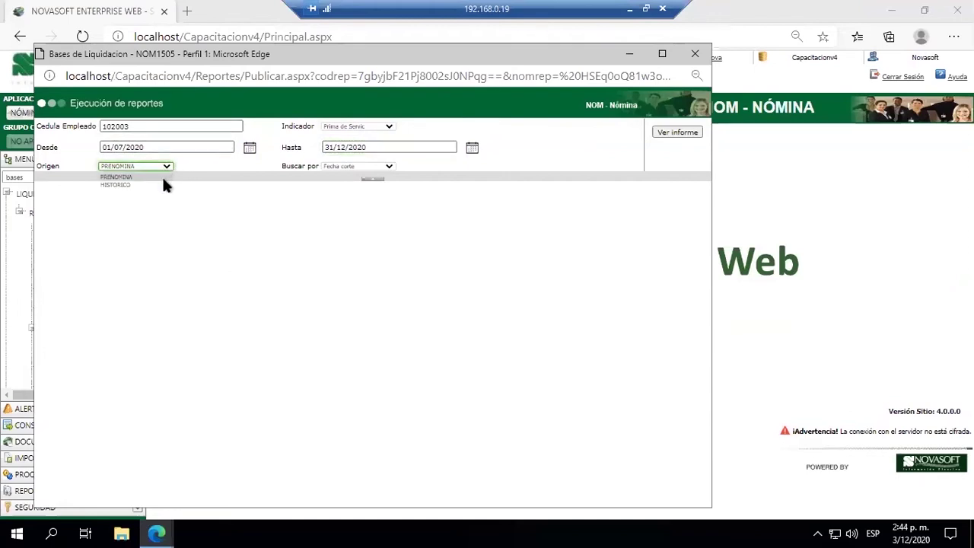
pyautogui.click(161, 184)
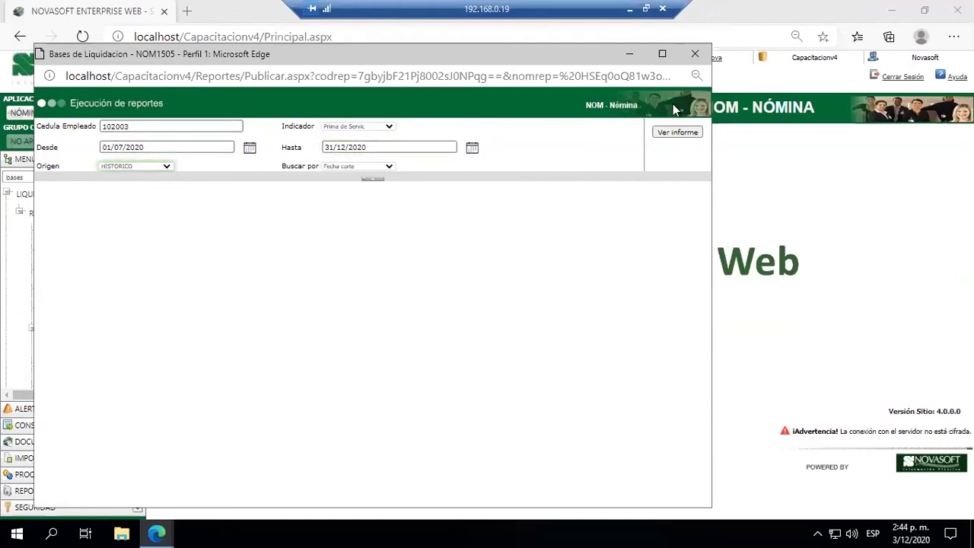
pyautogui.click(677, 132)
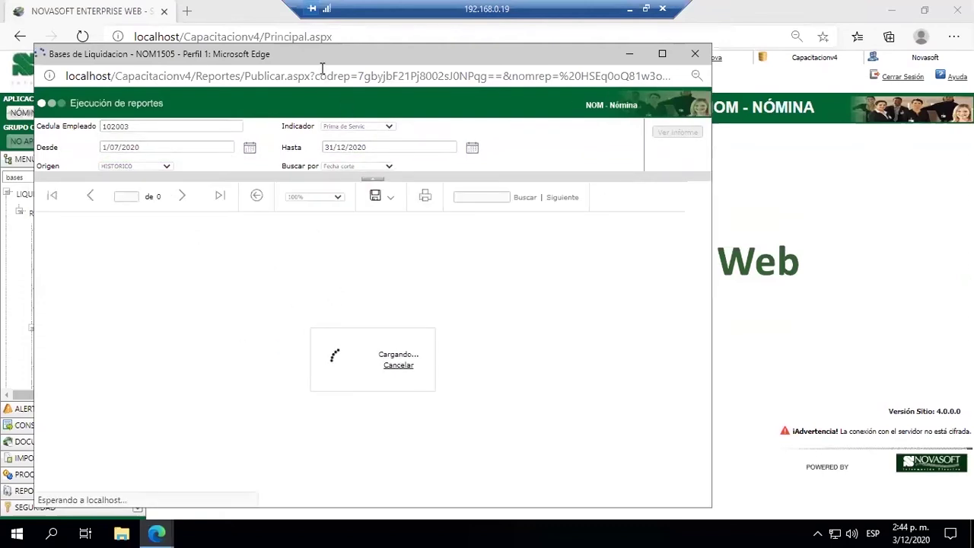
pyautogui.moveTo(319, 55); pyautogui.dragTo(383, 49)
pyautogui.moveTo(412, 490); pyautogui.dragTo(677, 485)
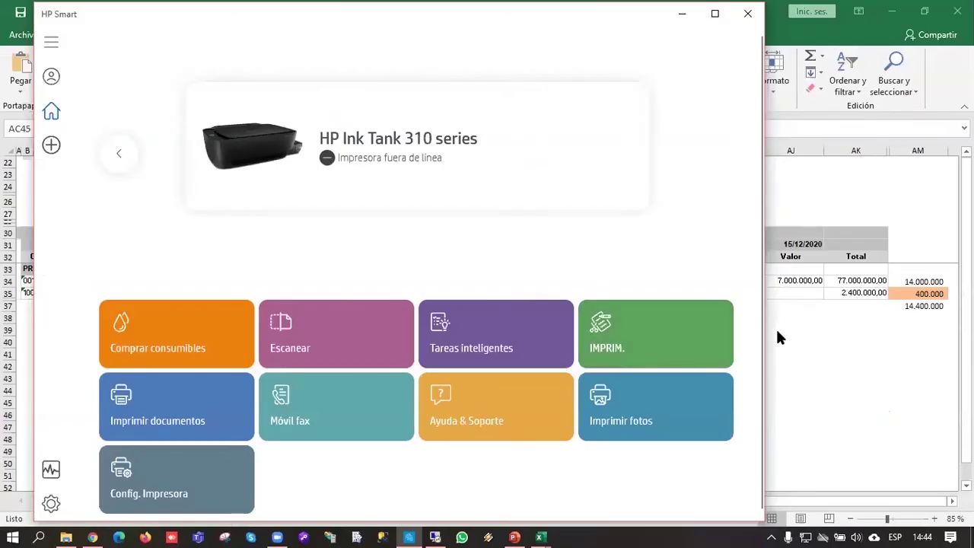
# Step: Close HP Smart and inspect the prima formula in cell AM35
pyautogui.click(735, 23)
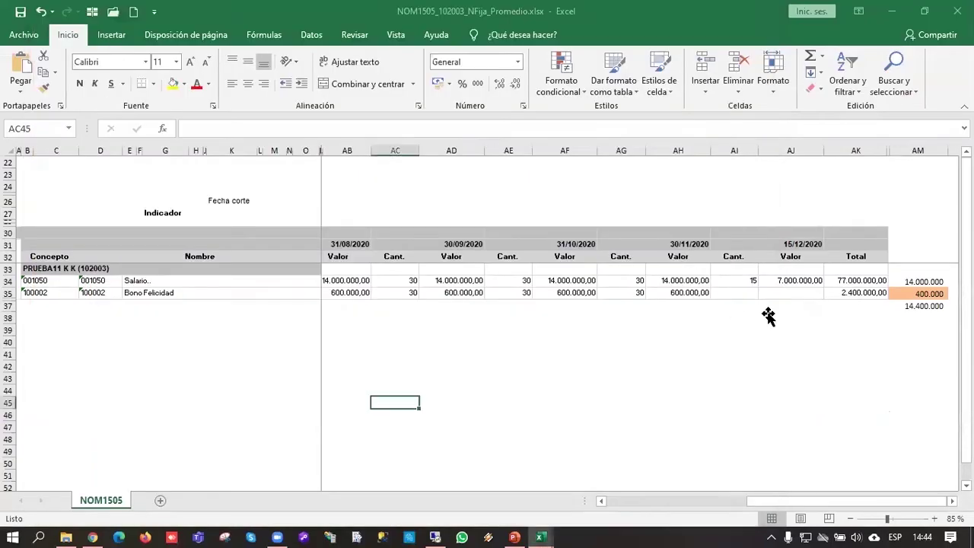
pyautogui.click(766, 315)
pyautogui.click(923, 297)
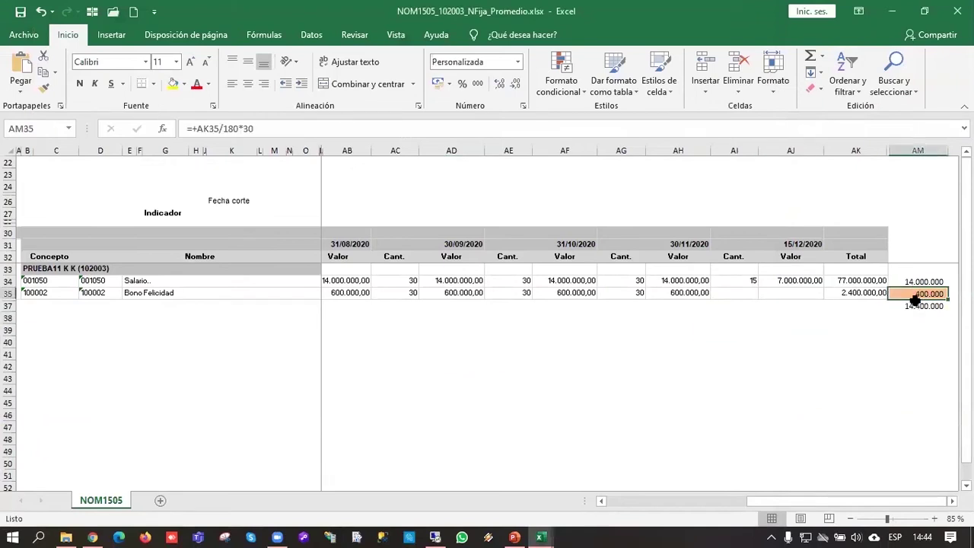
pyautogui.press('Right')
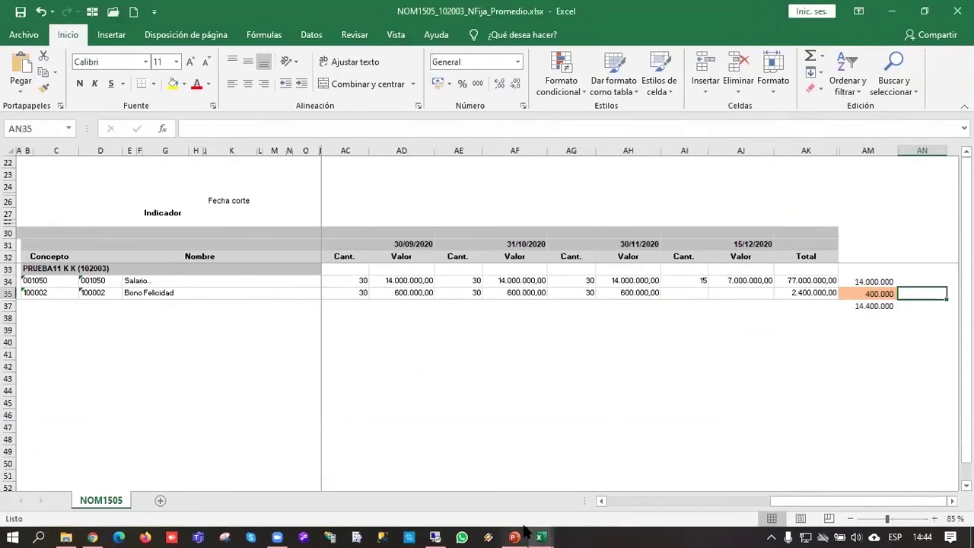
# Step: Re-enter concept code 100001 in B38 of the 102001 workbook as a number, then return to Novasoft
pyautogui.moveTo(539, 532)
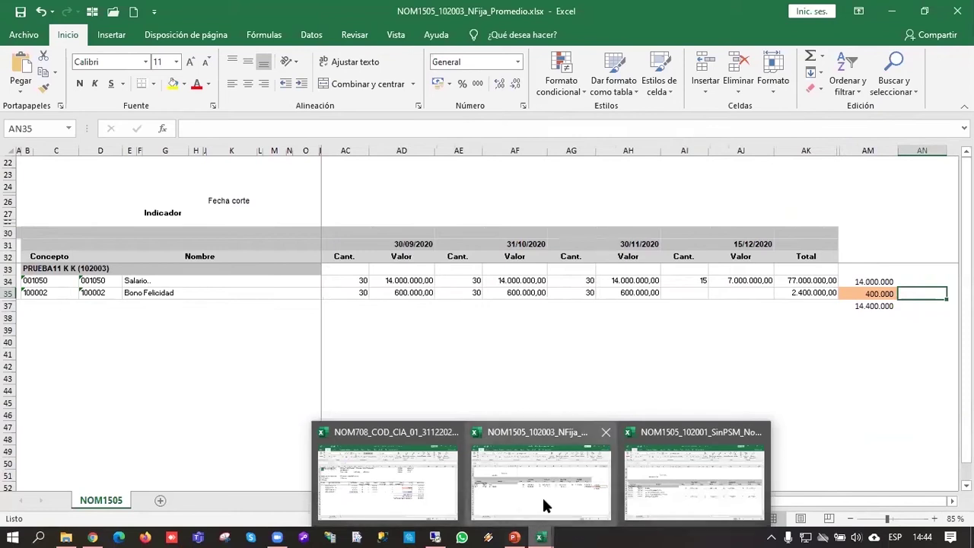
pyautogui.click(542, 495)
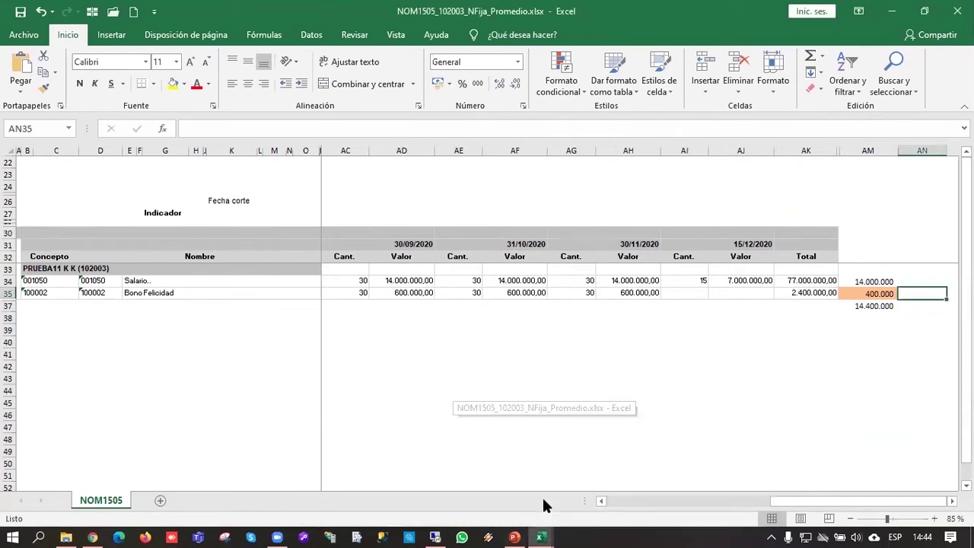
pyautogui.moveTo(539, 532)
pyautogui.click(694, 476)
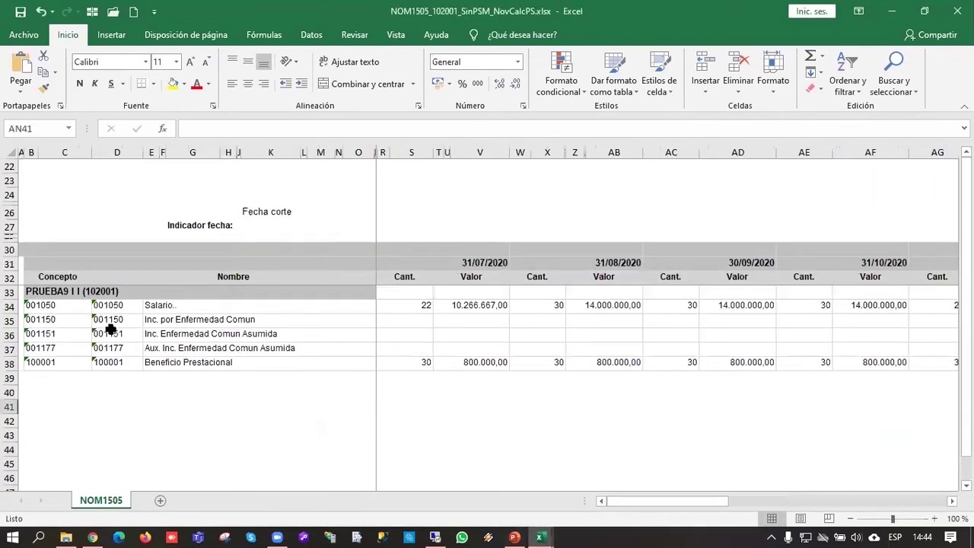
pyautogui.click(44, 363)
pyautogui.doubleClick(205, 129)
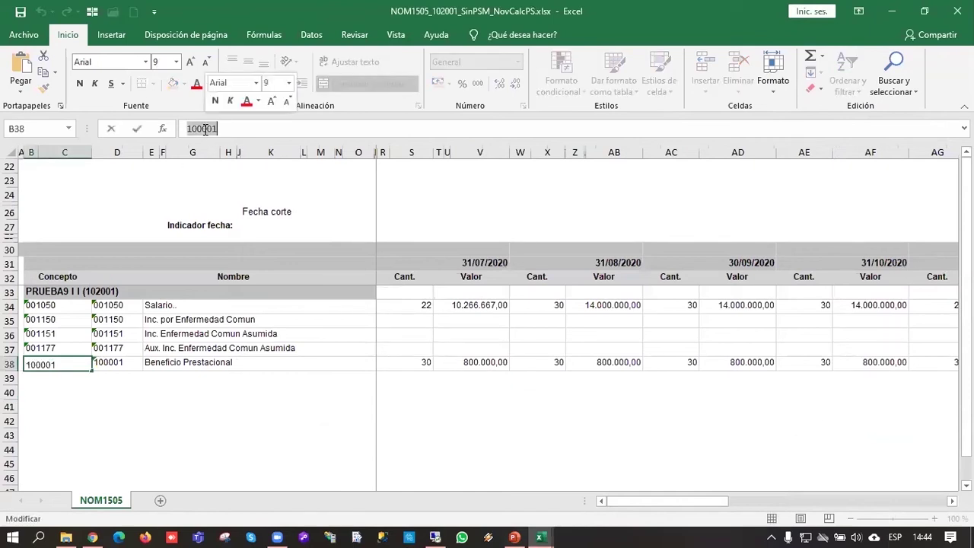
pyautogui.click(465, 406)
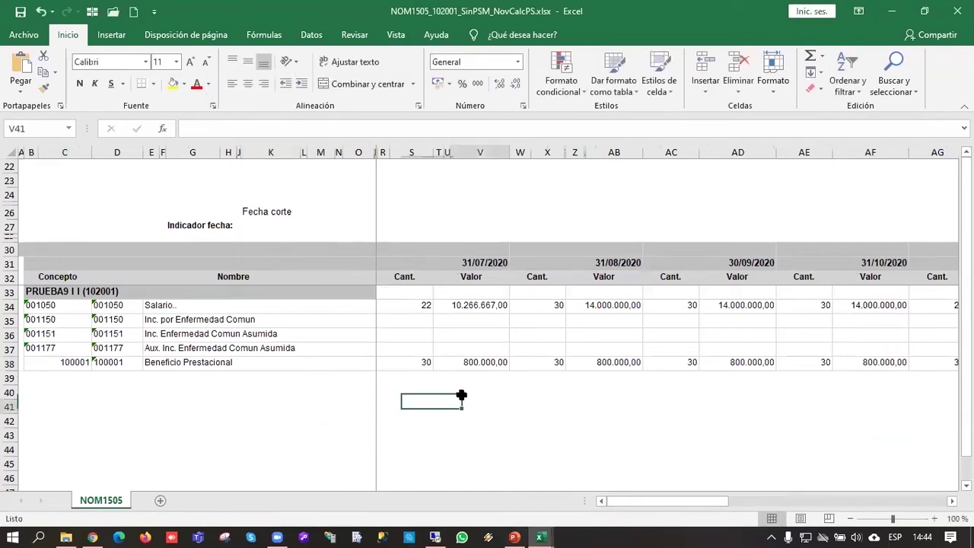
pyautogui.click(894, 12)
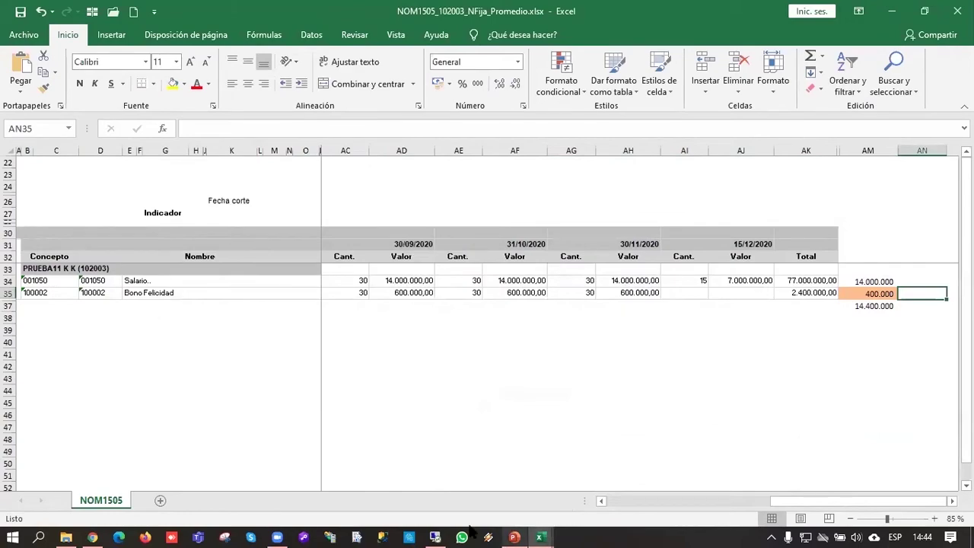
pyautogui.click(431, 534)
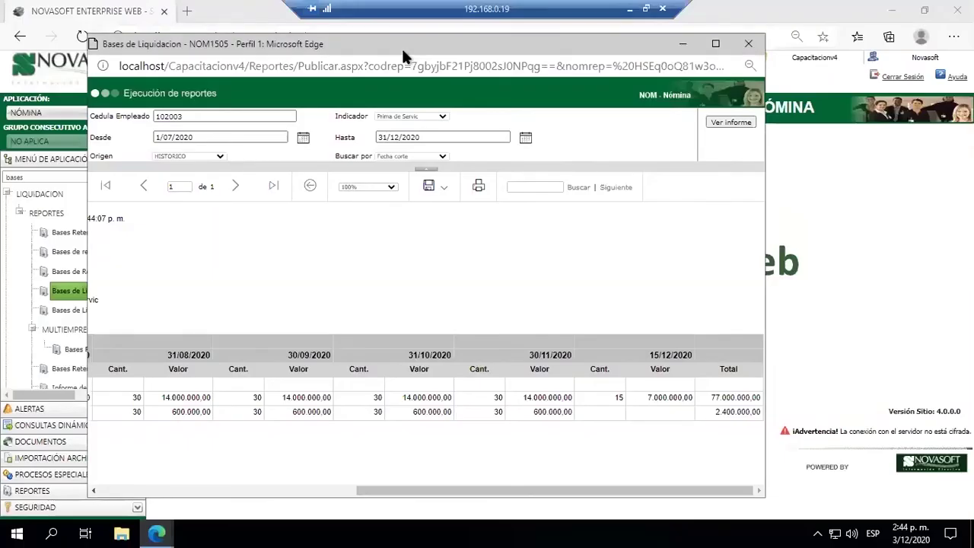
# Step: Try employee IDs 100001 and 1000013 in the report, then clear the Cedula Empleado field
pyautogui.moveTo(186, 116); pyautogui.dragTo(107, 116)
pyautogui.write('100001')
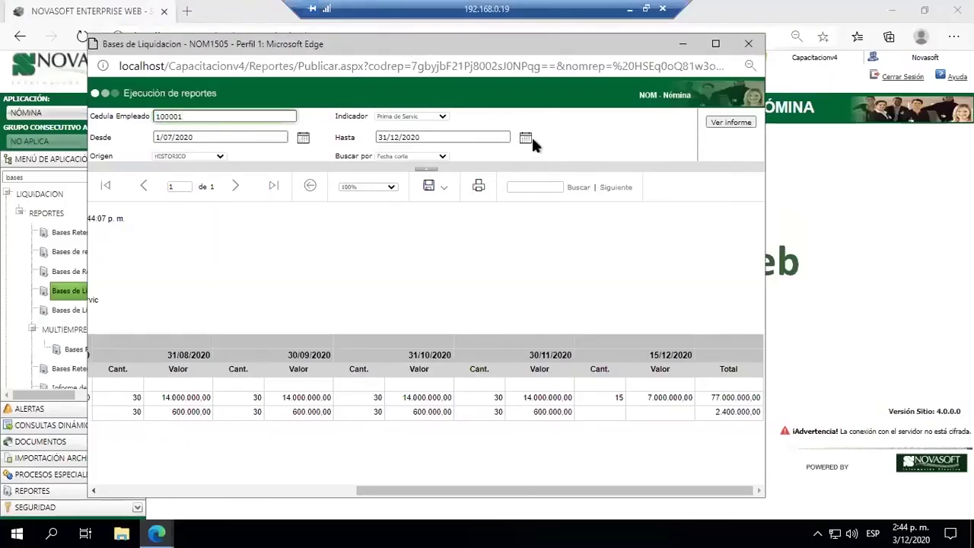
pyautogui.click(730, 122)
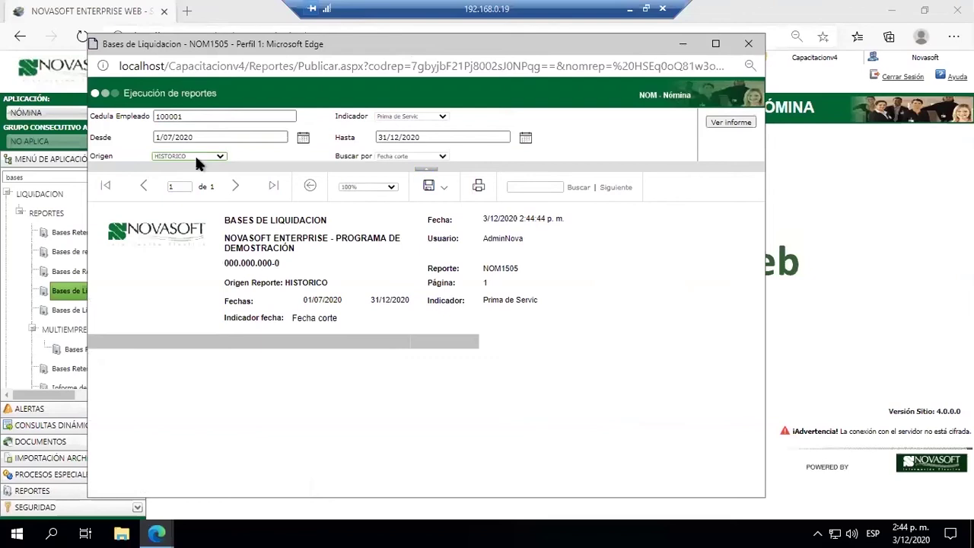
pyautogui.click(207, 120)
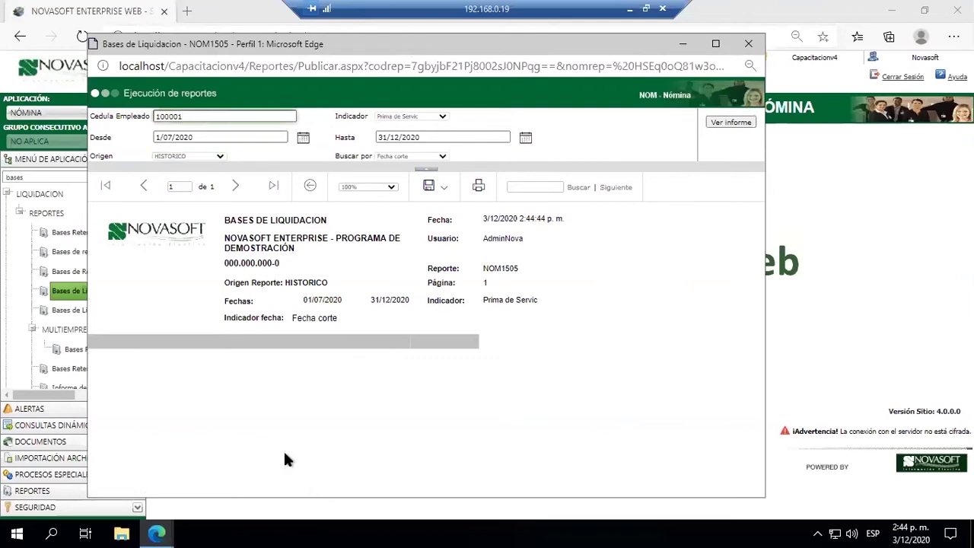
pyautogui.write('3')
pyautogui.click(739, 124)
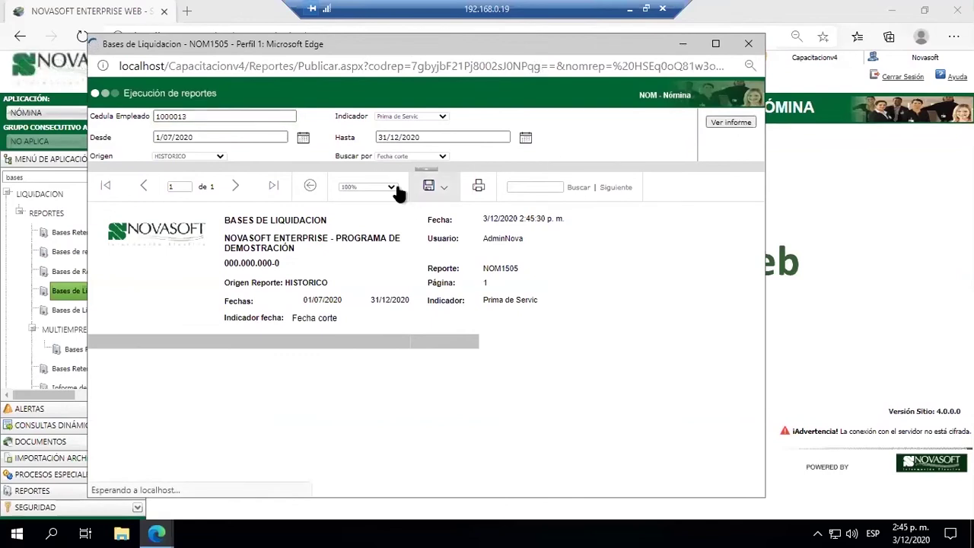
pyautogui.moveTo(199, 117); pyautogui.dragTo(129, 116)
pyautogui.press('BackSpace')
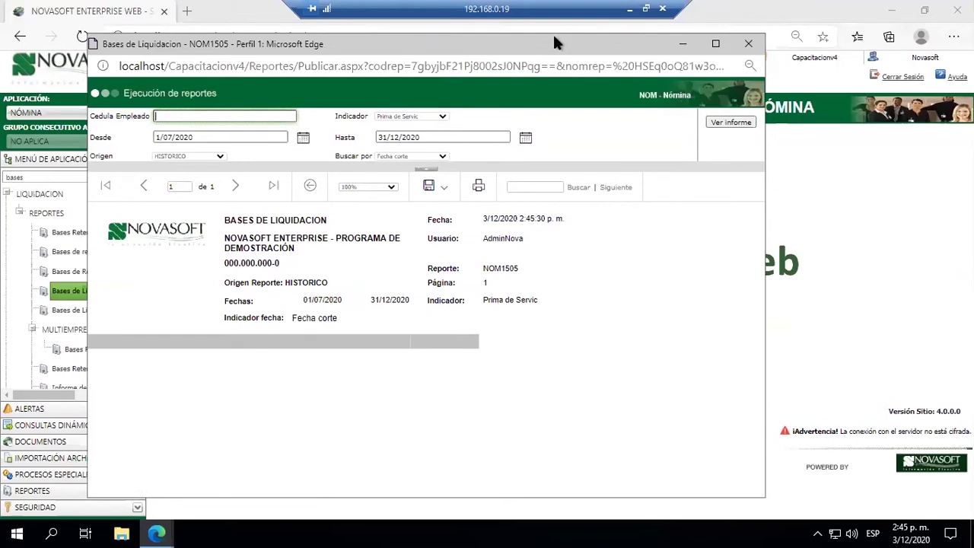
# Step: Confirm the employee in cell B33, then generate the report for 102003 and scroll to the Total column
pyautogui.click(629, 8)
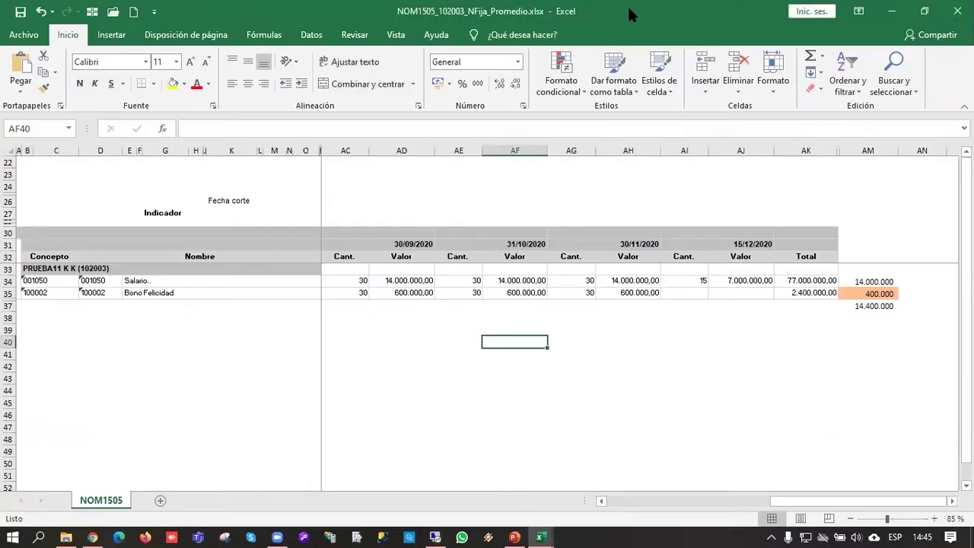
pyautogui.click(97, 268)
pyautogui.click(444, 534)
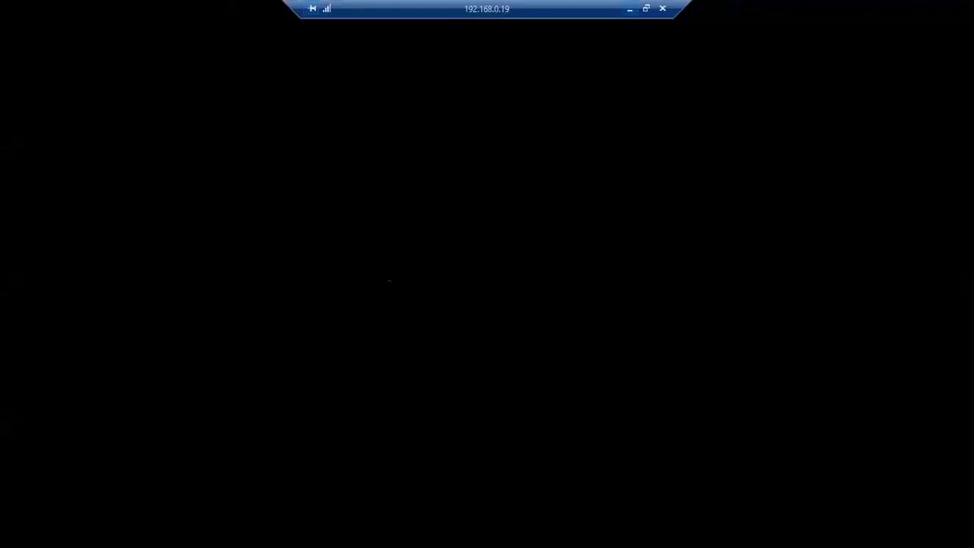
pyautogui.write('102003')
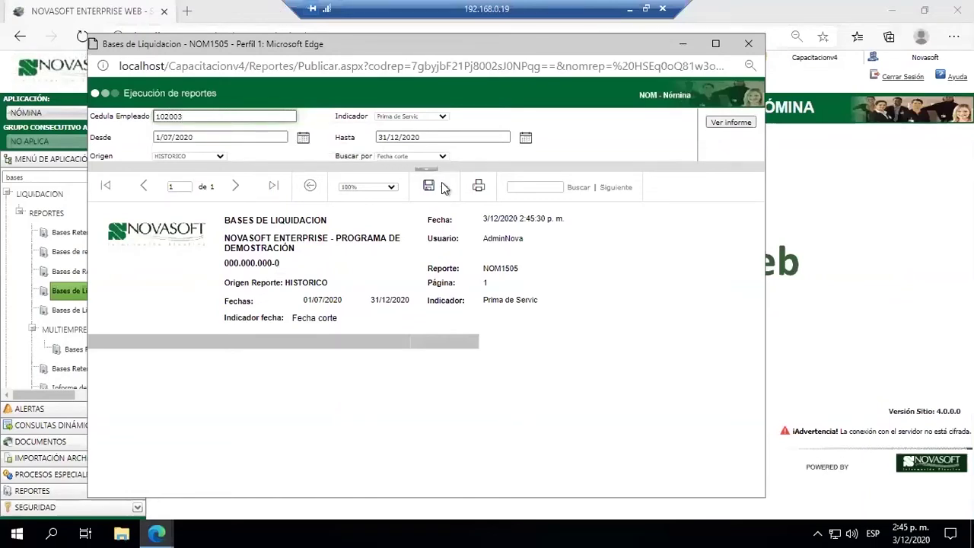
pyautogui.click(716, 124)
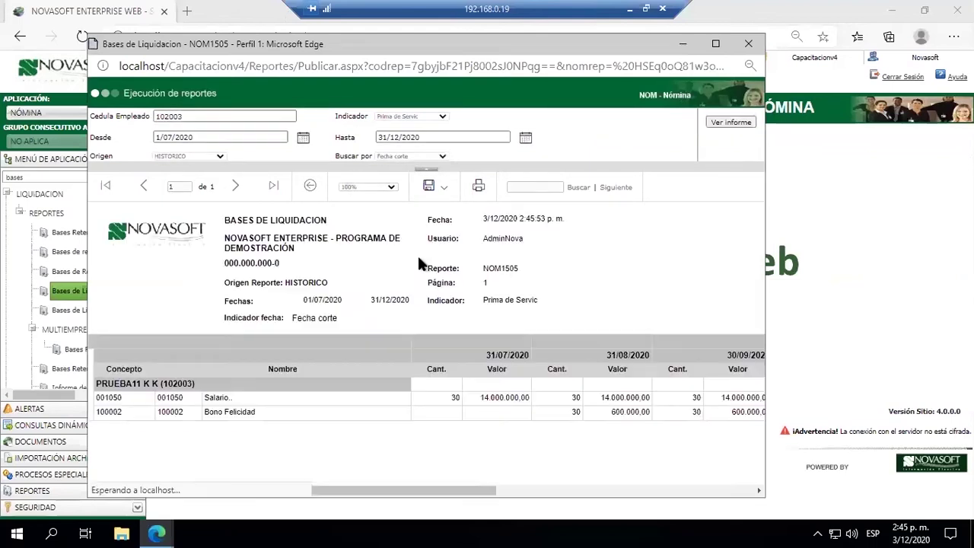
pyautogui.moveTo(423, 490); pyautogui.dragTo(679, 490)
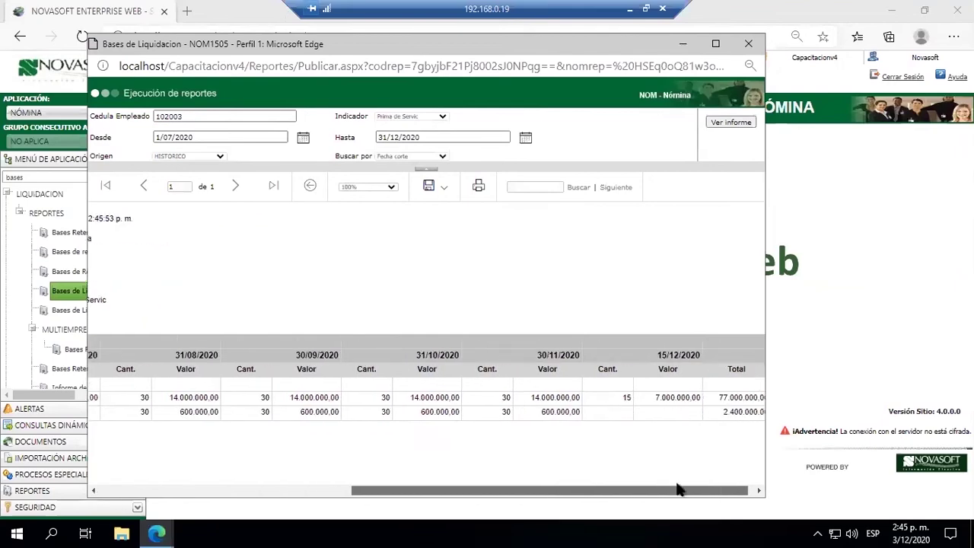
pyautogui.click(630, 10)
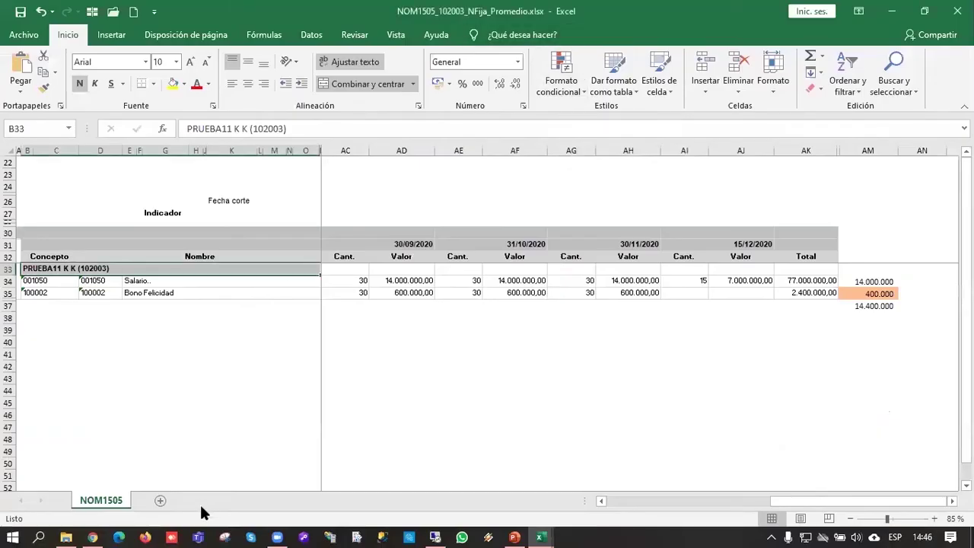
# Step: View the 102001 workbook, then return to the Novasoft report's employee ID field
pyautogui.moveTo(540, 530)
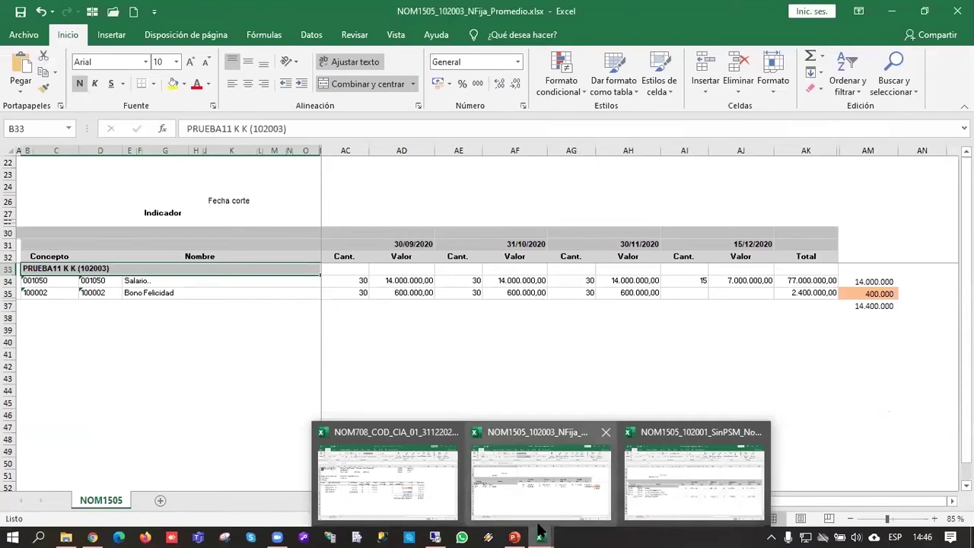
pyautogui.click(663, 495)
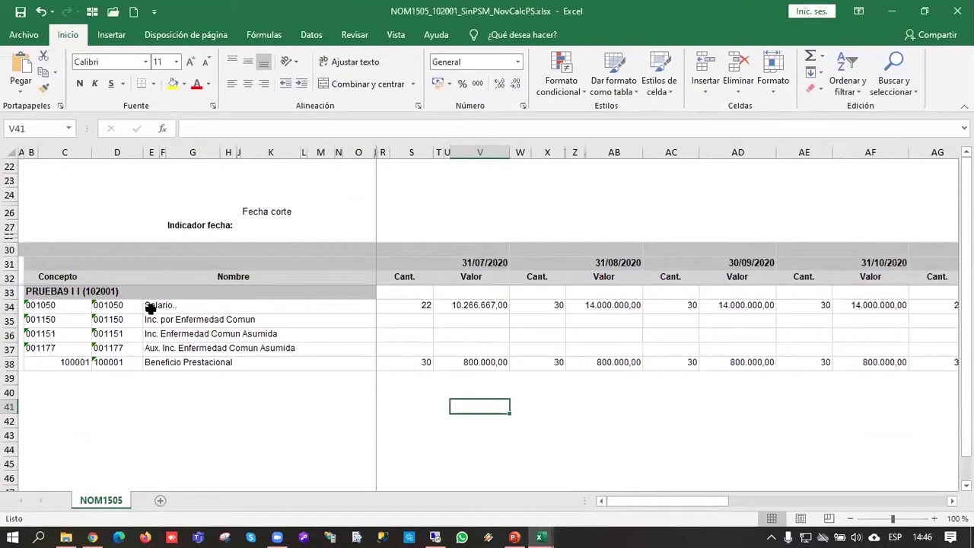
pyautogui.click(435, 538)
pyautogui.click(196, 115)
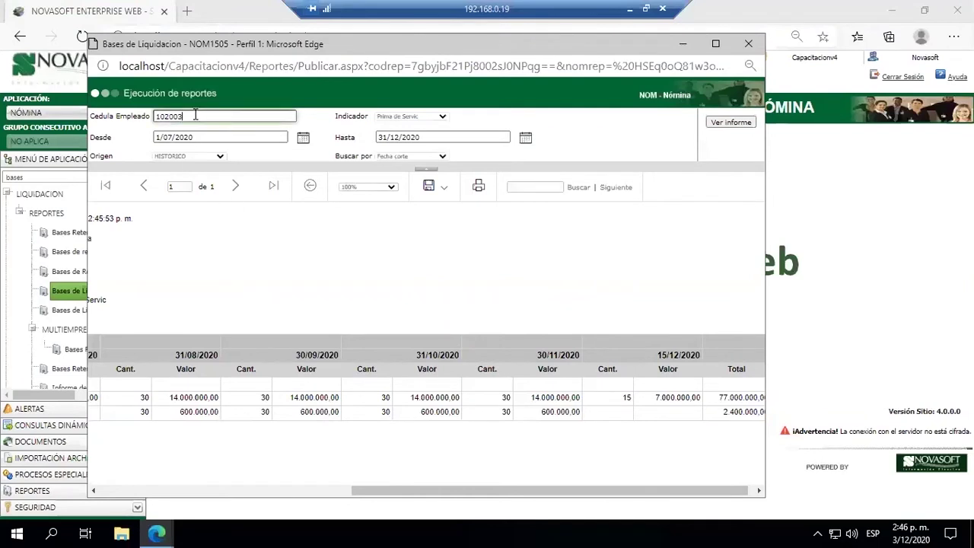
# Step: Rerun the report for employee 102001 and highlight the 4.400.000 Beneficio Prestacional total
pyautogui.press('BackSpace')
pyautogui.write('1')
pyautogui.click(732, 121)
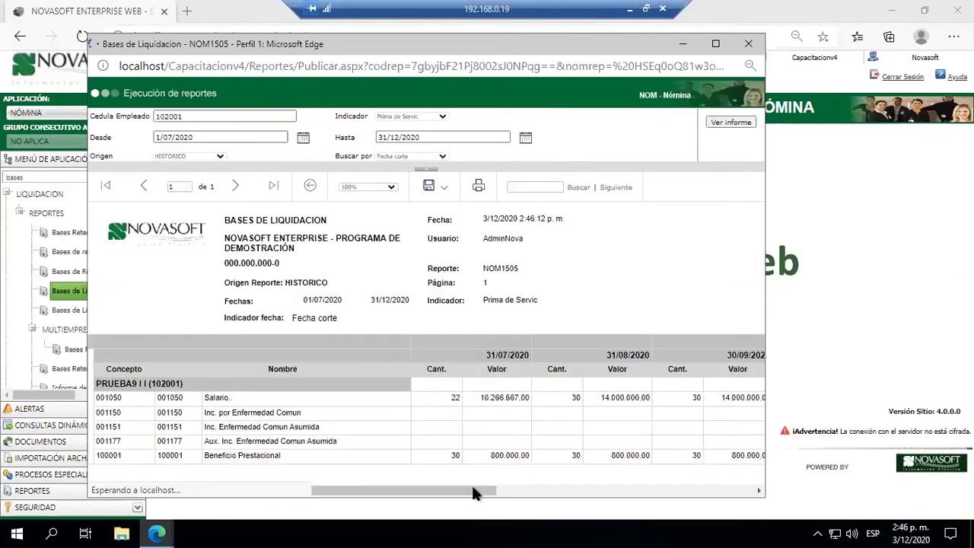
pyautogui.moveTo(473, 491); pyautogui.dragTo(477, 489)
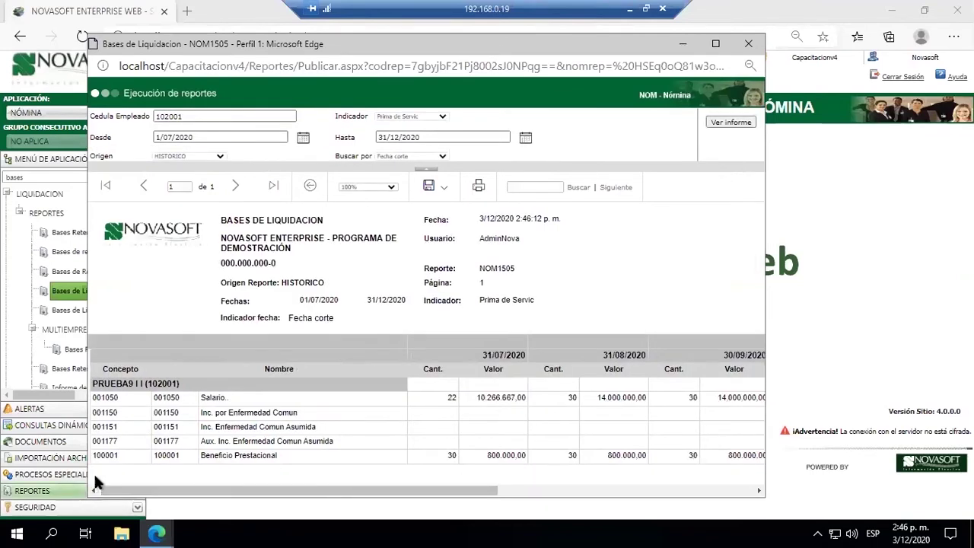
pyautogui.click(135, 456)
pyautogui.moveTo(184, 491); pyautogui.dragTo(645, 457)
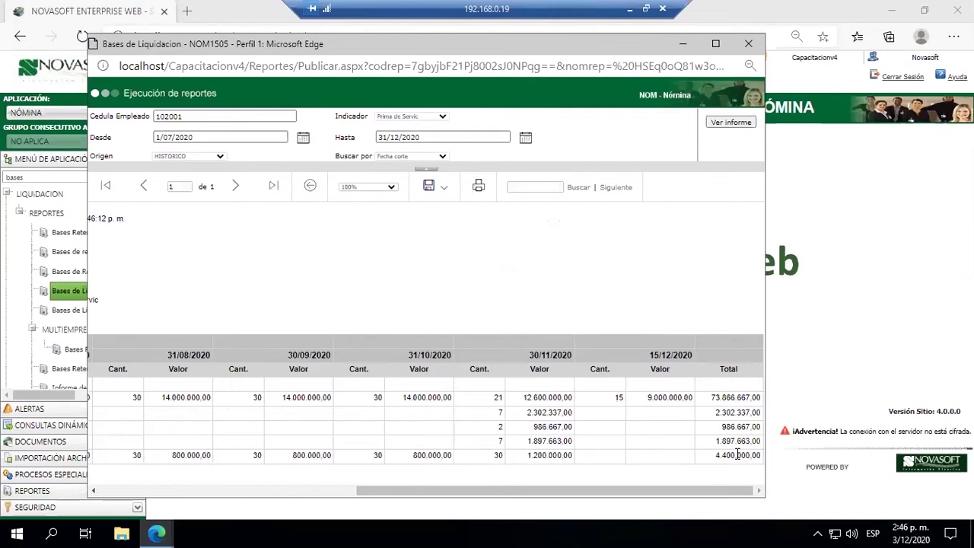
pyautogui.moveTo(728, 455); pyautogui.dragTo(745, 456)
pyautogui.click(629, 8)
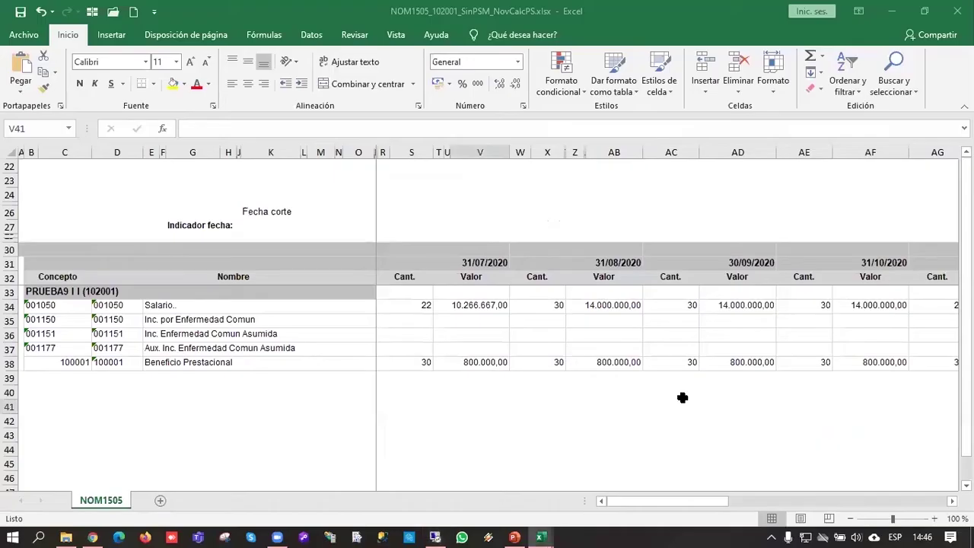
# Step: Rewrite AM38 as =+AK38/180*30 so the 4.400.000 total averages to 733.333
pyautogui.click(787, 347)
pyautogui.click(796, 362)
pyautogui.press('Right')
pyautogui.press('Right')
pyautogui.press('Right')
pyautogui.press('Right')
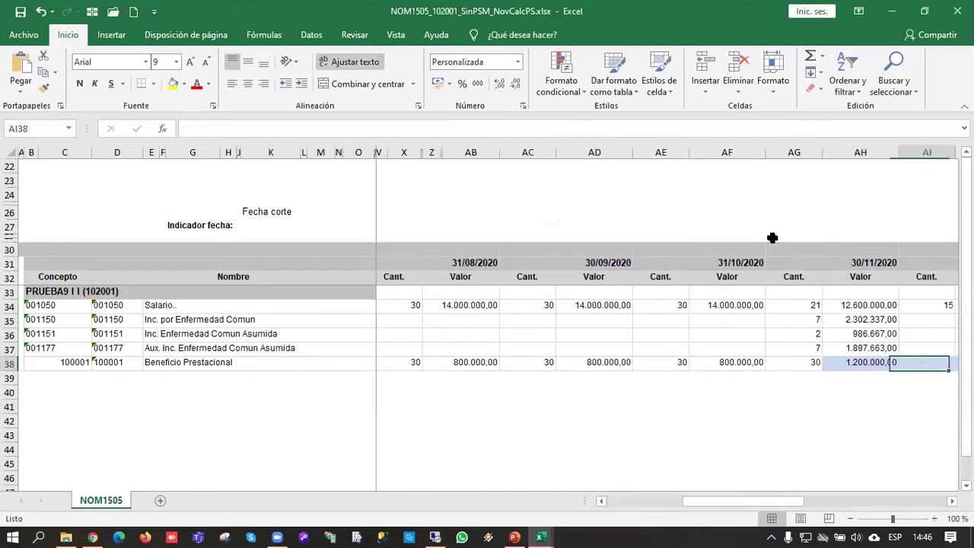
pyautogui.press('Right')
pyautogui.press('Right')
pyautogui.press('Right')
pyautogui.press('Right')
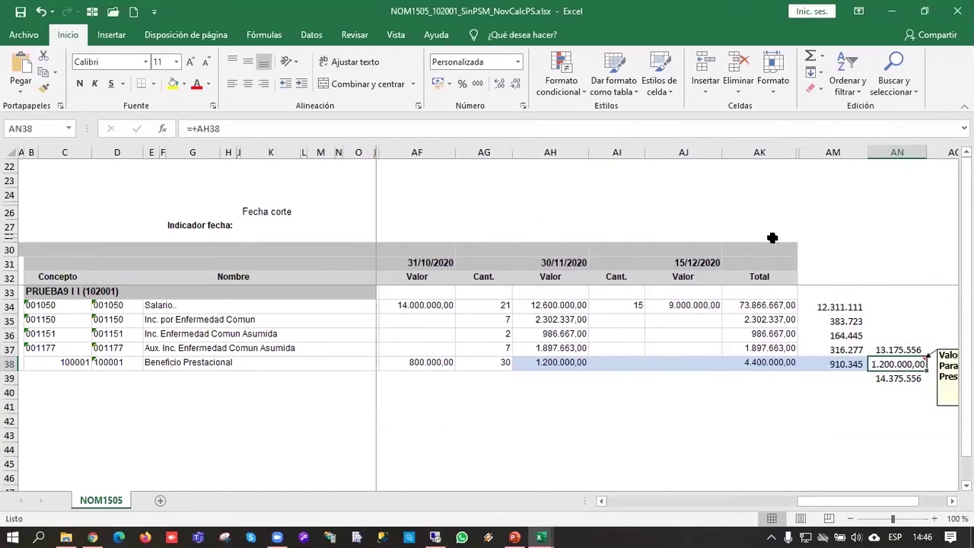
pyautogui.press('Left')
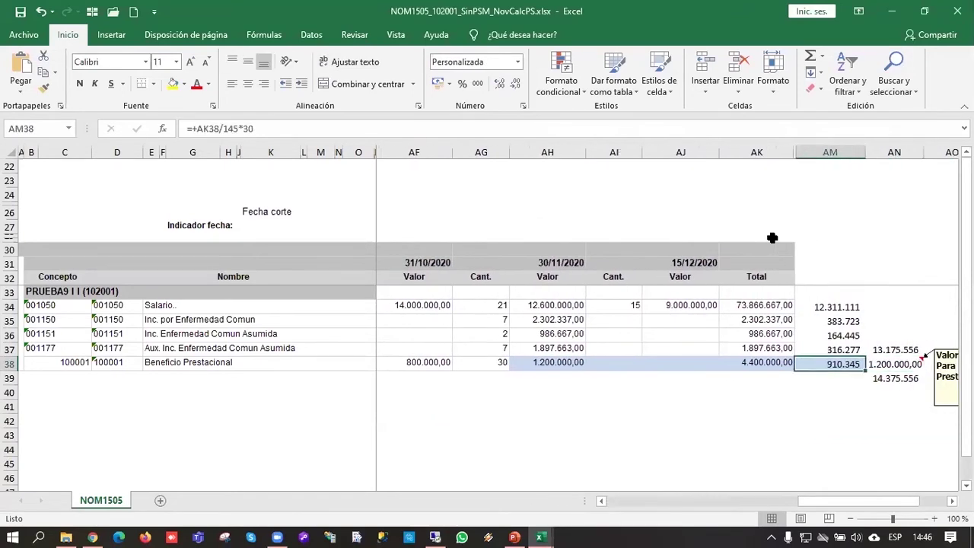
pyautogui.write('+')
pyautogui.press('Left')
pyautogui.press('Down')
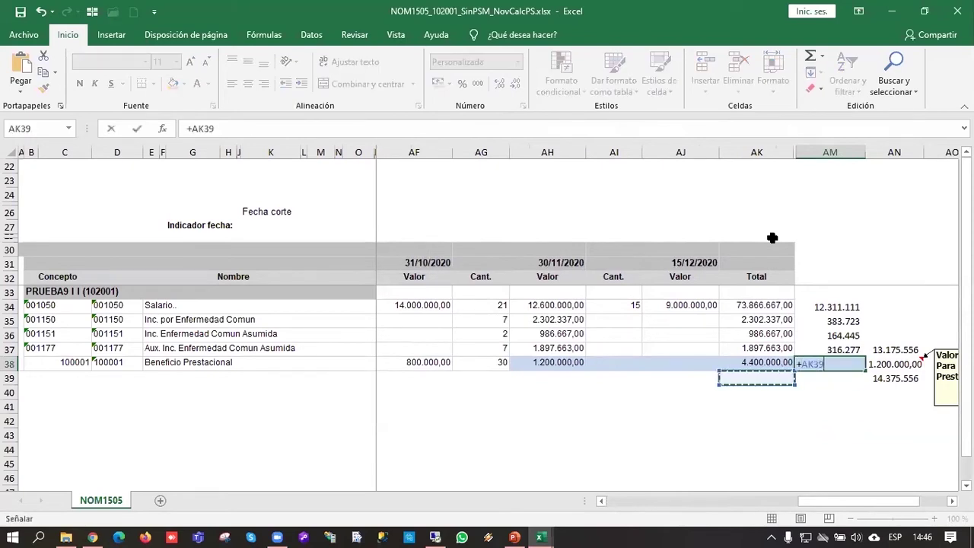
pyautogui.press('Up')
pyautogui.write('/')
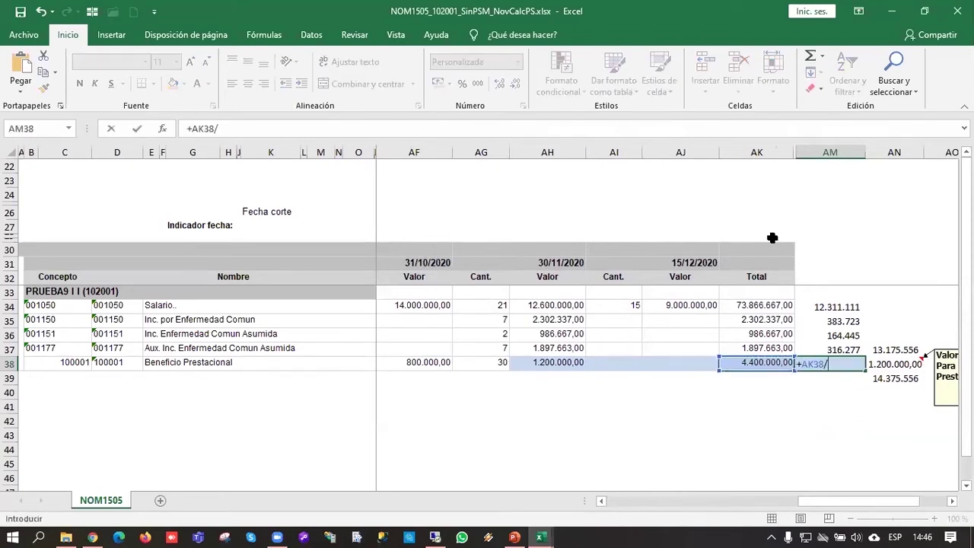
pyautogui.write('180*30')
pyautogui.hotkey('ctrl', 'Return')
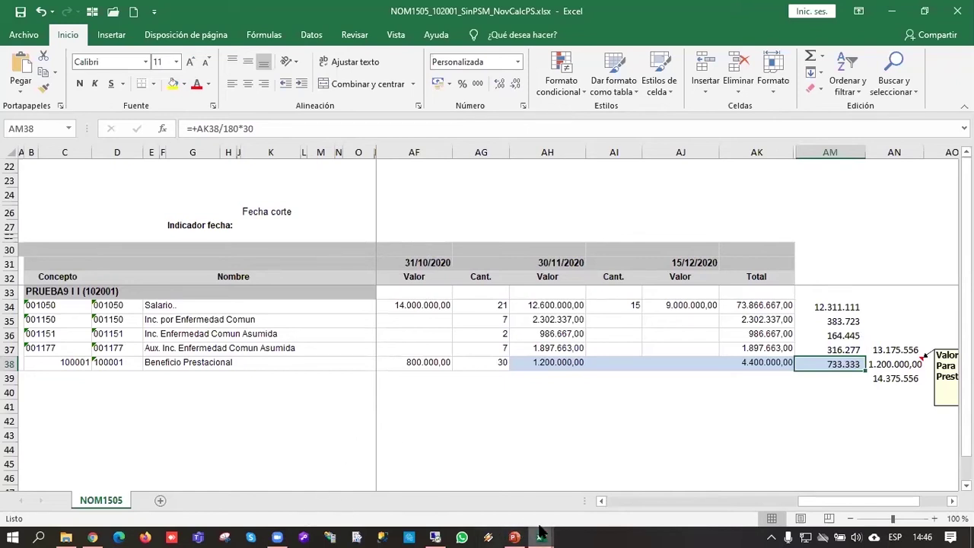
# Step: In the NOM708 prima workbook, check employee 102001's 1.200.000 Otros value and select ID 102001
pyautogui.moveTo(540, 537)
pyautogui.click(438, 467)
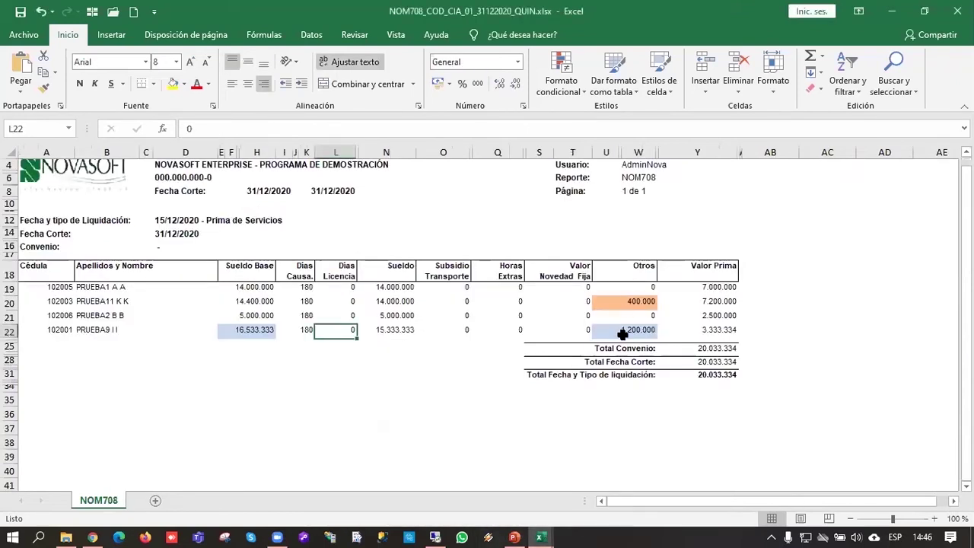
pyautogui.click(624, 331)
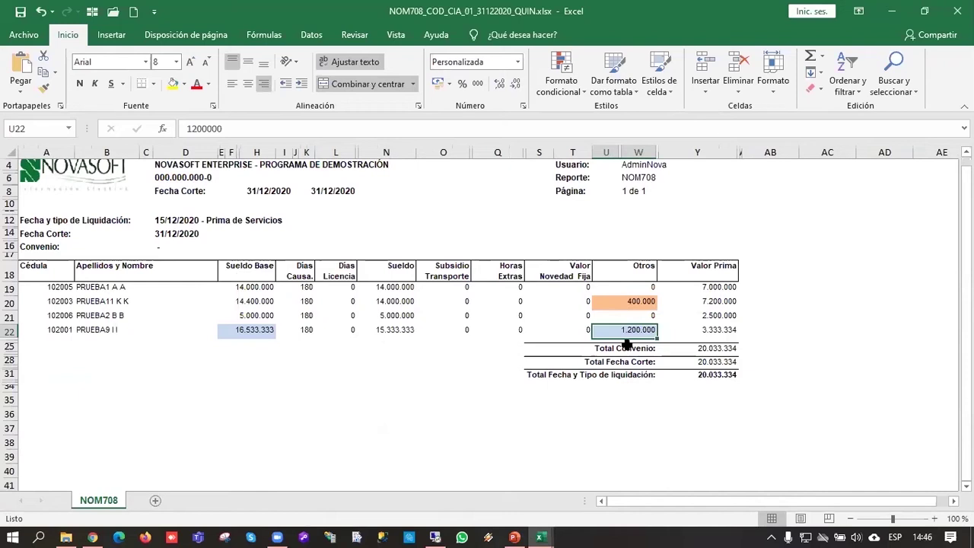
pyautogui.click(60, 335)
pyautogui.doubleClick(208, 128)
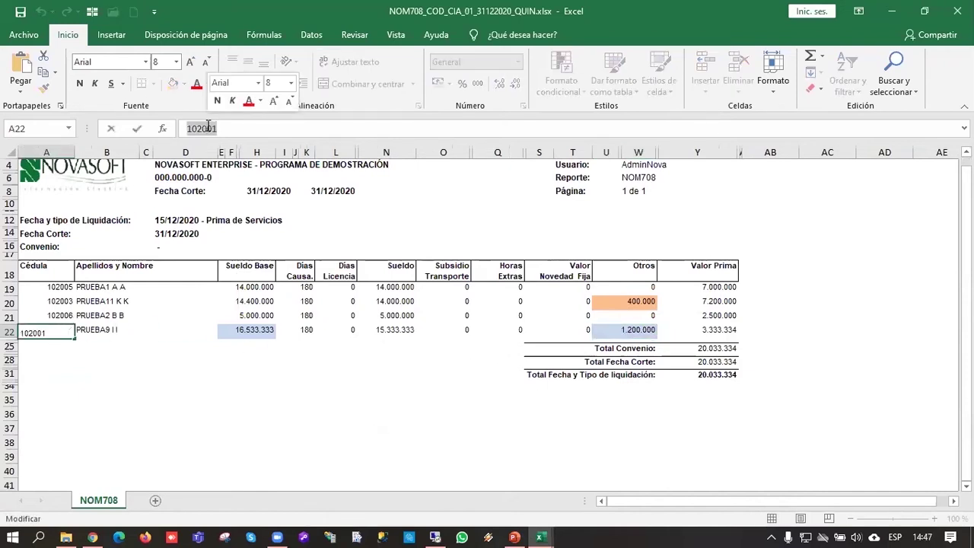
pyautogui.click(435, 535)
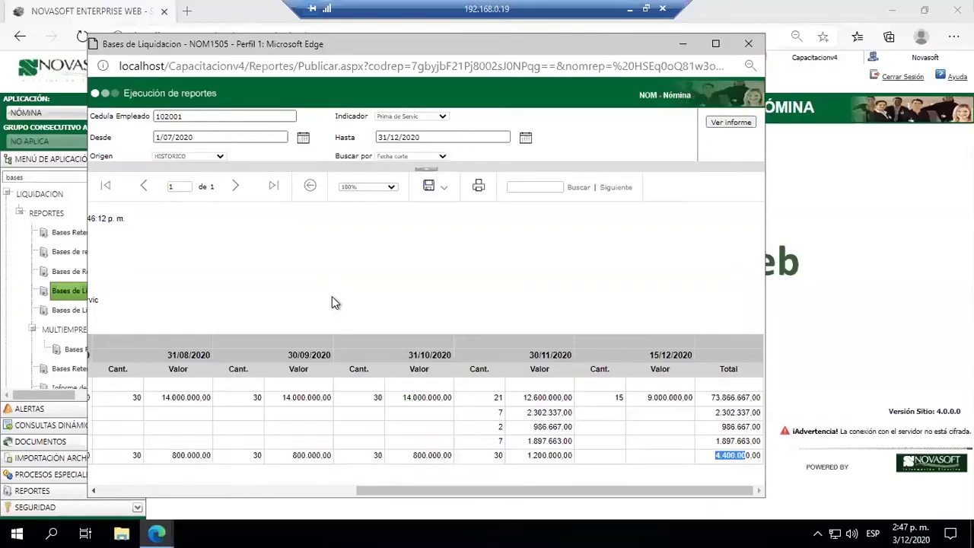
# Step: Search the Enterprise Web menu for 'concepto' and open the Conceptos setup form
pyautogui.click(845, 284)
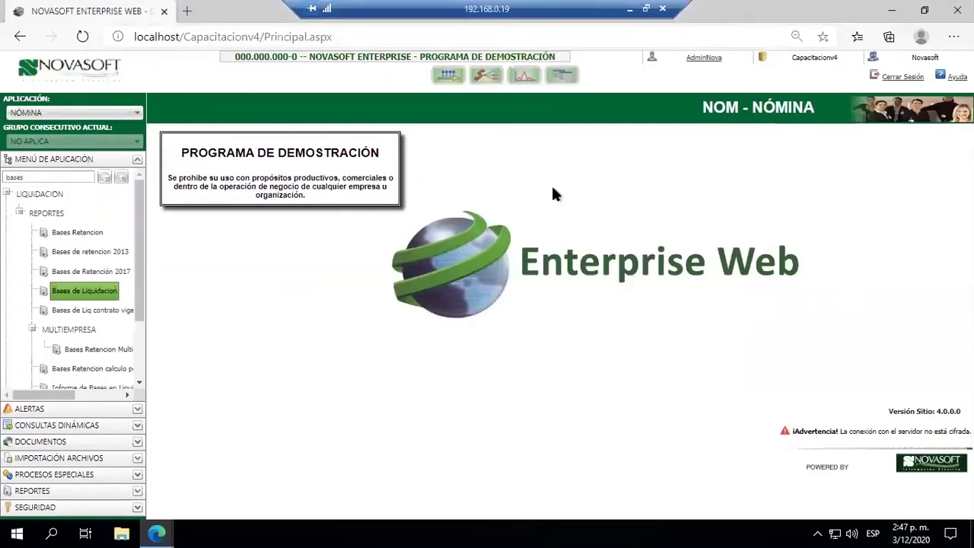
pyautogui.doubleClick(5, 178)
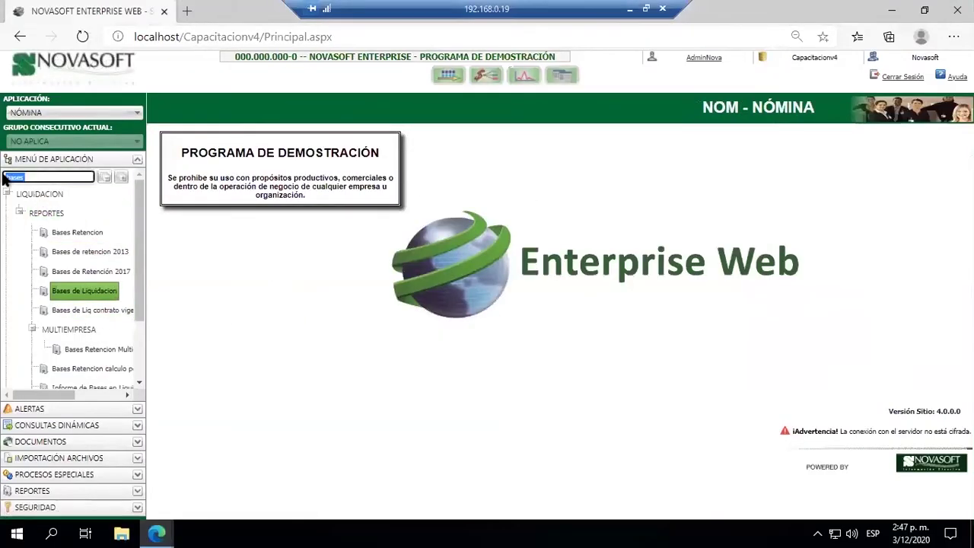
pyautogui.press('BackSpace')
pyautogui.write('concepto')
pyautogui.scroll(-3, 53, 327)
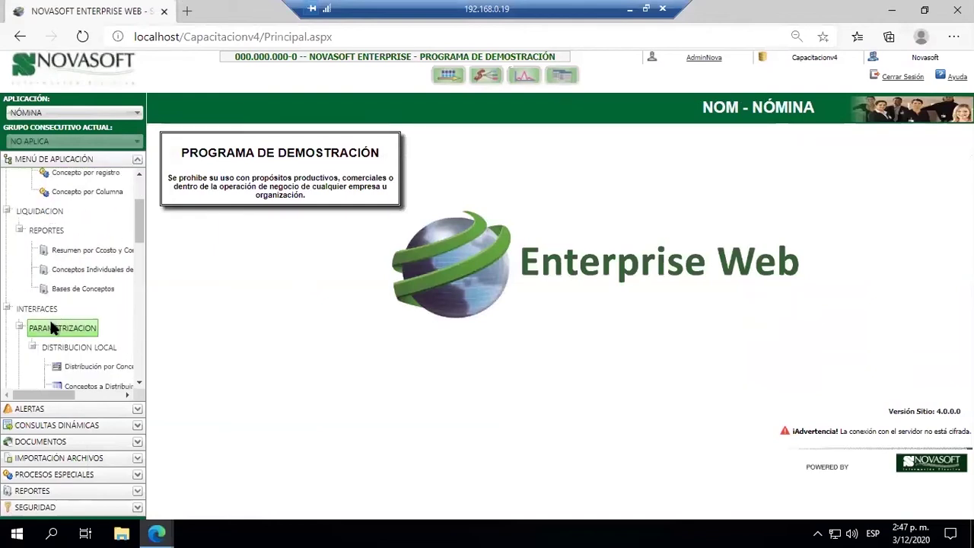
pyautogui.scroll(-2, 65, 343)
pyautogui.scroll(-3, 71, 358)
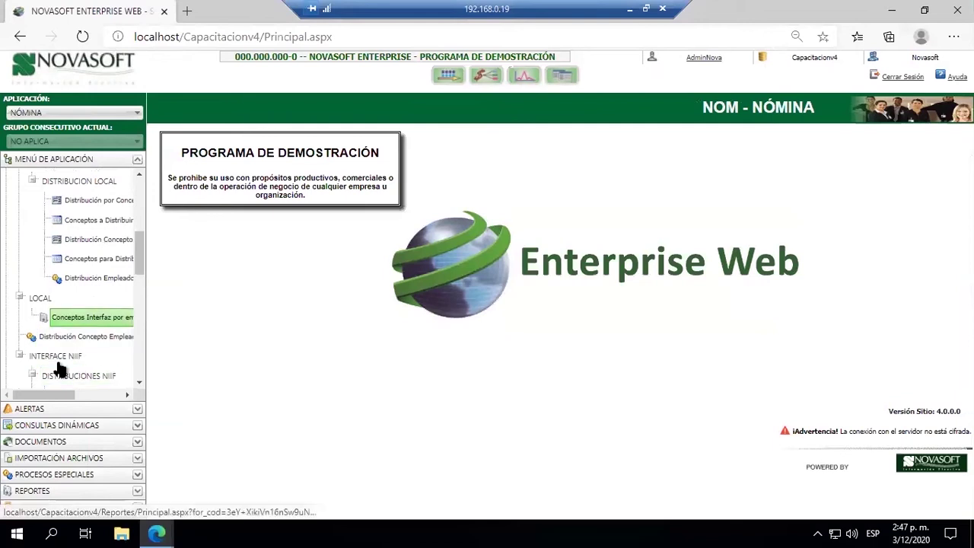
pyautogui.scroll(-6, 61, 373)
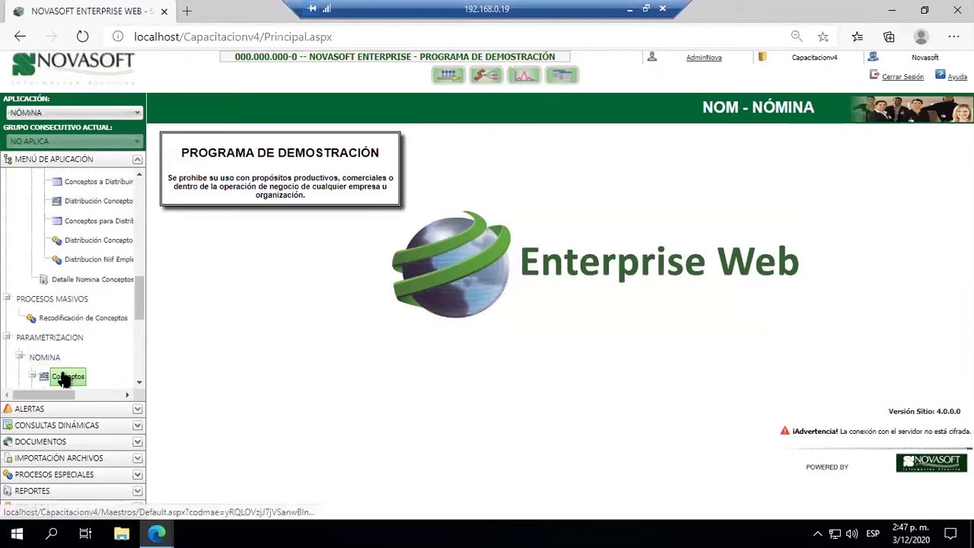
pyautogui.click(65, 375)
# Step: Load concepts 100001 Beneficio Prestacional and 100002 Bono Felicidad, then minimize the remote session
pyautogui.click(166, 169)
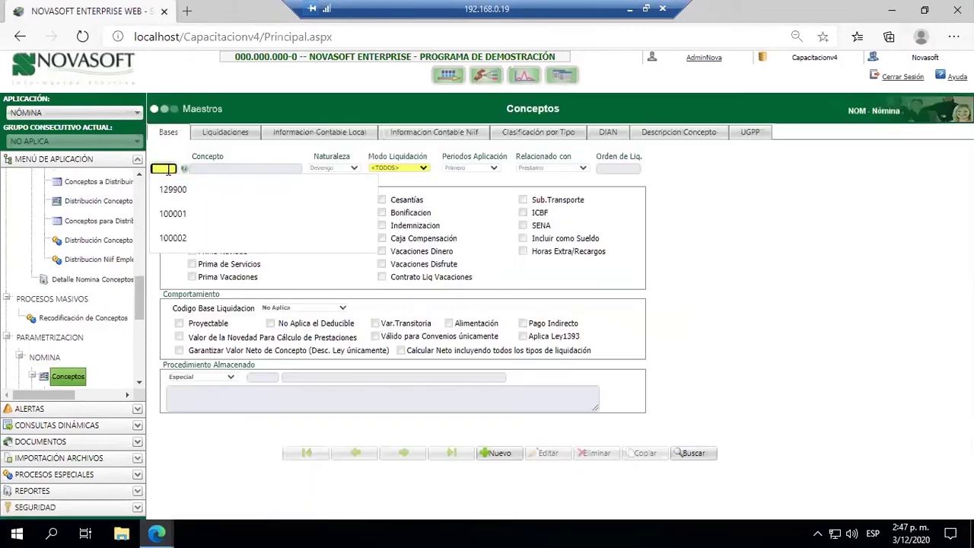
pyautogui.click(278, 216)
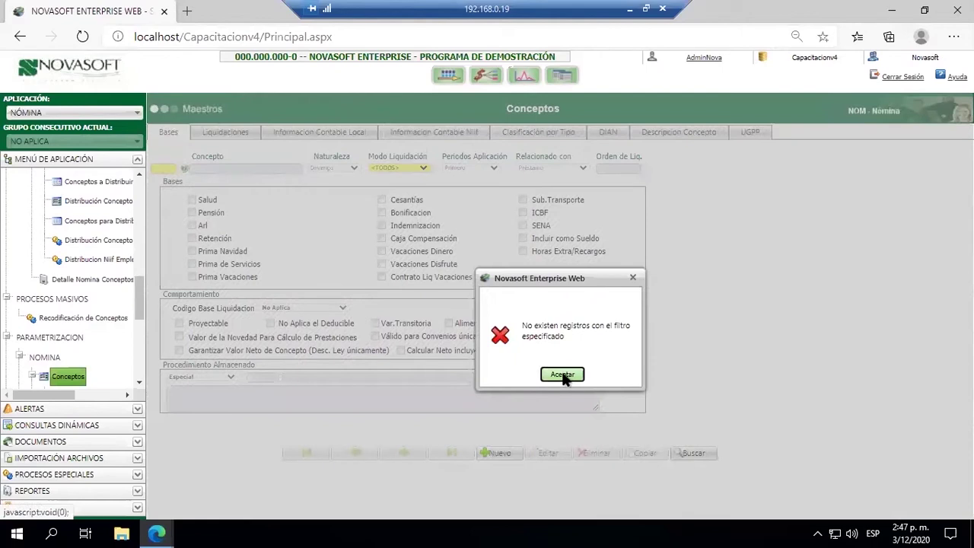
pyautogui.click(564, 378)
pyautogui.click(164, 168)
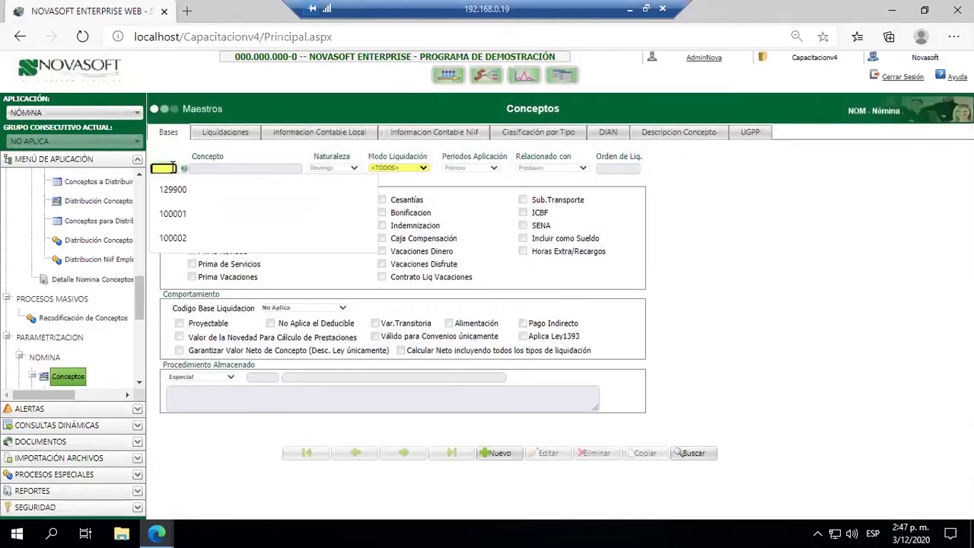
pyautogui.click(186, 208)
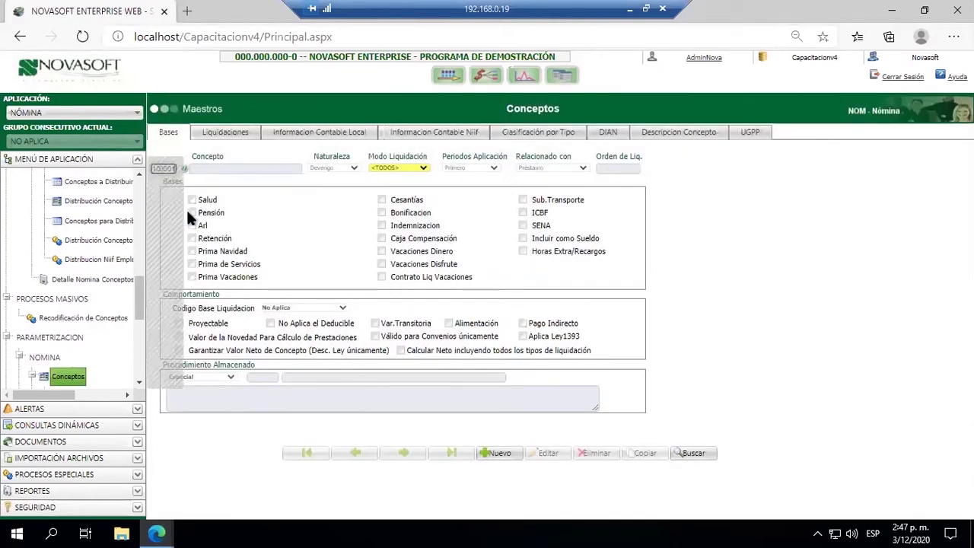
pyautogui.click(172, 169)
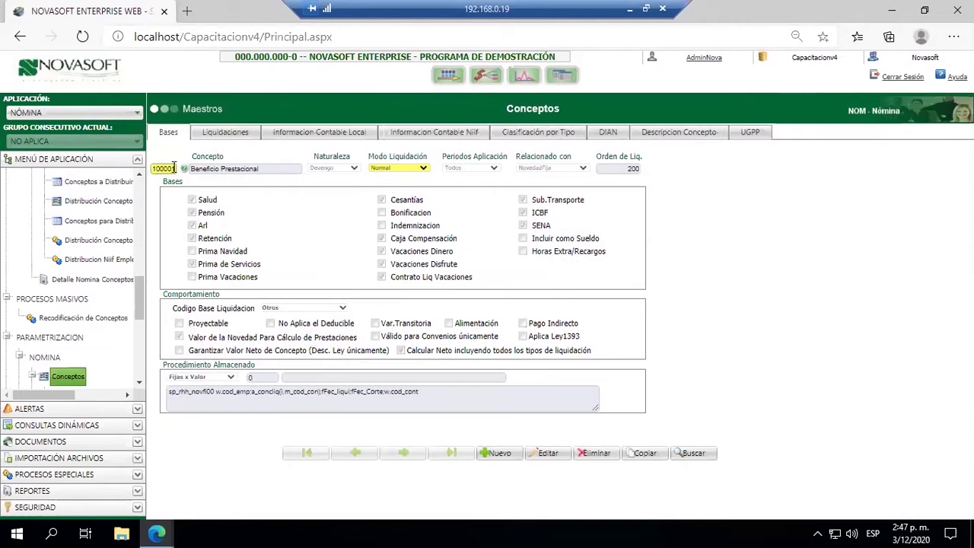
pyautogui.write('100002')
pyautogui.press('Tab')
pyautogui.click(630, 9)
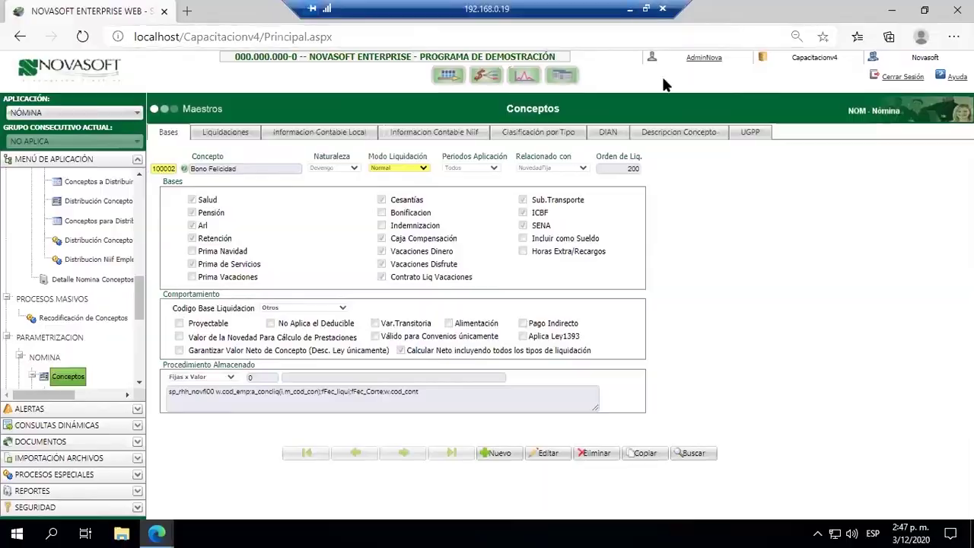
pyautogui.click(126, 336)
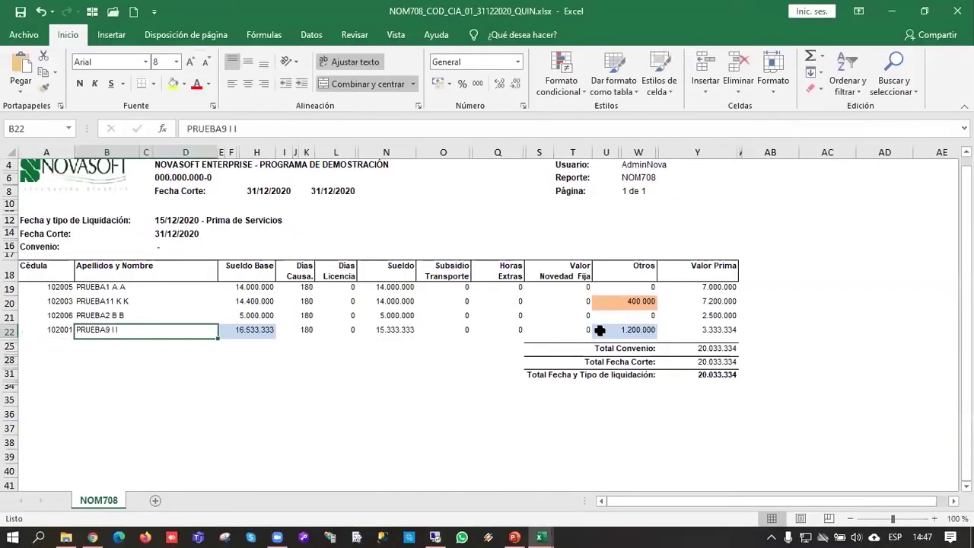
# Step: Compare row 22's 1.200.000 Otros in Excel with Novasoft's Bases de Liquidacion report
pyautogui.click(601, 331)
pyautogui.click(441, 530)
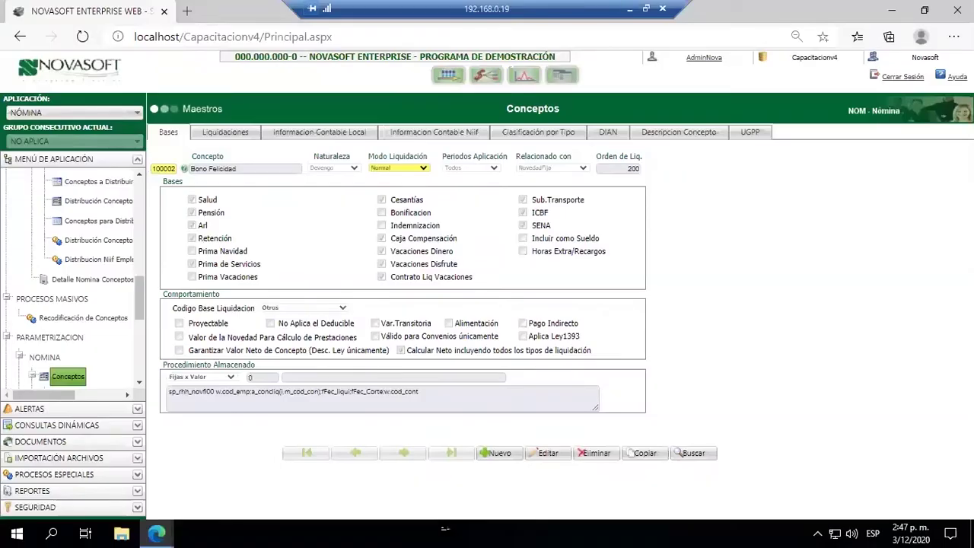
pyautogui.moveTo(157, 532)
pyautogui.click(262, 477)
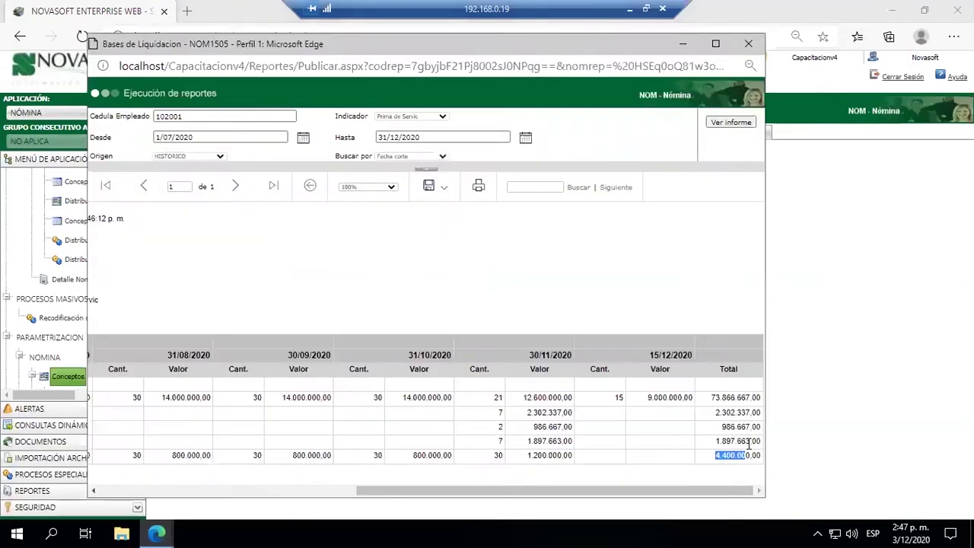
pyautogui.moveTo(541, 489); pyautogui.dragTo(231, 491)
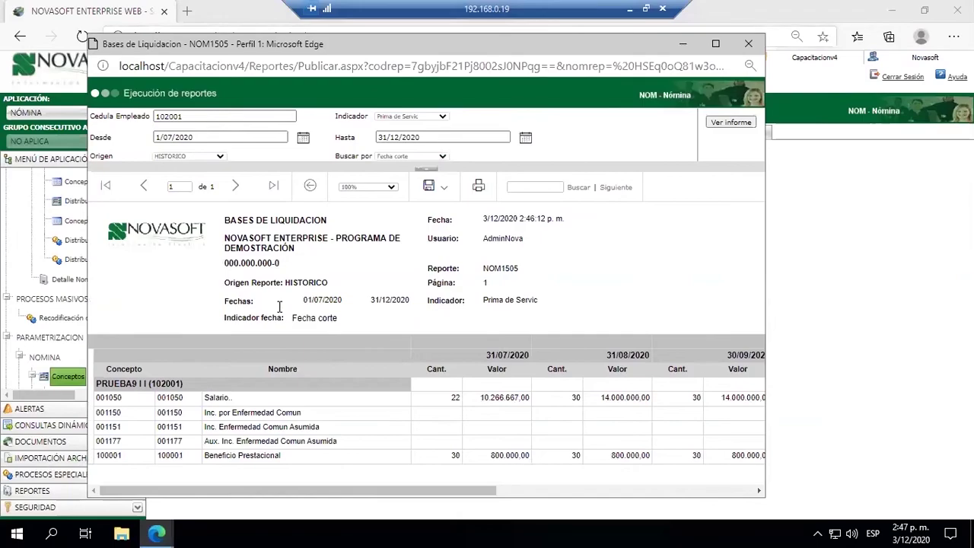
pyautogui.click(630, 9)
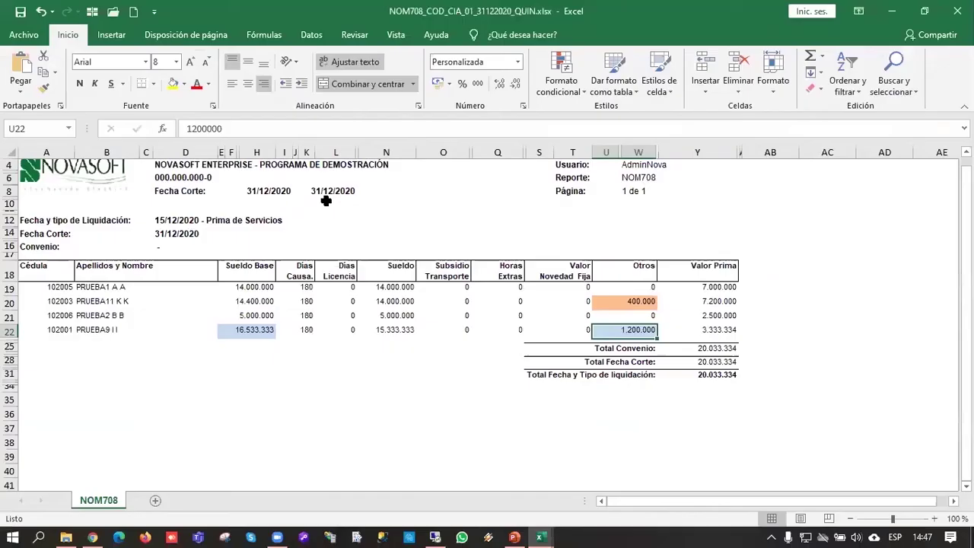
pyautogui.click(434, 537)
# Step: Reload concept 100001 Beneficio Prestacional and review its Valor de la Novedad option
pyautogui.click(797, 252)
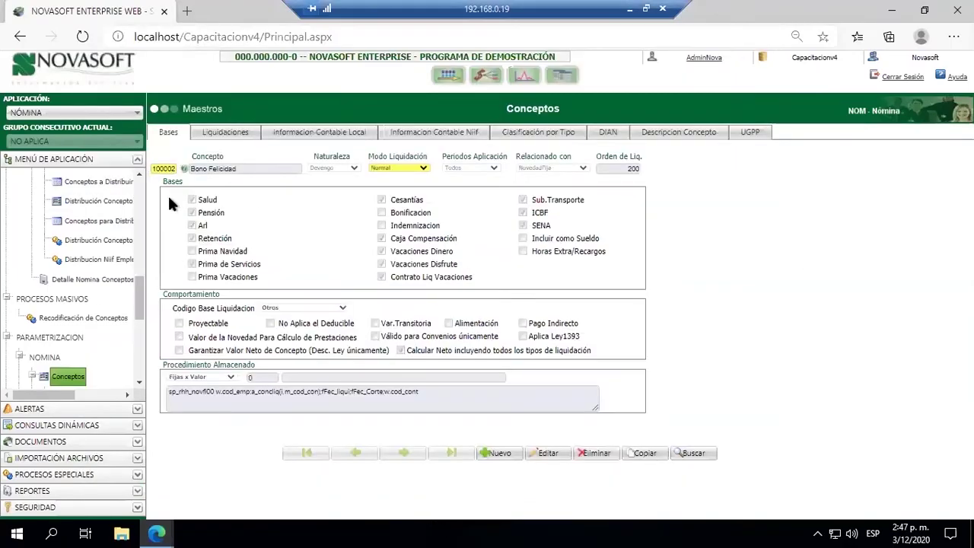
pyautogui.doubleClick(173, 168)
pyautogui.write('100001')
pyautogui.press('Tab')
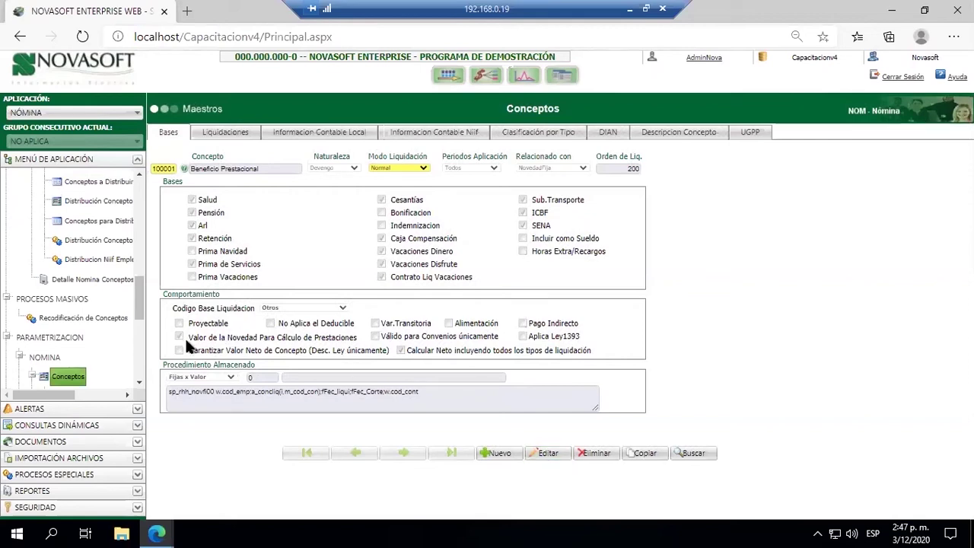
pyautogui.moveTo(191, 338); pyautogui.dragTo(262, 333)
pyautogui.click(291, 337)
pyautogui.click(631, 9)
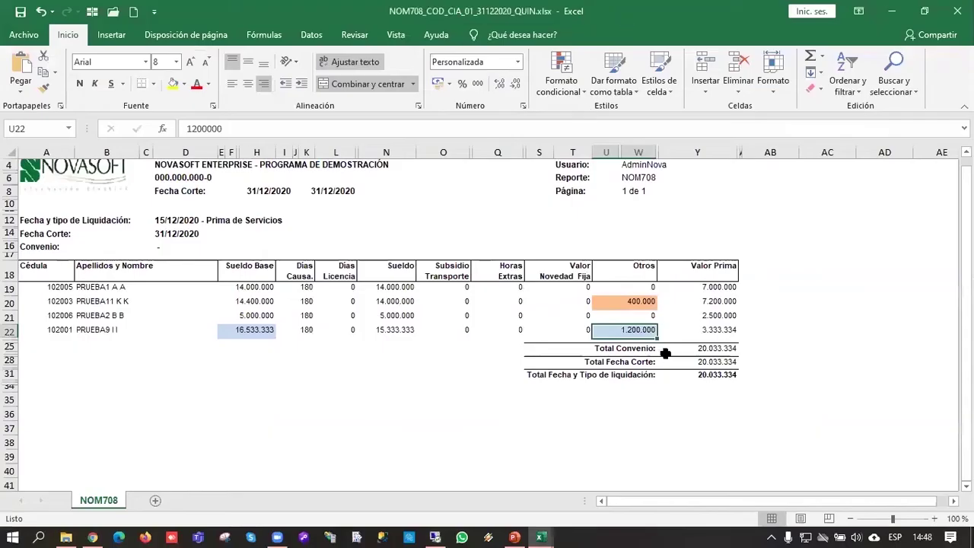
# Step: Check row 22's Valor Prima and Otros, then inspect NOM1505 formulas in AN38, AH38 and AM38
pyautogui.click(685, 330)
pyautogui.click(640, 330)
pyautogui.moveTo(541, 531)
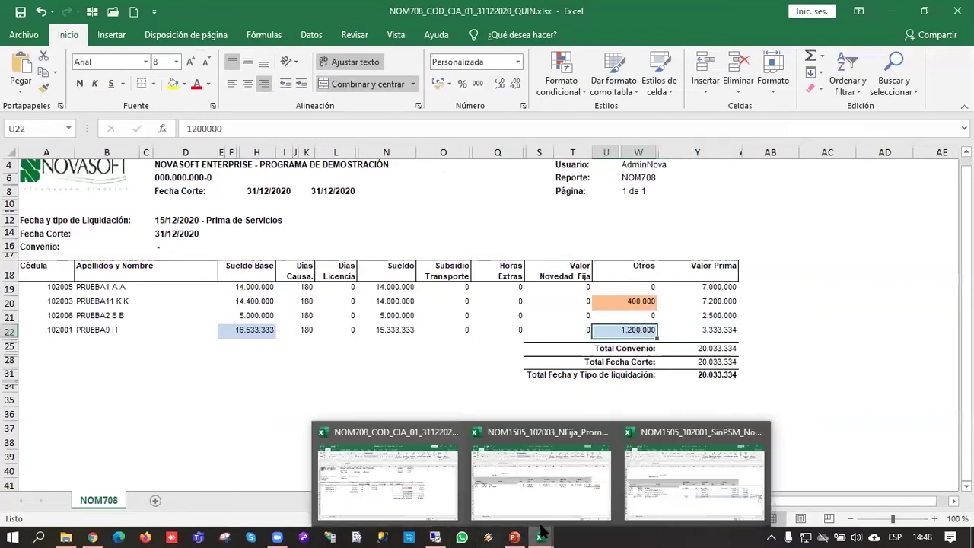
pyautogui.click(665, 475)
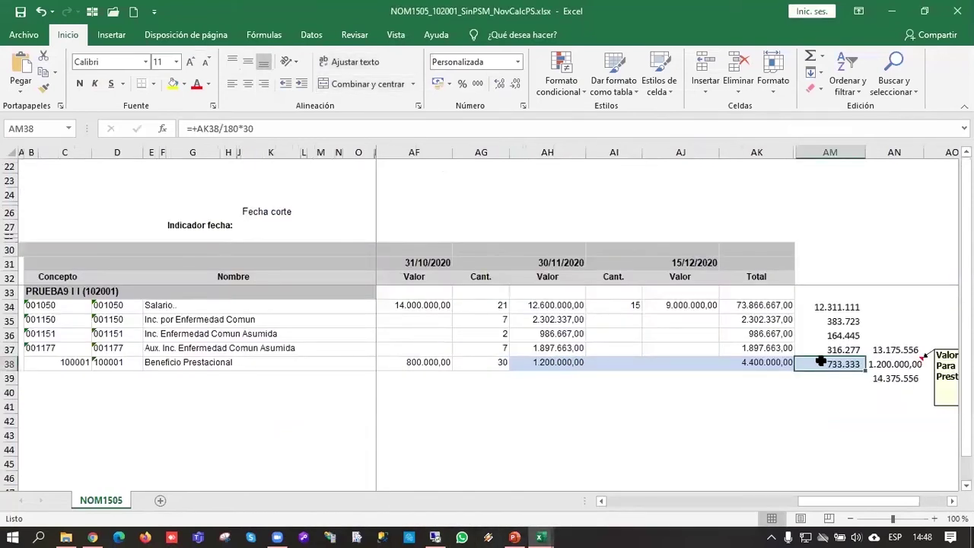
pyautogui.click(886, 364)
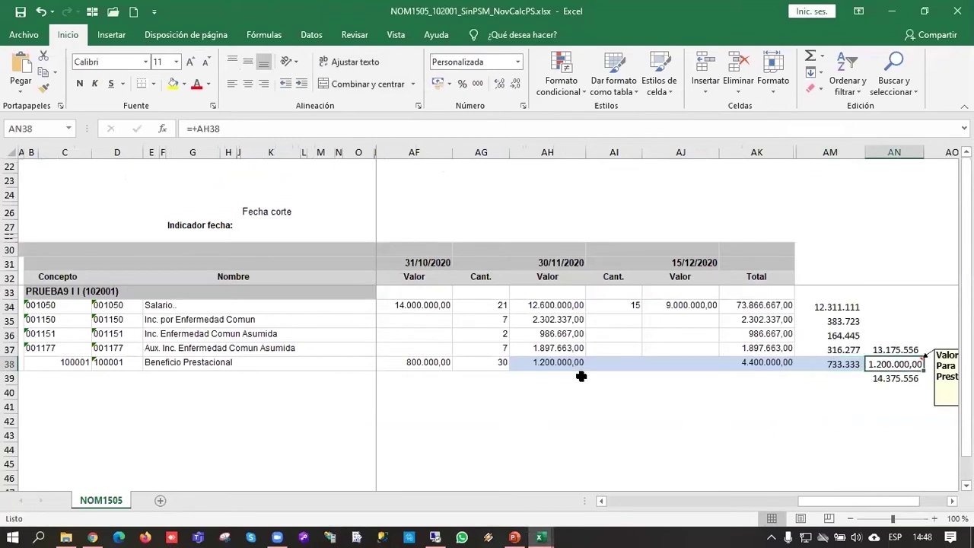
pyautogui.click(564, 362)
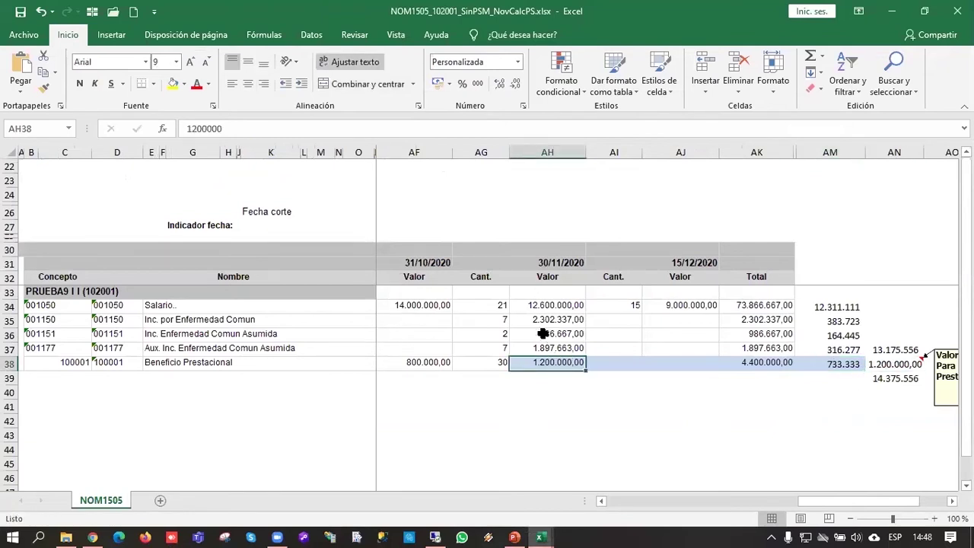
pyautogui.moveTo(843, 506); pyautogui.dragTo(871, 506)
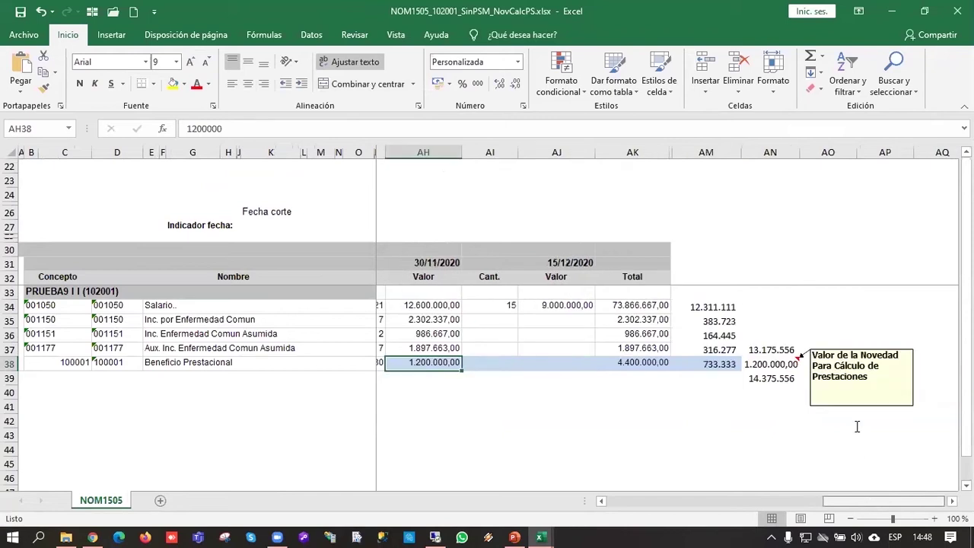
pyautogui.click(768, 364)
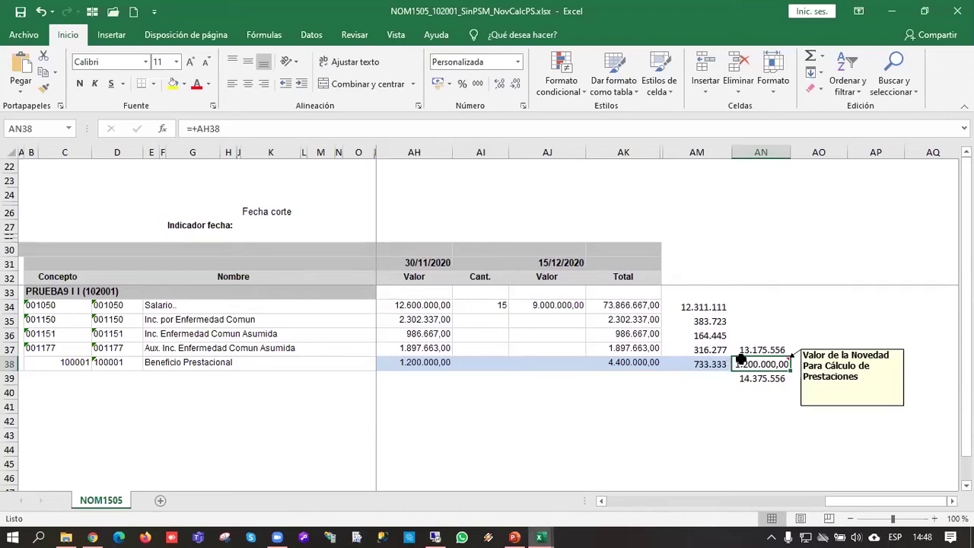
pyautogui.click(715, 365)
pyautogui.click(748, 369)
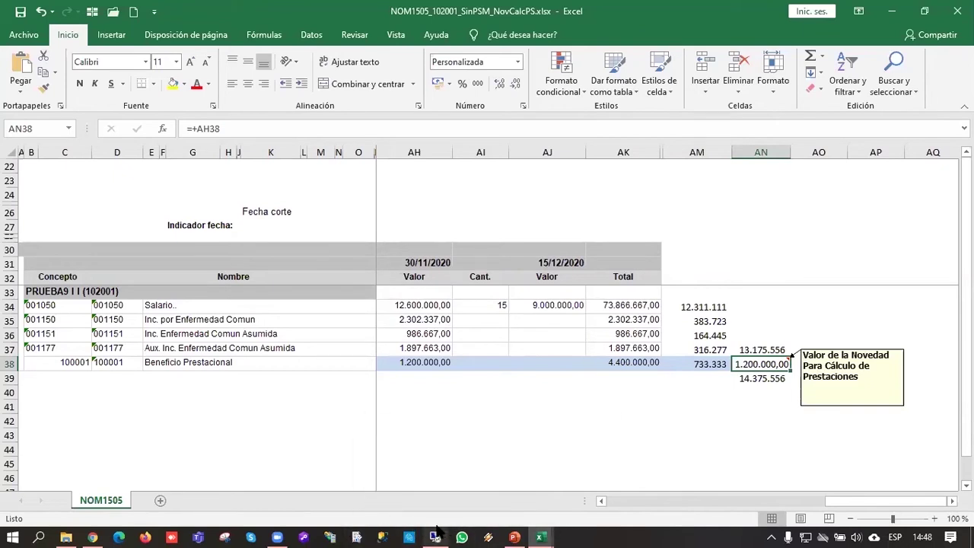
pyautogui.moveTo(436, 532)
pyautogui.click(433, 490)
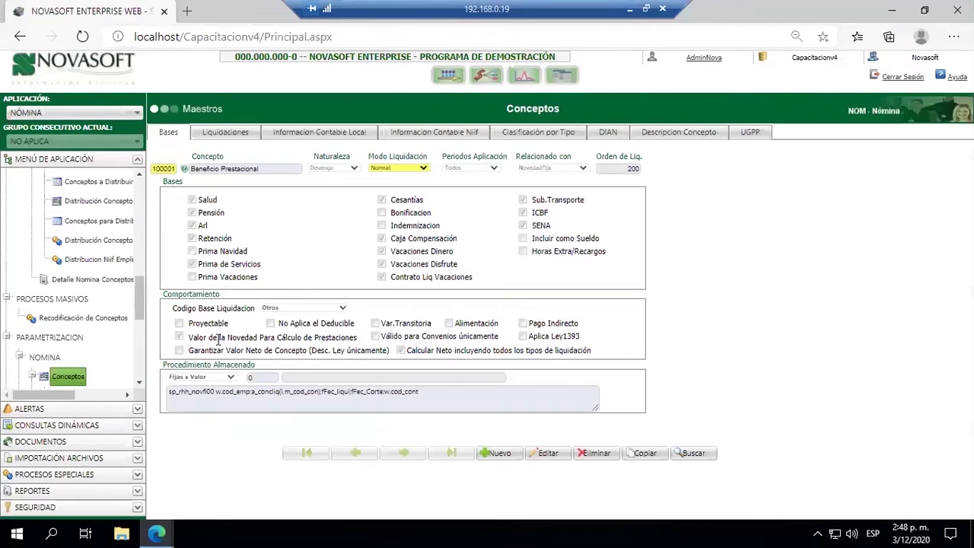
pyautogui.moveTo(191, 339); pyautogui.dragTo(221, 342)
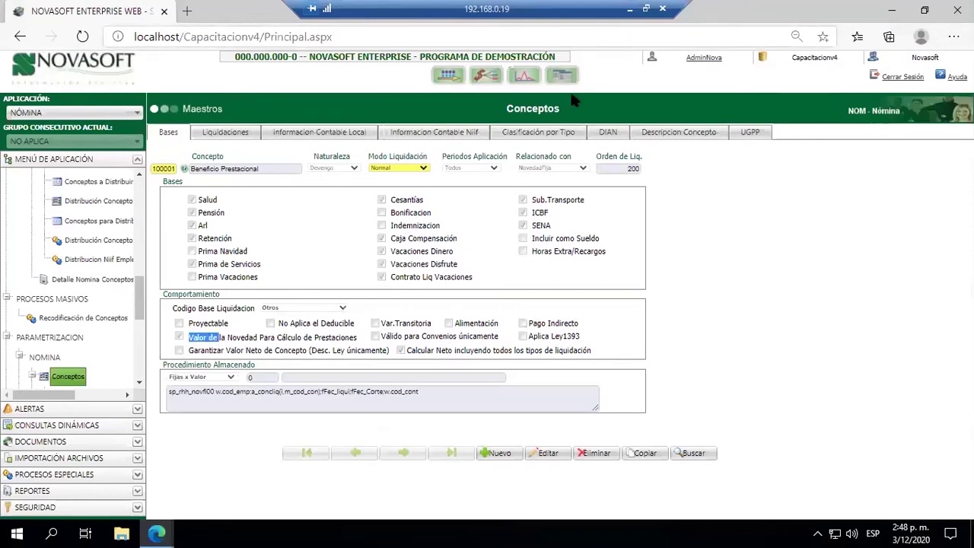
pyautogui.click(629, 10)
pyautogui.click(481, 362)
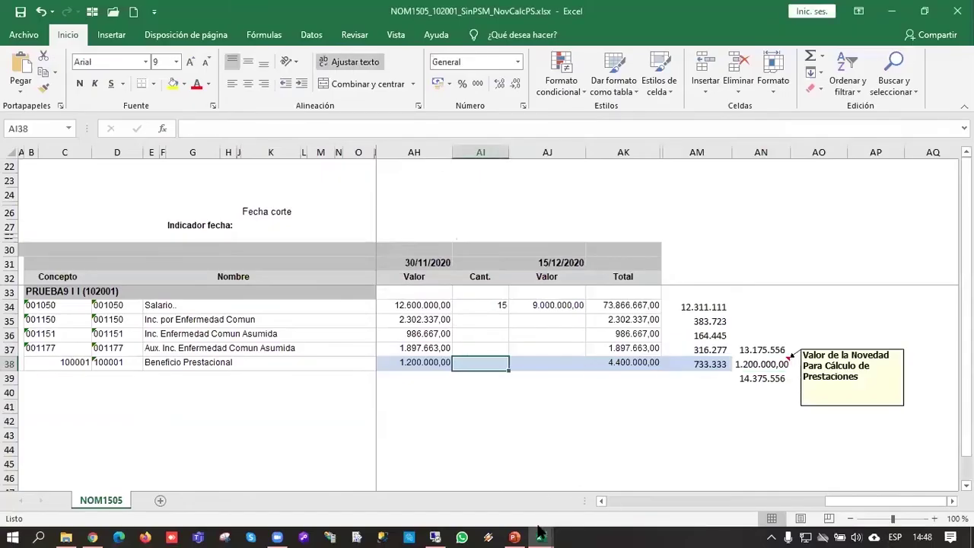
pyautogui.moveTo(537, 532)
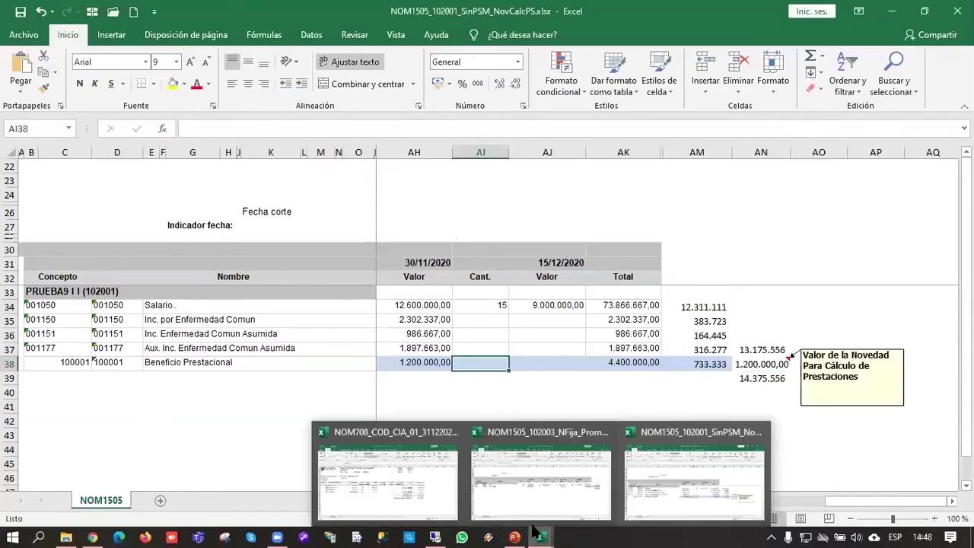
pyautogui.click(383, 482)
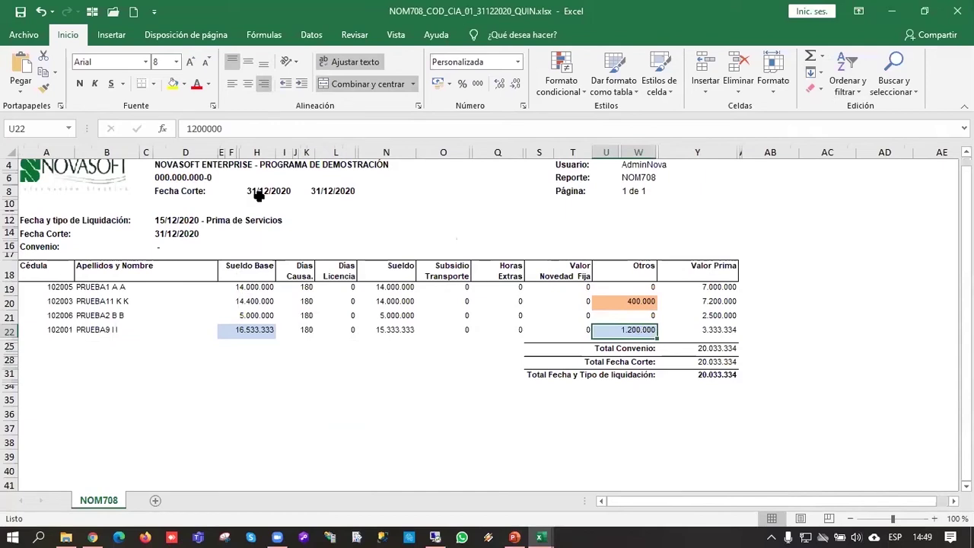
pyautogui.scroll(1, 259, 197)
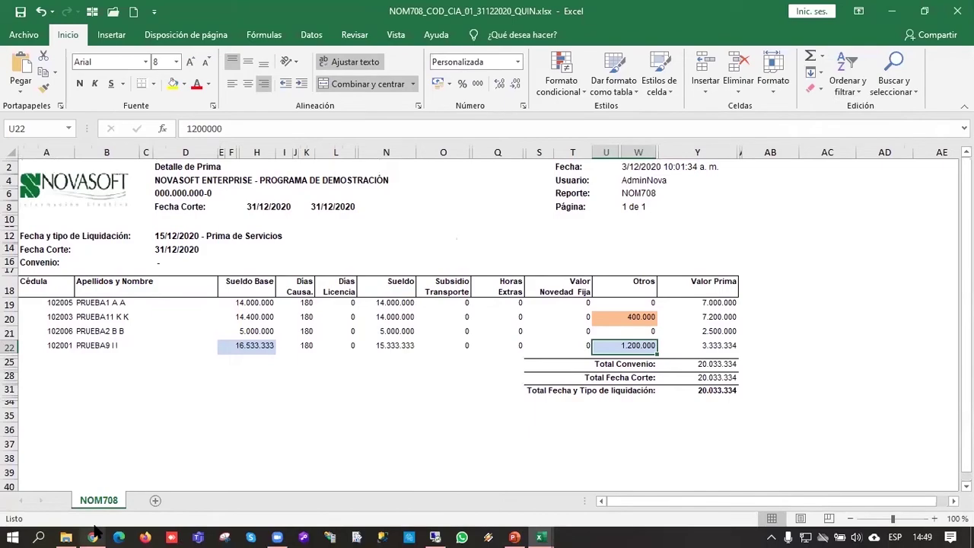
pyautogui.click(436, 536)
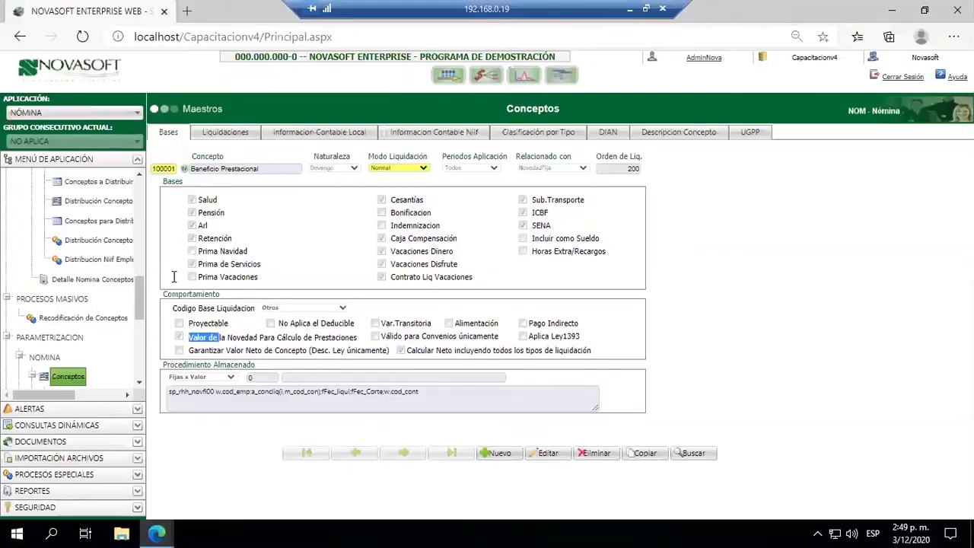
# Step: Search the menu for 'ceta' and open the Detalle Prima report parameters
pyautogui.scroll(5, 88, 224)
pyautogui.scroll(1, 89, 224)
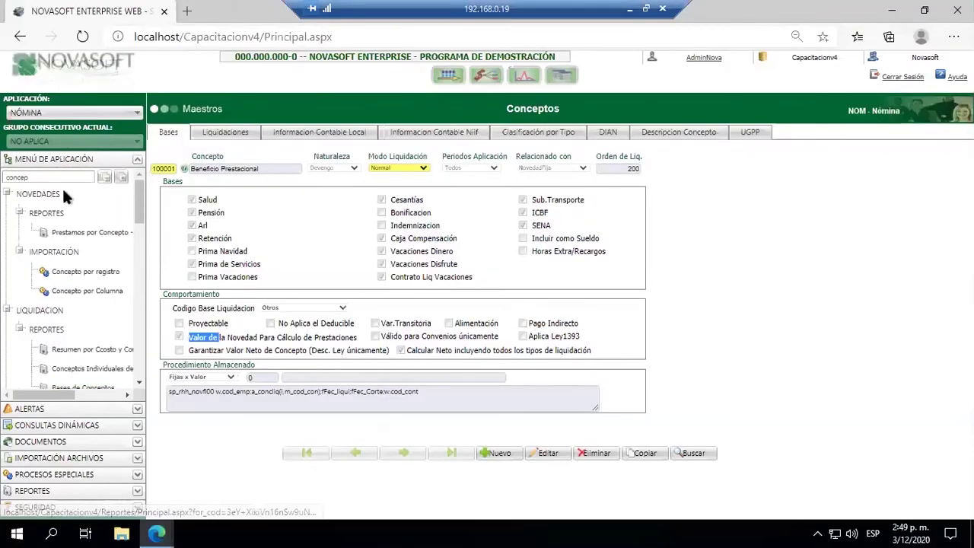
pyautogui.moveTo(38, 177); pyautogui.dragTo(5, 183)
pyautogui.write('ceta')
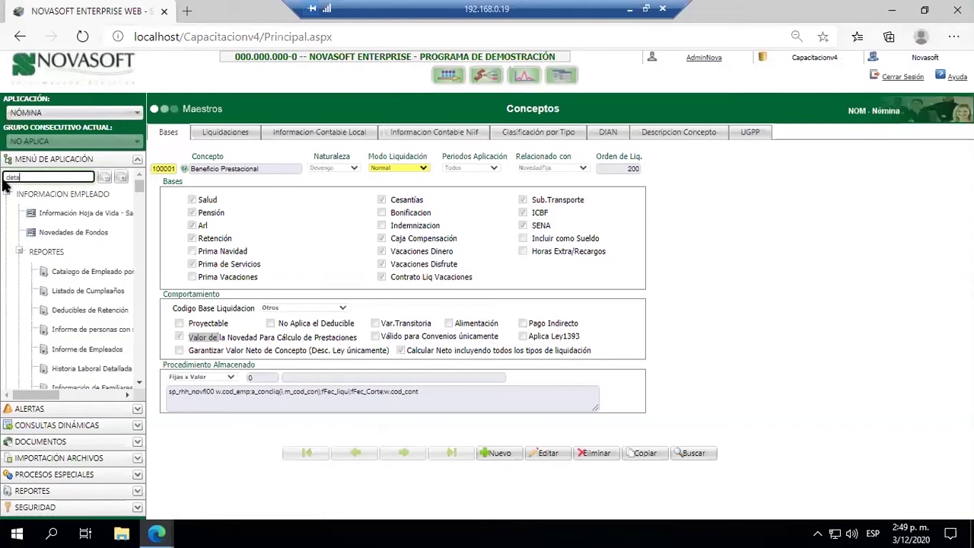
pyautogui.scroll(-1, 77, 343)
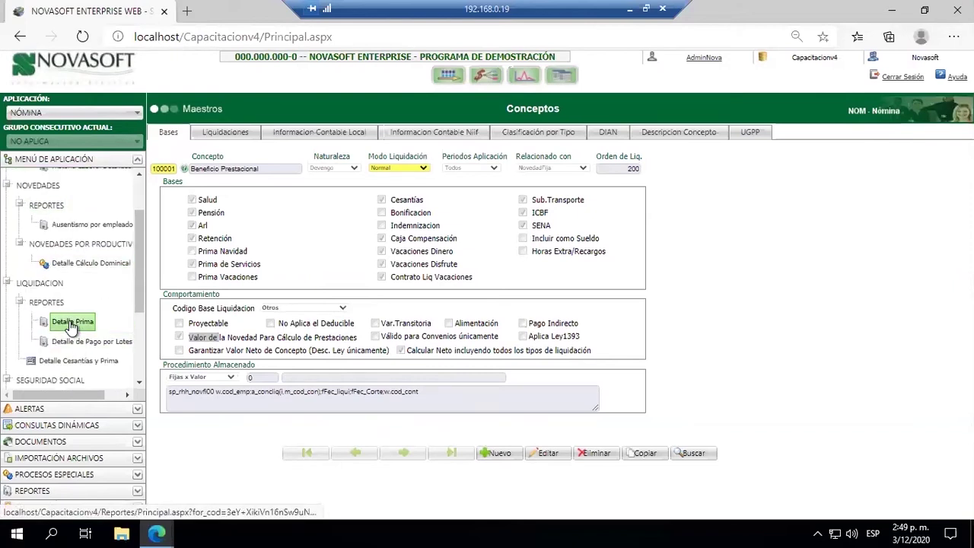
pyautogui.click(76, 322)
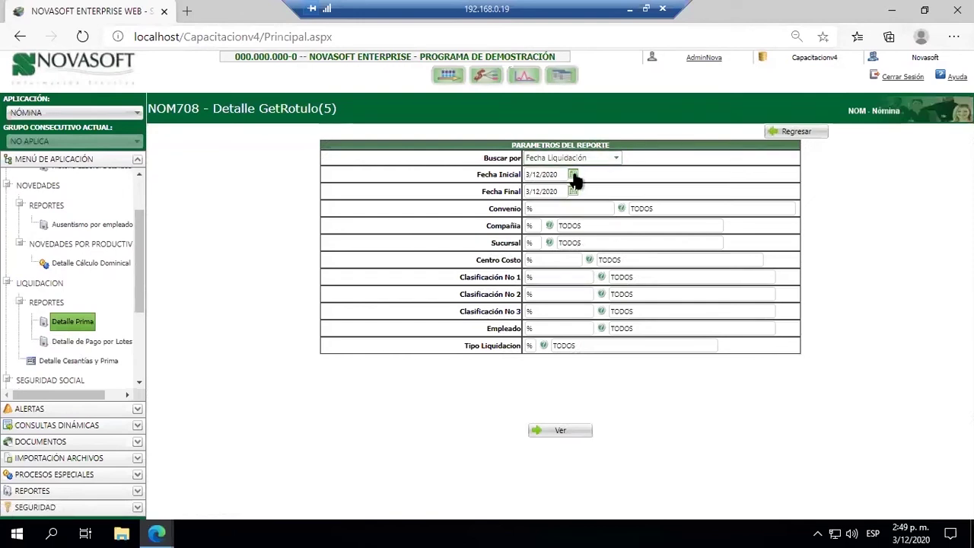
# Step: Run Detalle Prima by Fecha Corte from 1/12/2020 to 31/12/2020 for company 01, then close it
pyautogui.click(573, 174)
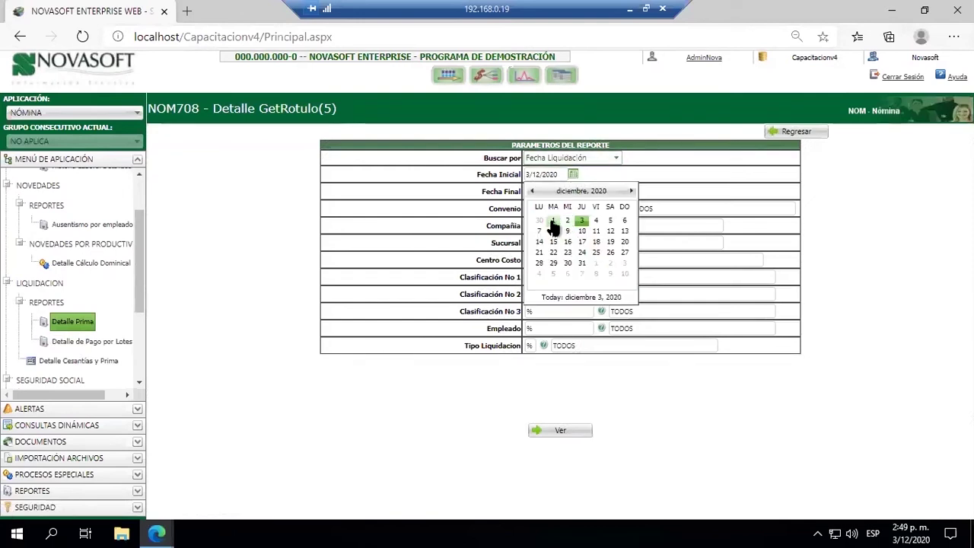
pyautogui.click(554, 221)
pyautogui.click(590, 159)
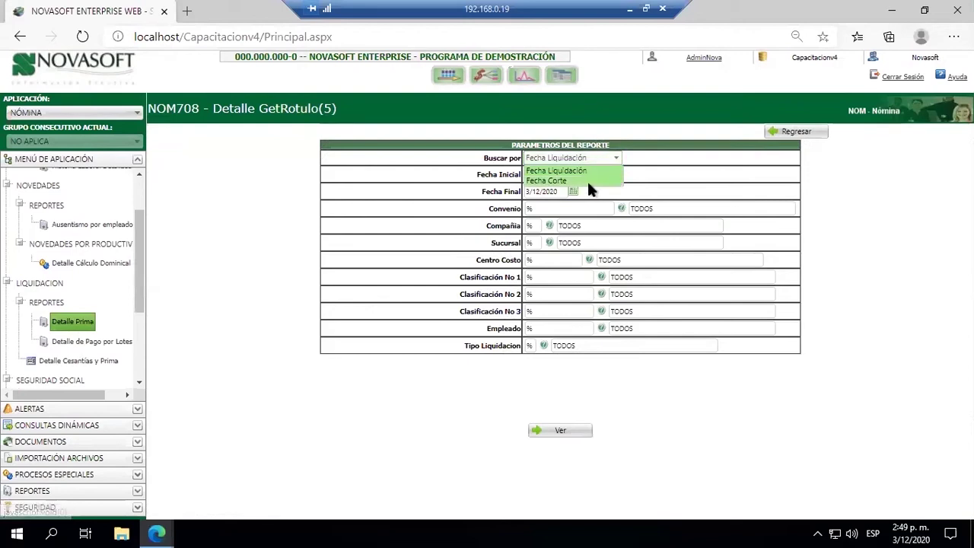
pyautogui.click(587, 180)
pyautogui.click(573, 192)
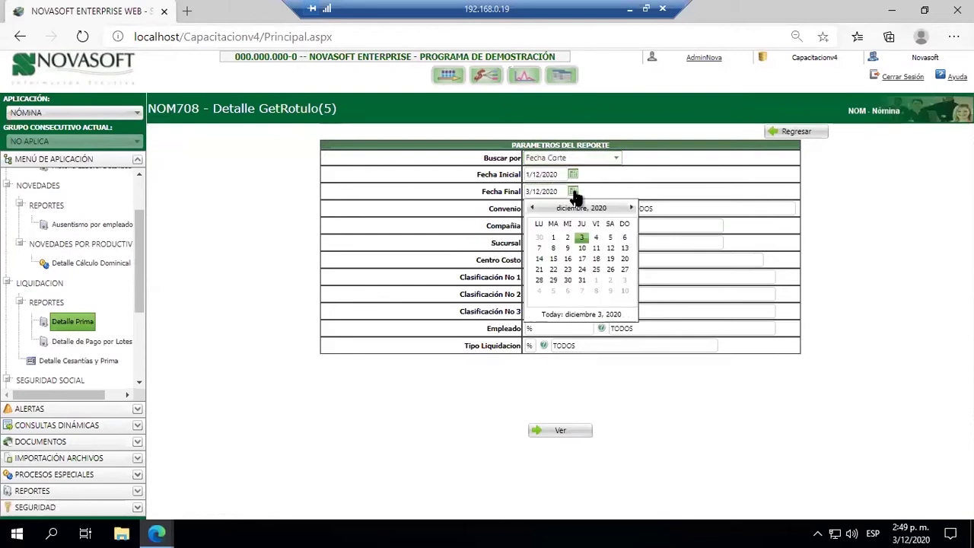
pyautogui.click(582, 280)
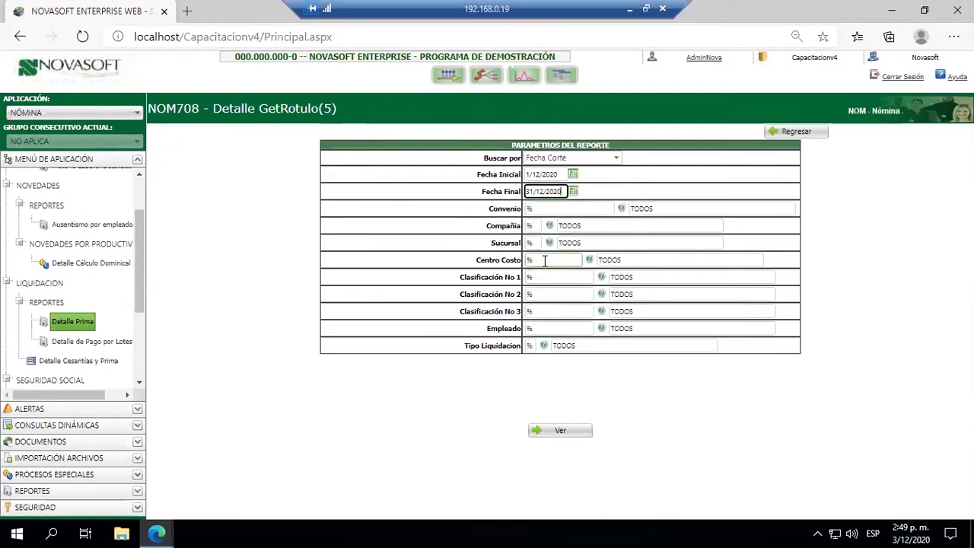
pyautogui.click(531, 226)
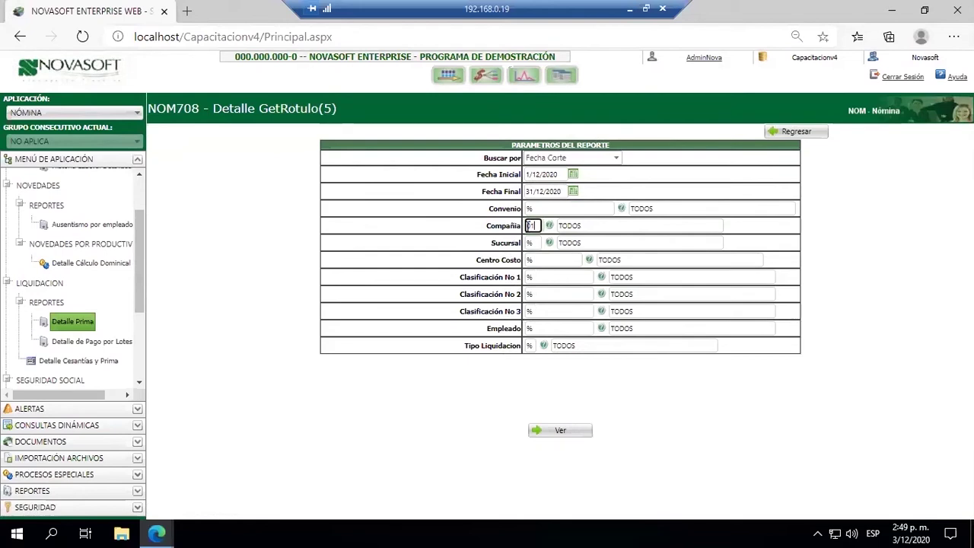
pyautogui.click(532, 345)
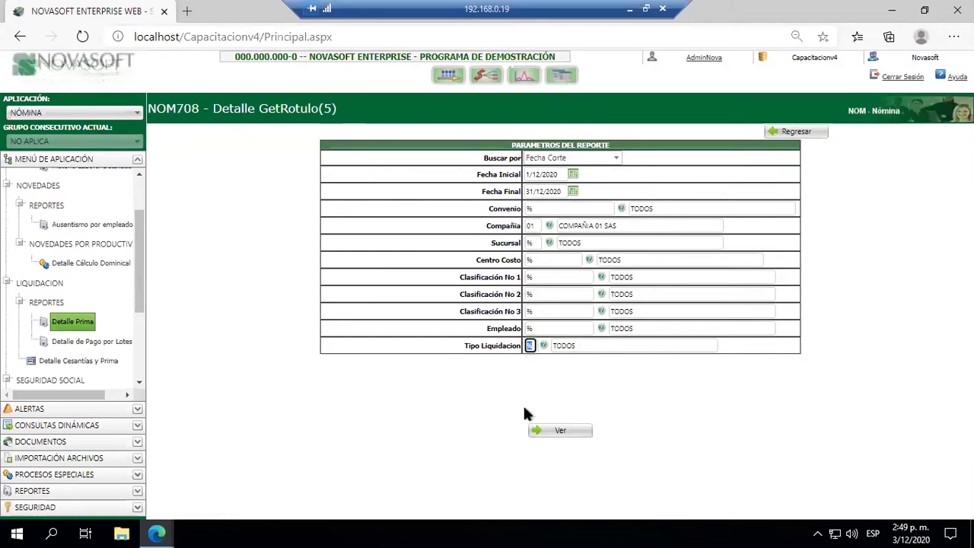
pyautogui.click(551, 437)
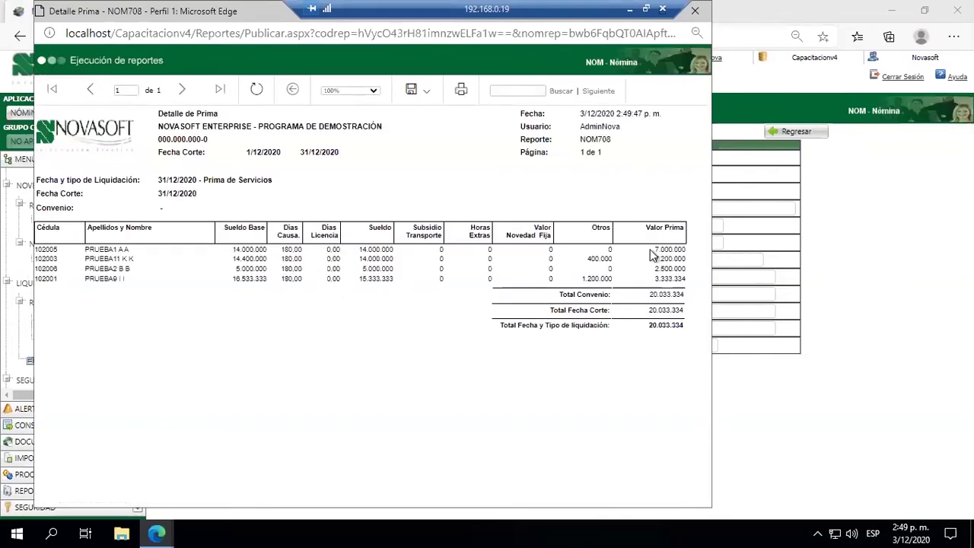
pyautogui.click(694, 11)
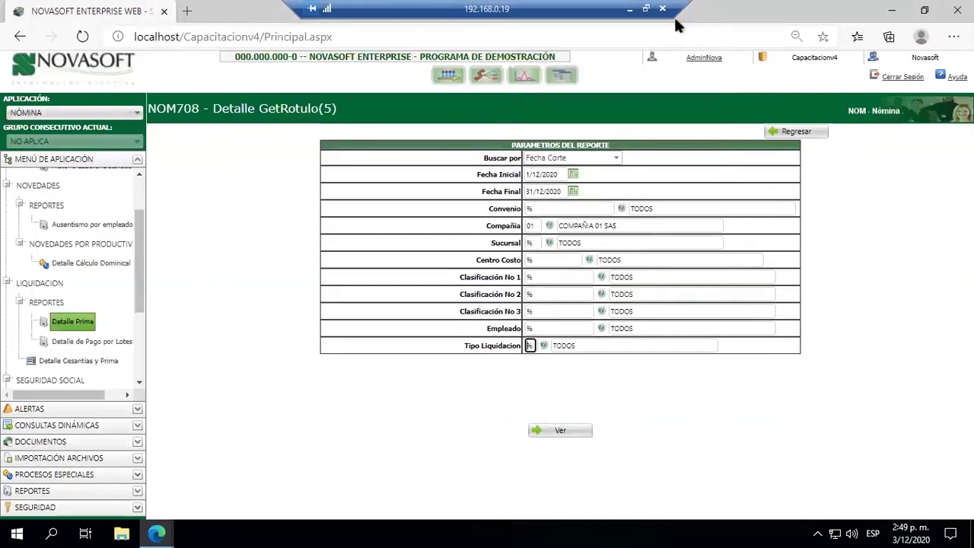
pyautogui.click(630, 11)
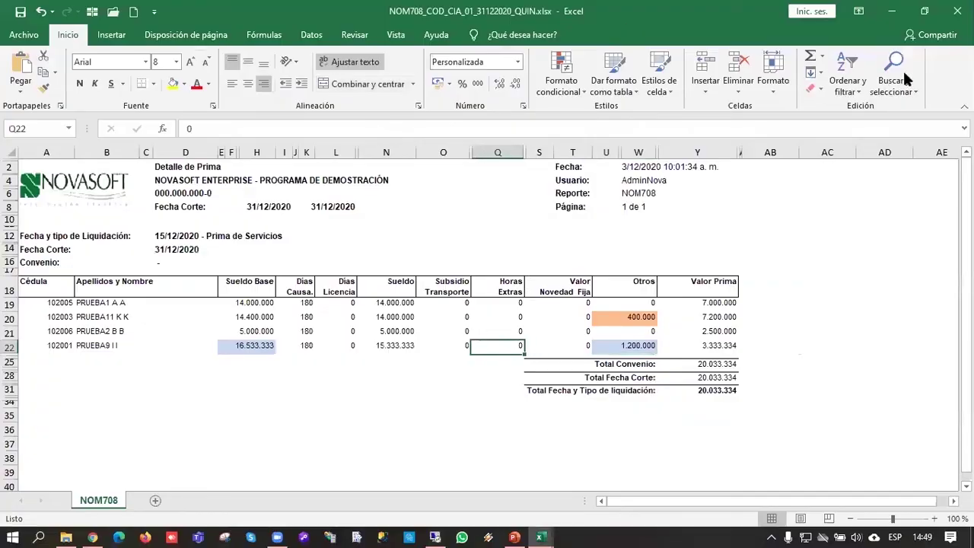
# Step: Close the company 01, 102001 and 102003 workbooks without saving
pyautogui.click(957, 10)
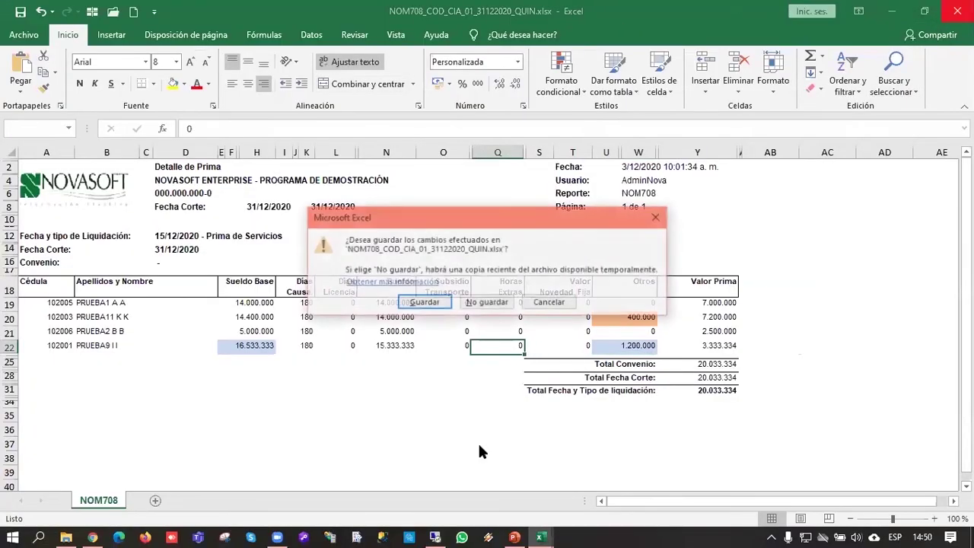
pyautogui.click(487, 303)
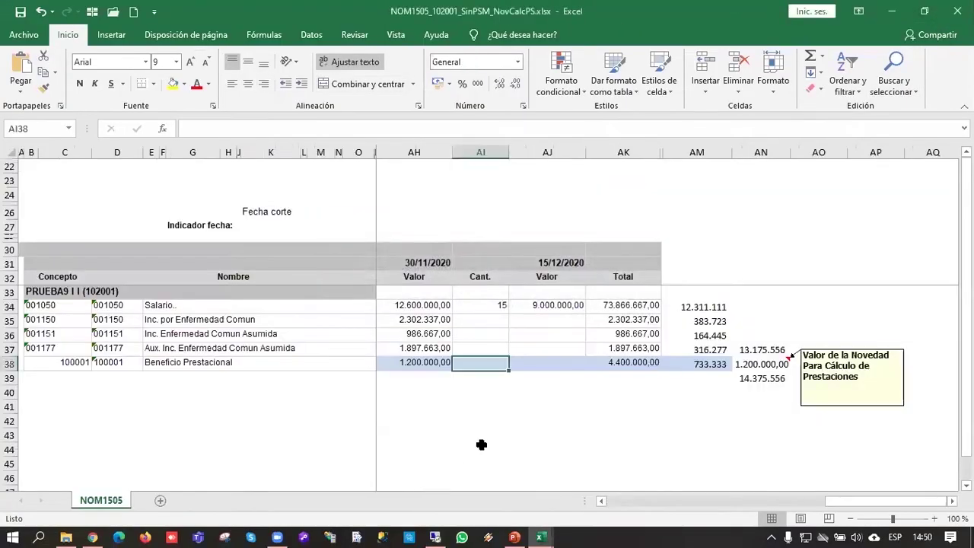
pyautogui.click(557, 423)
pyautogui.click(957, 10)
pyautogui.click(491, 303)
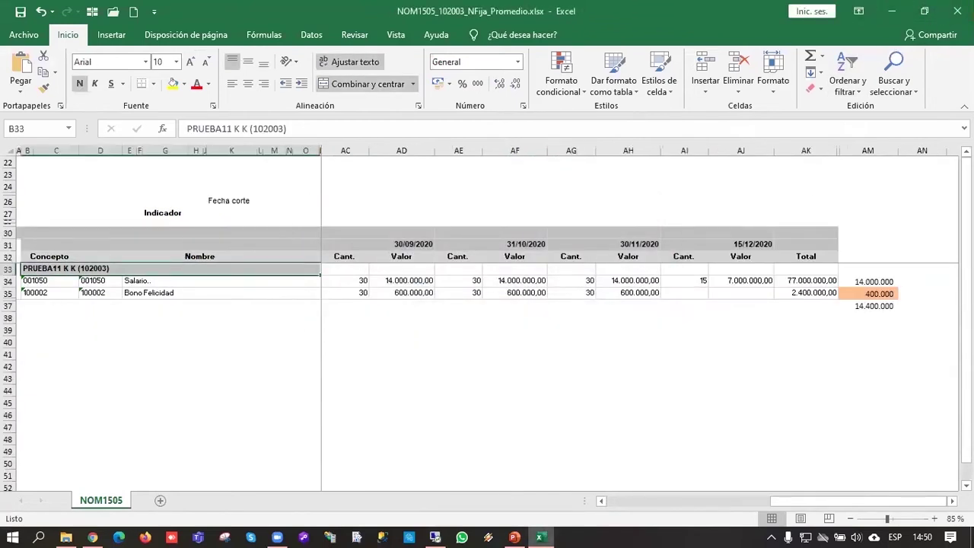
pyautogui.click(957, 10)
pyautogui.click(487, 297)
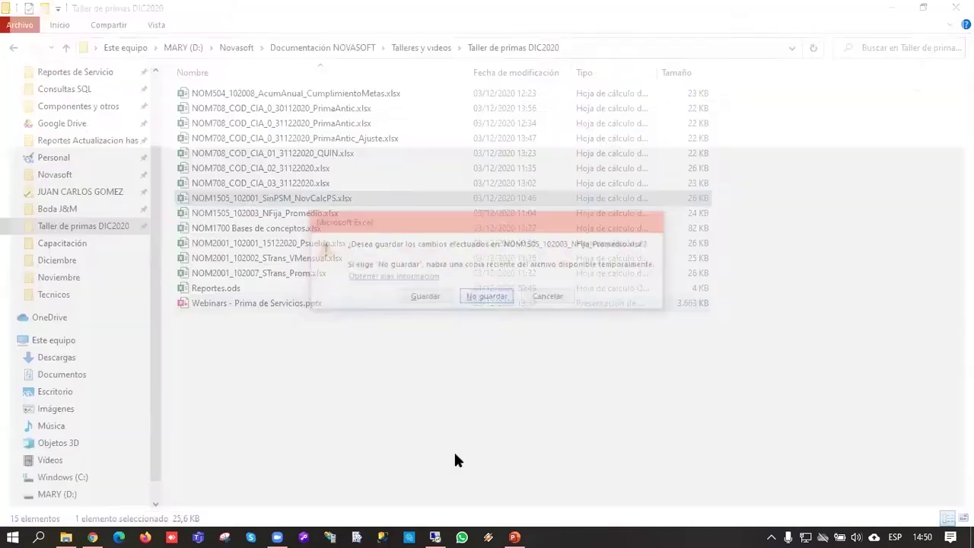
# Step: Open NOM708_COD_CIA_02_31122020.xlsx and check employee code 102002 in cell A19
pyautogui.click(342, 351)
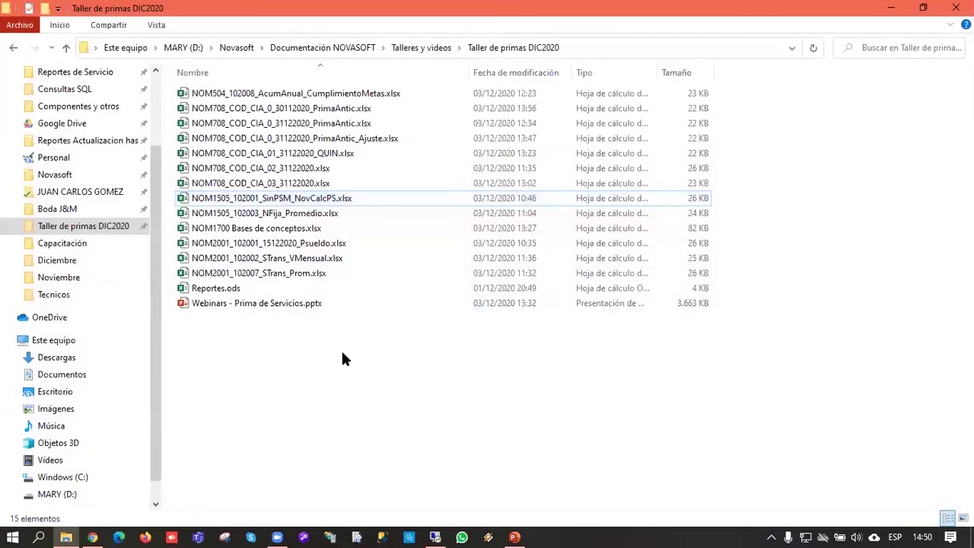
pyautogui.doubleClick(302, 170)
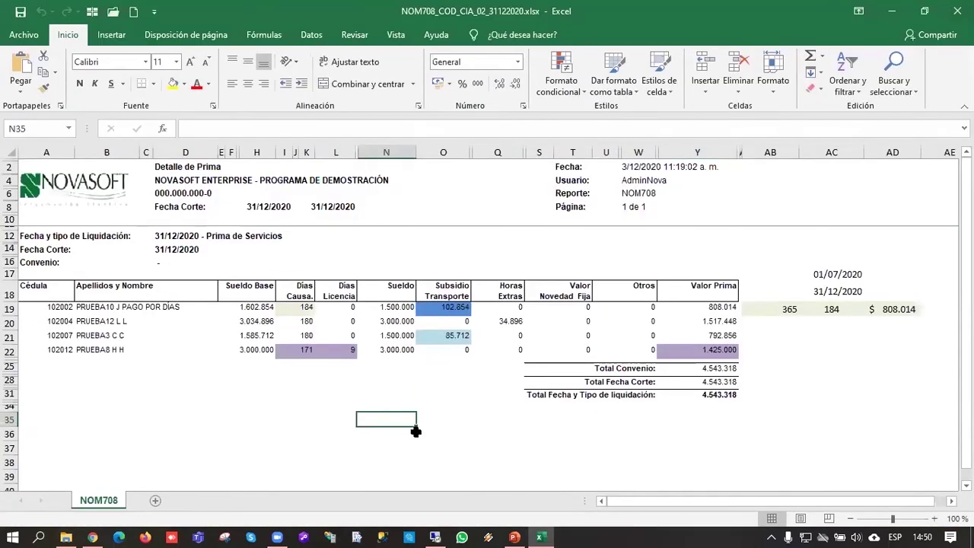
pyautogui.click(335, 420)
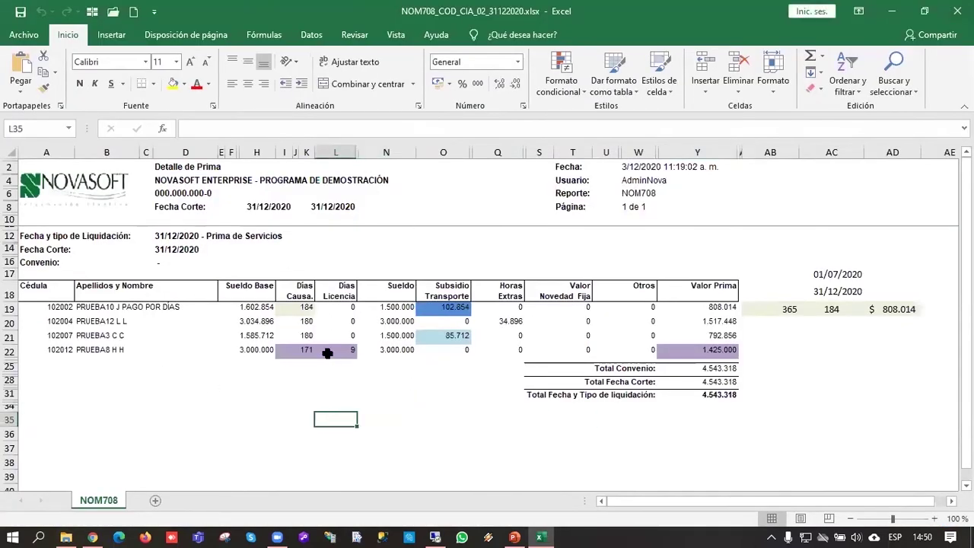
pyautogui.click(68, 308)
pyautogui.doubleClick(199, 128)
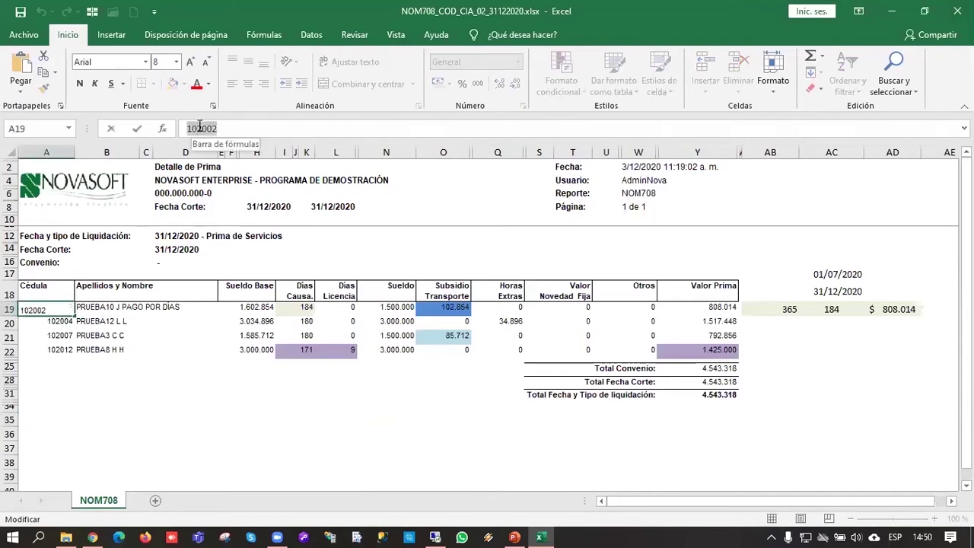
pyautogui.click(414, 376)
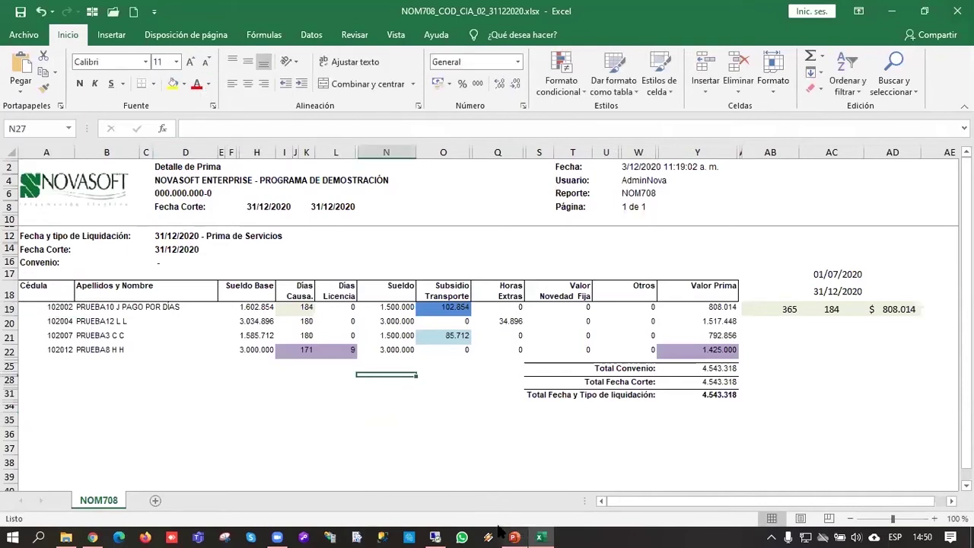
pyautogui.click(434, 537)
pyautogui.scroll(5, 73, 210)
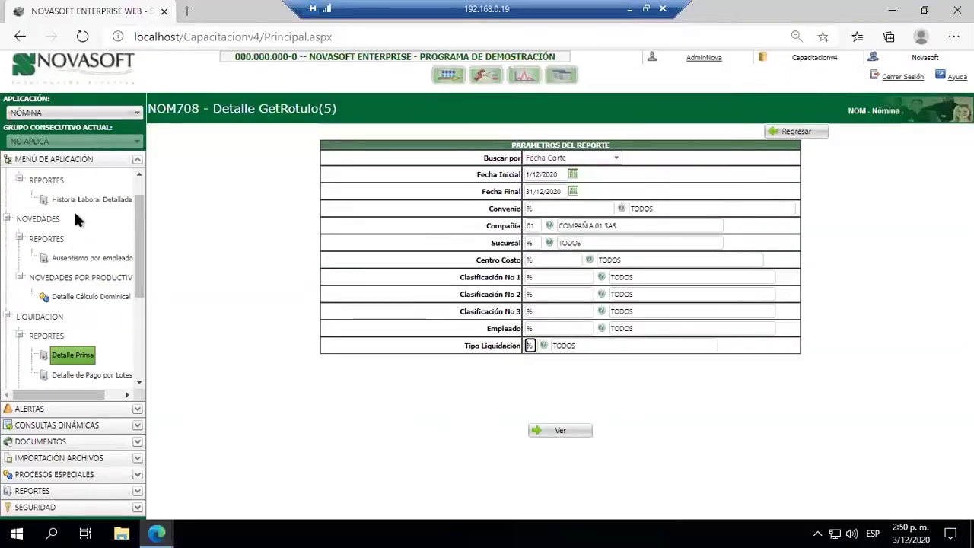
pyautogui.moveTo(27, 176); pyautogui.dragTo(4, 188)
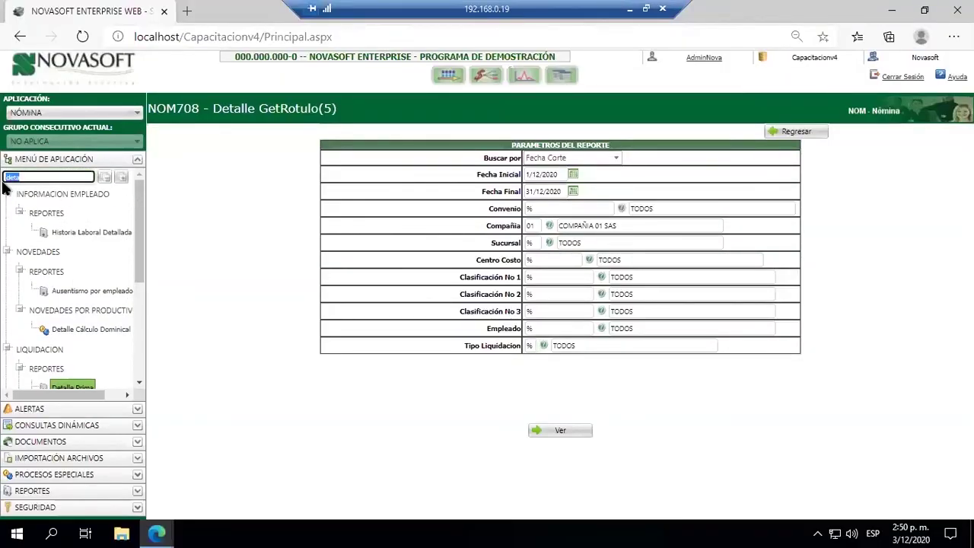
pyautogui.press('BackSpace')
pyautogui.click(81, 213)
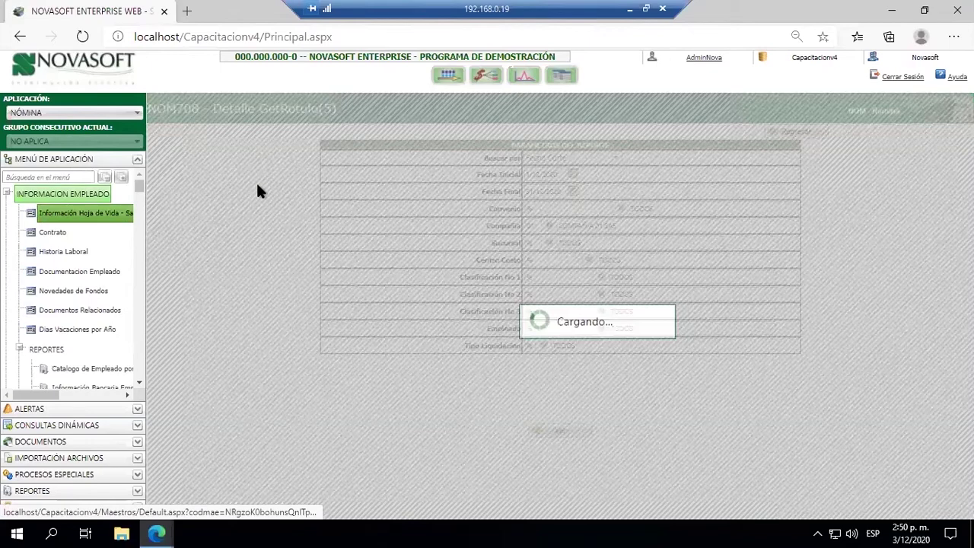
pyautogui.click(173, 170)
pyautogui.write('102002')
pyautogui.press('Tab')
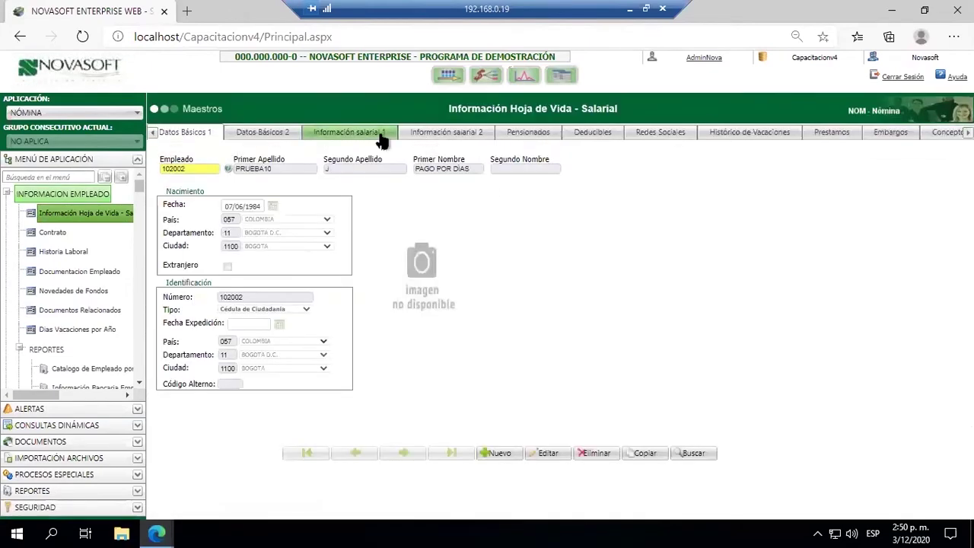
pyautogui.click(381, 140)
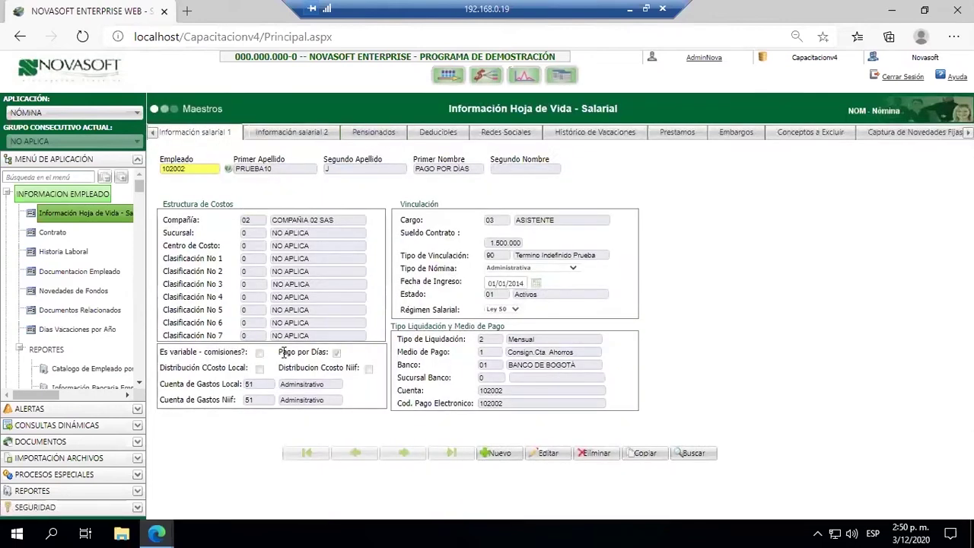
pyautogui.moveTo(280, 353); pyautogui.dragTo(327, 353)
pyautogui.click(630, 8)
pyautogui.click(309, 308)
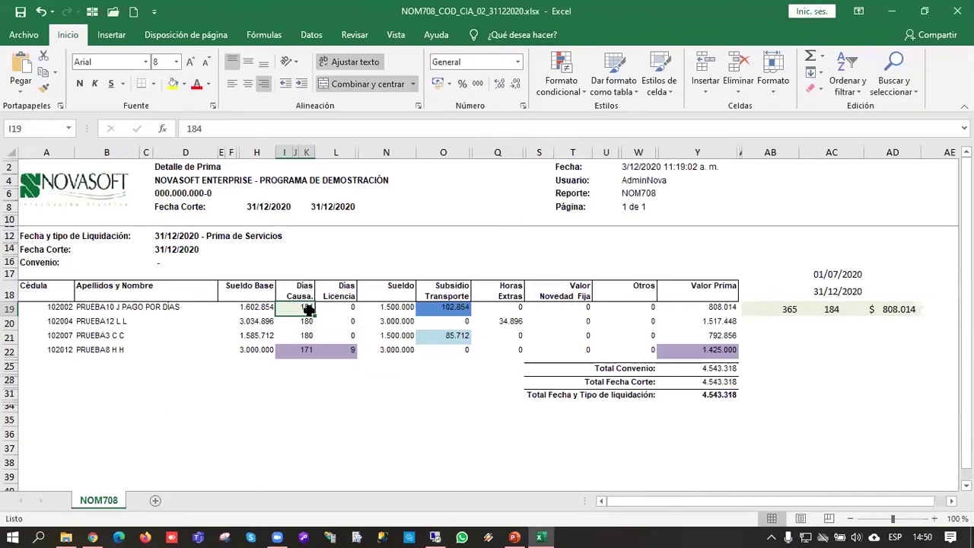
pyautogui.click(295, 326)
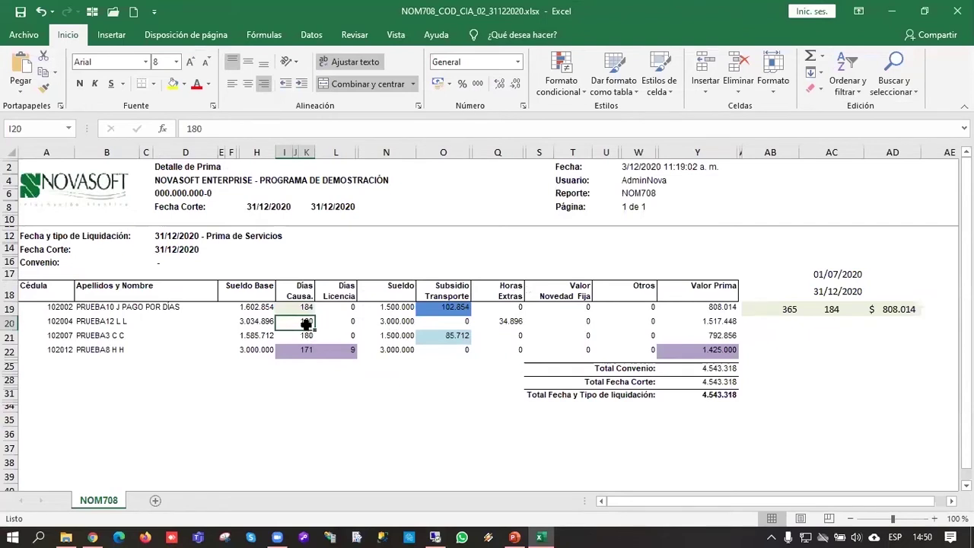
pyautogui.click(301, 307)
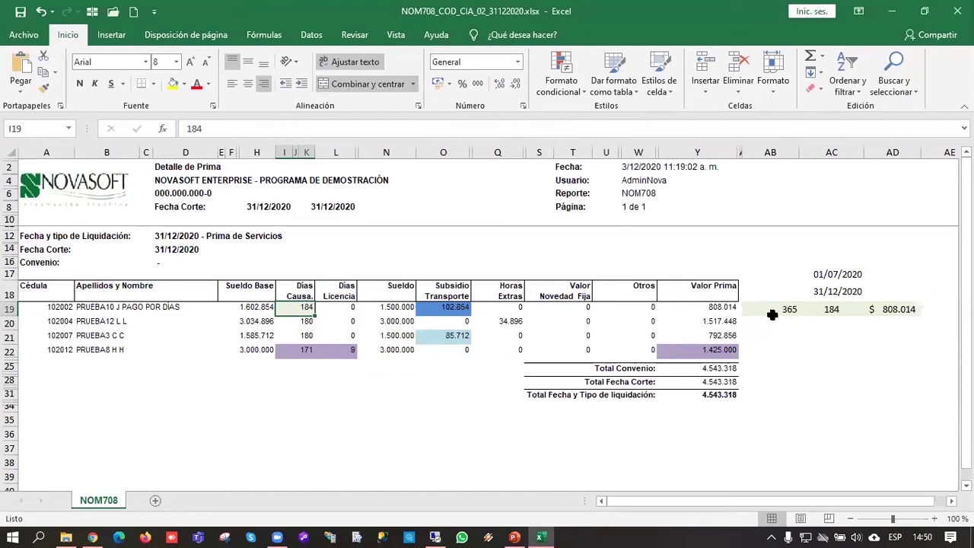
pyautogui.click(831, 310)
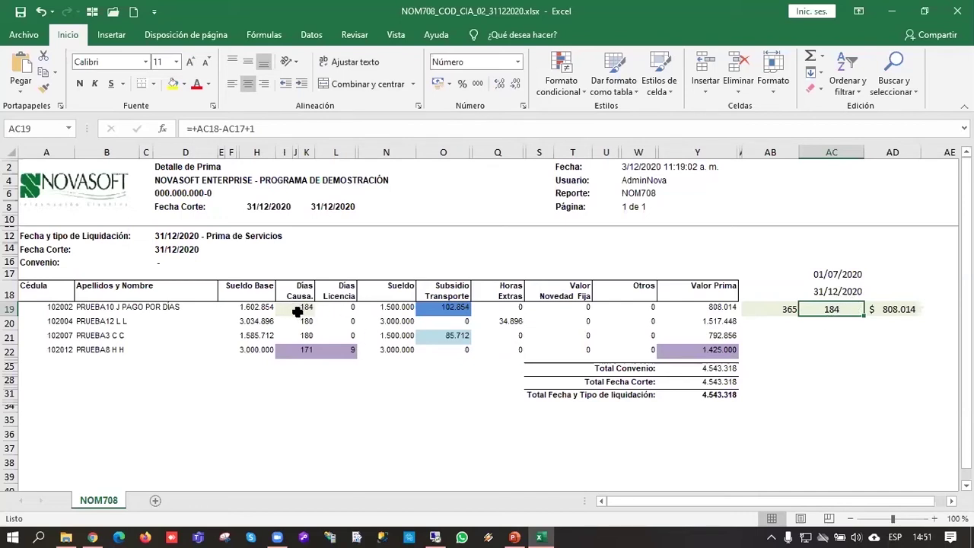
pyautogui.click(892, 309)
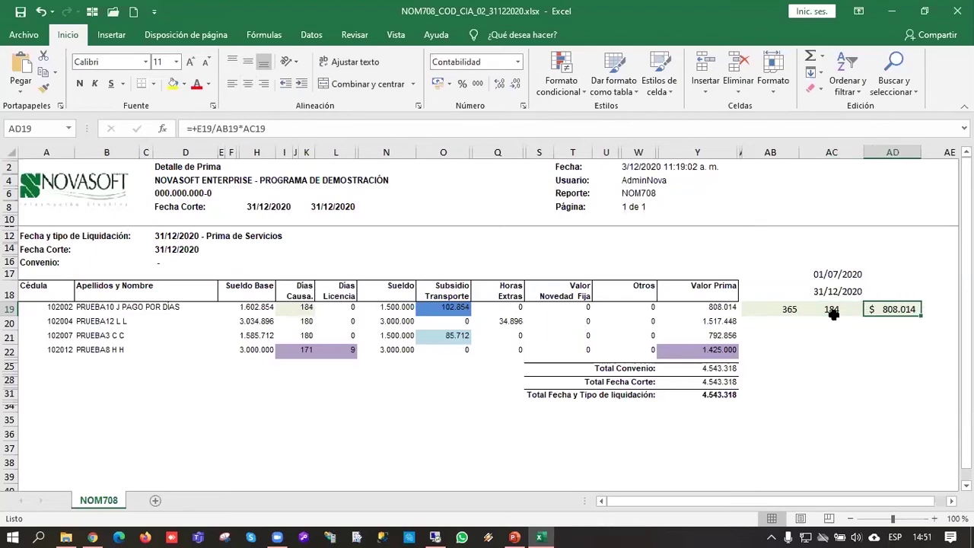
pyautogui.click(790, 310)
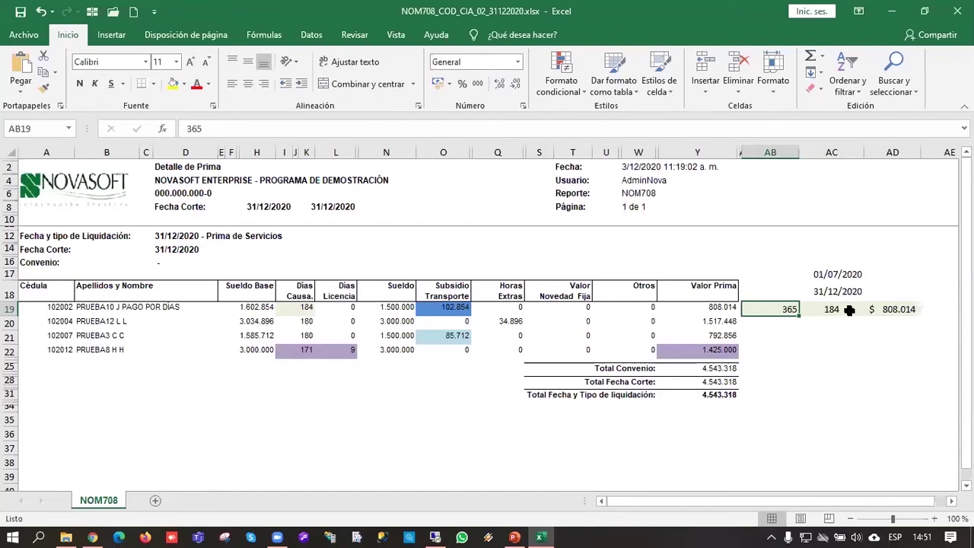
pyautogui.click(883, 309)
pyautogui.write('=+E19/AB19*AC19')
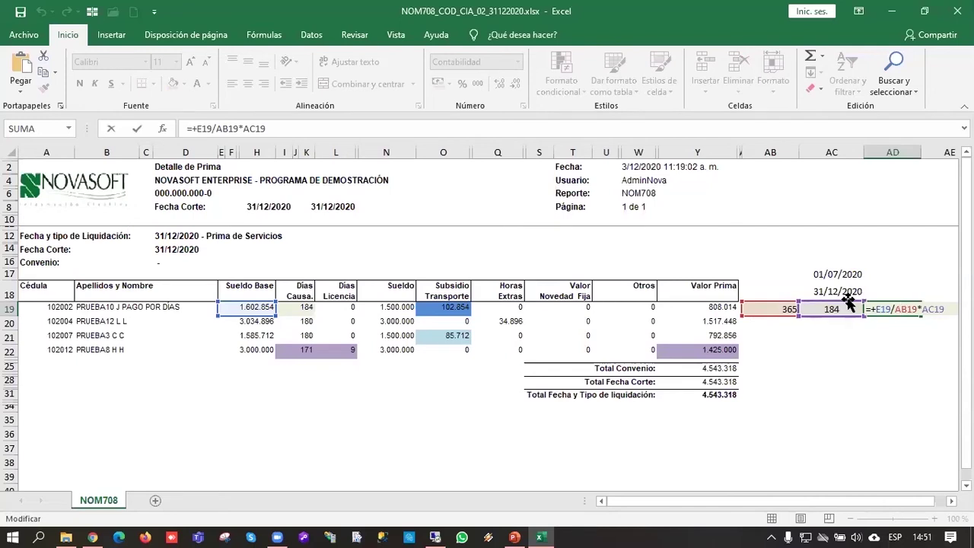
pyautogui.press('Return')
pyautogui.press('Up')
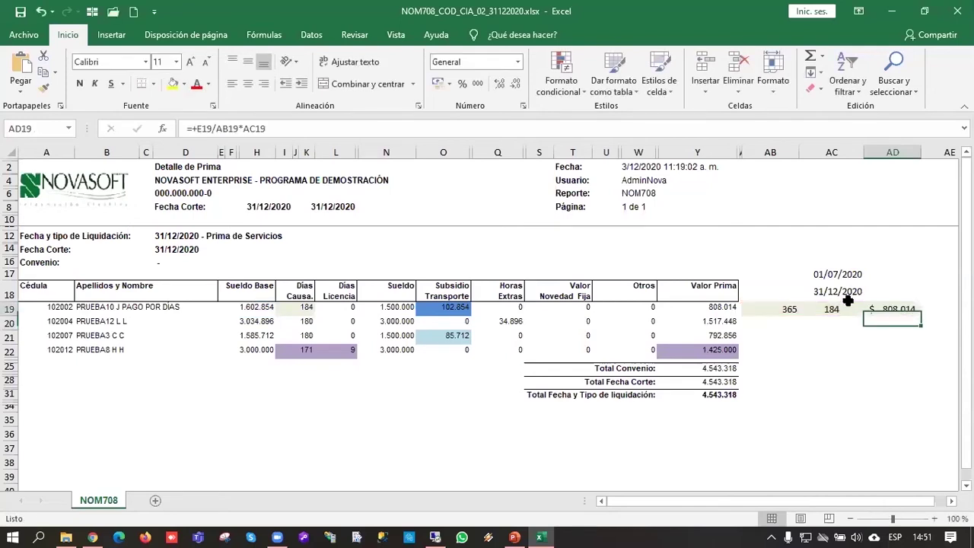
pyautogui.press('Right')
pyautogui.press('Left')
pyautogui.press('Left')
pyautogui.press('Right')
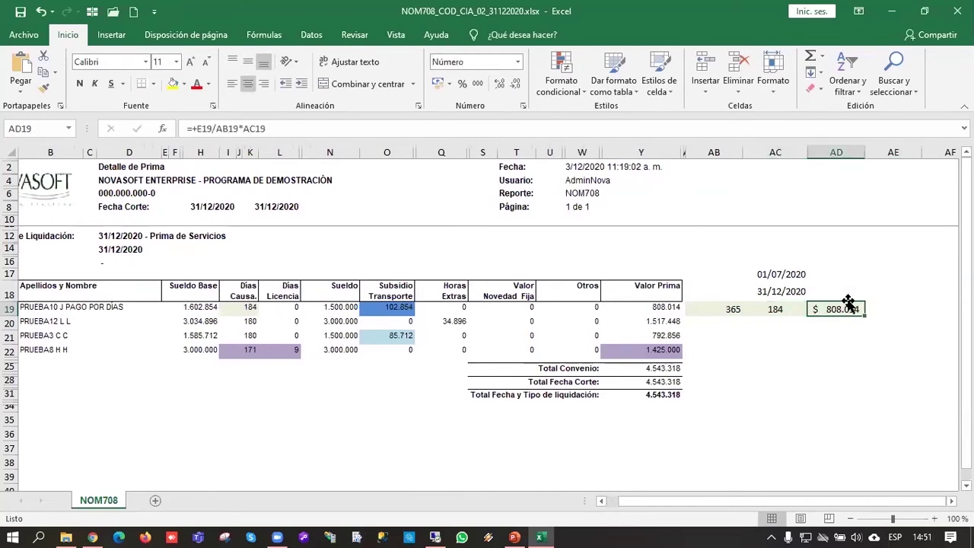
pyautogui.press('Right')
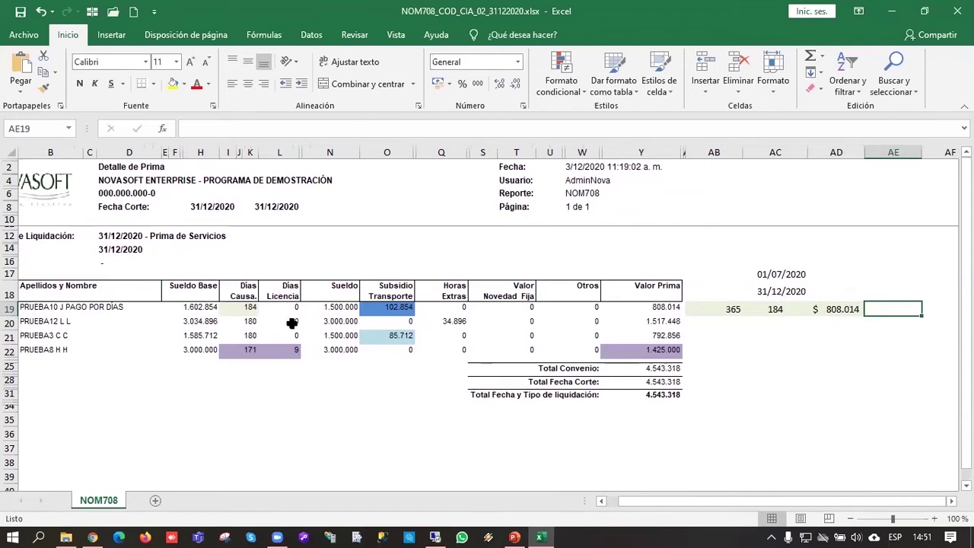
# Step: Review row 19's Sueldo Base, the 180 Días Causa. values and the 102.854 Subsidio Transporte
pyautogui.click(184, 308)
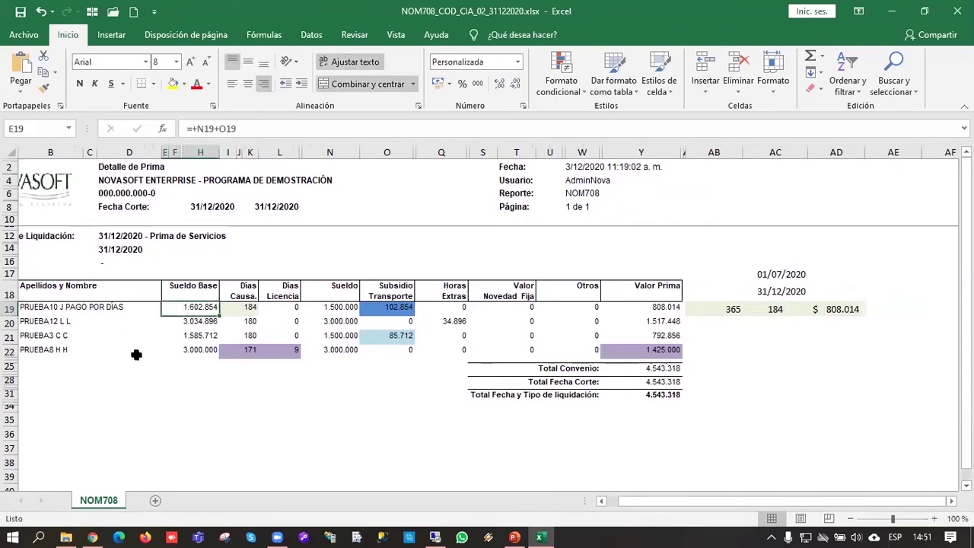
pyautogui.moveTo(240, 321)
pyautogui.mouseDown()
pyautogui.moveTo(251, 348)
pyautogui.moveTo(243, 335)
pyautogui.mouseUp()
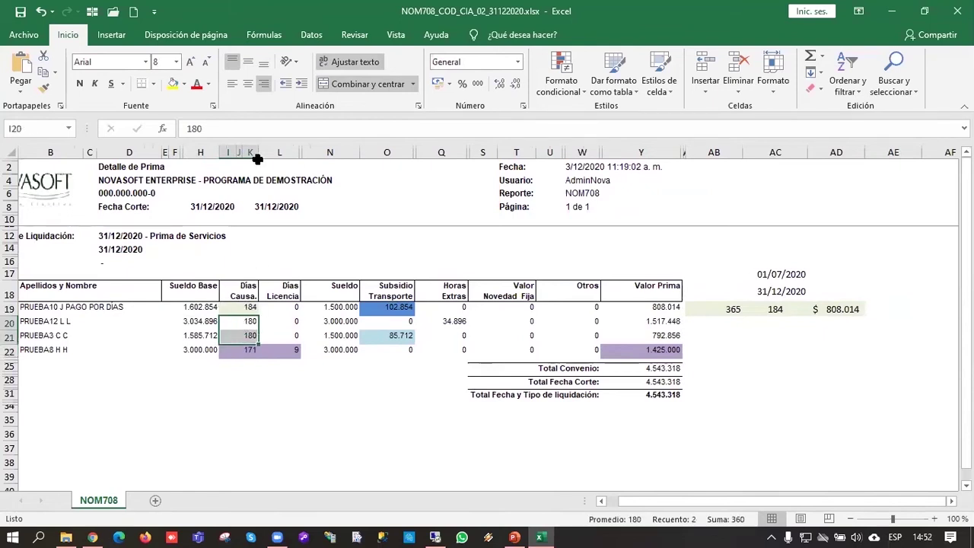
pyautogui.moveTo(91, 529)
pyautogui.click(342, 401)
# Step: Compare the transport subsidy in O19 and O21 with row 19's neighbouring values, then show the report folder
pyautogui.click(375, 311)
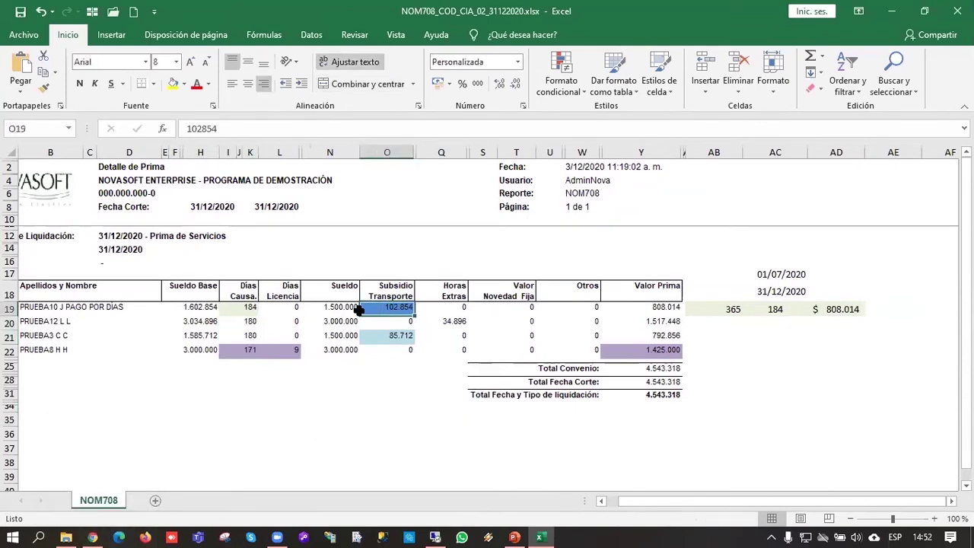
pyautogui.click(91, 308)
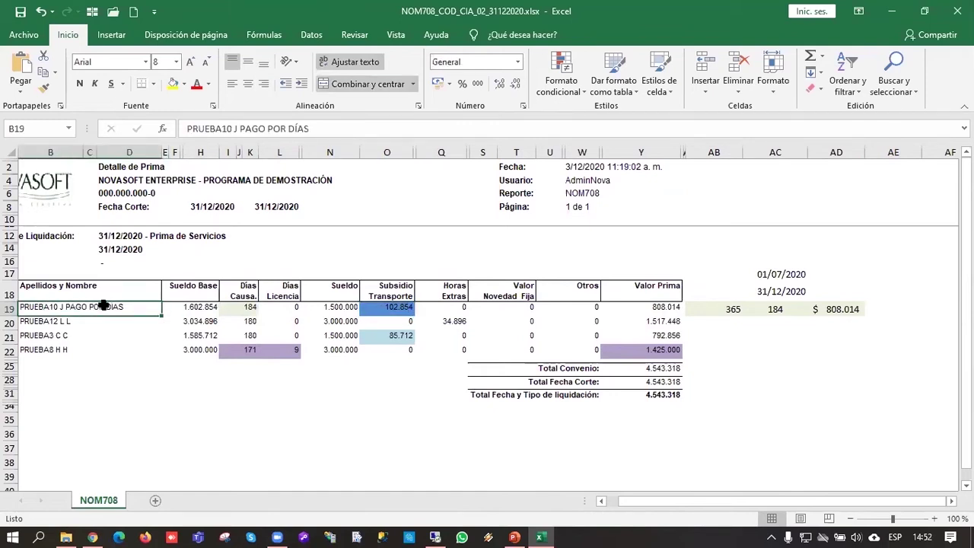
pyautogui.press('Right')
pyautogui.press('Right')
pyautogui.press('Right')
pyautogui.press('Right')
pyautogui.press('Right')
pyautogui.press('Left')
pyautogui.press('Left')
pyautogui.press('Left')
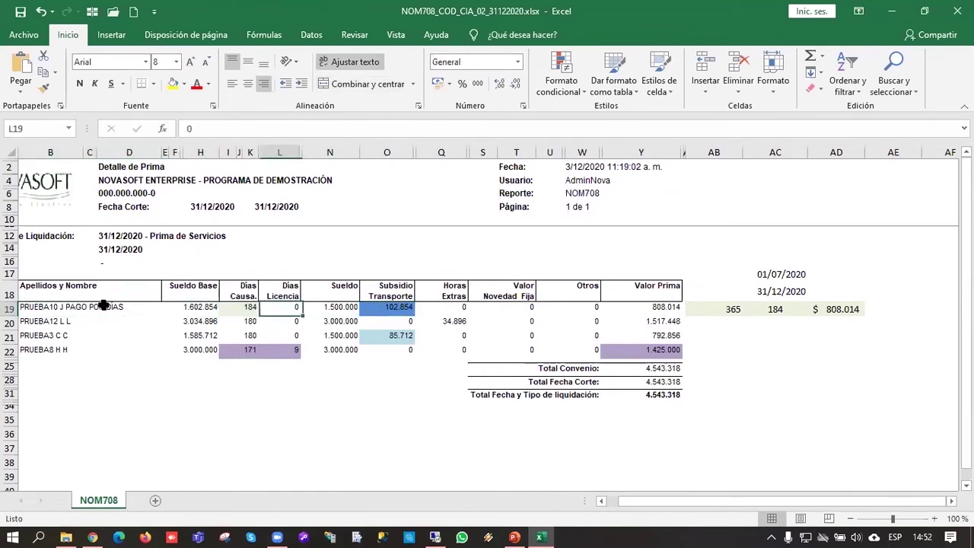
pyautogui.press('Right')
pyautogui.press('Right')
pyautogui.press('Right')
pyautogui.press('Right')
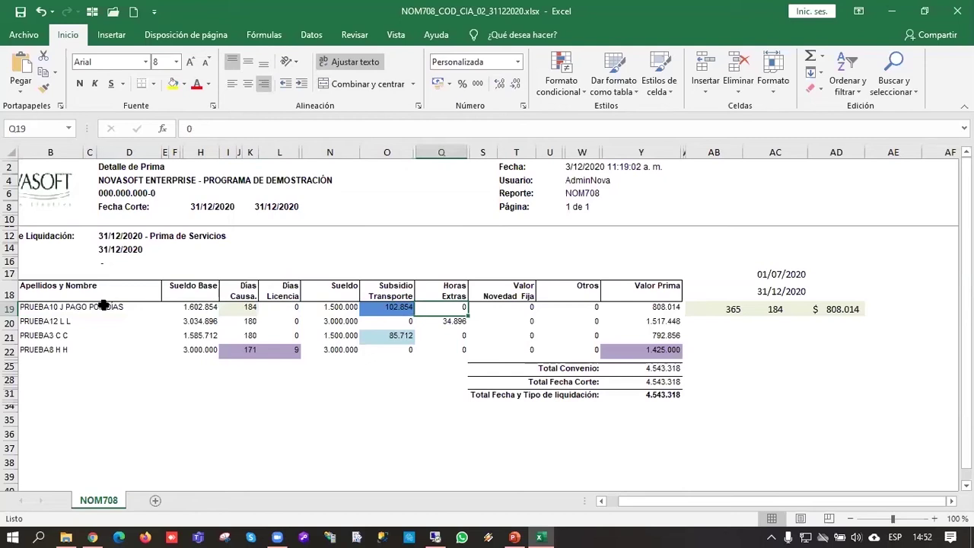
pyautogui.press('Left')
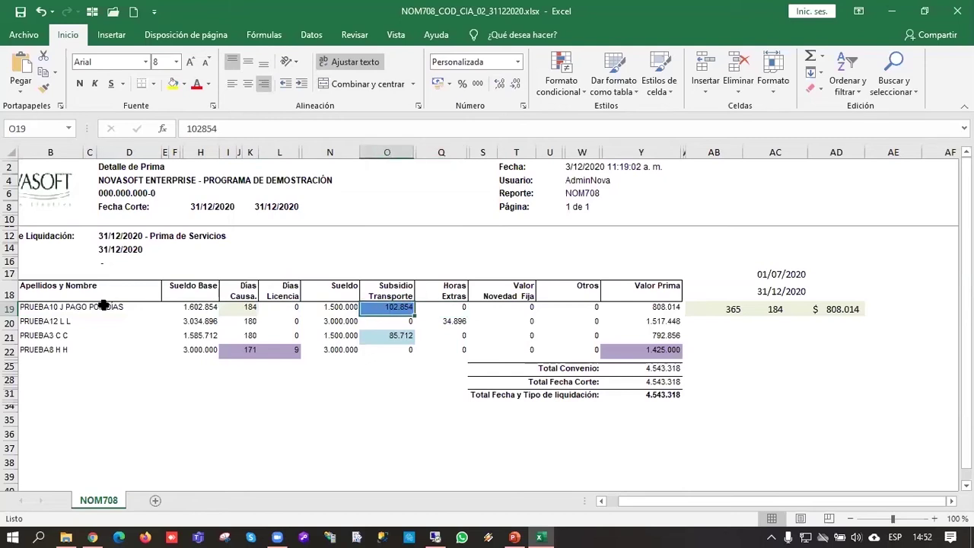
pyautogui.press('Down')
pyautogui.press('Down')
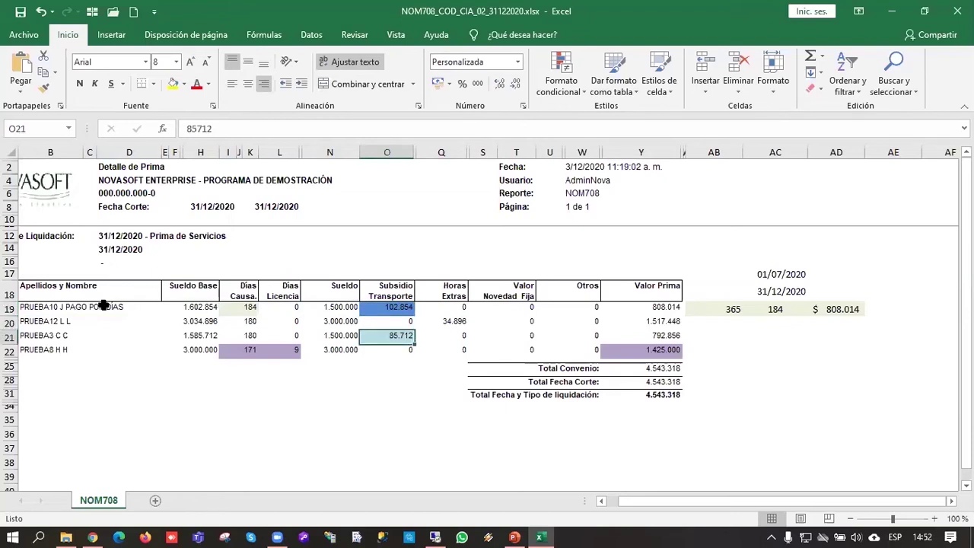
pyautogui.press('Up')
pyautogui.press('Up')
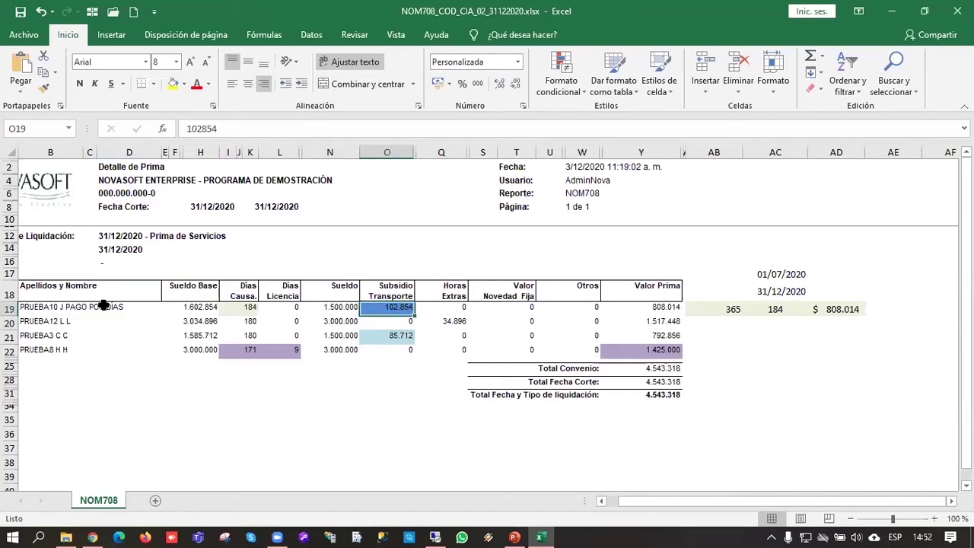
pyautogui.click(111, 305)
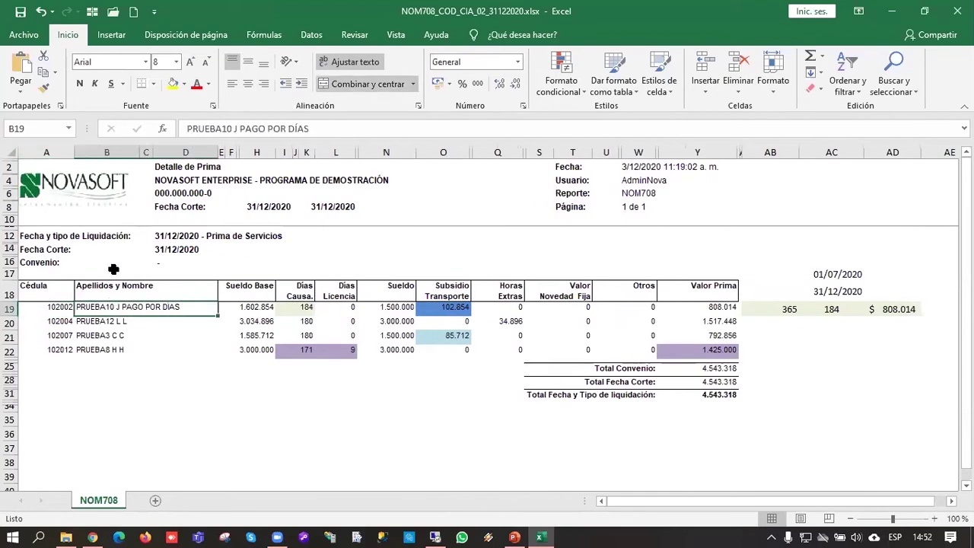
pyautogui.click(61, 303)
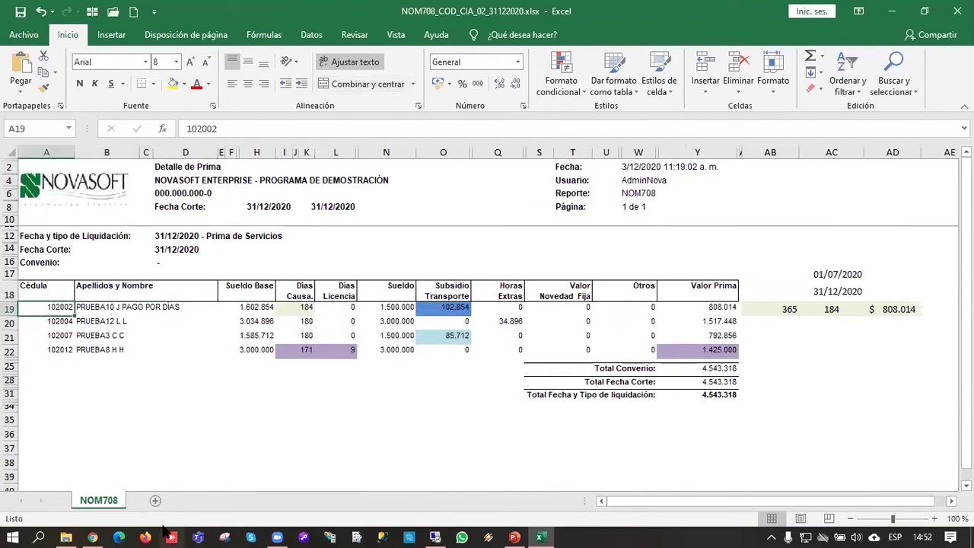
pyautogui.click(66, 537)
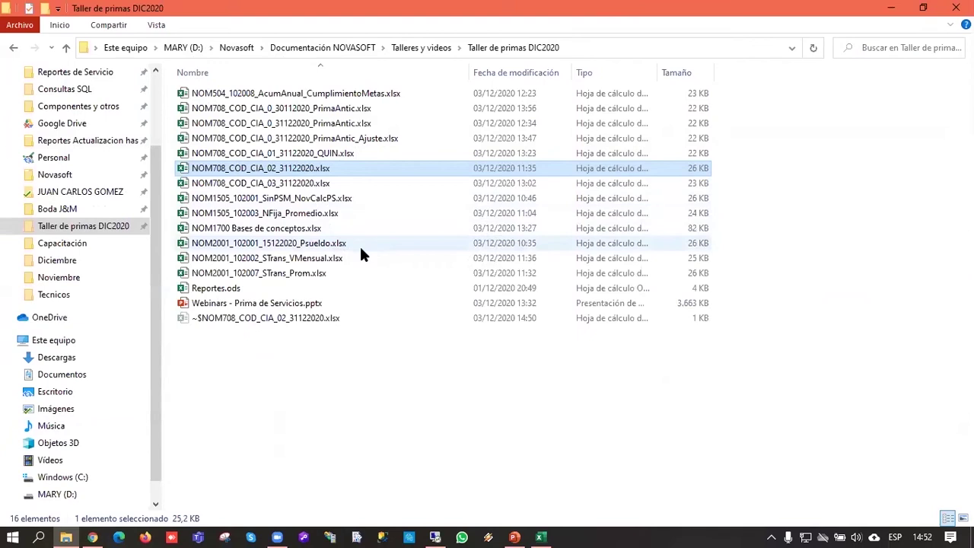
# Step: In NOM2001_102002_STrans_VMensual.xlsx, make row 11 taller to reveal the full report subtitle
pyautogui.hotkey('alt', 'Tab')
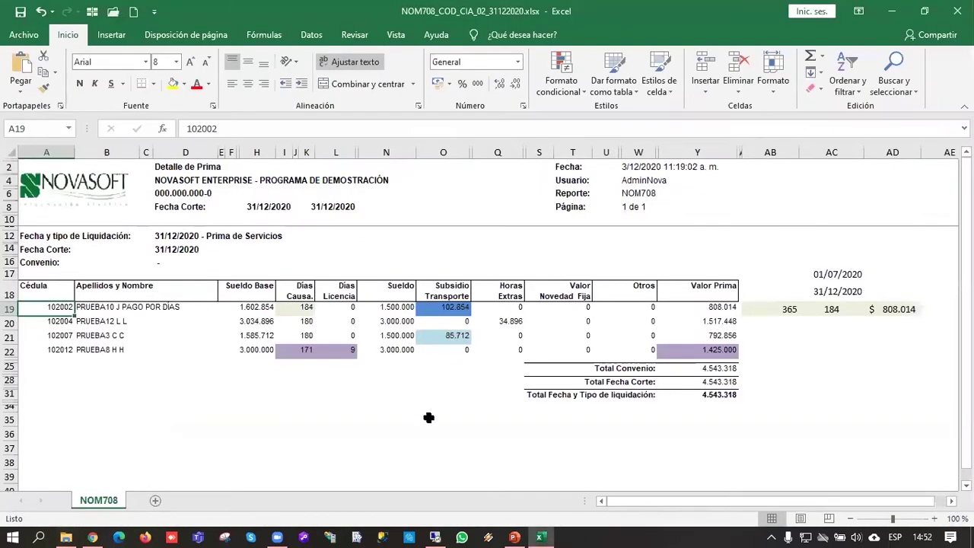
pyautogui.hotkey('alt', 'Tab')
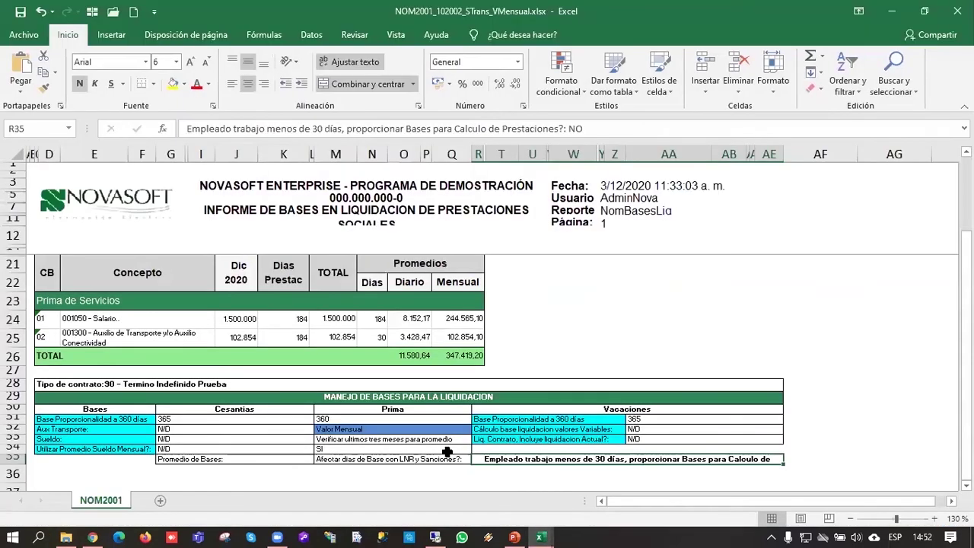
pyautogui.click(142, 337)
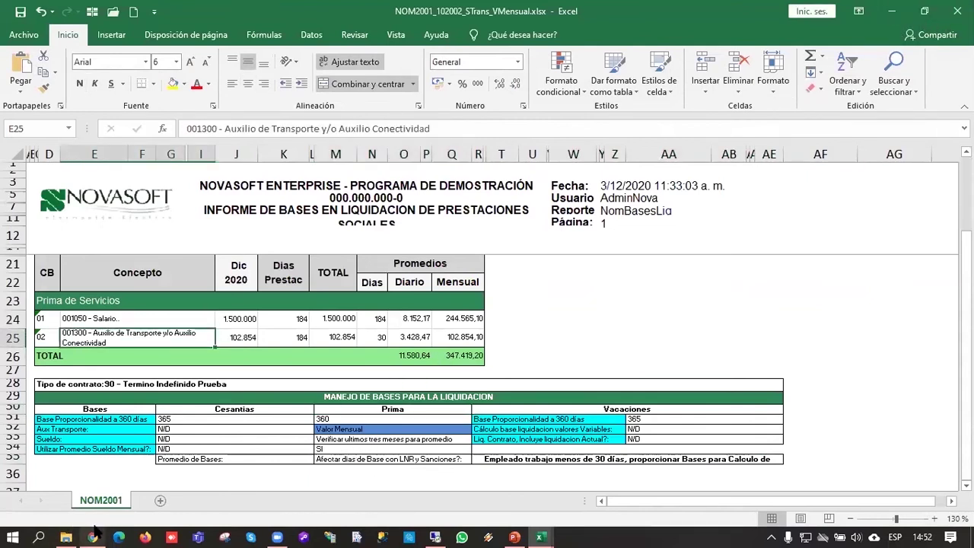
pyautogui.moveTo(92, 535)
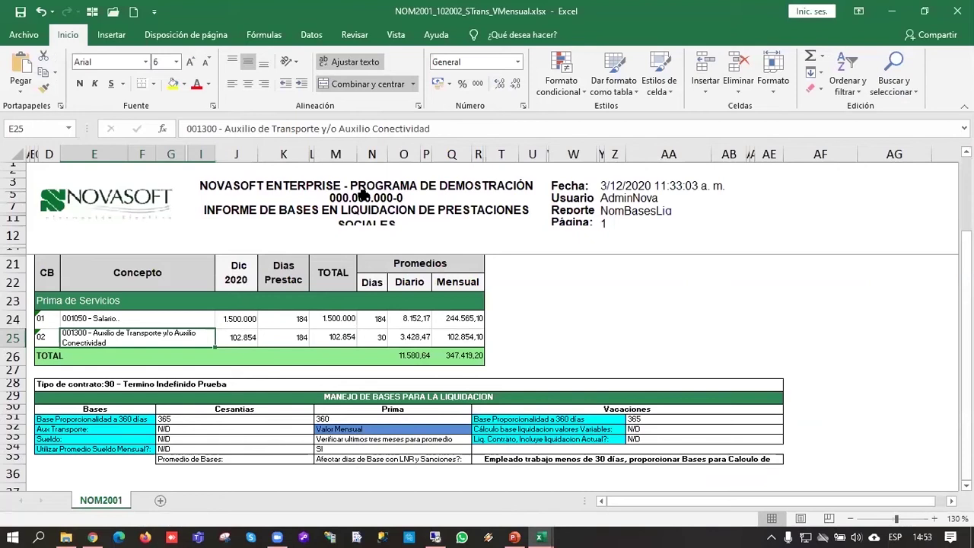
pyautogui.click(370, 187)
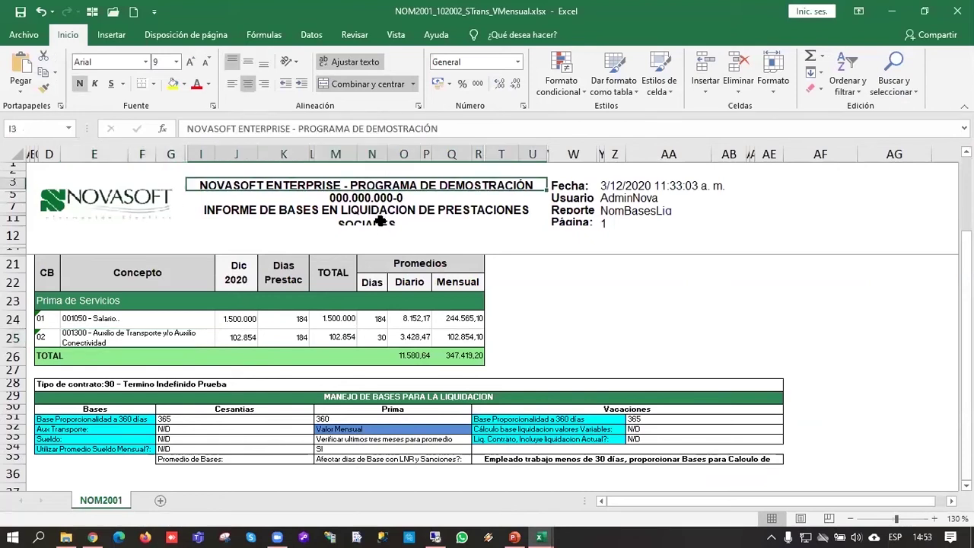
pyautogui.click(376, 213)
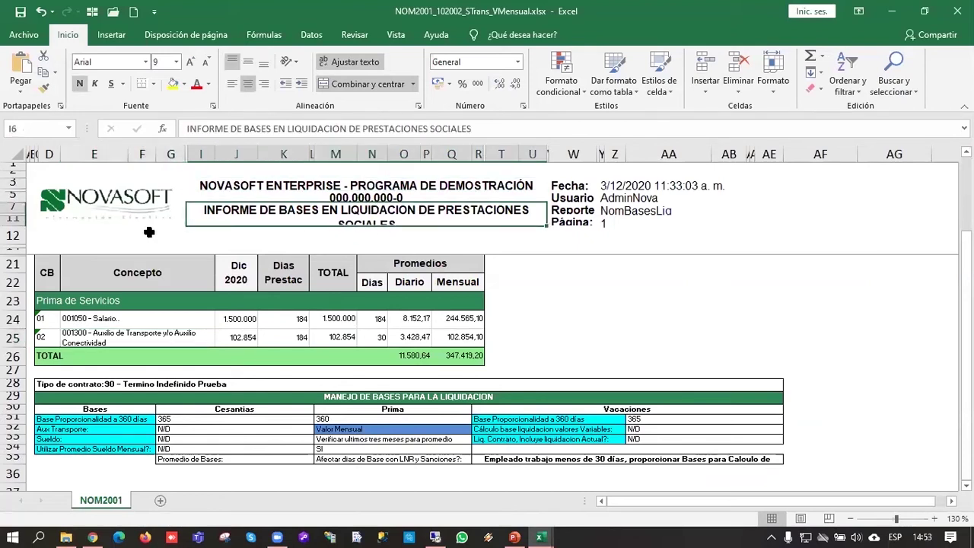
pyautogui.moveTo(17, 222); pyautogui.dragTo(17, 231)
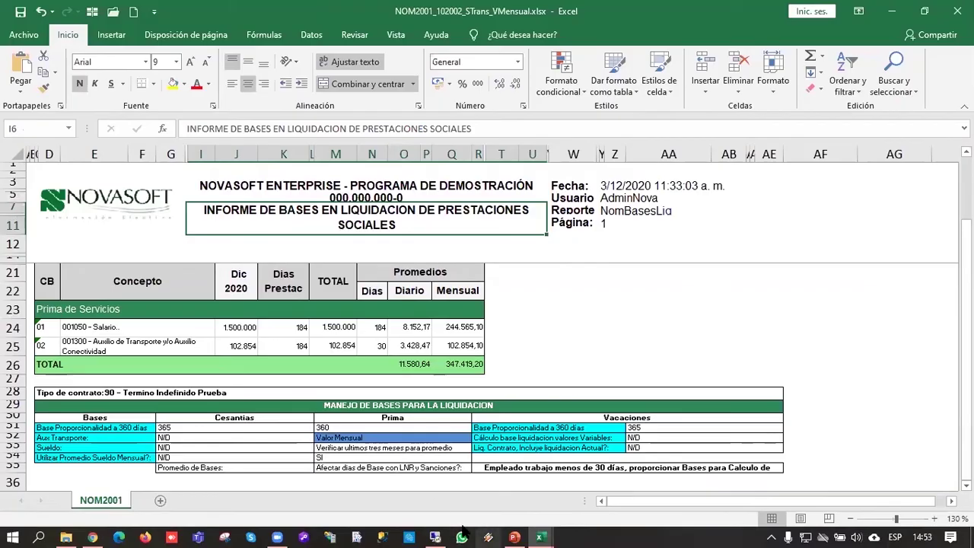
pyautogui.click(435, 537)
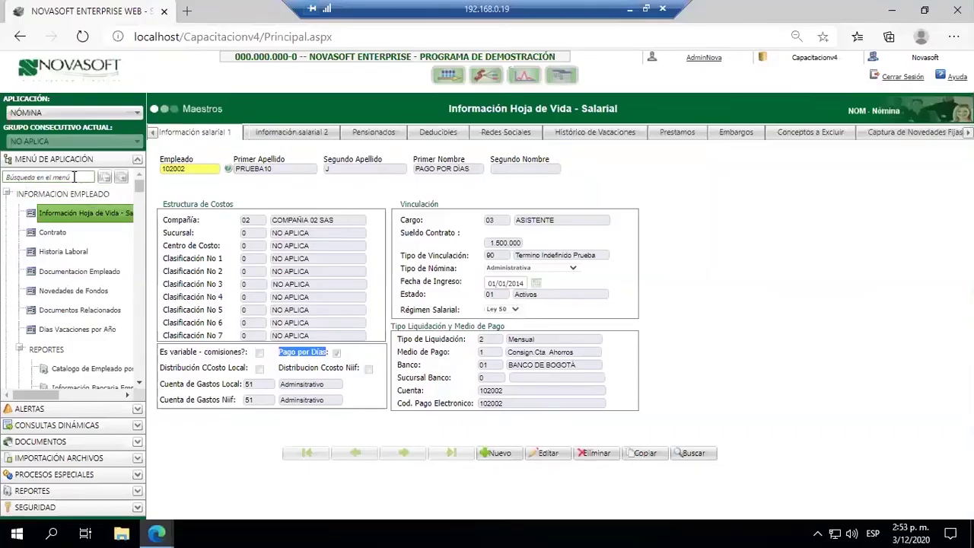
# Step: Search the menu for 'infor' and open the Informe de Bases en Liquidación report
pyautogui.click(75, 177)
pyautogui.write('infor')
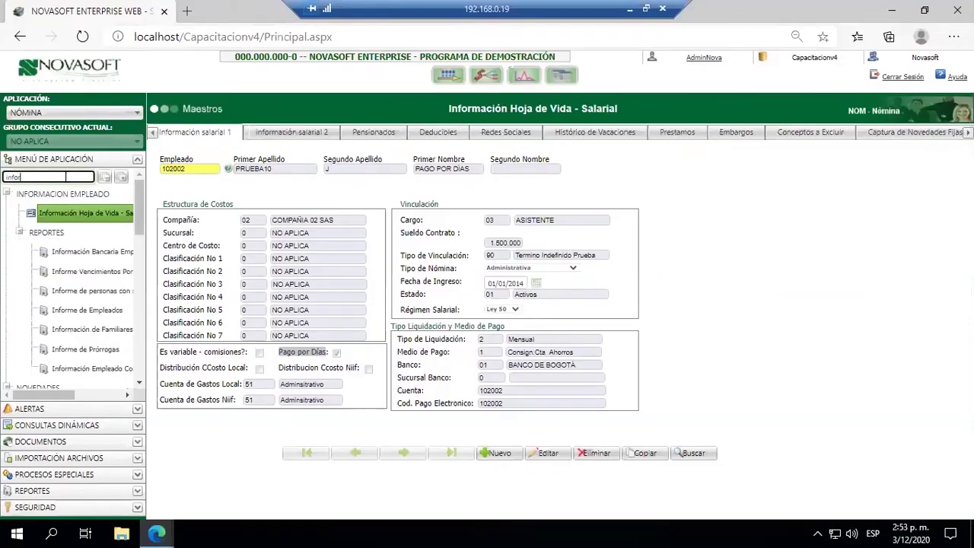
pyautogui.scroll(-5, 99, 320)
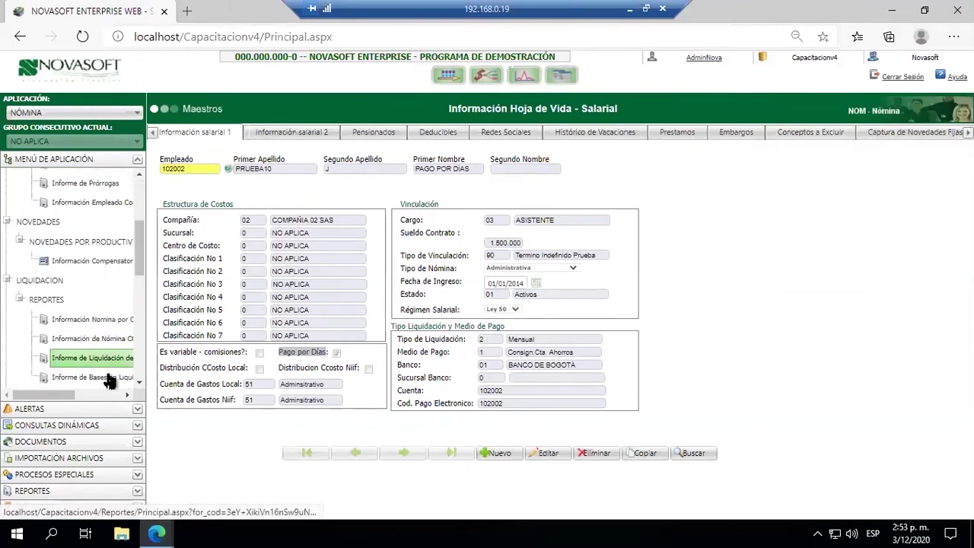
pyautogui.scroll(-1, 106, 369)
pyautogui.click(101, 348)
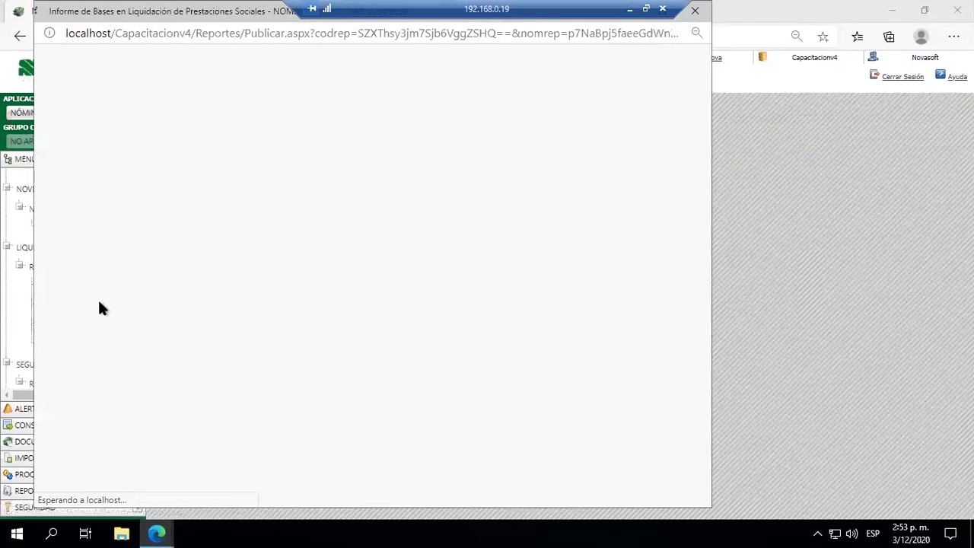
# Step: Reposition the report form, focus its Empleado field, and minimize the remote session to Excel
pyautogui.moveTo(238, 11); pyautogui.dragTo(237, 81)
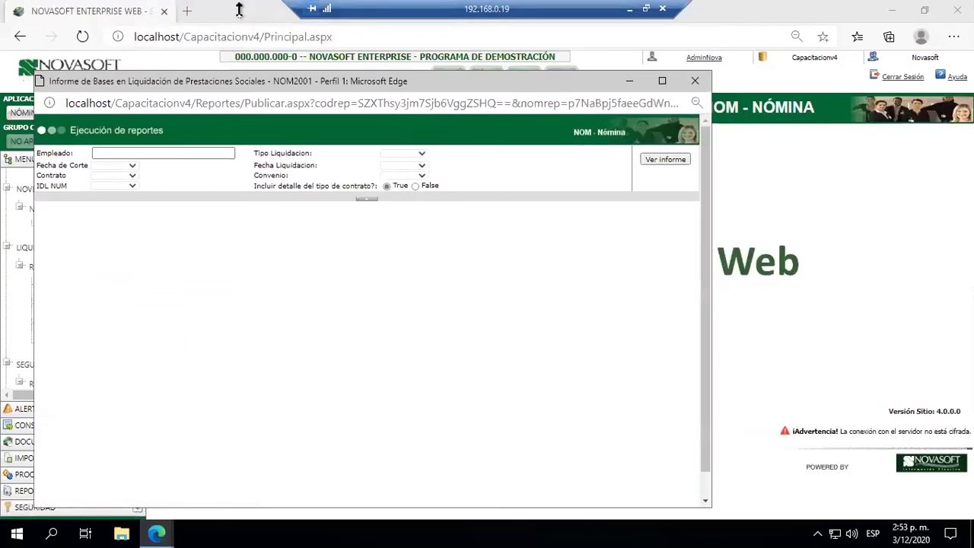
pyautogui.click(226, 151)
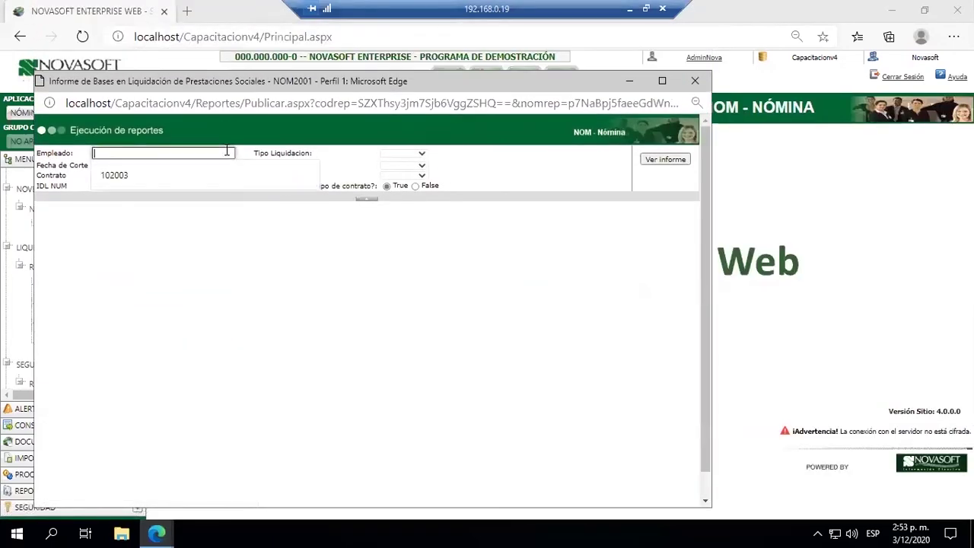
pyautogui.click(628, 10)
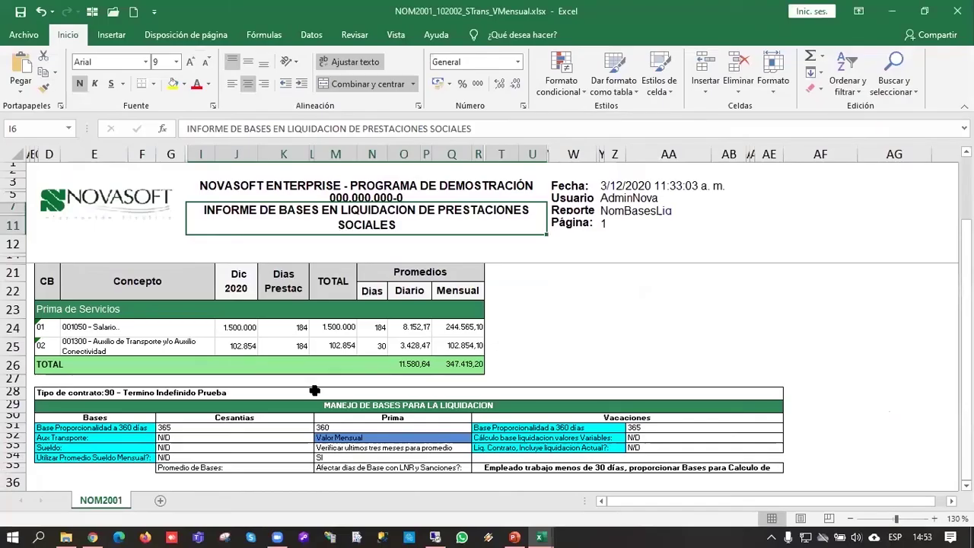
pyautogui.scroll(2, 210, 351)
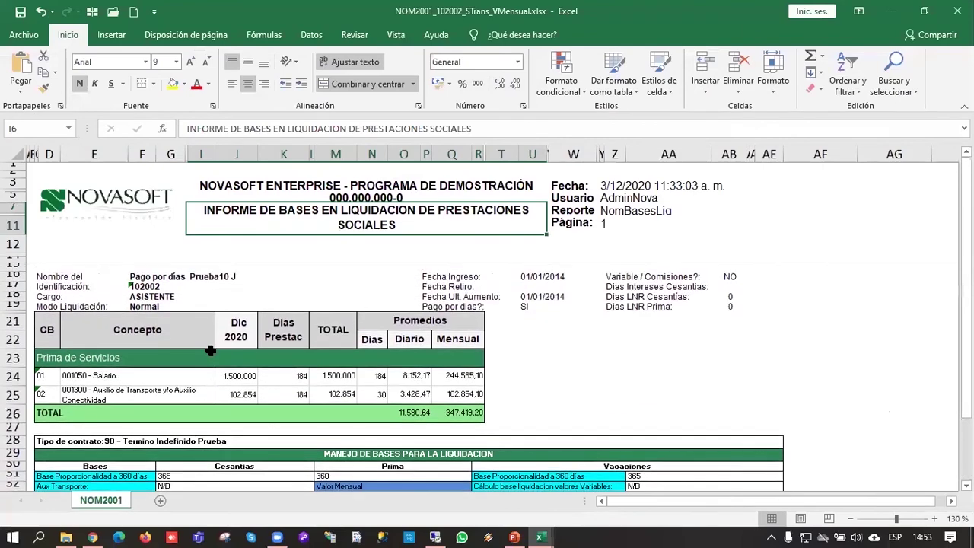
pyautogui.click(435, 533)
pyautogui.write('102002')
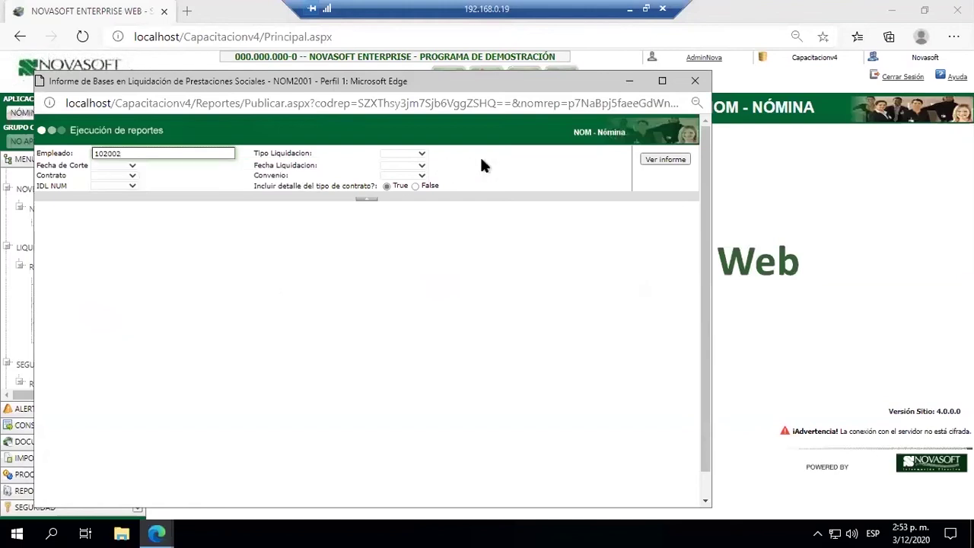
# Step: Set liquidation type 02-Prima de Servicios, cut-off and liquidation dates 31/12/2020, and contract 2
pyautogui.click(428, 154)
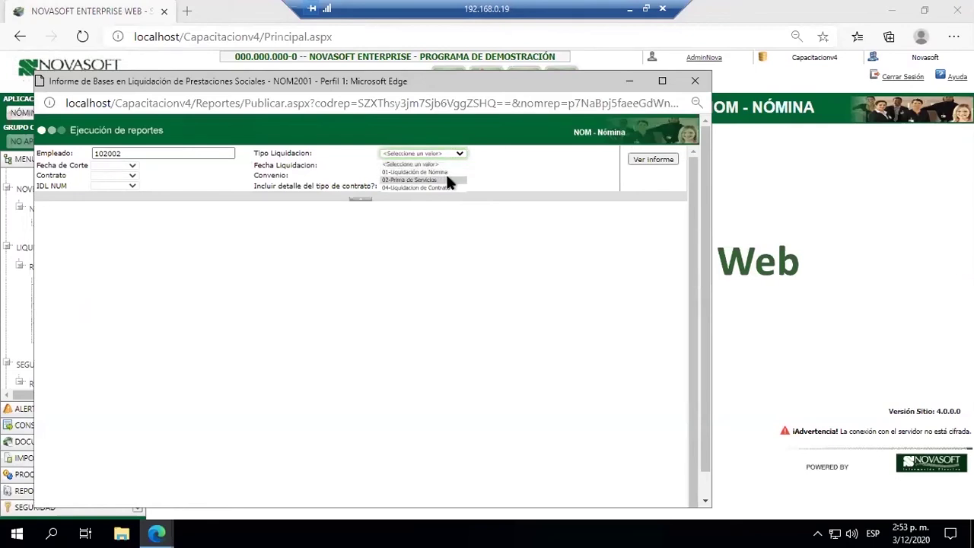
pyautogui.click(446, 181)
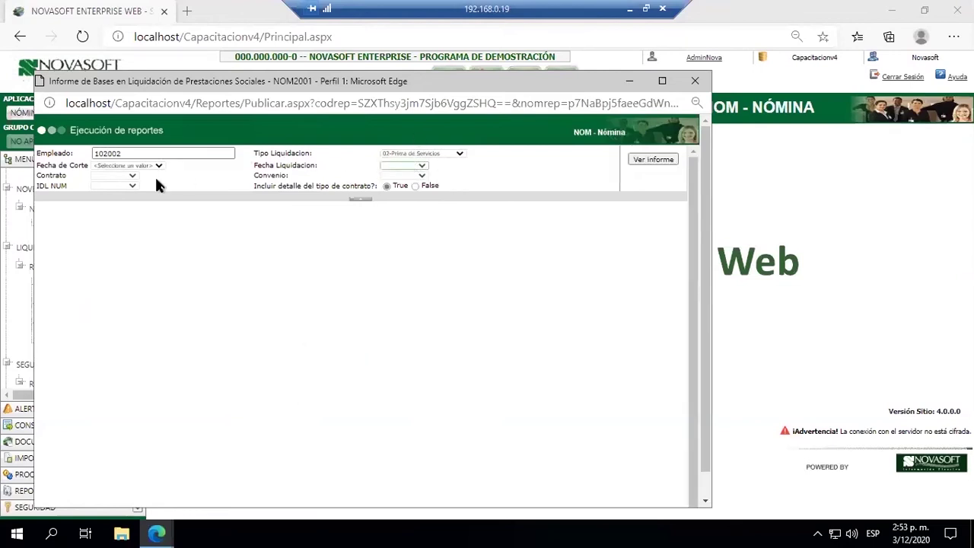
pyautogui.click(145, 164)
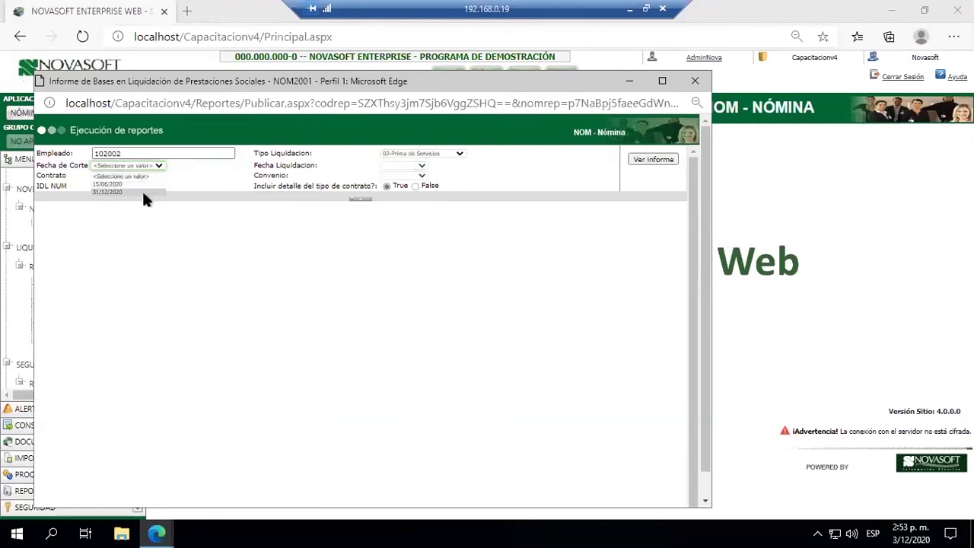
pyautogui.click(143, 192)
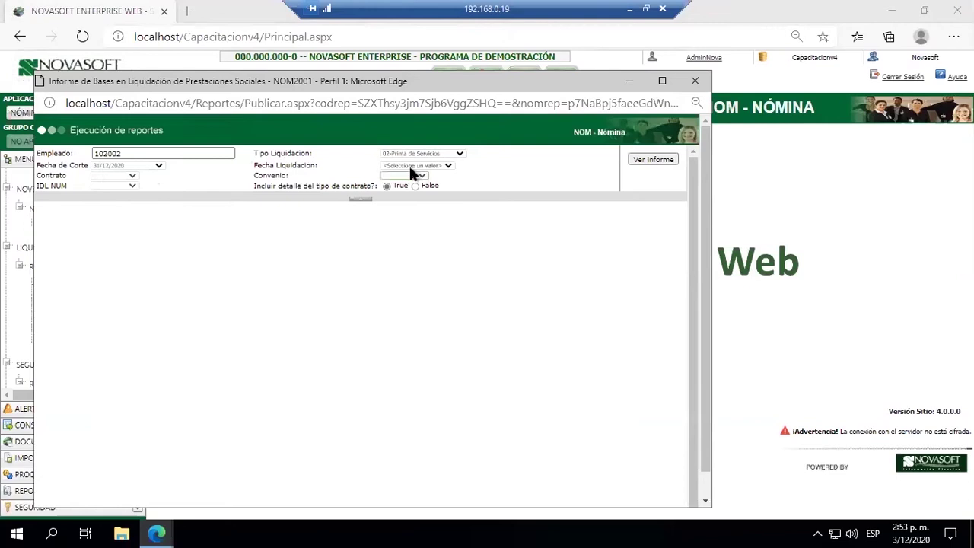
pyautogui.click(411, 165)
pyautogui.click(417, 183)
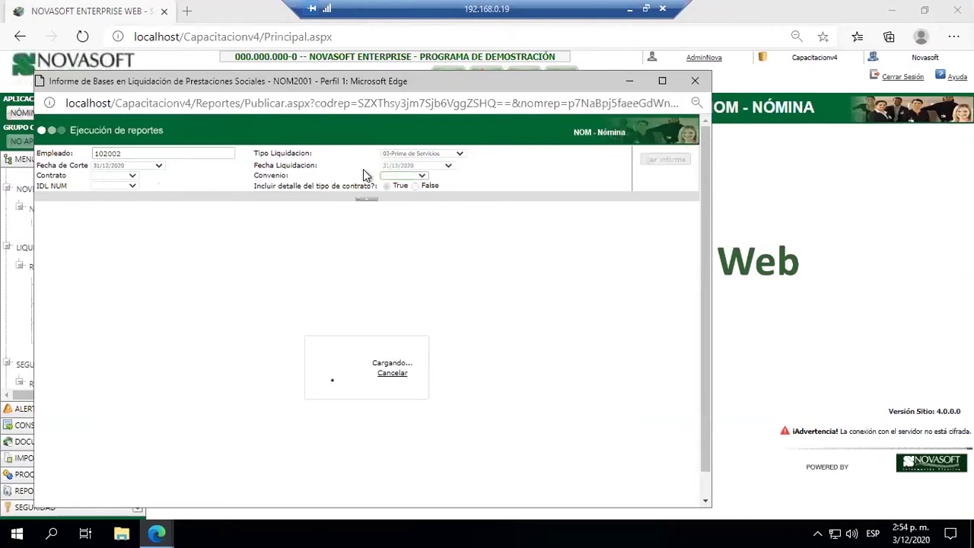
pyautogui.click(148, 176)
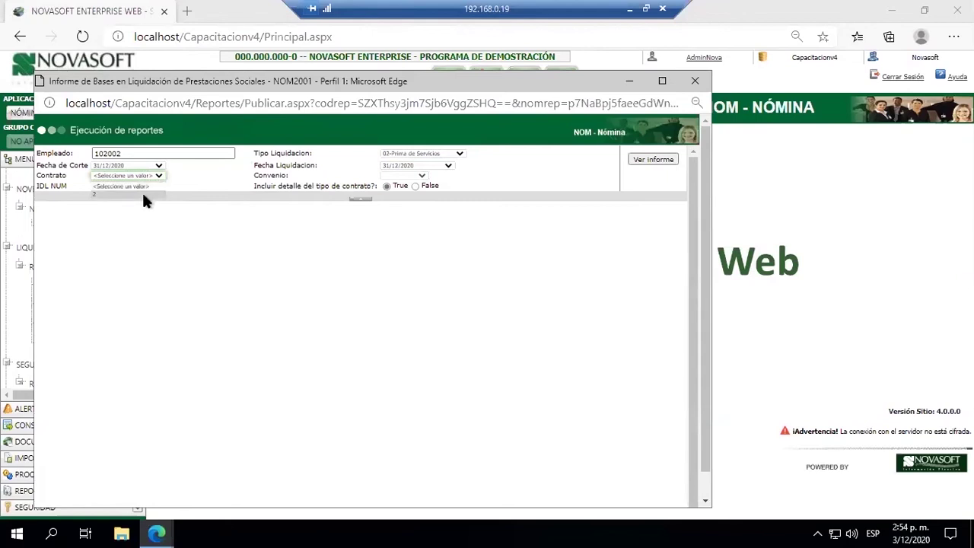
pyautogui.click(143, 195)
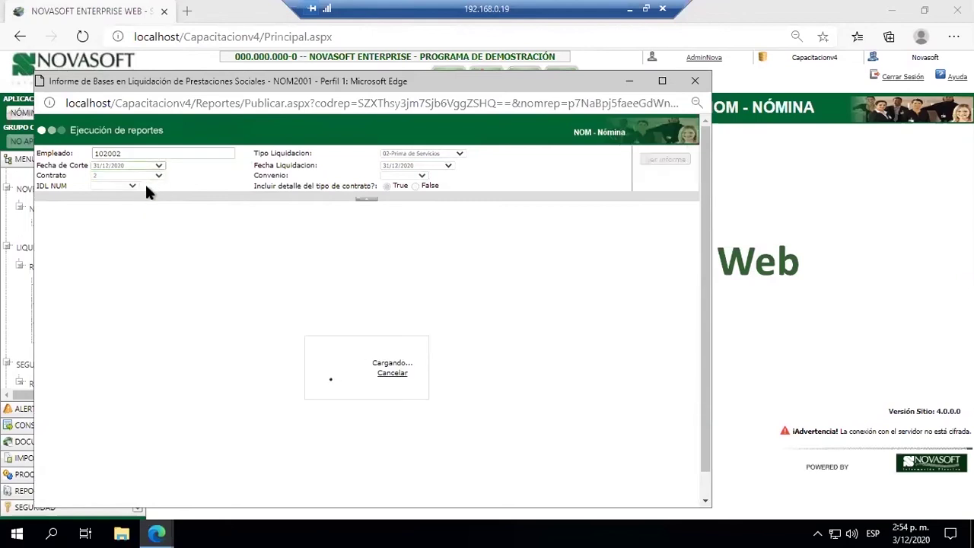
# Step: Keep Convenio and IDL NUM at TODOS and generate the bases report
pyautogui.click(448, 177)
pyautogui.click(473, 180)
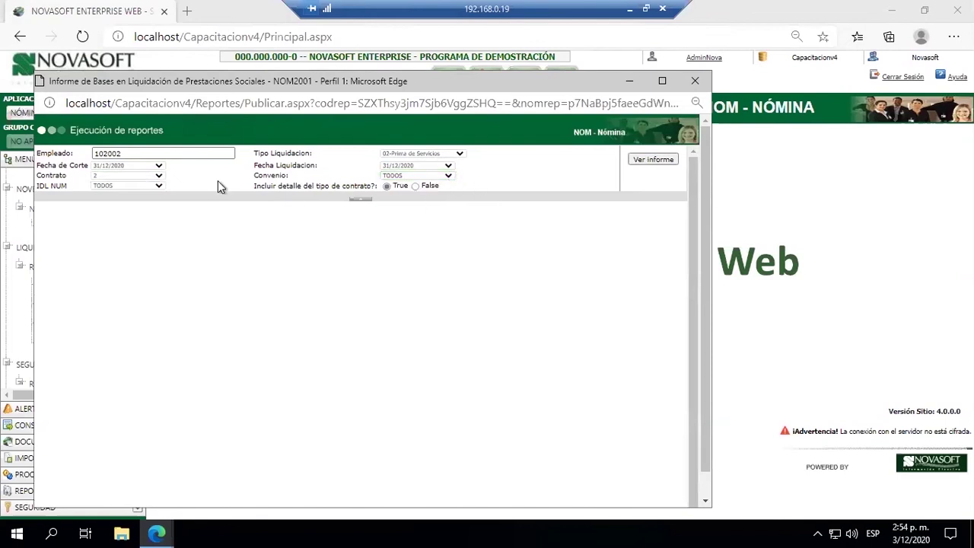
pyautogui.click(144, 187)
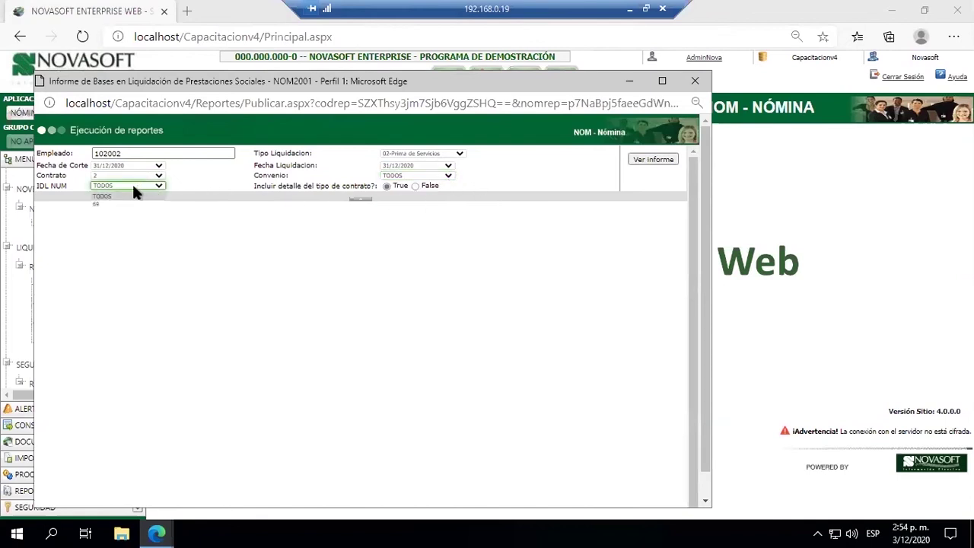
pyautogui.click(195, 177)
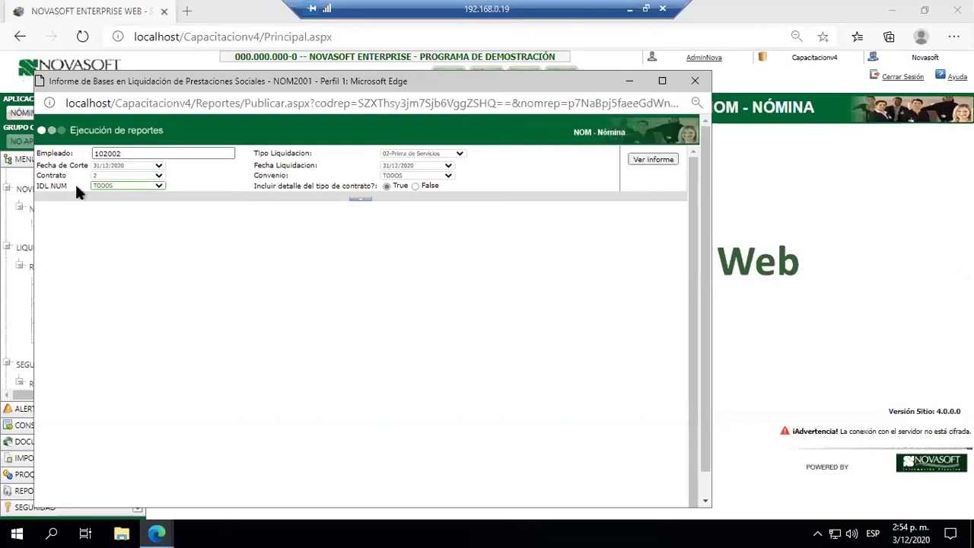
pyautogui.click(102, 187)
pyautogui.click(103, 189)
pyautogui.click(649, 158)
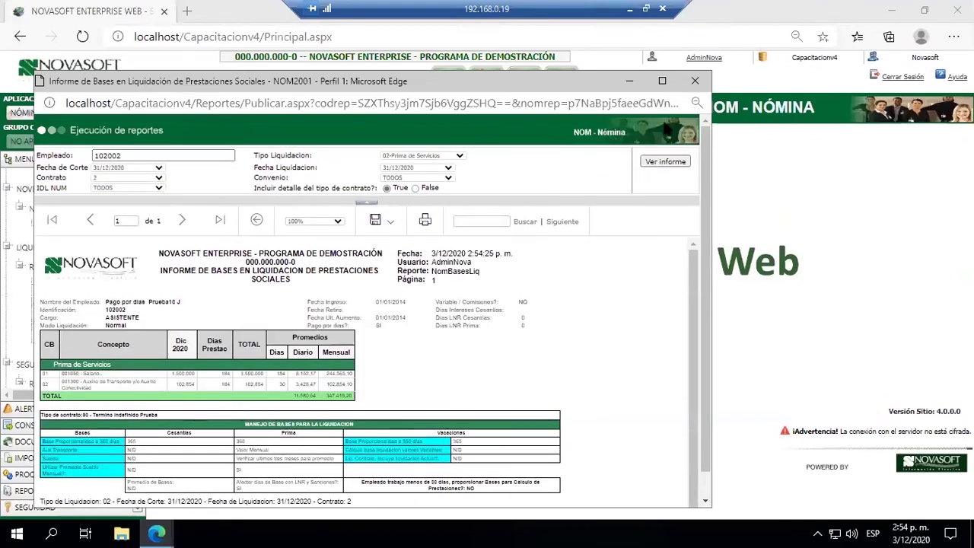
# Step: Maximize and zoom the report, highlighting the Normal liquidation mode and prima base days
pyautogui.click(661, 81)
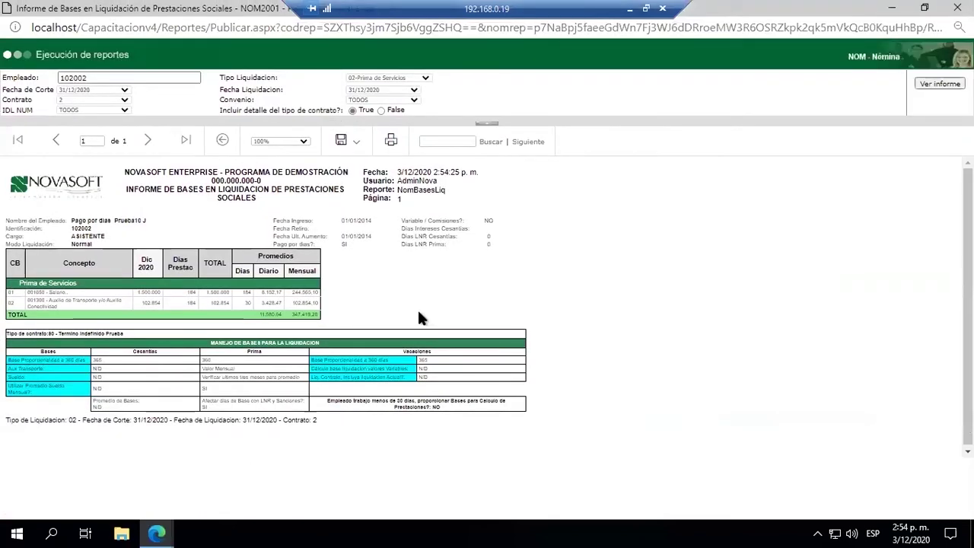
pyautogui.hotkey('ctrl', '+')
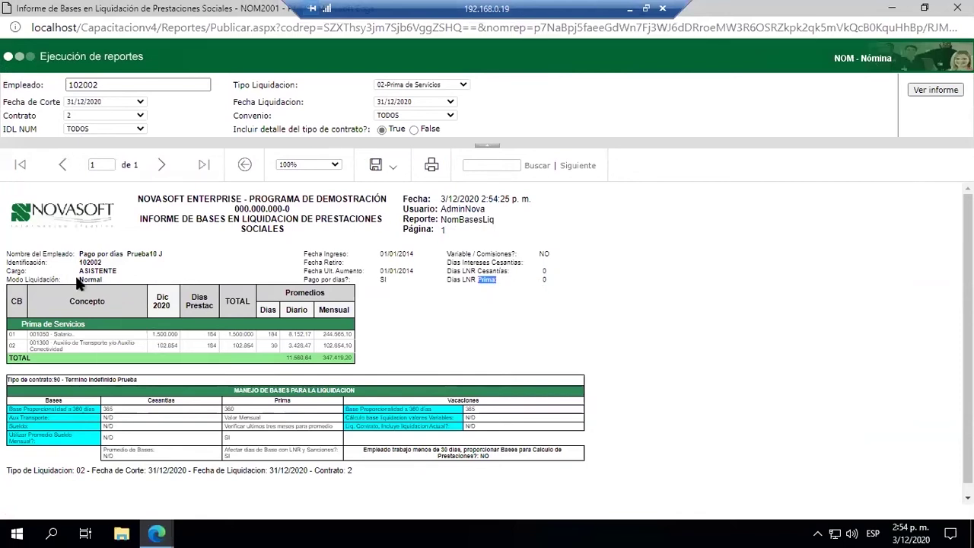
pyautogui.moveTo(94, 279); pyautogui.dragTo(80, 280)
pyautogui.scroll(-1, 354, 387)
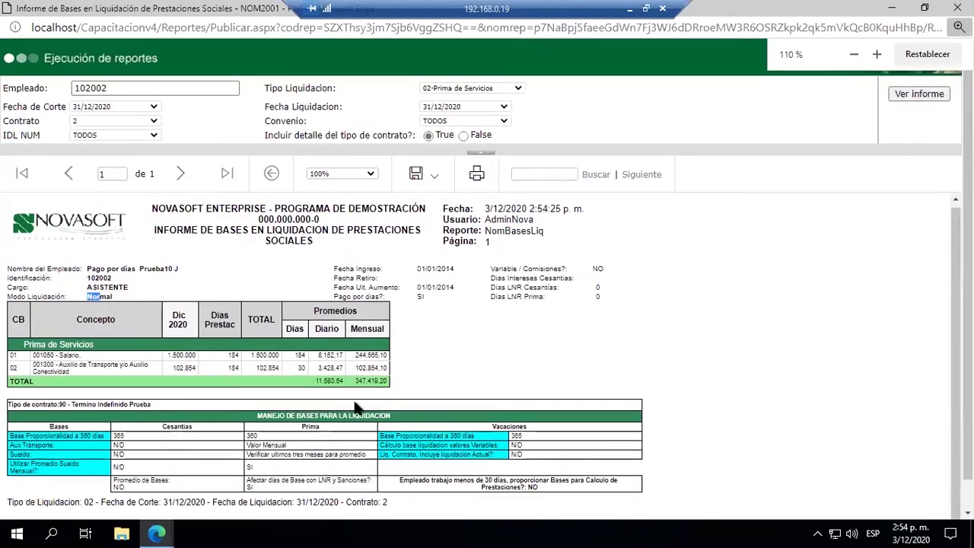
pyautogui.scroll(-1, 358, 395)
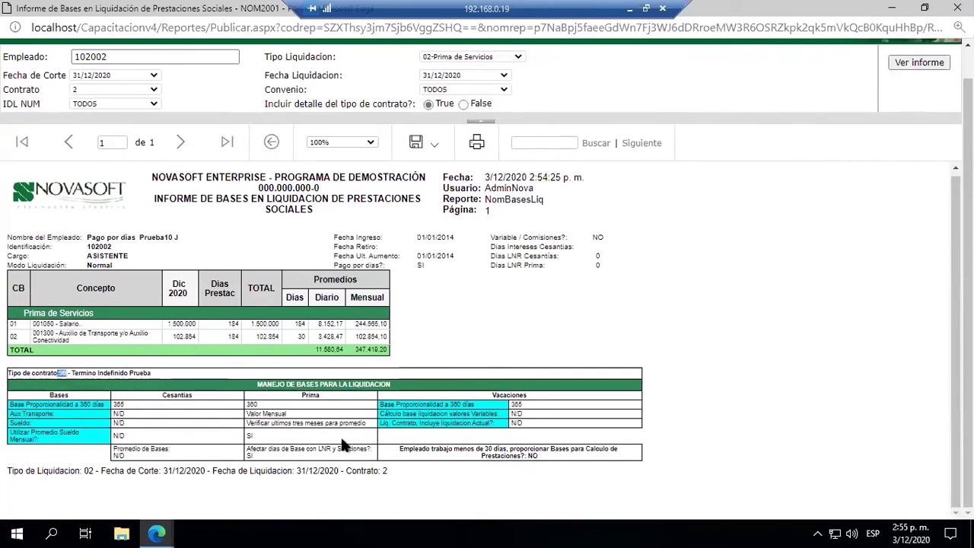
pyautogui.doubleClick(253, 404)
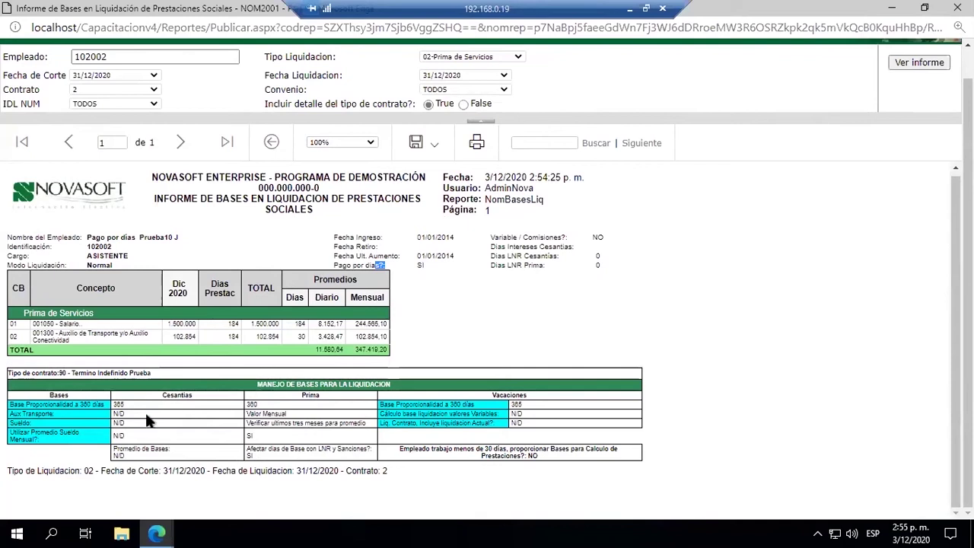
# Step: Highlight the Mensual setting, 102.854 transport total, three-month check and LNR adjustment, then return to Excel
pyautogui.moveTo(265, 414); pyautogui.dragTo(288, 414)
pyautogui.moveTo(258, 336); pyautogui.dragTo(279, 337)
pyautogui.moveTo(258, 424); pyautogui.dragTo(304, 427)
pyautogui.moveTo(275, 450); pyautogui.dragTo(295, 452)
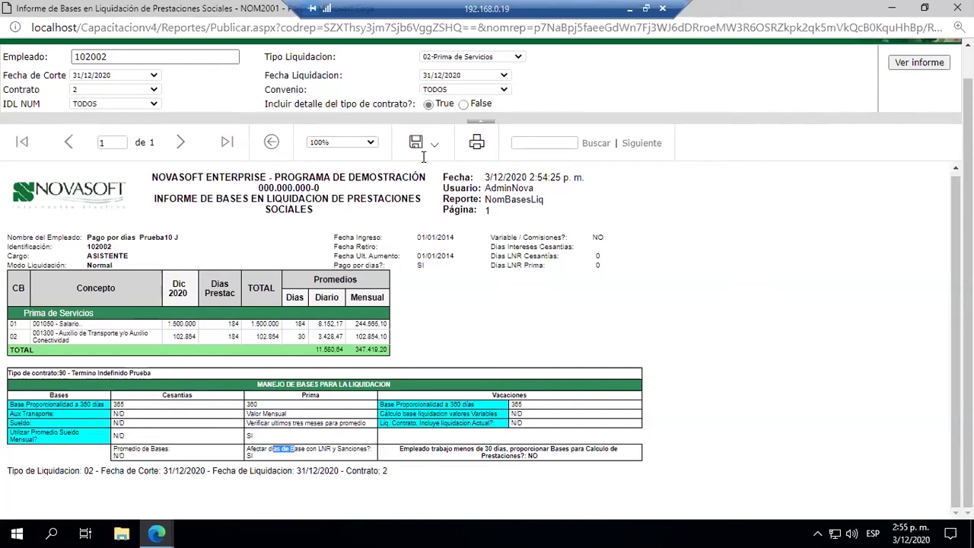
pyautogui.click(629, 9)
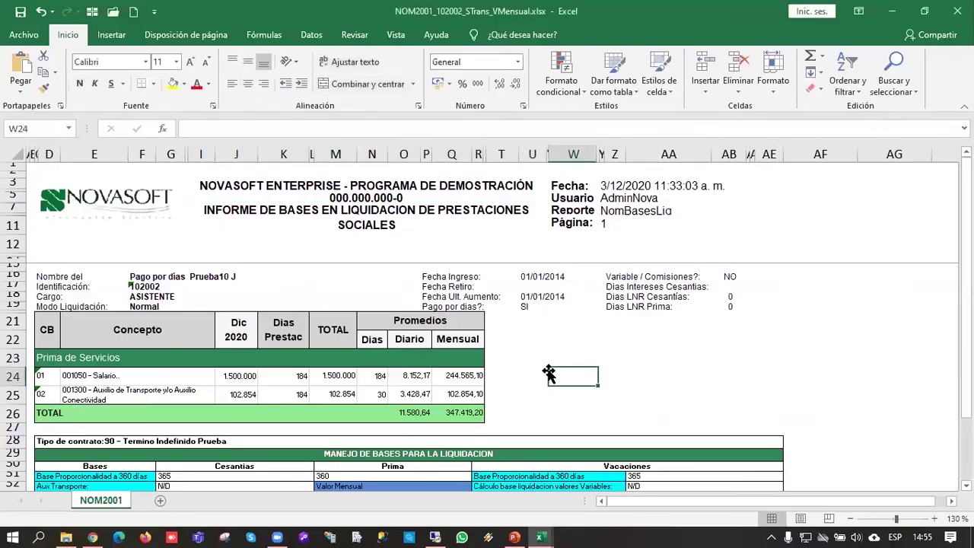
# Step: Check the 102.854,10 monthly transport average and the Valor Mensual prima basis
pyautogui.scroll(-1, 549, 369)
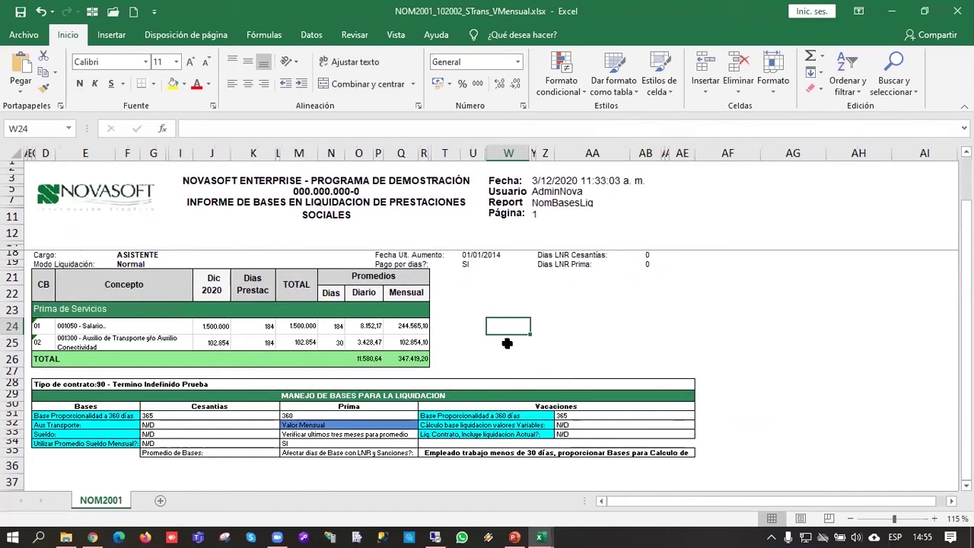
pyautogui.click(414, 343)
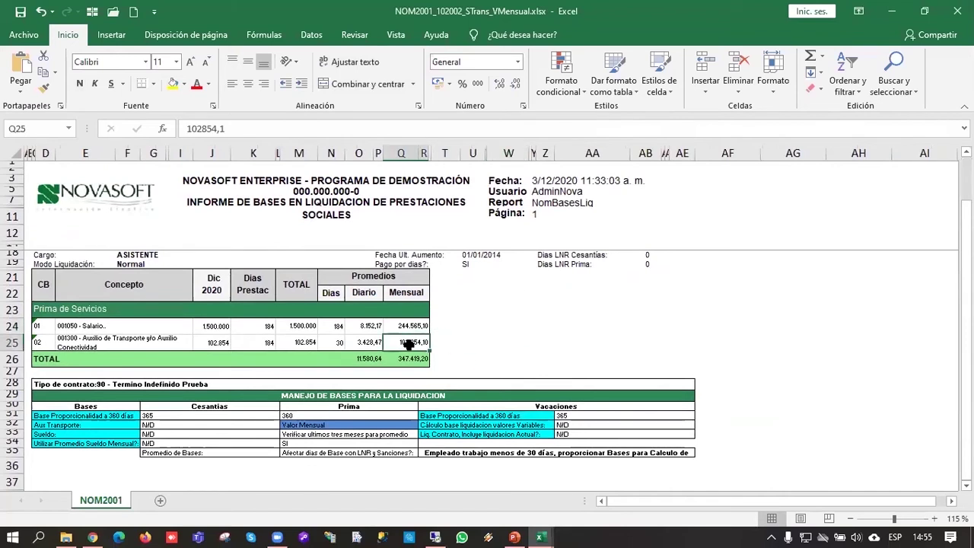
pyautogui.click(376, 425)
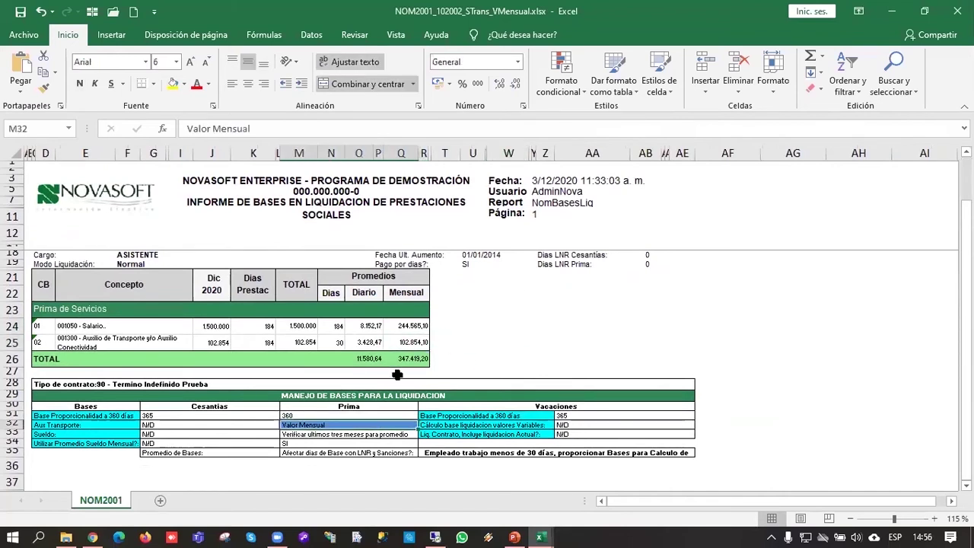
pyautogui.click(401, 344)
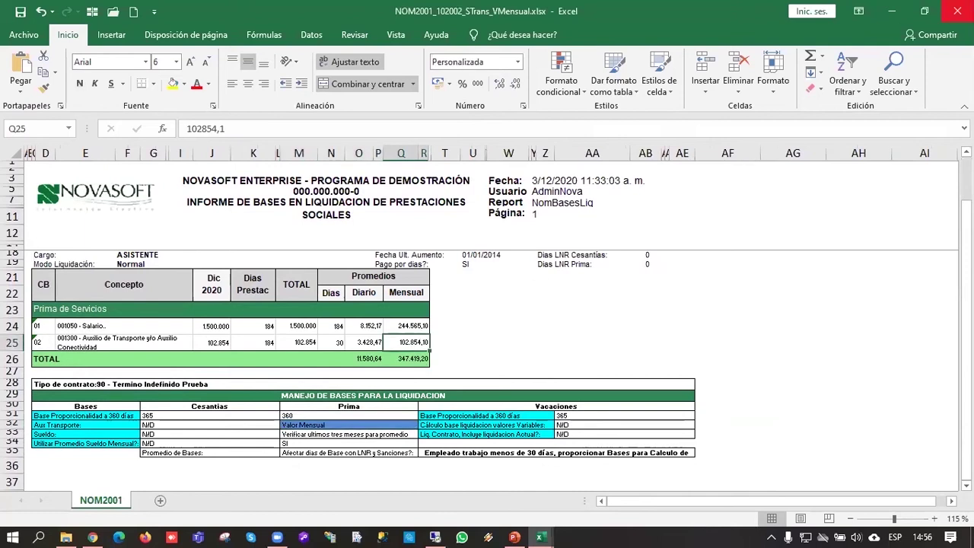
# Step: Close the 102002 workbook, answer Cancelar on the save prompt, and open File Explorer
pyautogui.click(957, 11)
pyautogui.click(505, 291)
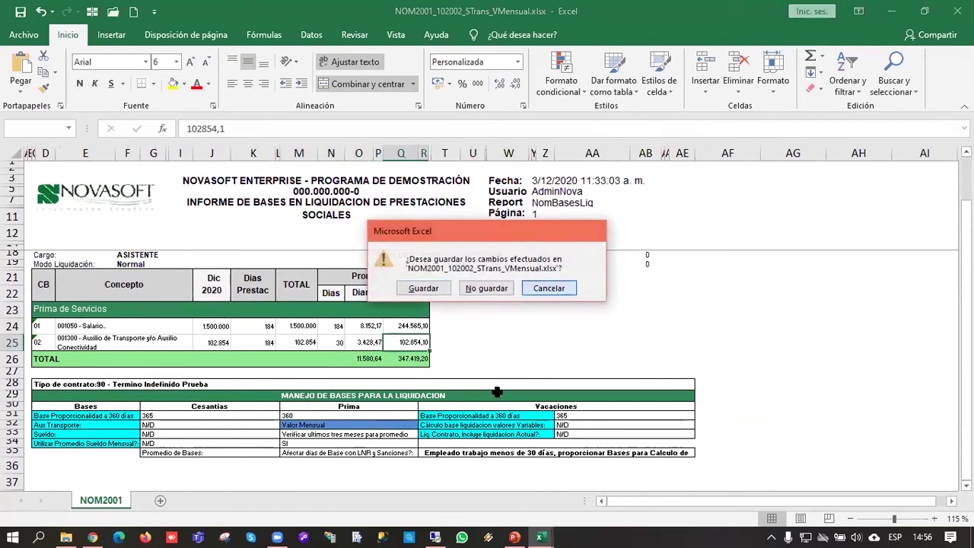
pyautogui.click(67, 536)
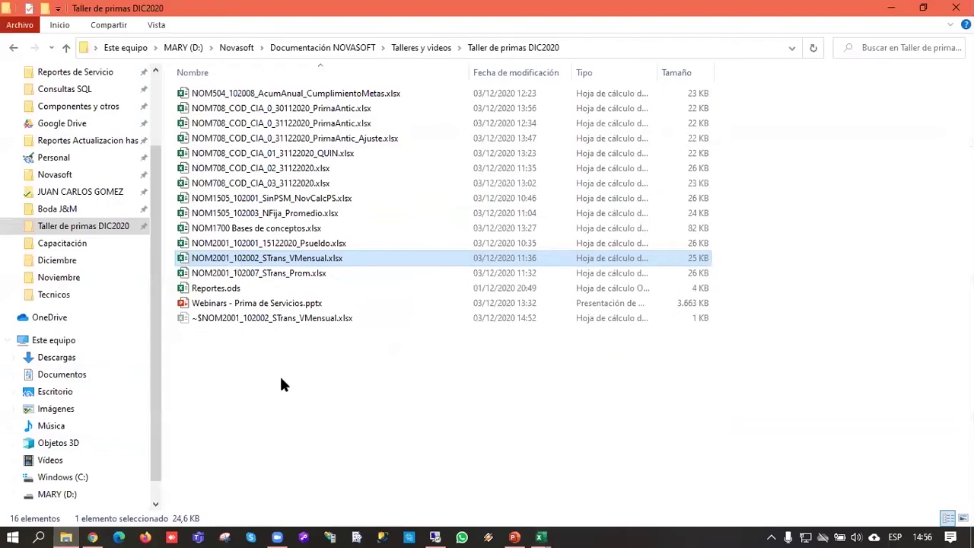
# Step: Open the 102007 workbook and check Pago por dias NO, Promedio basis and Aux Transporte settings
pyautogui.doubleClick(287, 272)
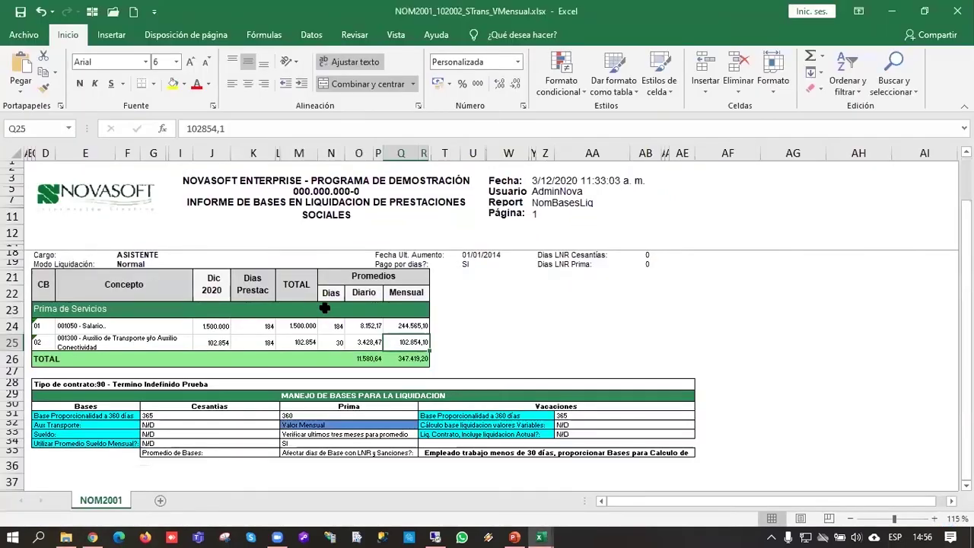
pyautogui.click(467, 308)
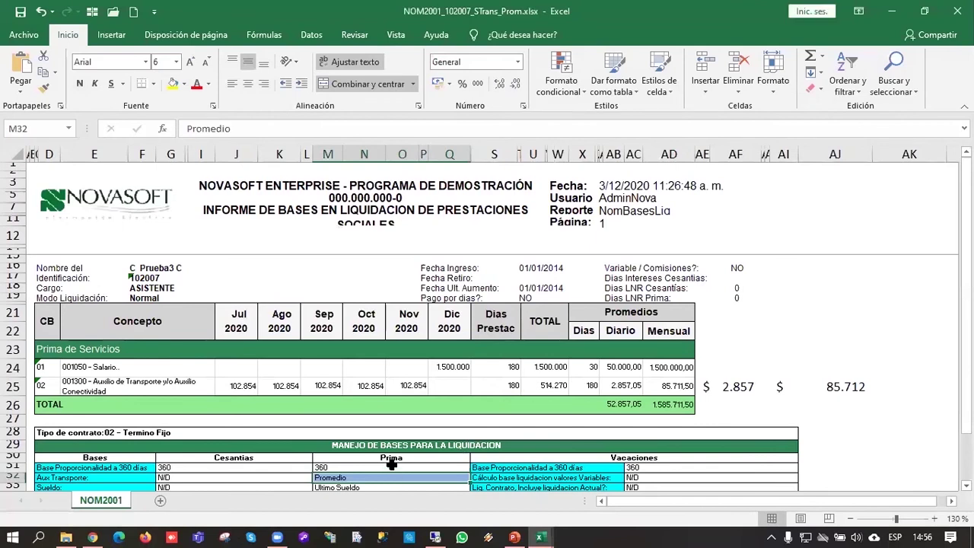
pyautogui.scroll(-1, 384, 457)
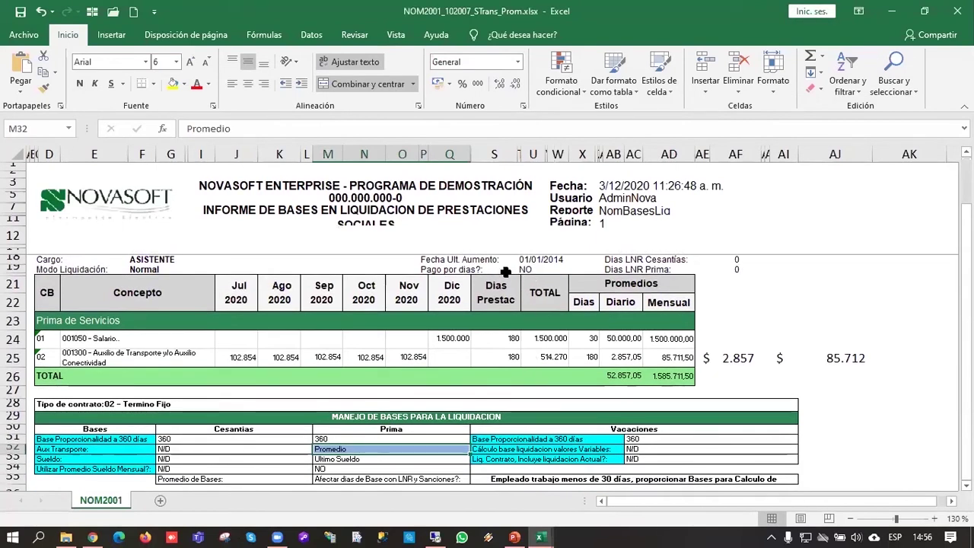
pyautogui.click(532, 271)
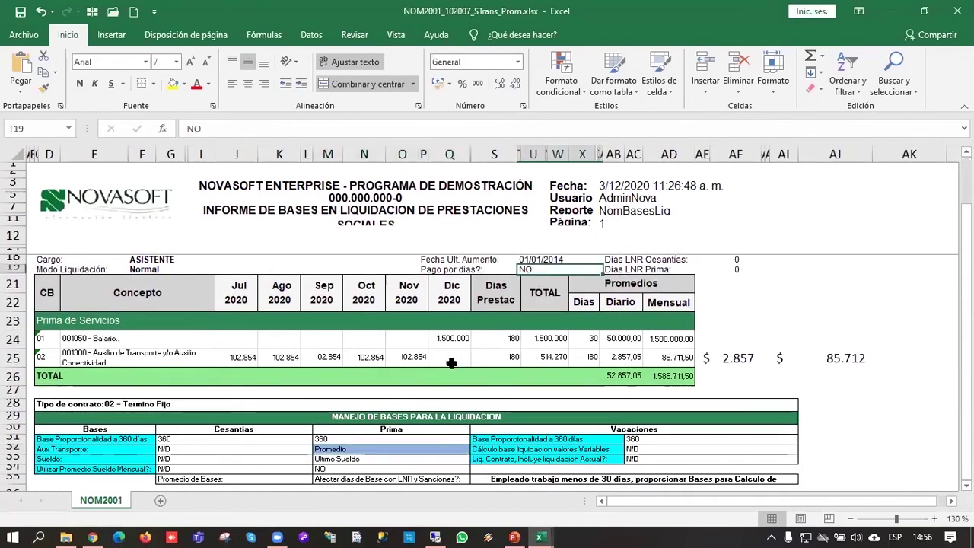
pyautogui.click(378, 451)
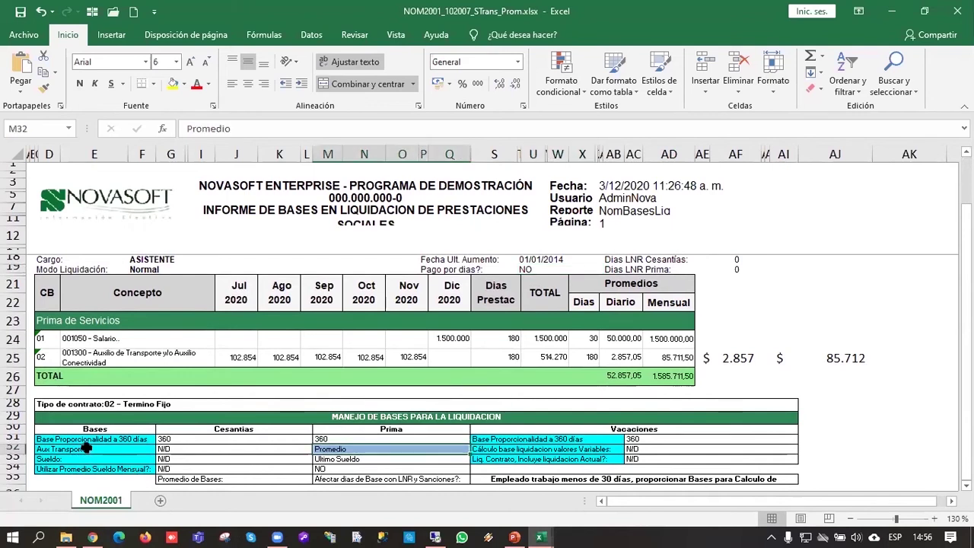
pyautogui.click(86, 449)
pyautogui.click(322, 450)
# Step: Verify the 514.270 transport total and the =+U25/180 daily average formula
pyautogui.moveTo(240, 356); pyautogui.dragTo(282, 358)
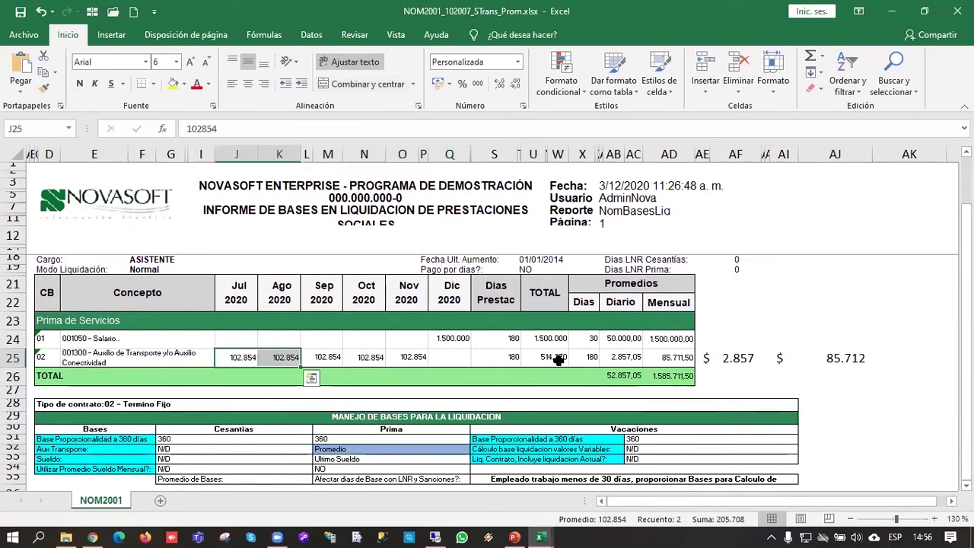
pyautogui.click(557, 359)
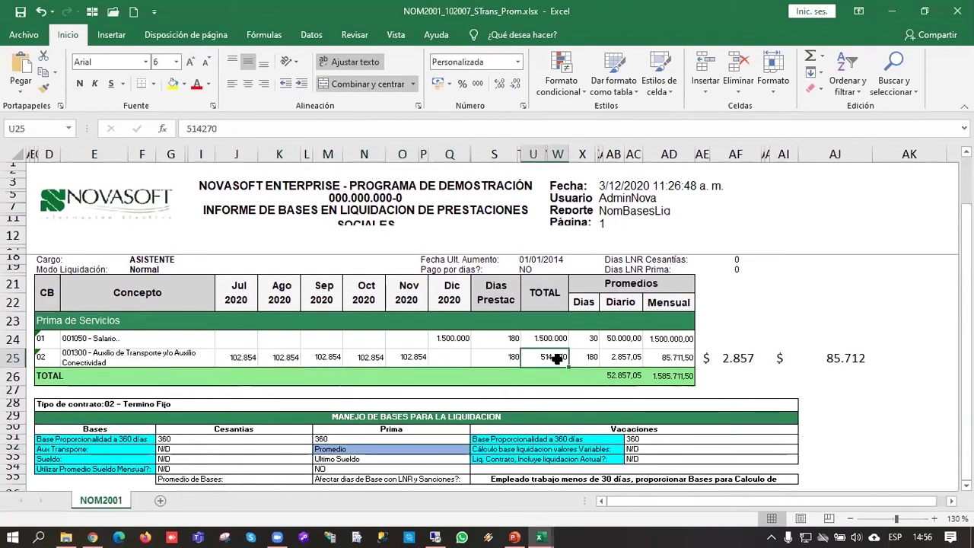
pyautogui.moveTo(230, 361); pyautogui.dragTo(449, 365)
pyautogui.click(548, 355)
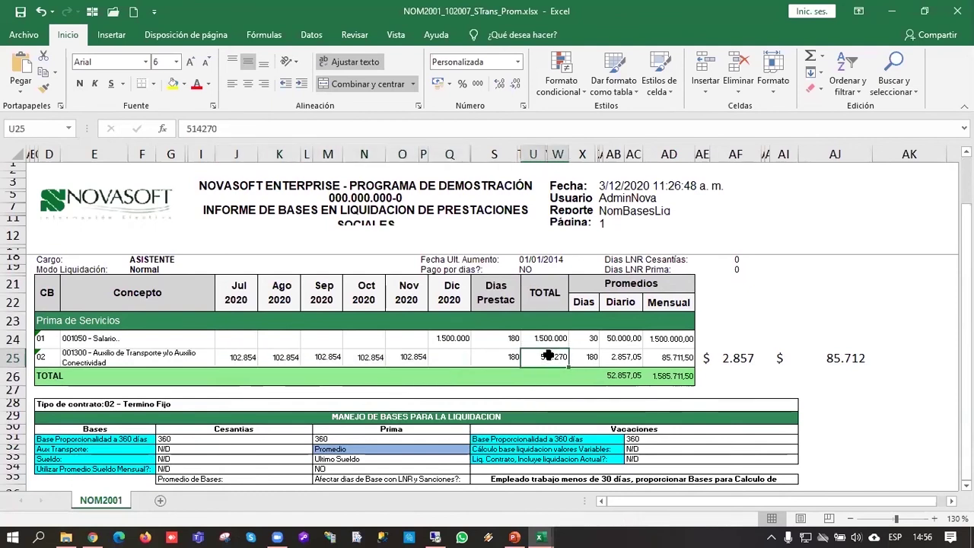
pyautogui.doubleClick(738, 357)
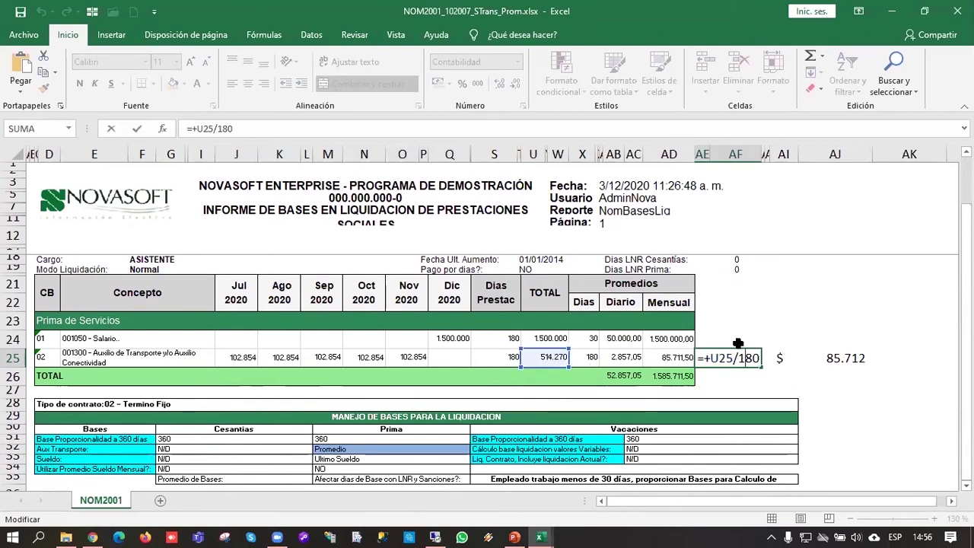
pyautogui.press('Escape')
pyautogui.press('Right')
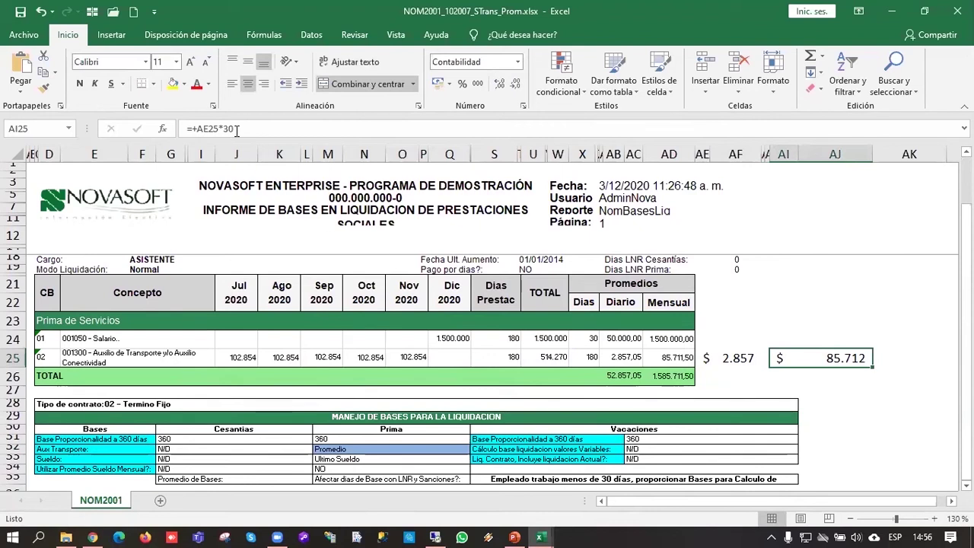
pyautogui.moveTo(542, 535)
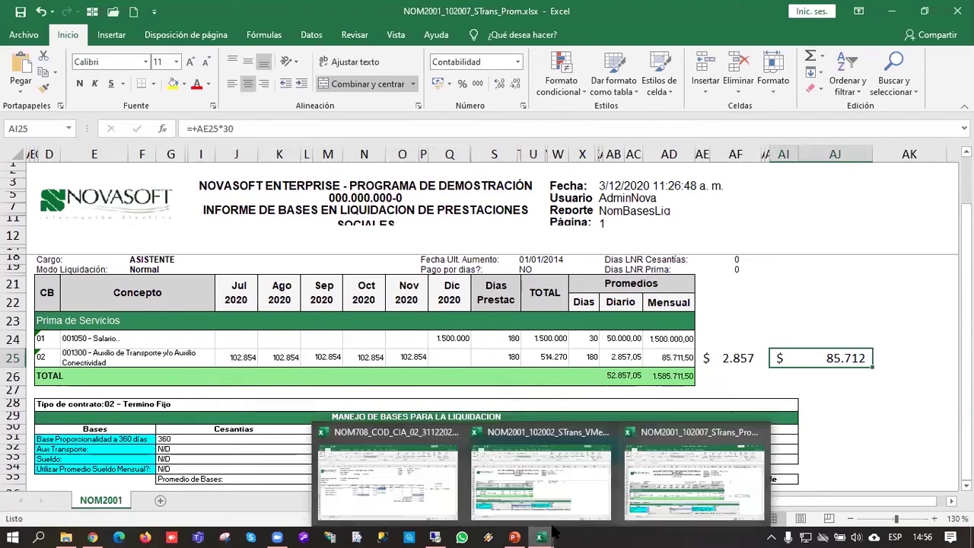
pyautogui.click(403, 506)
pyautogui.click(447, 335)
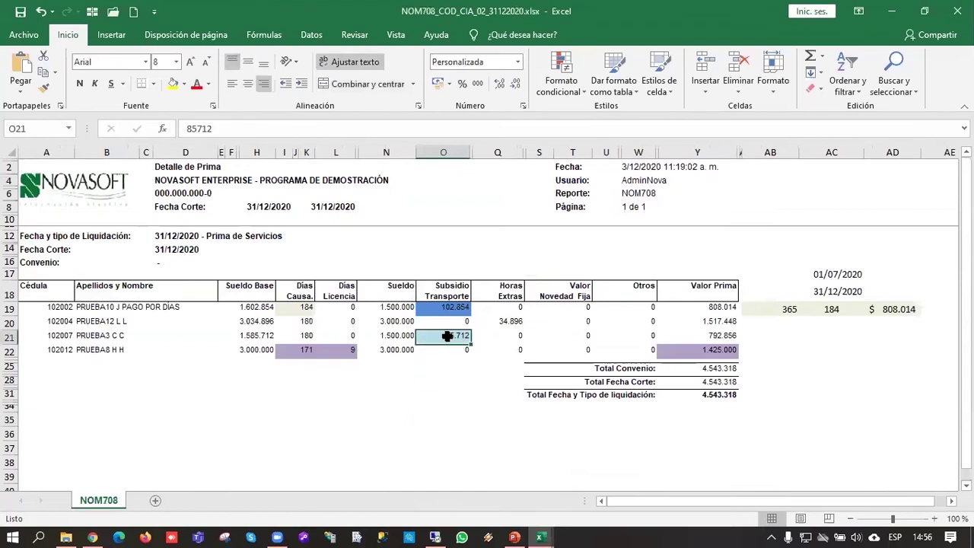
pyautogui.moveTo(382, 335); pyautogui.dragTo(433, 336)
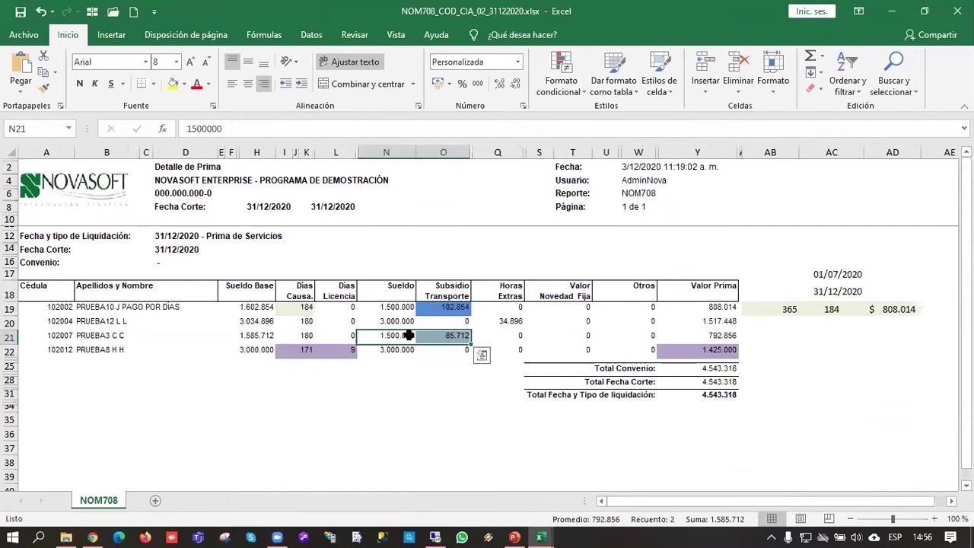
pyautogui.click(433, 400)
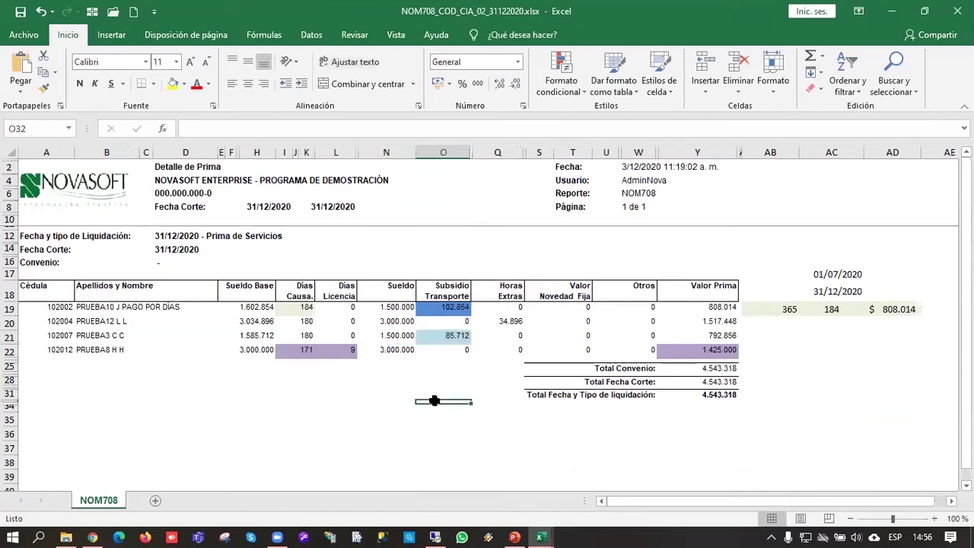
pyautogui.moveTo(407, 338); pyautogui.dragTo(445, 336)
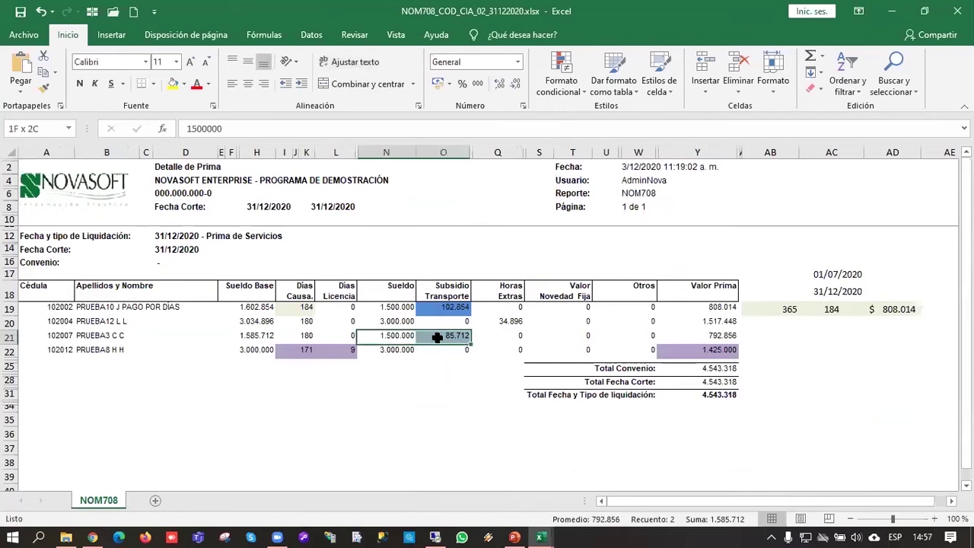
pyautogui.click(293, 307)
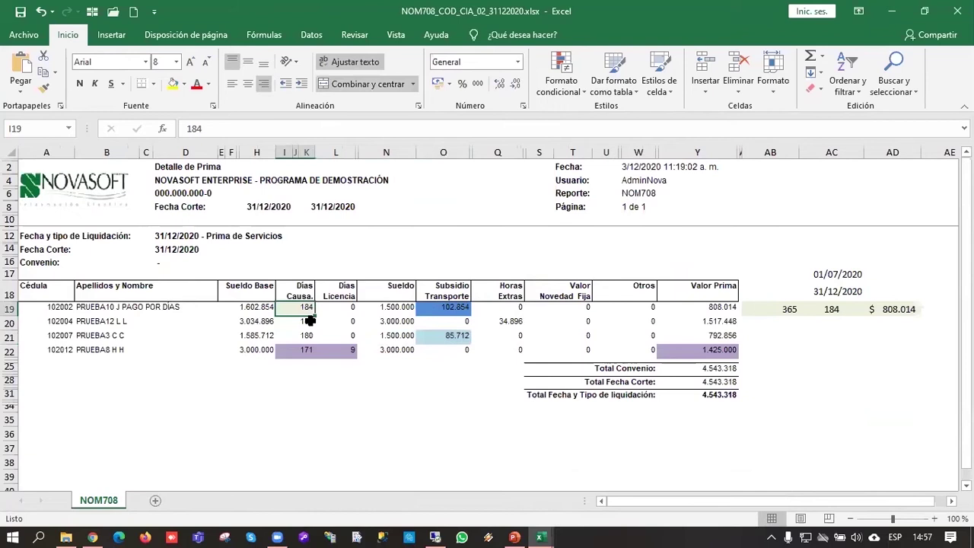
pyautogui.click(317, 407)
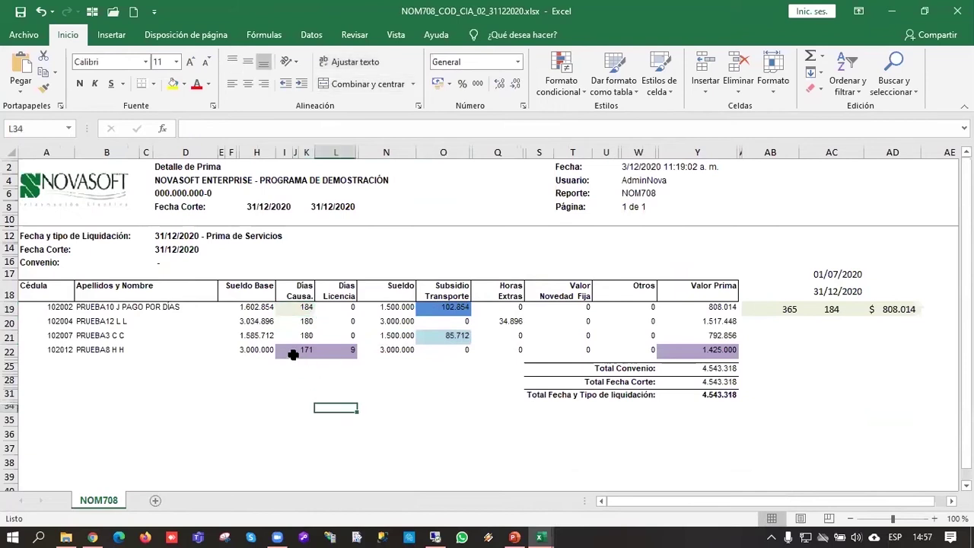
pyautogui.click(298, 351)
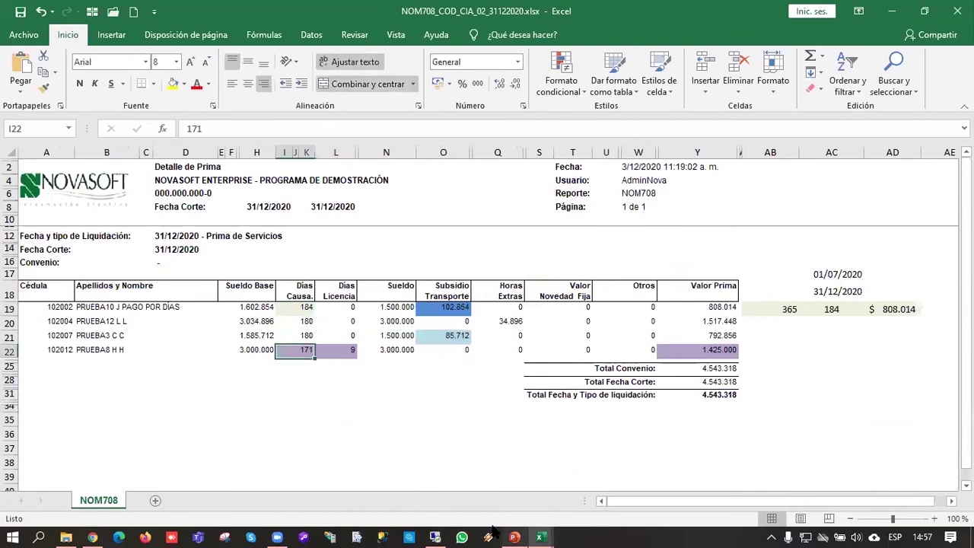
pyautogui.click(72, 530)
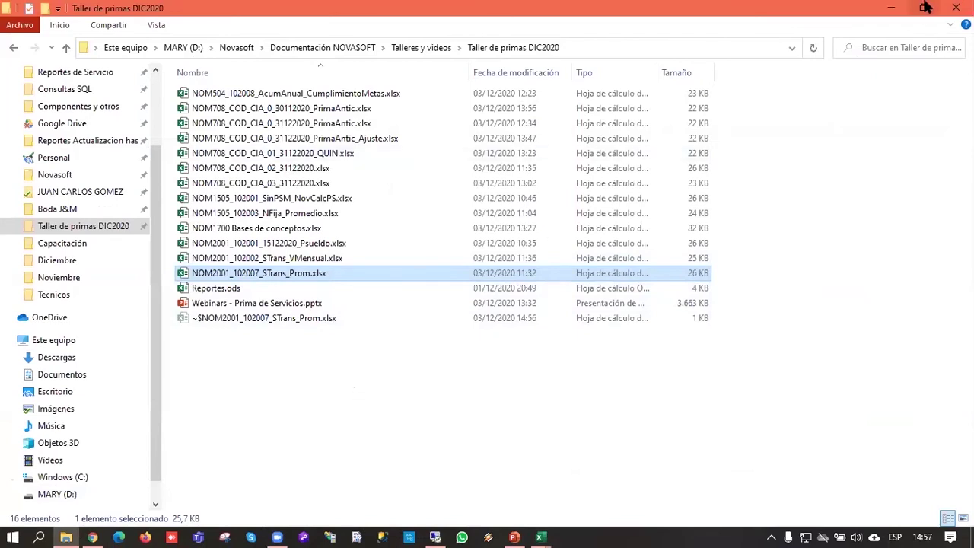
pyautogui.click(890, 8)
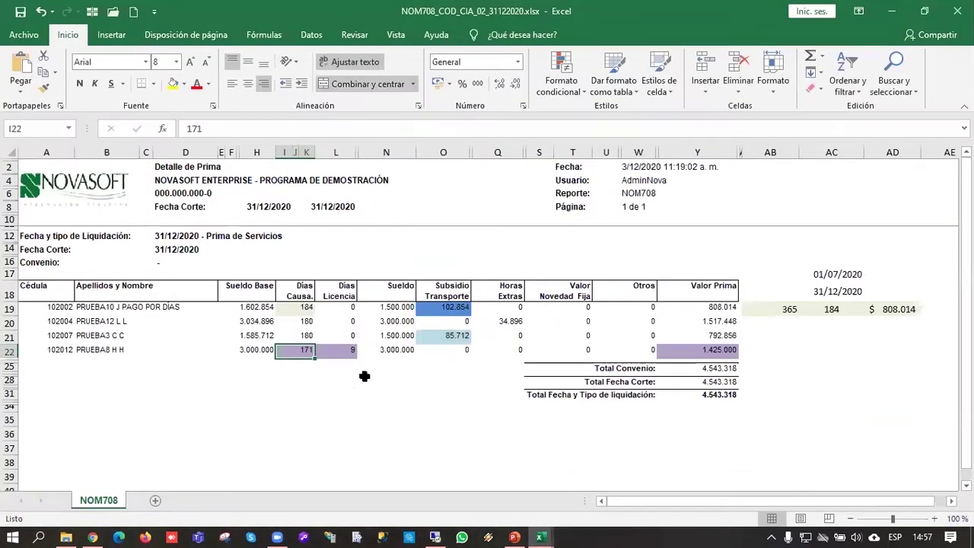
pyautogui.click(542, 536)
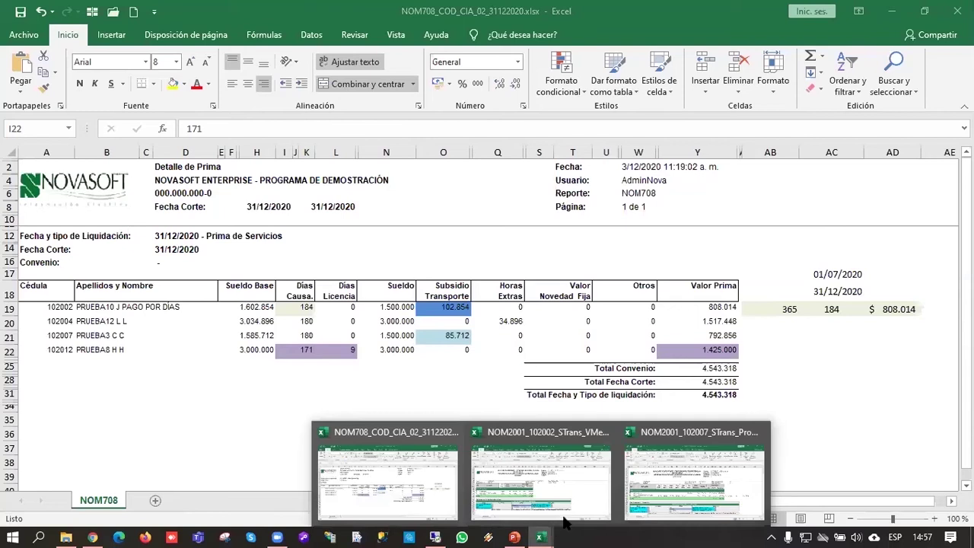
pyautogui.click(453, 490)
pyautogui.click(67, 535)
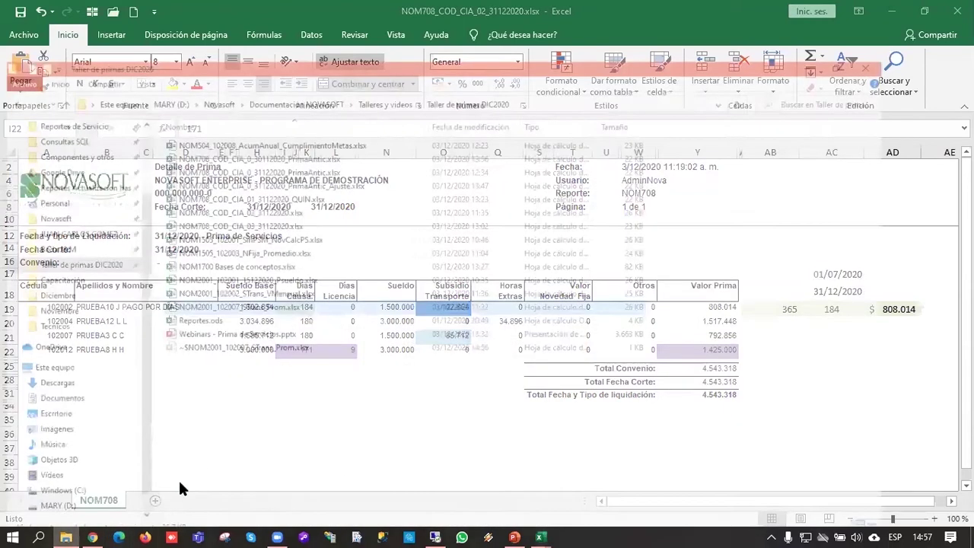
pyautogui.click(262, 426)
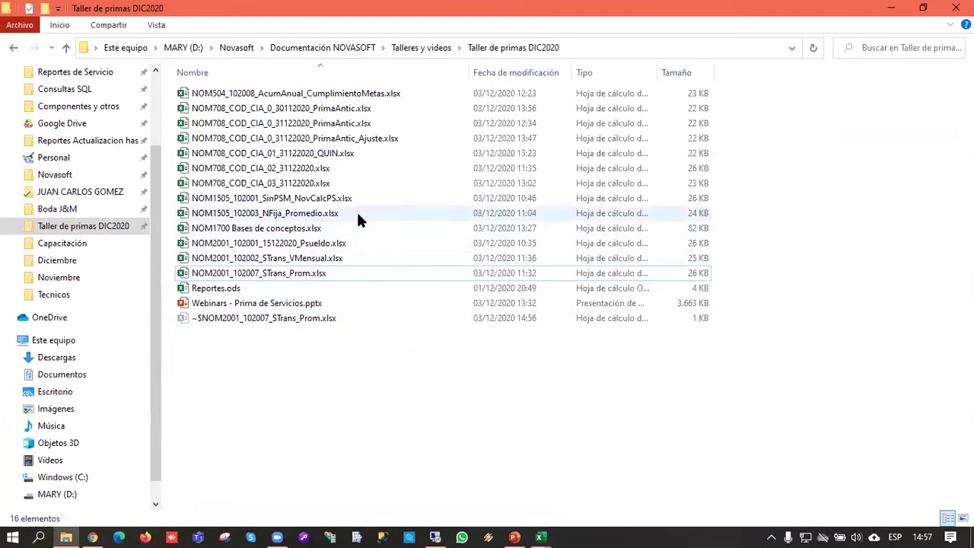
pyautogui.click(891, 11)
pyautogui.click(58, 349)
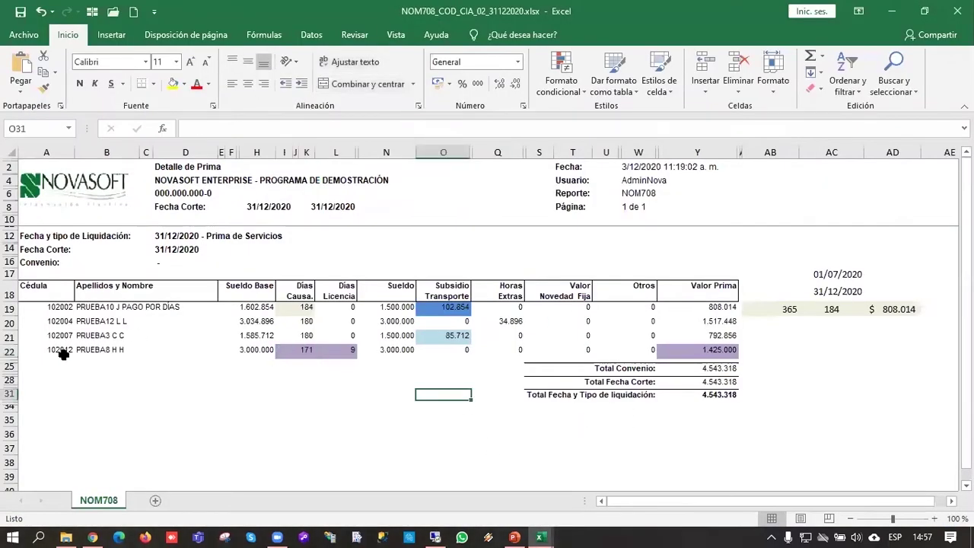
pyautogui.doubleClick(57, 349)
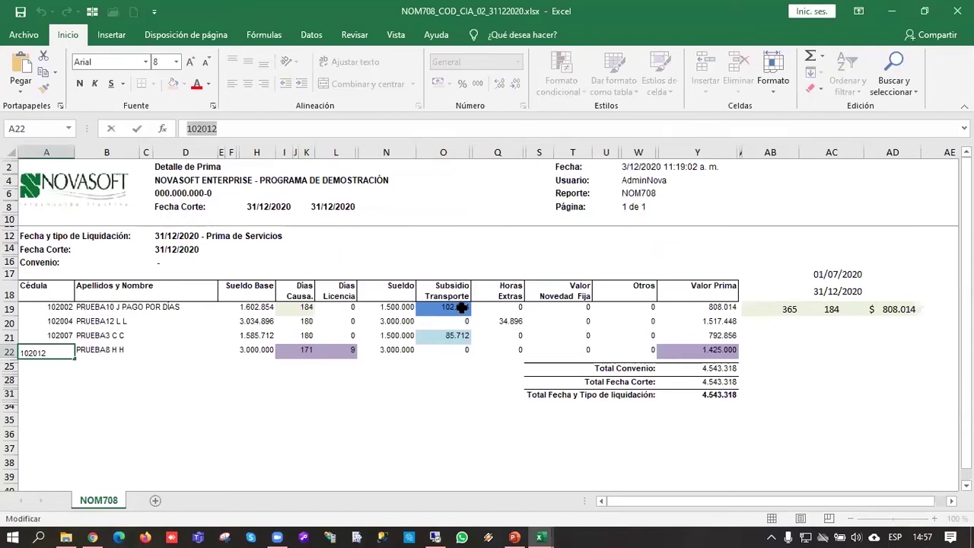
pyautogui.click(434, 537)
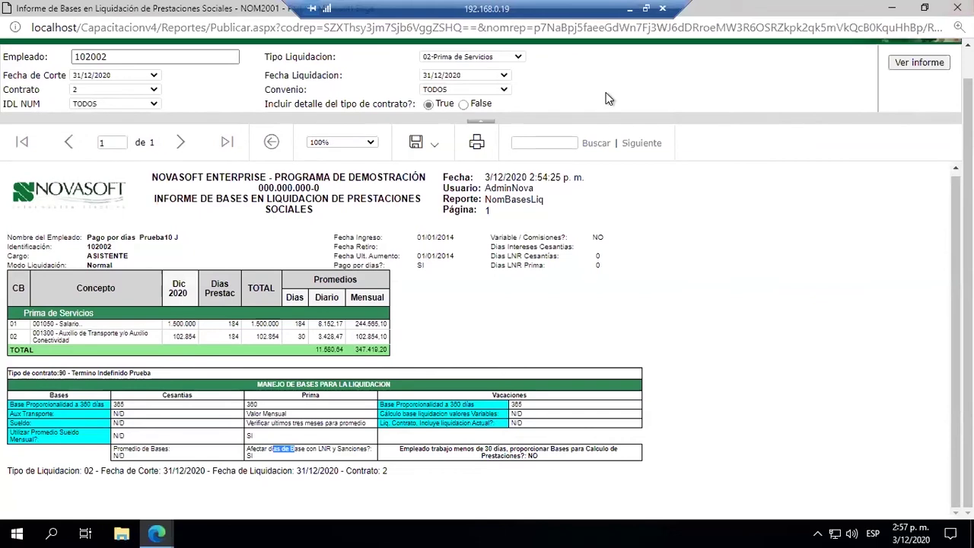
pyautogui.scroll(1, 147, 144)
pyautogui.doubleClick(95, 88)
pyautogui.write('102012')
pyautogui.click(913, 94)
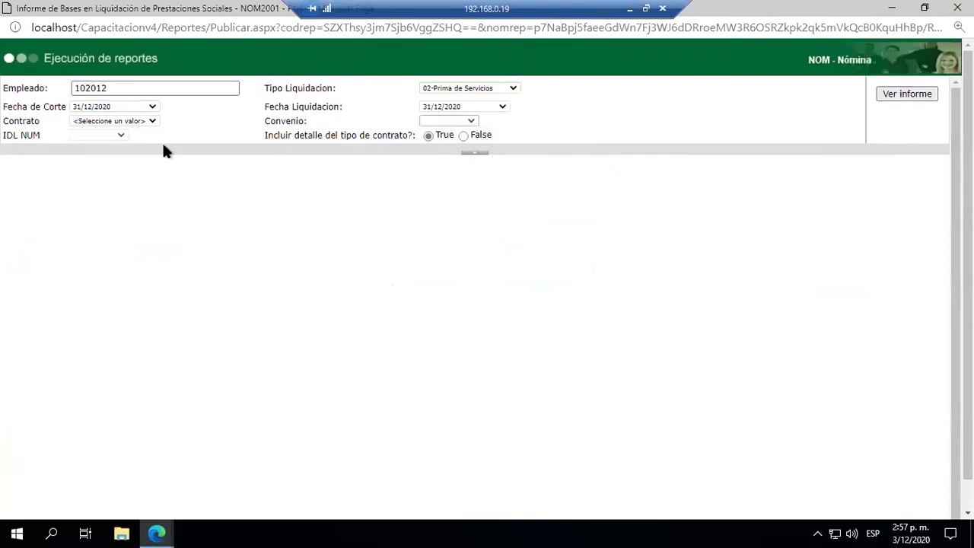
# Step: Choose contract 12 with Convenio and IDL NUM at TODOS, and generate the report
pyautogui.click(124, 122)
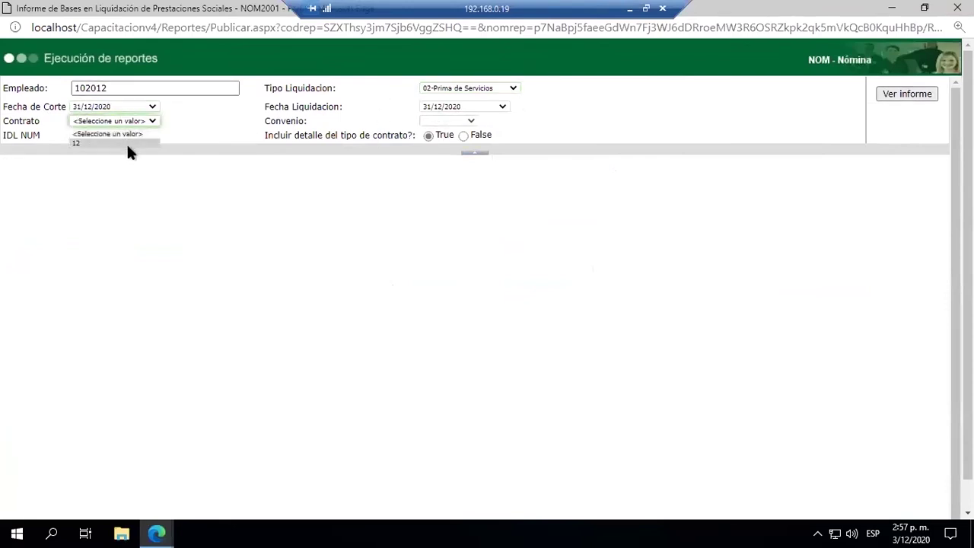
pyautogui.click(126, 143)
pyautogui.click(437, 122)
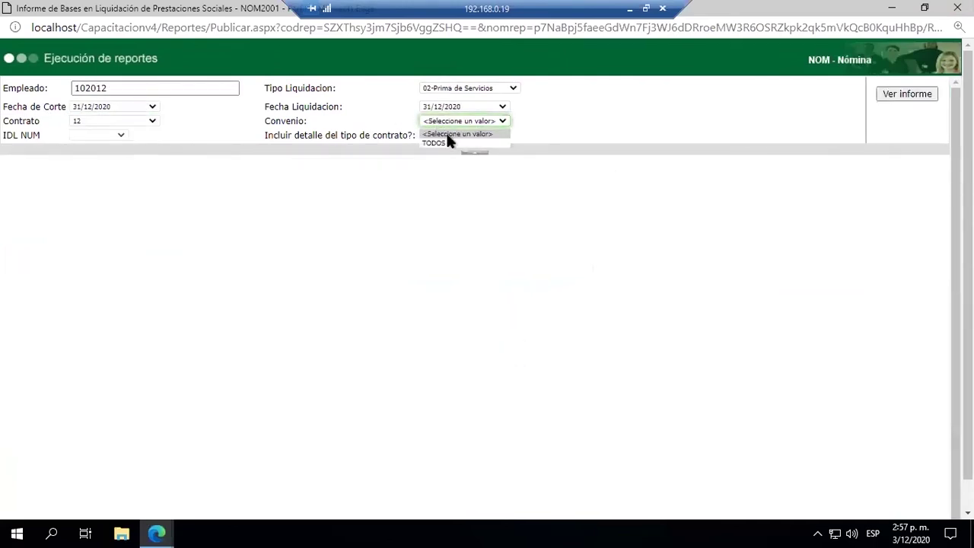
pyautogui.click(448, 139)
pyautogui.click(104, 136)
pyautogui.click(104, 154)
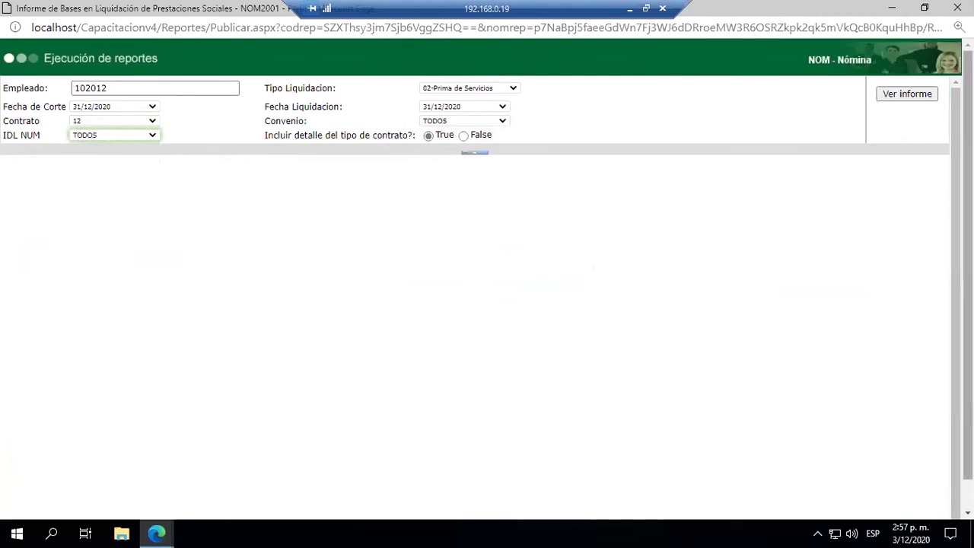
pyautogui.click(914, 93)
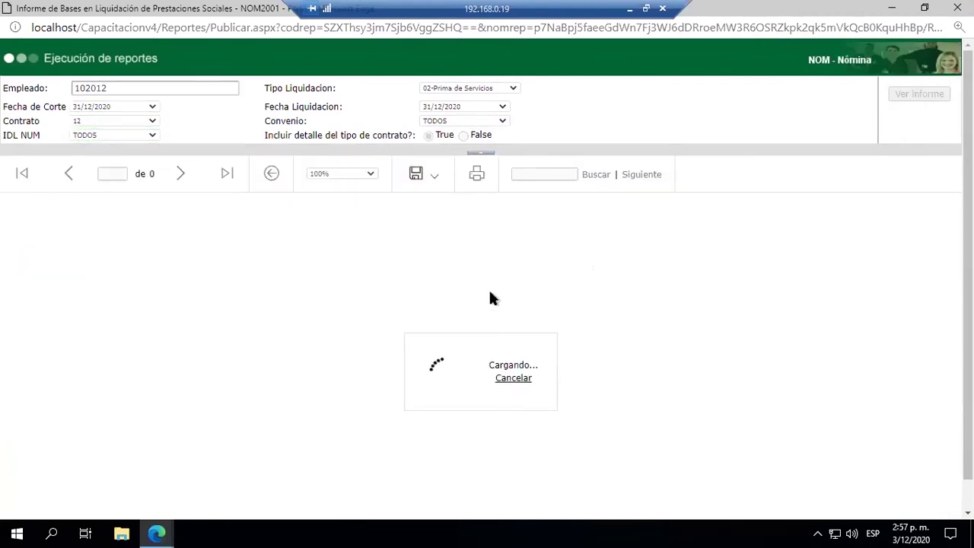
# Step: Highlight the 9 LNR prima days and the LNR base-days setting, then close the report
pyautogui.scroll(-1, 318, 332)
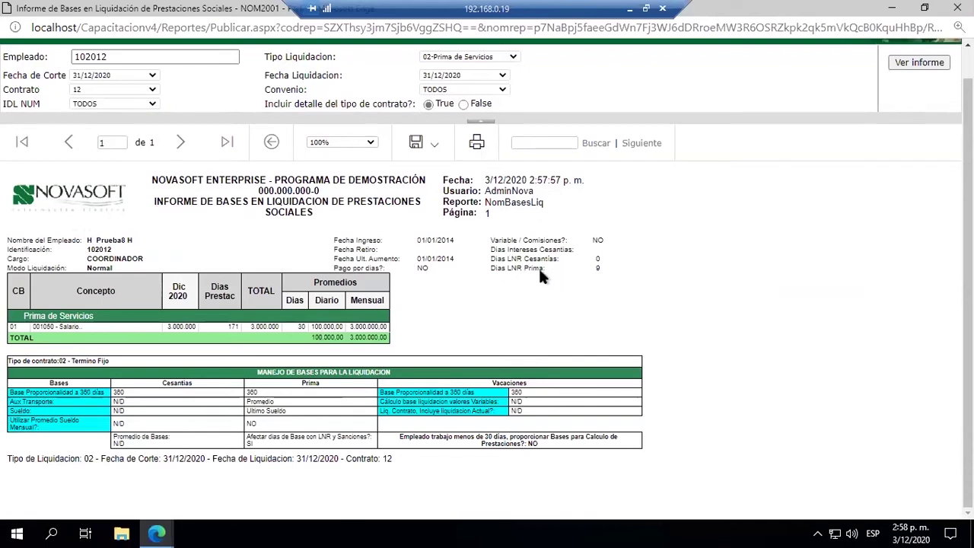
pyautogui.scroll(1, 609, 281)
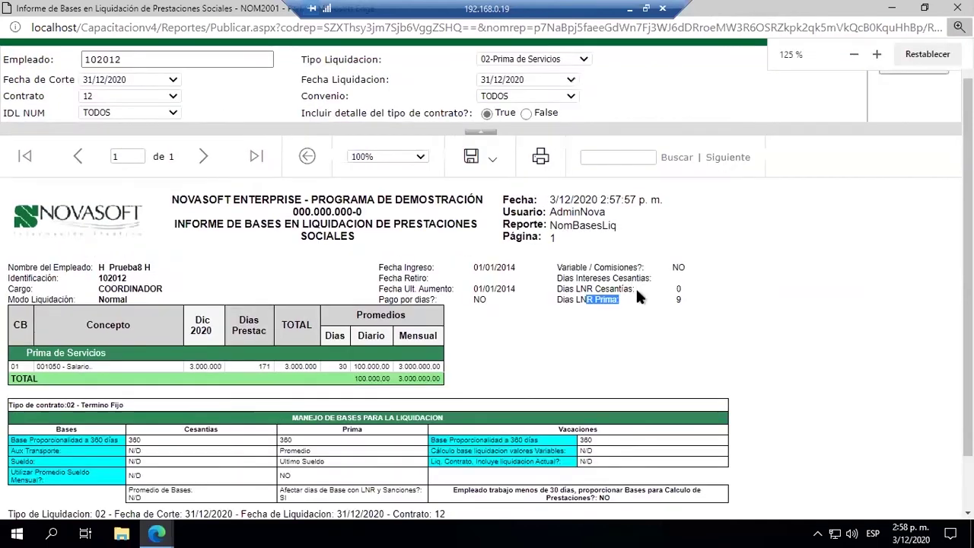
pyautogui.click(595, 301)
pyautogui.doubleClick(679, 299)
pyautogui.scroll(-1, 312, 458)
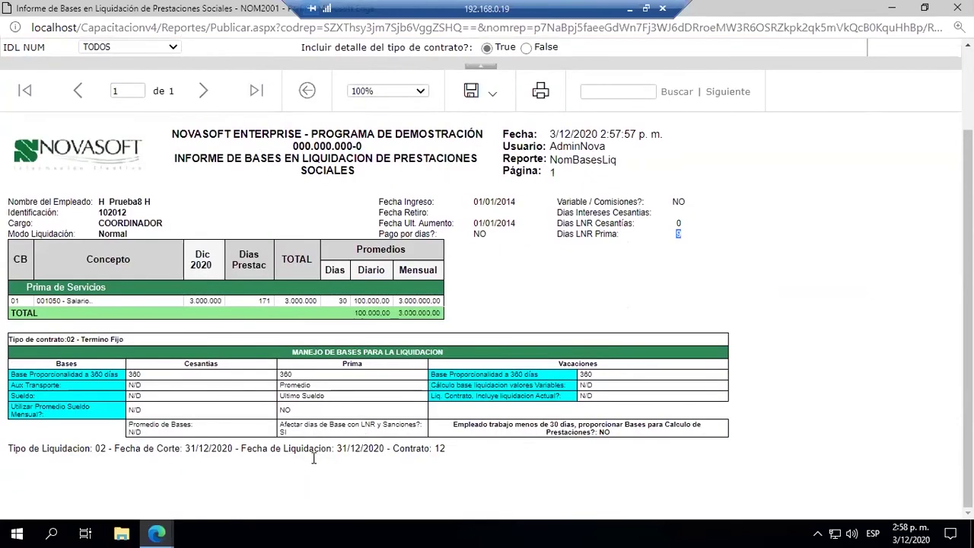
pyautogui.tripleClick(283, 426)
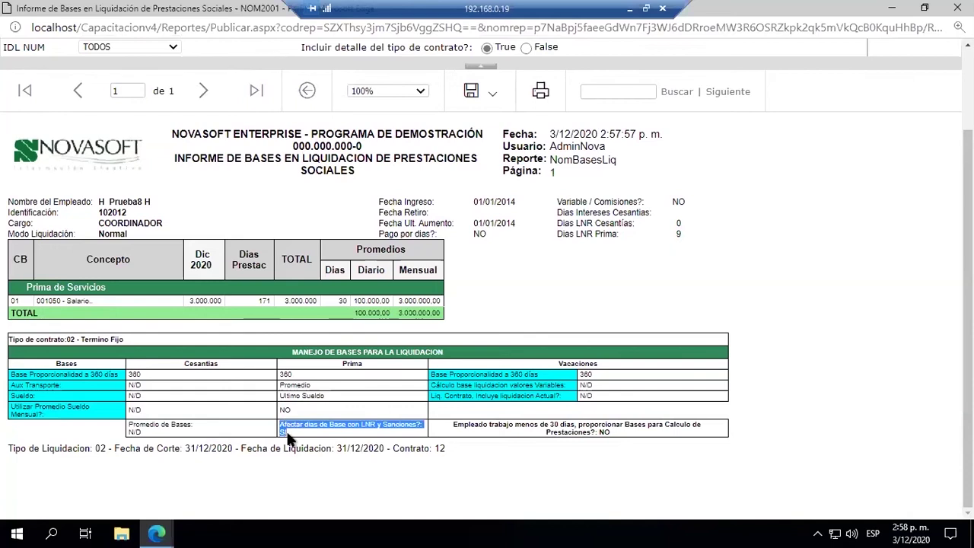
pyautogui.click(288, 438)
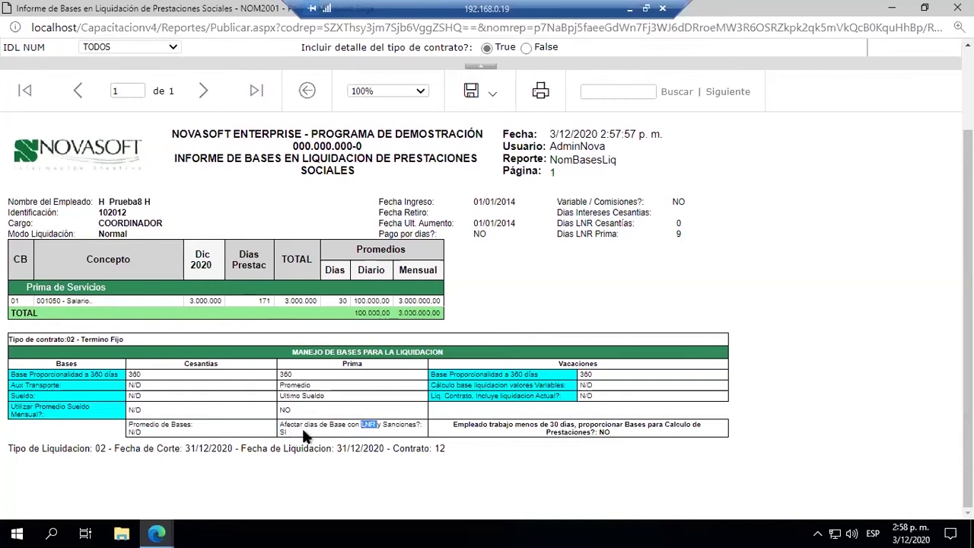
pyautogui.click(957, 7)
pyautogui.scroll(10, 64, 245)
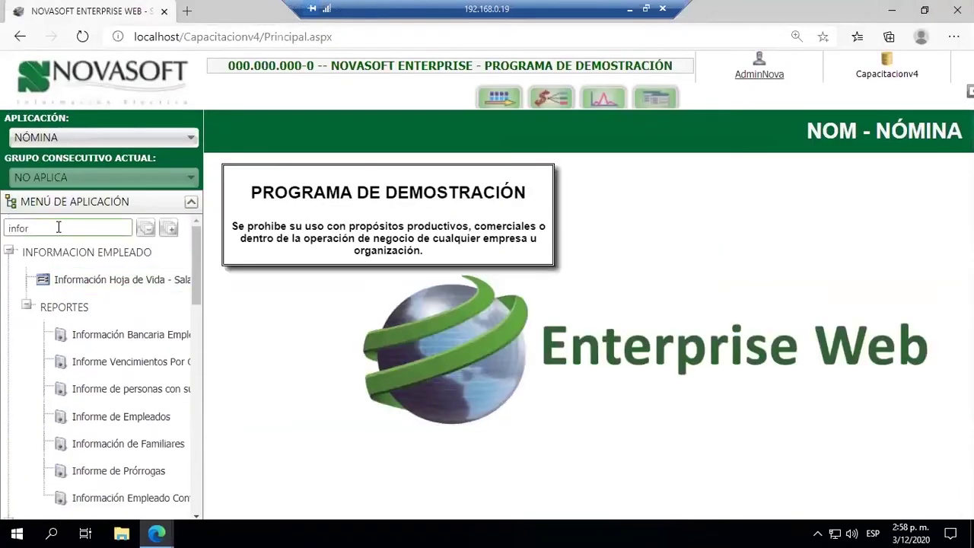
pyautogui.doubleClick(59, 226)
pyautogui.write('ause')
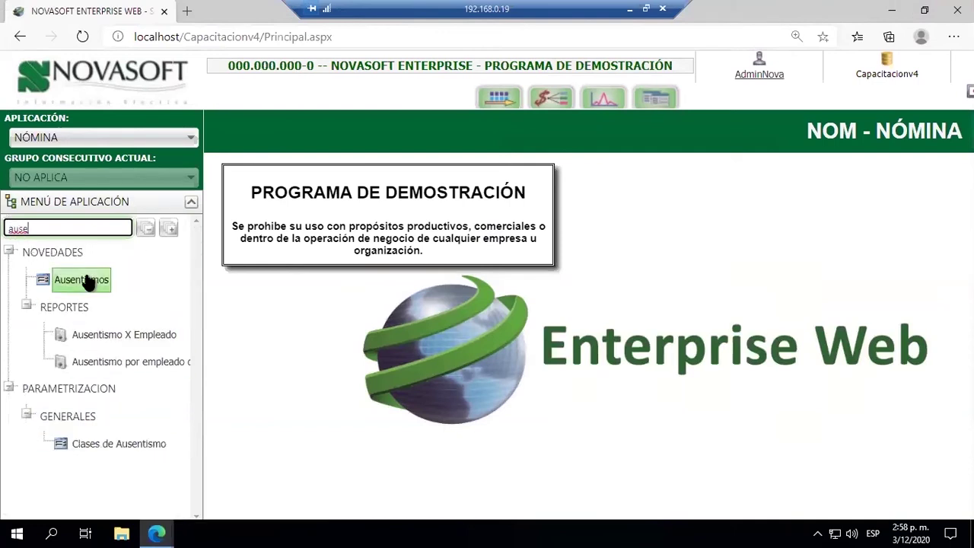
pyautogui.click(81, 279)
pyautogui.click(366, 219)
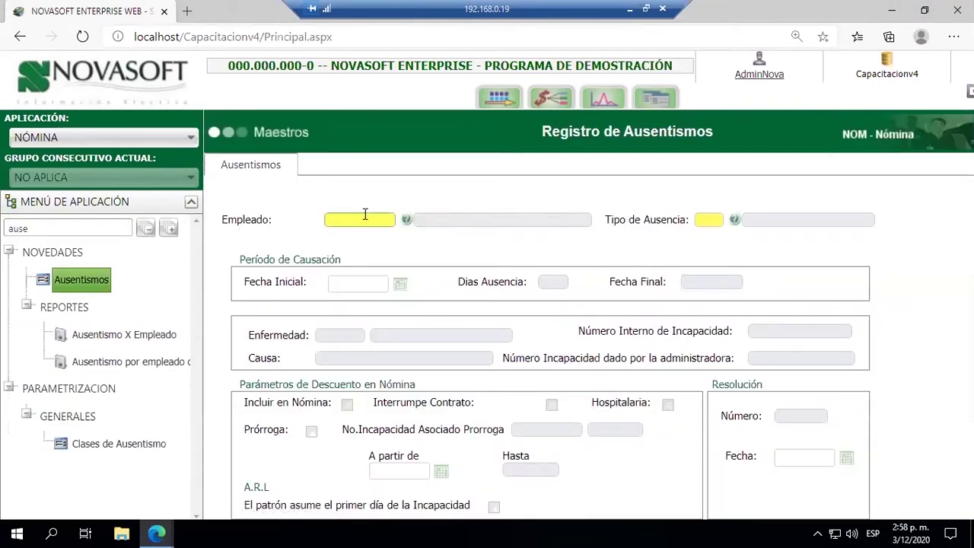
pyautogui.click(375, 308)
pyautogui.click(328, 283)
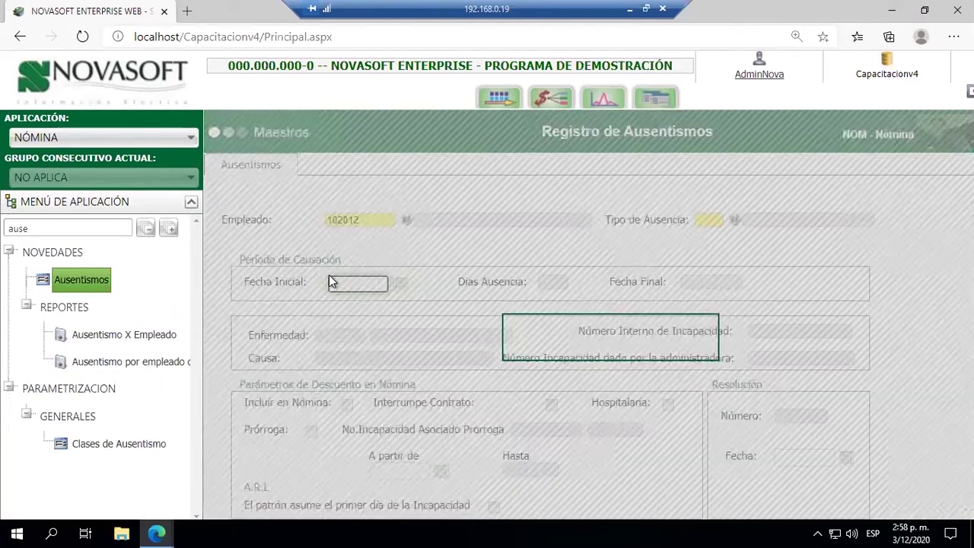
# Step: Review the 10-day unpaid leave, 22/07–31/07/2020, then select the 171-day cell in Excel
pyautogui.hotkey('ctrl', '-')
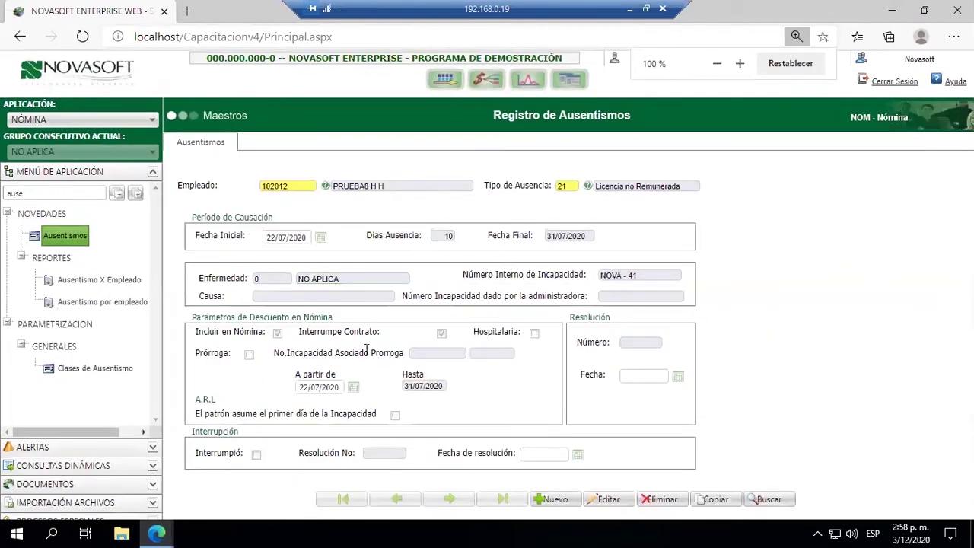
pyautogui.moveTo(363, 332); pyautogui.dragTo(379, 331)
pyautogui.click(390, 327)
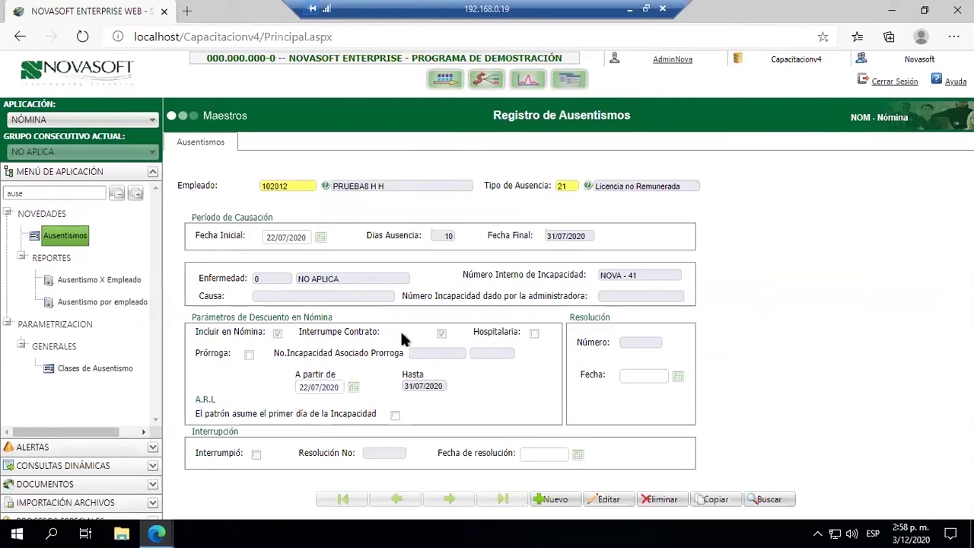
pyautogui.click(629, 9)
pyautogui.click(283, 351)
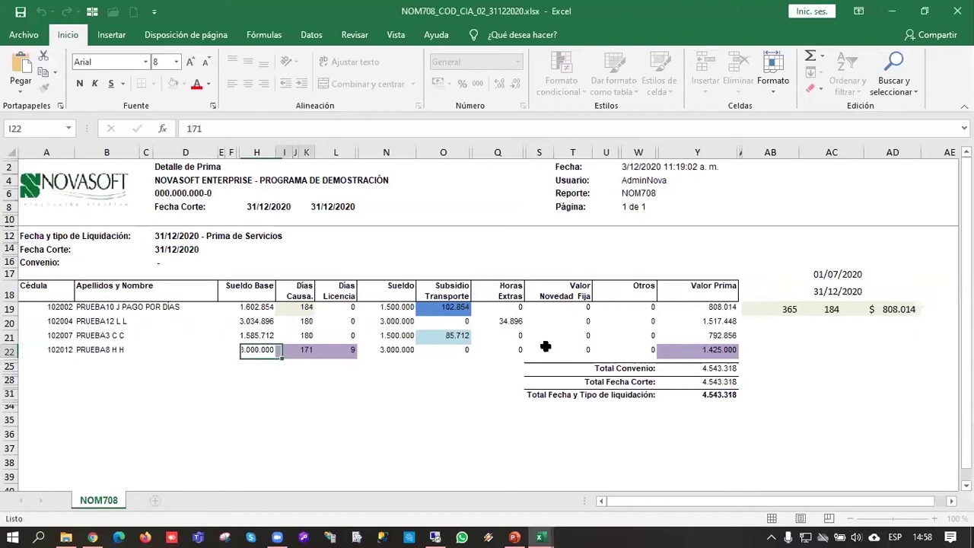
pyautogui.click(778, 347)
pyautogui.write('+')
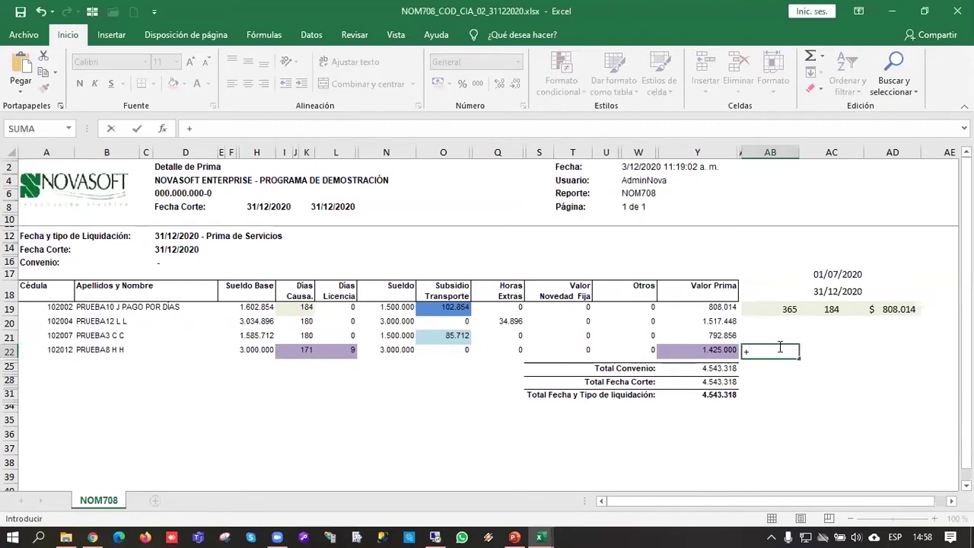
pyautogui.press('Escape')
pyautogui.doubleClick(709, 354)
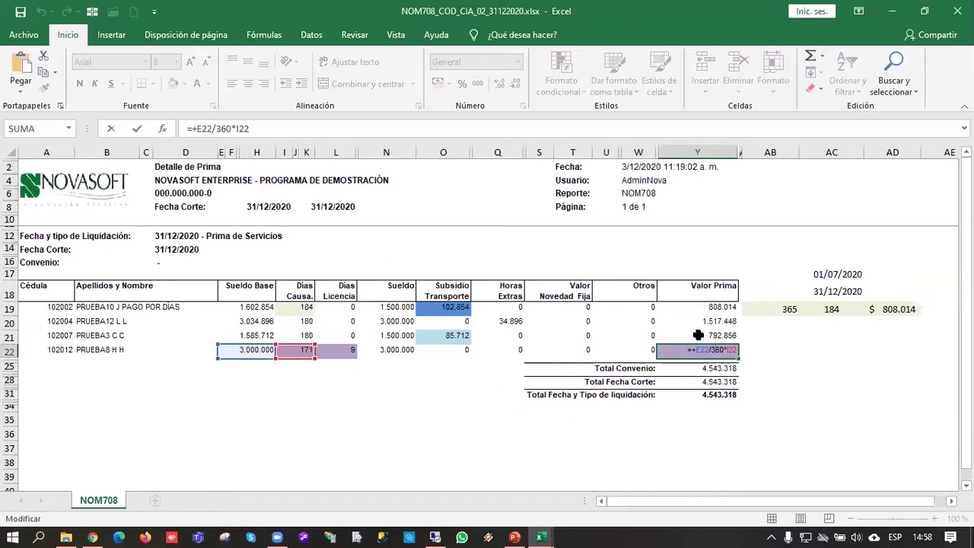
pyautogui.click(341, 351)
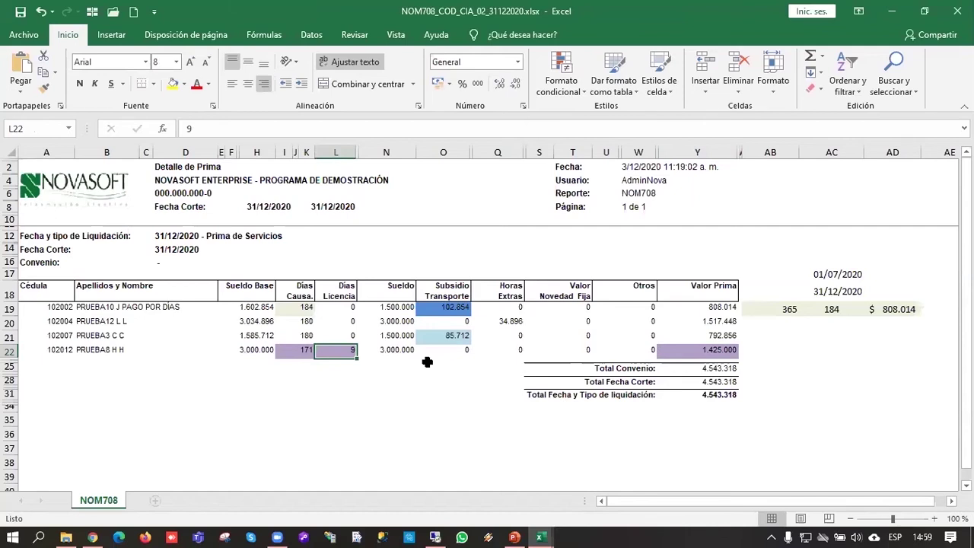
# Step: Check the 9 licence days in cell L22 of the NOM708 sheet, then return to Novasoft
pyautogui.click(423, 366)
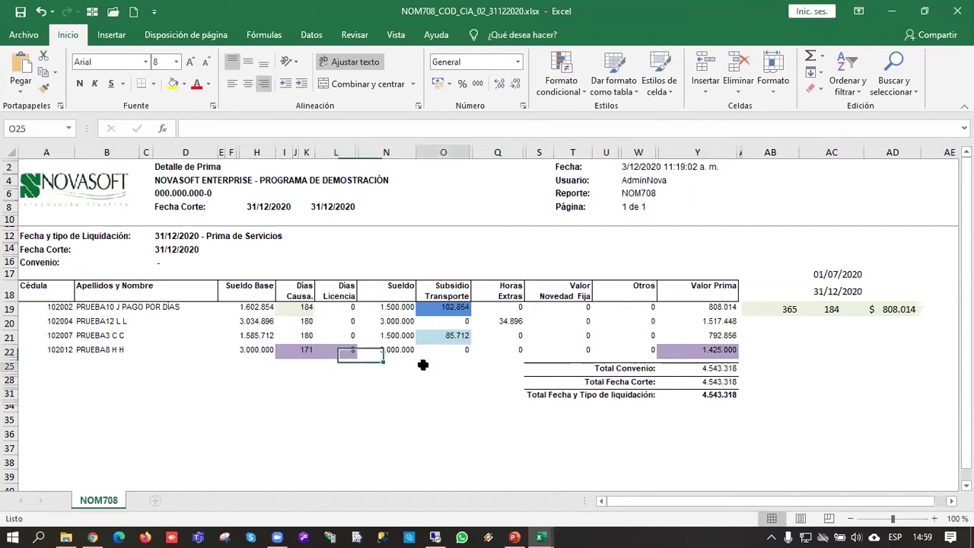
pyautogui.click(342, 350)
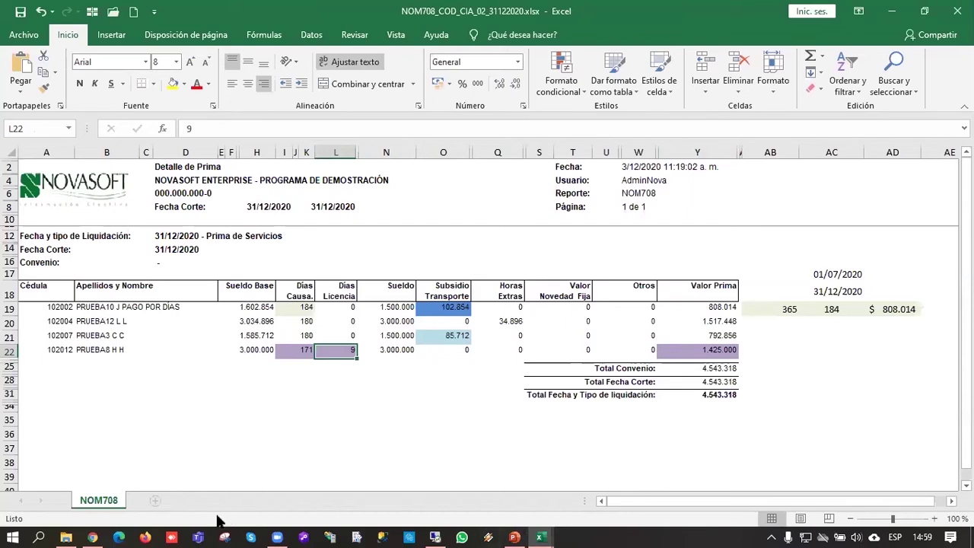
pyautogui.click(118, 537)
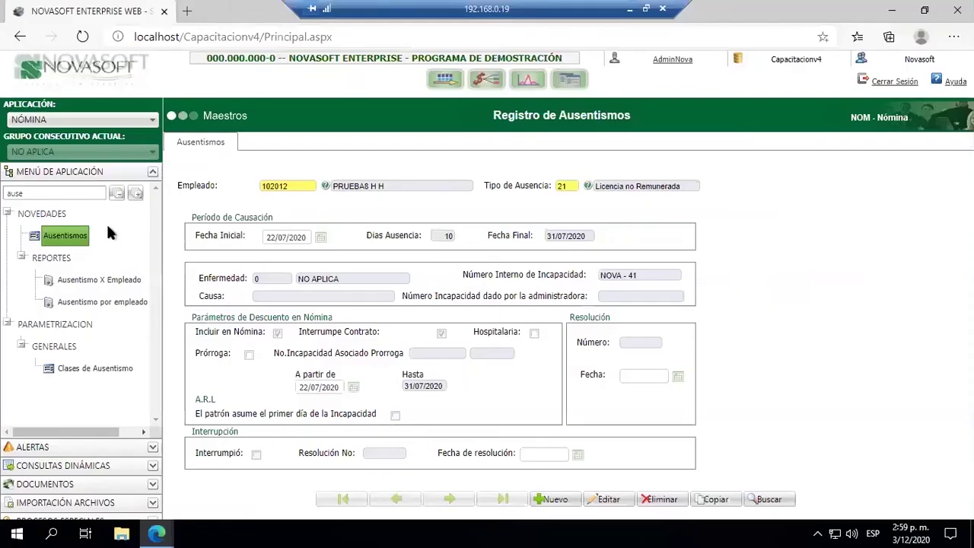
# Step: Open the Tipos de Contrato master via the 'tpotipo' menu filter and load contract type 90
pyautogui.doubleClick(39, 193)
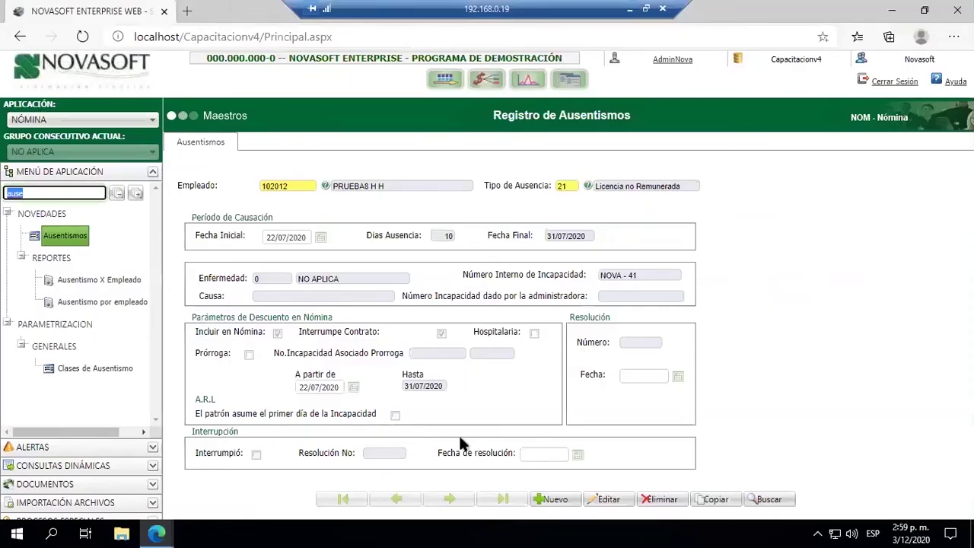
pyautogui.write('tpo')
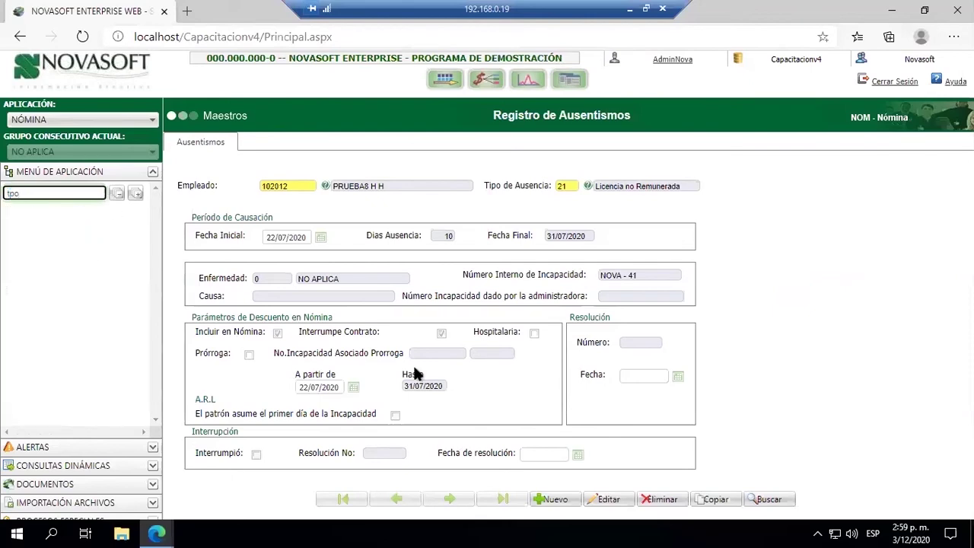
pyautogui.write('tipo')
pyautogui.scroll(-5, 129, 346)
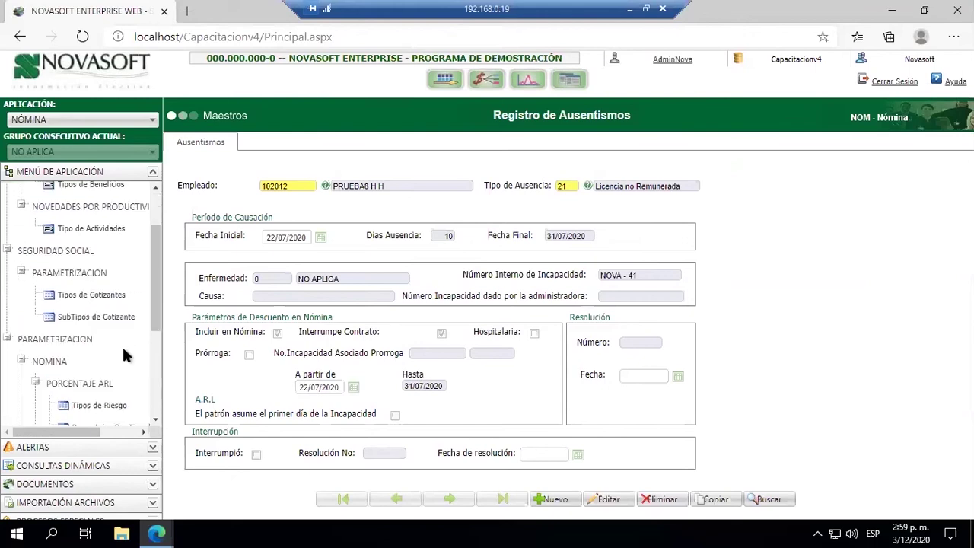
pyautogui.click(99, 340)
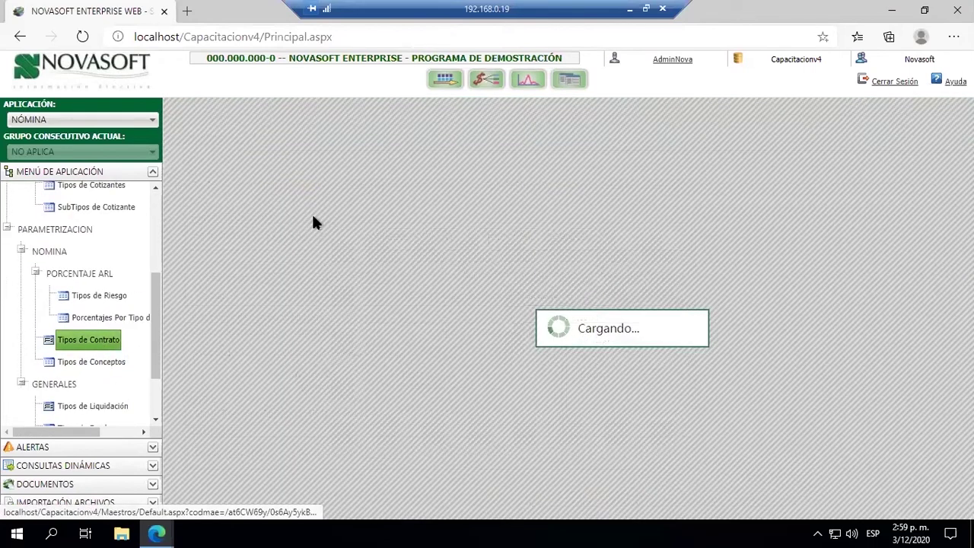
pyautogui.click(369, 170)
pyautogui.write('10')
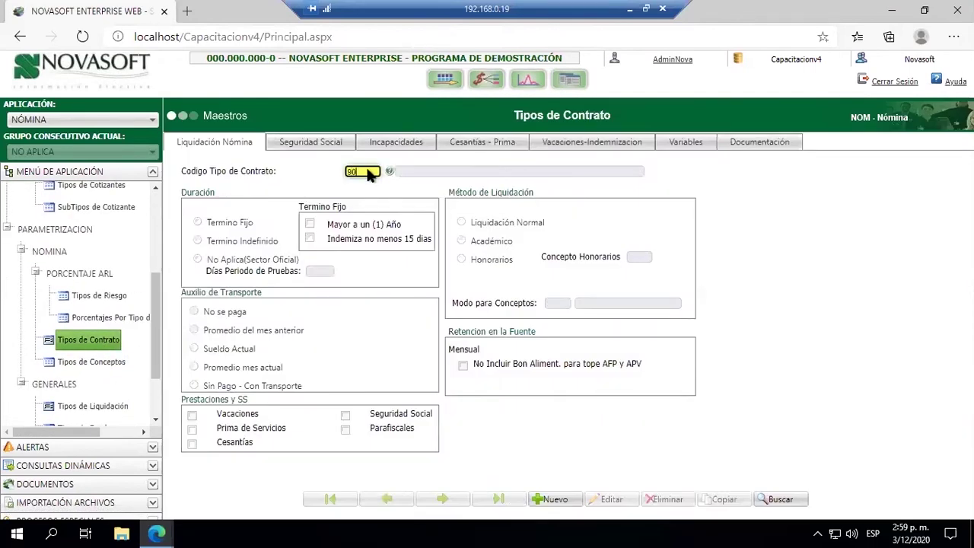
pyautogui.press('Tab')
# Step: Untick LNR in contract 90's Cesantías - Prima settings, cancel the edit, and return to NOM708
pyautogui.click(477, 144)
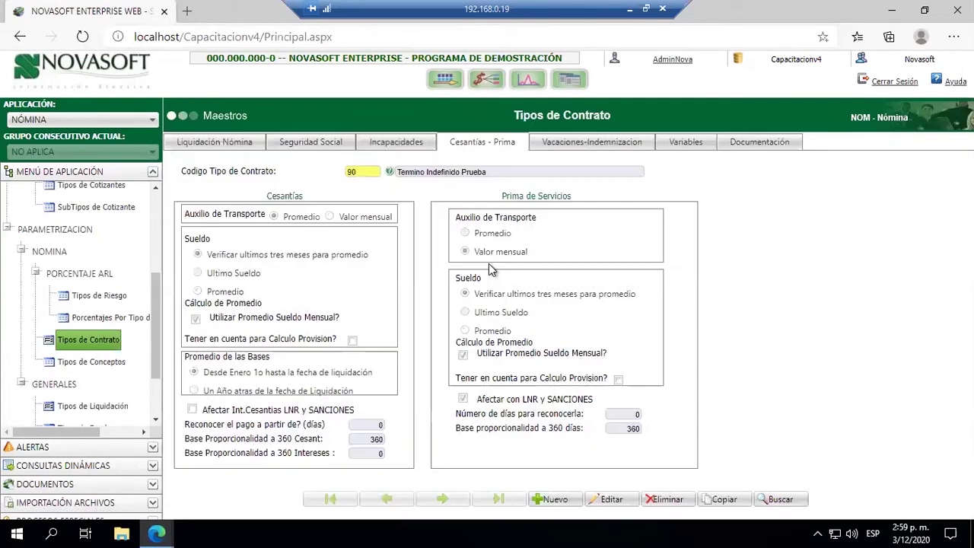
pyautogui.click(609, 499)
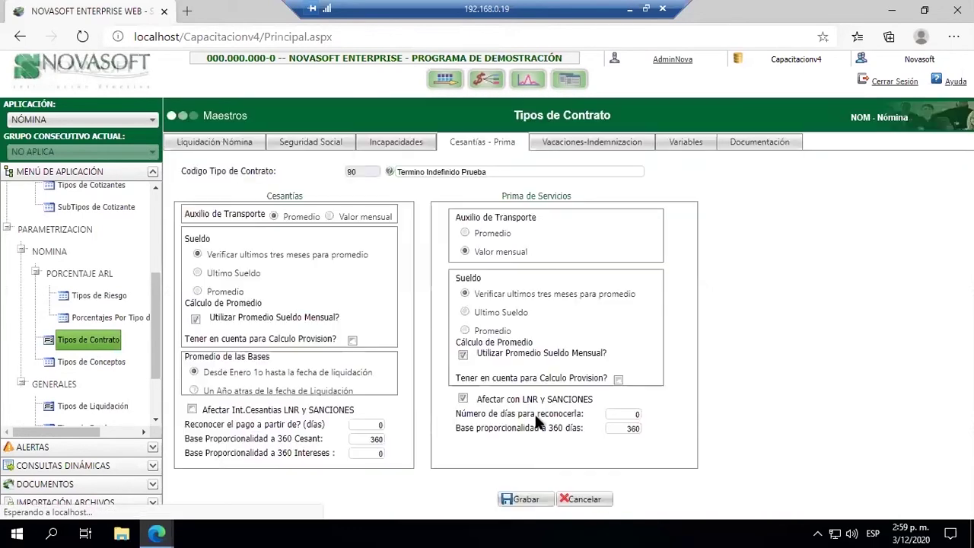
pyautogui.click(463, 399)
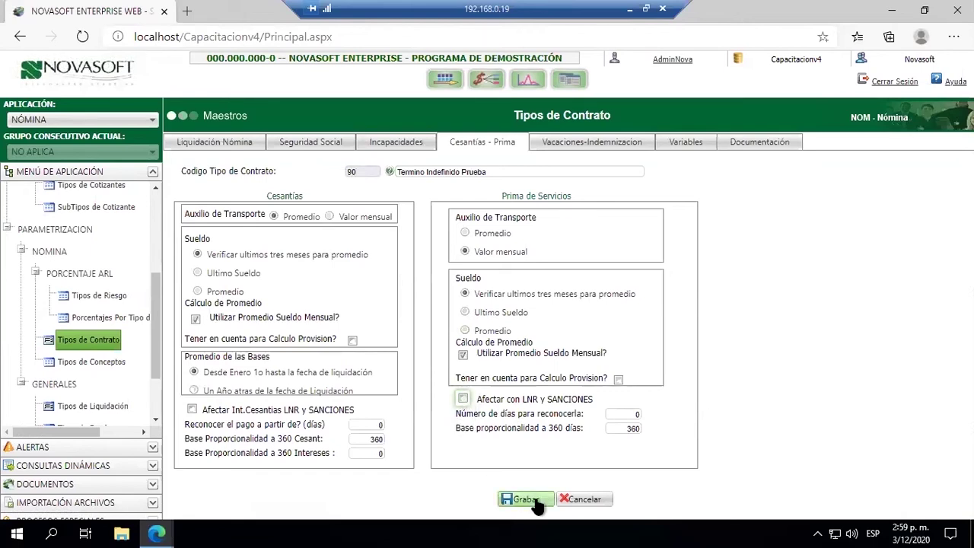
pyautogui.click(582, 500)
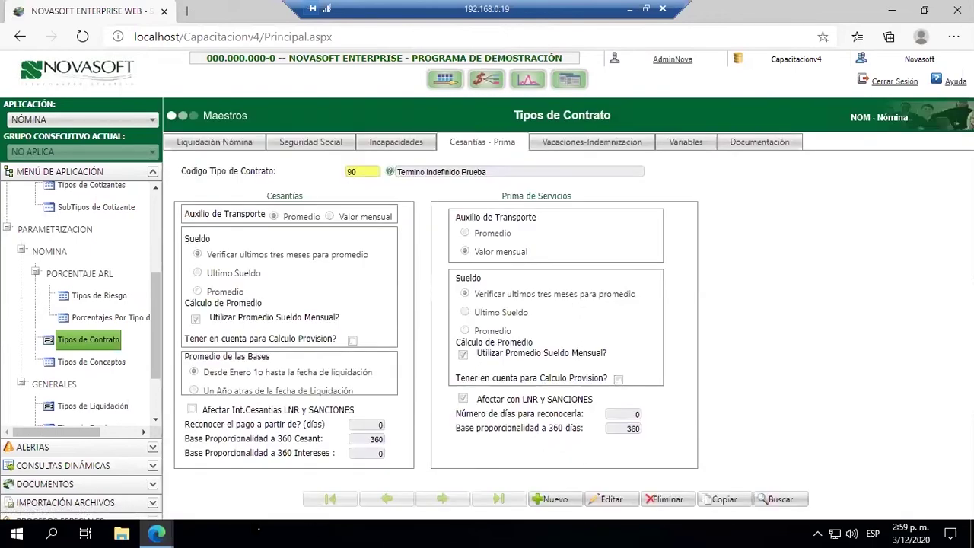
pyautogui.click(630, 8)
pyautogui.click(527, 372)
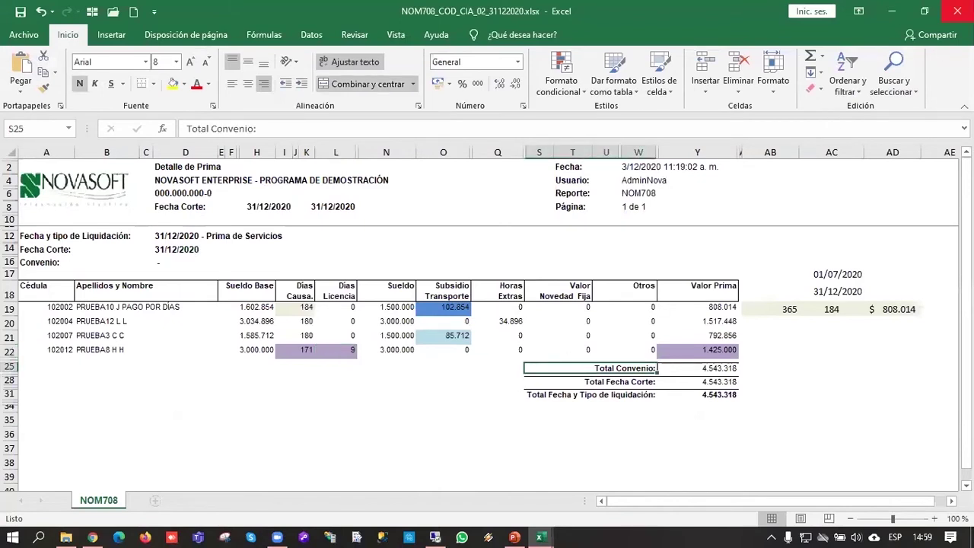
# Step: Close the NOM708 and both NOM2001 workbooks without saving, then close Chrome
pyautogui.click(958, 10)
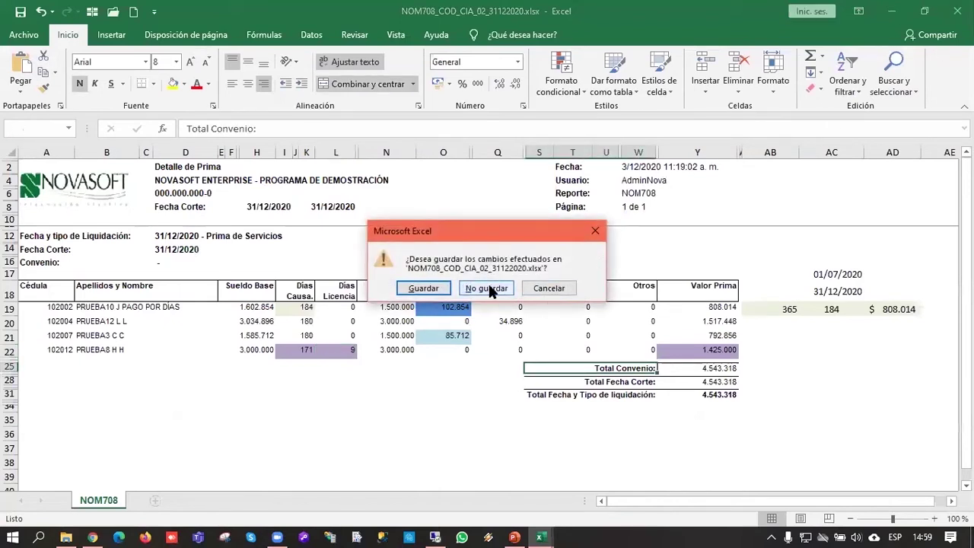
pyautogui.click(487, 288)
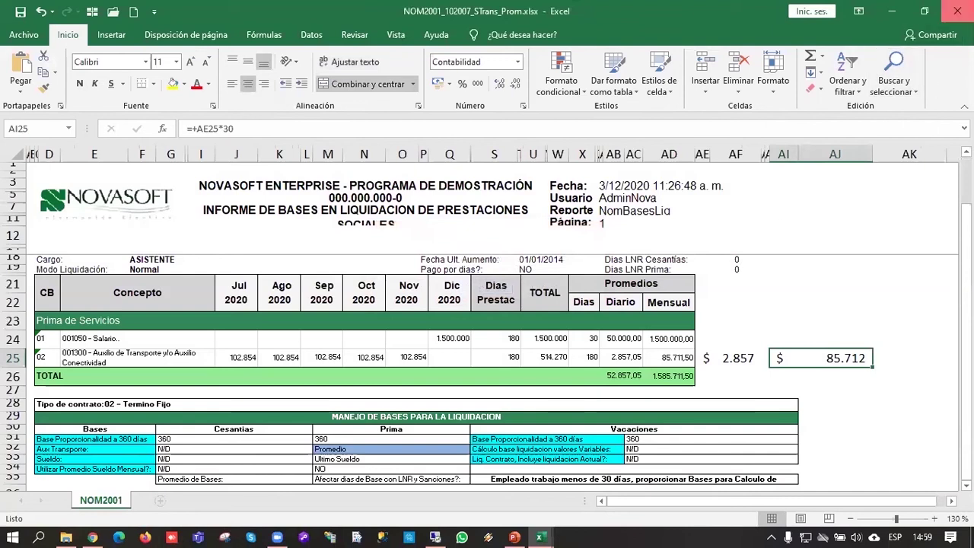
pyautogui.click(957, 11)
pyautogui.click(487, 288)
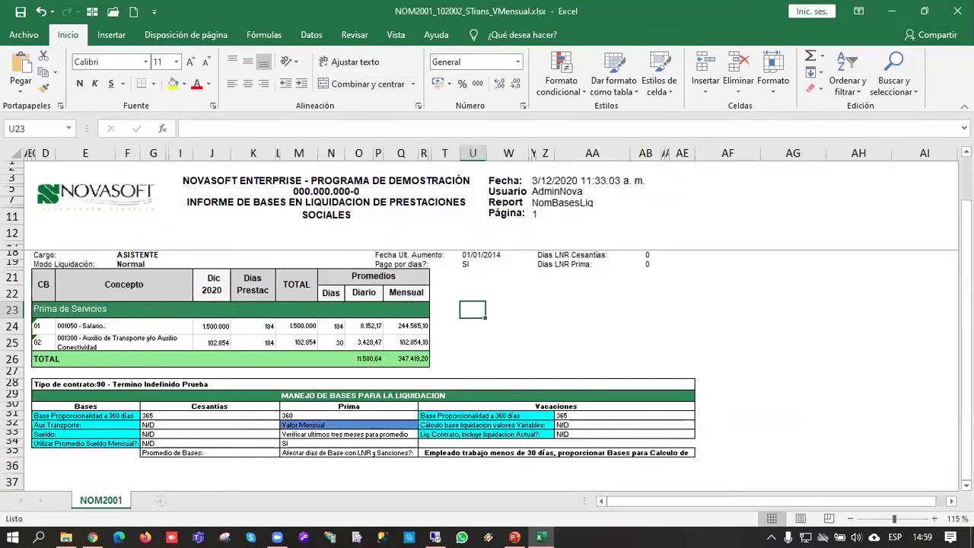
pyautogui.click(957, 10)
pyautogui.click(499, 289)
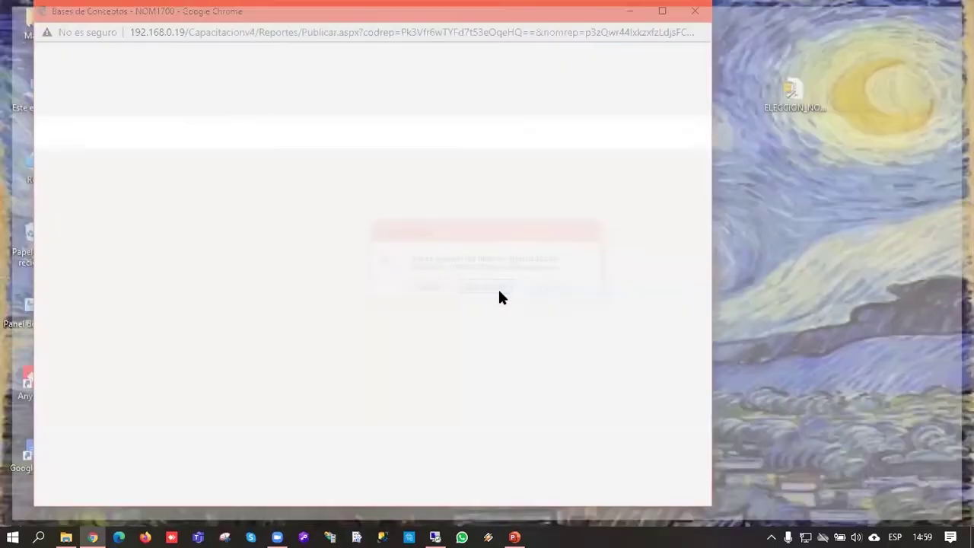
pyautogui.click(695, 11)
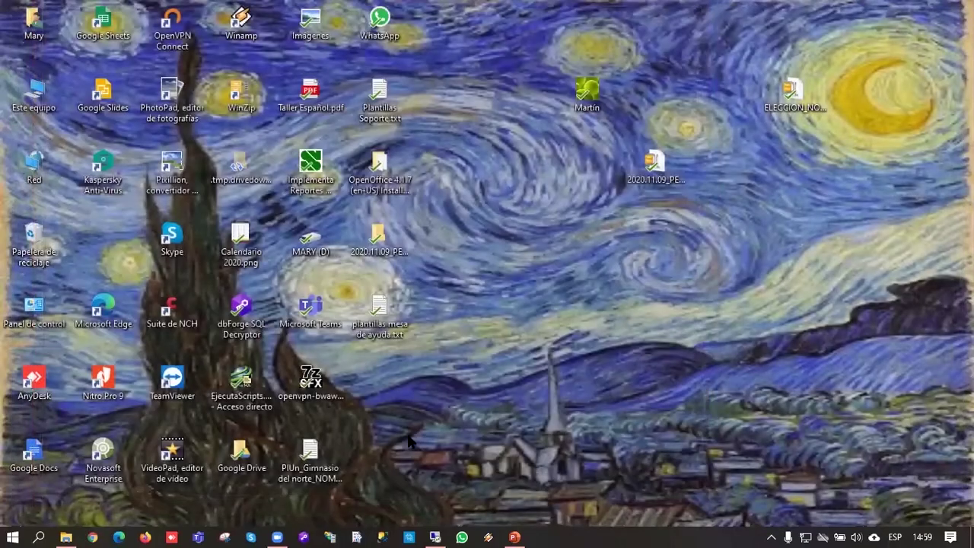
# Step: Open File Explorer in the remote session, then bring up the local Taller de primas DIC2020 folder
pyautogui.click(434, 537)
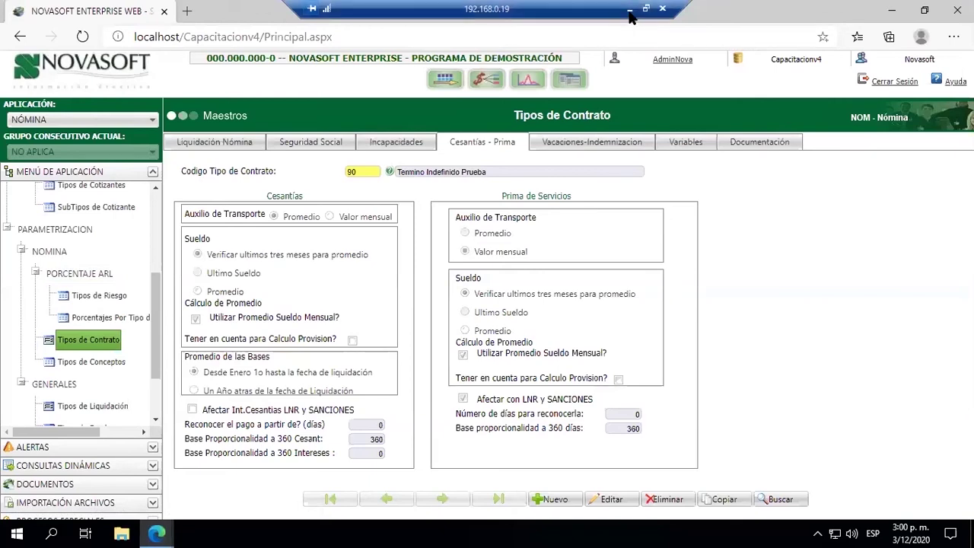
pyautogui.press('super+e')
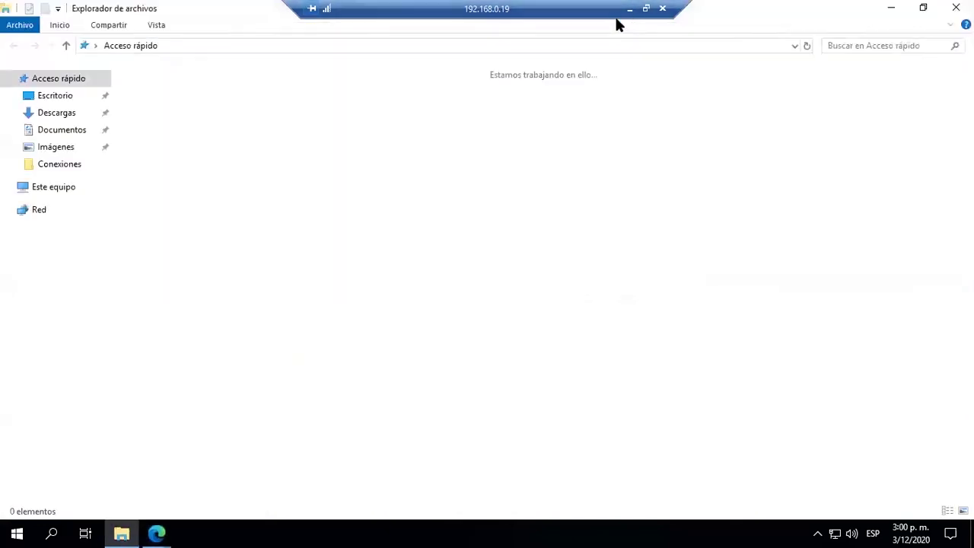
pyautogui.click(630, 9)
pyautogui.click(66, 535)
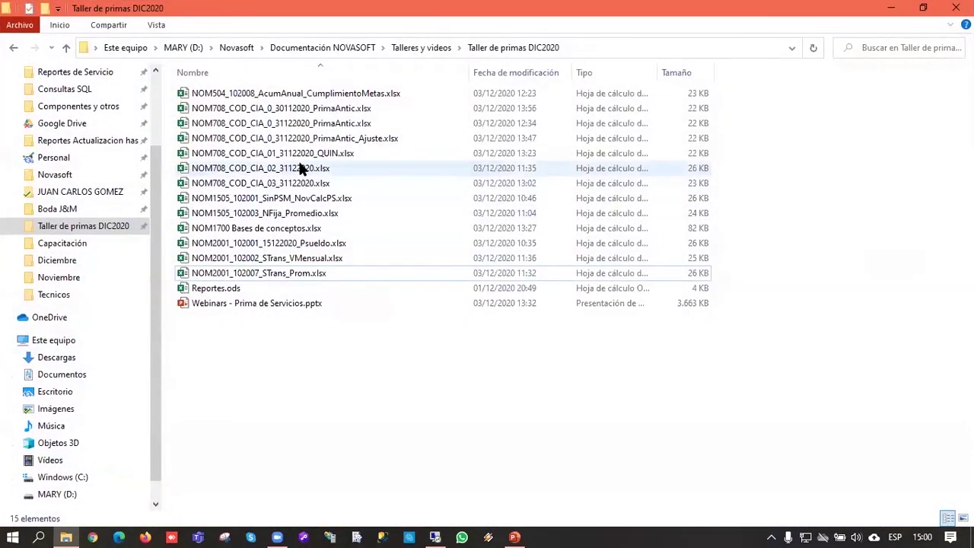
# Step: Open NOM708_COD_CIA_03_31122020 and check the 24.305 overtime in Q21 and the Sueldo Base sum
pyautogui.doubleClick(312, 183)
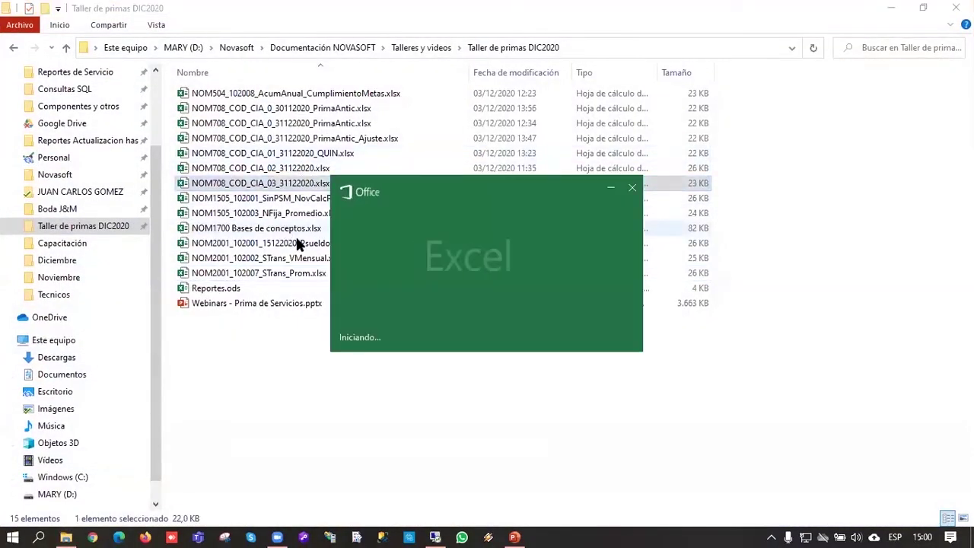
pyautogui.click(386, 400)
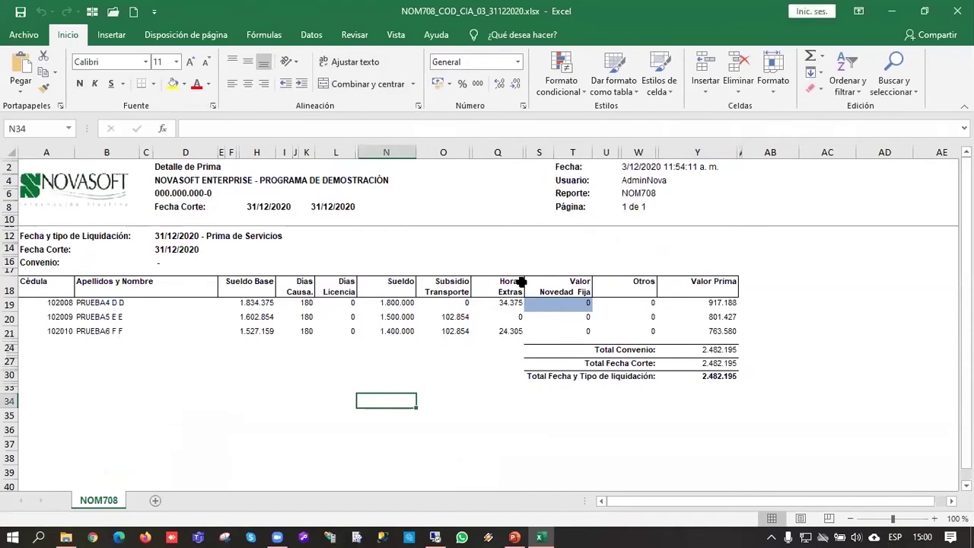
pyautogui.click(506, 331)
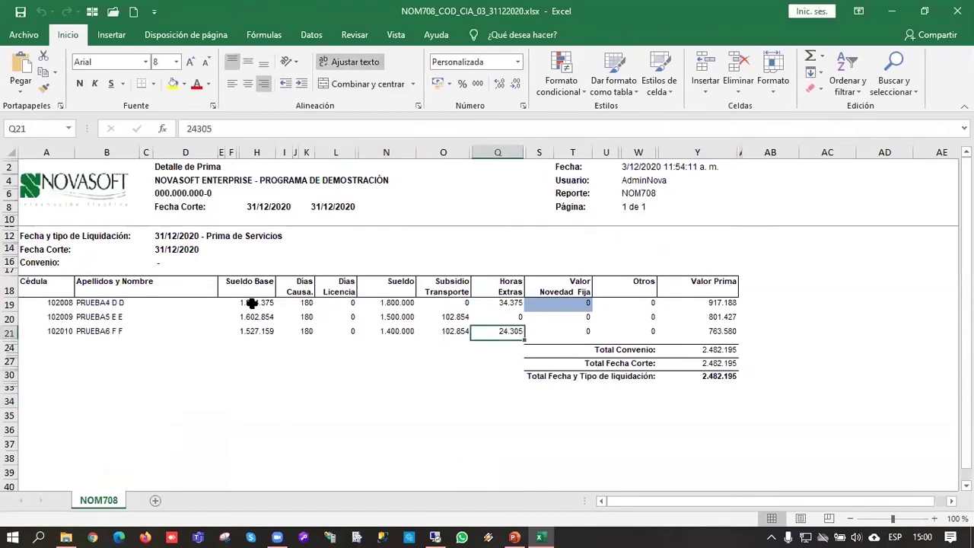
pyautogui.moveTo(252, 303); pyautogui.dragTo(256, 332)
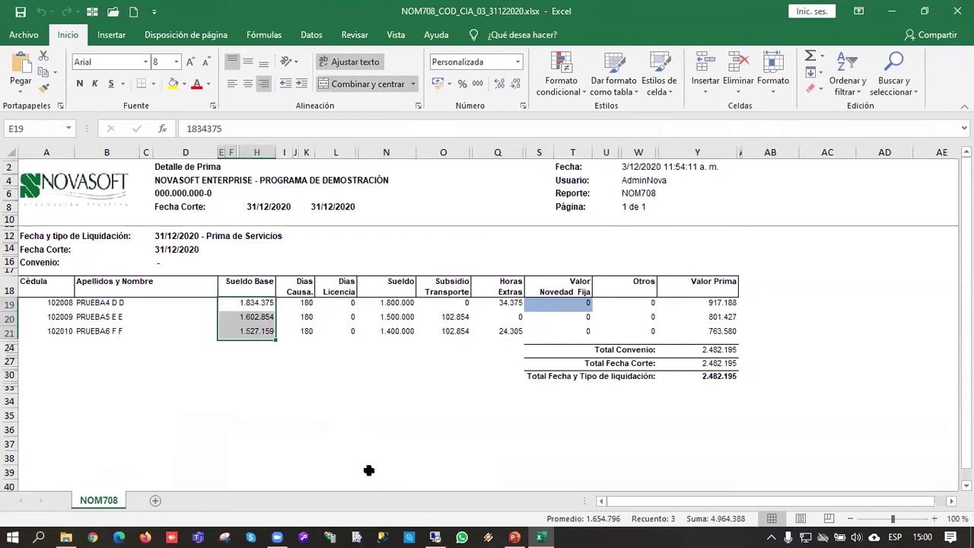
pyautogui.click(66, 537)
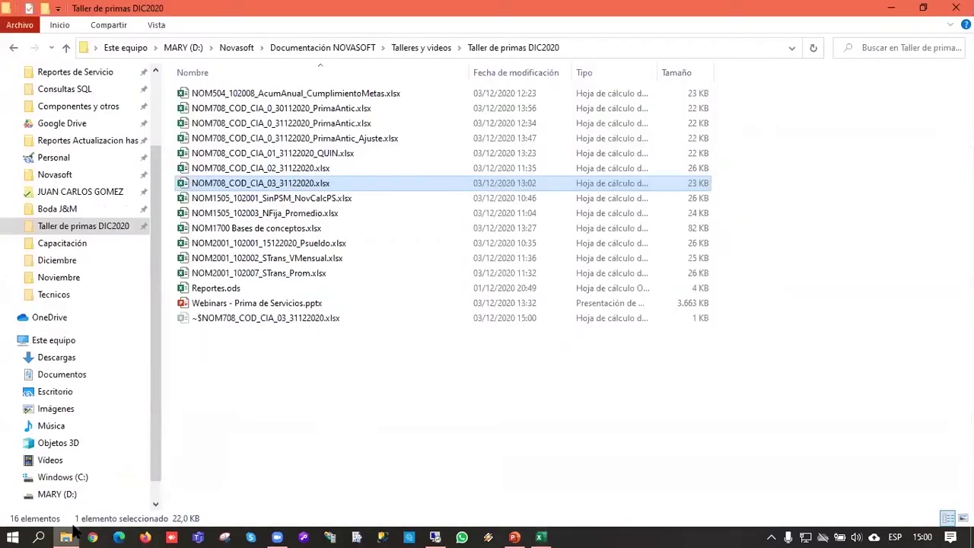
pyautogui.click(225, 470)
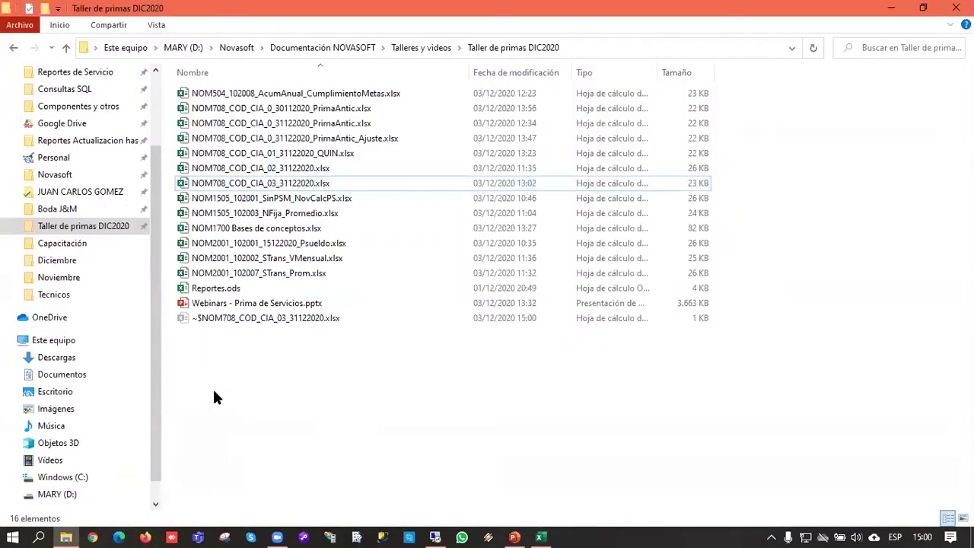
pyautogui.click(435, 537)
pyautogui.moveTo(157, 533)
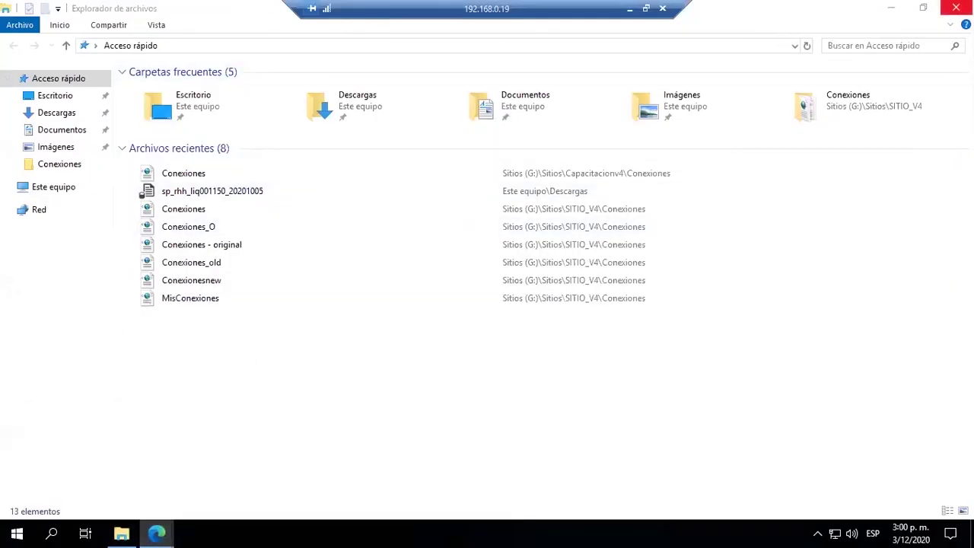
# Step: Close the remote File Explorer and open Resumen de Acumulados Anual via the 'acum' menu filter
pyautogui.click(956, 8)
pyautogui.moveTo(157, 533)
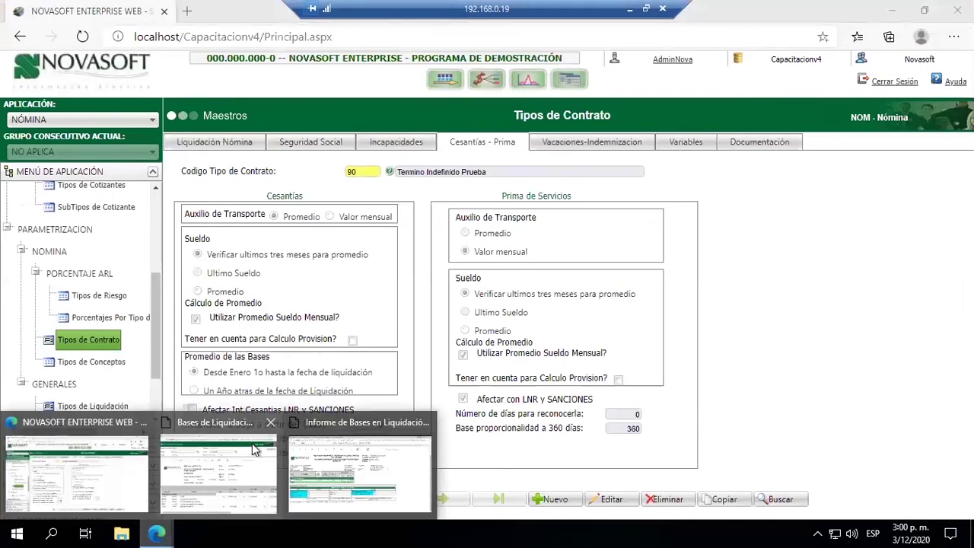
pyautogui.moveTo(273, 431)
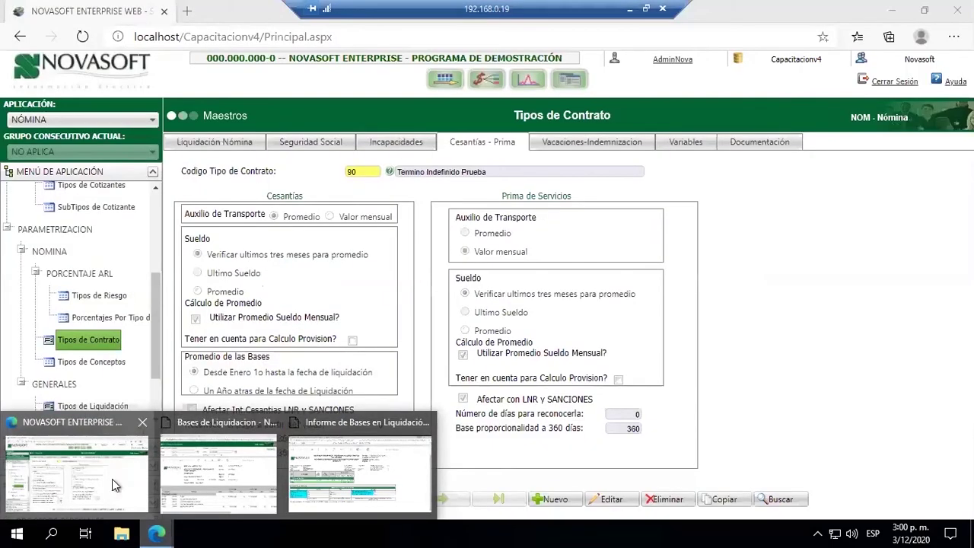
pyautogui.click(112, 479)
pyautogui.scroll(5, 89, 261)
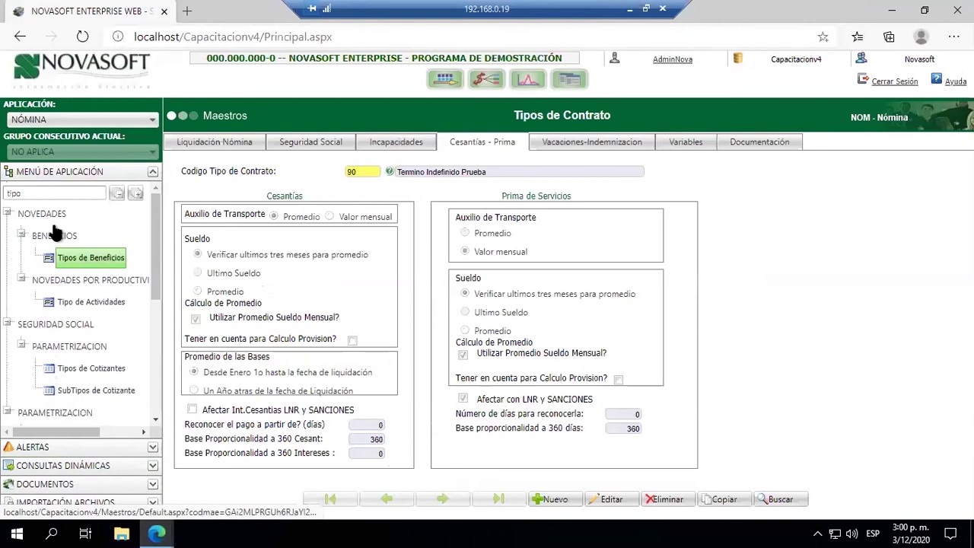
pyautogui.click(6, 195)
pyautogui.write('a')
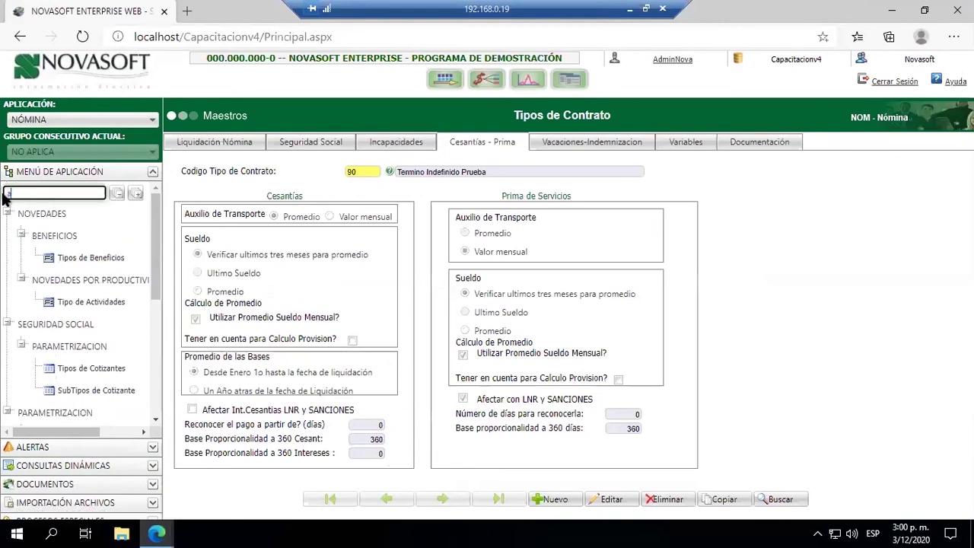
pyautogui.write('cumu')
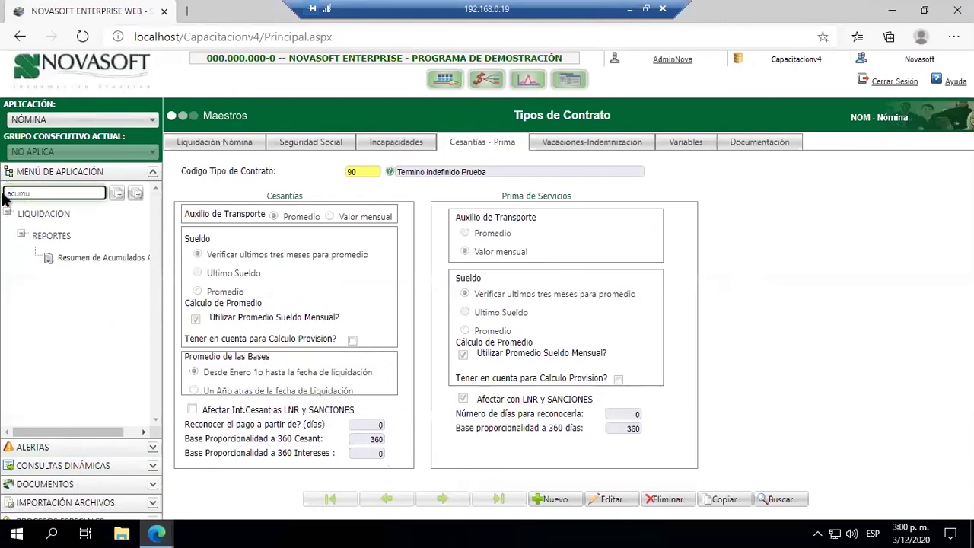
pyautogui.click(93, 258)
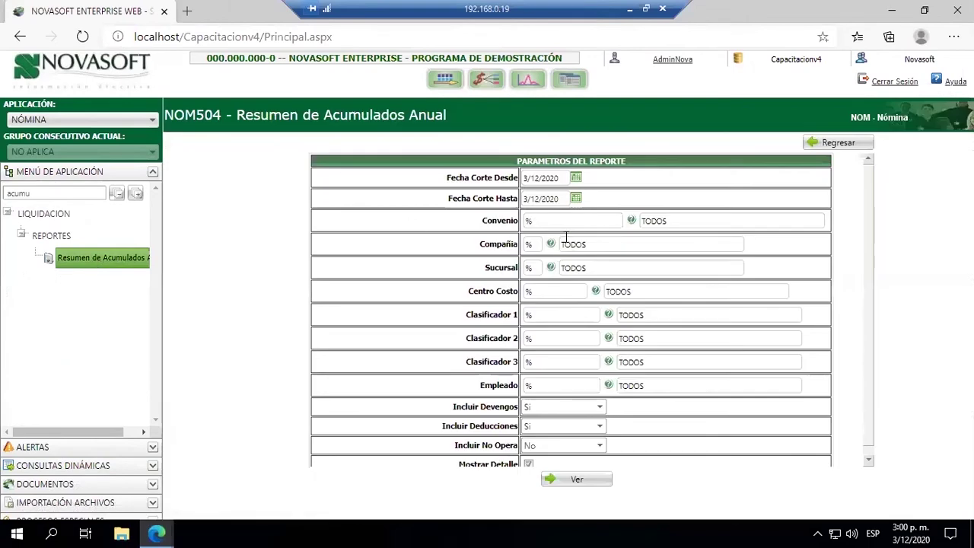
# Step: Set the cut dates 01/07/2020 to 31/12/2020, keep Empleado as %, and generate the report
pyautogui.click(561, 177)
pyautogui.tripleClick(560, 177)
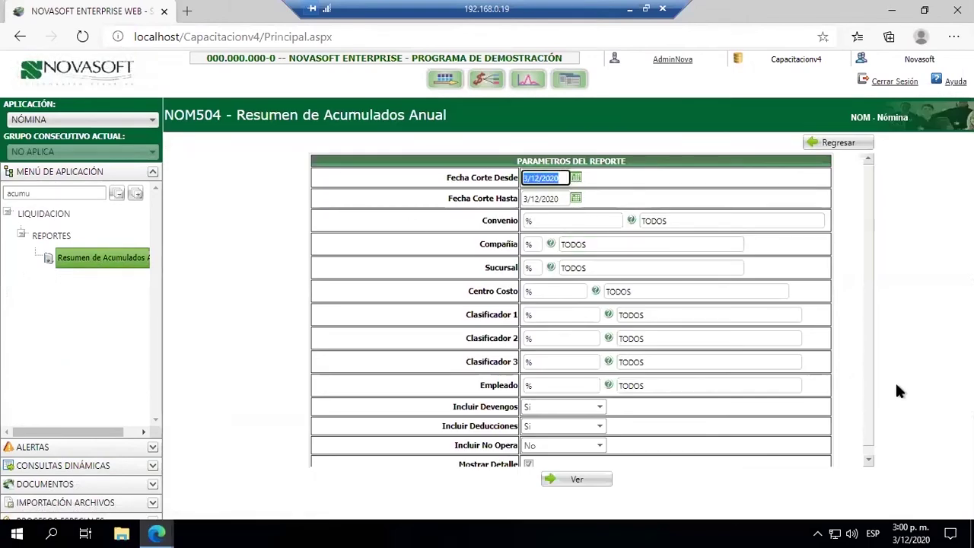
pyautogui.write('01')
pyautogui.press('Tab')
pyautogui.write('30')
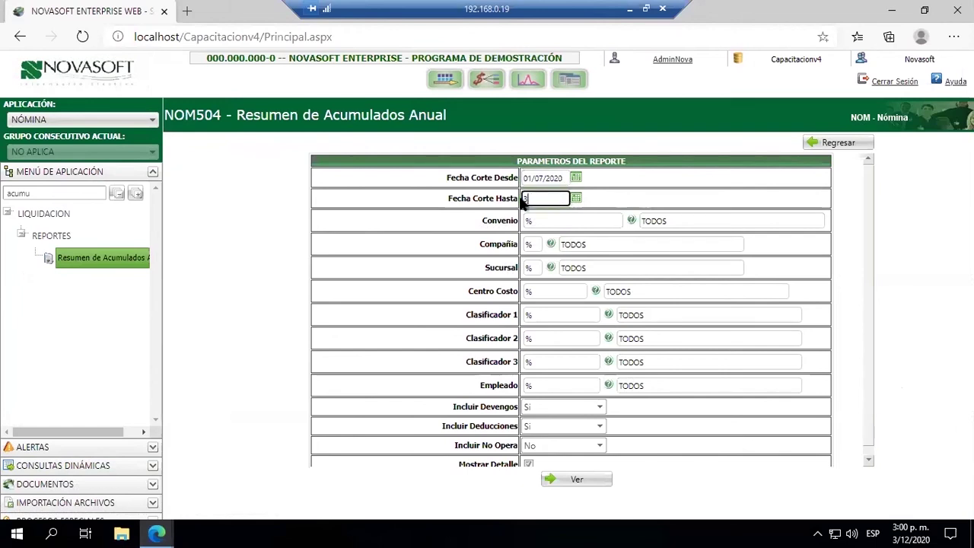
pyautogui.write('/12/2020')
pyautogui.click(534, 385)
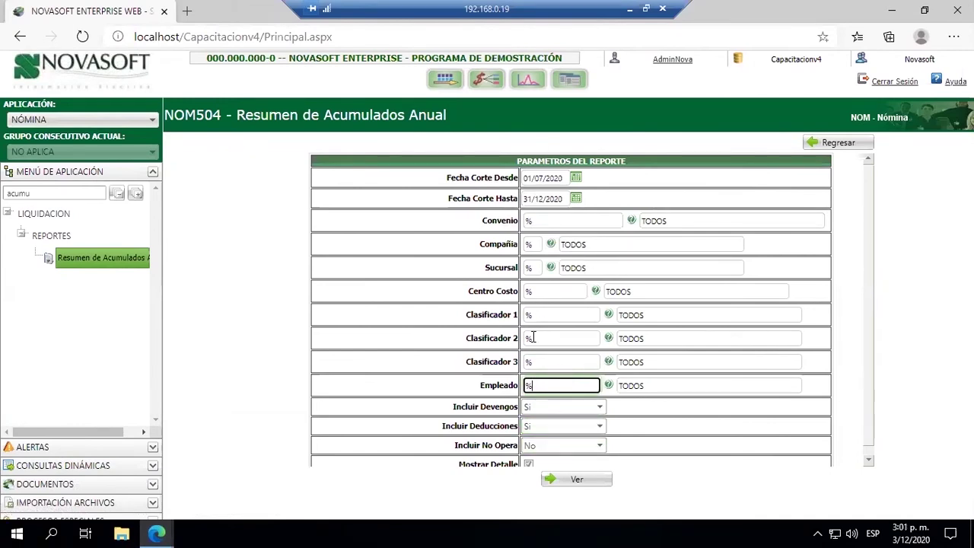
pyautogui.moveTo(544, 386); pyautogui.dragTo(525, 386)
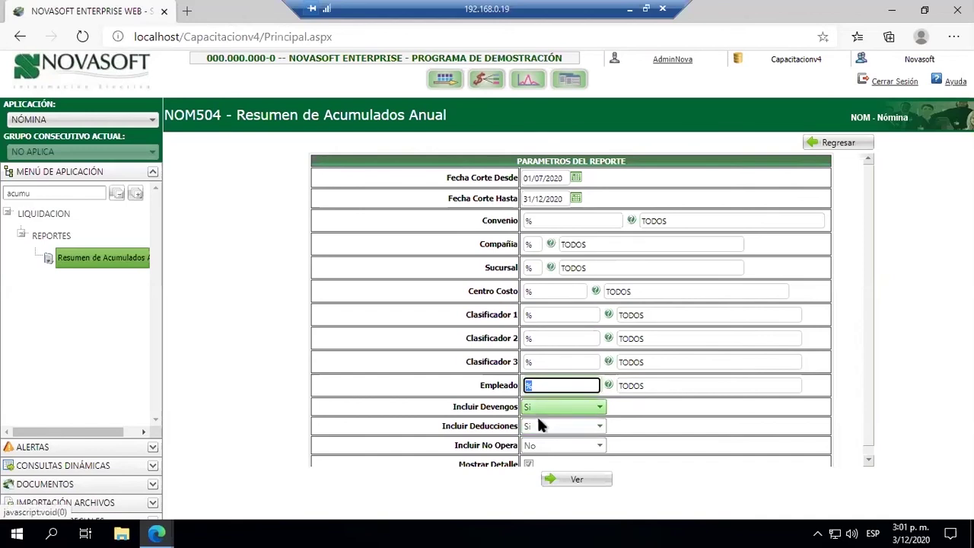
pyautogui.scroll(-1, 537, 445)
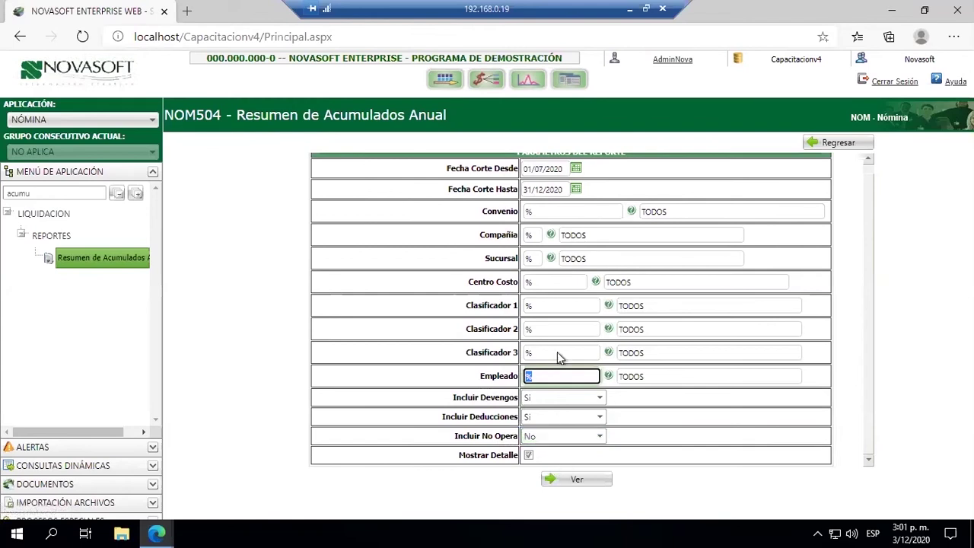
pyautogui.click(585, 478)
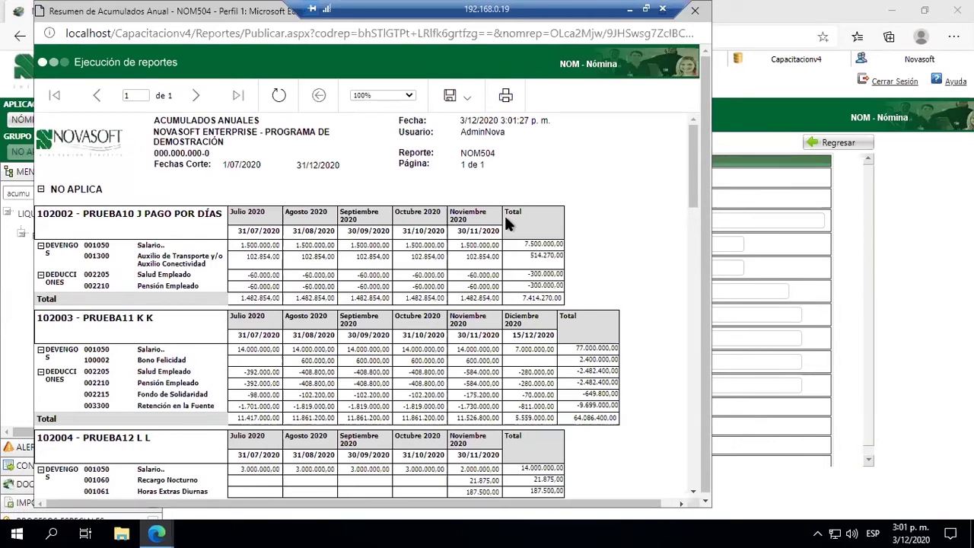
# Step: Open the report's export format list, then minimize the remote session to the local desktop
pyautogui.click(468, 99)
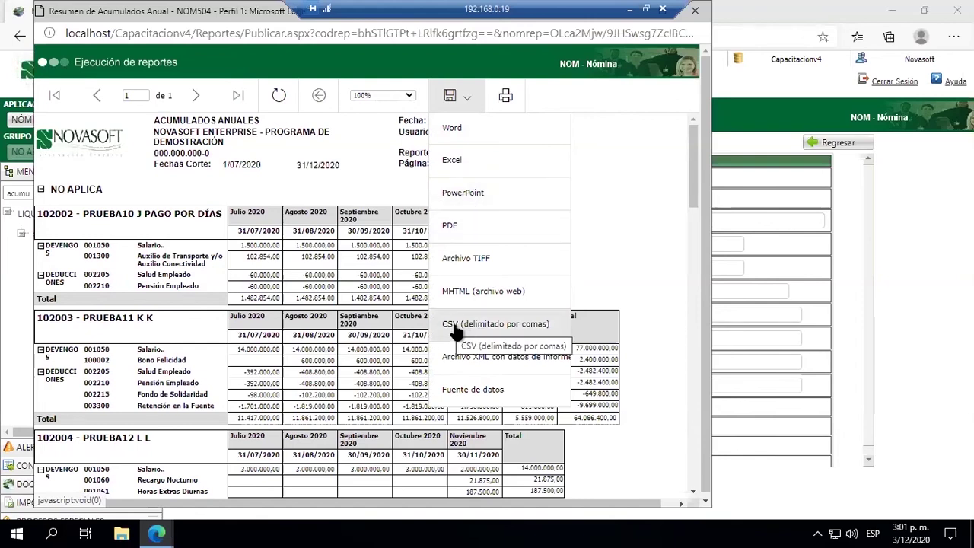
pyautogui.click(630, 11)
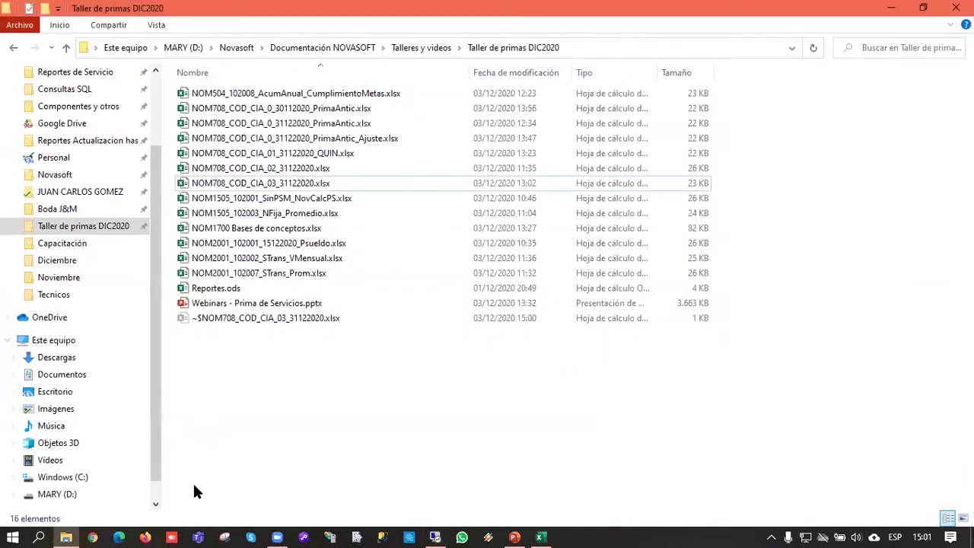
# Step: Load the Webinar Prima Novasoft login page in Chrome and open that address in maximized Edge
pyautogui.click(93, 533)
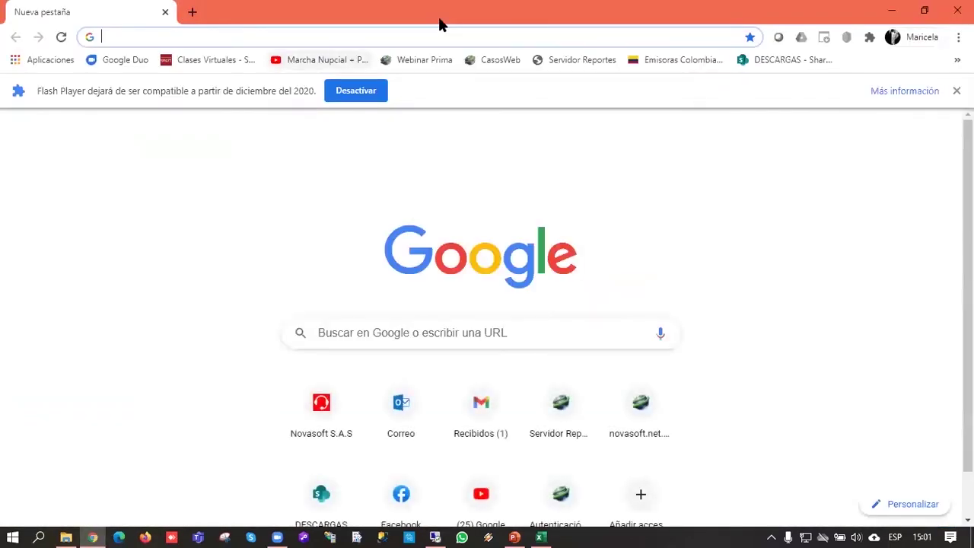
pyautogui.click(493, 152)
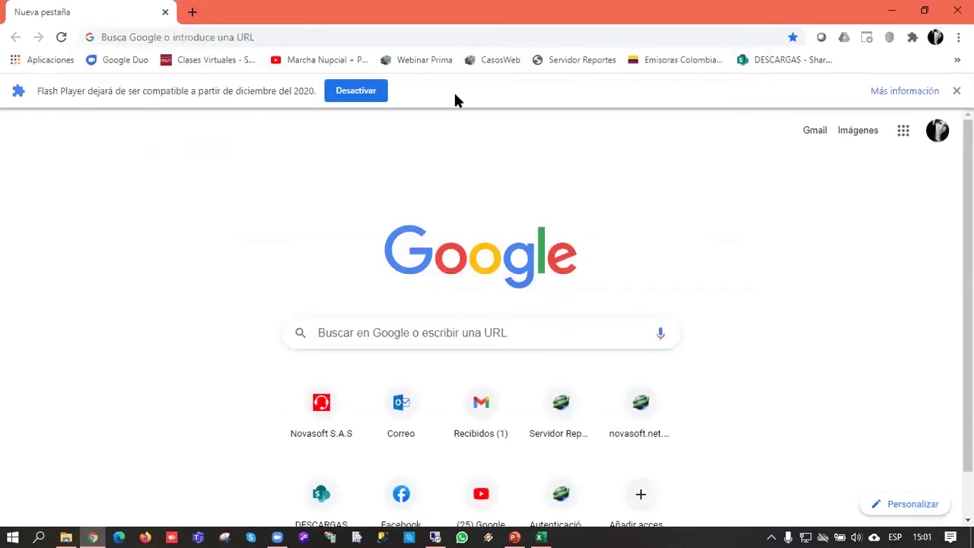
pyautogui.click(419, 59)
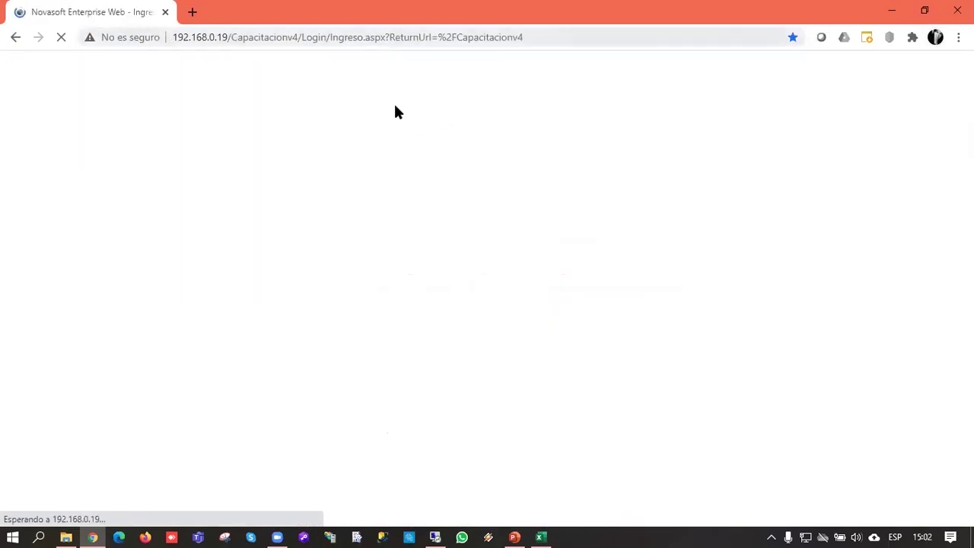
pyautogui.hotkey('ctrl', 'l')
pyautogui.hotkey('ctrl', 'c')
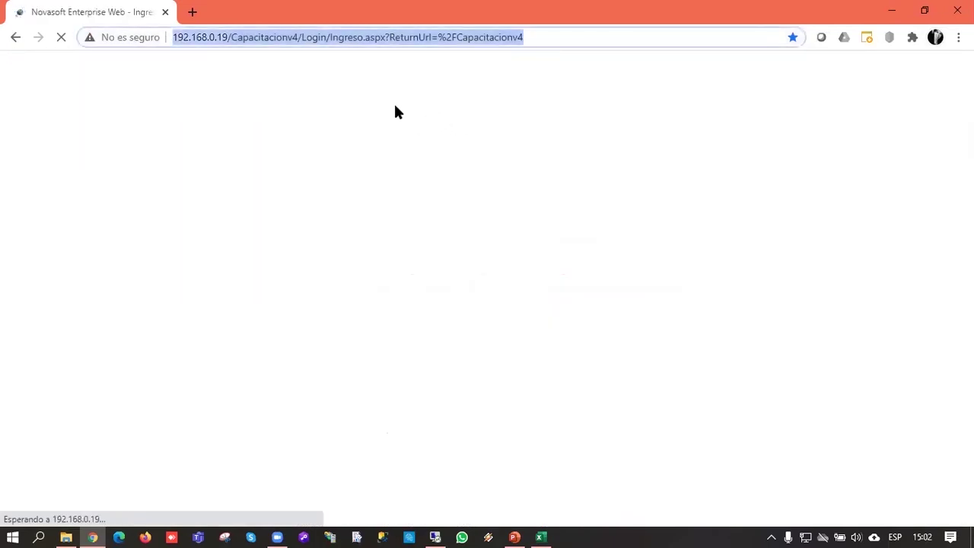
pyautogui.click(119, 537)
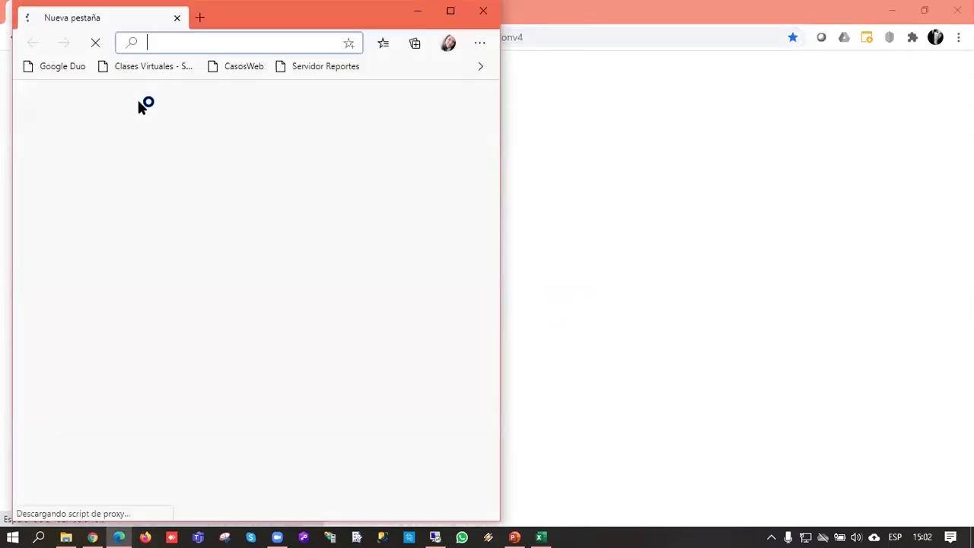
pyautogui.hotkey('ctrl', 'v')
pyautogui.press('Return')
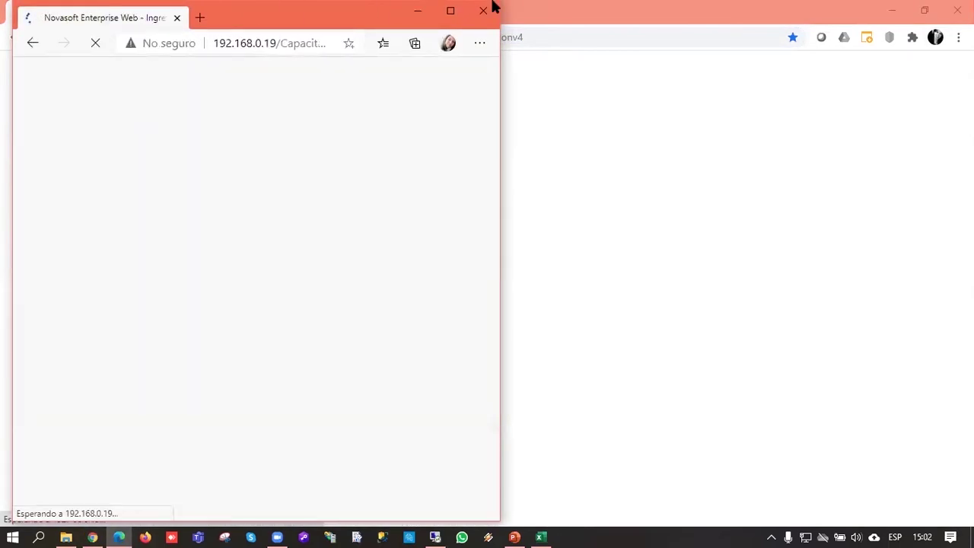
pyautogui.click(490, 6)
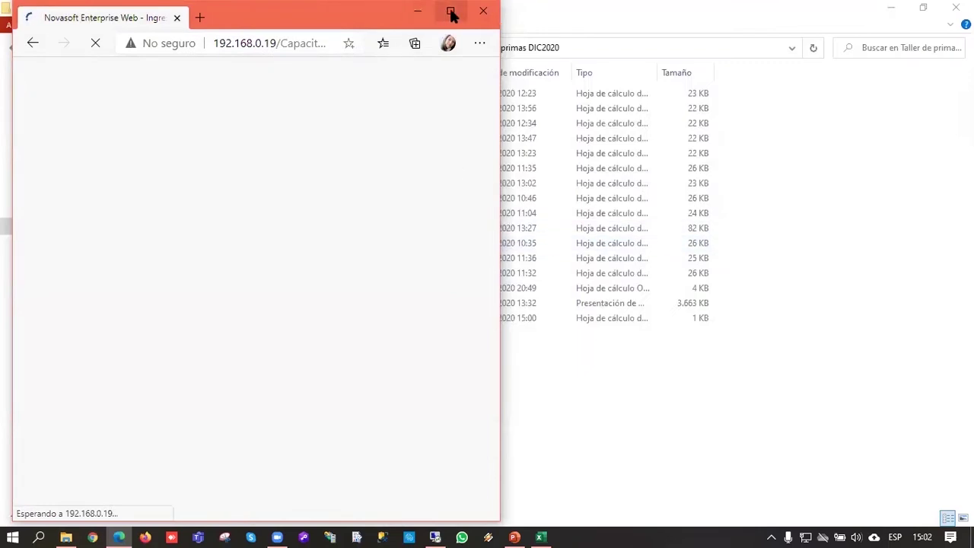
pyautogui.click(451, 11)
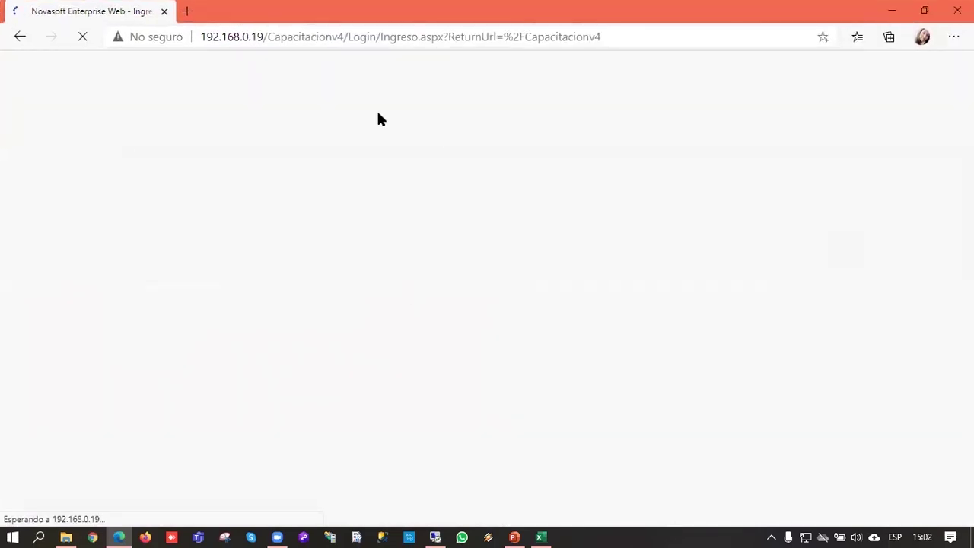
pyautogui.click(435, 537)
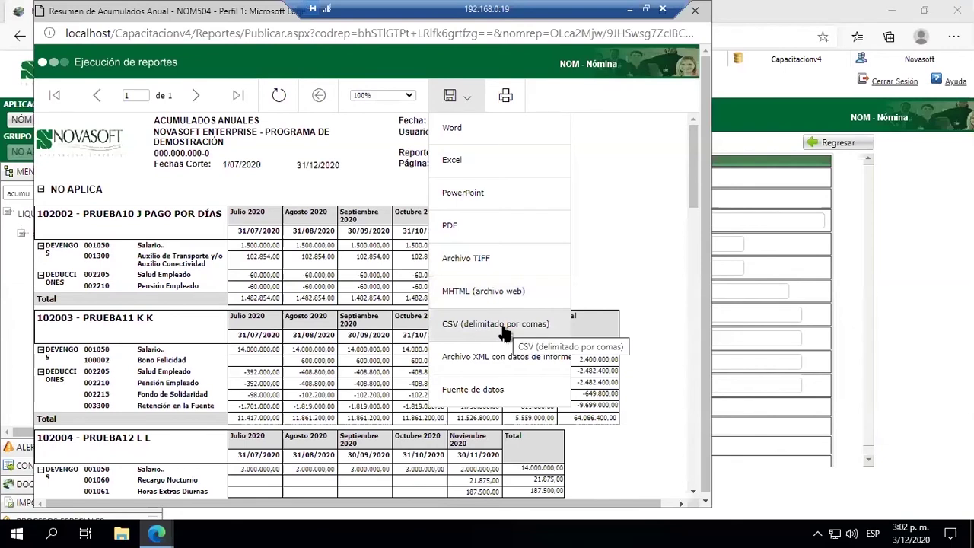
# Step: Close the export list and copy the employee code from cell A19 of the NOM708 workbook
pyautogui.click(316, 336)
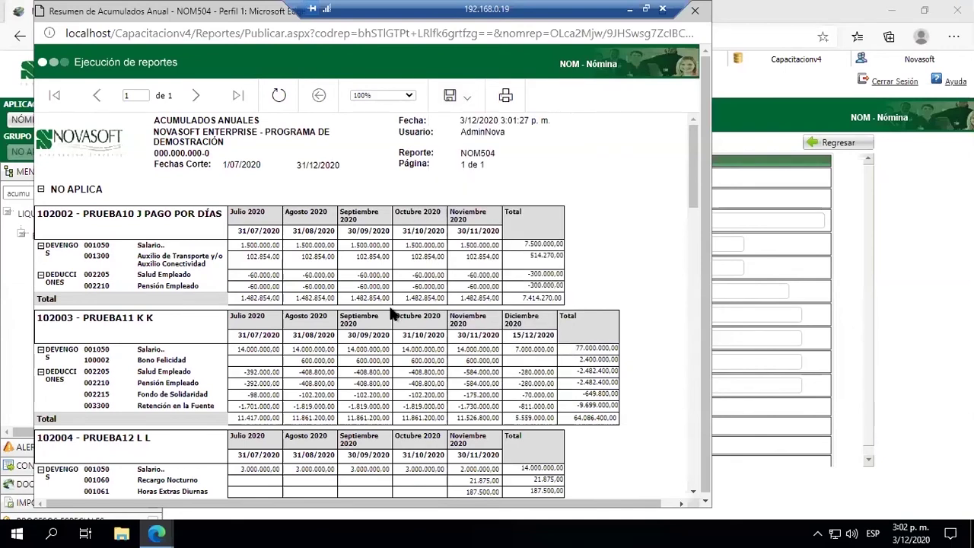
pyautogui.scroll(-3, 396, 312)
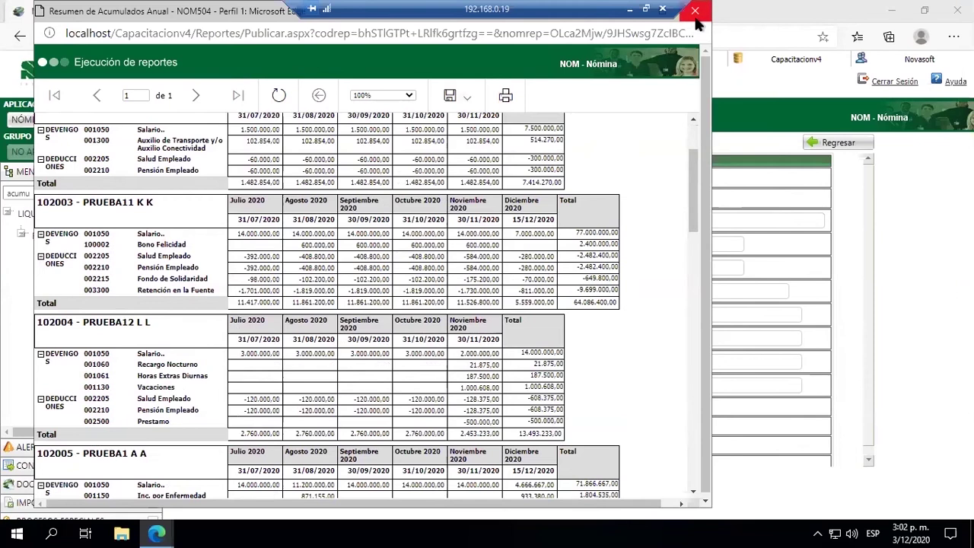
pyautogui.click(629, 12)
pyautogui.click(541, 537)
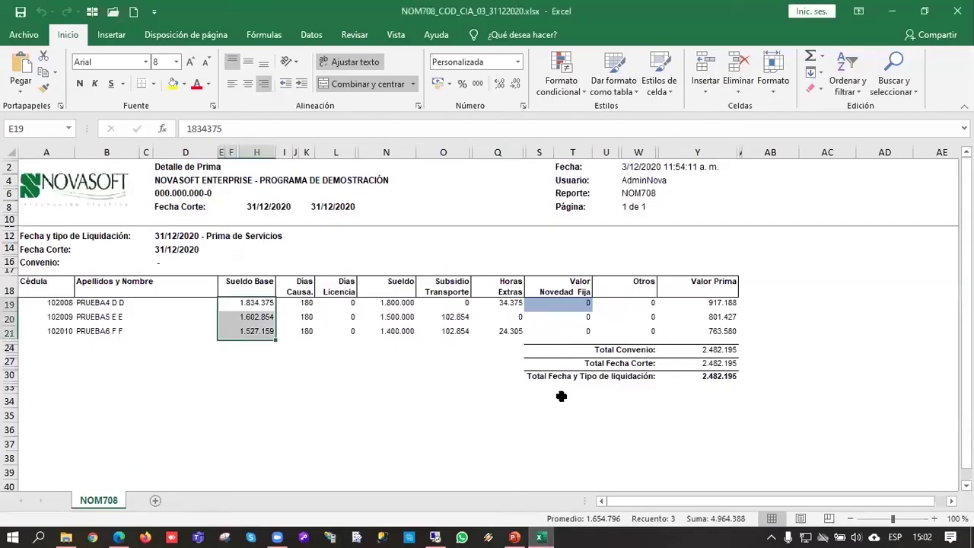
pyautogui.click(559, 313)
pyautogui.click(59, 303)
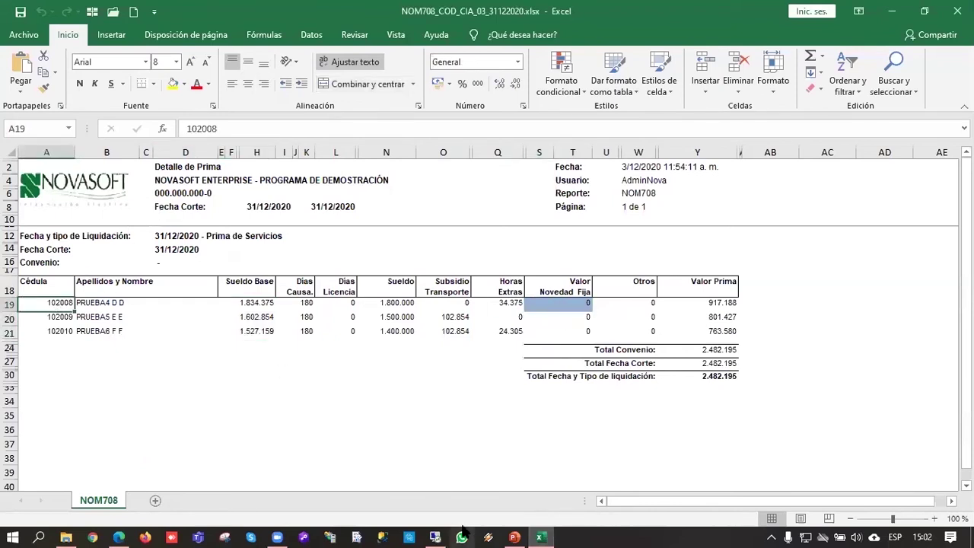
pyautogui.moveTo(219, 129); pyautogui.dragTo(186, 128)
pyautogui.hotkey('ctrl', 'c')
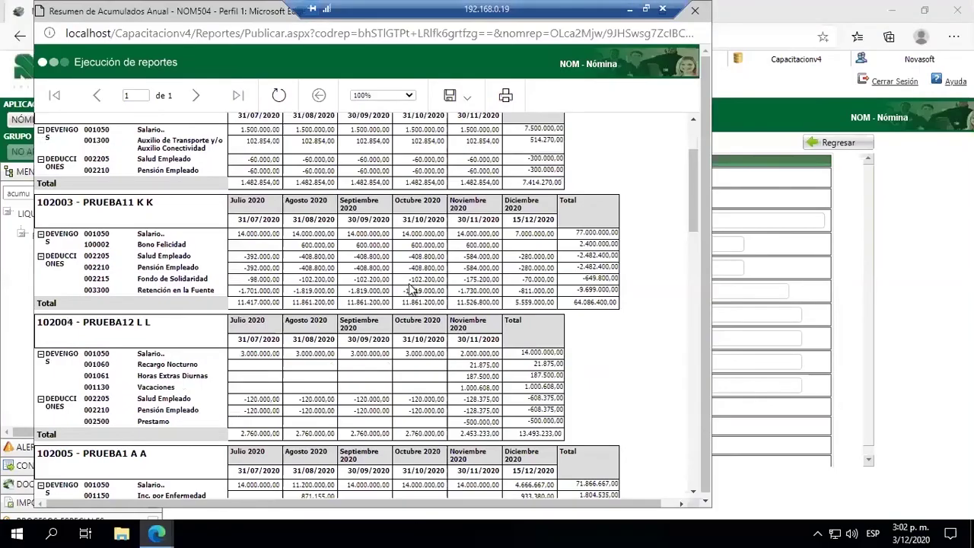
pyautogui.click(434, 537)
pyautogui.click(695, 10)
pyautogui.hotkey('ctrl', 'v')
pyautogui.click(577, 479)
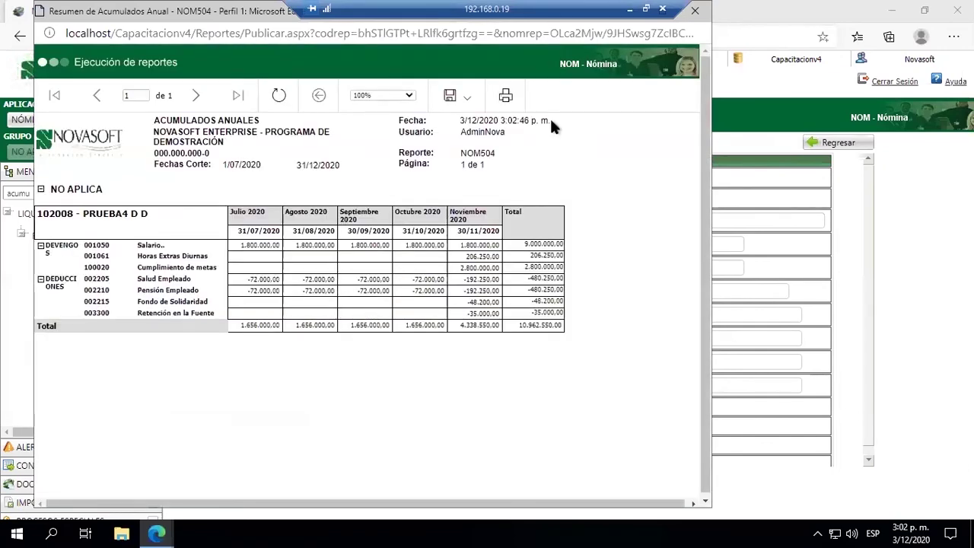
# Step: Rerun the NOM504 report with Incluir Deducciones set to No and move its window lower
pyautogui.click(695, 11)
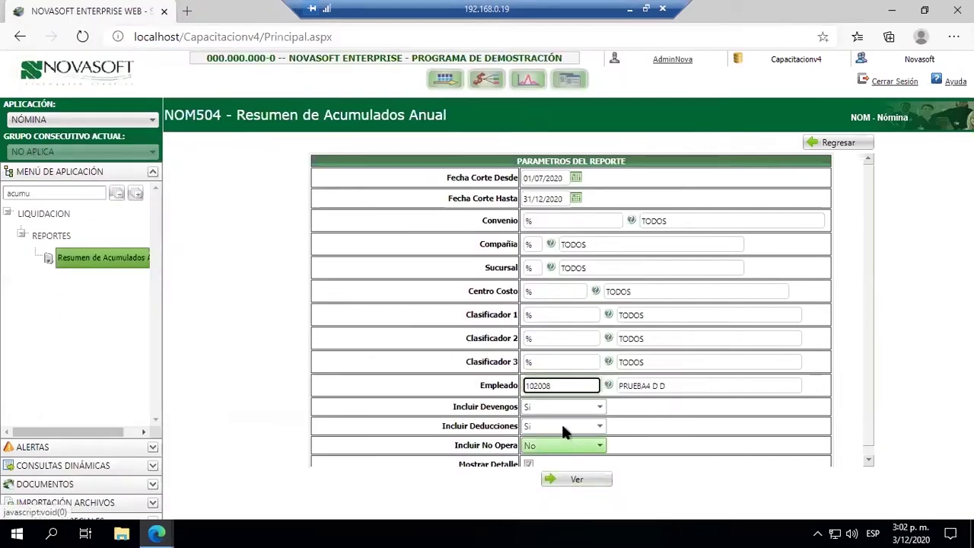
pyautogui.click(563, 428)
pyautogui.click(555, 448)
pyautogui.click(576, 479)
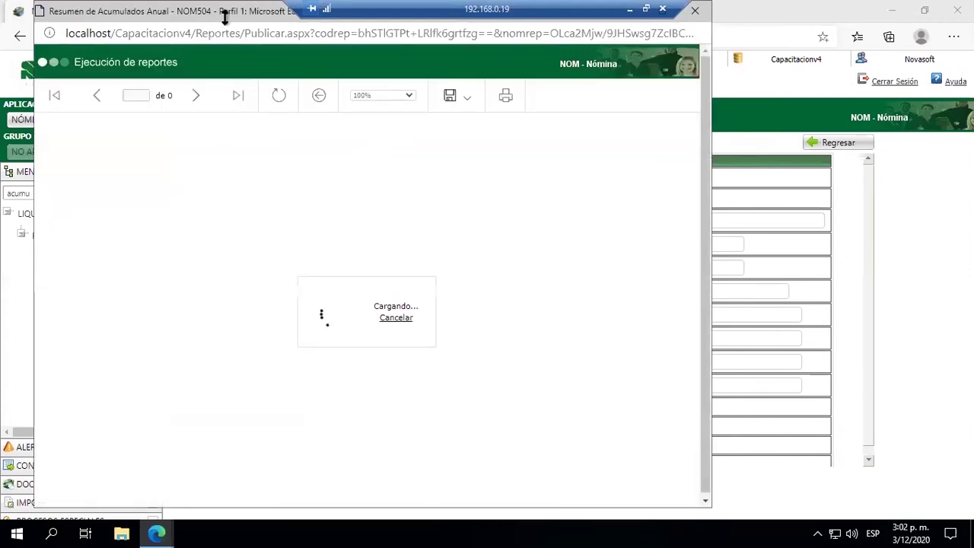
pyautogui.moveTo(225, 17); pyautogui.dragTo(224, 99)
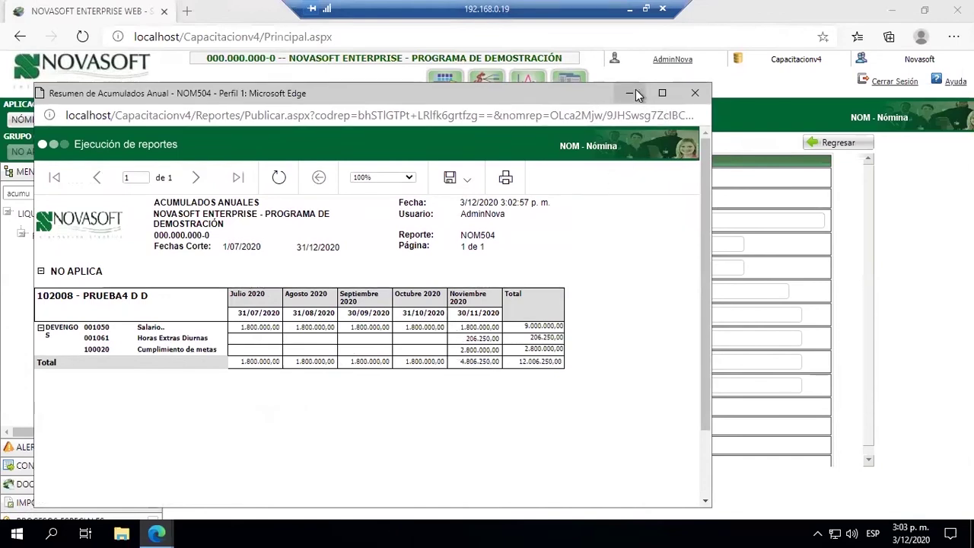
# Step: Open the saved NOM504 CumplimientoMetas workbook and check November's 2.800.000,00 in V27
pyautogui.click(629, 9)
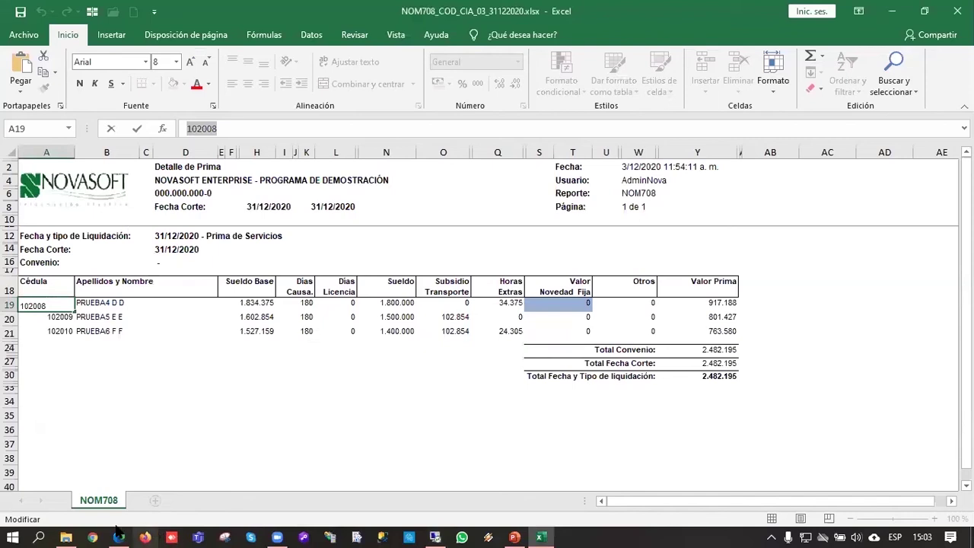
pyautogui.click(67, 536)
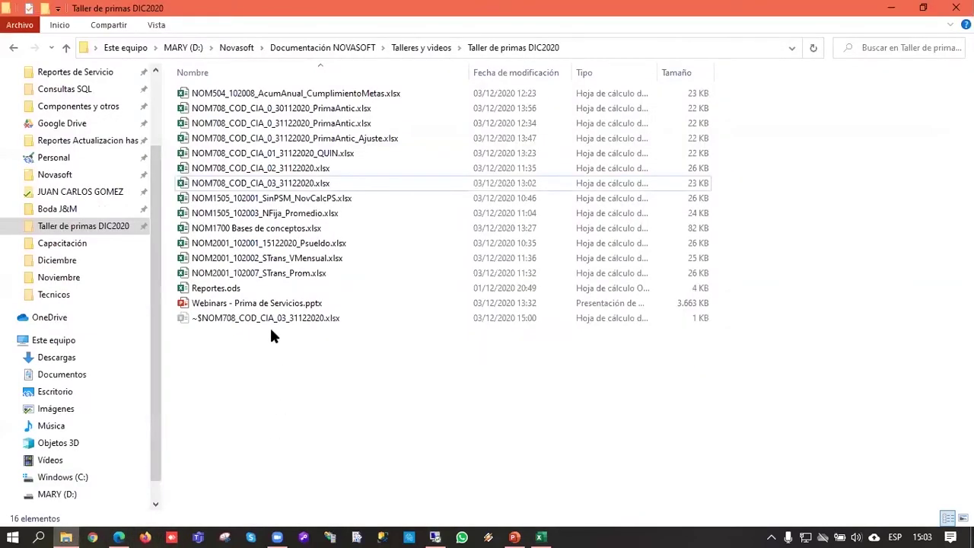
pyautogui.press('Home')
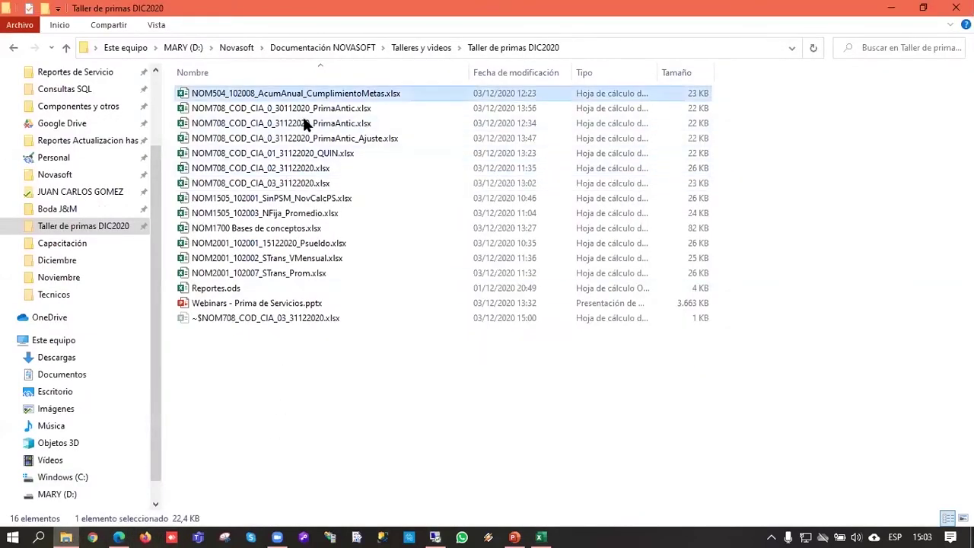
pyautogui.hotkey('alt', 'Tab')
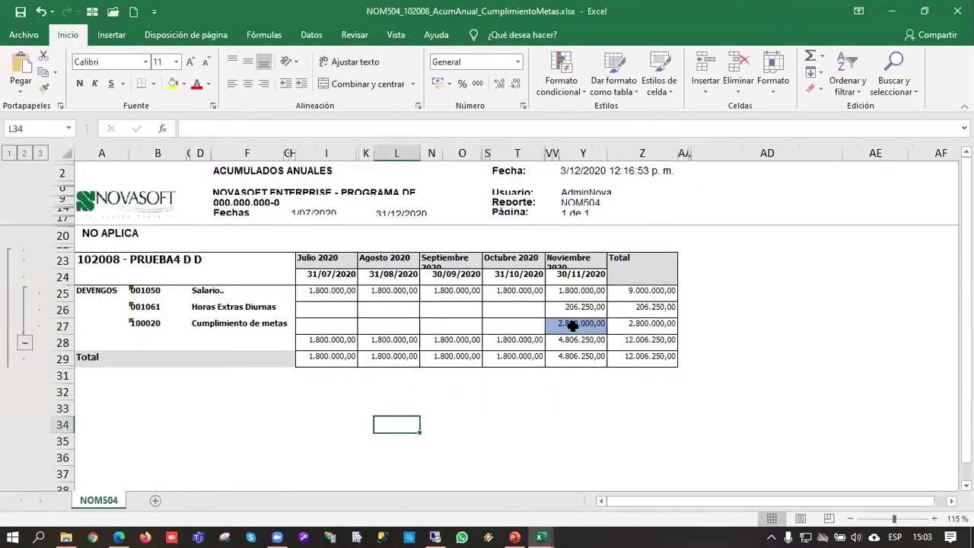
pyautogui.click(572, 325)
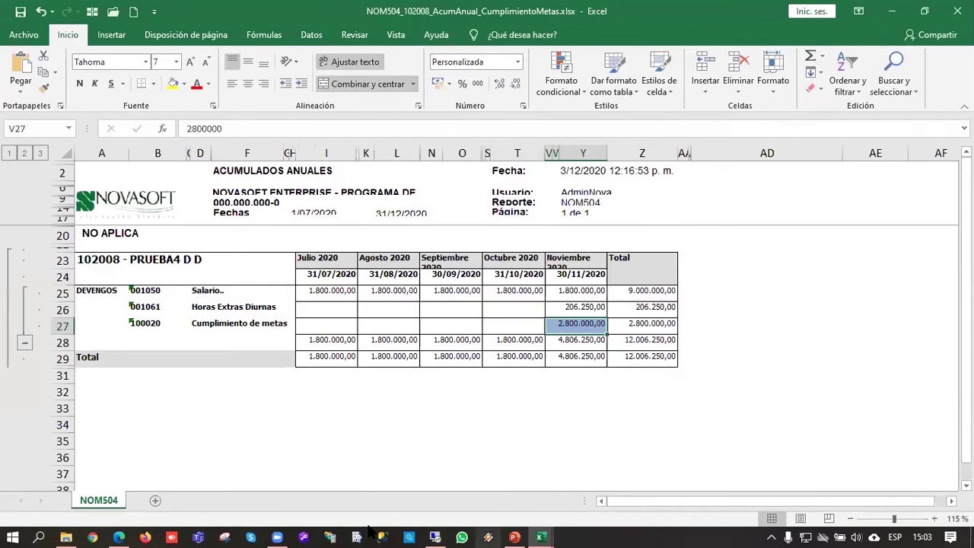
pyautogui.click(67, 537)
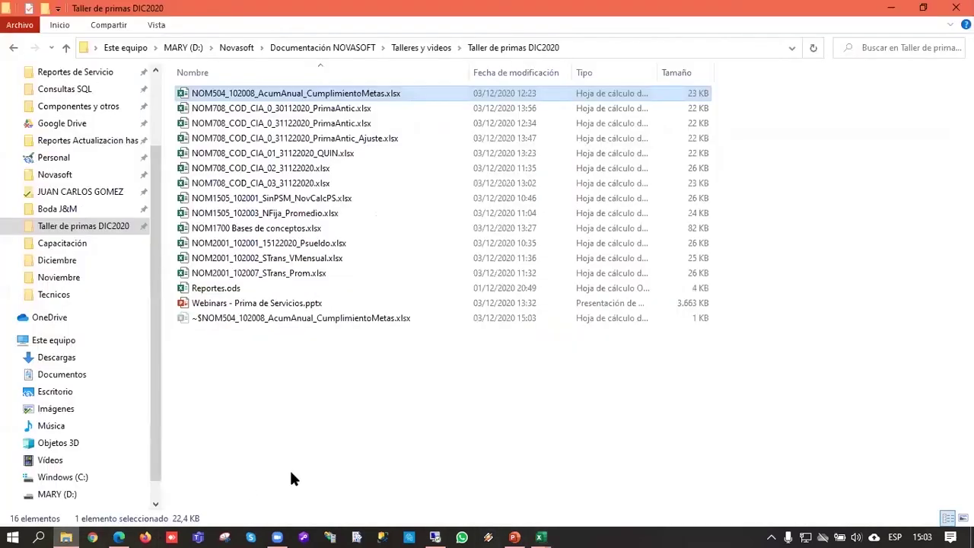
pyautogui.click(312, 427)
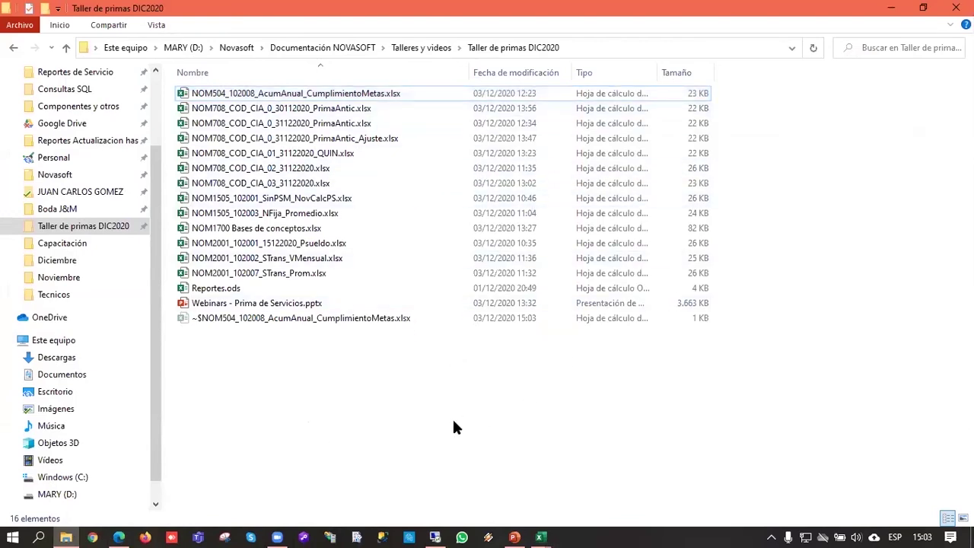
pyautogui.click(889, 9)
pyautogui.click(438, 535)
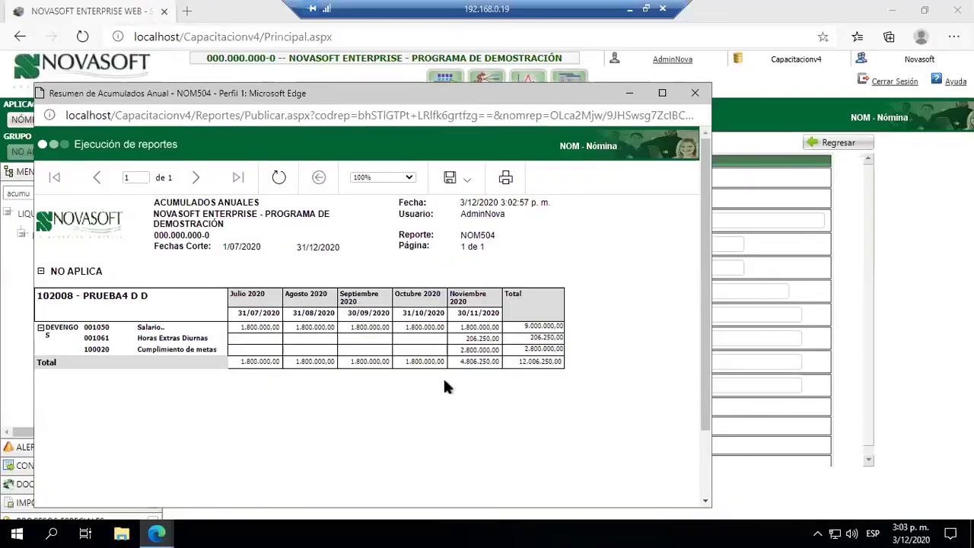
# Step: In the NOM2001 report window, replace the Empleado filter with the next employee's code
pyautogui.moveTo(160, 531)
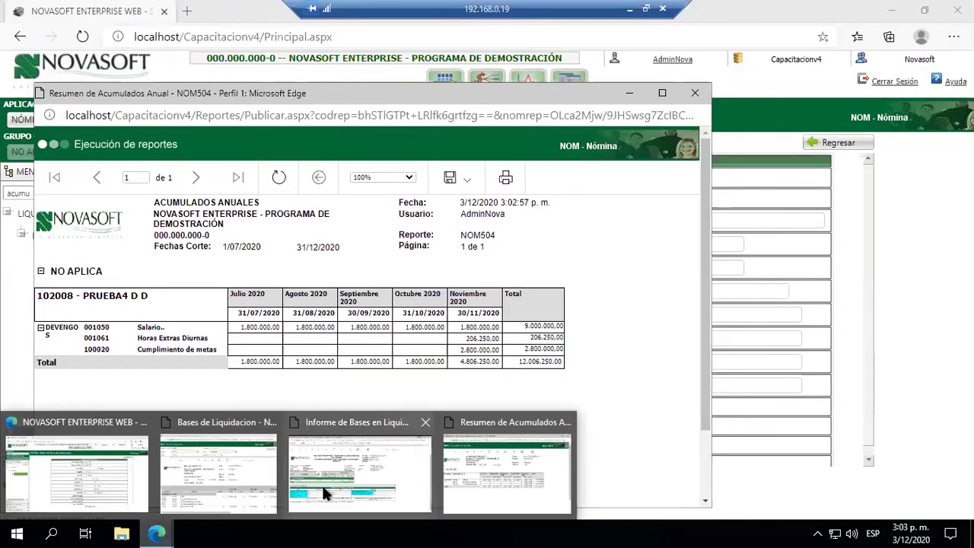
pyautogui.click(358, 468)
pyautogui.click(119, 86)
pyautogui.doubleClick(118, 86)
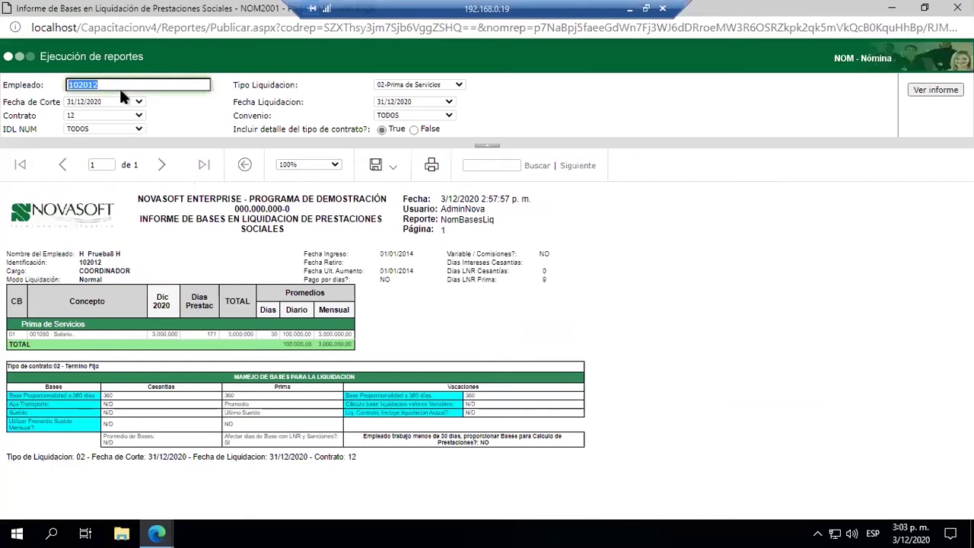
pyautogui.write('102008')
pyautogui.press('Tab')
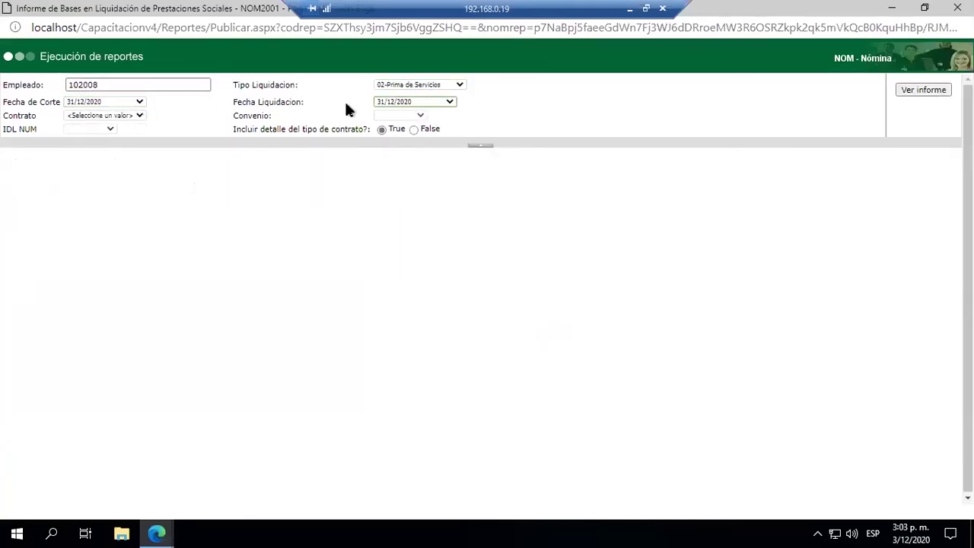
# Step: Generate the bases report for Contrato 8, Convenio TODOS and IDL NUM 69
pyautogui.click(130, 114)
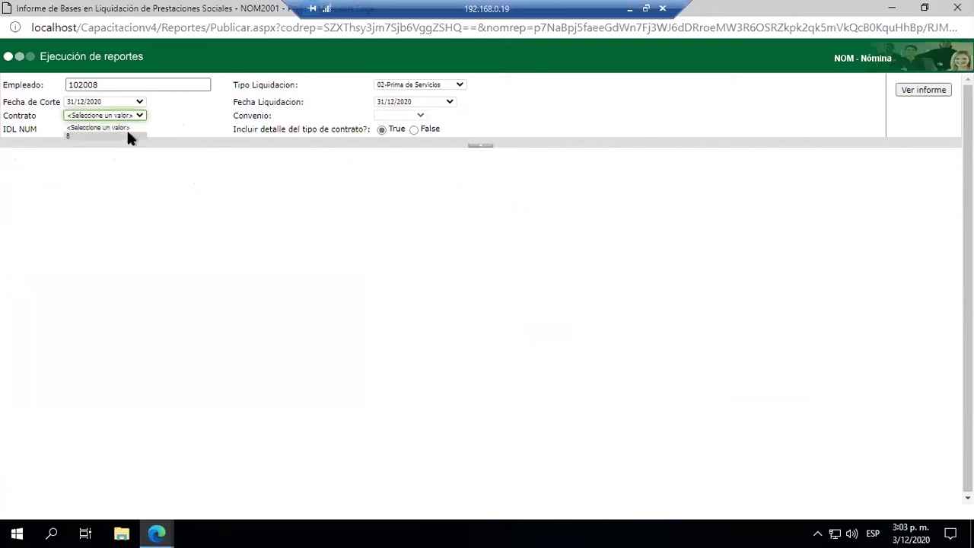
pyautogui.click(141, 118)
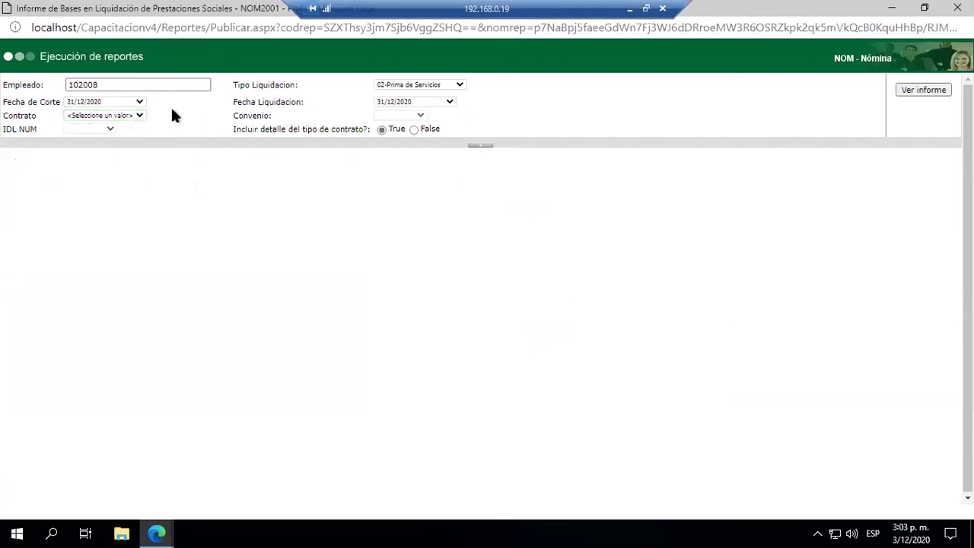
pyautogui.click(140, 111)
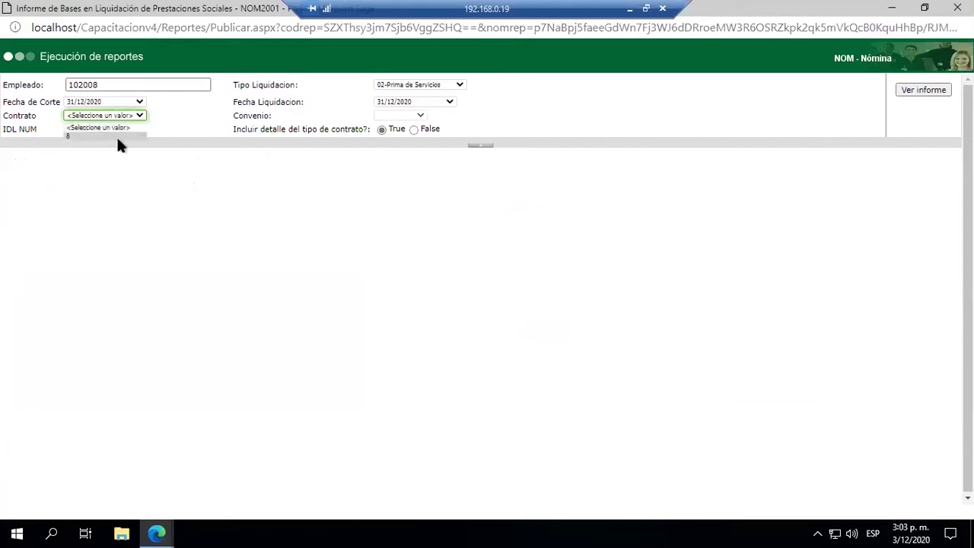
pyautogui.click(117, 136)
pyautogui.click(388, 118)
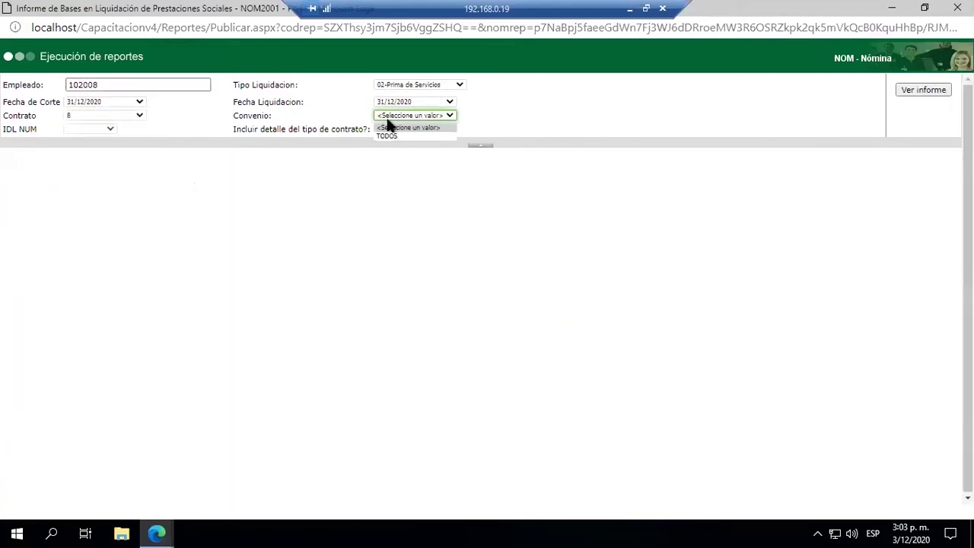
pyautogui.click(409, 136)
pyautogui.click(120, 129)
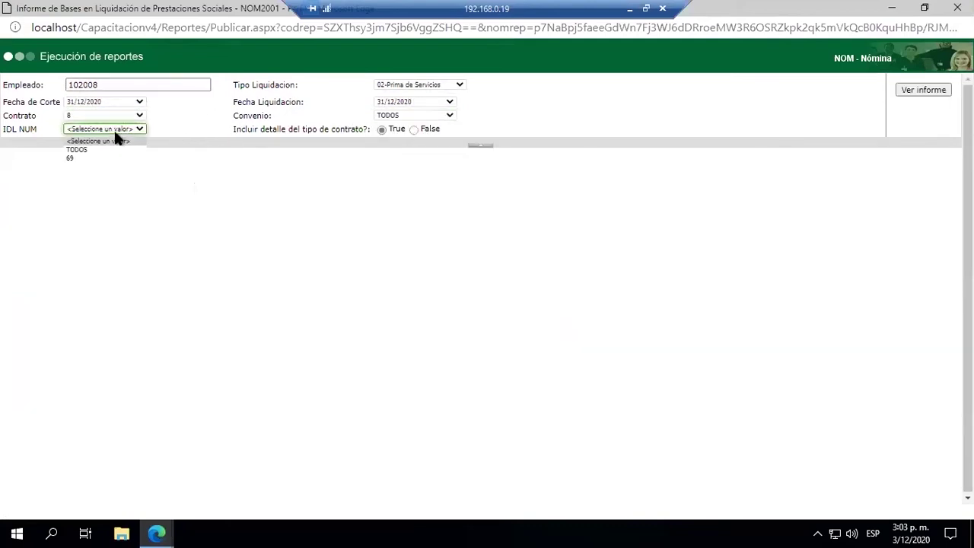
pyautogui.click(70, 158)
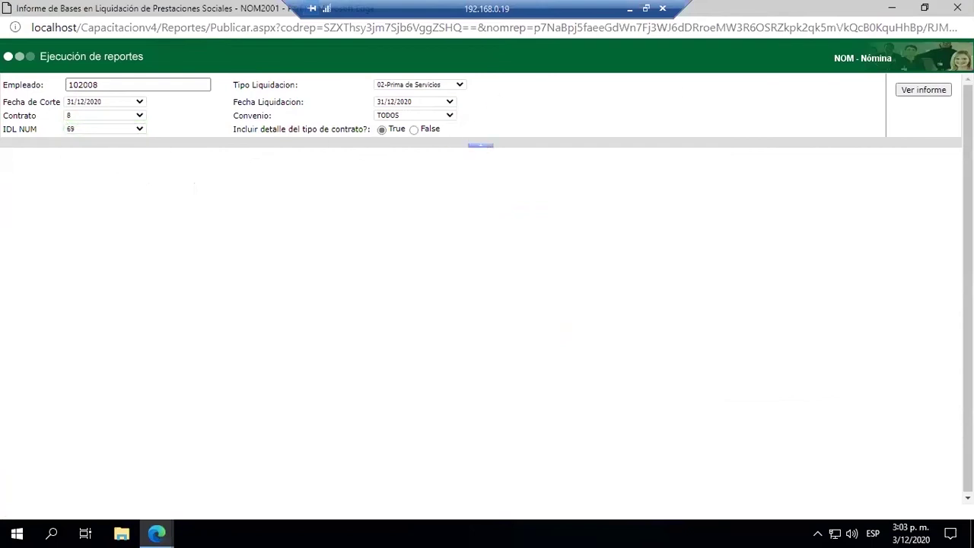
pyautogui.click(922, 90)
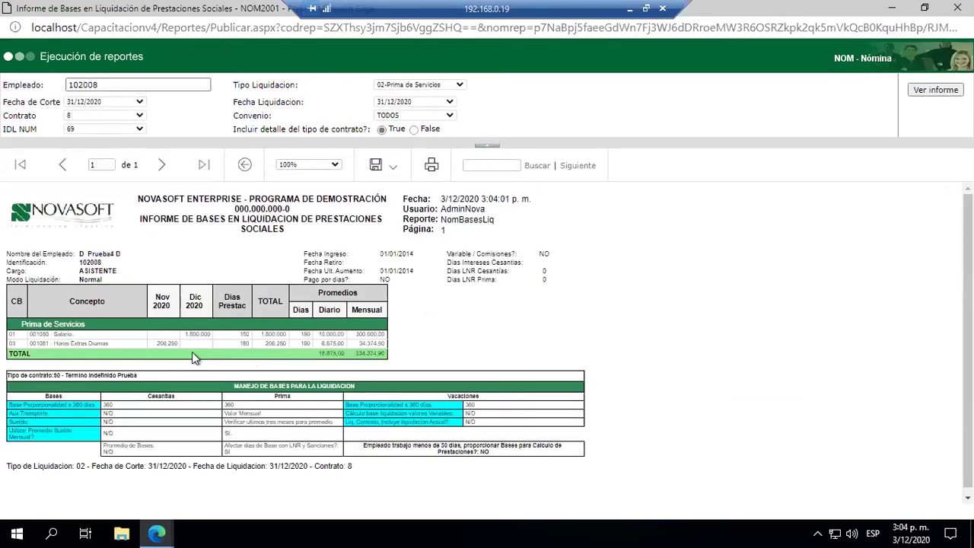
# Step: Zoom the bases report twice to review the Salario and Horas Extras Diurnas rows, then minimize the remote session
pyautogui.hotkey('ctrl', '+')
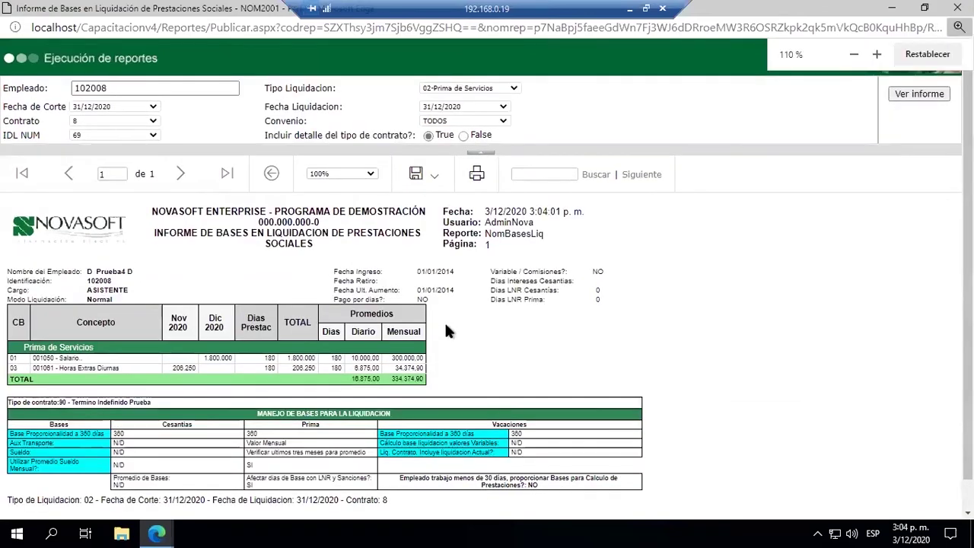
pyautogui.scroll(-1, 479, 353)
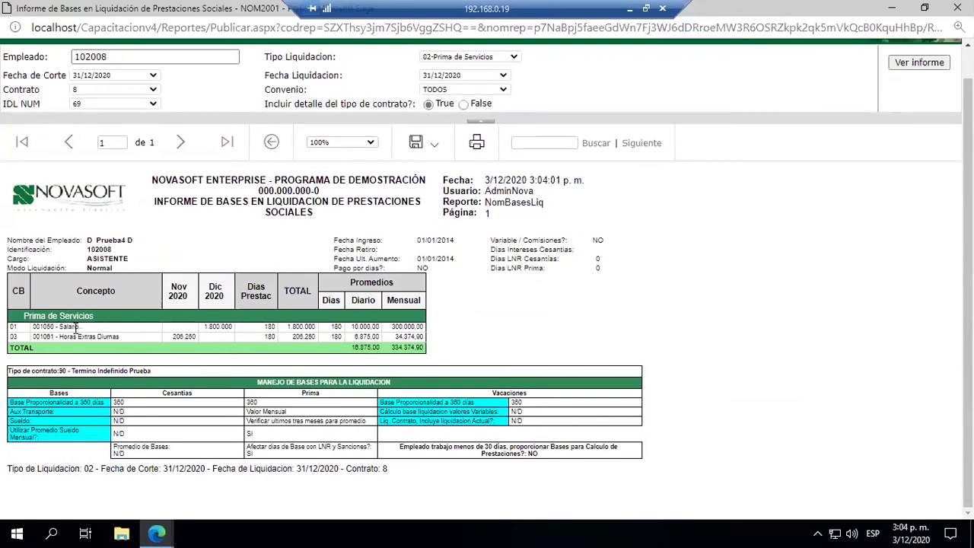
pyautogui.hotkey('ctrl', '+')
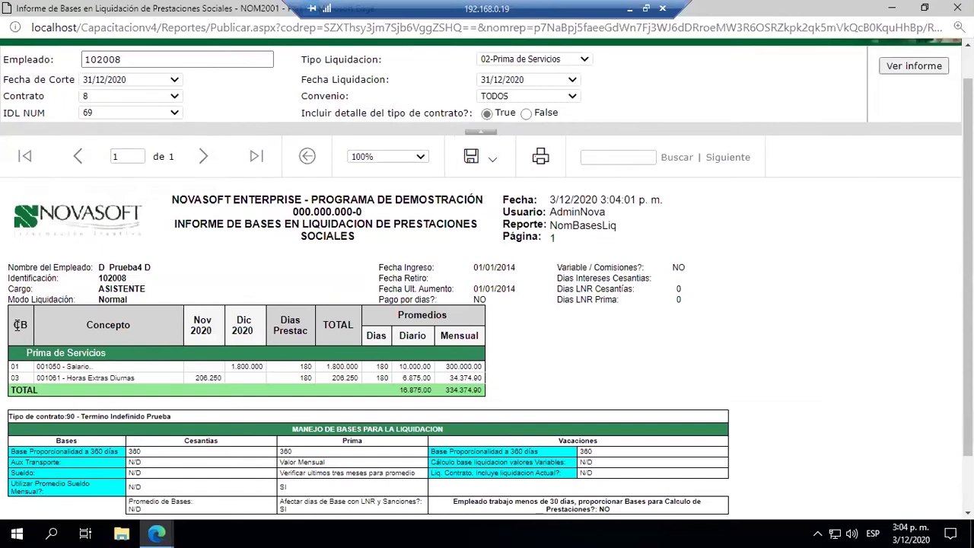
pyautogui.click(14, 378)
pyautogui.moveTo(69, 366); pyautogui.dragTo(118, 396)
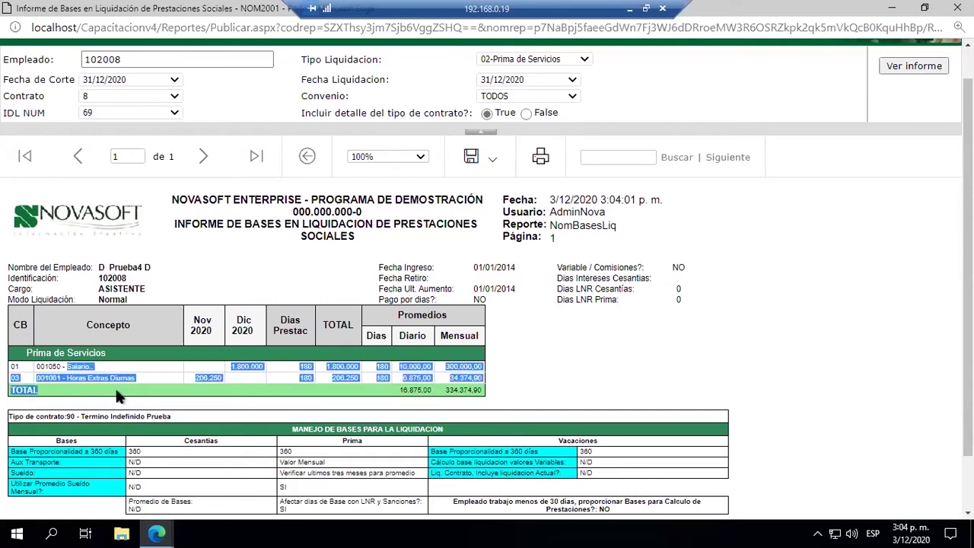
pyautogui.click(126, 380)
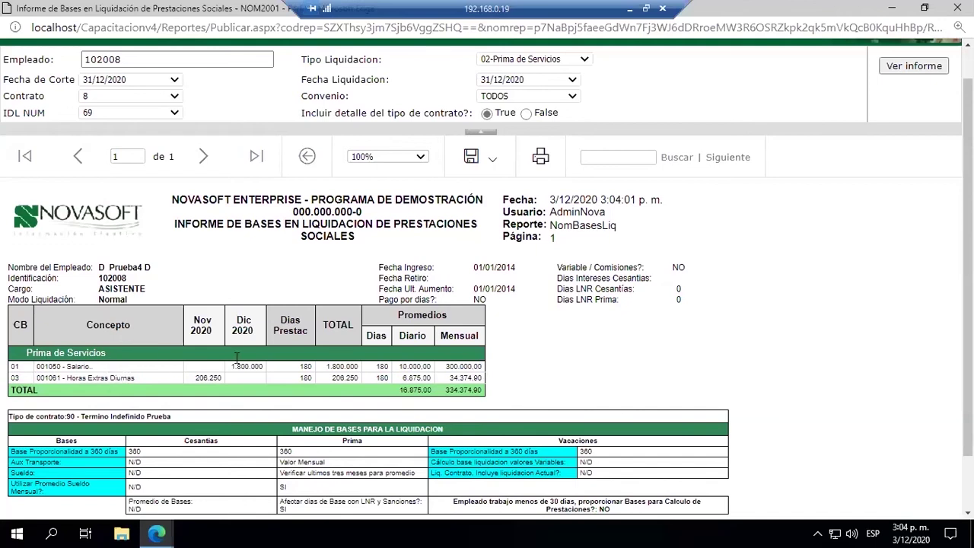
pyautogui.click(627, 9)
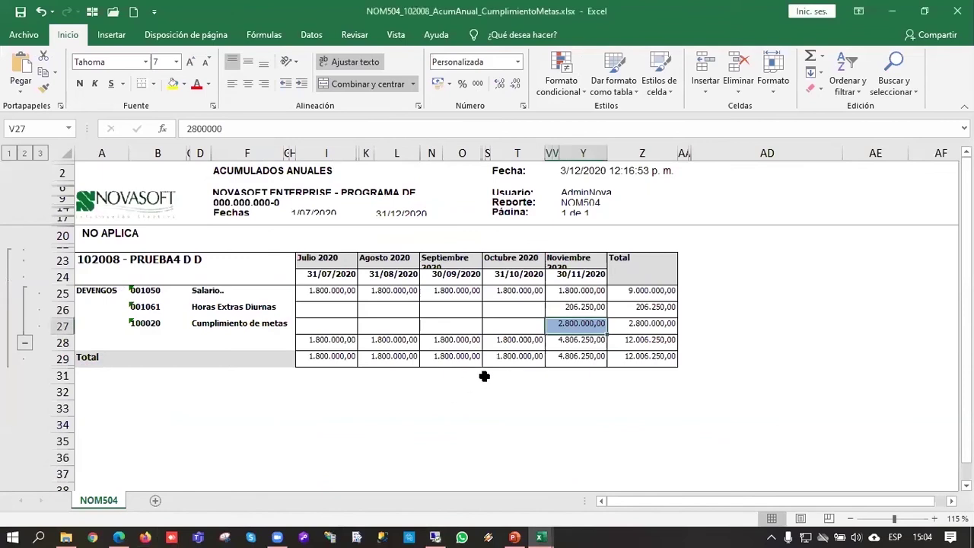
# Step: Compare concept 100020 in row 27 with its 2.800.000,00 November amount, then return to Novasoft
pyautogui.click(153, 325)
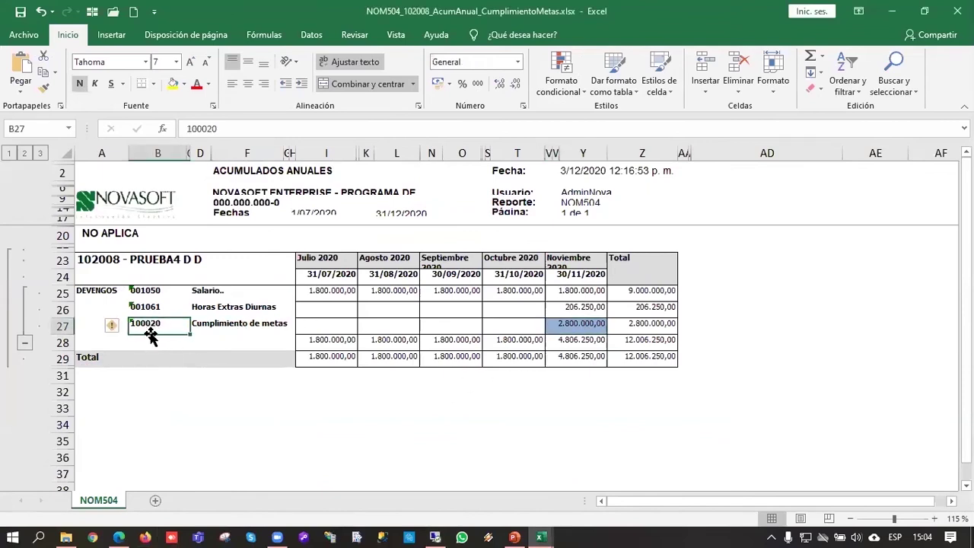
pyautogui.click(567, 324)
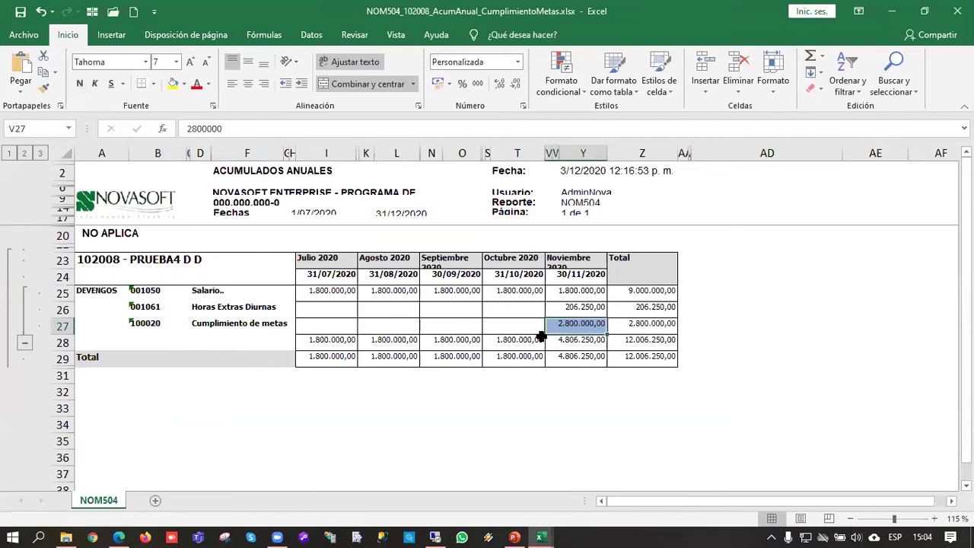
pyautogui.click(156, 332)
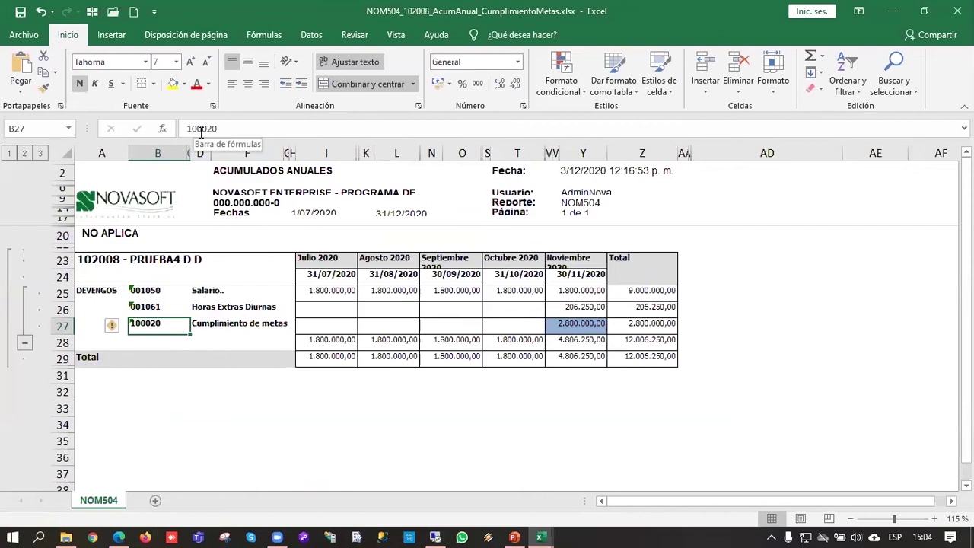
pyautogui.click(434, 538)
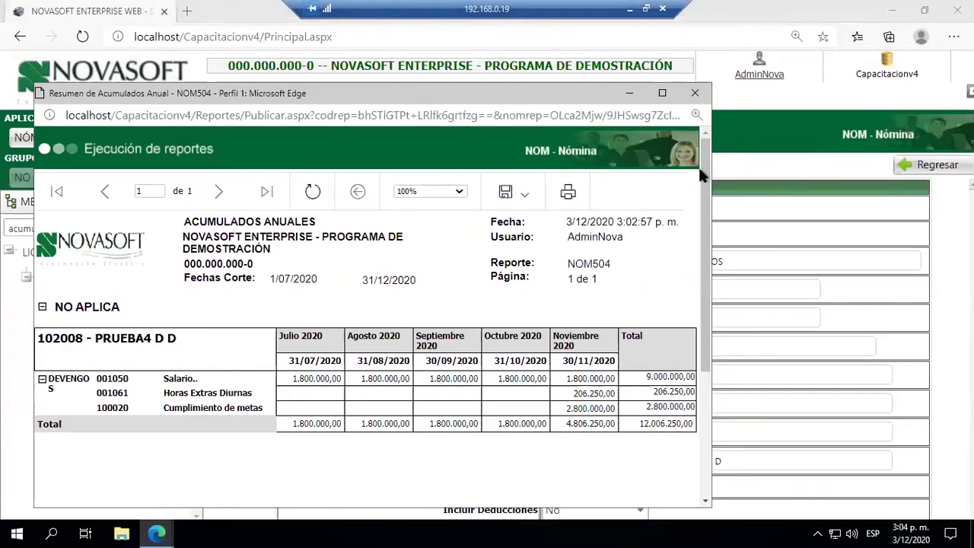
# Step: Reset the zoom and open the Conceptos master through a 'conc' menu search
pyautogui.click(628, 92)
pyautogui.hotkey('ctrl', '-')
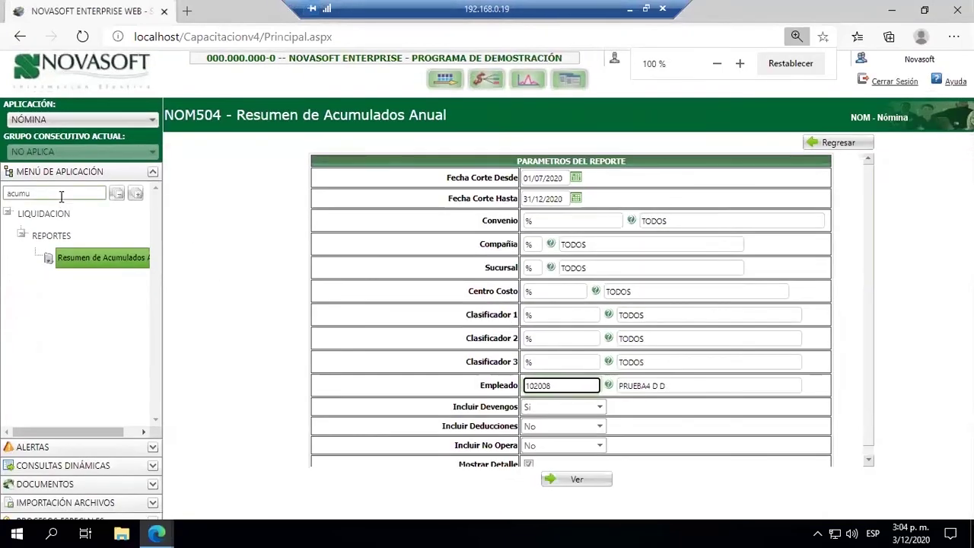
pyautogui.moveTo(61, 193); pyautogui.dragTo(5, 194)
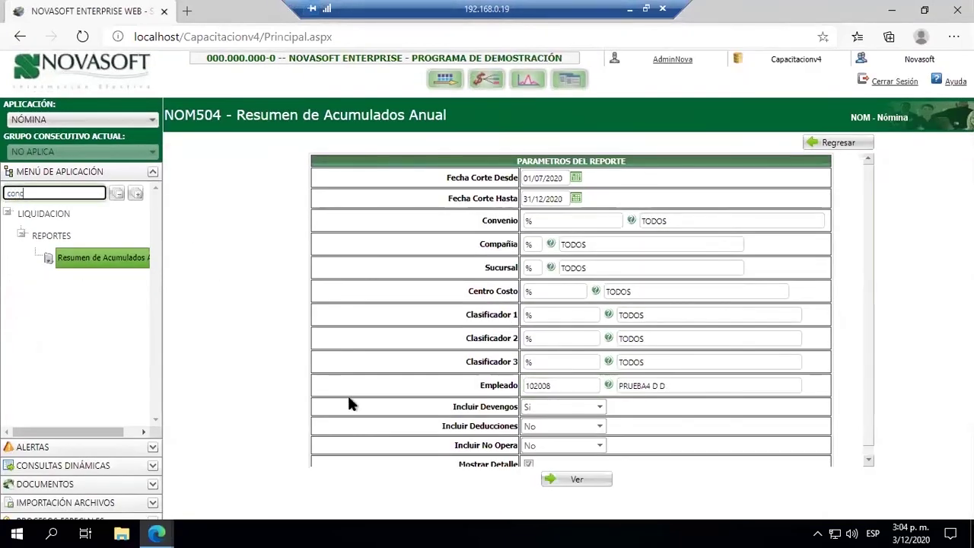
pyautogui.press('Return')
pyautogui.scroll(-5, 93, 352)
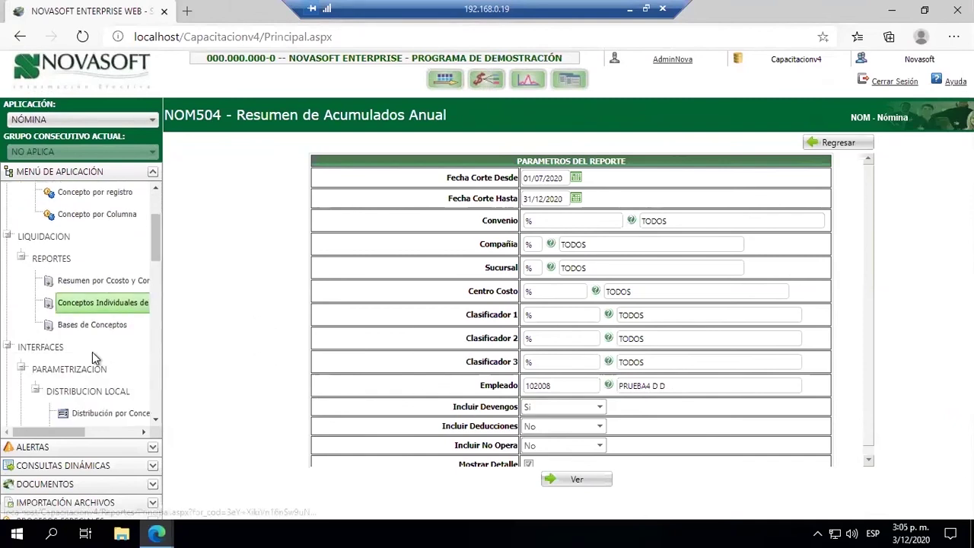
pyautogui.scroll(-6, 73, 370)
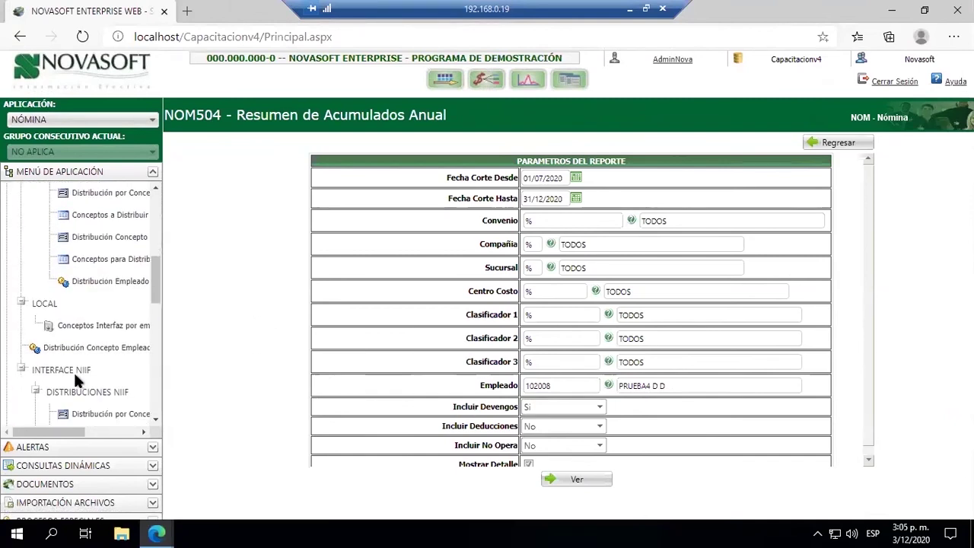
pyautogui.scroll(-4, 73, 371)
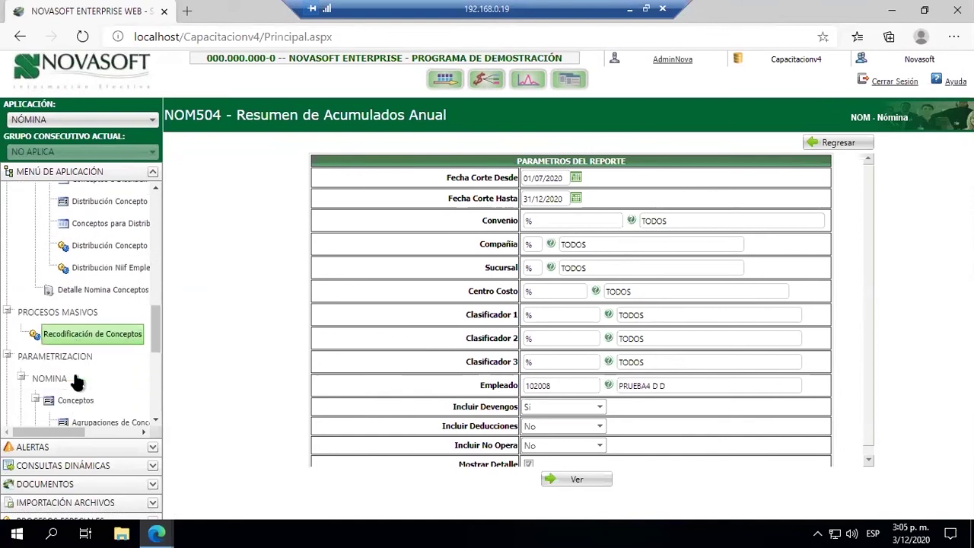
pyautogui.click(74, 403)
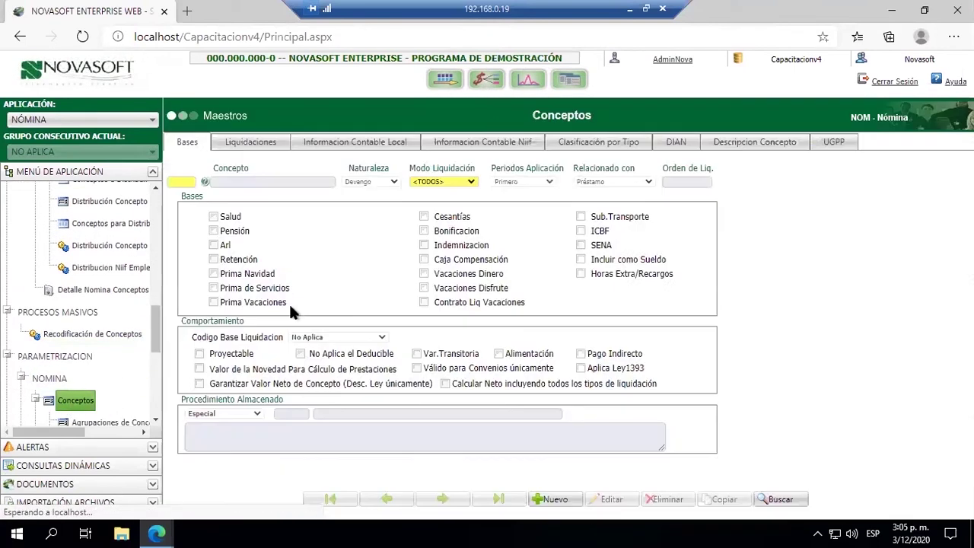
# Step: Load concept 100020, tick Prima de Servicios among its bases, and save it
pyautogui.click(186, 182)
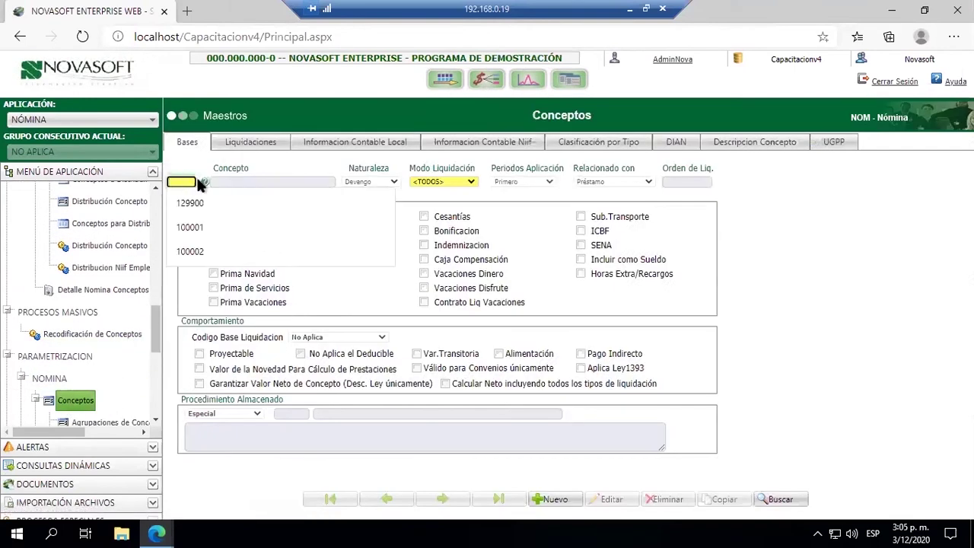
pyautogui.write('100020')
pyautogui.press('Tab')
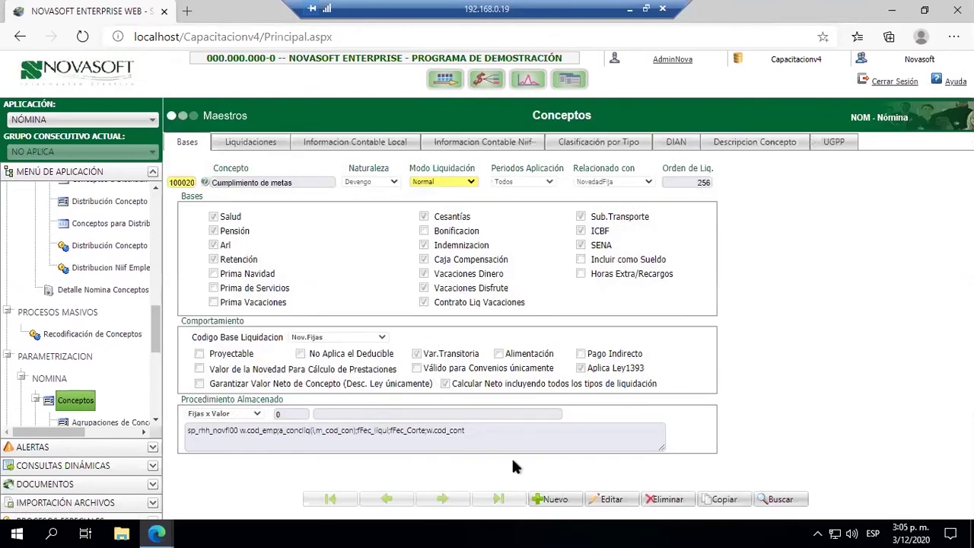
pyautogui.moveTo(231, 288); pyautogui.dragTo(283, 288)
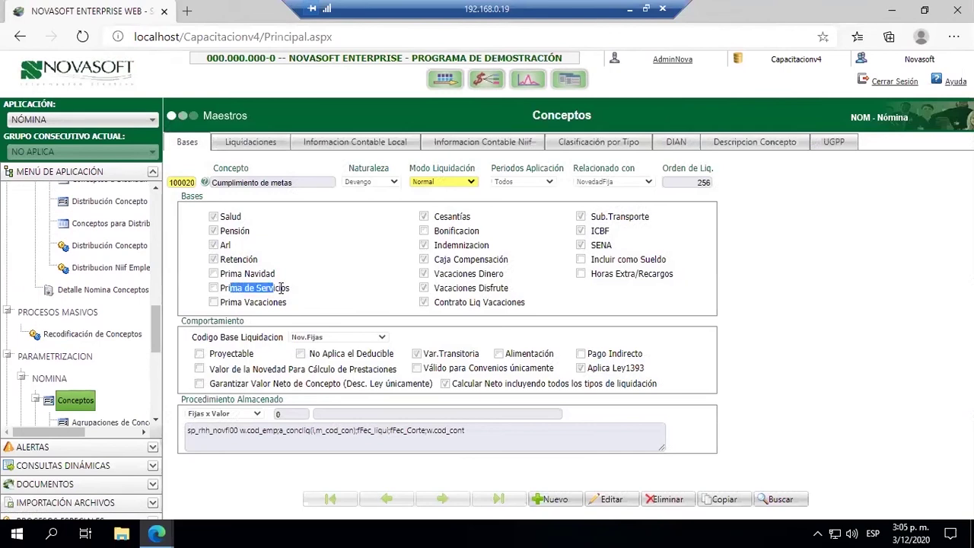
pyautogui.click(308, 289)
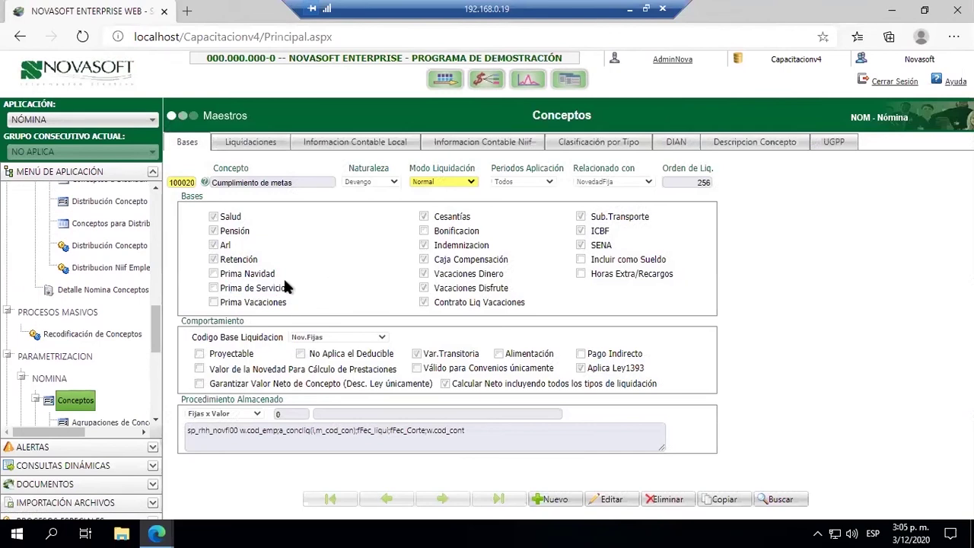
pyautogui.click(611, 500)
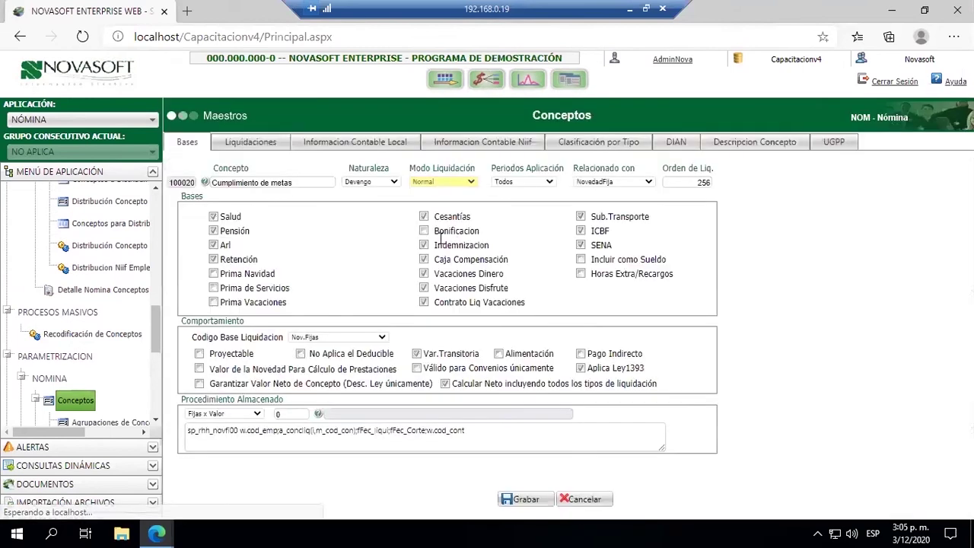
pyautogui.click(214, 287)
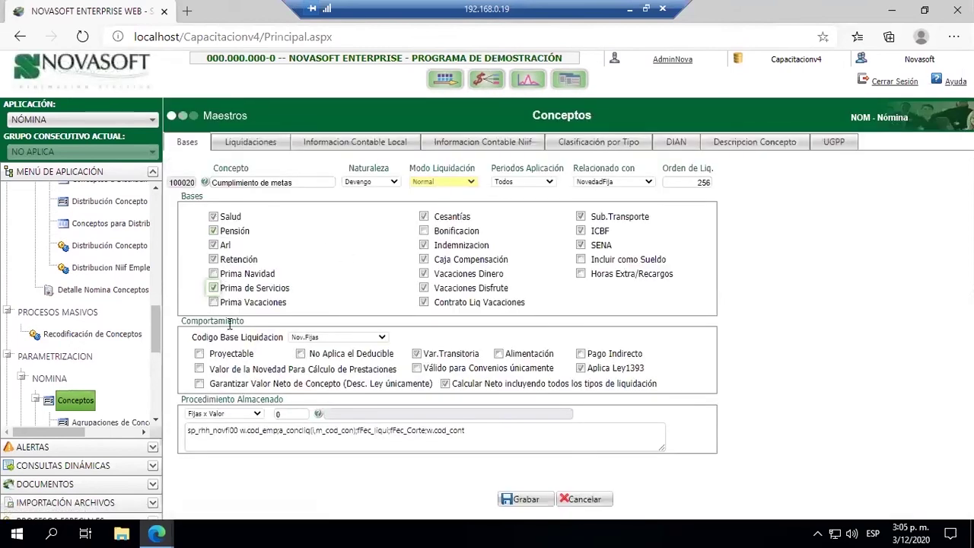
pyautogui.click(524, 499)
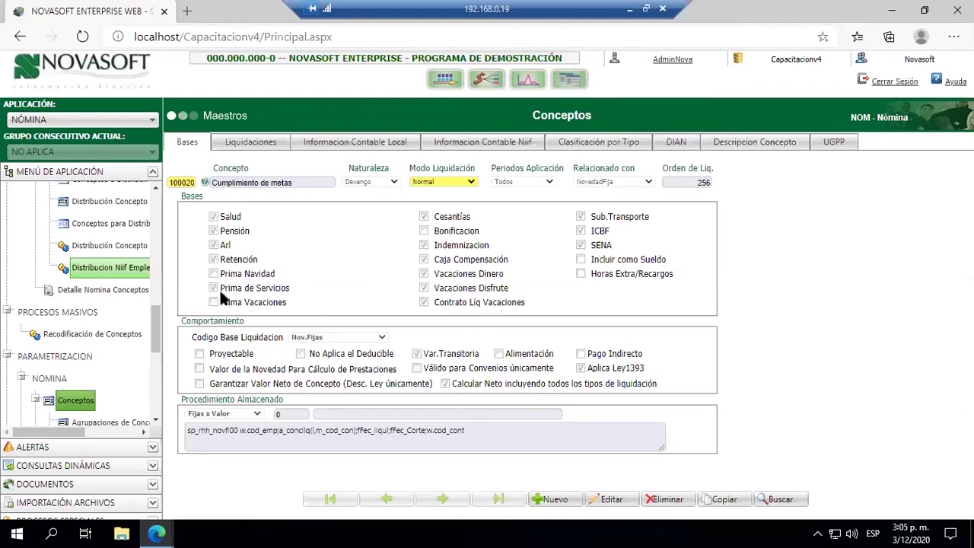
# Step: Search the menu for 'actu' and launch Actualización de Indicadores en Histórico
pyautogui.moveTo(154, 344); pyautogui.dragTo(152, 215)
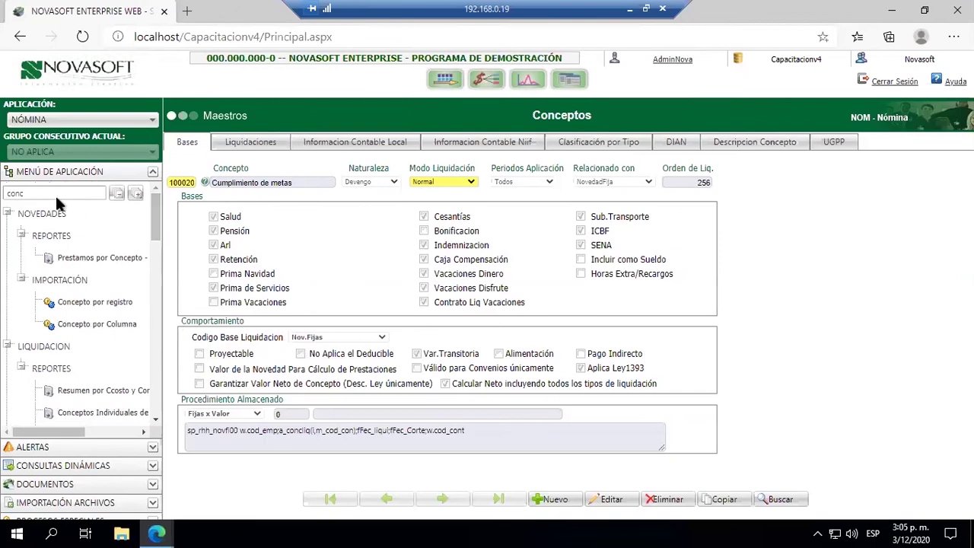
pyautogui.doubleClick(56, 196)
pyautogui.press('Return')
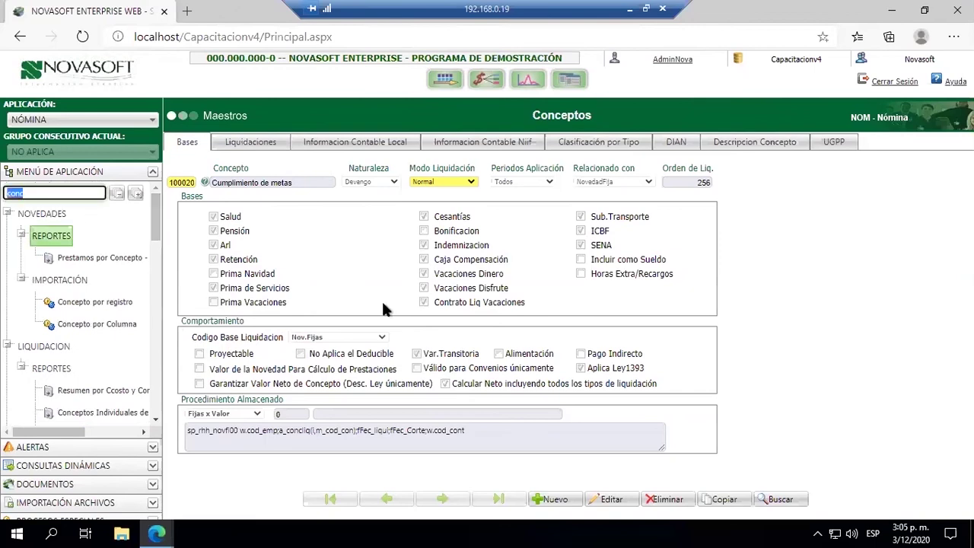
pyautogui.write('actu')
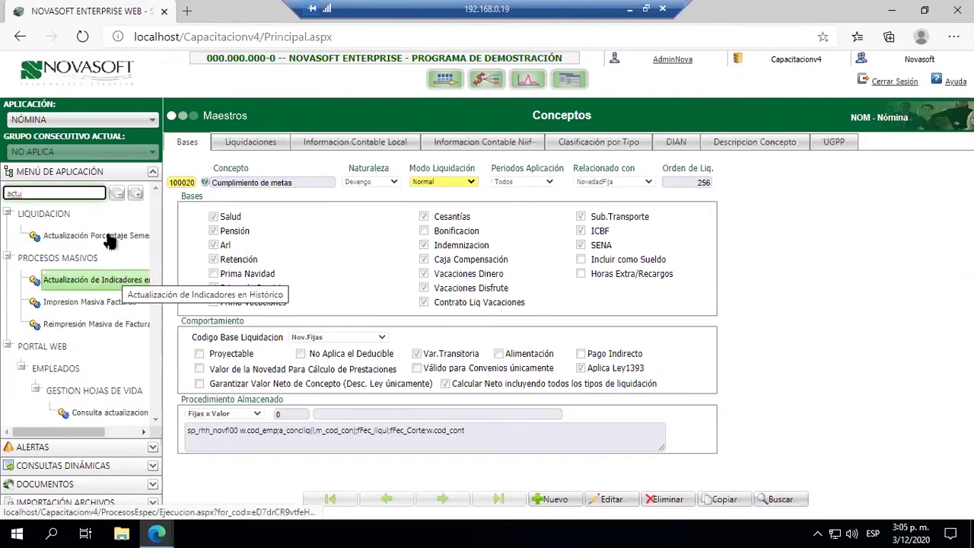
pyautogui.click(70, 282)
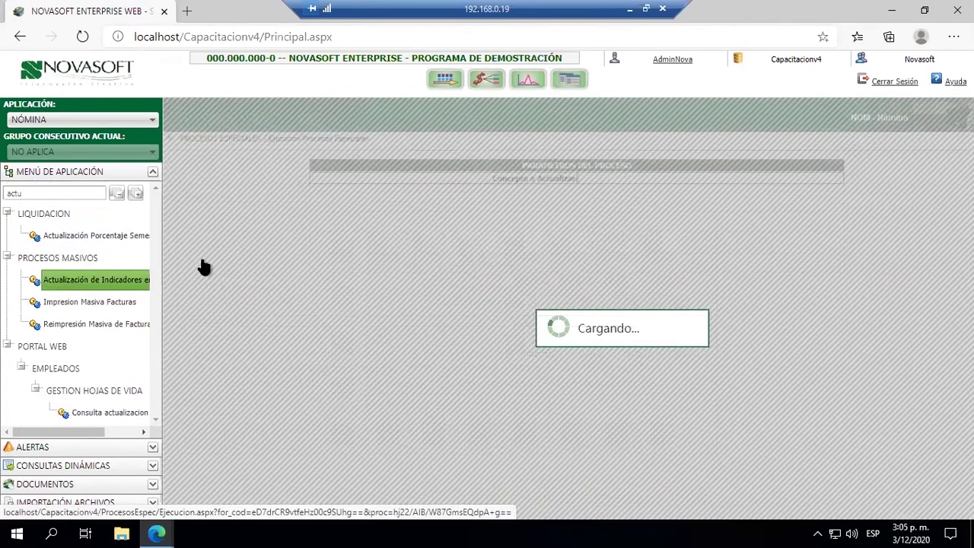
# Step: Fill in concept 100020 and look up the indicator by description using '%%prima'
pyautogui.click(550, 185)
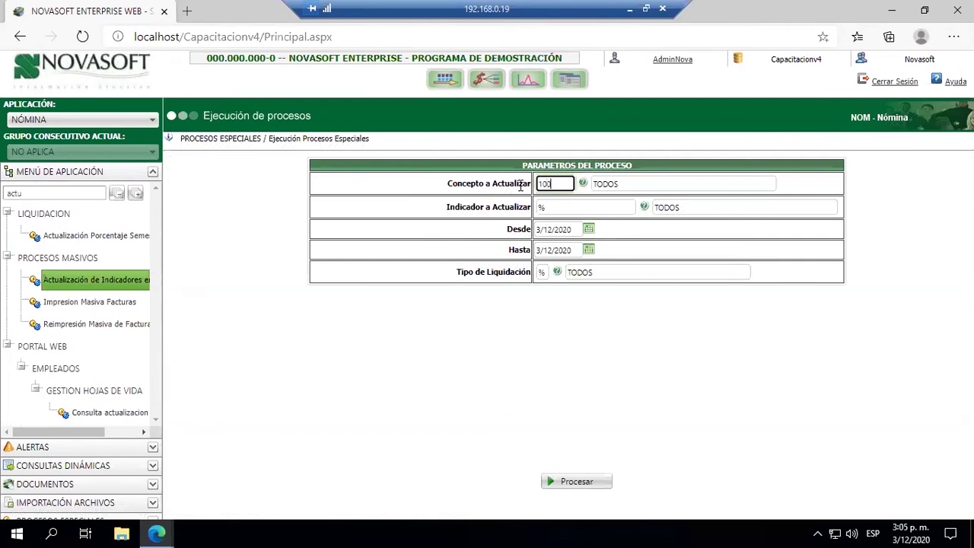
pyautogui.click(545, 207)
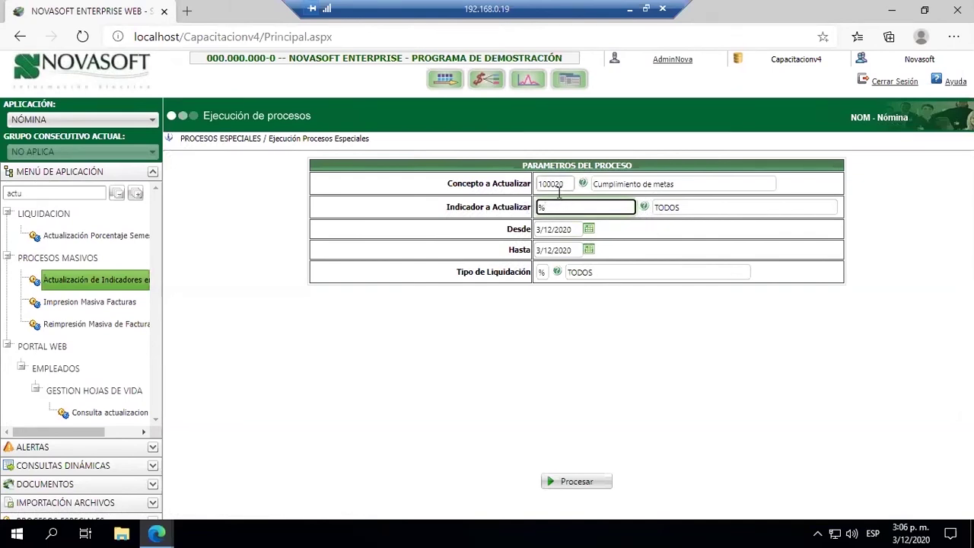
pyautogui.click(644, 206)
pyautogui.click(490, 233)
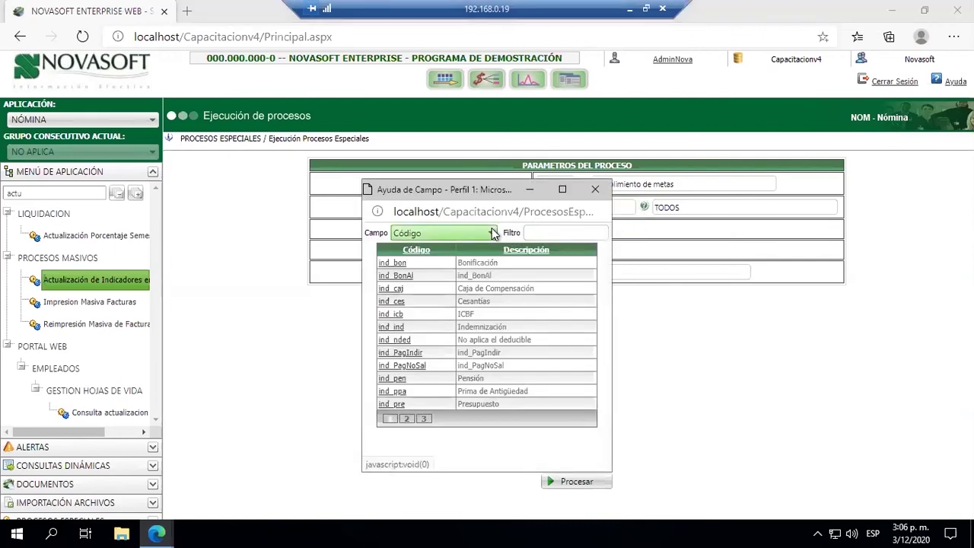
pyautogui.click(415, 260)
pyautogui.click(535, 233)
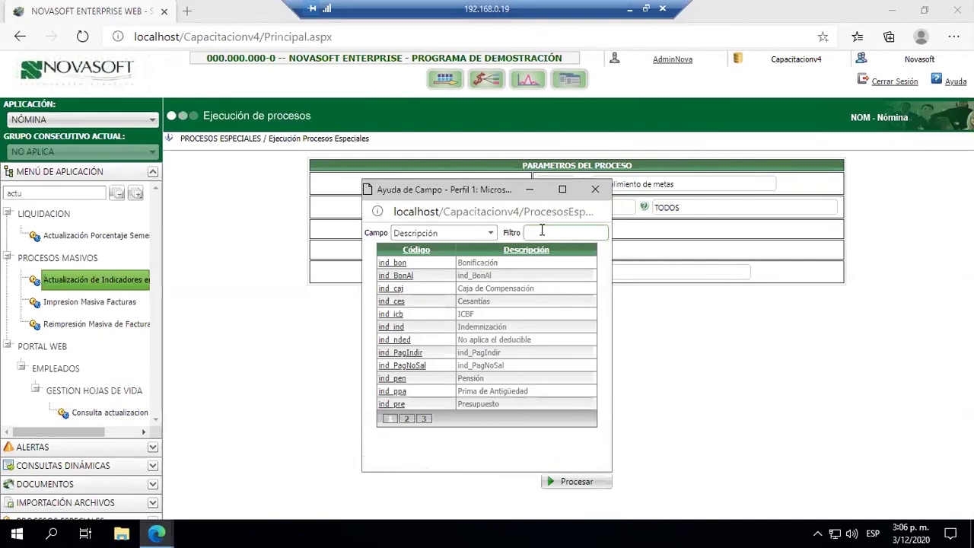
pyautogui.write('%')
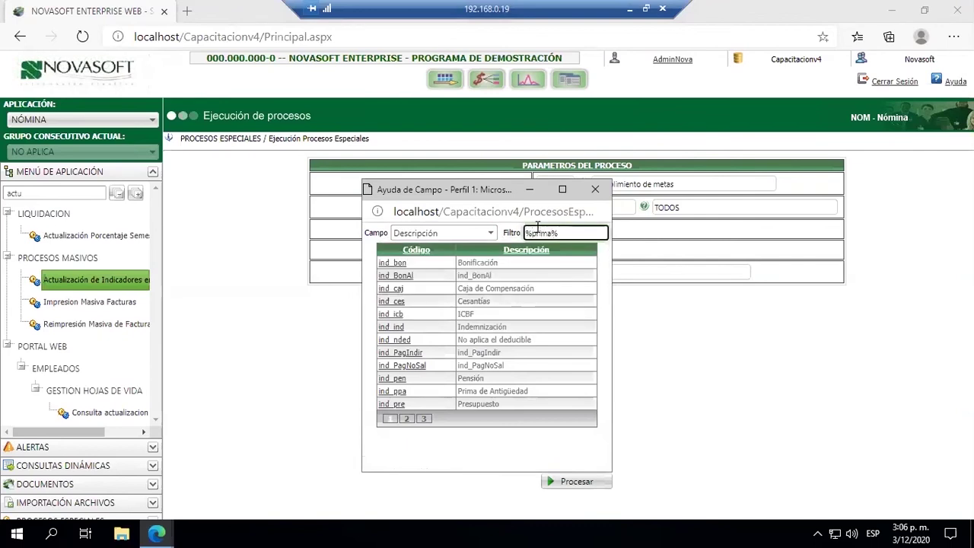
pyautogui.write('%prima')
pyautogui.press('Return')
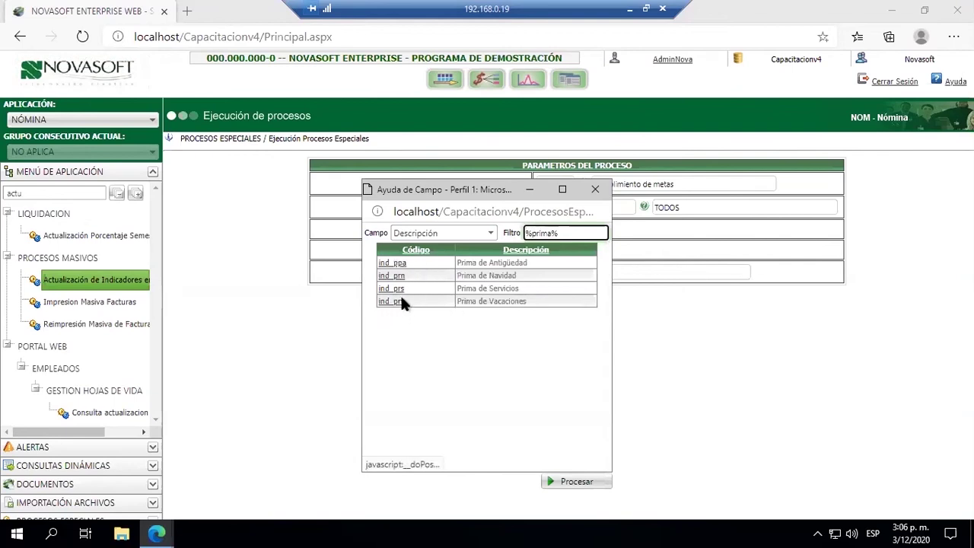
pyautogui.click(596, 190)
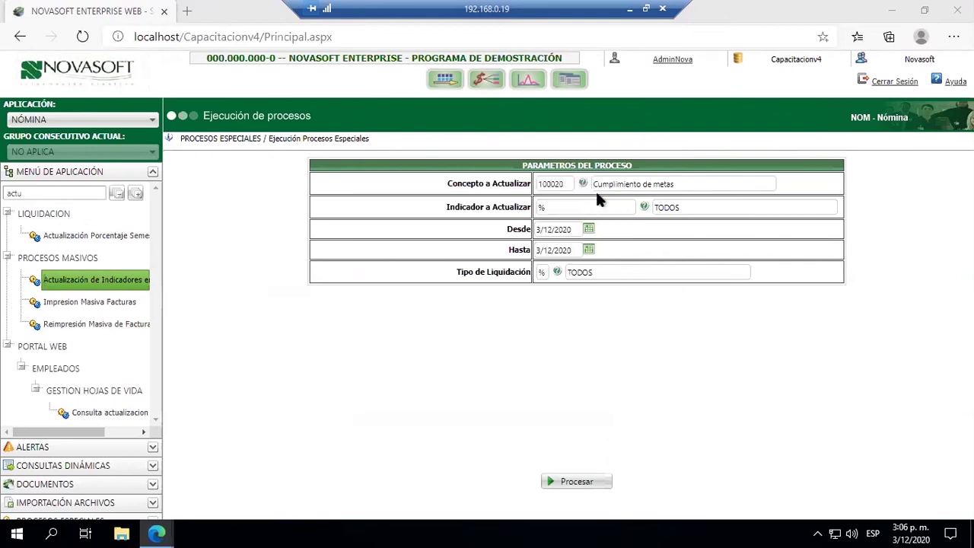
pyautogui.click(556, 207)
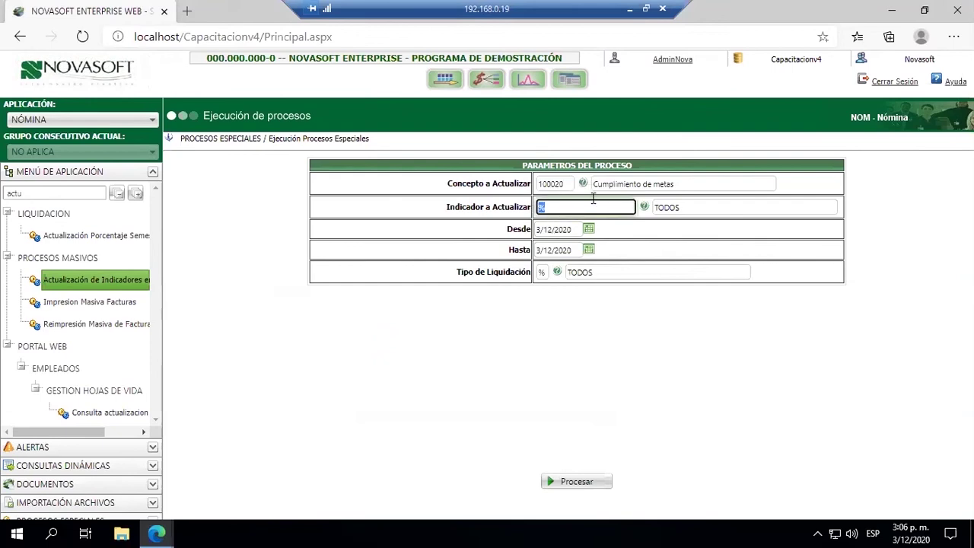
# Step: Set the period 01/07/2020–31/12/2020, run the update to Terminado, and close the results
pyautogui.click(576, 228)
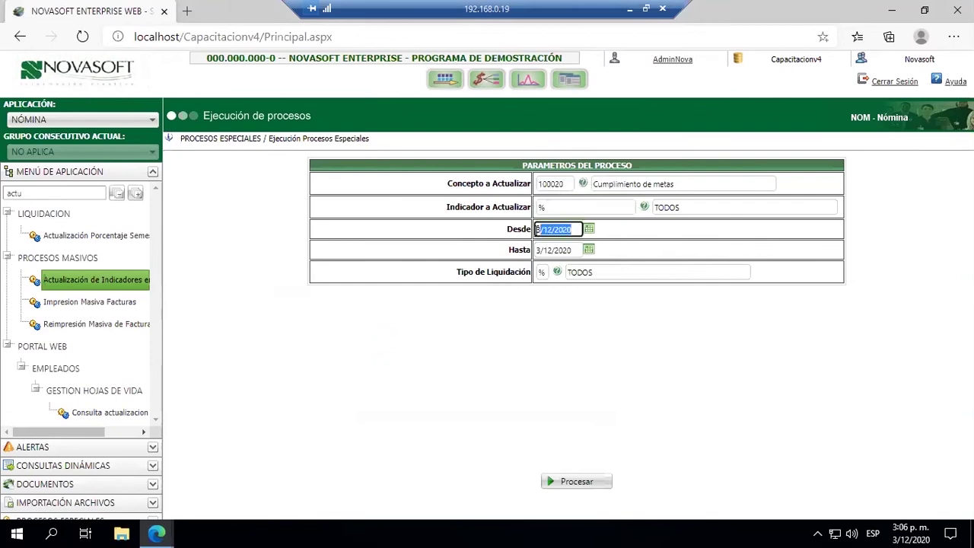
pyautogui.press('BackSpace')
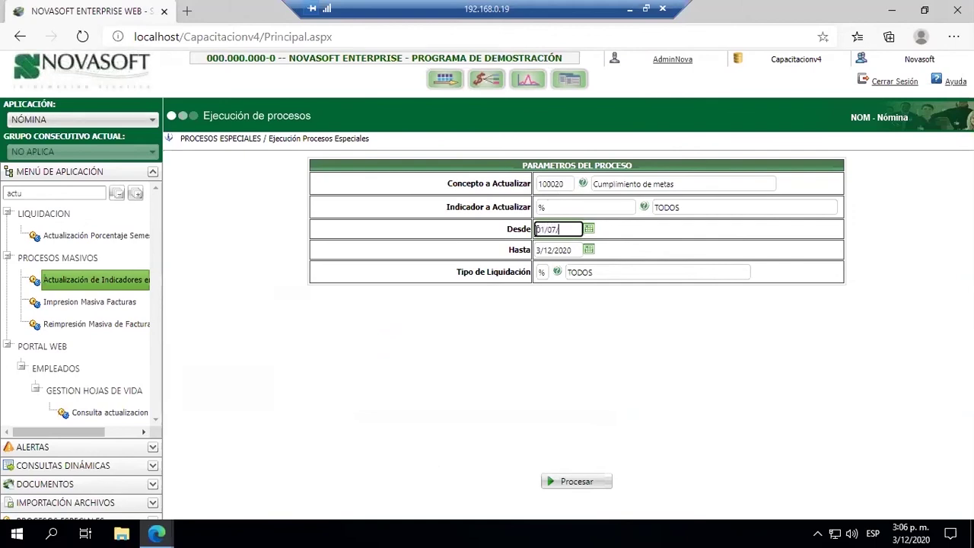
pyautogui.click(563, 249)
pyautogui.write('31')
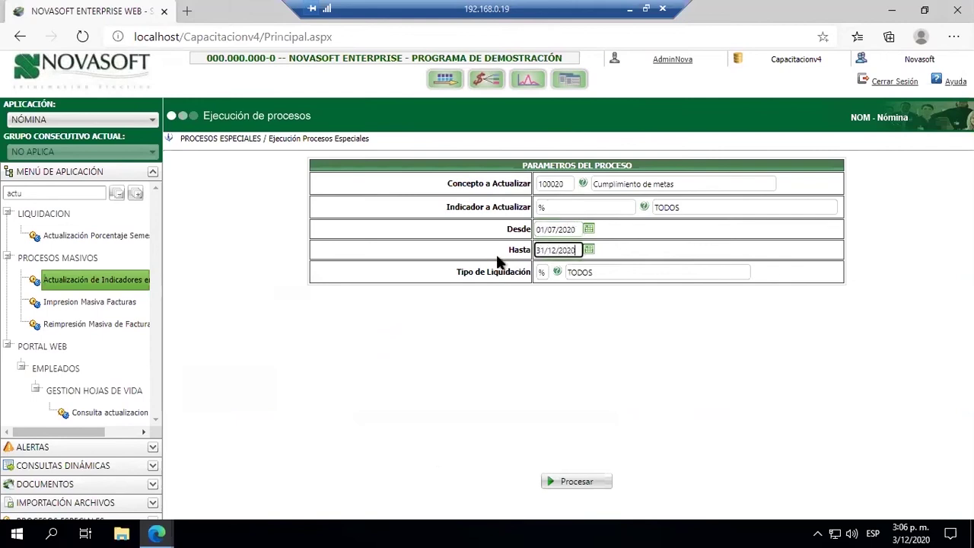
pyautogui.click(512, 344)
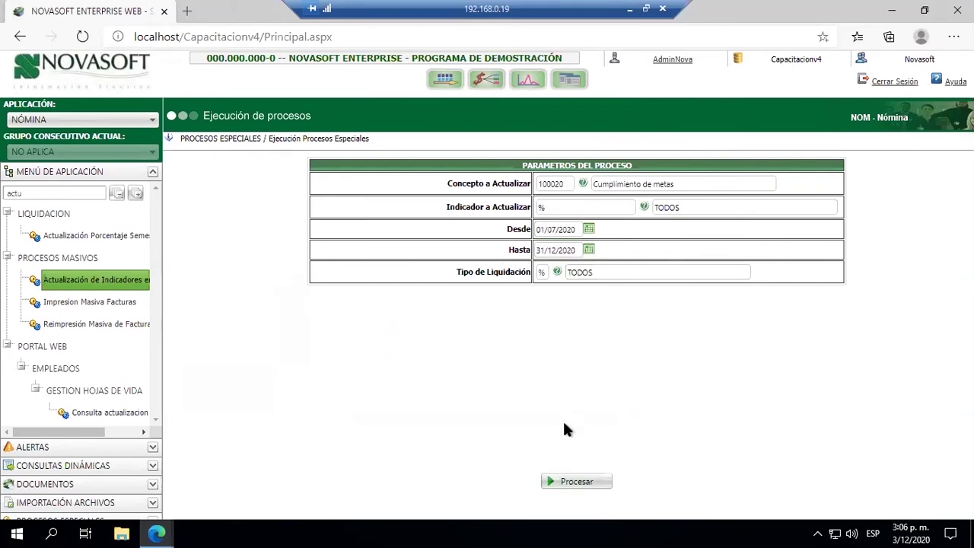
pyautogui.click(586, 489)
pyautogui.click(538, 114)
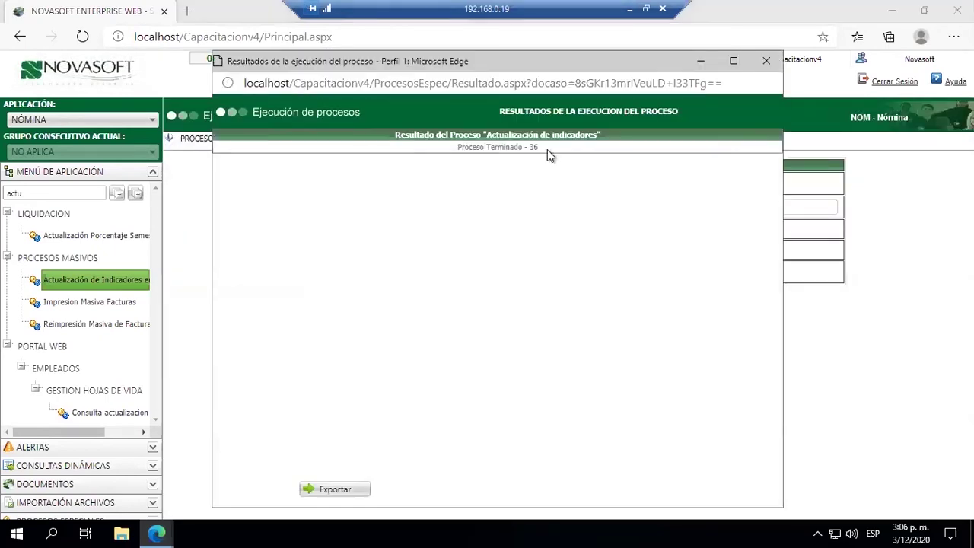
pyautogui.doubleClick(493, 146)
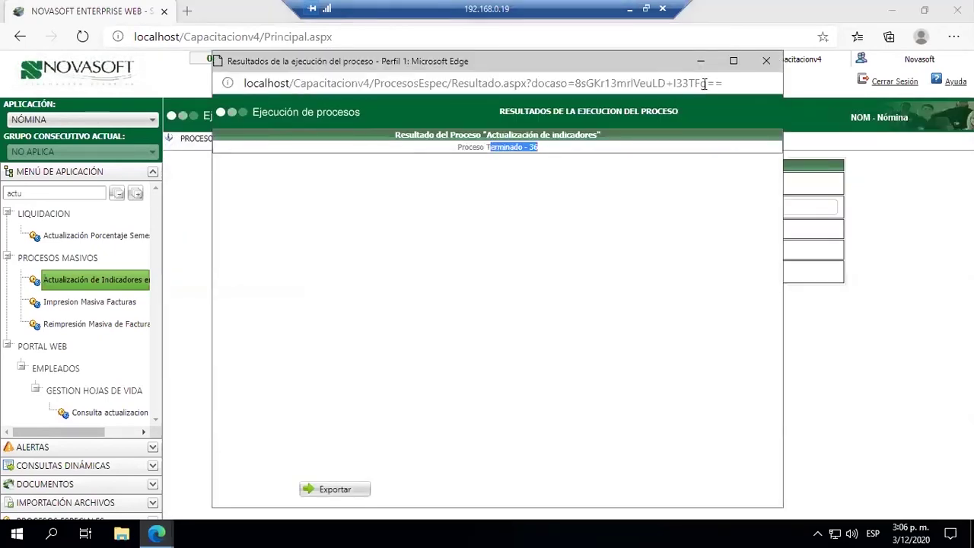
pyautogui.click(767, 61)
pyautogui.click(566, 359)
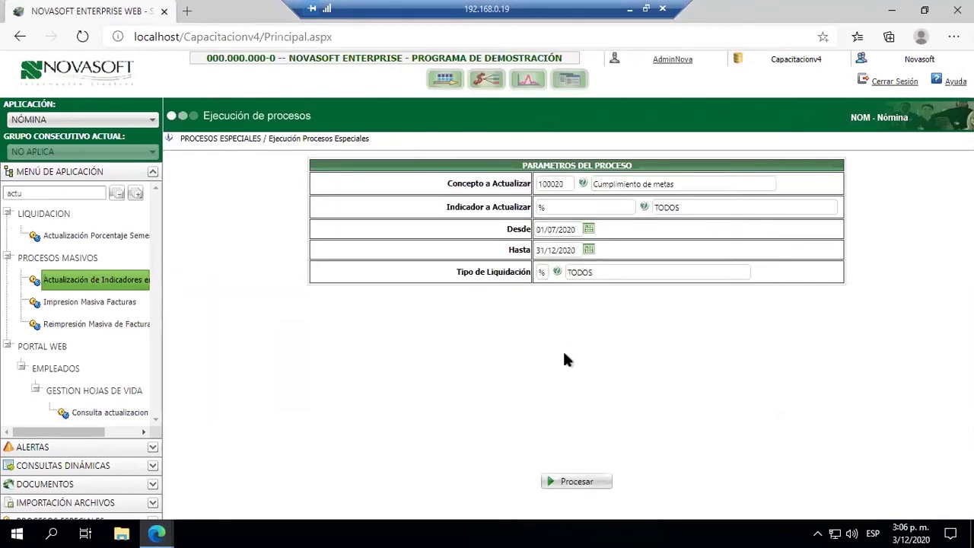
# Step: Clear the menu search and open the Liquidación process under LIQUIDACION
pyautogui.moveTo(55, 192); pyautogui.dragTo(6, 209)
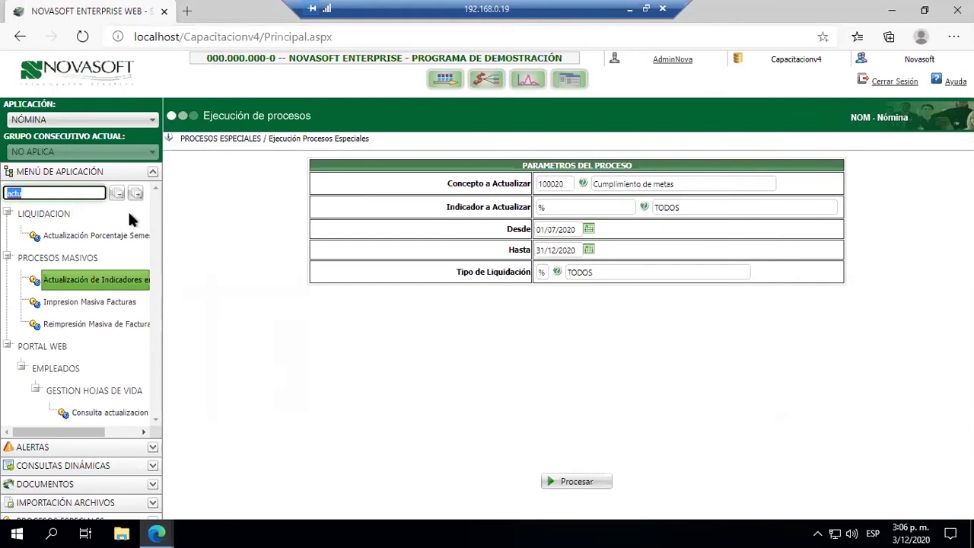
pyautogui.press('BackSpace')
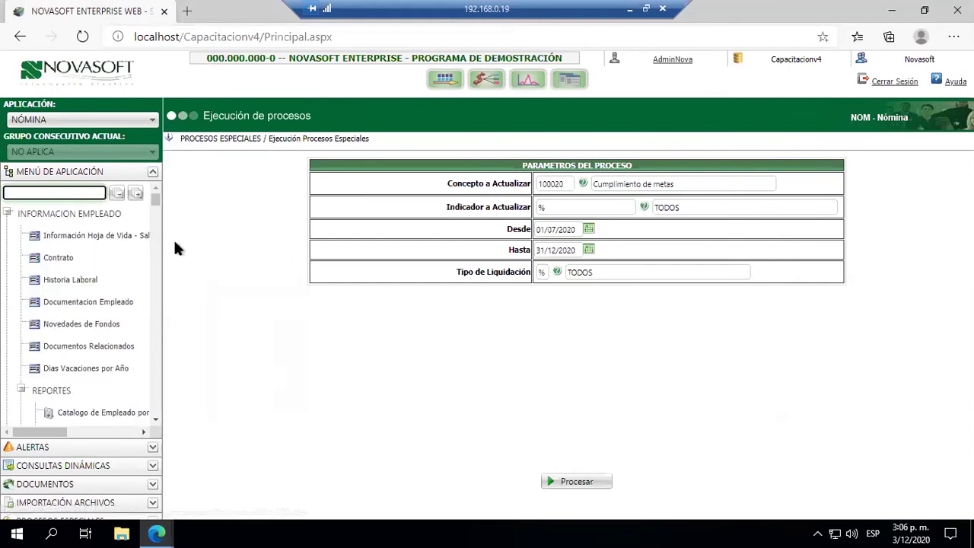
pyautogui.click(118, 195)
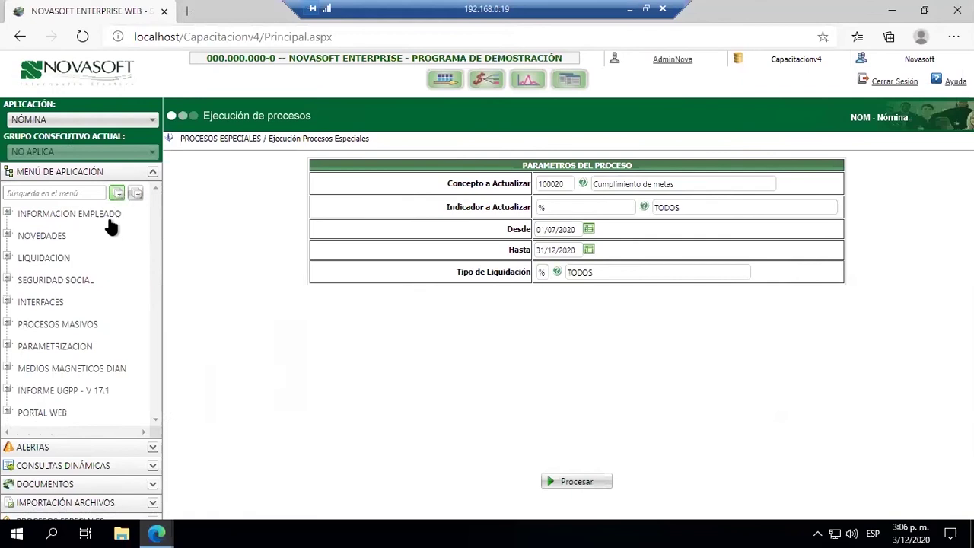
pyautogui.click(9, 257)
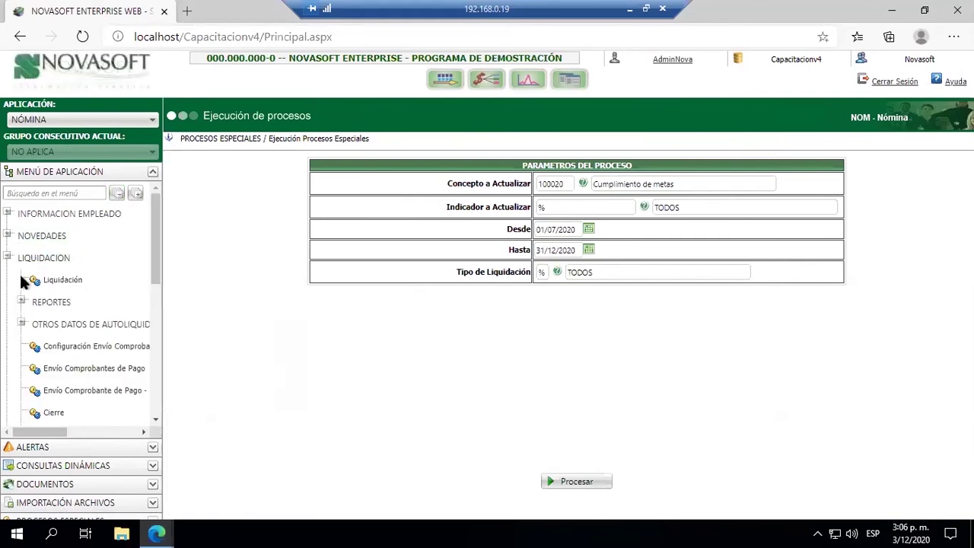
pyautogui.click(58, 280)
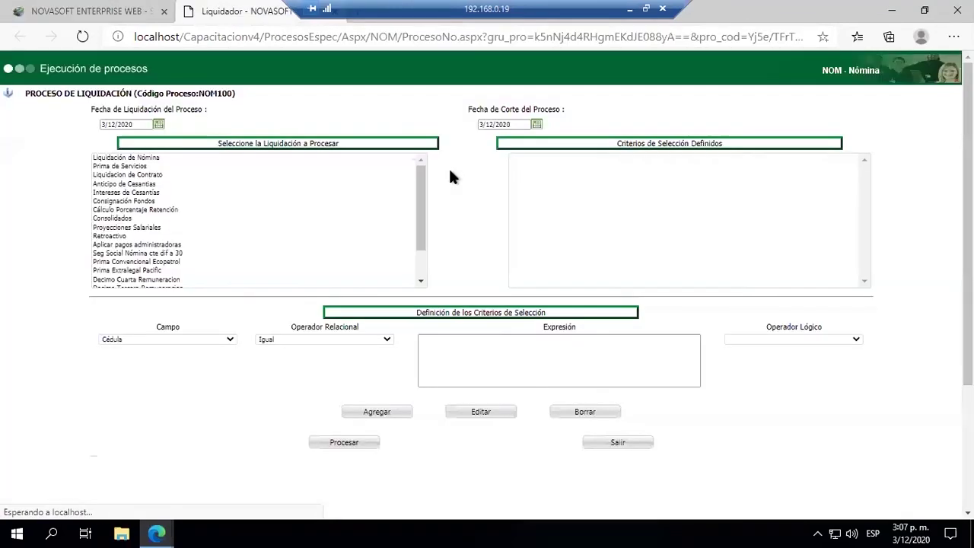
# Step: Liquidate Prima de Servicios dated 31/12/2020 for one employee's code, then close the results
pyautogui.click(159, 124)
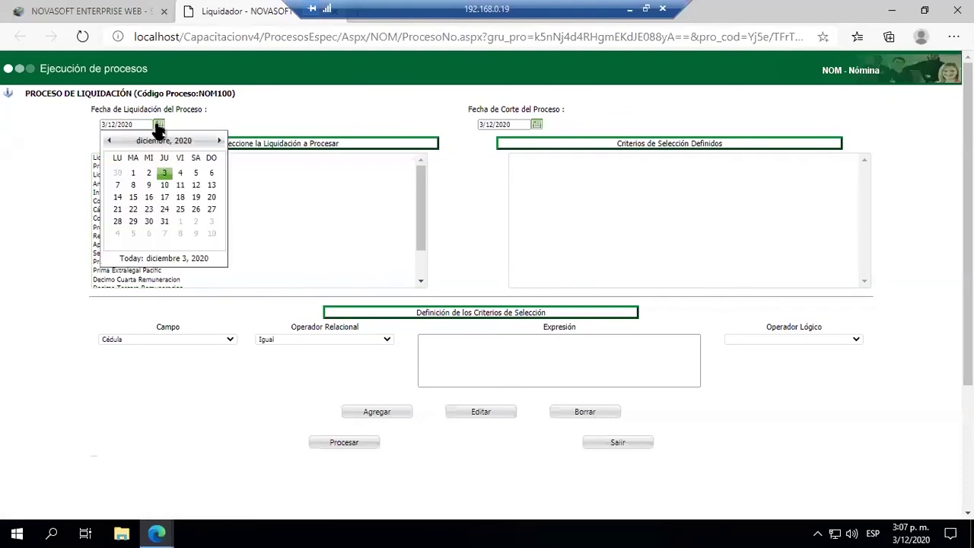
pyautogui.click(165, 221)
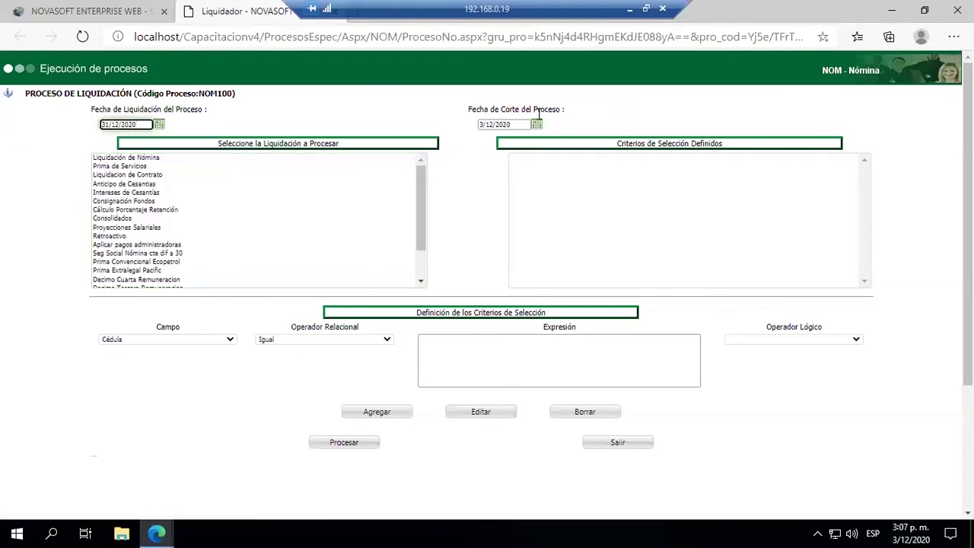
pyautogui.click(537, 124)
pyautogui.click(542, 220)
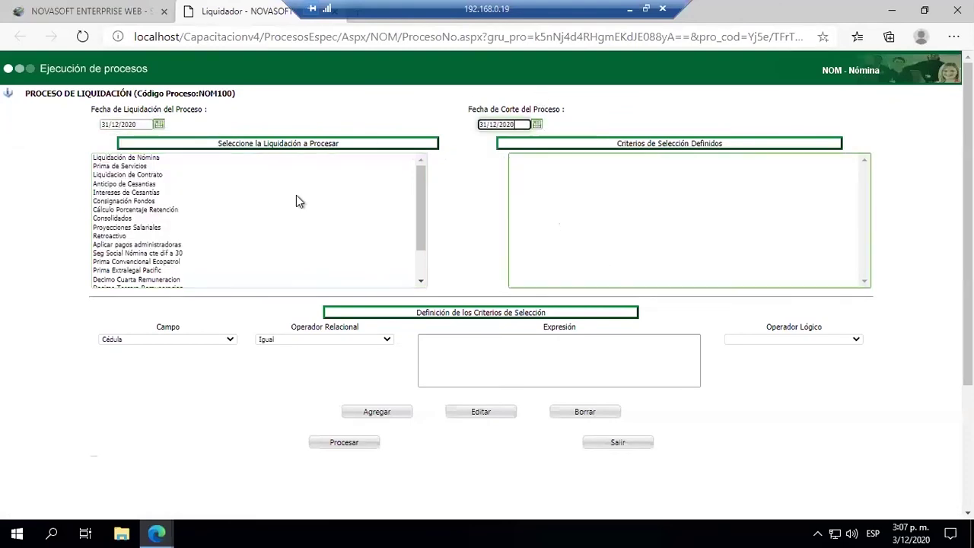
pyautogui.click(152, 166)
pyautogui.click(460, 354)
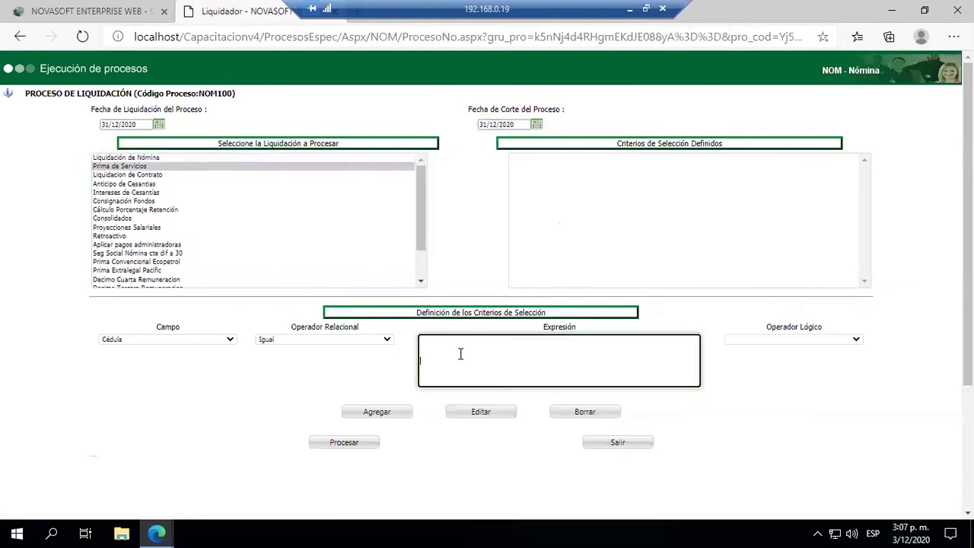
pyautogui.write('102008')
pyautogui.click(371, 417)
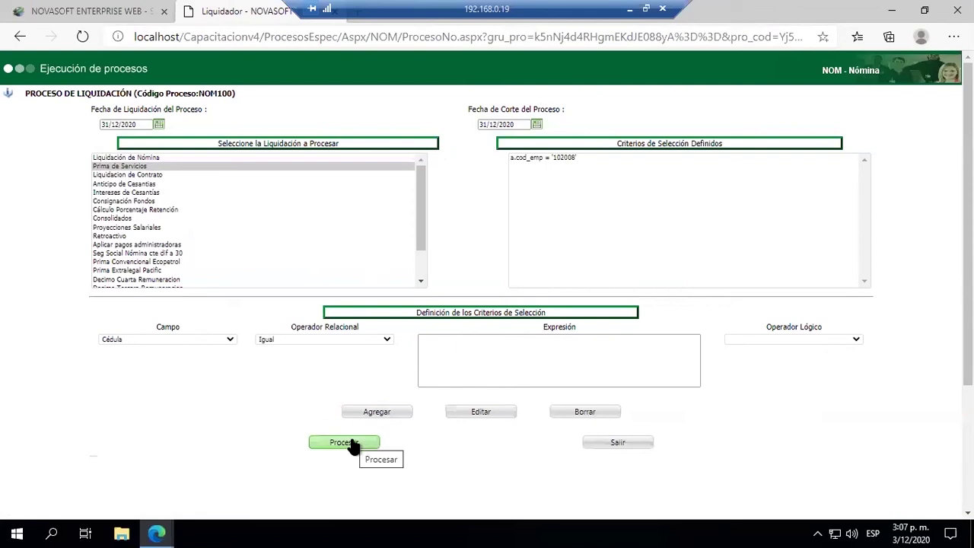
pyautogui.click(351, 445)
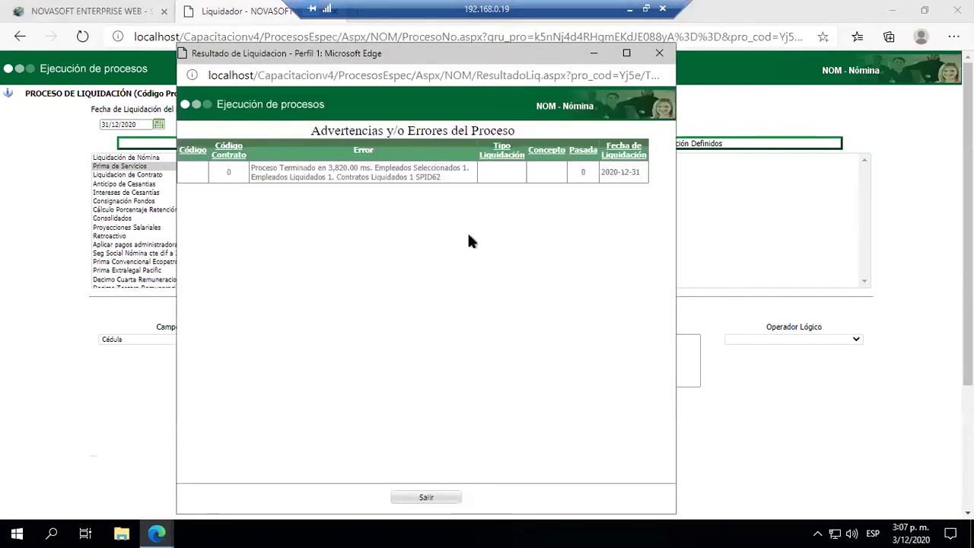
pyautogui.click(659, 55)
pyautogui.moveTo(158, 533)
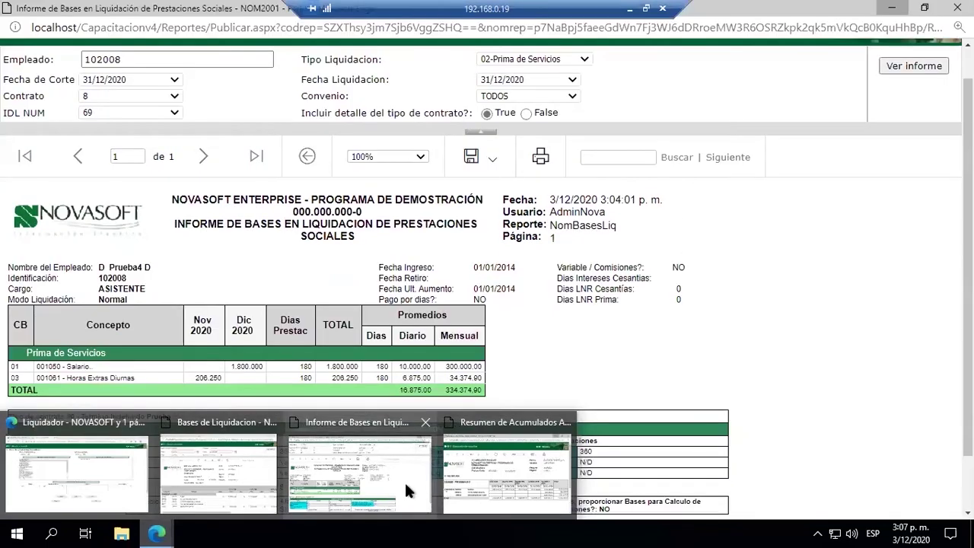
# Step: Rerun the Informe de Bases report with IDL NUM set to TODOS
pyautogui.click(404, 480)
pyautogui.click(153, 89)
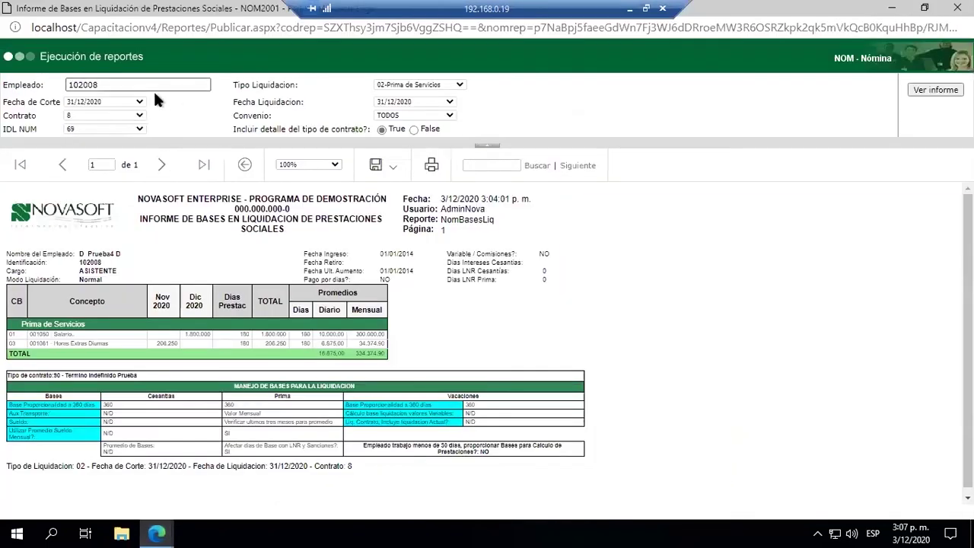
pyautogui.click(914, 89)
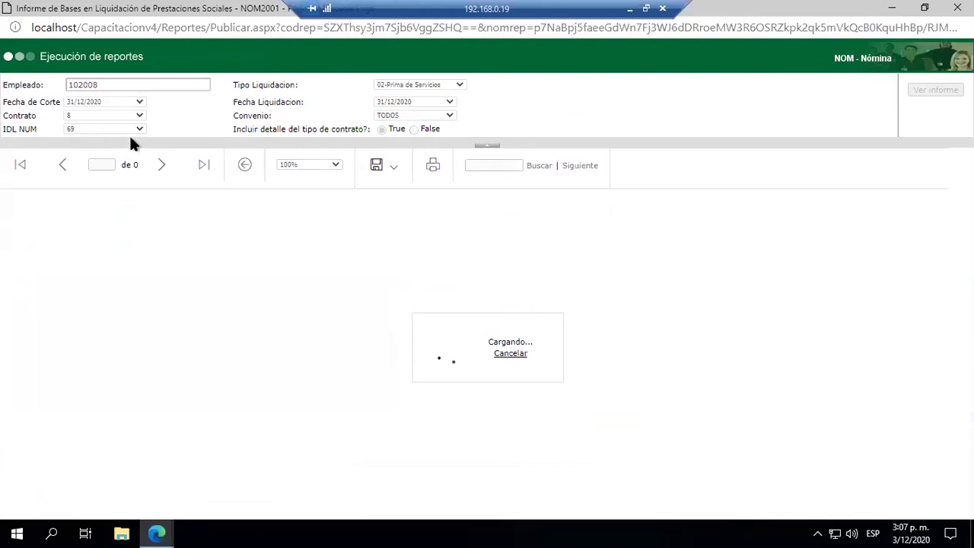
pyautogui.click(120, 126)
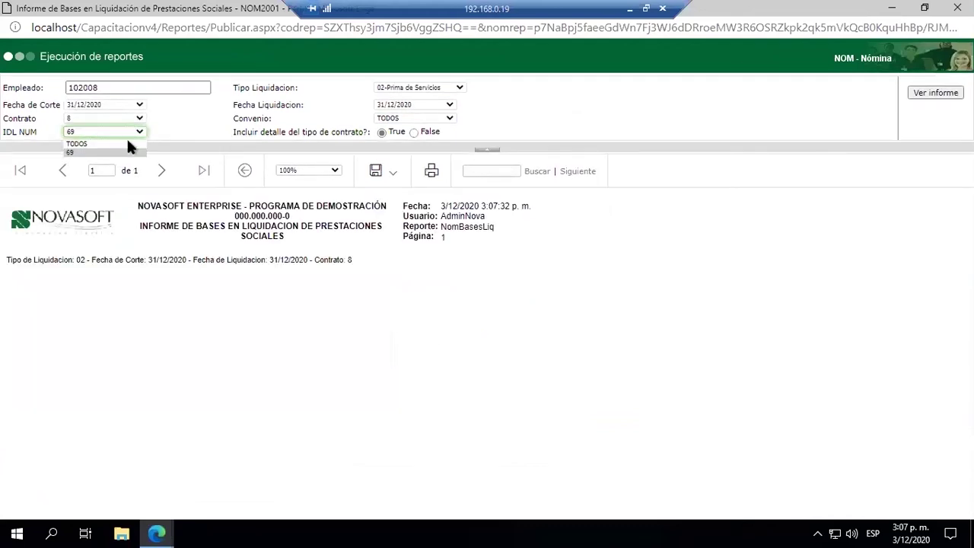
pyautogui.click(128, 138)
pyautogui.click(936, 93)
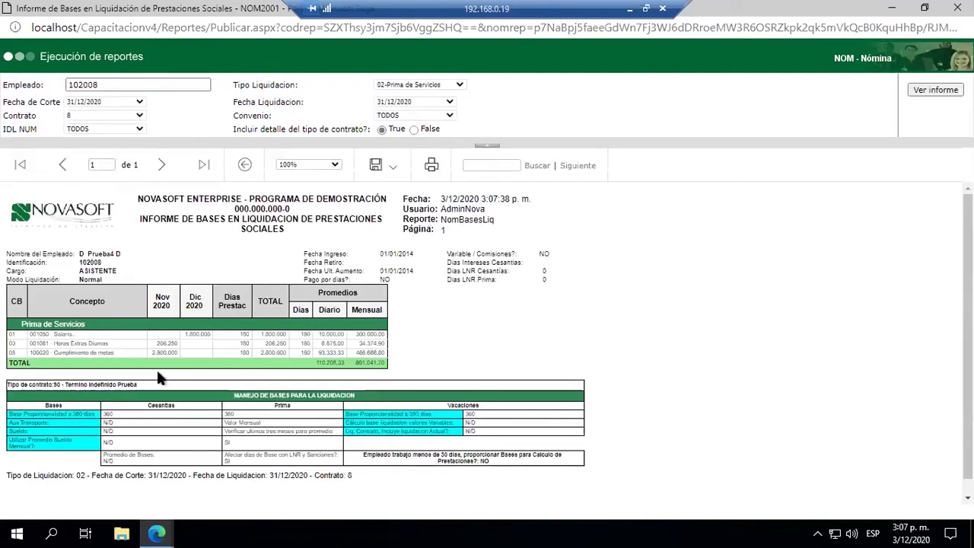
# Step: Zoom to 110% and review the Cumplimiento de metas row and rows 01–05 values
pyautogui.hotkey('ctrl', '+')
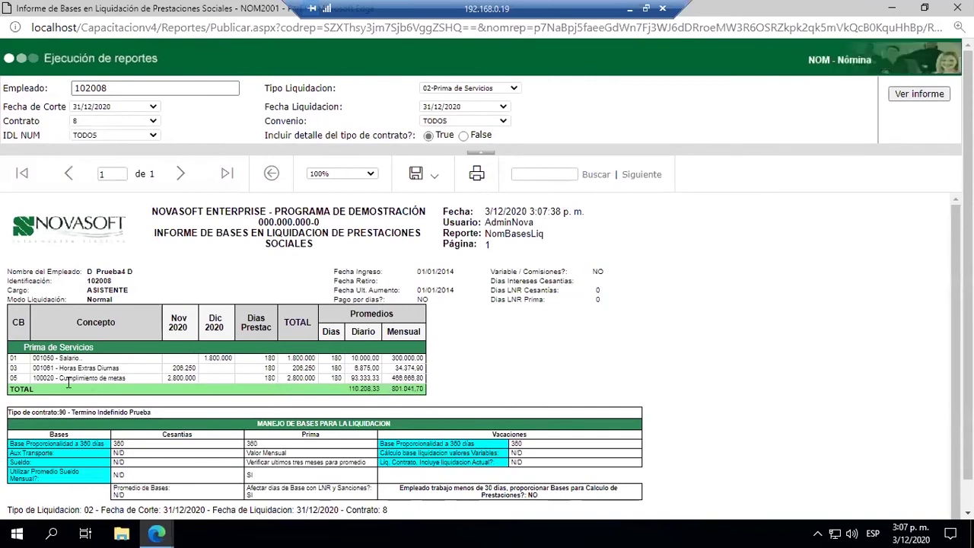
pyautogui.moveTo(67, 376); pyautogui.dragTo(109, 375)
pyautogui.moveTo(399, 358); pyautogui.dragTo(466, 428)
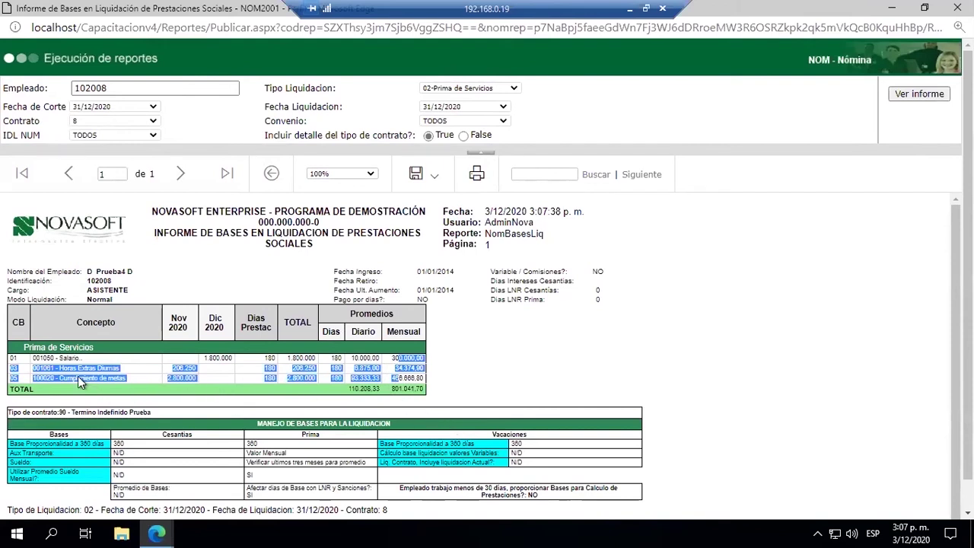
pyautogui.click(27, 385)
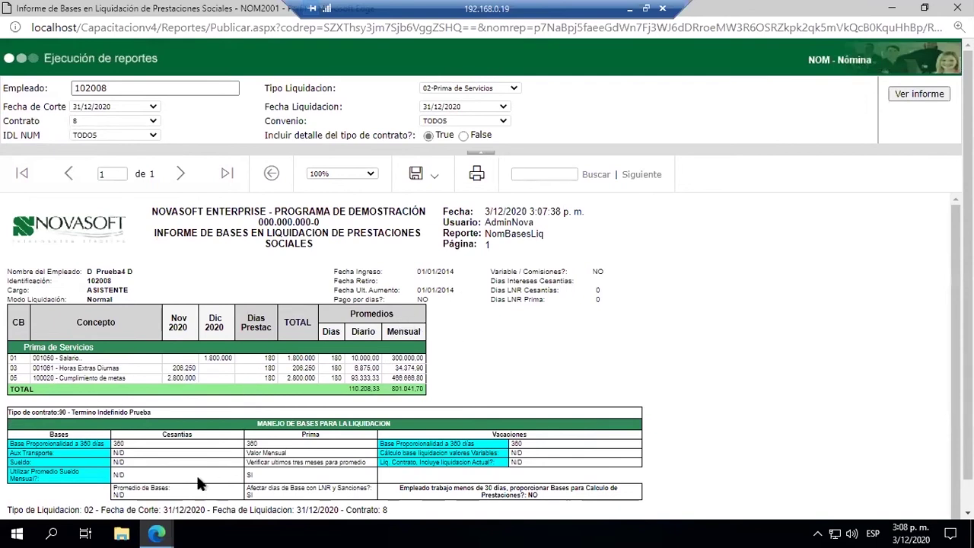
pyautogui.click(157, 532)
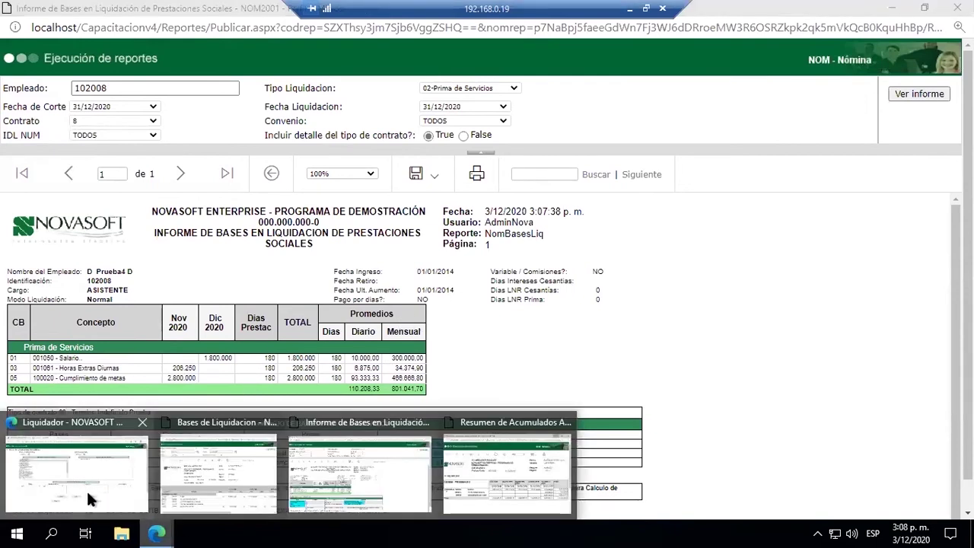
pyautogui.click(86, 488)
# Step: Bring back the main NOVASOFT ENTERPRISE WEB page, then minimize the remote session
pyautogui.click(116, 19)
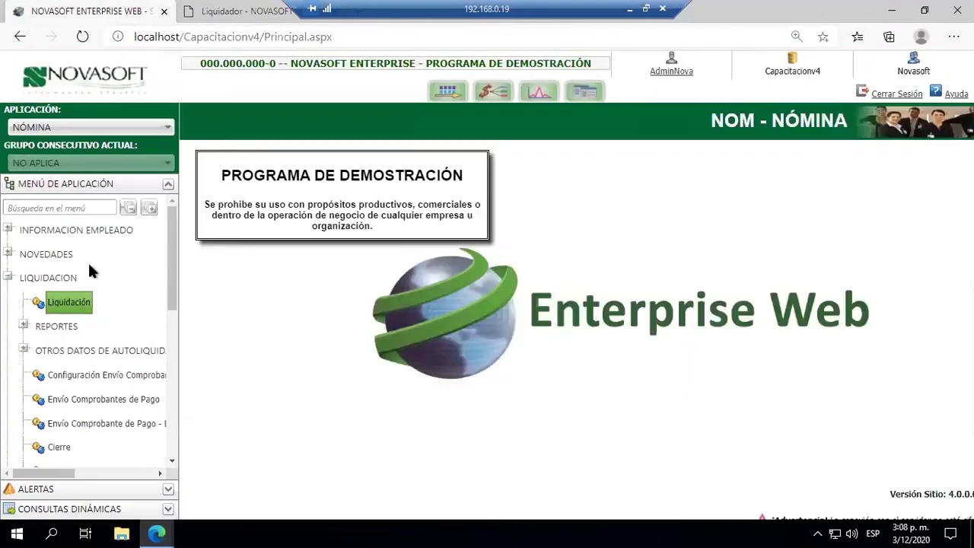
pyautogui.click(77, 208)
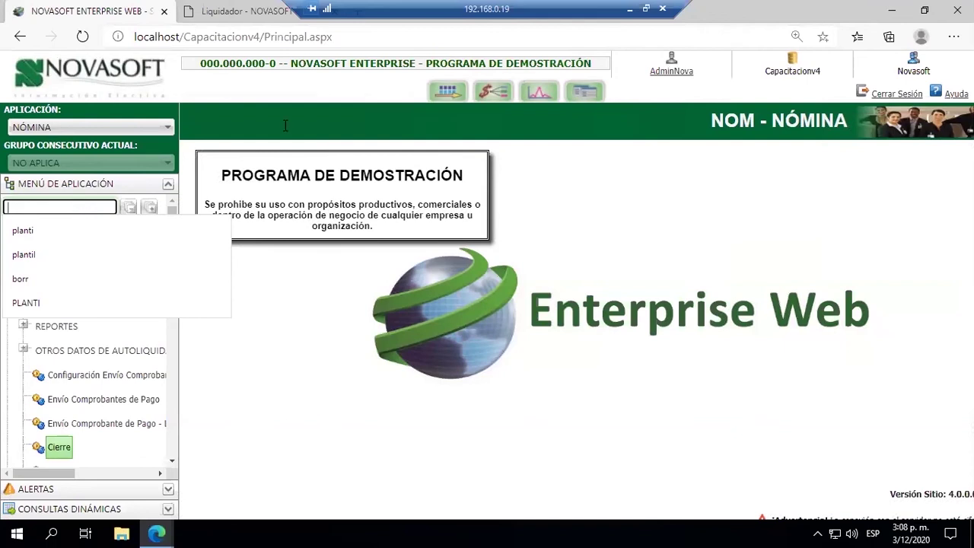
pyautogui.click(630, 9)
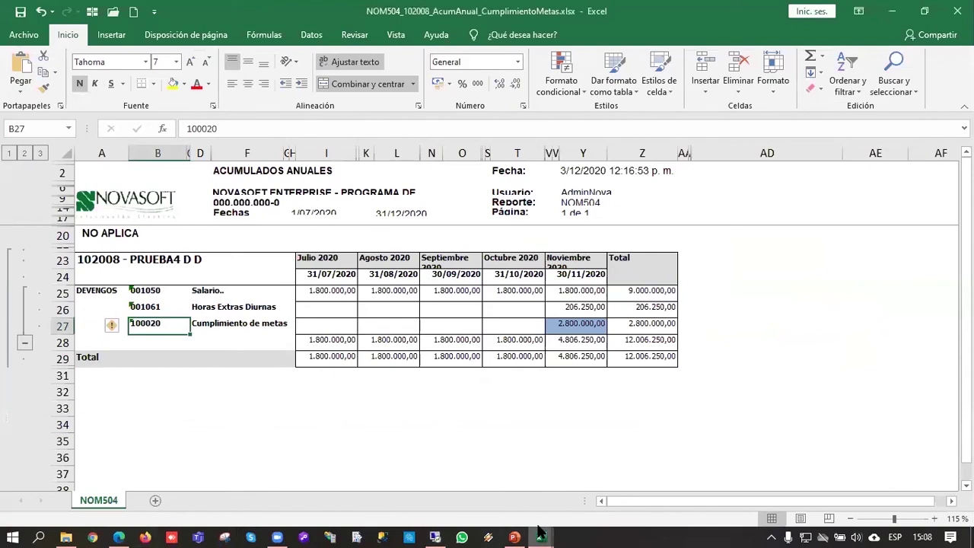
# Step: Check the NOM708 workbook's fixed-novelty value in S19 and Valor Prima in Y19
pyautogui.moveTo(541, 532)
pyautogui.click(508, 494)
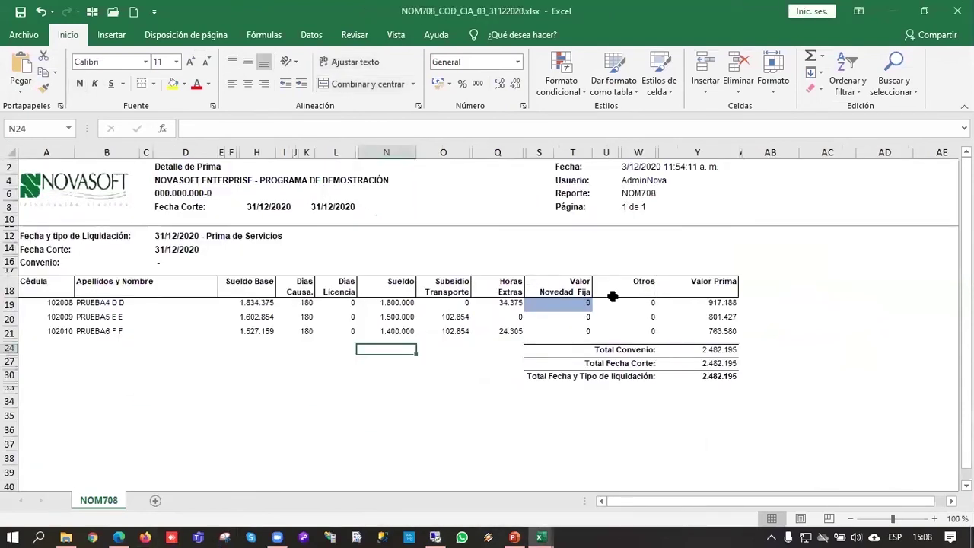
pyautogui.click(569, 304)
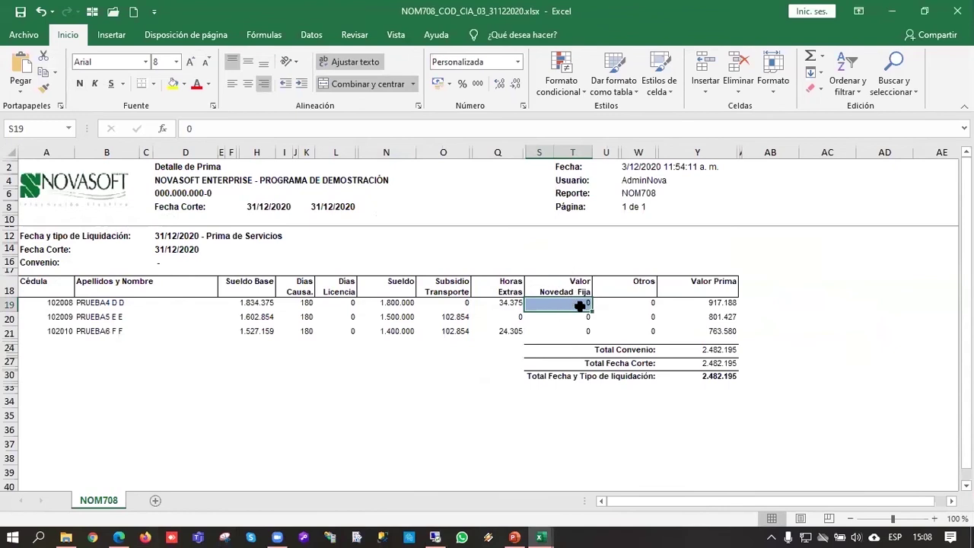
pyautogui.click(729, 303)
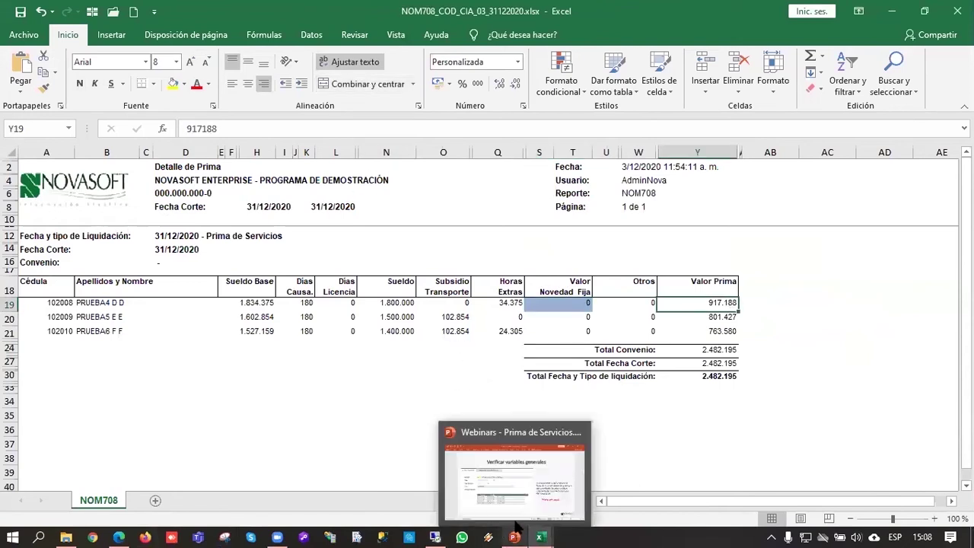
pyautogui.click(443, 366)
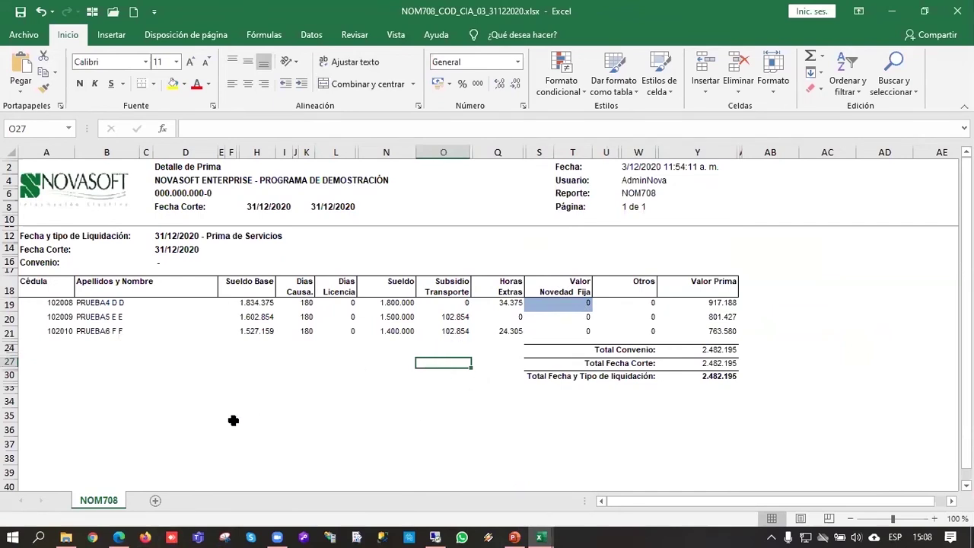
pyautogui.click(434, 538)
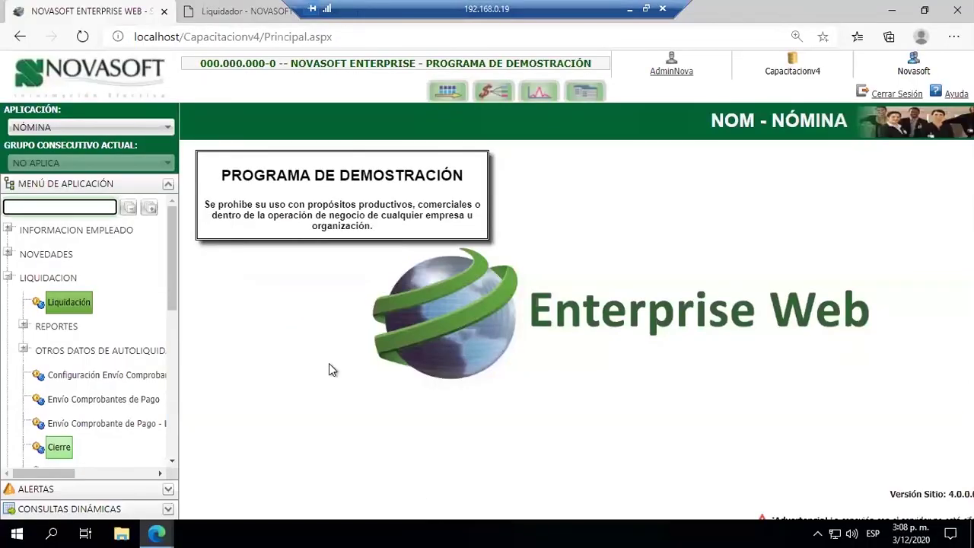
# Step: Reset the zoom to 100% and open the Cierre process for Liquidación de Nómina via a 'cierr' search
pyautogui.hotkey('ctrl', '-')
pyautogui.click(291, 387)
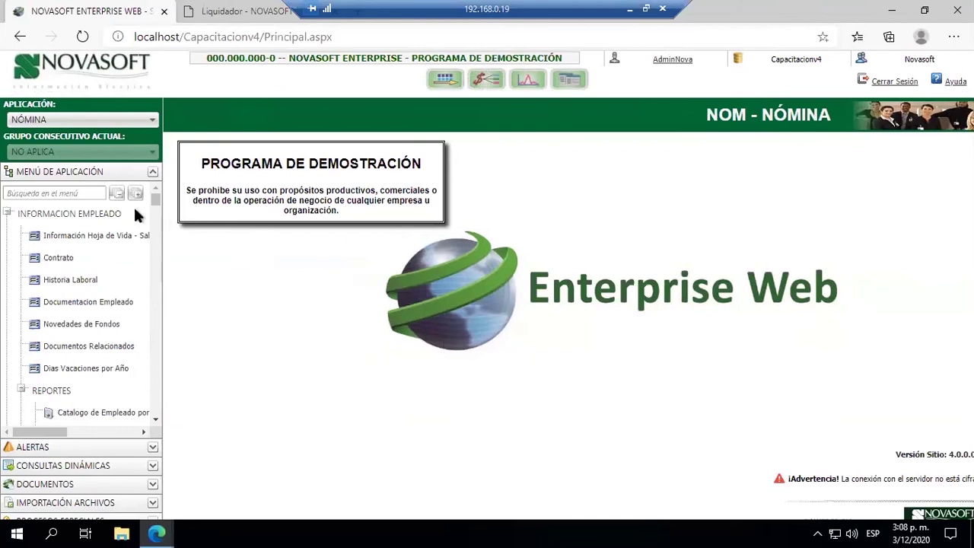
pyautogui.click(59, 192)
pyautogui.write('cierr')
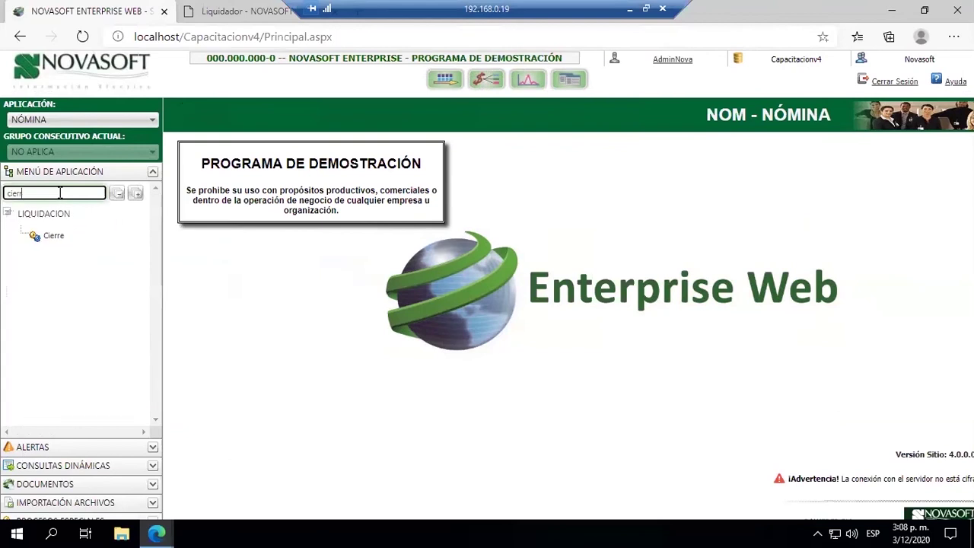
pyautogui.click(45, 236)
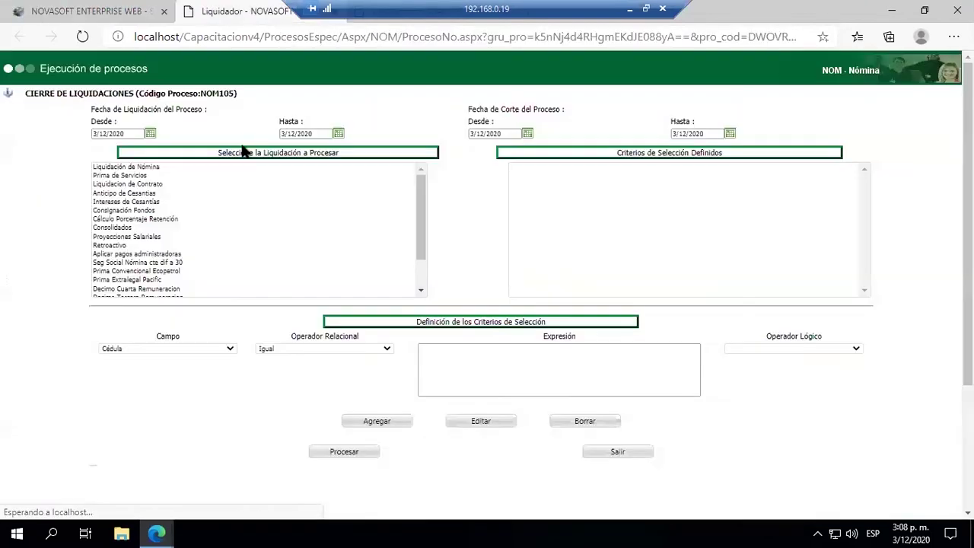
pyautogui.click(143, 166)
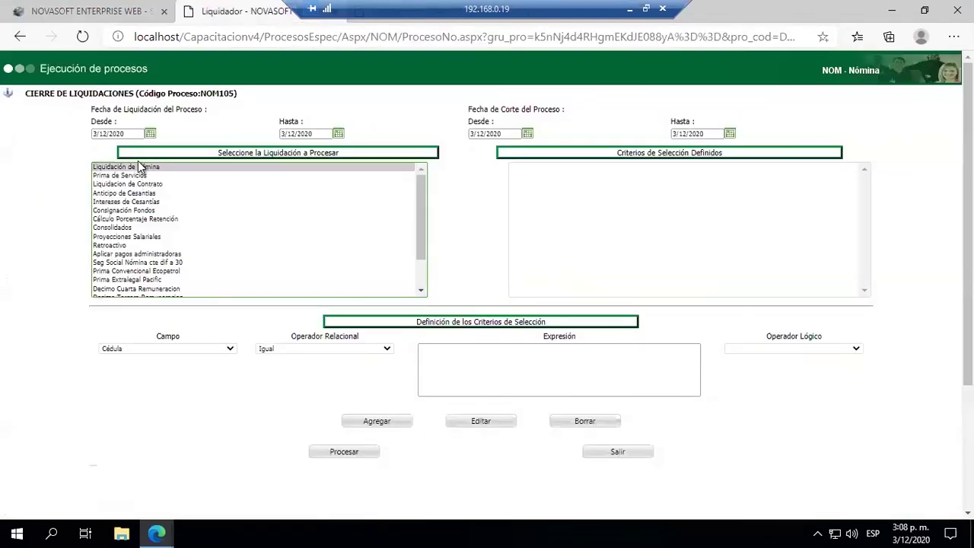
# Step: Set the liquidation and cut-off date ranges both to 1/12/2020–31/12/2020
pyautogui.click(150, 134)
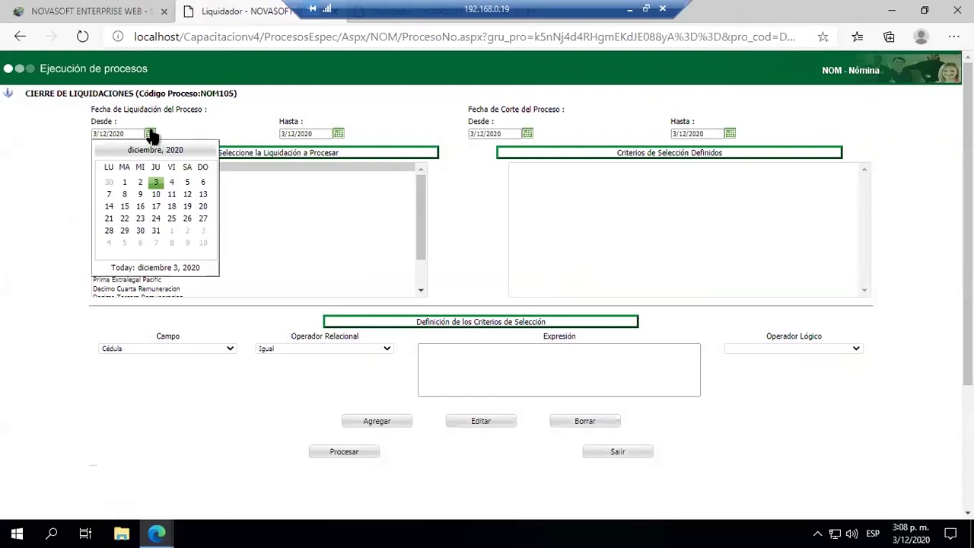
pyautogui.click(124, 184)
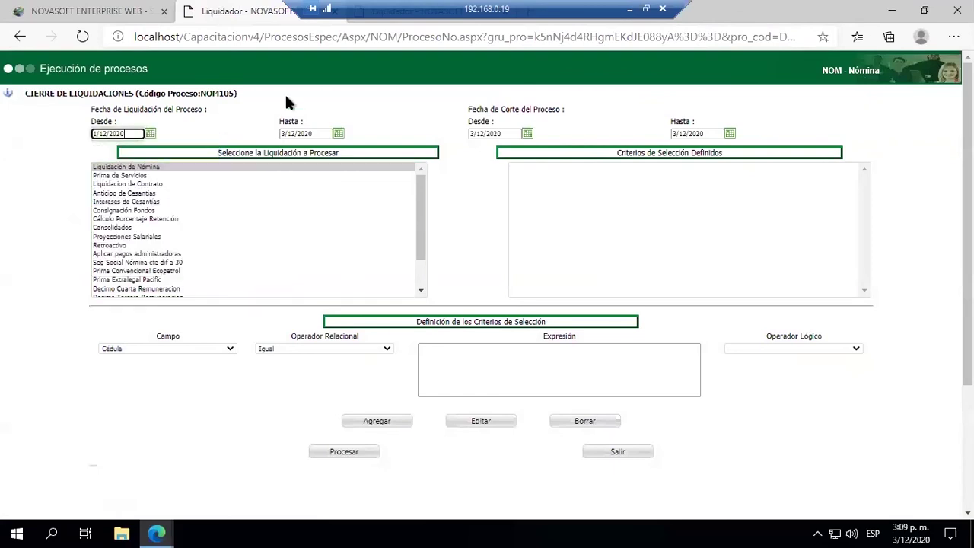
pyautogui.click(338, 134)
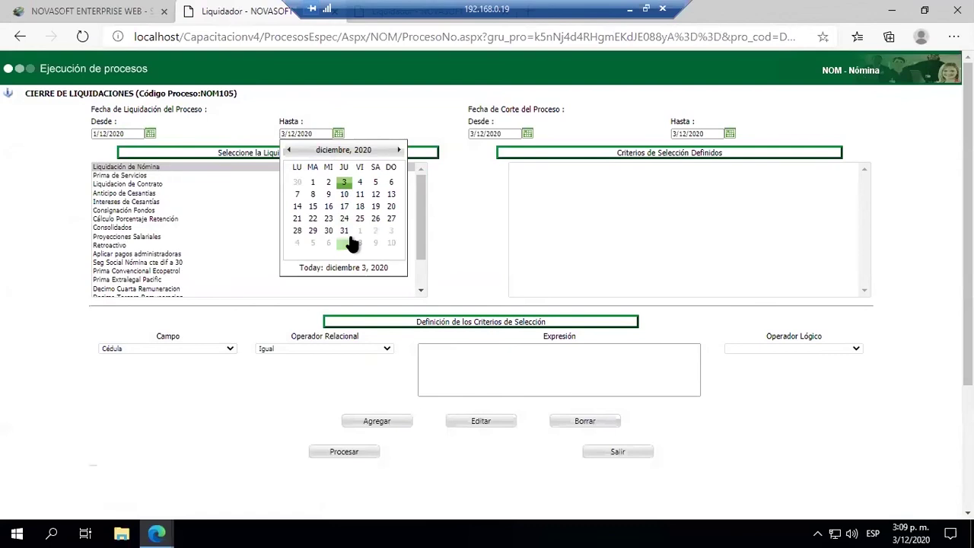
pyautogui.click(344, 230)
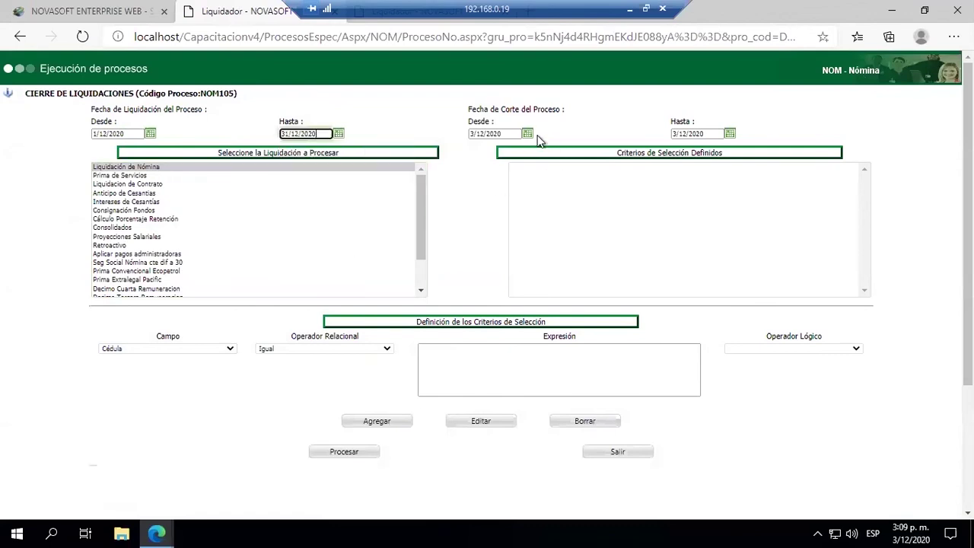
pyautogui.click(526, 134)
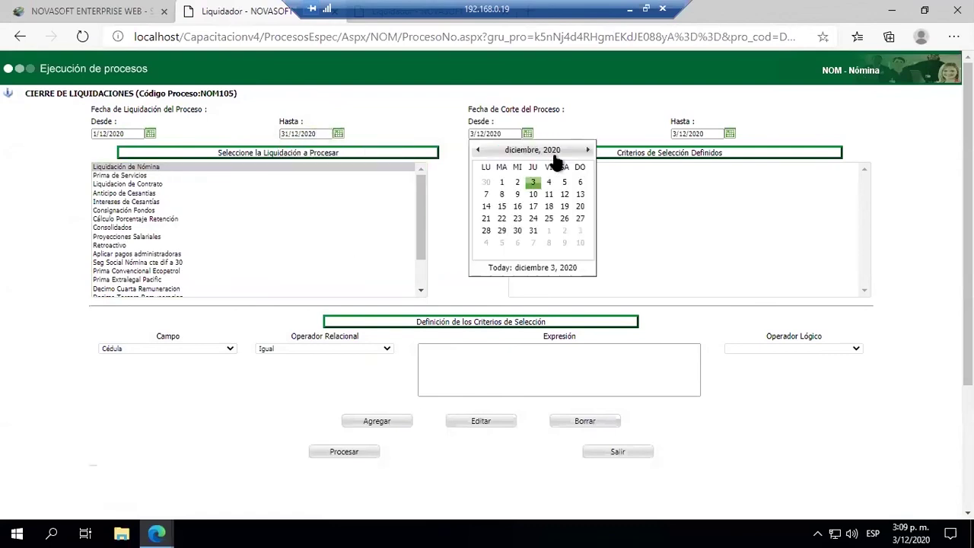
pyautogui.click(502, 183)
pyautogui.click(730, 134)
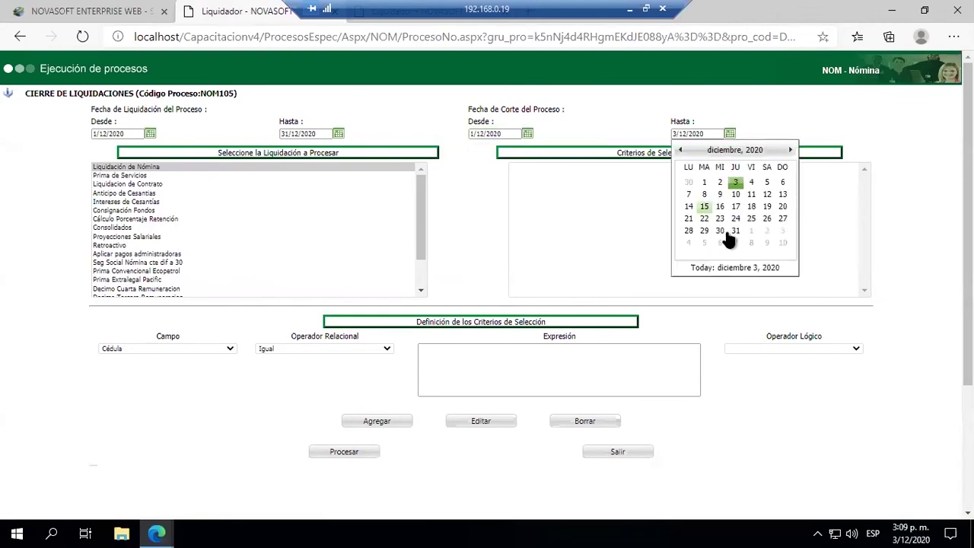
pyautogui.click(733, 231)
# Step: Run the Prima de Servicios liquidation close for 12 employees and return to the main menu
pyautogui.click(107, 176)
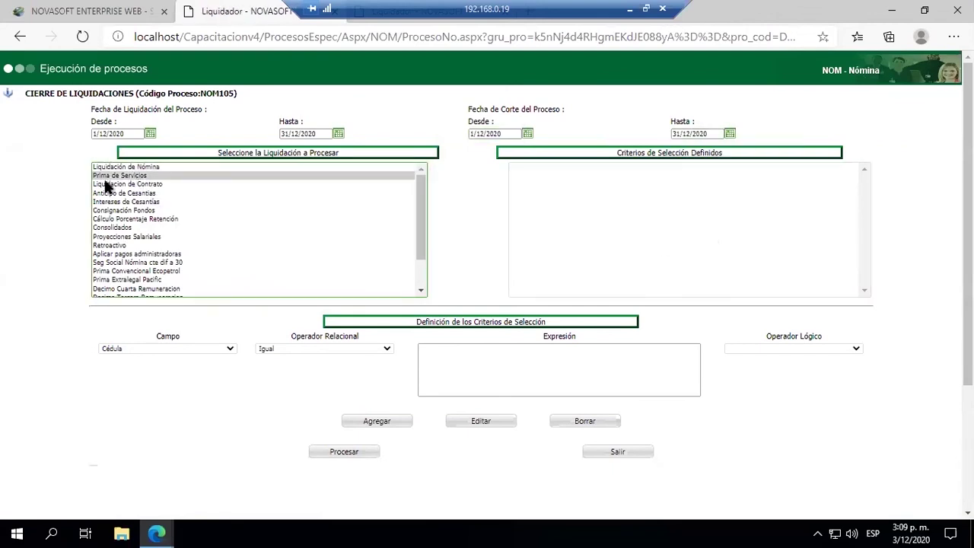
pyautogui.click(344, 456)
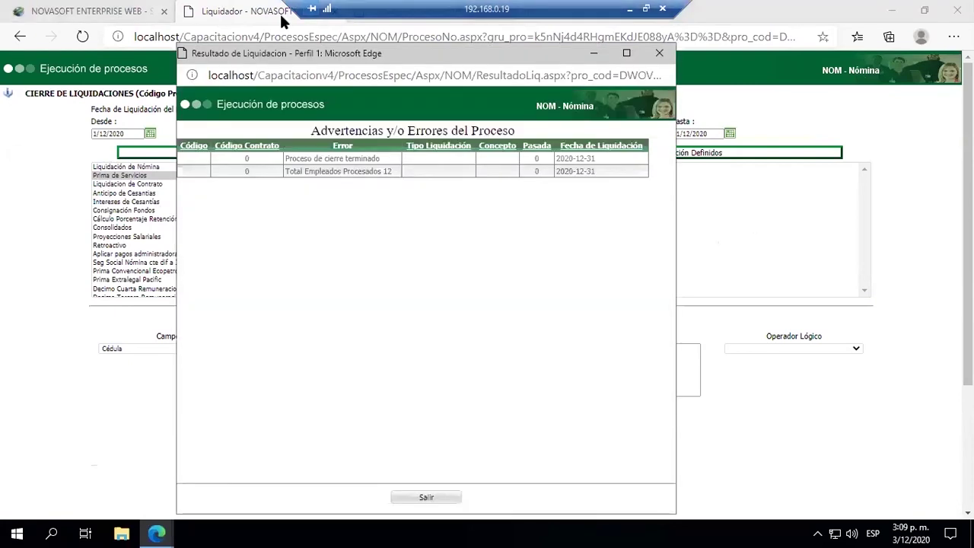
pyautogui.click(660, 53)
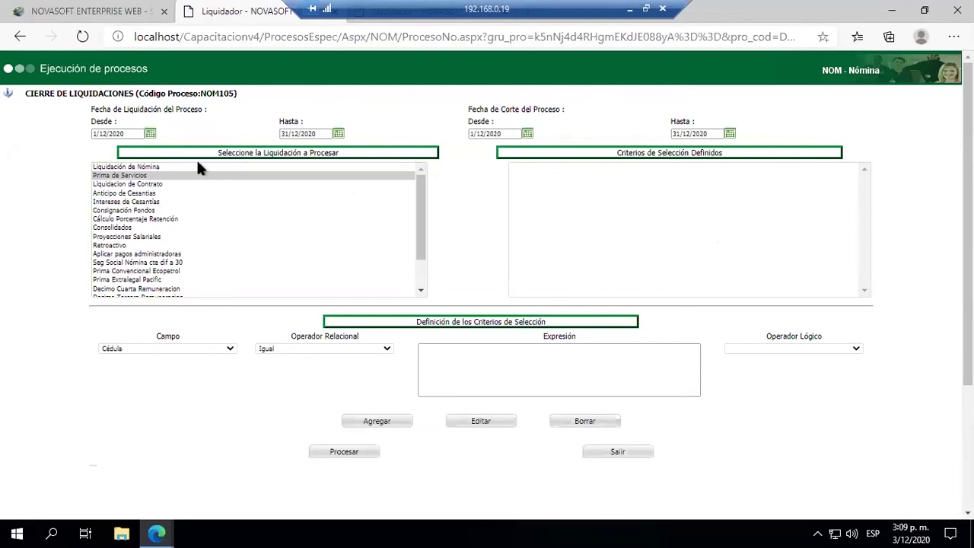
pyautogui.click(84, 11)
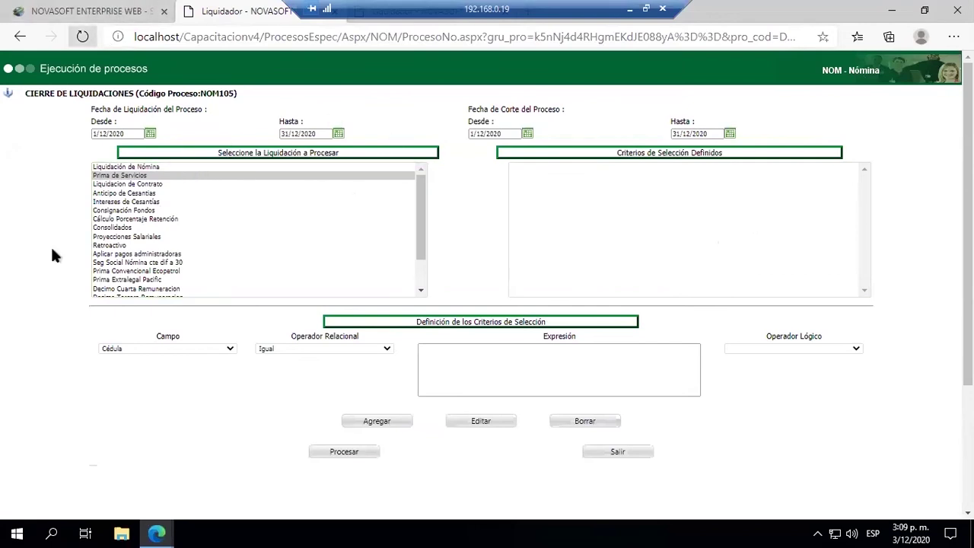
pyautogui.moveTo(26, 194); pyautogui.dragTo(4, 195)
# Step: Re-liquidate payroll with liquidation and cut-off dates 31/12/2020, liquidating all 12 employees and contracts
pyautogui.write('liqui')
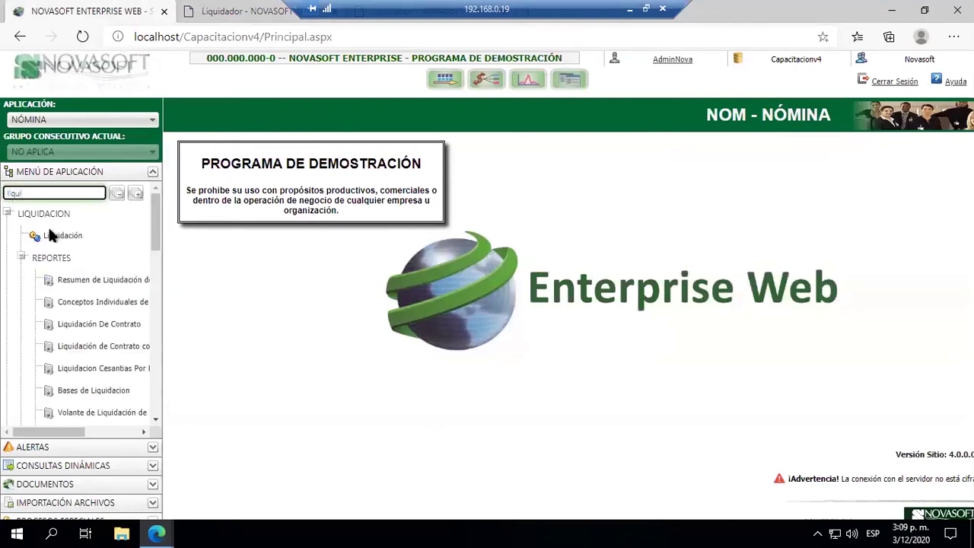
pyautogui.click(52, 236)
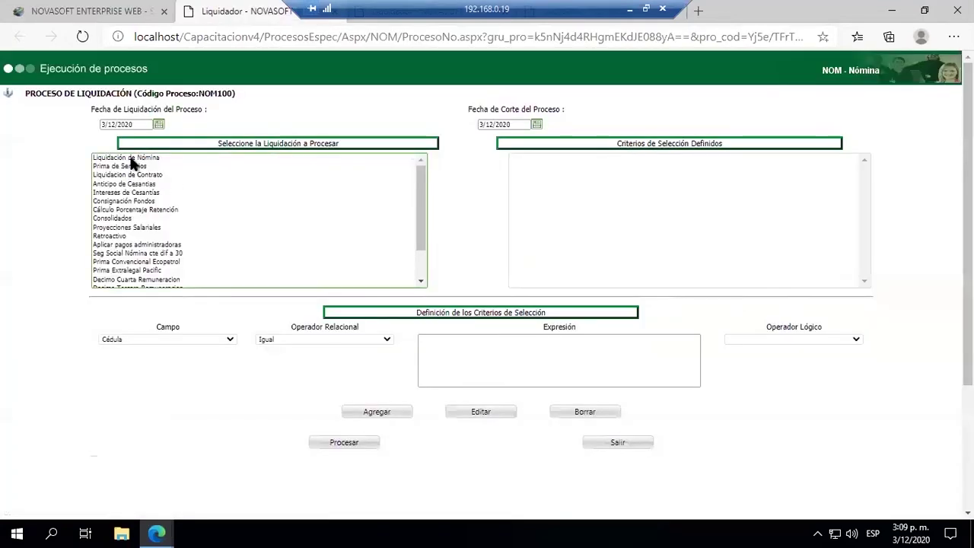
pyautogui.click(158, 124)
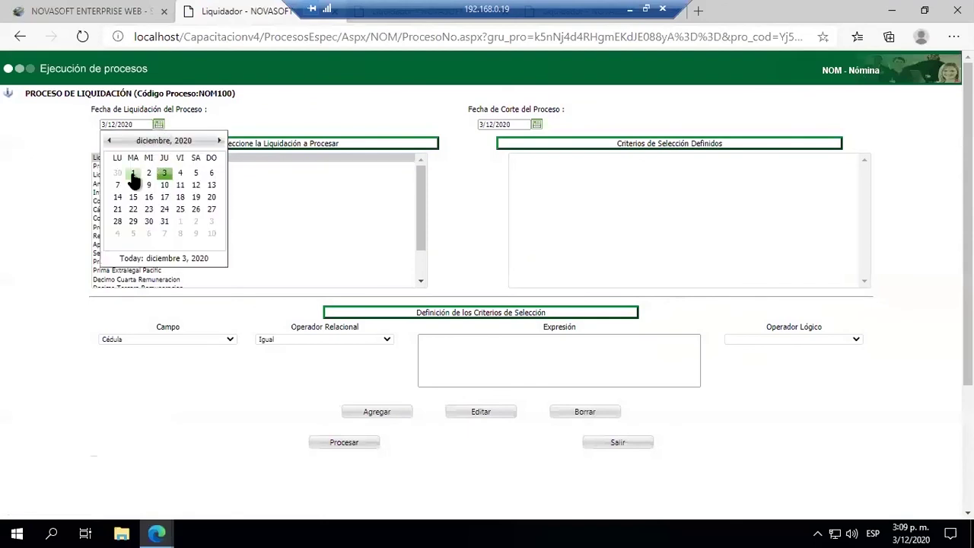
pyautogui.click(164, 222)
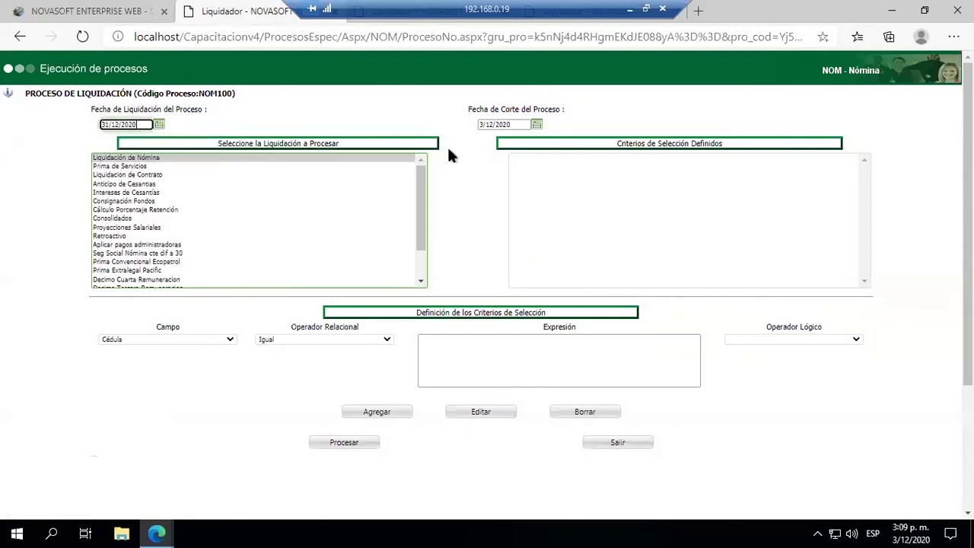
pyautogui.click(537, 124)
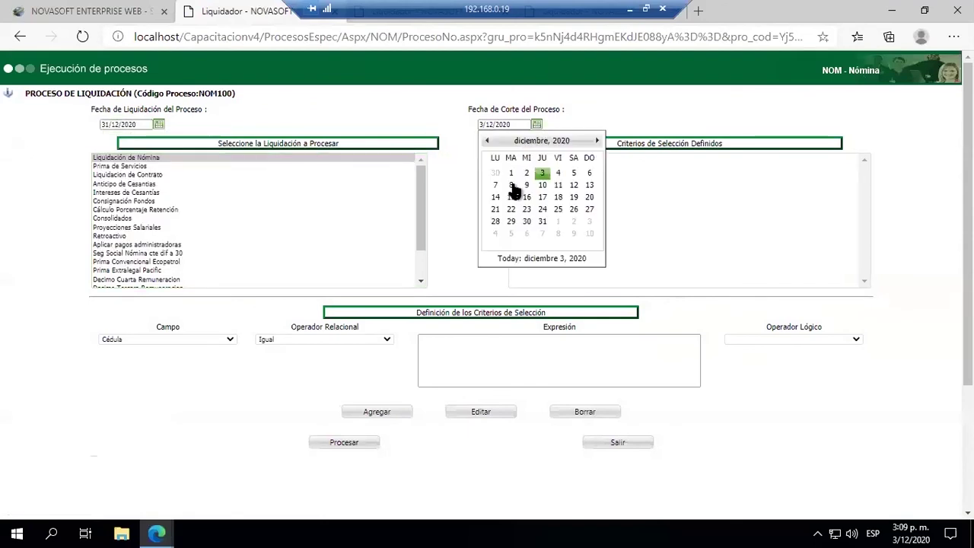
pyautogui.click(542, 222)
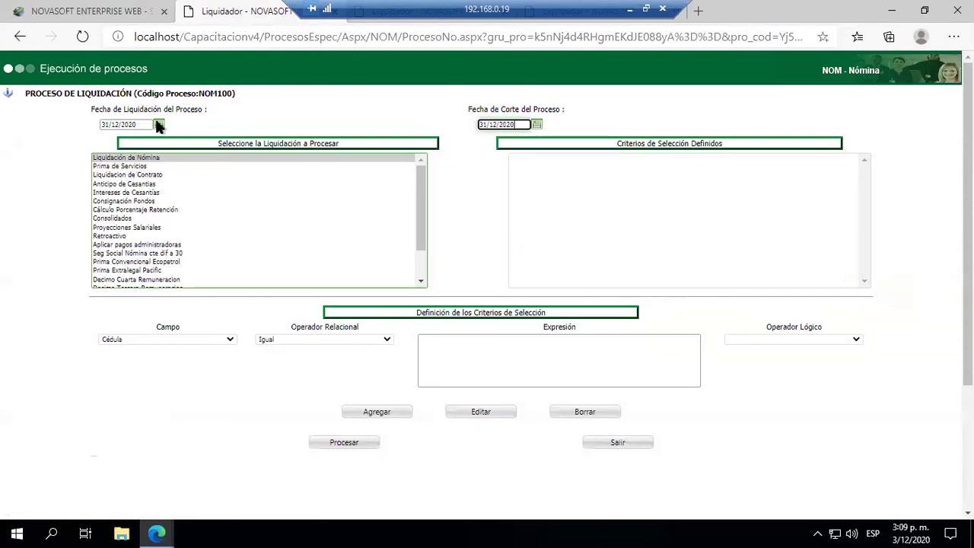
pyautogui.click(358, 444)
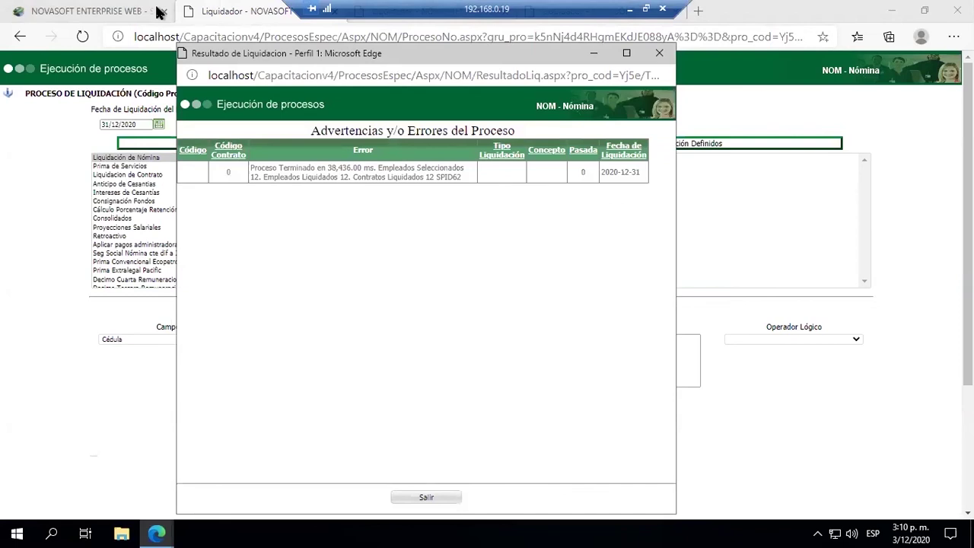
pyautogui.click(659, 55)
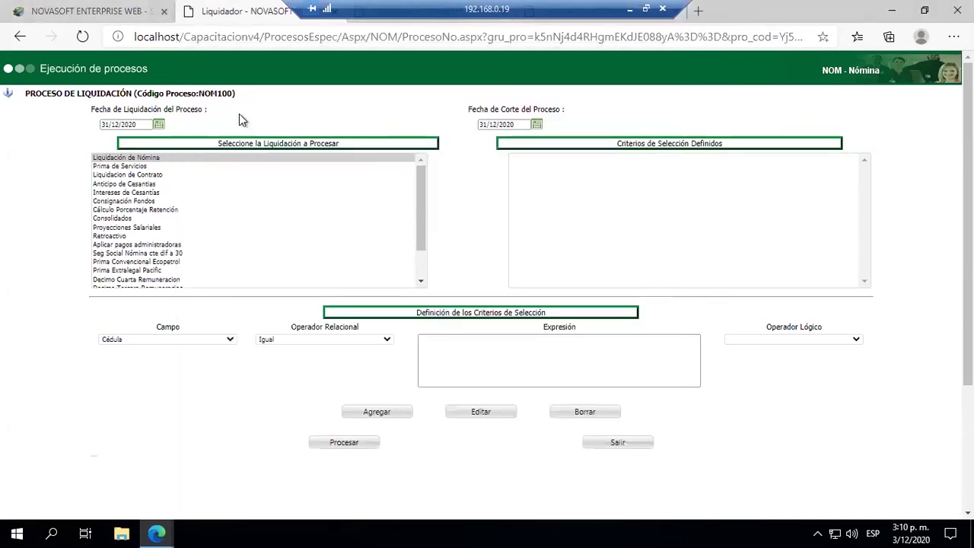
# Step: Reopen the liquidation close process from a 'cierre' menu search, then return to the main menu
pyautogui.click(130, 11)
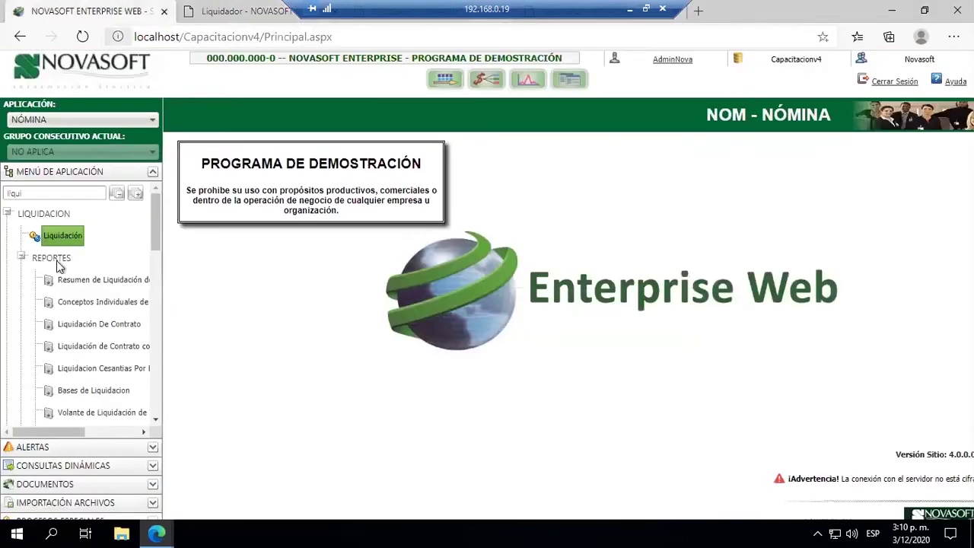
pyautogui.write('cierre')
pyautogui.click(53, 236)
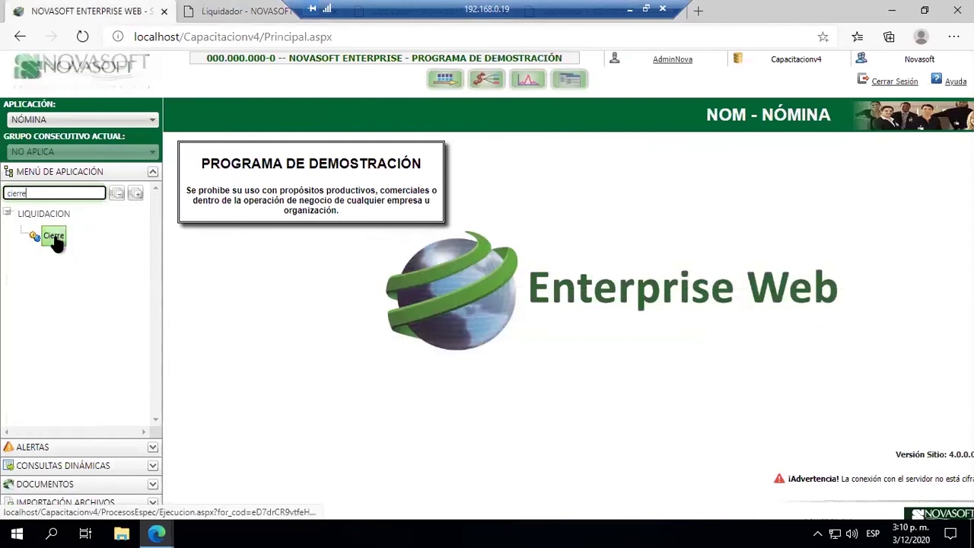
pyautogui.click(250, 11)
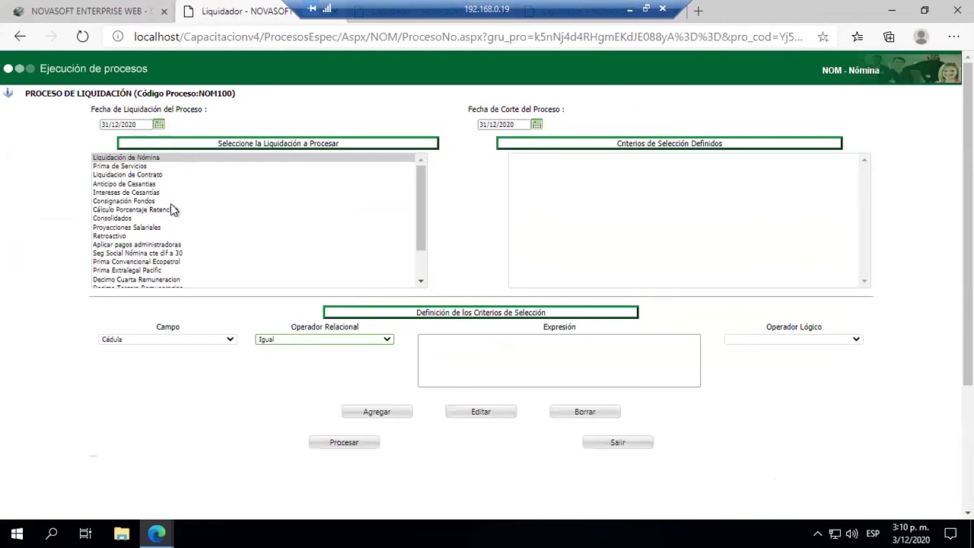
pyautogui.click(106, 11)
# Step: Find the Conceptos master screen through a 'conce' menu search, passing by the Contrato form
pyautogui.moveTo(48, 196); pyautogui.dragTo(4, 204)
pyautogui.write('co')
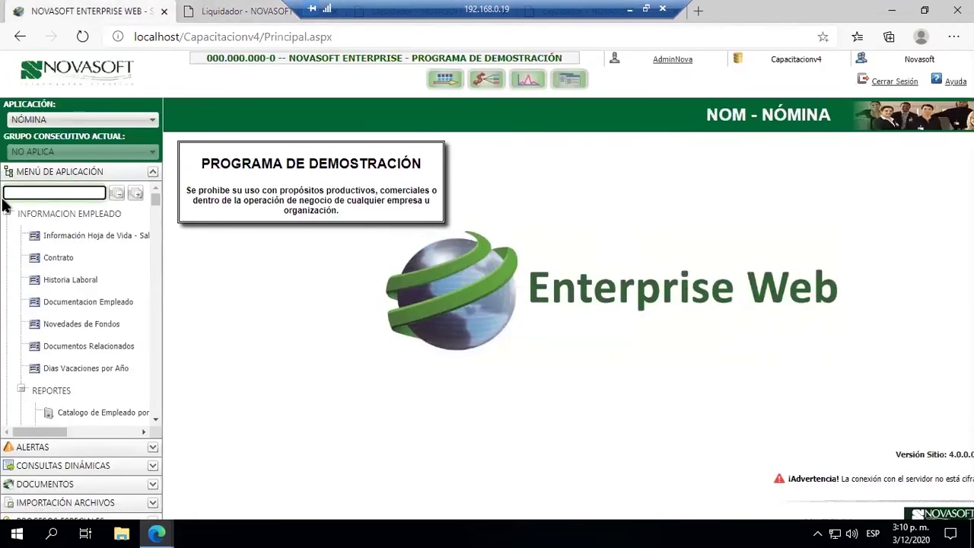
pyautogui.write('n')
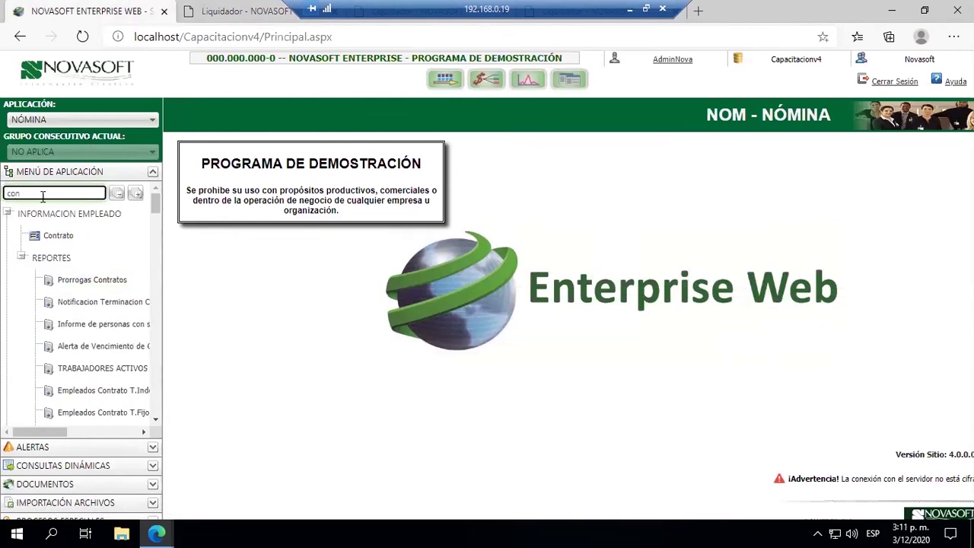
pyautogui.click(53, 241)
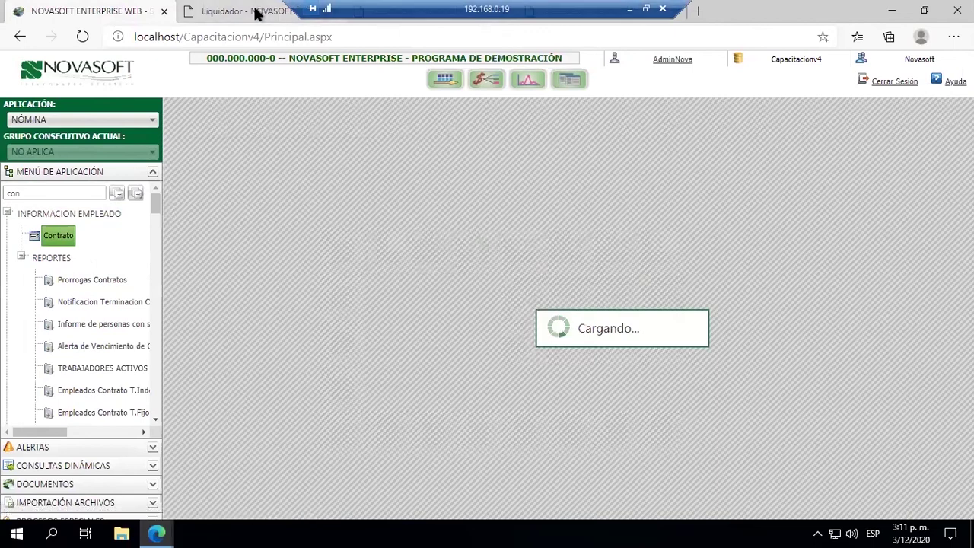
pyautogui.click(21, 258)
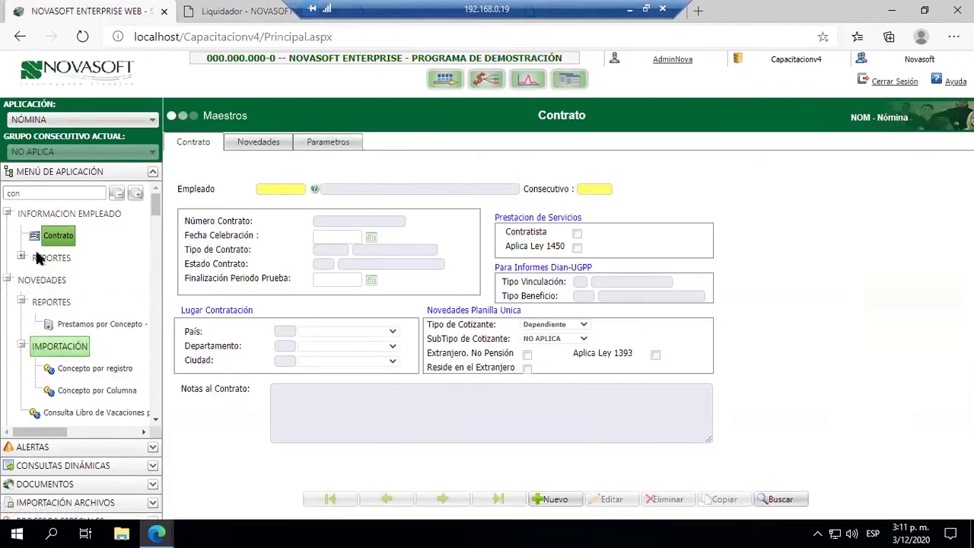
pyautogui.click(27, 192)
pyautogui.write('cep')
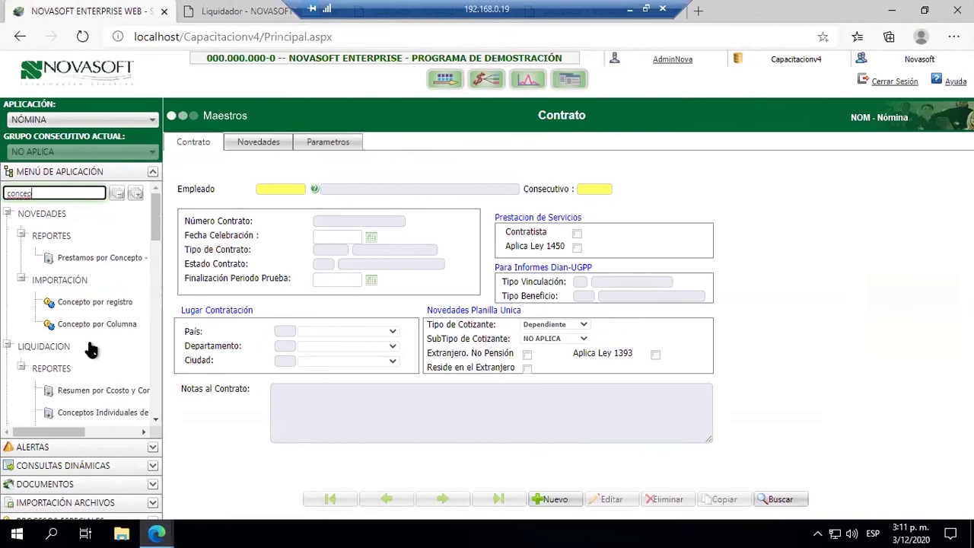
pyautogui.scroll(-3, 83, 396)
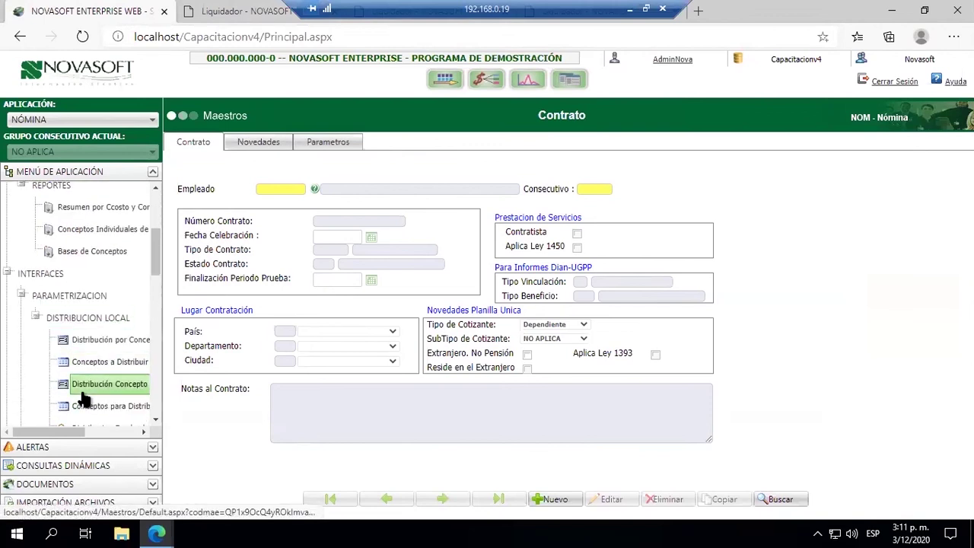
pyautogui.scroll(-5, 82, 397)
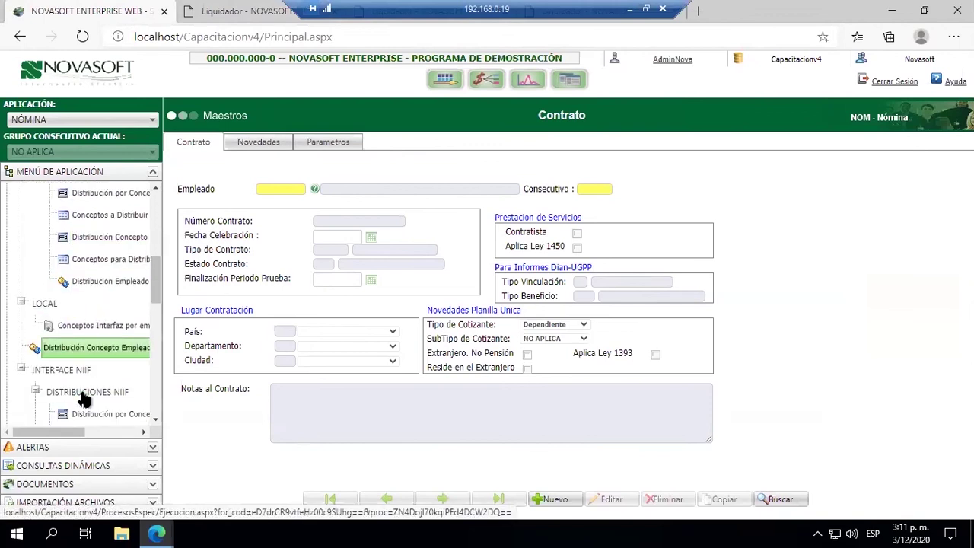
pyautogui.scroll(-3, 79, 392)
pyautogui.click(76, 401)
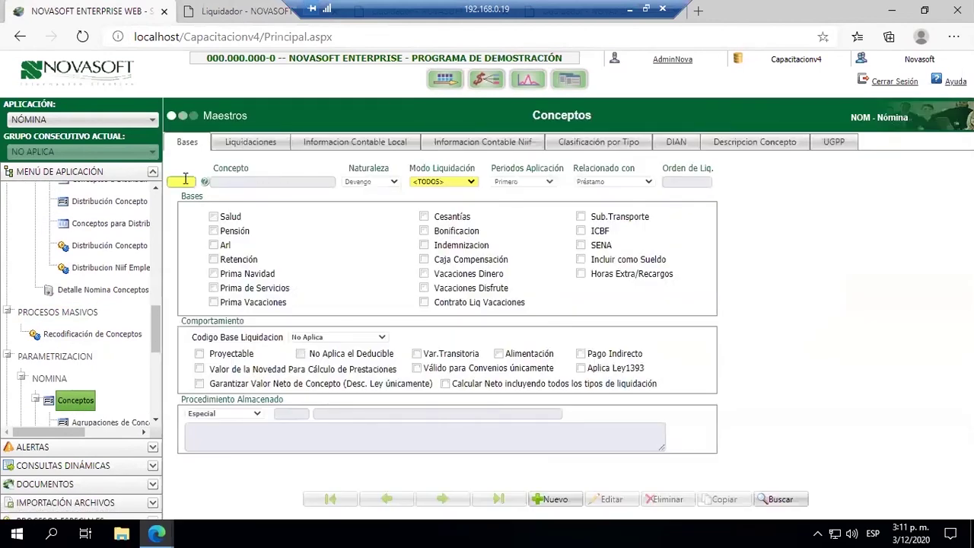
# Step: Change concept 001500 Prima de Servicios' first liquidation type from 02 to 01 and save it
pyautogui.click(182, 181)
pyautogui.press('Tab')
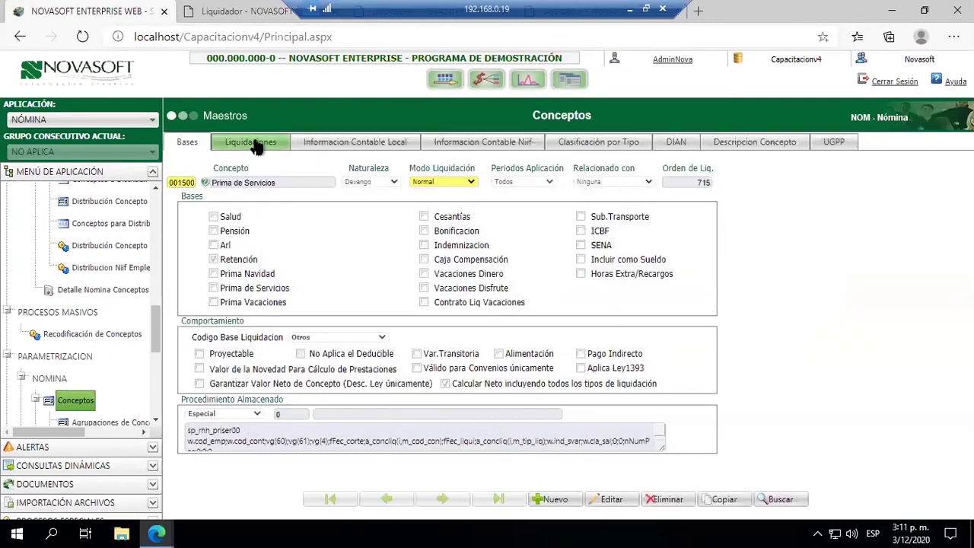
pyautogui.click(250, 143)
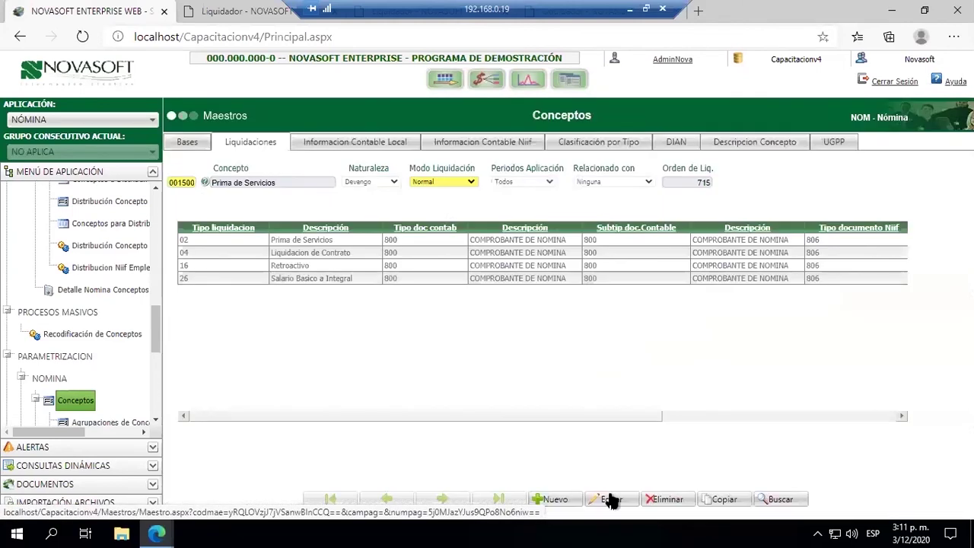
pyautogui.click(612, 499)
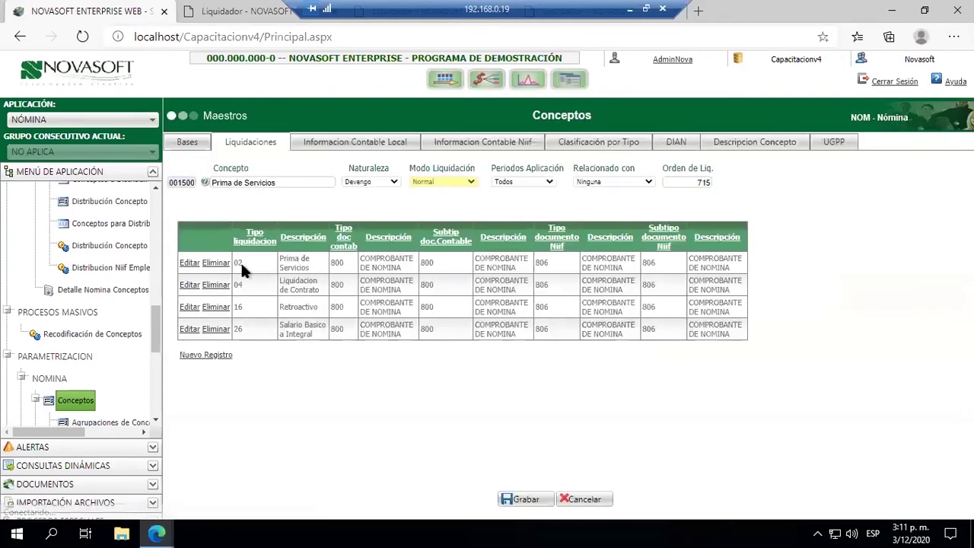
pyautogui.click(189, 263)
pyautogui.moveTo(265, 253); pyautogui.dragTo(238, 260)
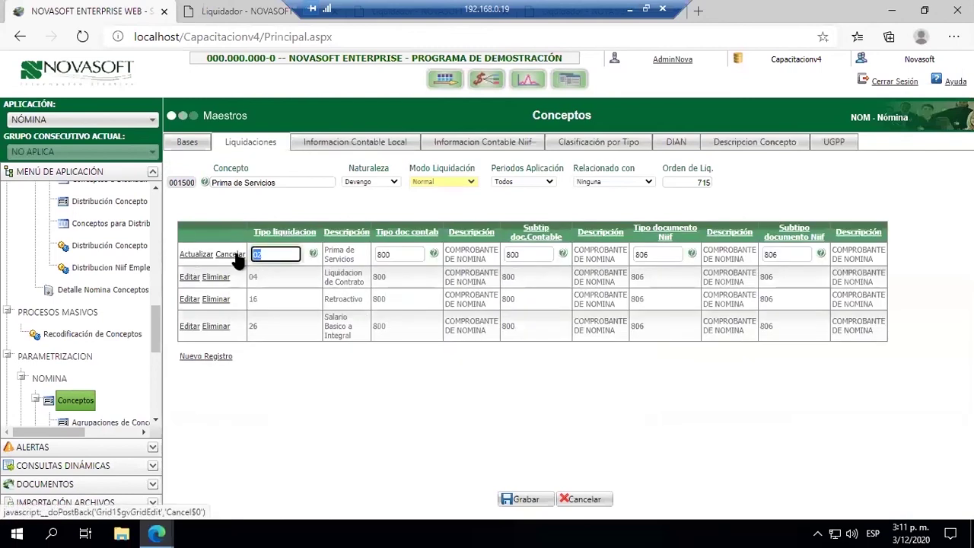
pyautogui.write('01')
pyautogui.press('Tab')
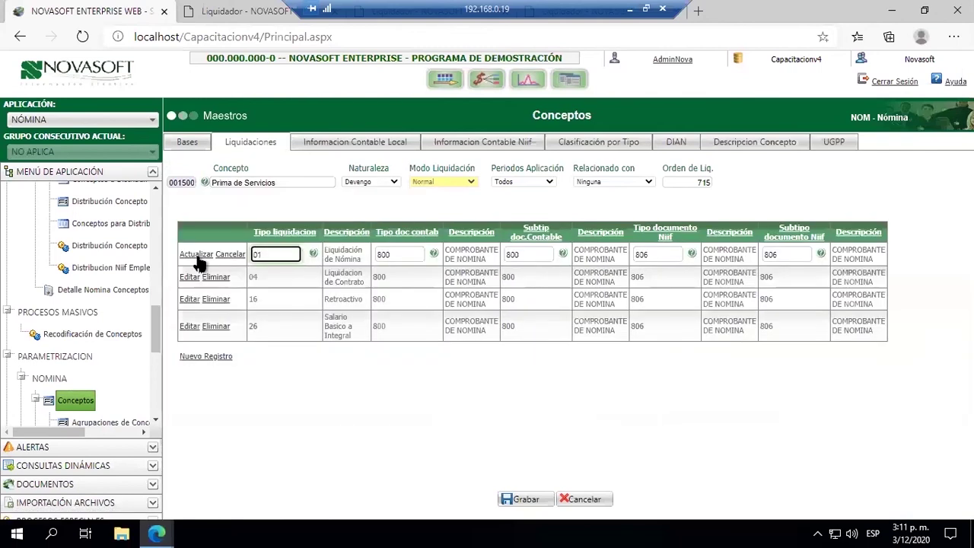
pyautogui.click(196, 255)
pyautogui.click(527, 500)
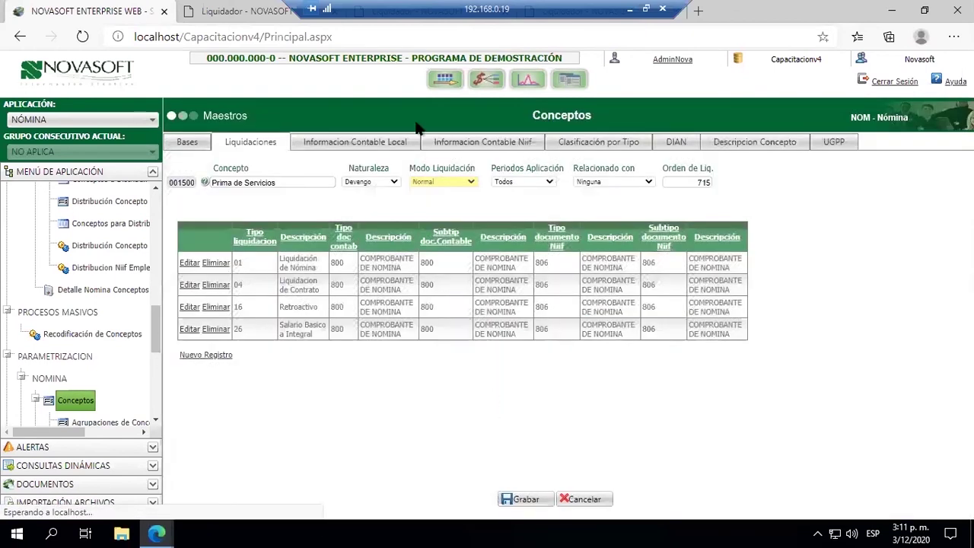
pyautogui.click(234, 11)
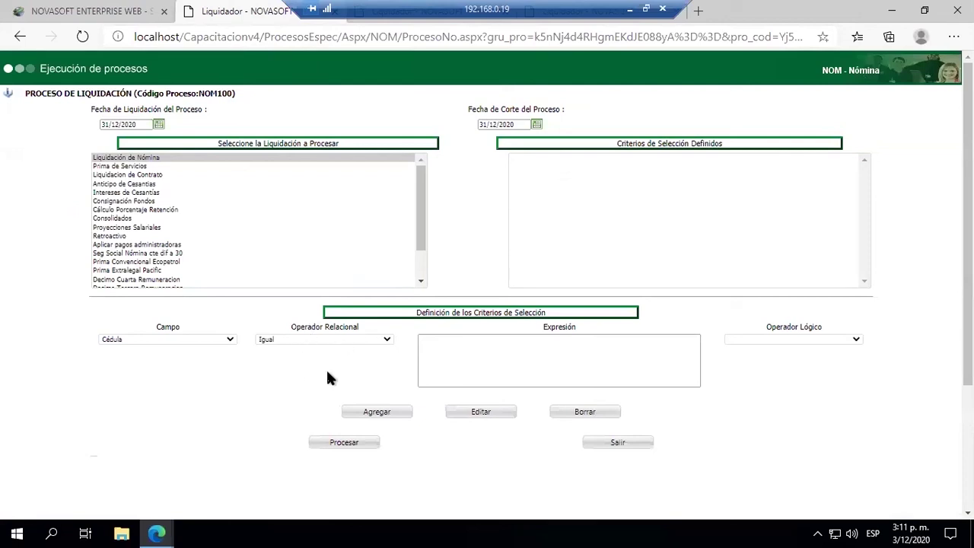
pyautogui.click(92, 10)
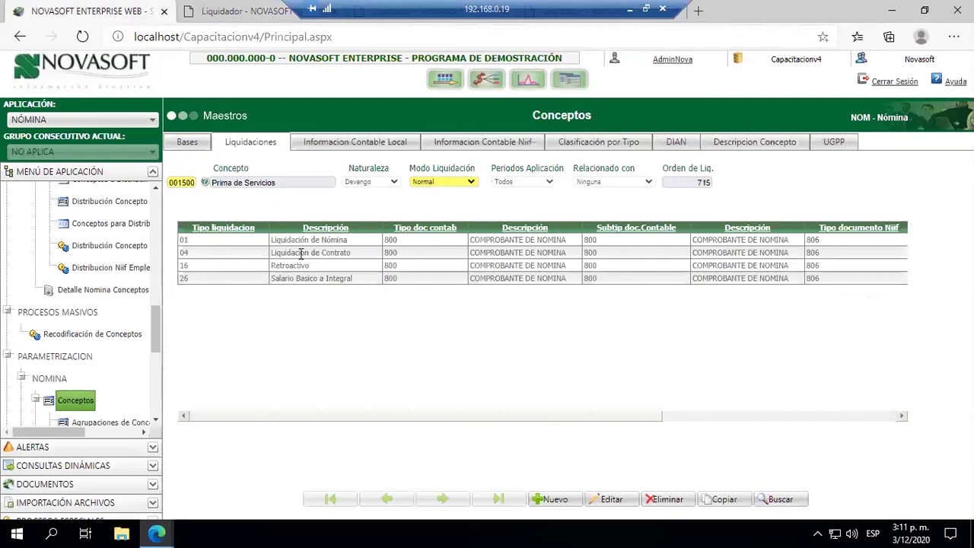
# Step: Rerun the NOM100 Liquidación de Nómina dated 31/12/2020 from the Liquidador tab
pyautogui.click(237, 13)
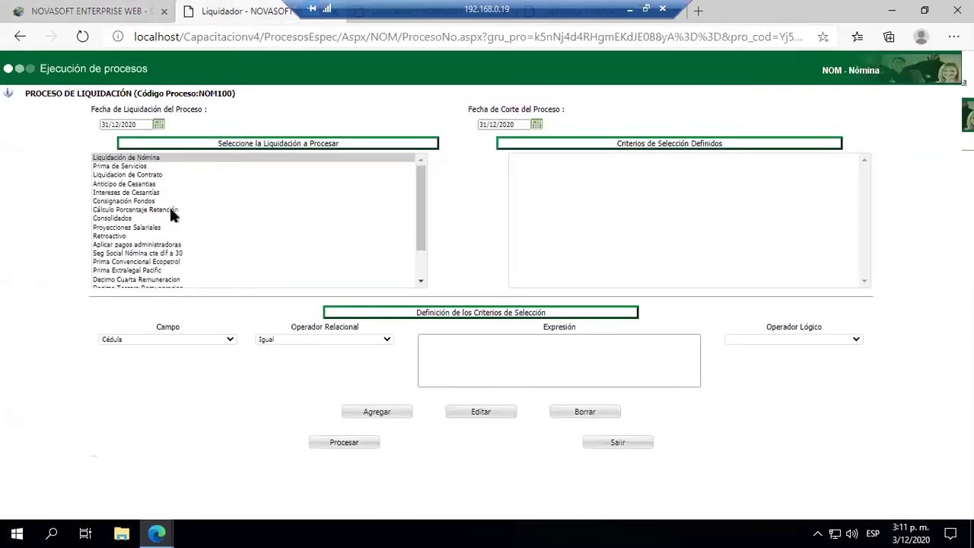
pyautogui.click(337, 442)
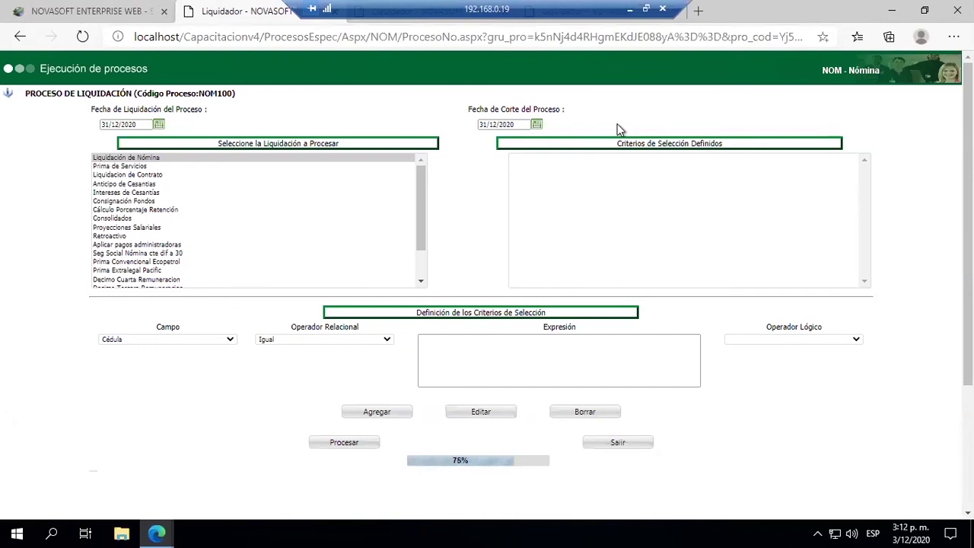
# Step: Open the NOM211 Listado de Nómina - Alfabético via an 'alfab' search and search by Fecha Corte
pyautogui.click(122, 13)
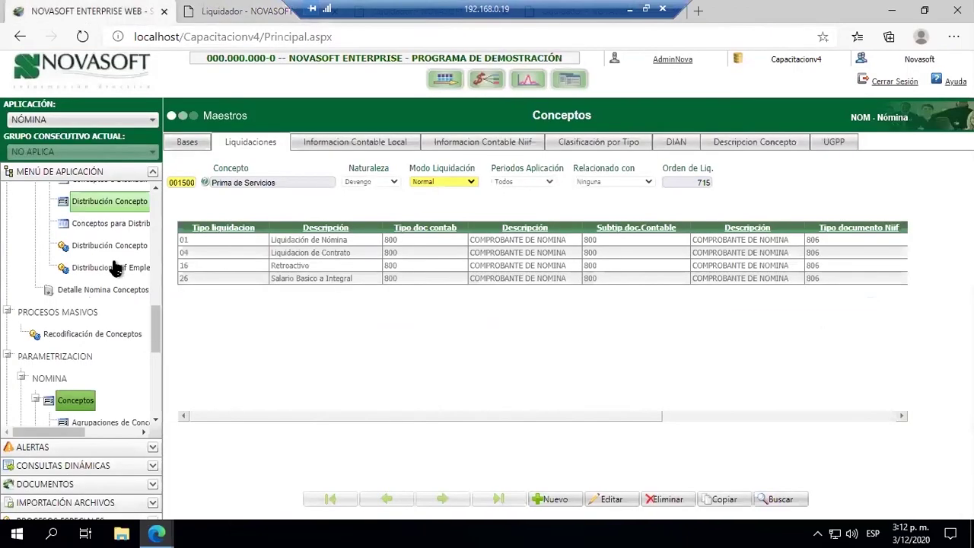
pyautogui.scroll(10, 60, 236)
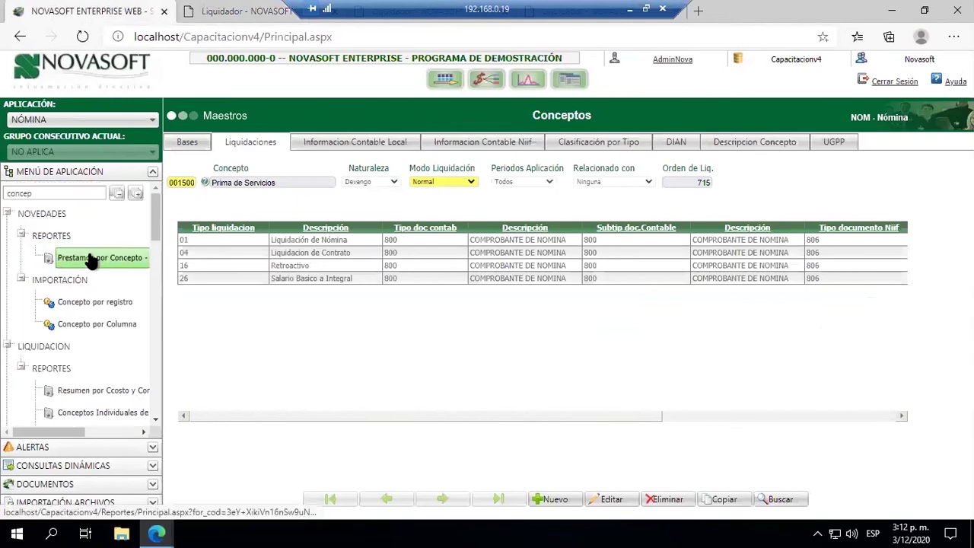
pyautogui.moveTo(44, 192); pyautogui.dragTo(6, 196)
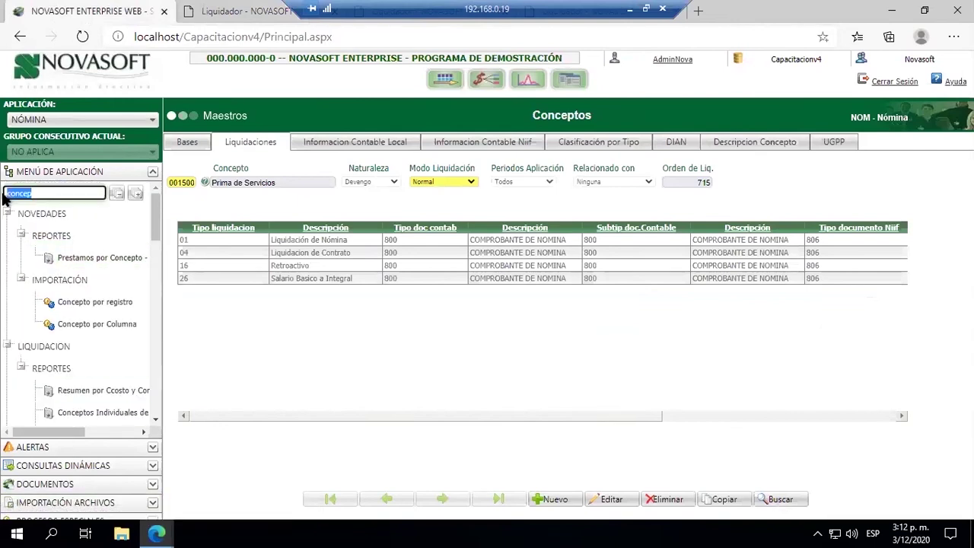
pyautogui.write('alfab')
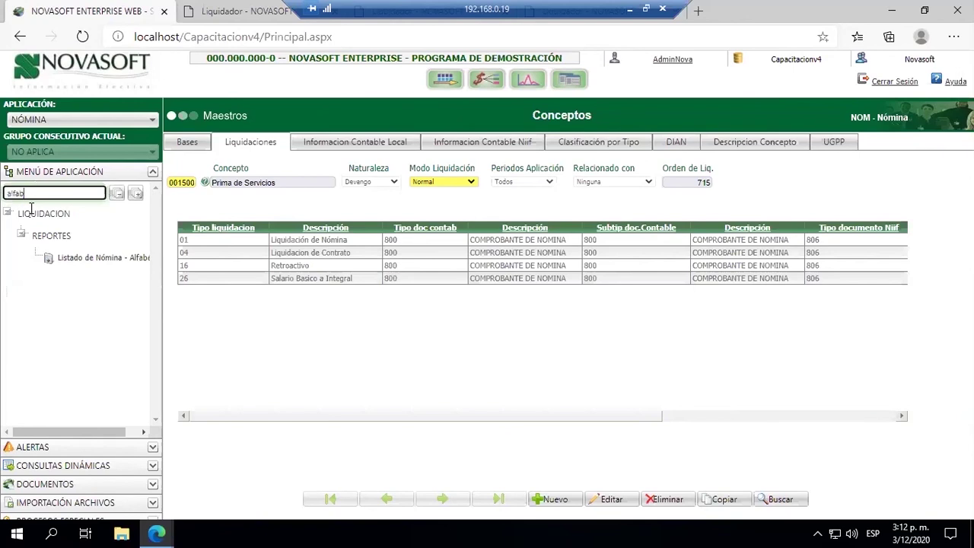
pyautogui.click(69, 259)
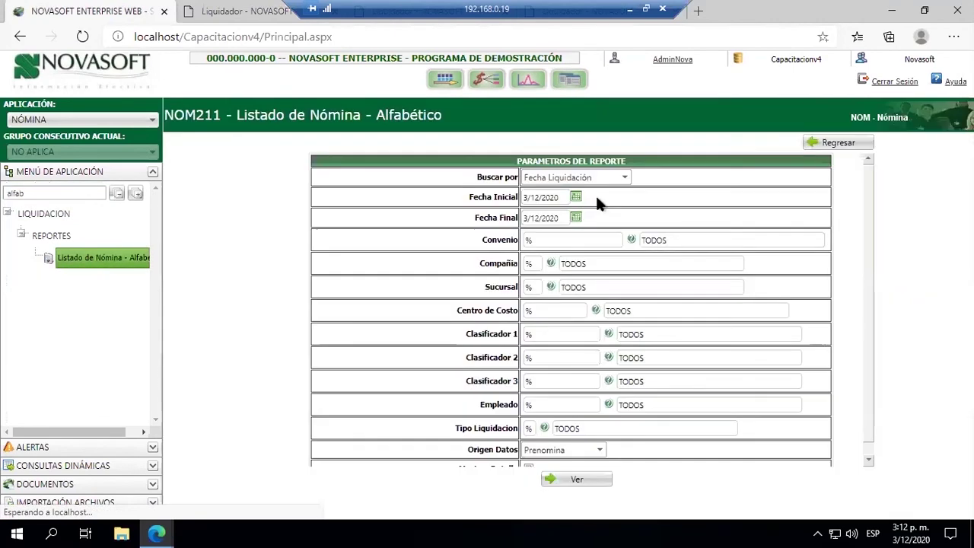
pyautogui.click(584, 179)
pyautogui.click(591, 203)
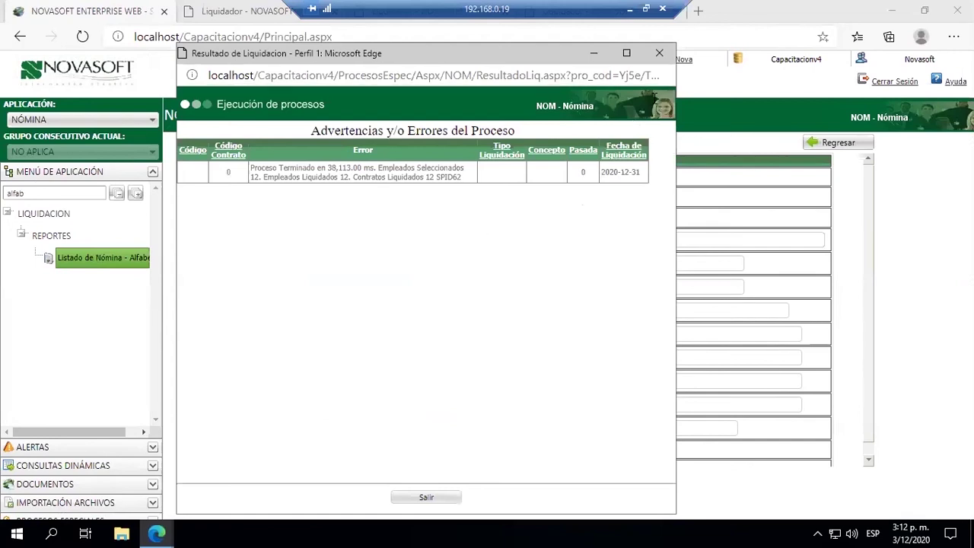
pyautogui.click(660, 54)
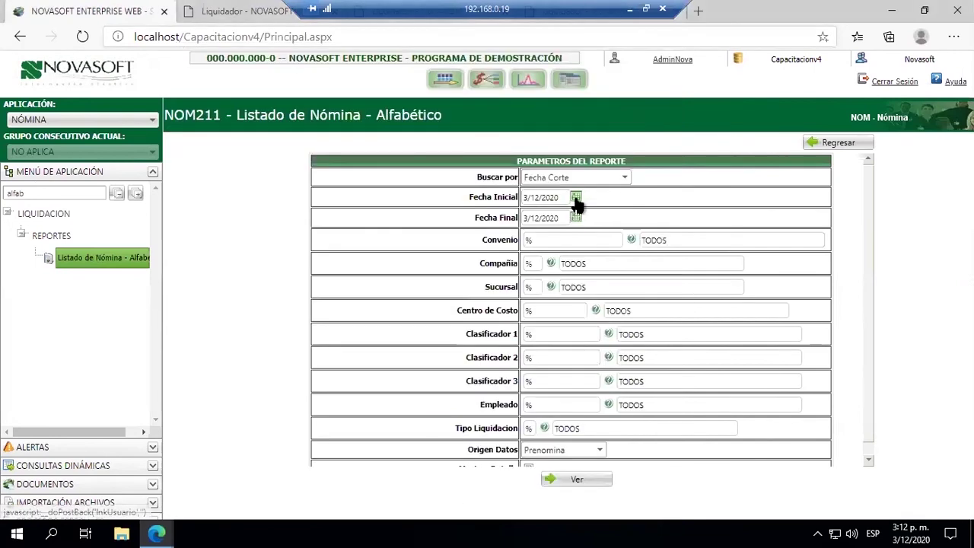
# Step: Set the cut-off range to 1/12/2020–31/12/2020 and generate the NOM211 listing
pyautogui.click(576, 196)
pyautogui.click(554, 247)
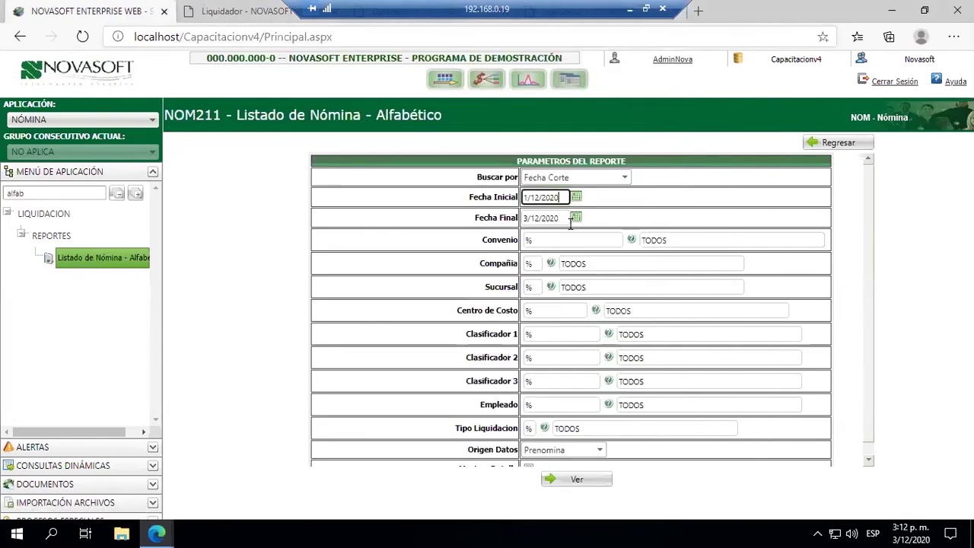
pyautogui.click(576, 218)
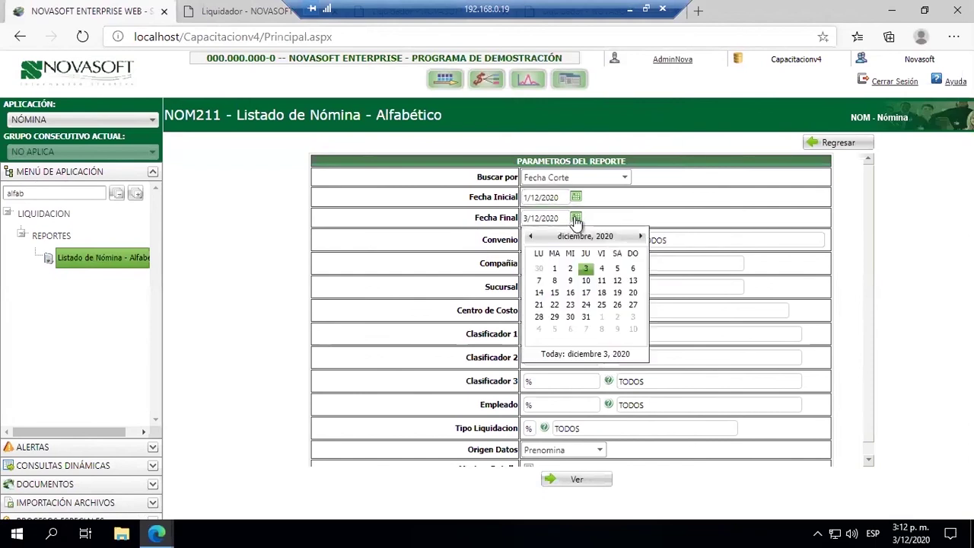
pyautogui.click(586, 317)
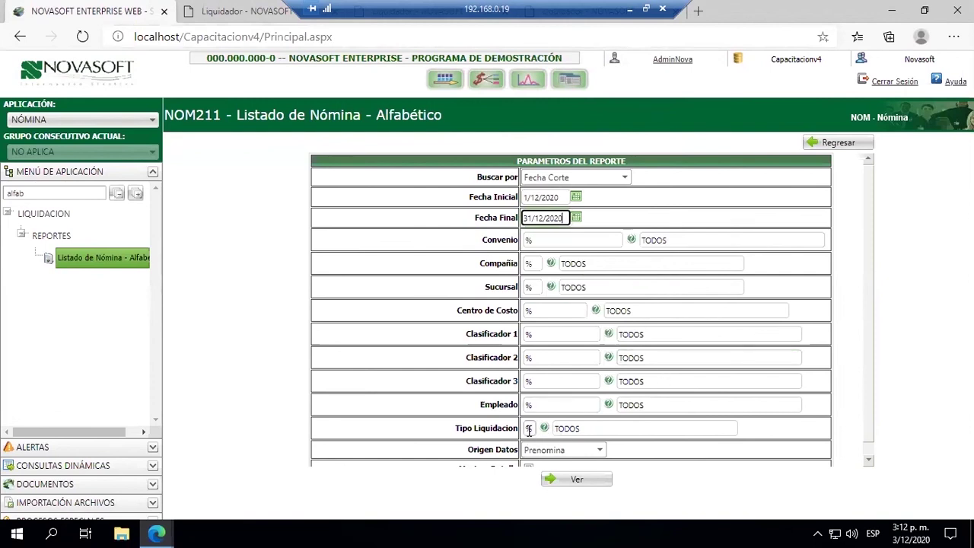
pyautogui.click(496, 441)
pyautogui.scroll(-1, 559, 343)
pyautogui.click(582, 438)
pyautogui.click(584, 475)
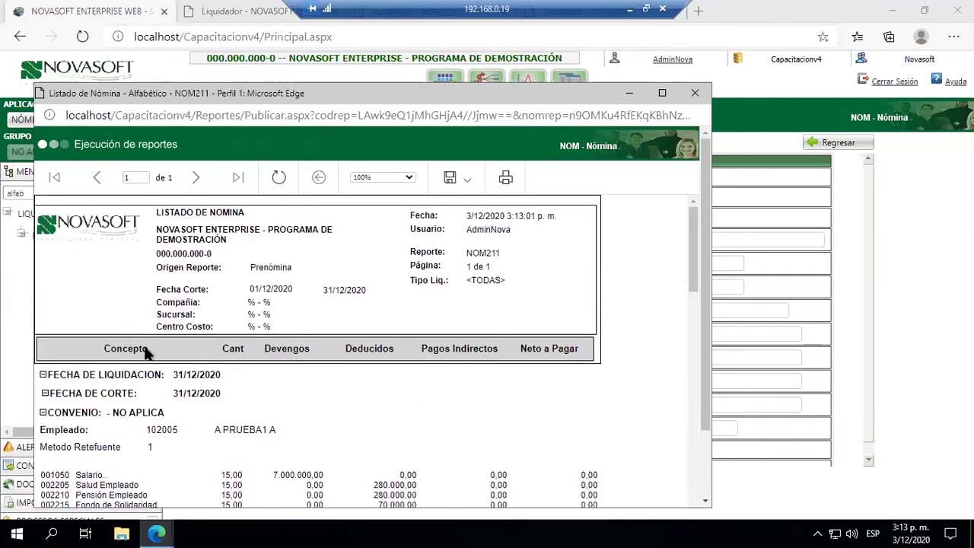
pyautogui.scroll(-1, 229, 374)
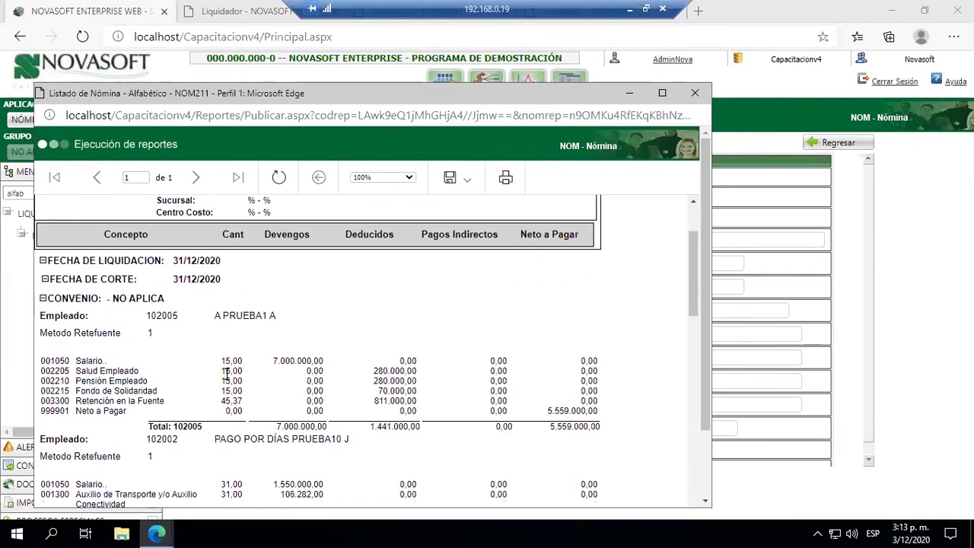
pyautogui.scroll(-2, 226, 380)
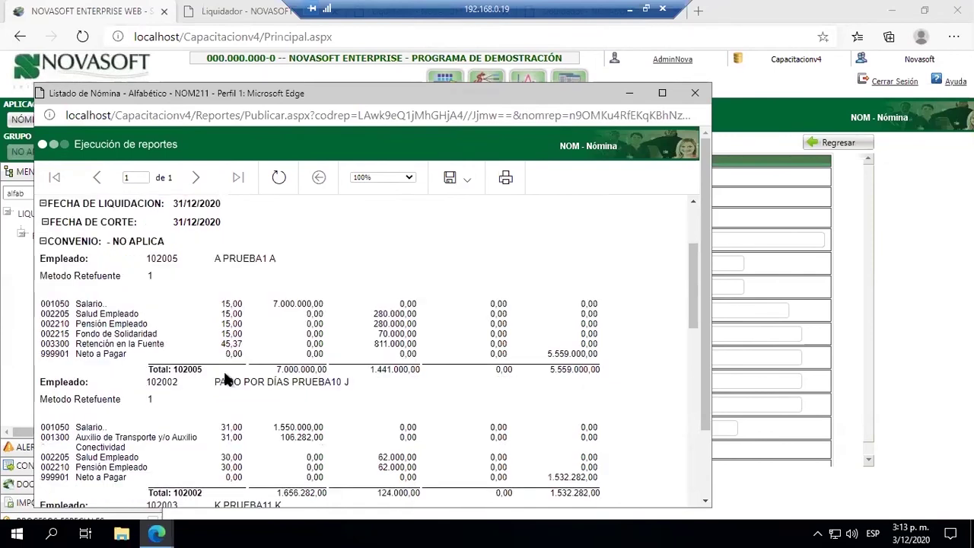
pyautogui.scroll(-3, 226, 376)
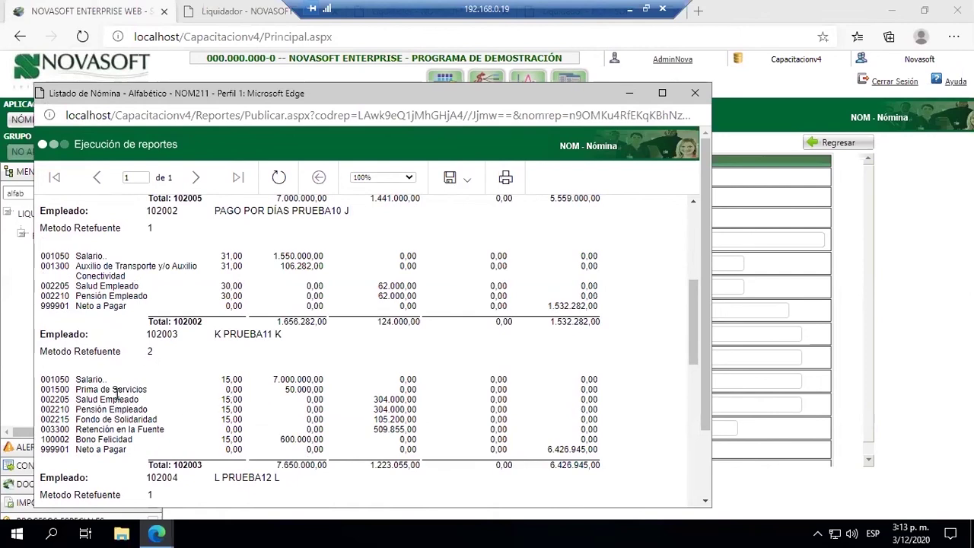
pyautogui.moveTo(284, 389); pyautogui.dragTo(320, 390)
pyautogui.scroll(-1, 294, 358)
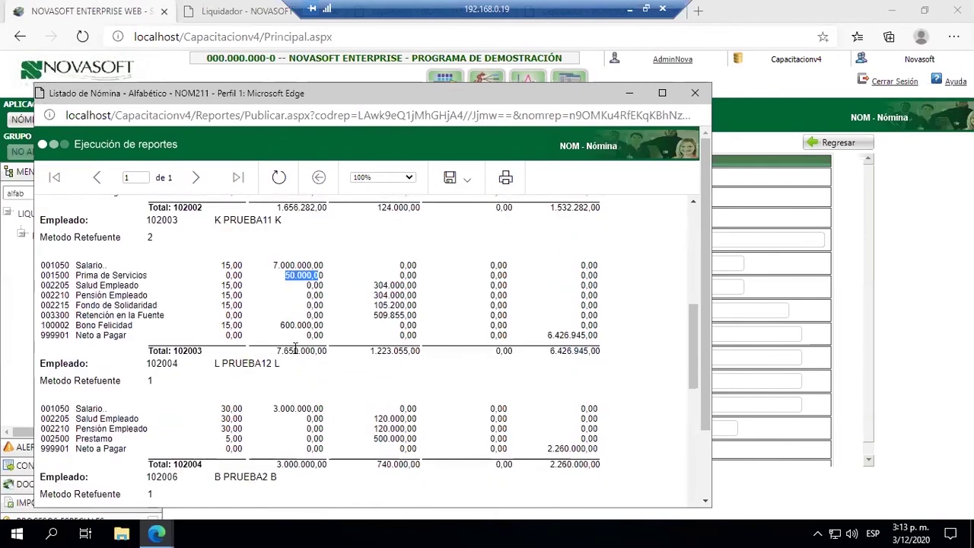
pyautogui.scroll(-2, 295, 350)
pyautogui.scroll(-5, 297, 358)
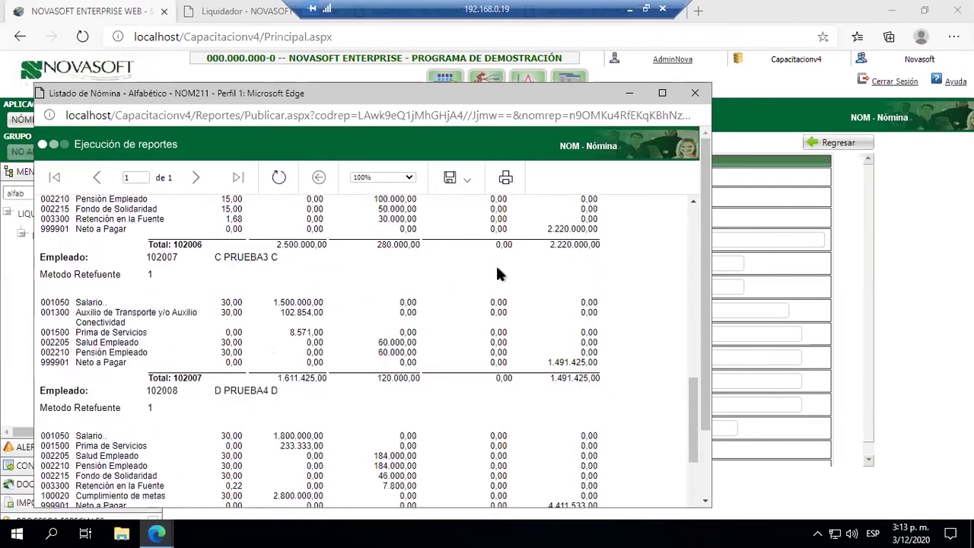
pyautogui.scroll(-8, 460, 413)
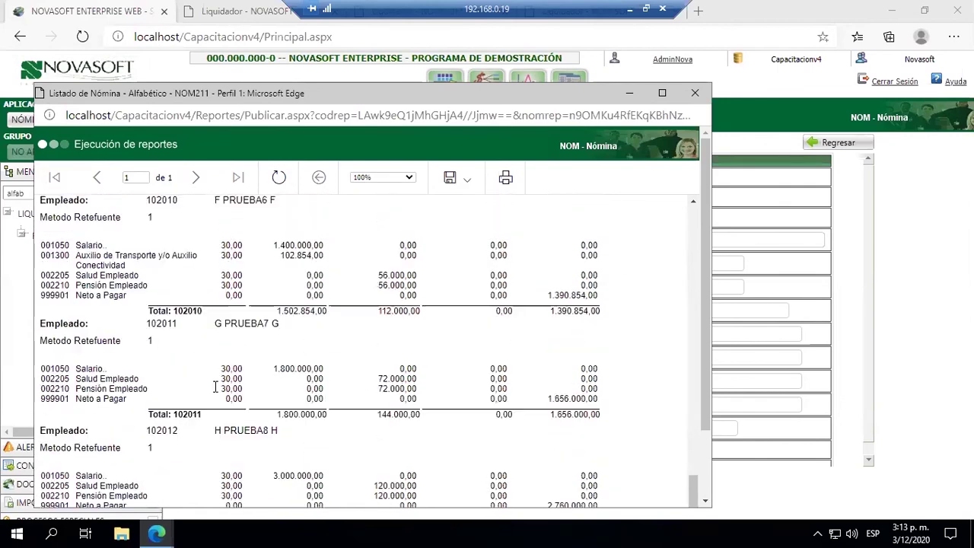
pyautogui.scroll(-3, 216, 387)
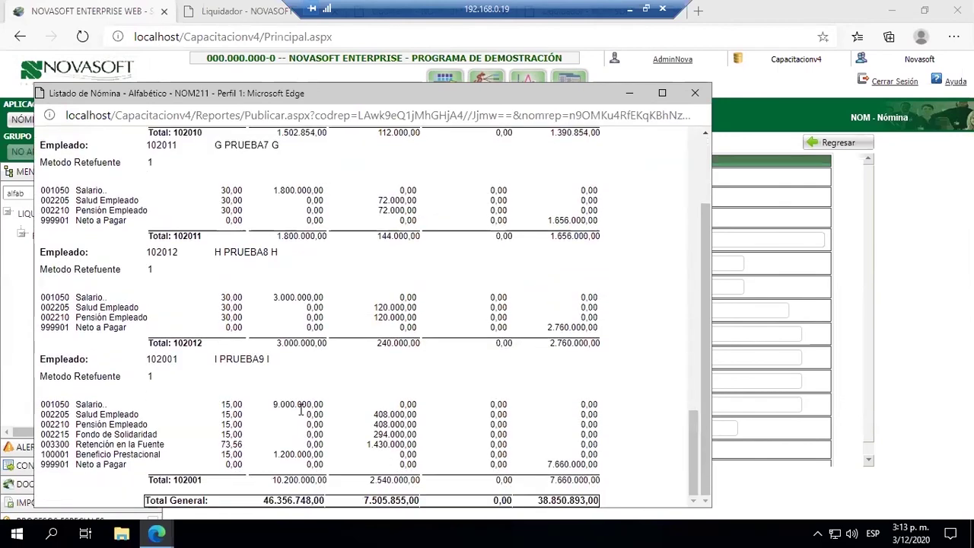
pyautogui.scroll(20, 299, 411)
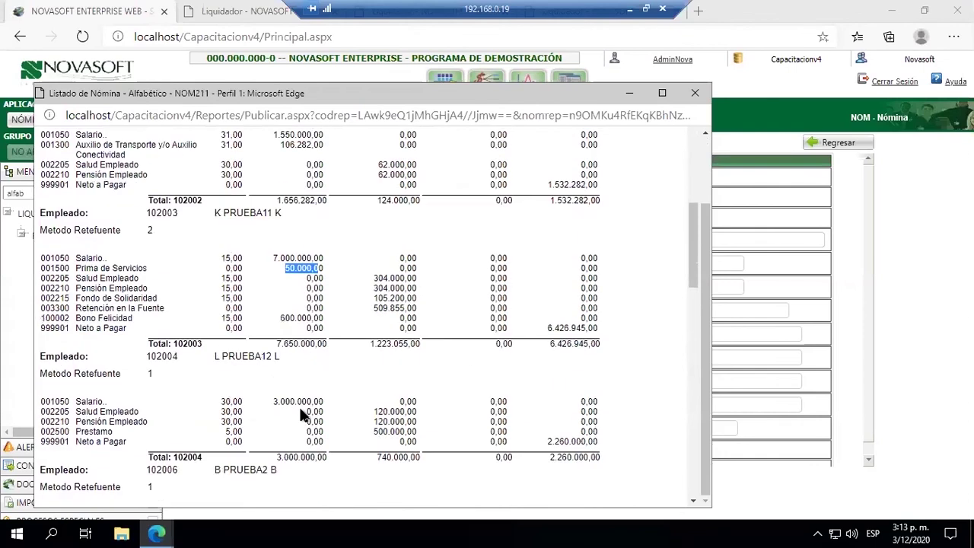
pyautogui.scroll(3, 301, 414)
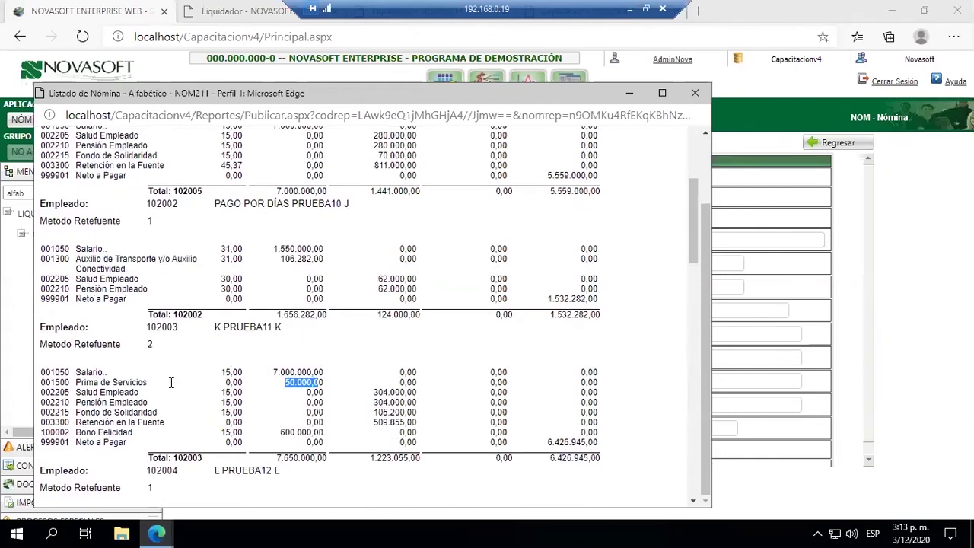
pyautogui.click(76, 388)
pyautogui.scroll(7, 244, 398)
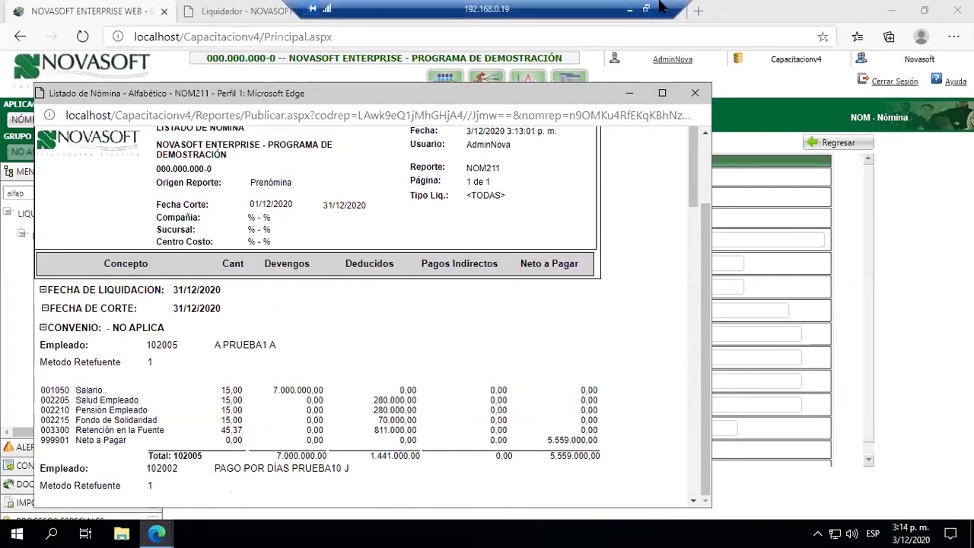
# Step: Open the Bases de Retención 2017 report via a 'bases' search and search by Fecha Corte
pyautogui.click(890, 364)
pyautogui.doubleClick(85, 194)
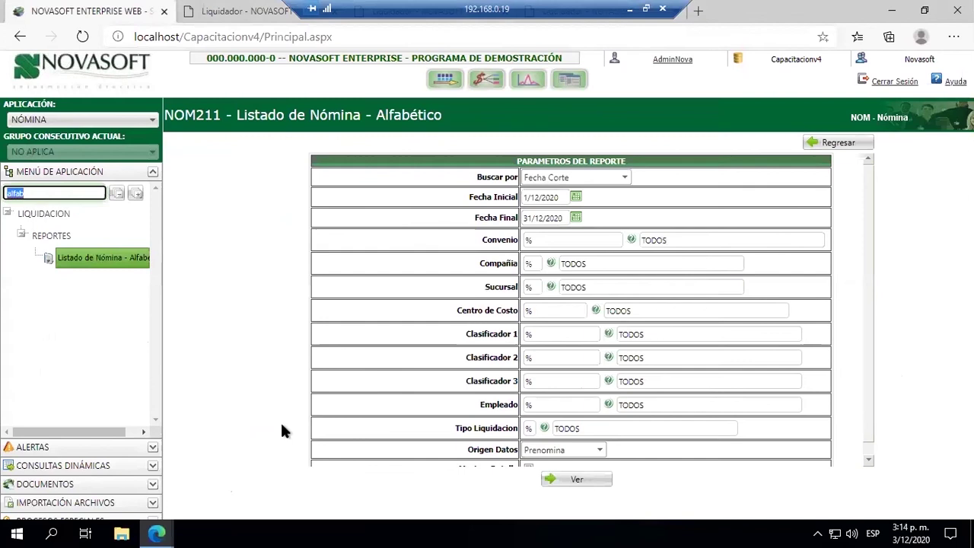
pyautogui.write('bases')
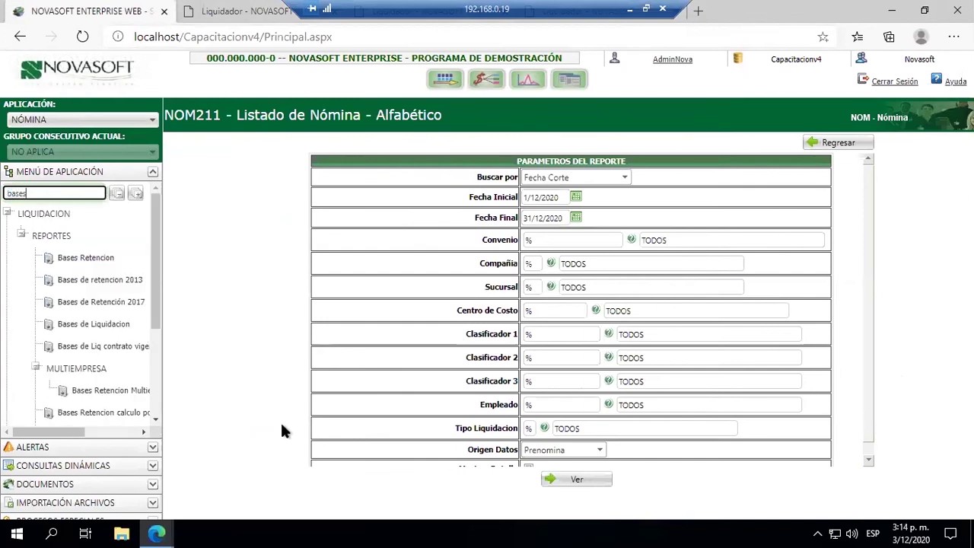
pyautogui.click(122, 304)
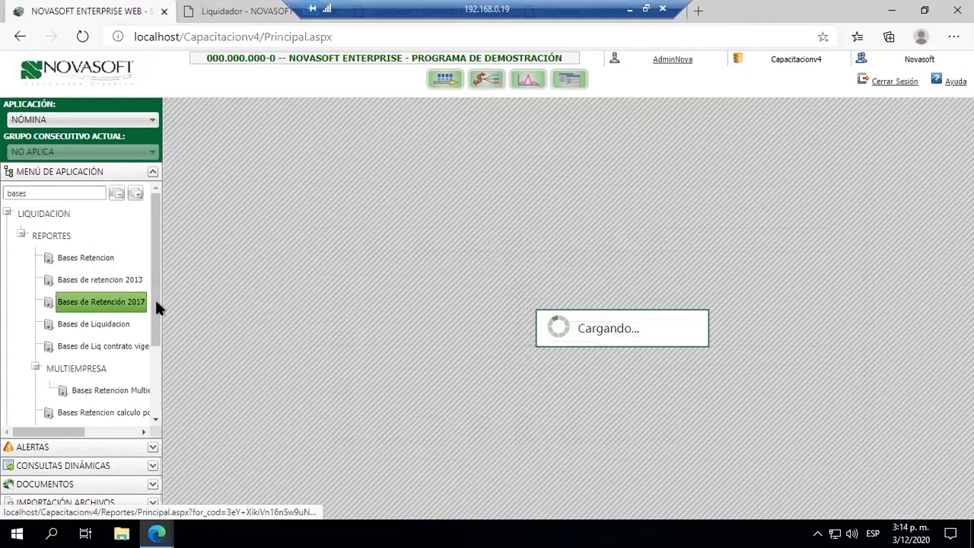
pyautogui.click(172, 97)
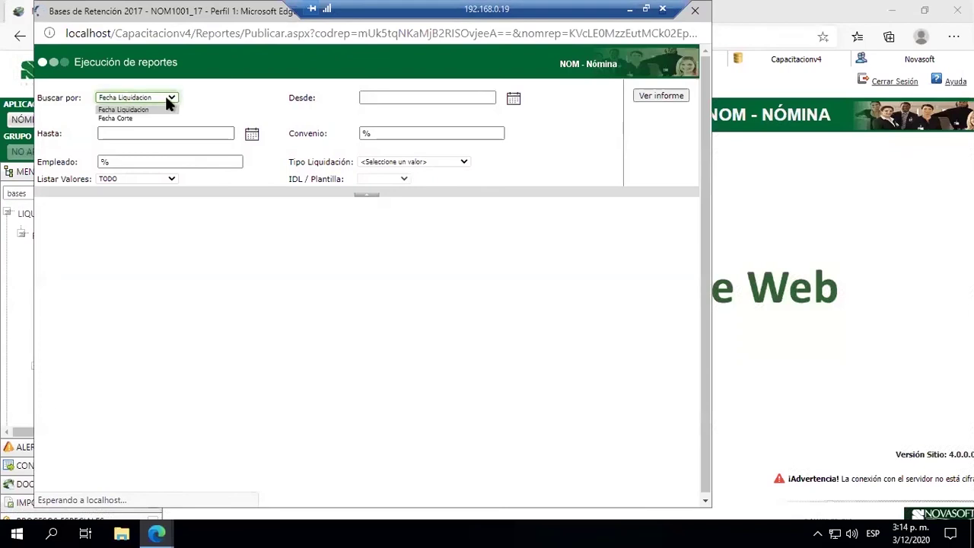
pyautogui.click(156, 115)
# Step: Set dates 1/12/2020–31/12/2020, Tipo <TODAS> and IDL TODOS, then generate the report
pyautogui.click(418, 99)
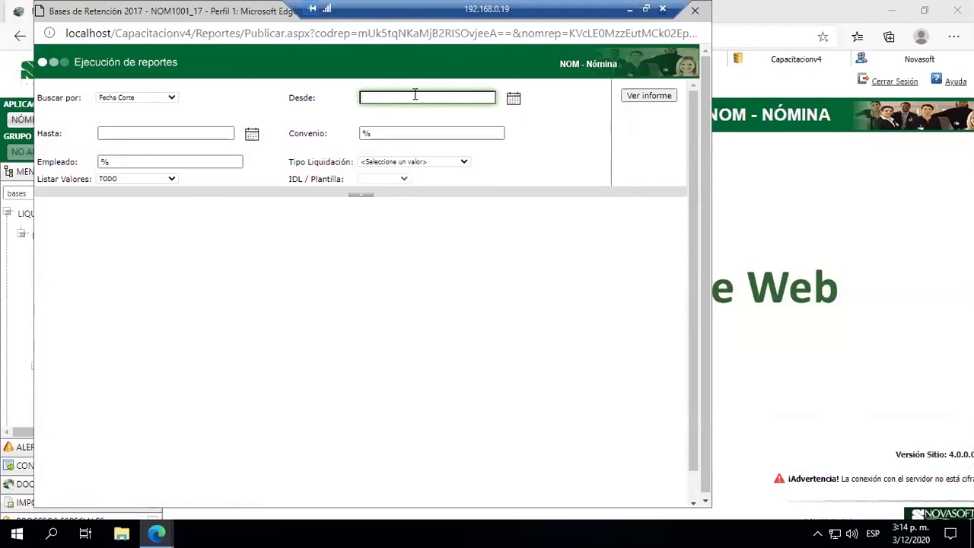
pyautogui.click(514, 99)
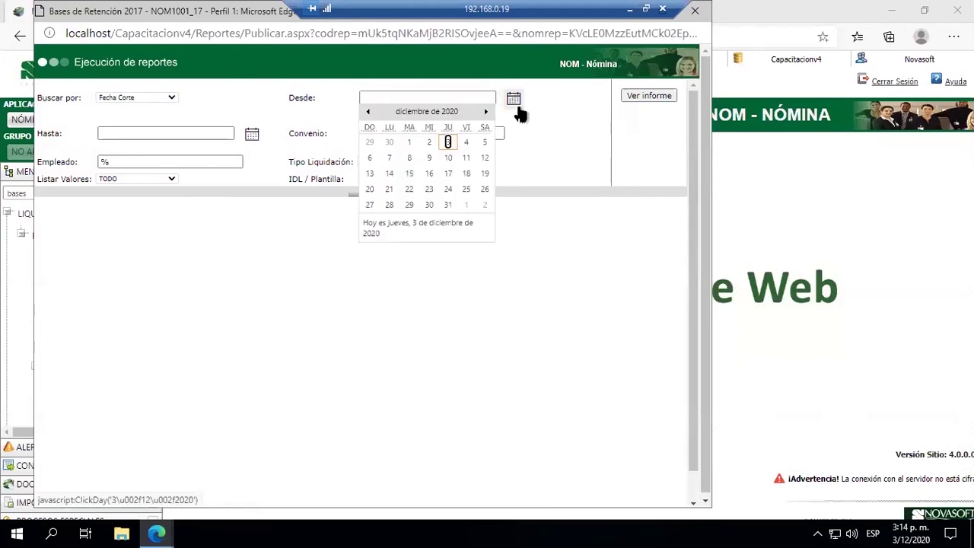
pyautogui.click(404, 144)
pyautogui.click(252, 135)
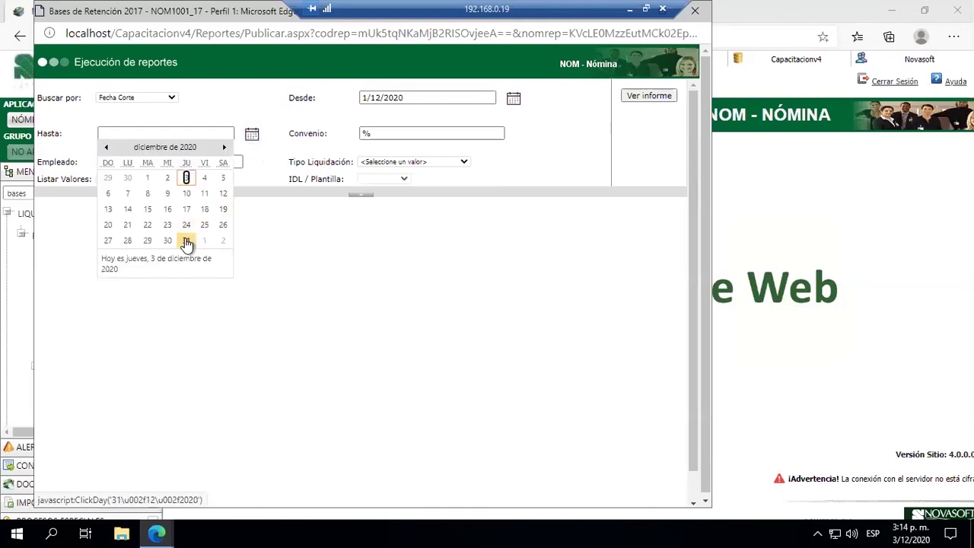
pyautogui.click(187, 242)
pyautogui.click(452, 163)
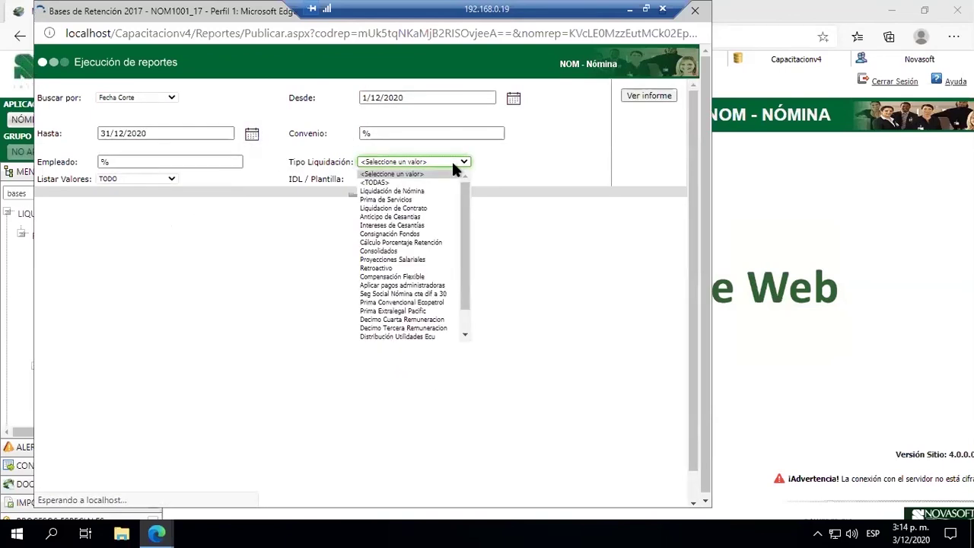
pyautogui.click(445, 181)
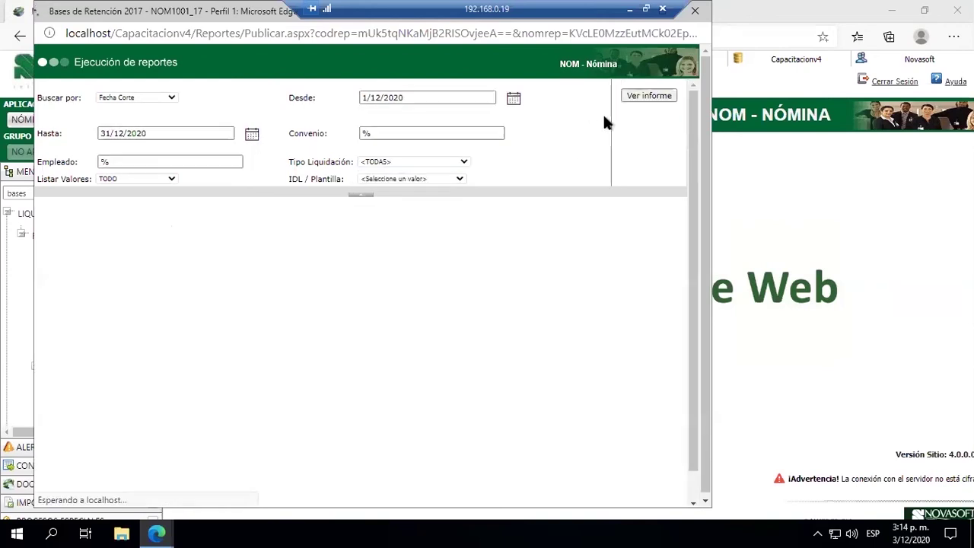
pyautogui.click(438, 179)
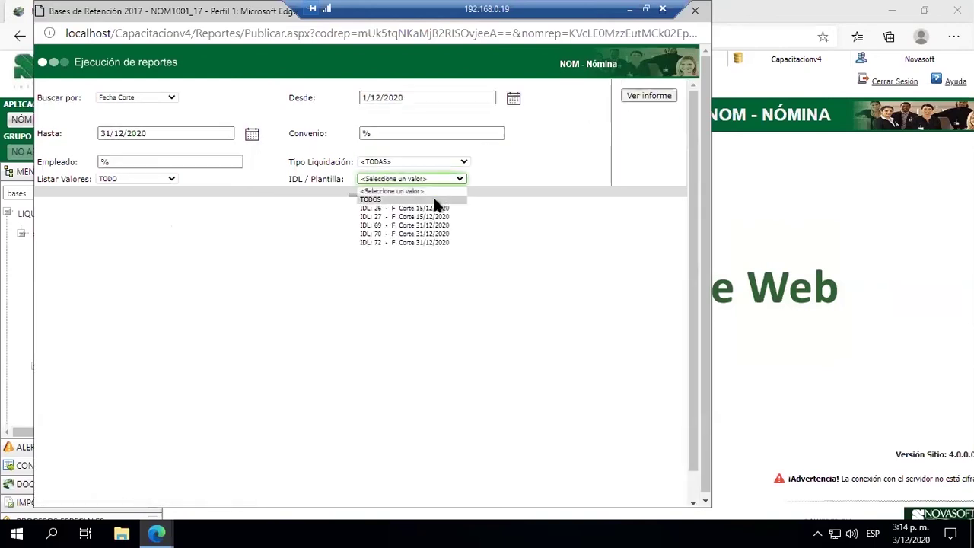
pyautogui.click(433, 198)
pyautogui.click(639, 100)
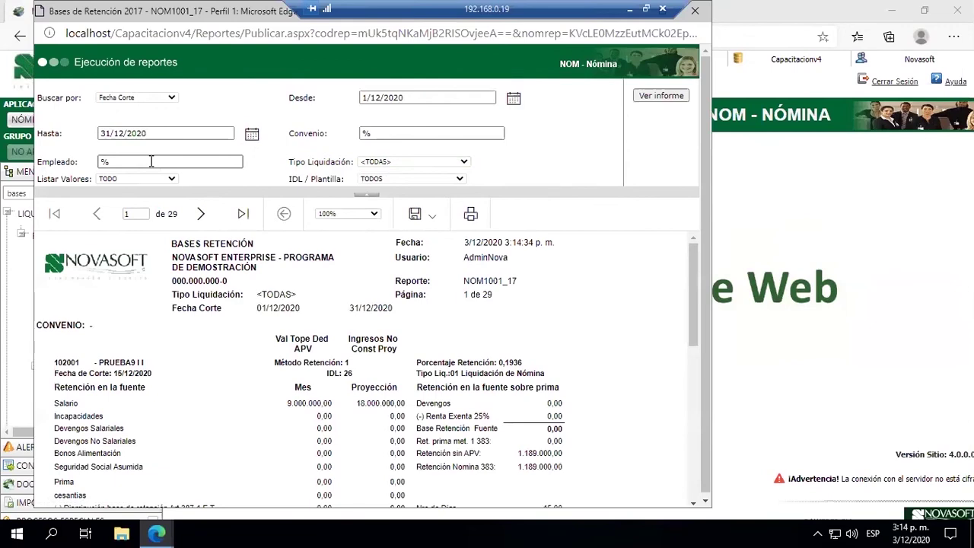
pyautogui.doubleClick(121, 162)
pyautogui.write('102005')
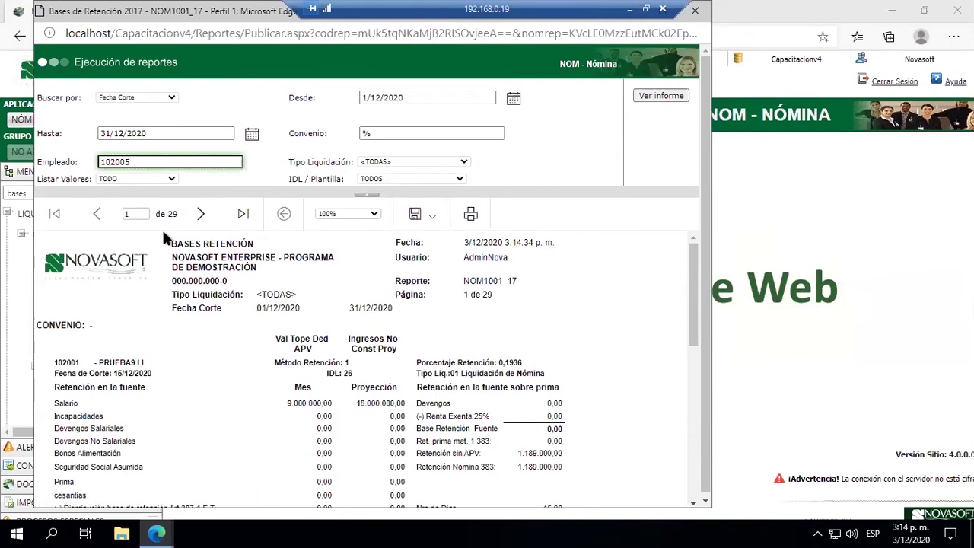
pyautogui.click(656, 92)
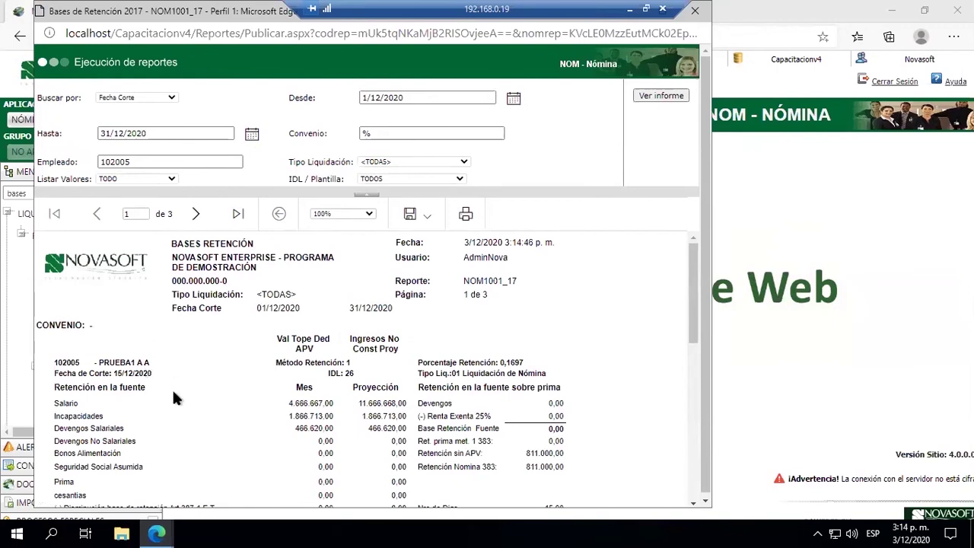
pyautogui.scroll(-1, 172, 397)
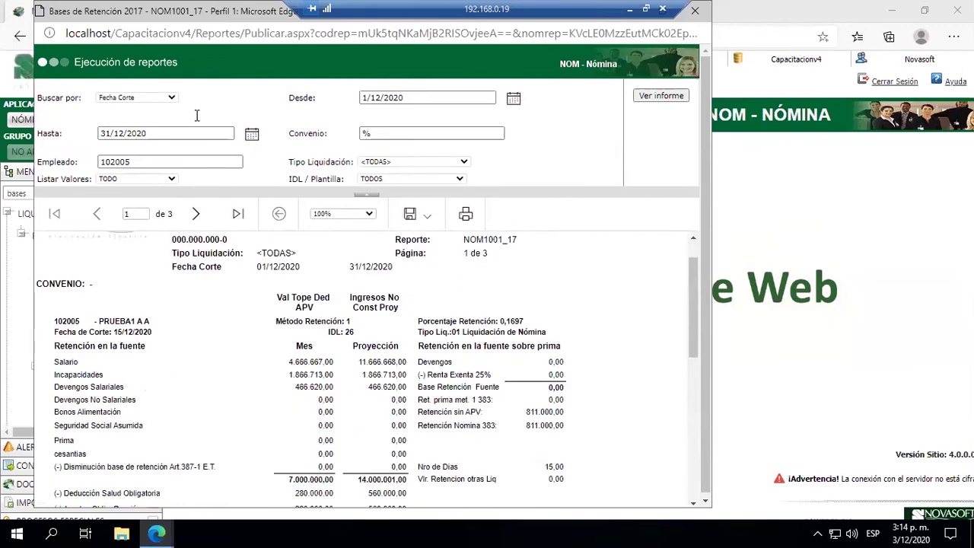
pyautogui.click(196, 215)
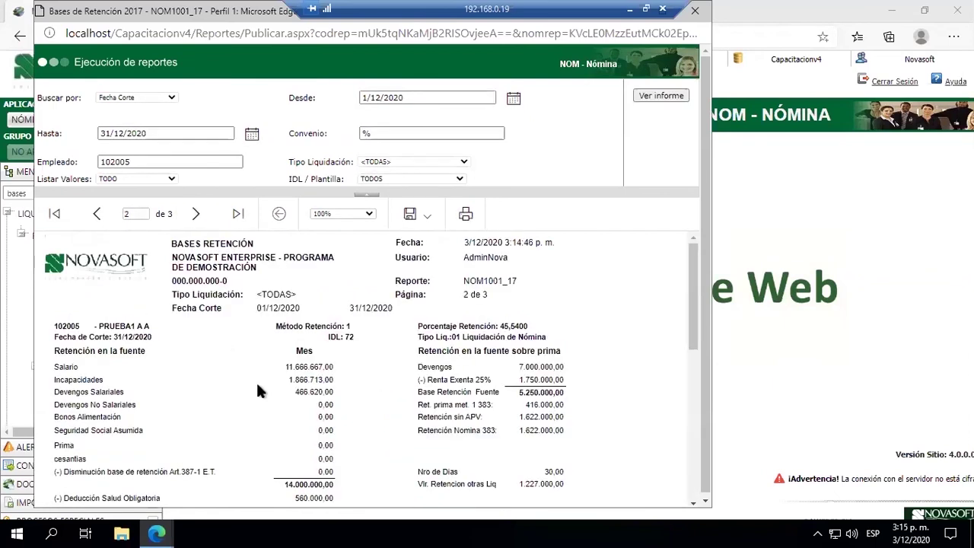
pyautogui.click(197, 215)
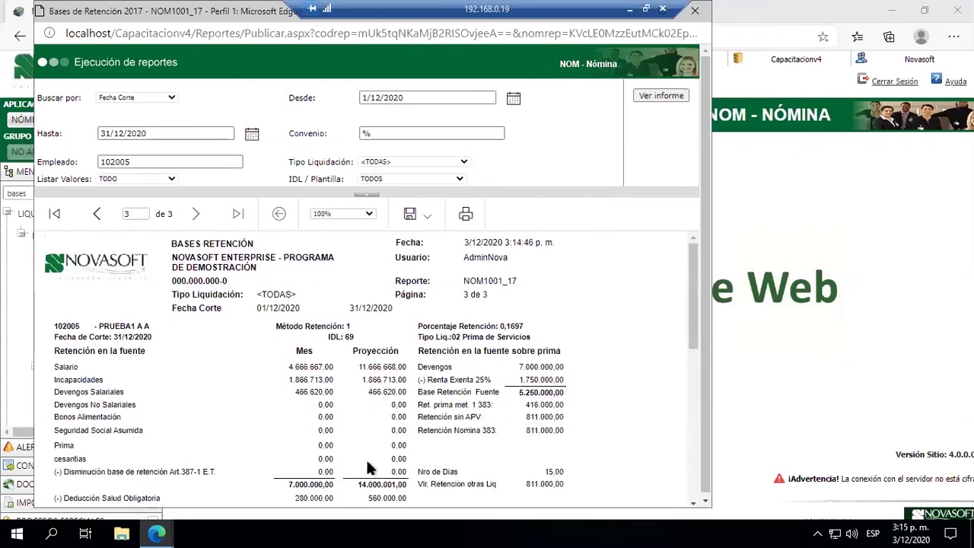
# Step: Inspect page 3's retention method, 7.000.000,00 Devengos and 1.750.000,00 exempt income values
pyautogui.moveTo(281, 326); pyautogui.dragTo(334, 341)
pyautogui.click(339, 352)
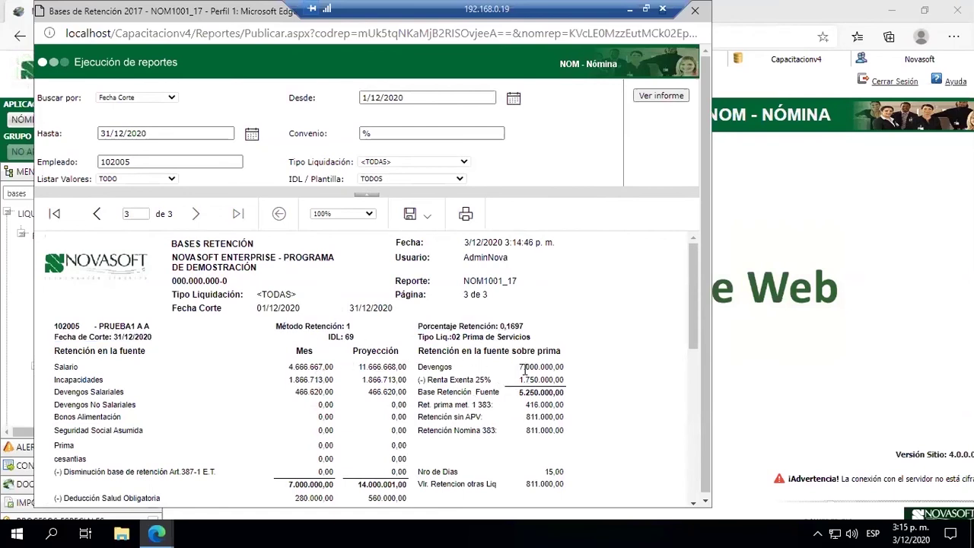
pyautogui.moveTo(519, 368); pyautogui.dragTo(548, 368)
pyautogui.click(372, 198)
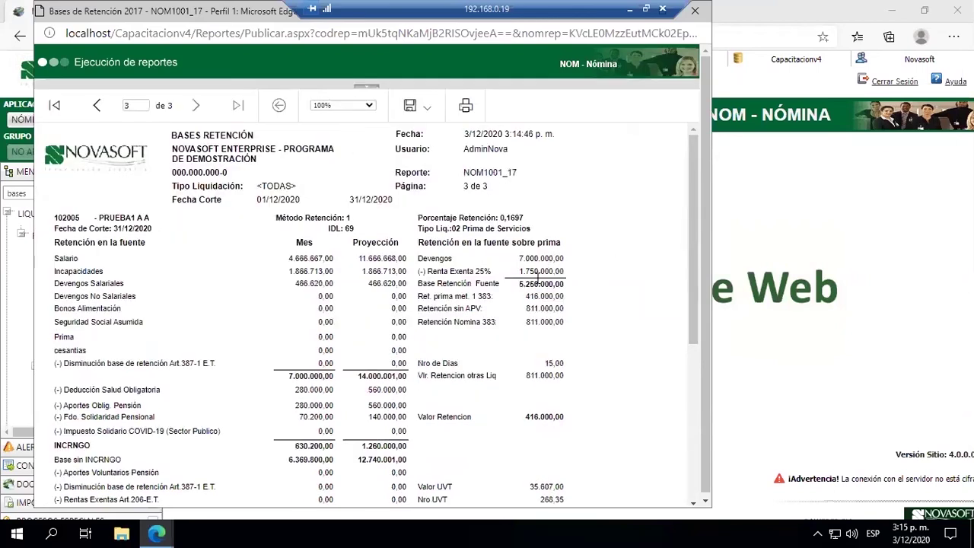
pyautogui.moveTo(522, 271); pyautogui.dragTo(556, 262)
pyautogui.click(329, 89)
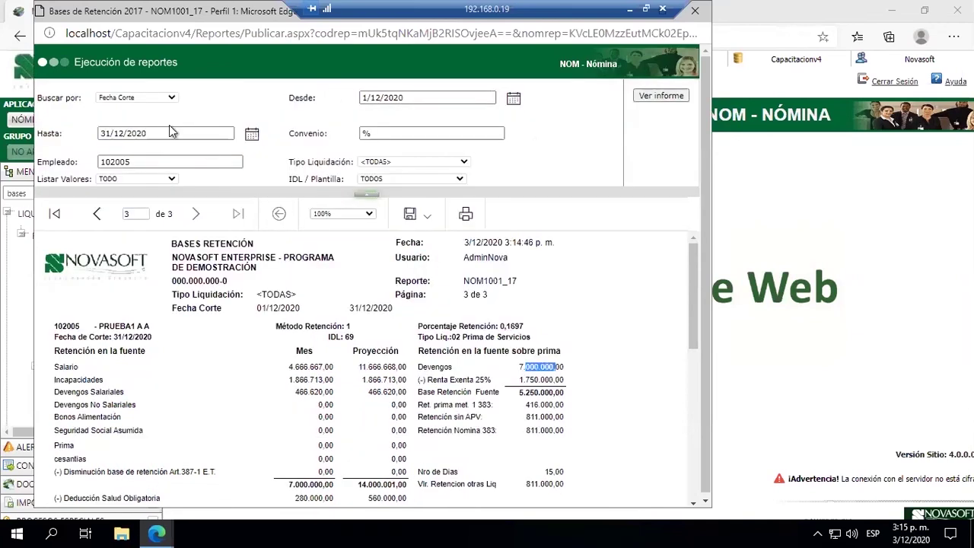
pyautogui.click(139, 162)
pyautogui.press('BackSpace')
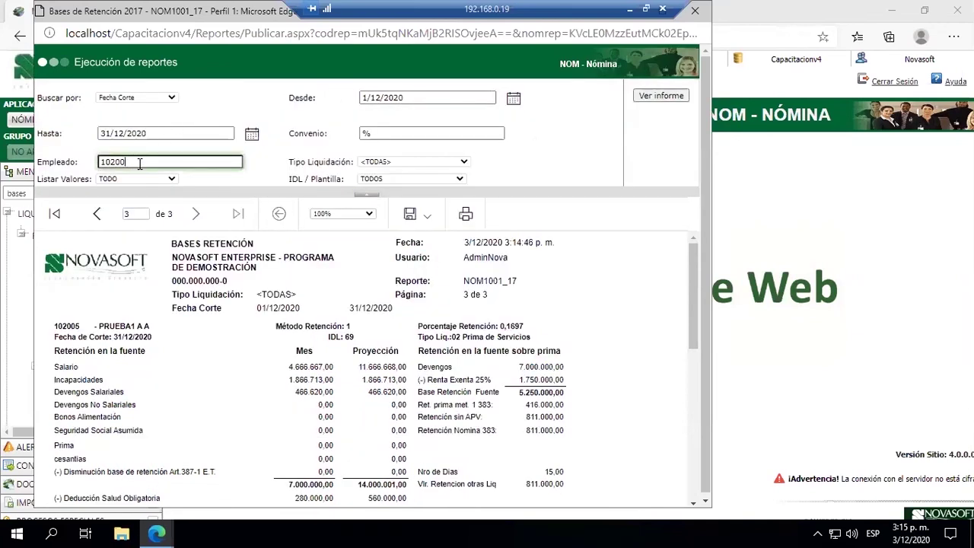
pyautogui.write('3')
pyautogui.click(646, 95)
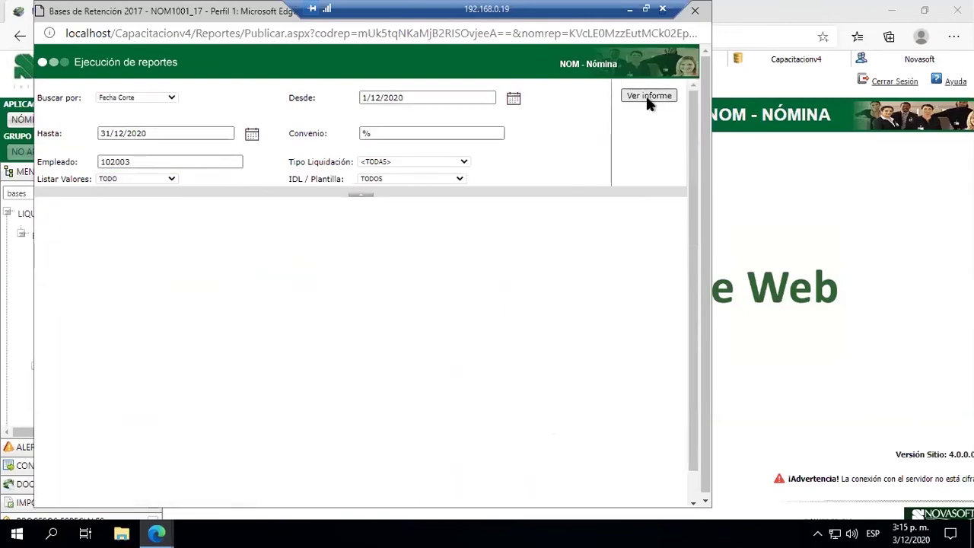
pyautogui.click(646, 97)
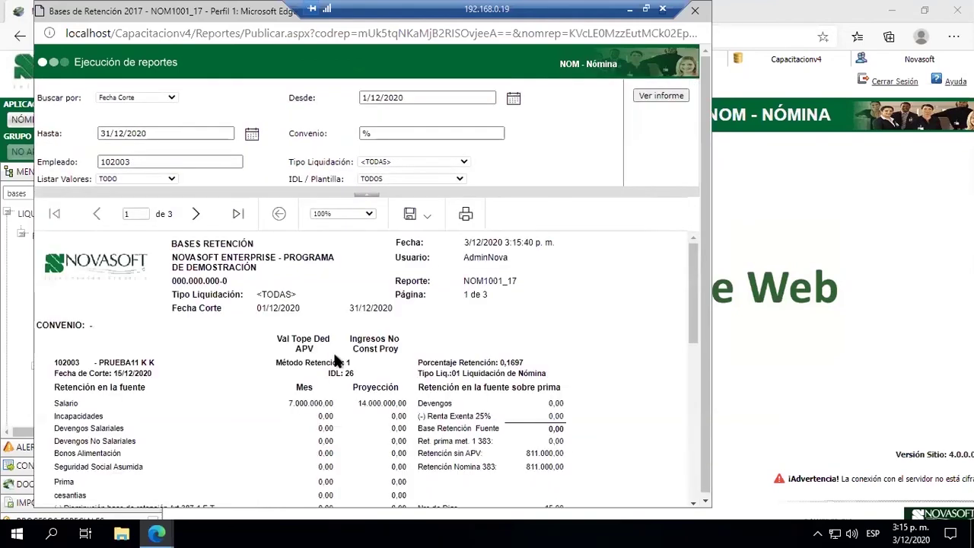
pyautogui.click(194, 216)
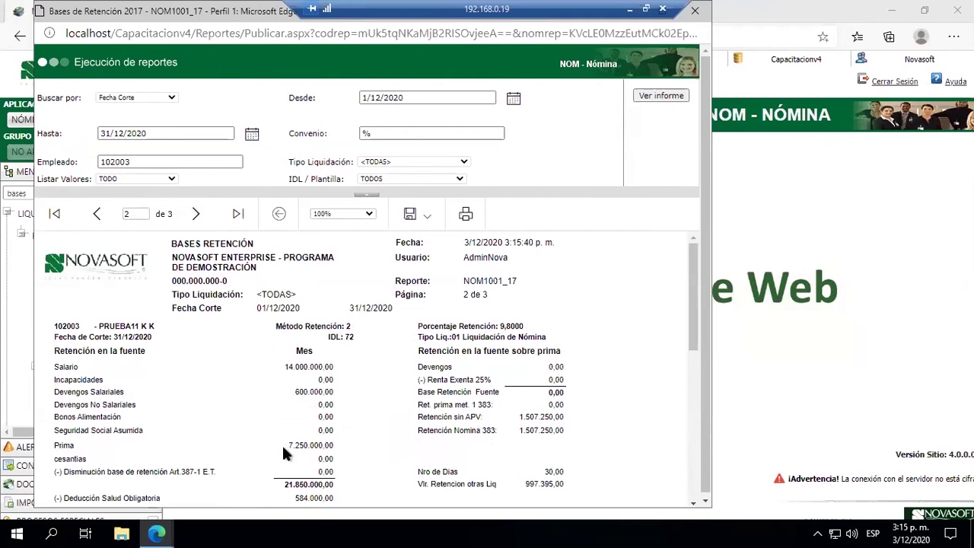
pyautogui.moveTo(288, 445); pyautogui.dragTo(323, 445)
pyautogui.scroll(-1, 322, 432)
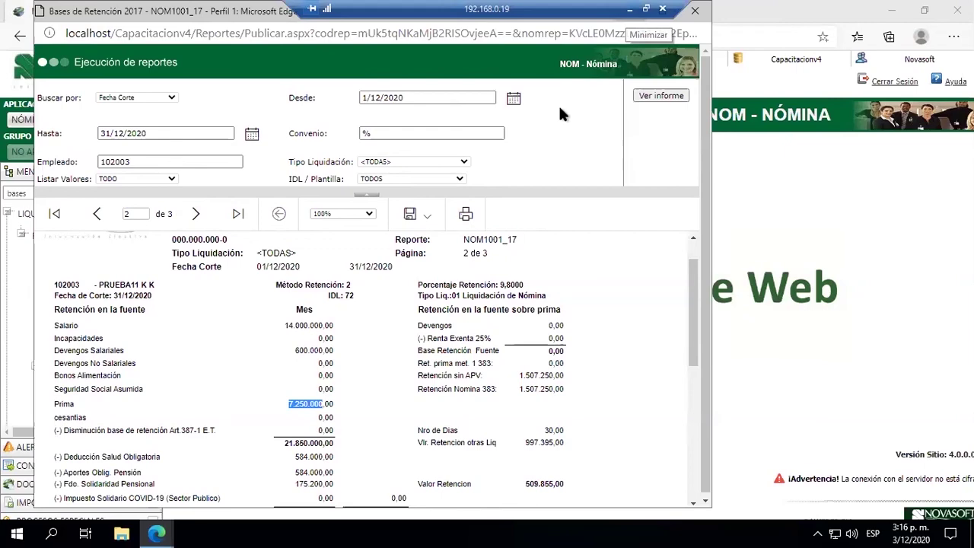
pyautogui.click(473, 340)
pyautogui.scroll(1, 486, 342)
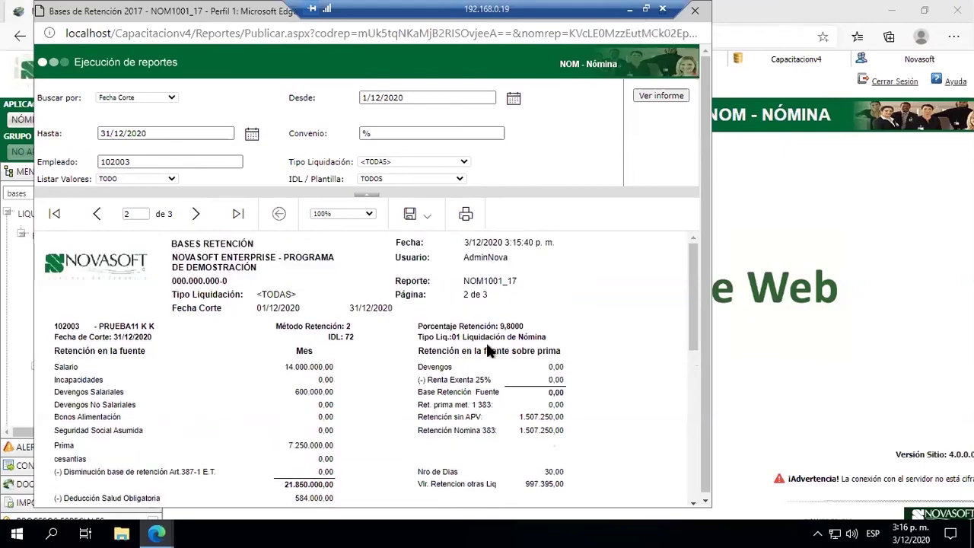